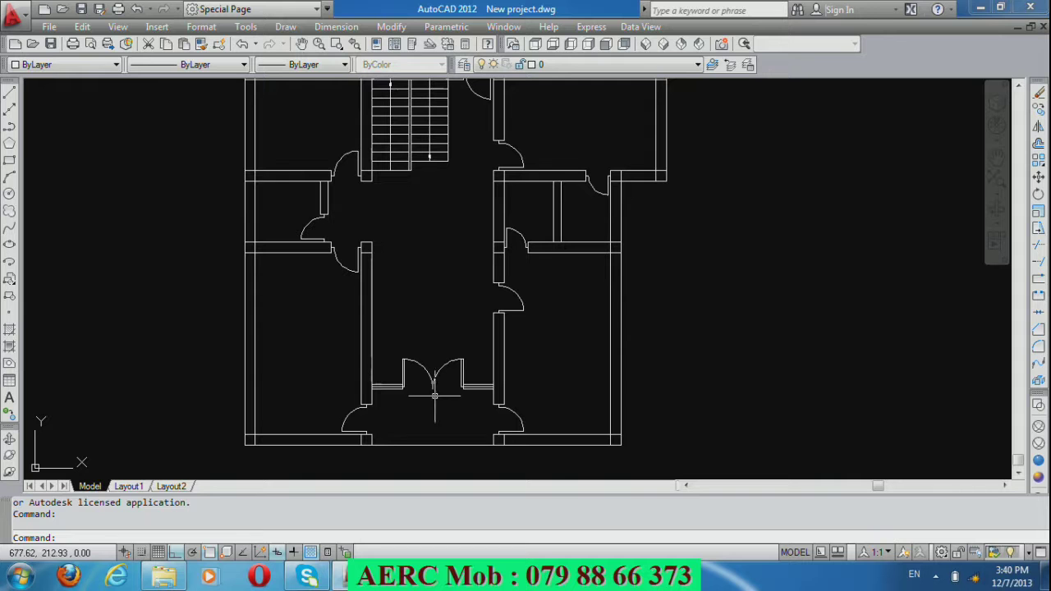
Zoom so the whole floor plan fits on screen and bring up QuickCalc.
scroll(517, 377, down, 2)
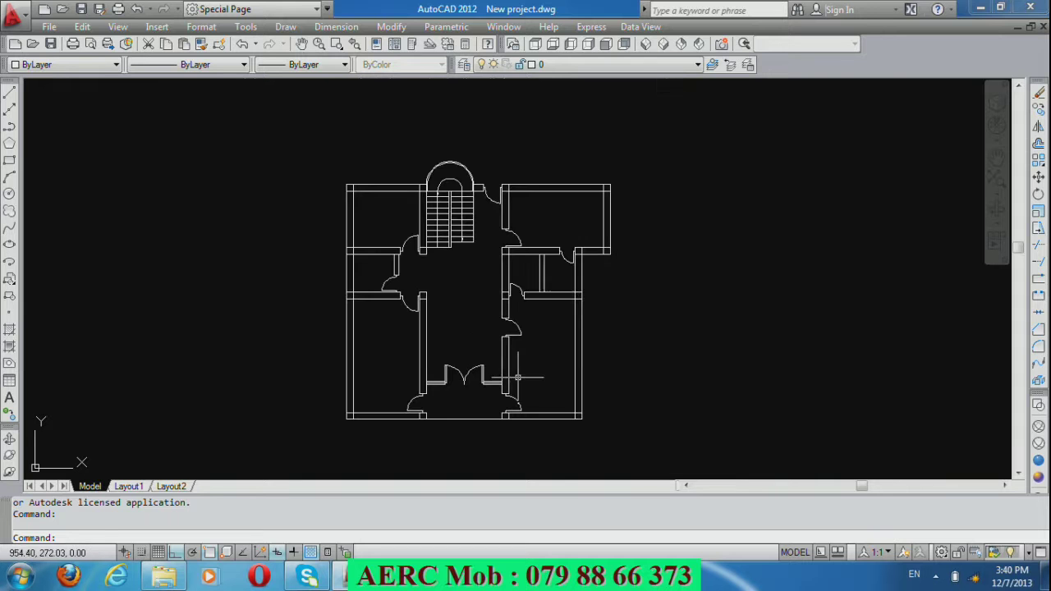
scroll(441, 406, up, 2)
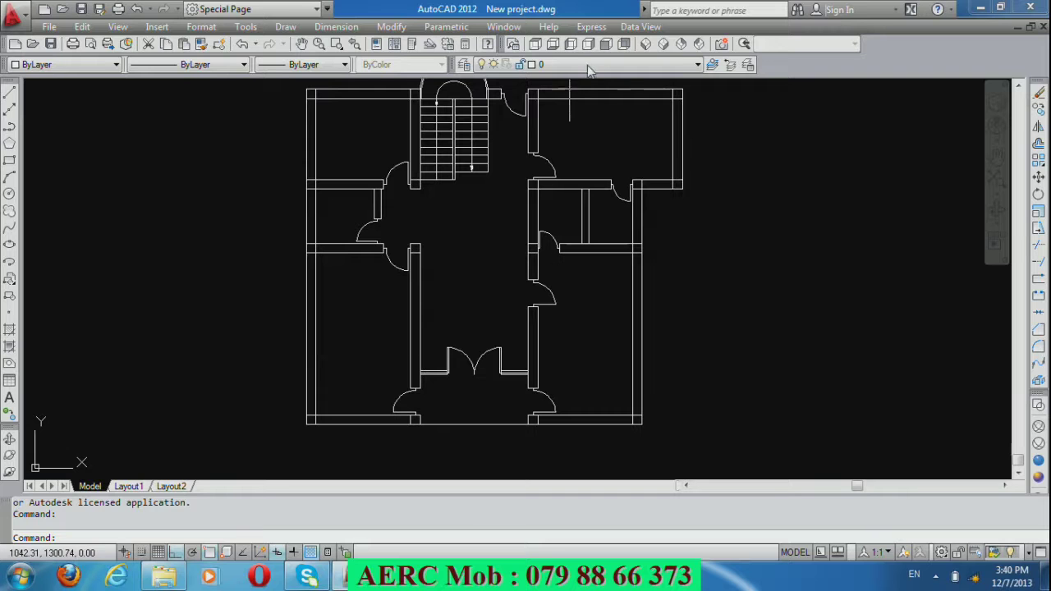
click(464, 46)
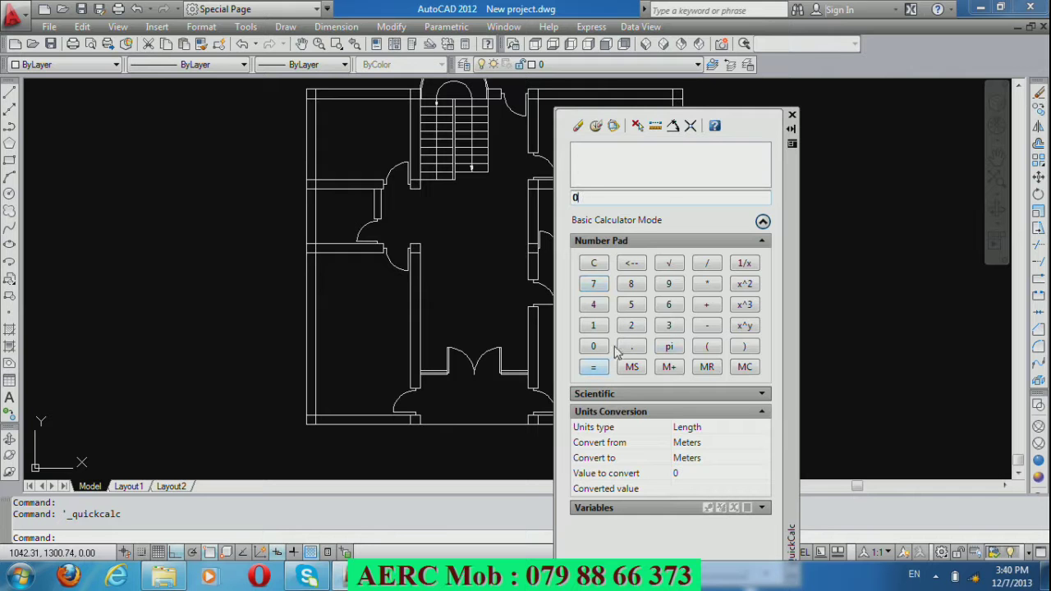
Calculate 6 × 3 = 18 in QuickCalc.
click(669, 305)
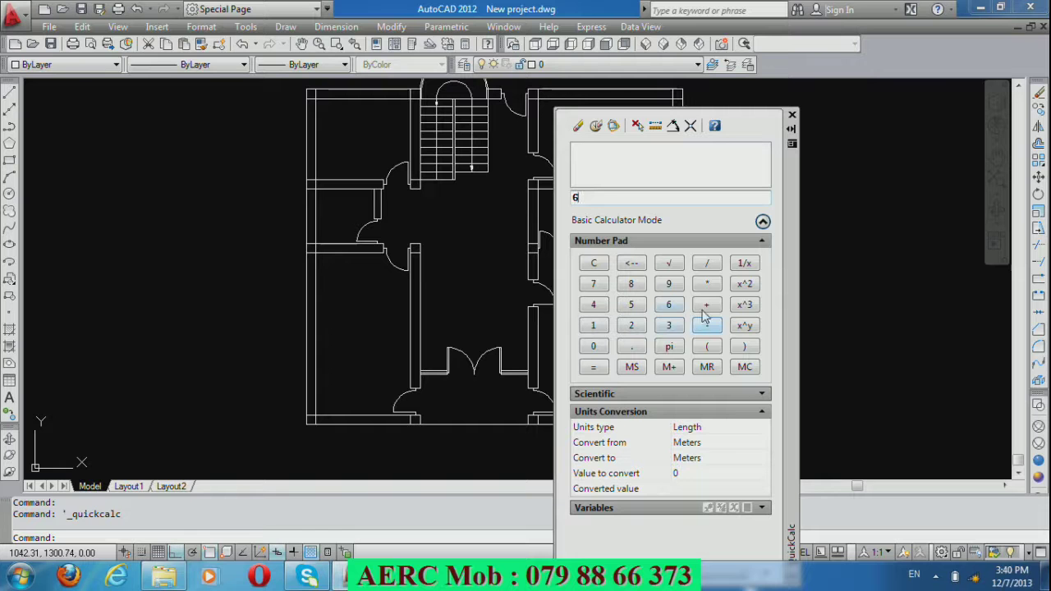
click(706, 284)
click(668, 326)
click(592, 367)
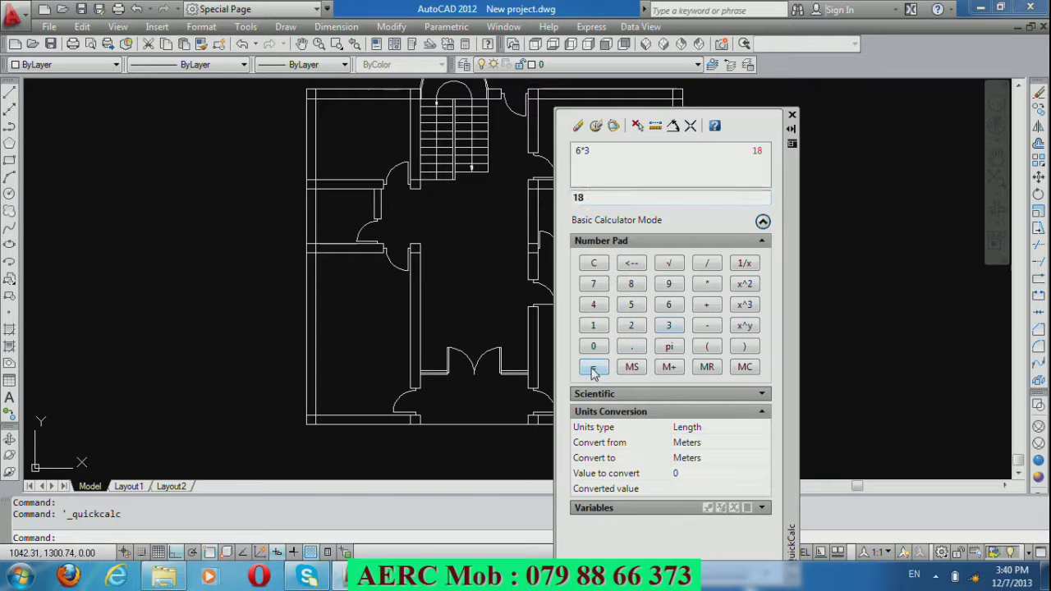
Multiply 18 by 0.22 to get 3.96, then close the calculator.
click(708, 285)
click(593, 346)
click(630, 346)
double_click(631, 325)
click(602, 369)
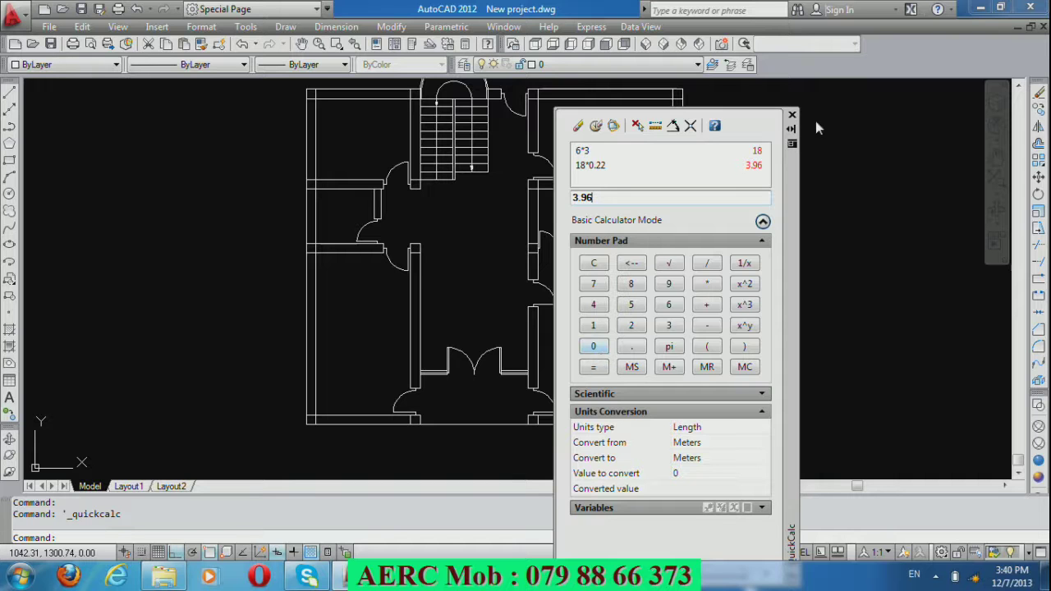
click(791, 115)
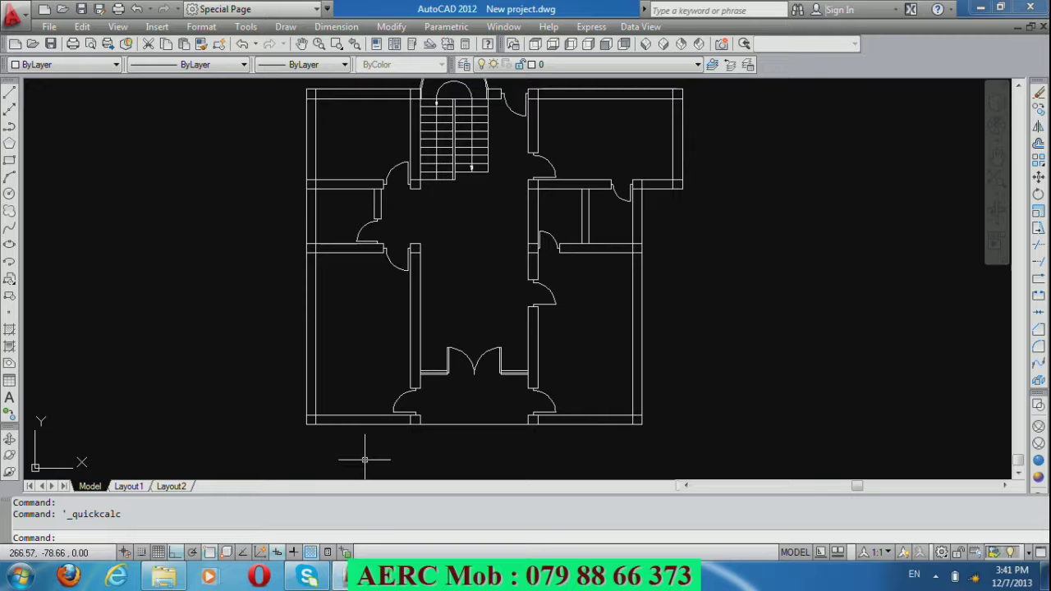
Zoom in on the entrance and reopen QuickCalc with a cleared display.
scroll(365, 460, up, 3)
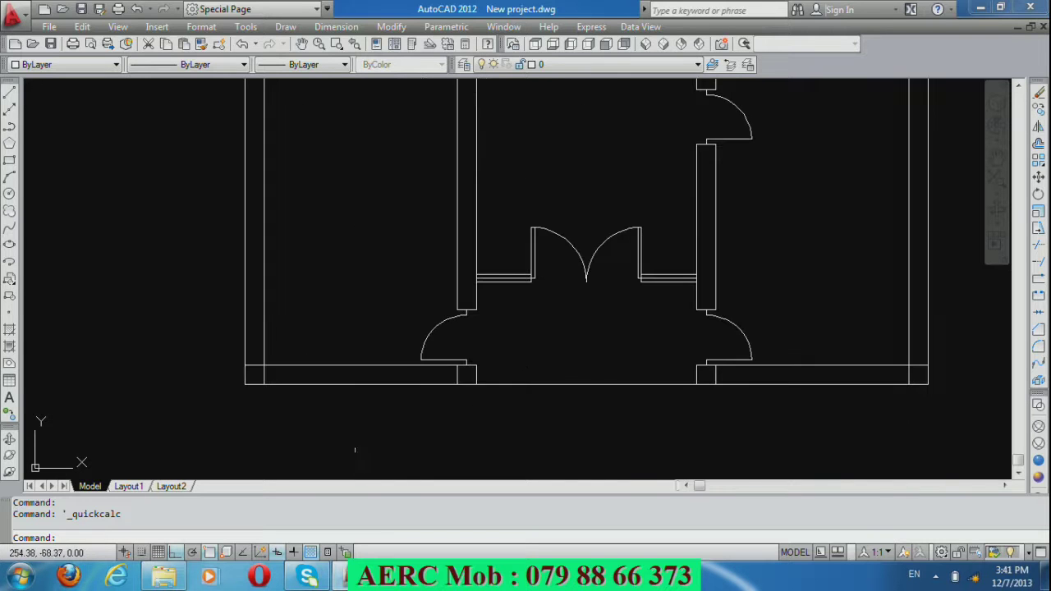
scroll(357, 440, down, 2)
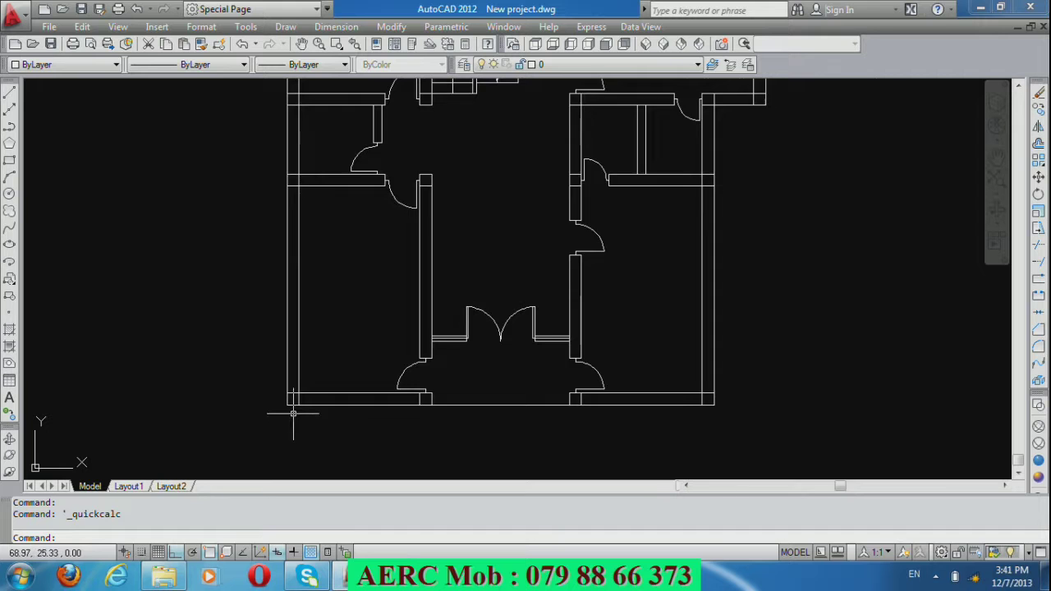
scroll(294, 414, up, 1)
scroll(380, 435, up, 2)
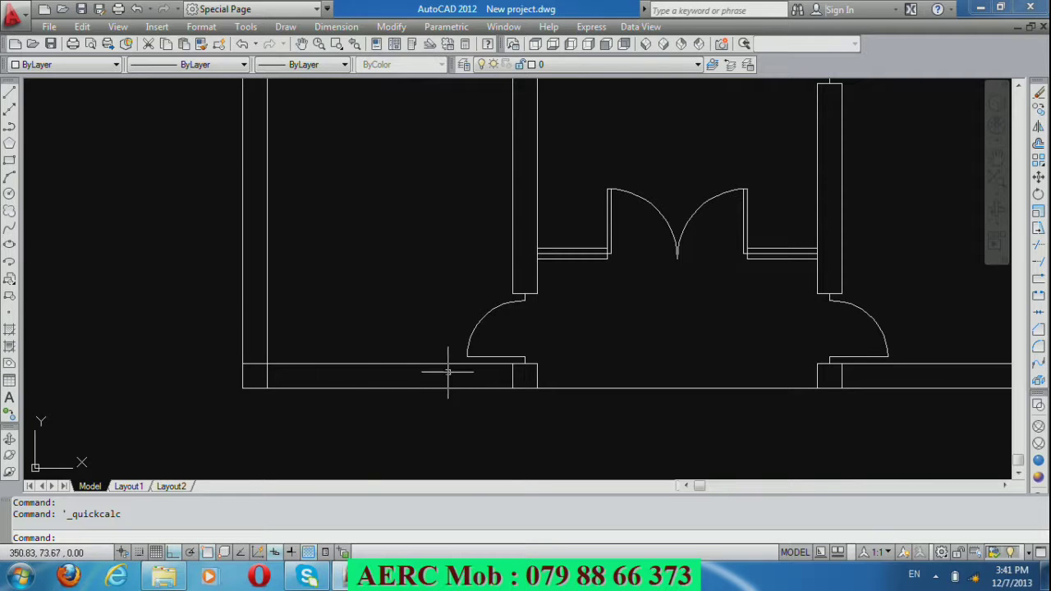
click(466, 43)
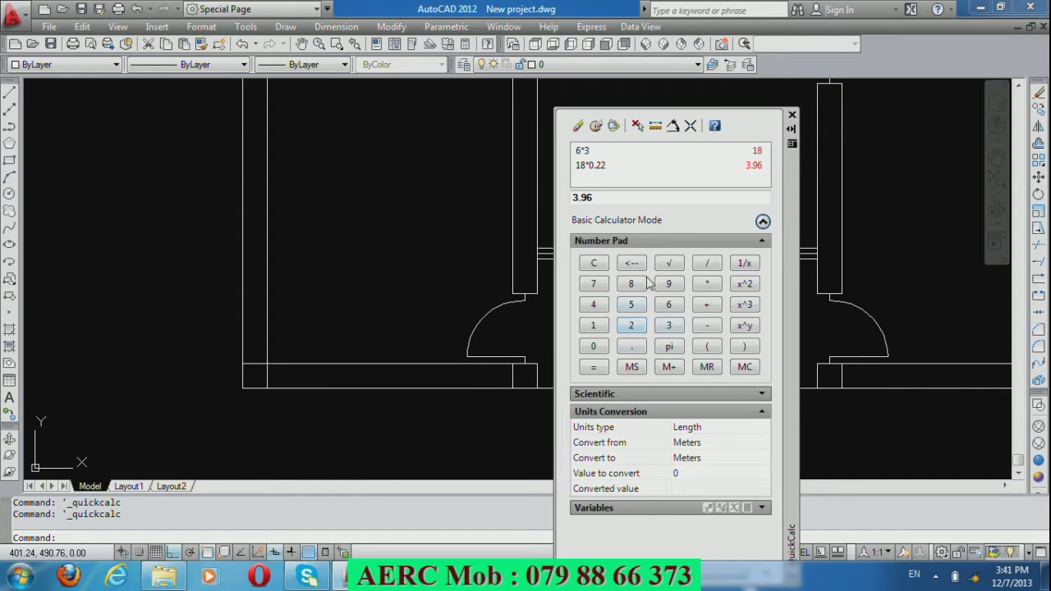
click(592, 267)
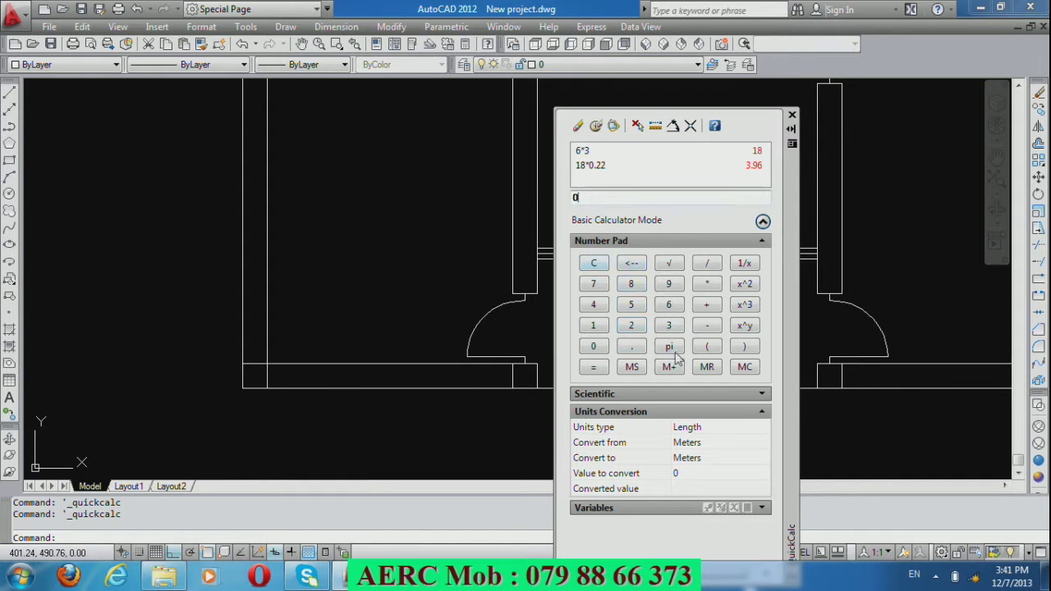
Calculate 3.5 − 1.5 = 2, correcting a mistyped digit.
click(668, 328)
click(631, 326)
click(630, 266)
click(630, 305)
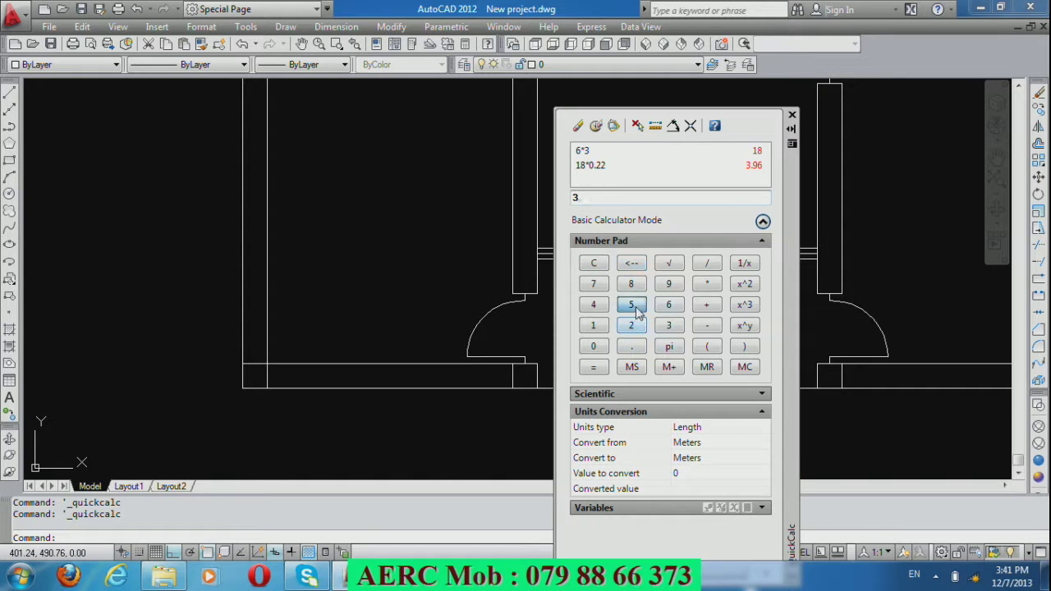
click(709, 328)
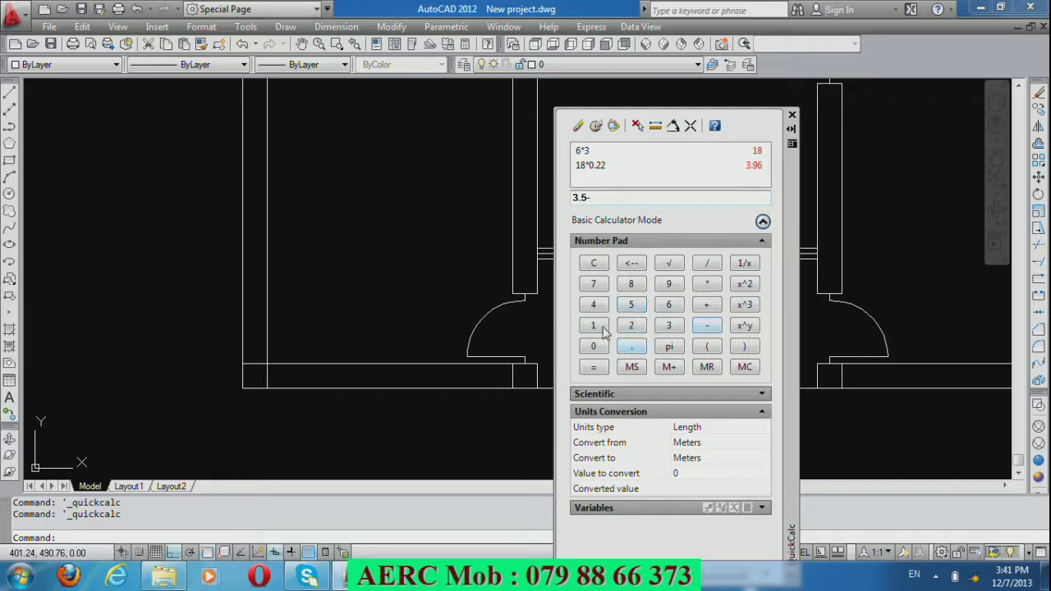
click(593, 326)
click(632, 346)
click(631, 304)
click(598, 365)
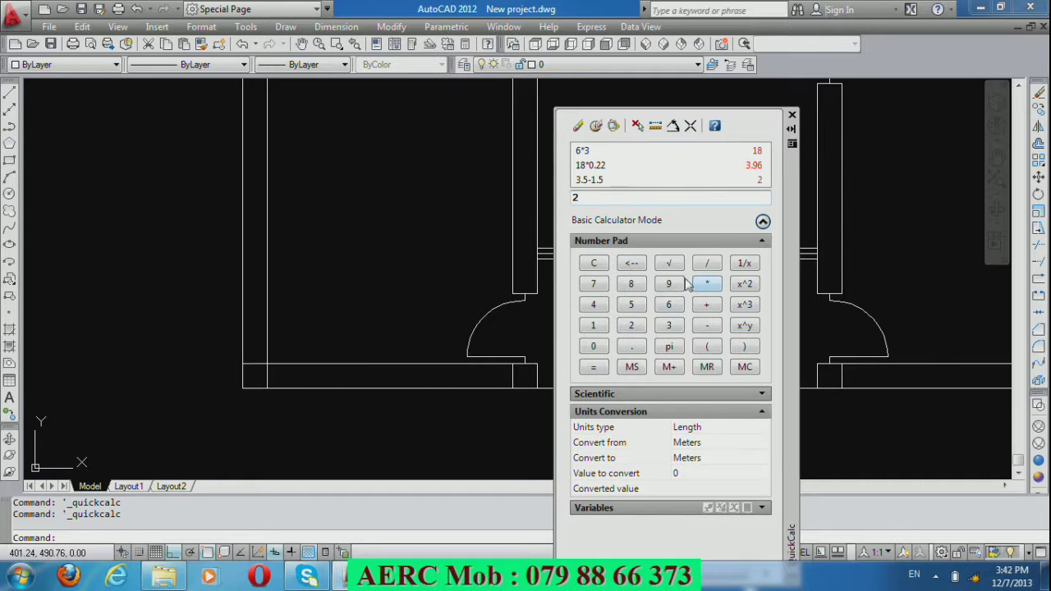
Calculate 1.5 / 2 = 0.75, then close the calculator.
click(635, 271)
click(593, 329)
click(631, 349)
click(630, 305)
click(706, 264)
click(640, 329)
click(594, 368)
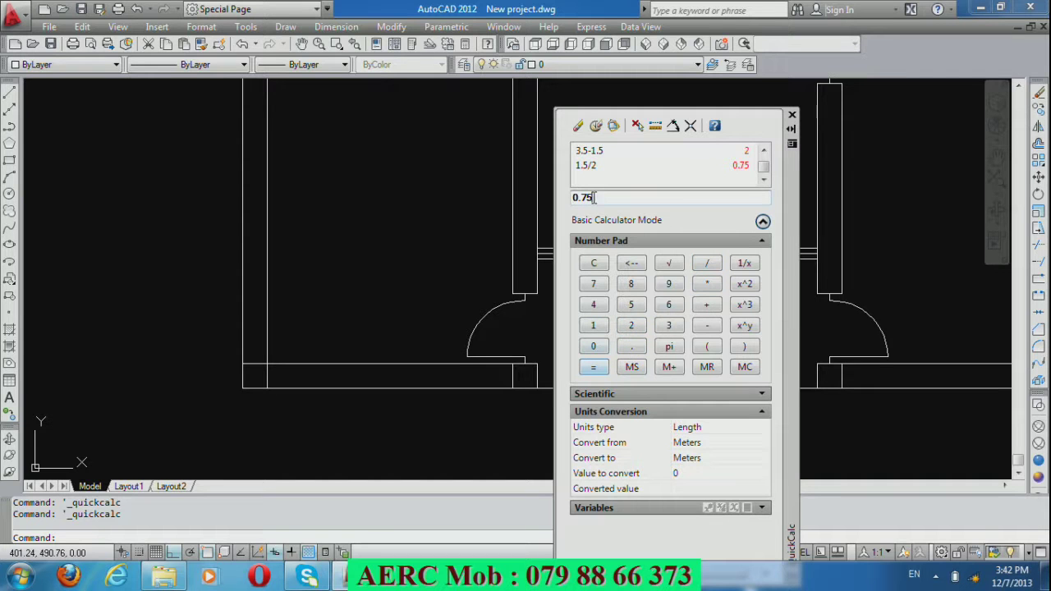
click(792, 116)
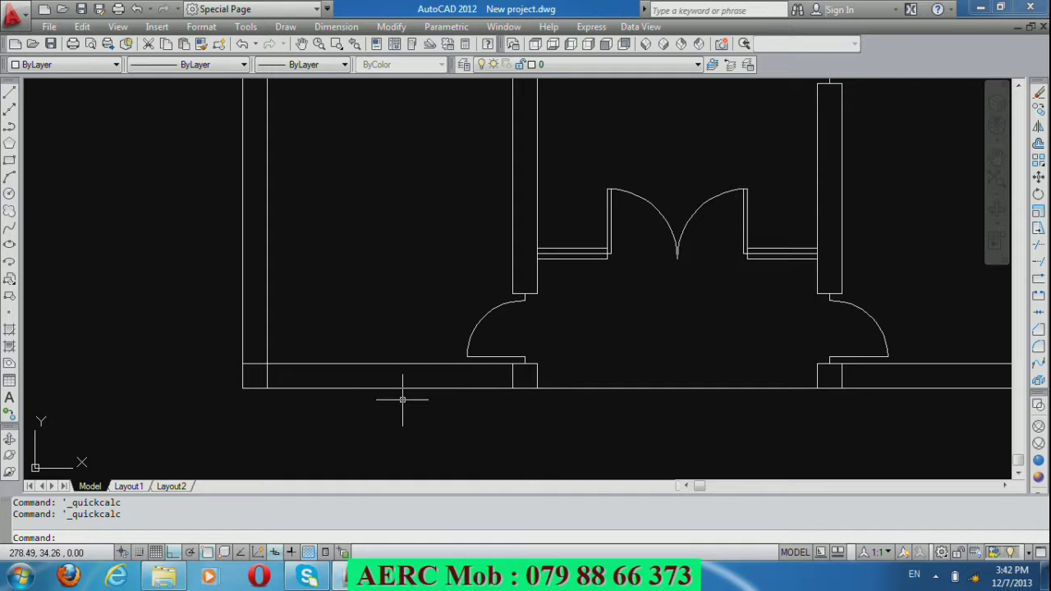
Offset the bottom wall edge 75 and then 200 left to mark the window opening.
text(o)
key(Return)
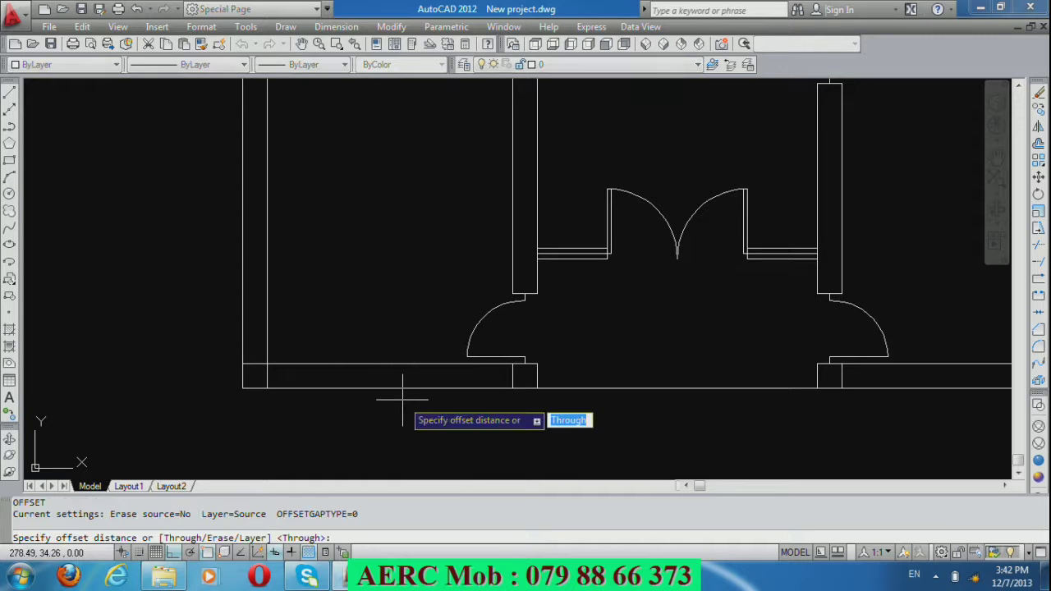
text(75)
key(Return)
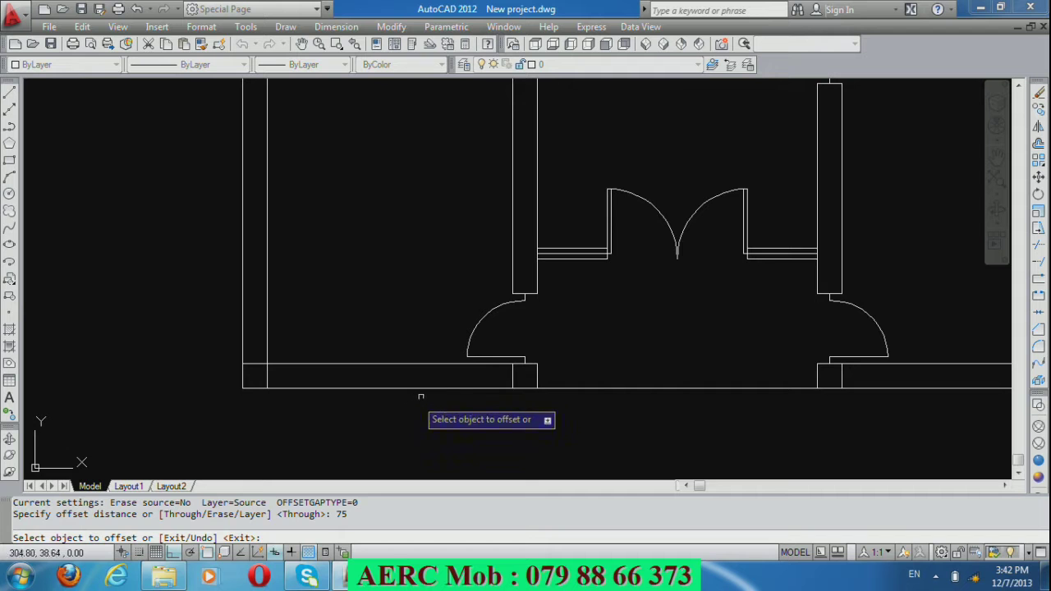
click(511, 374)
click(435, 392)
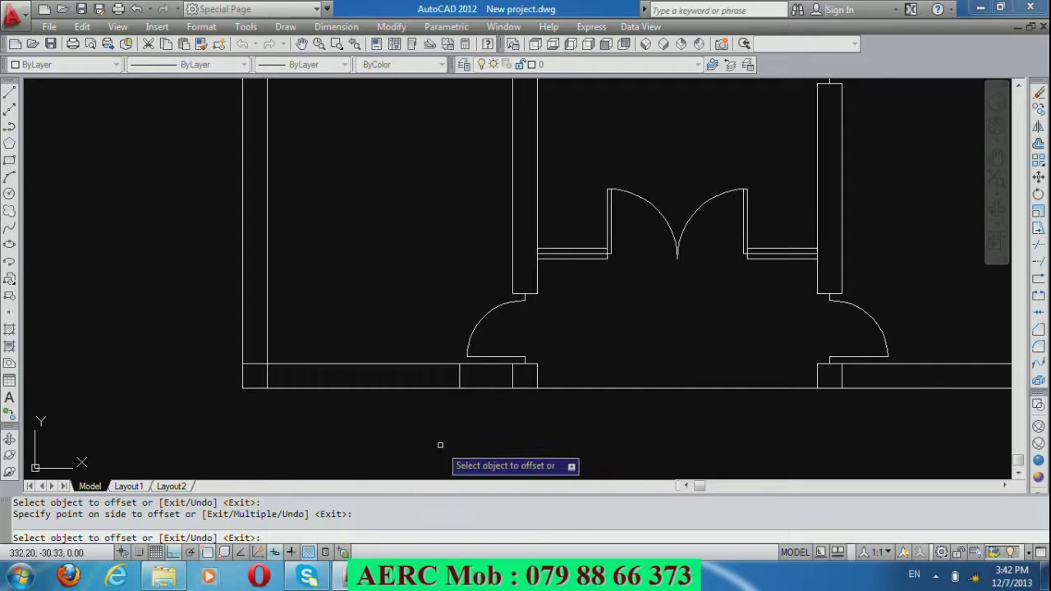
key(Return)
key(Return)
text(200)
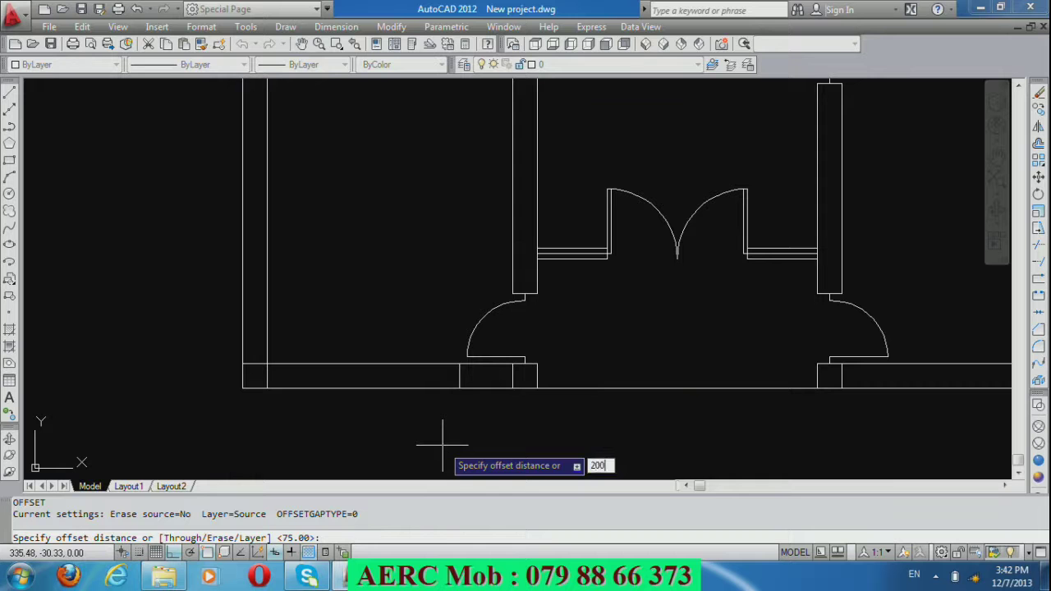
key(Return)
click(456, 374)
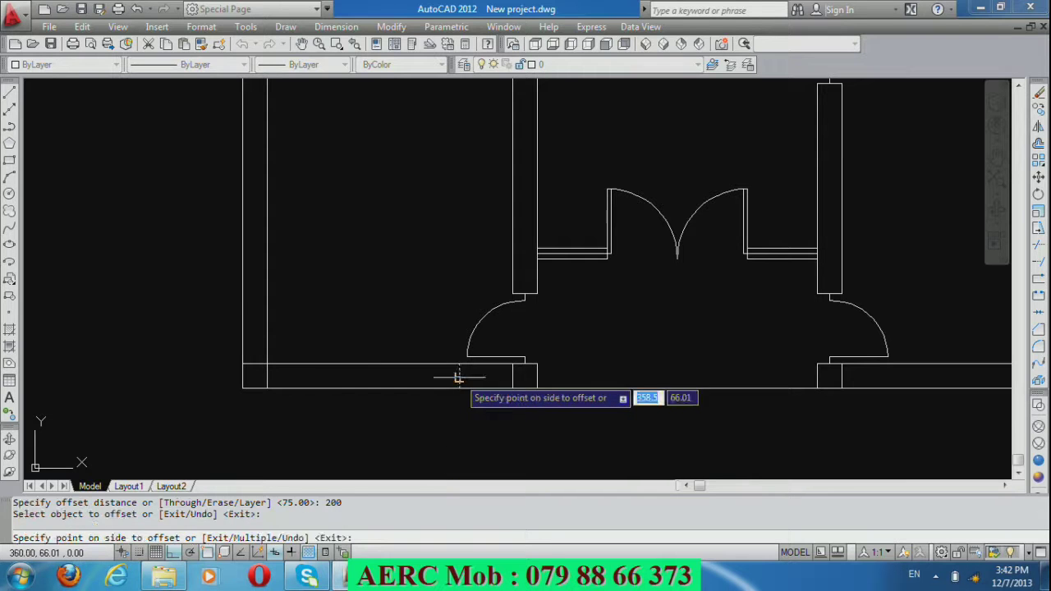
click(348, 329)
key(Return)
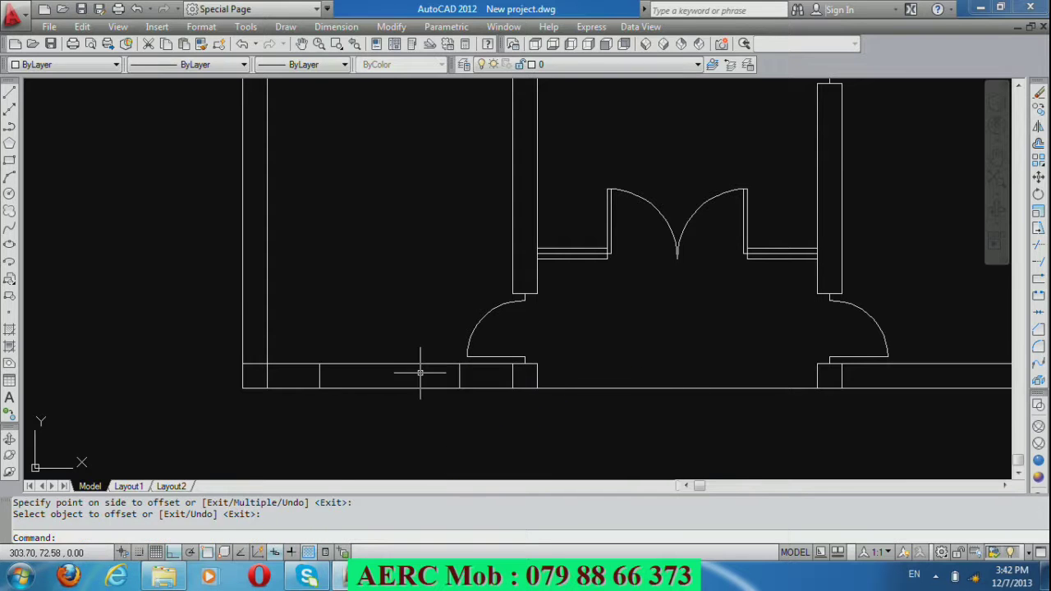
Draw a line across the window opening between its two edges.
text(l)
key(Return)
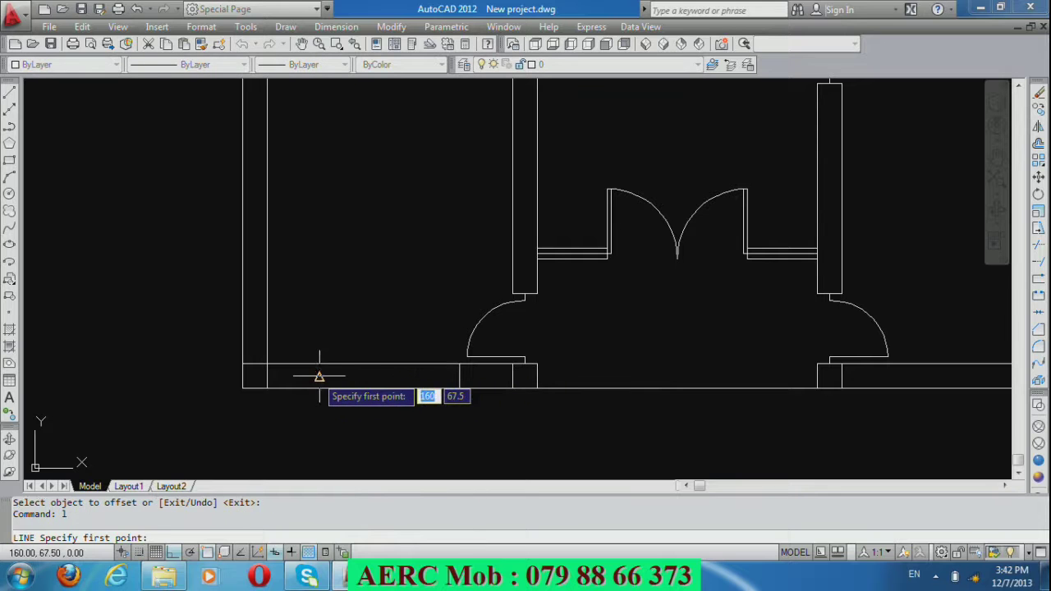
click(319, 377)
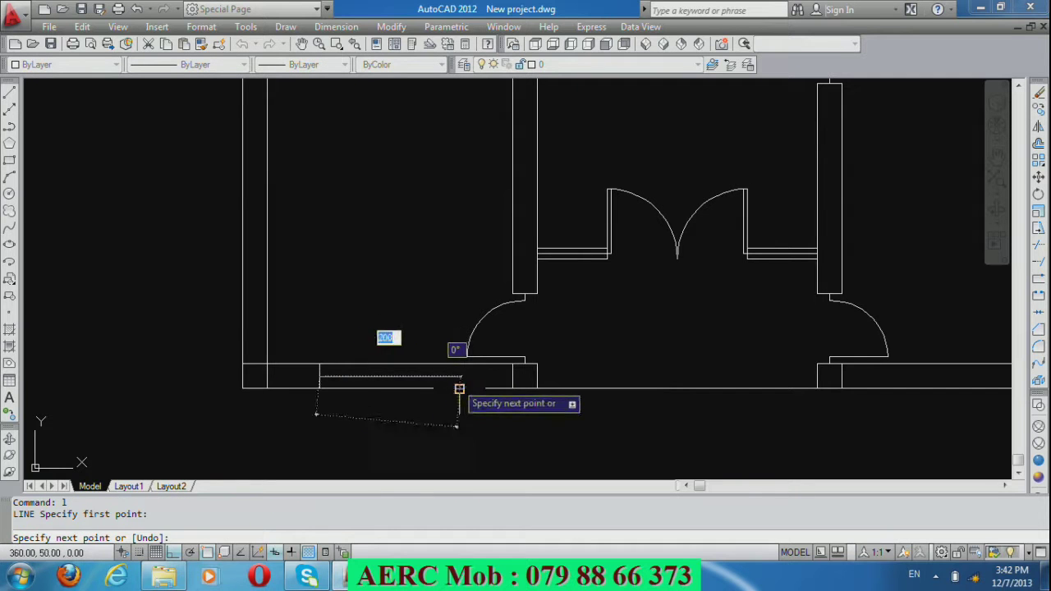
click(459, 376)
key(Return)
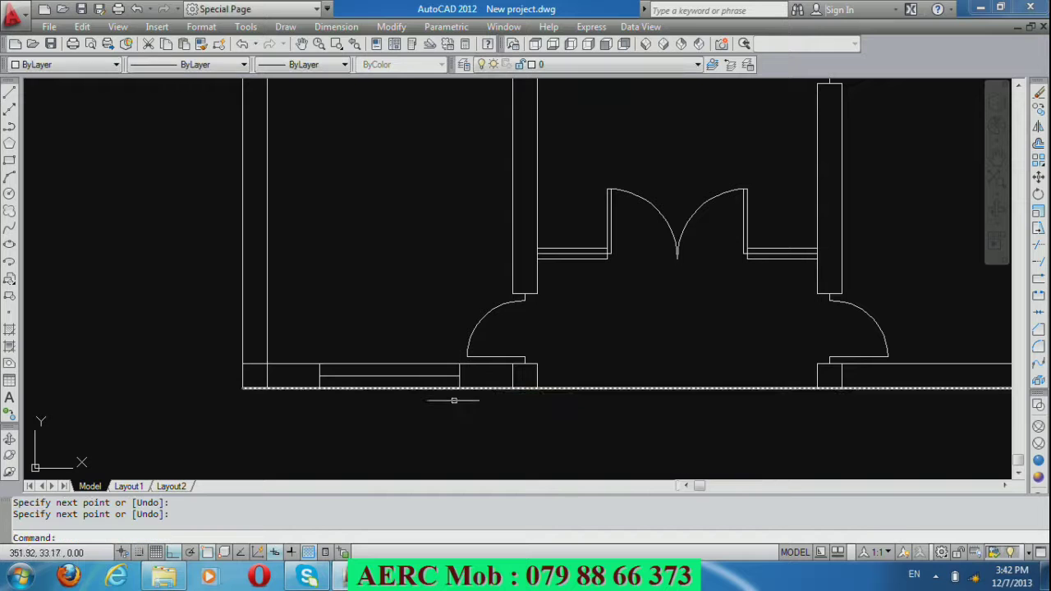
Offset the window line 5 units to create a second glazing line.
text(o)
key(Return)
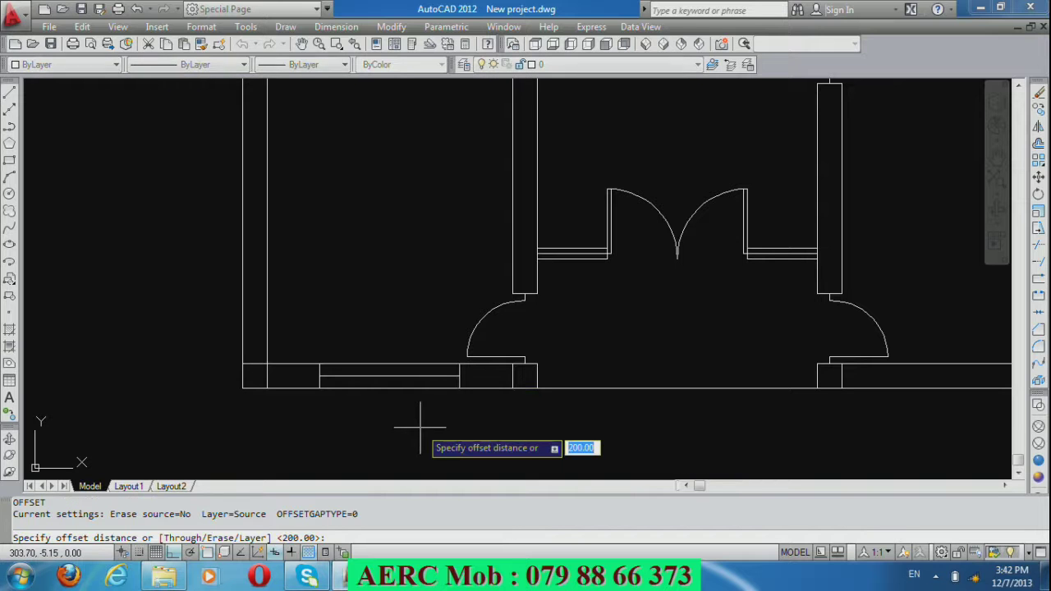
text(5)
key(Return)
click(422, 376)
click(419, 395)
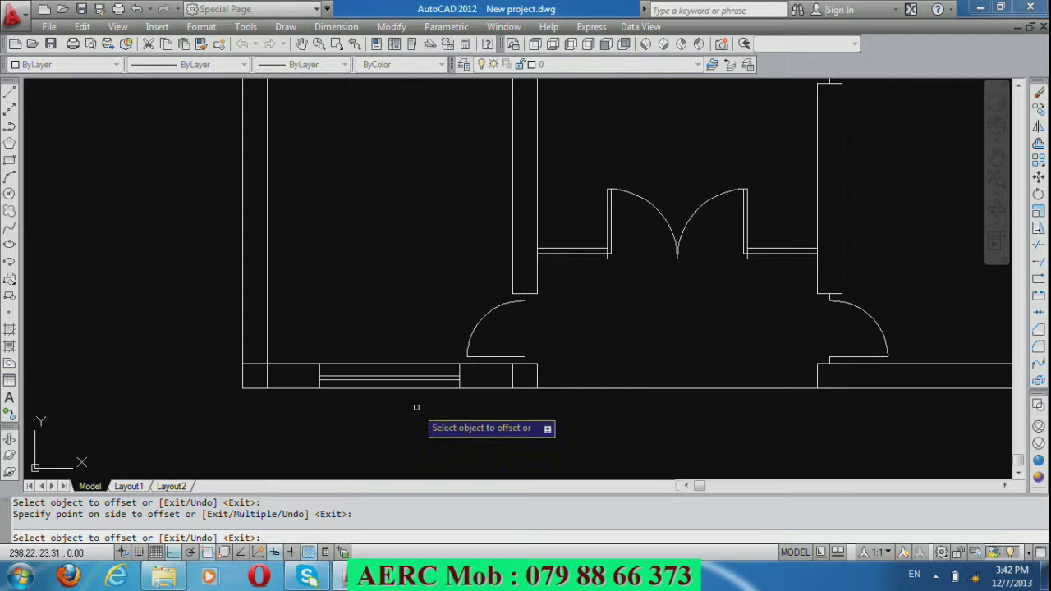
scroll(414, 427, down, 4)
scroll(414, 433, up, 3)
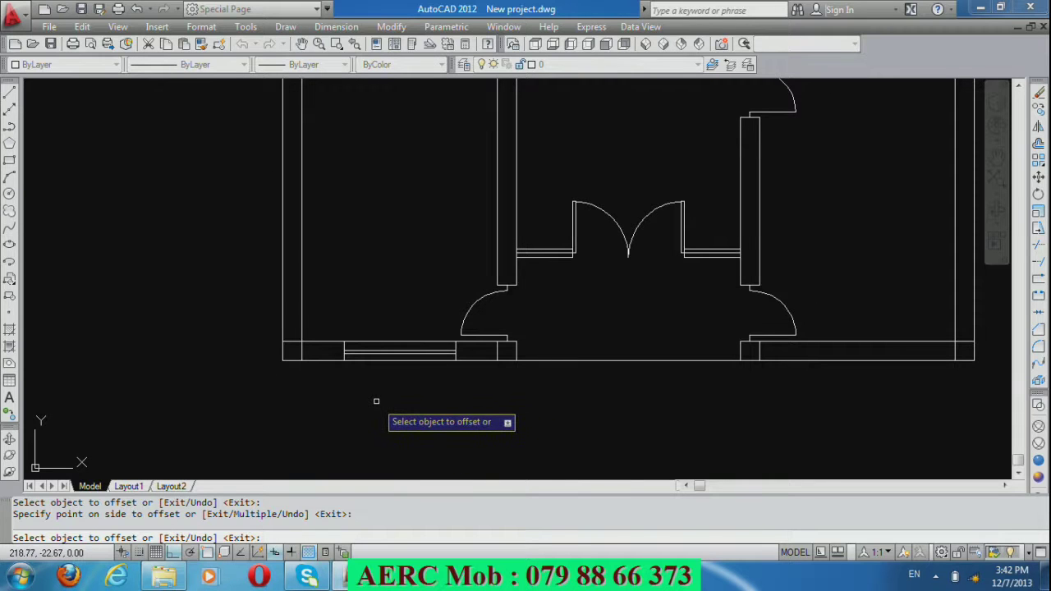
key(Return)
Cancel two abandoned OFFSET attempts and start the COPY command with CO.
text(o)
key(Return)
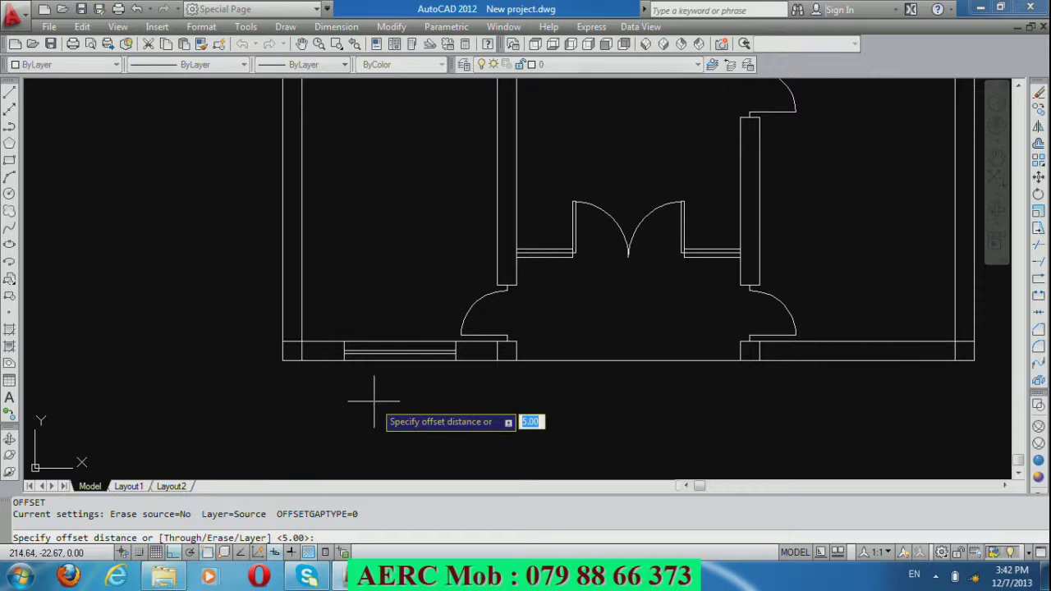
text(0)
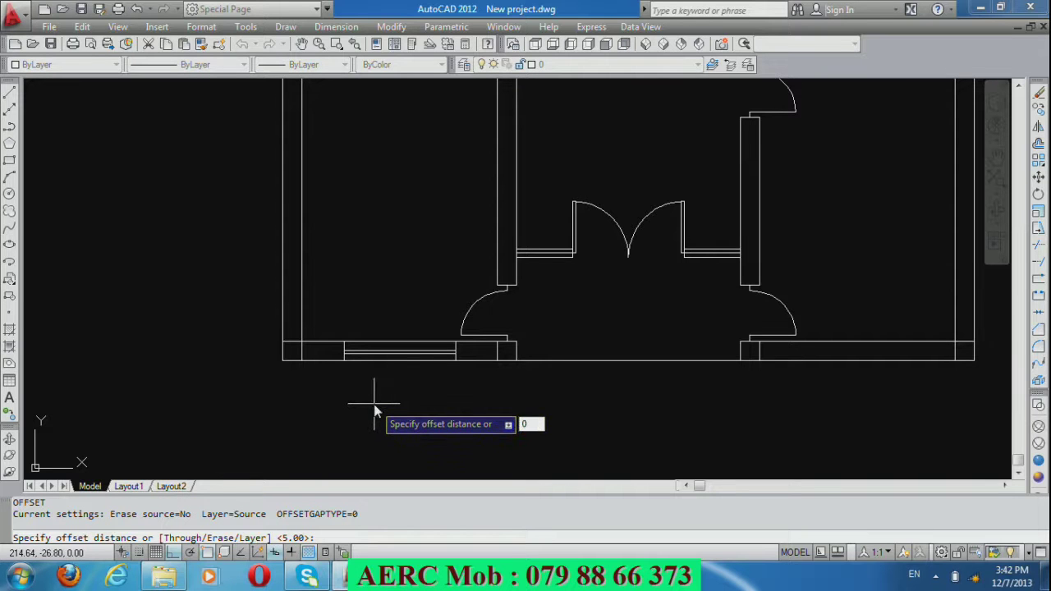
click(373, 403)
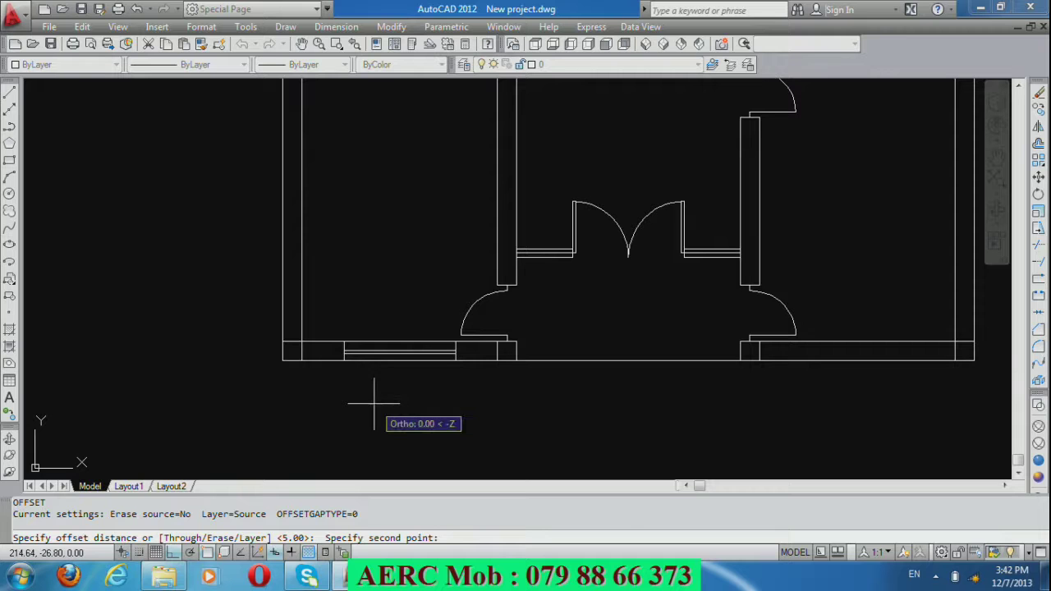
key(Escape)
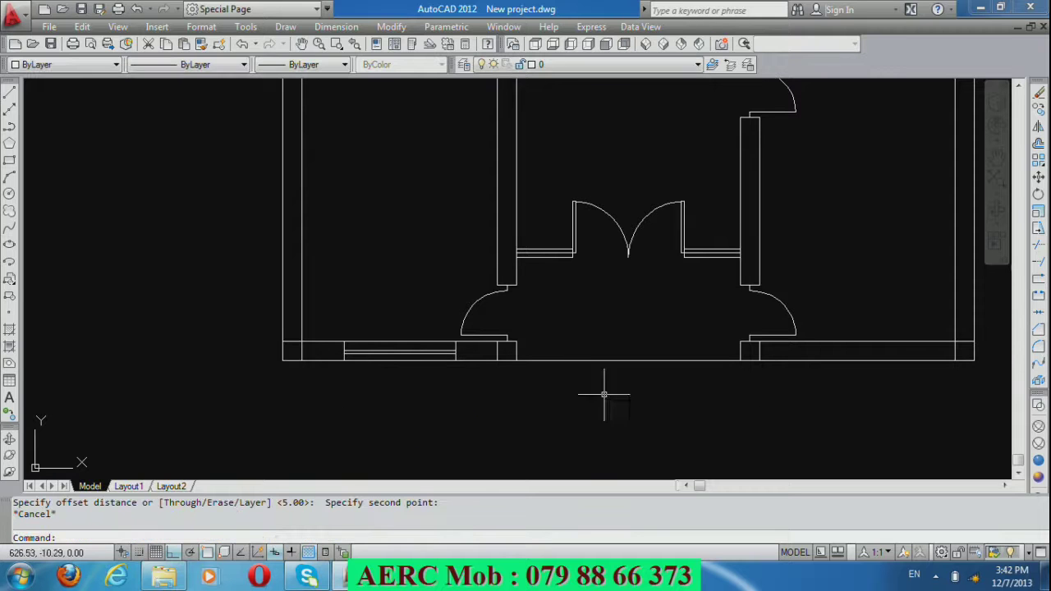
text(o)
key(Return)
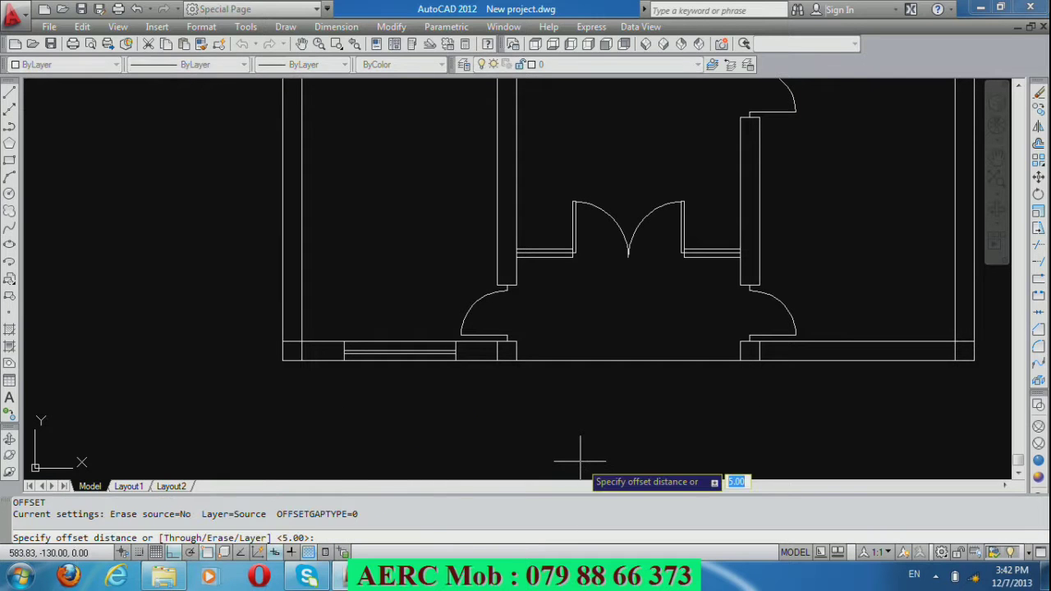
text(75)
key(Return)
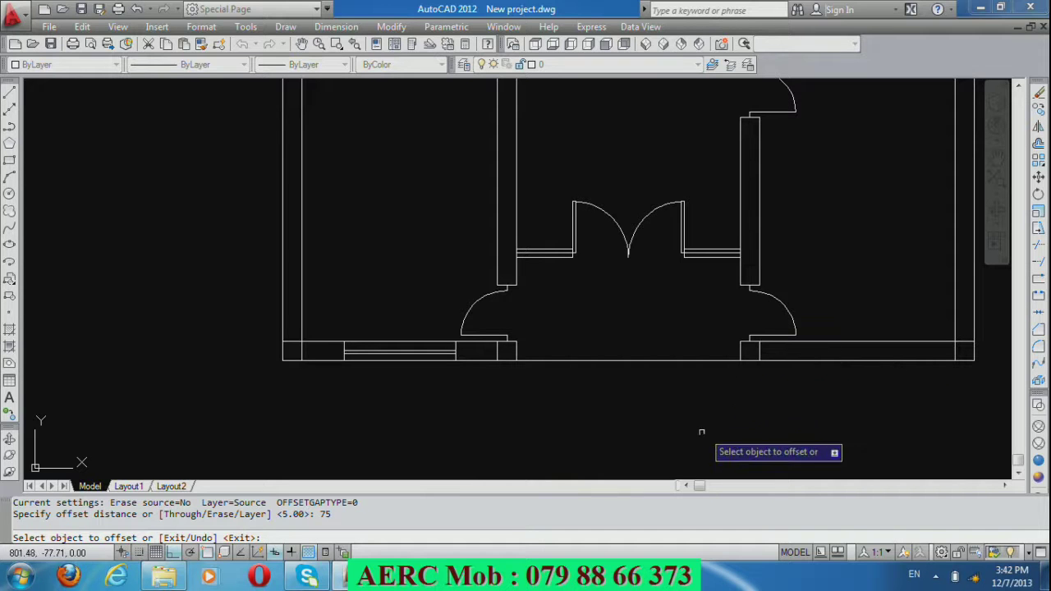
key(Escape)
text(co)
key(Return)
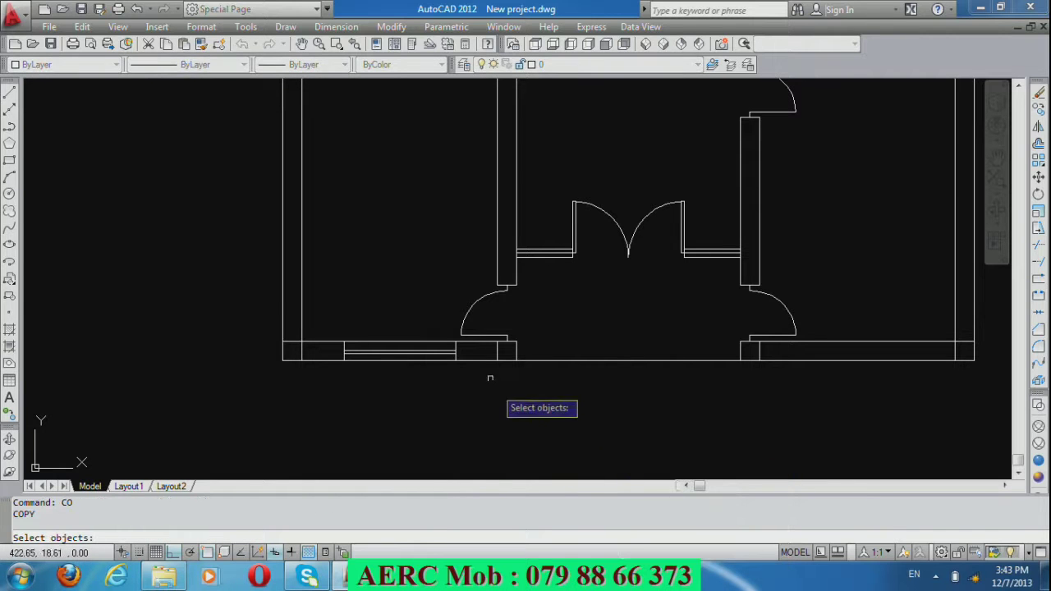
Copy the four bottom-left window lines 795 units right into the bottom-right exterior wall.
click(467, 358)
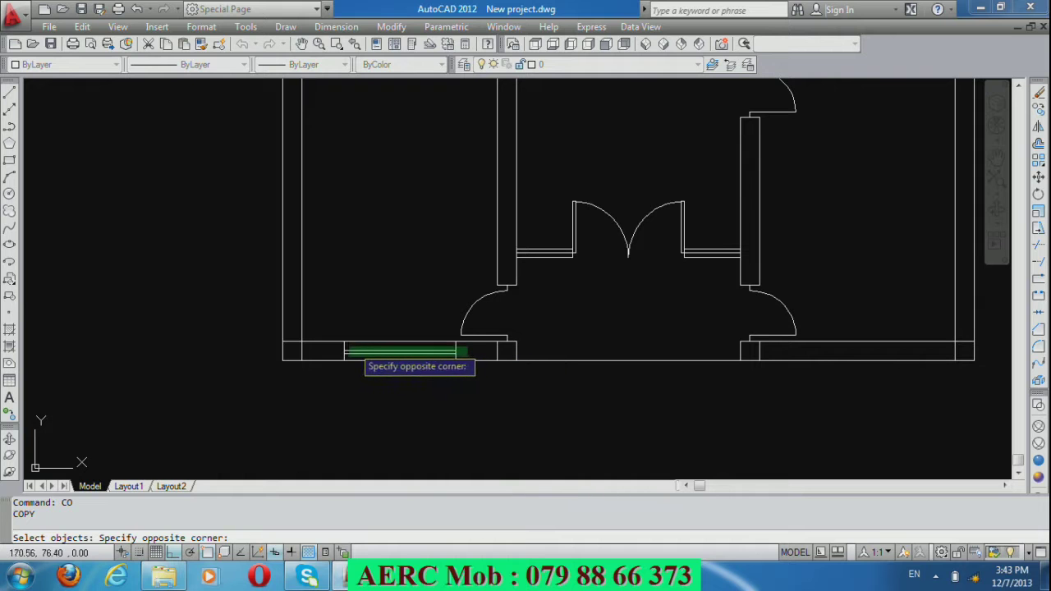
click(344, 345)
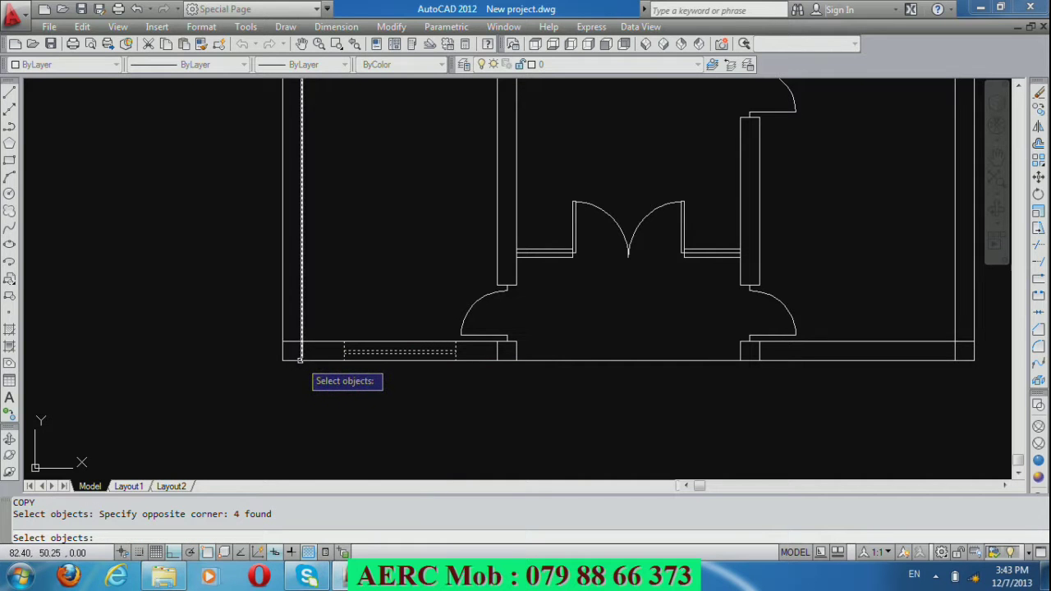
key(Return)
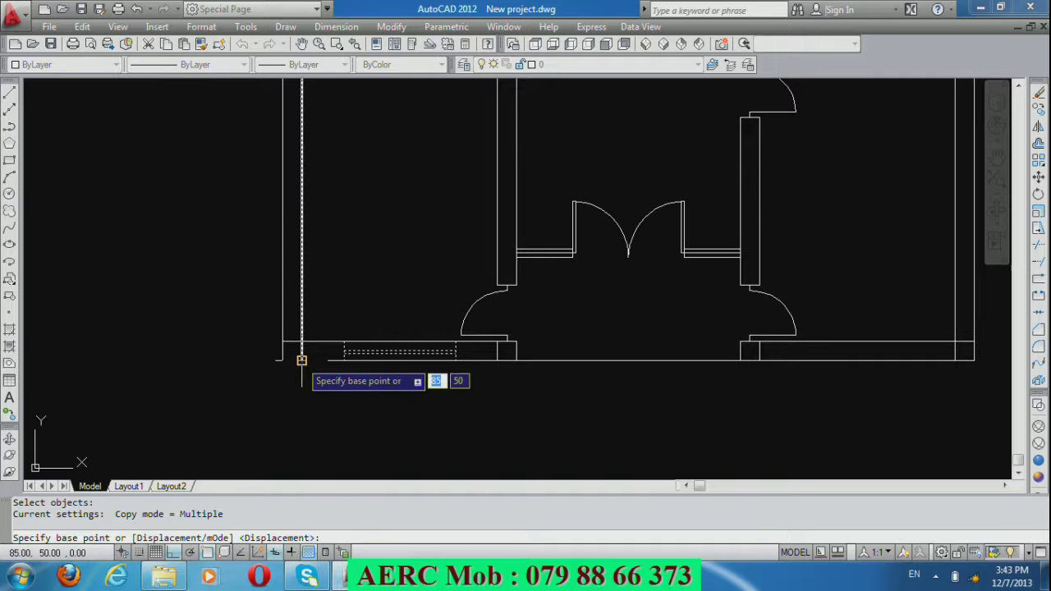
click(301, 359)
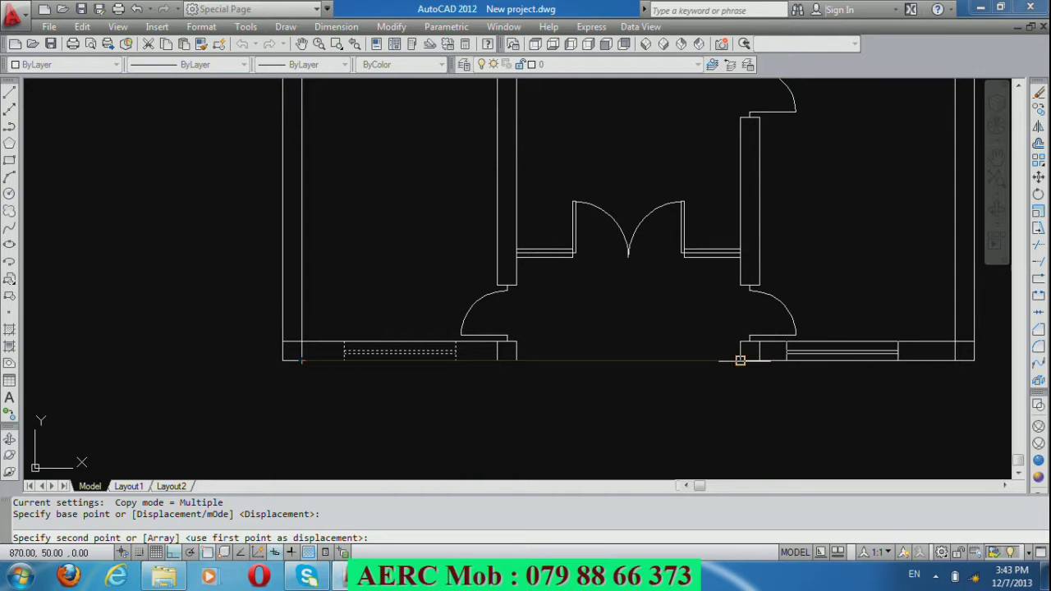
click(759, 361)
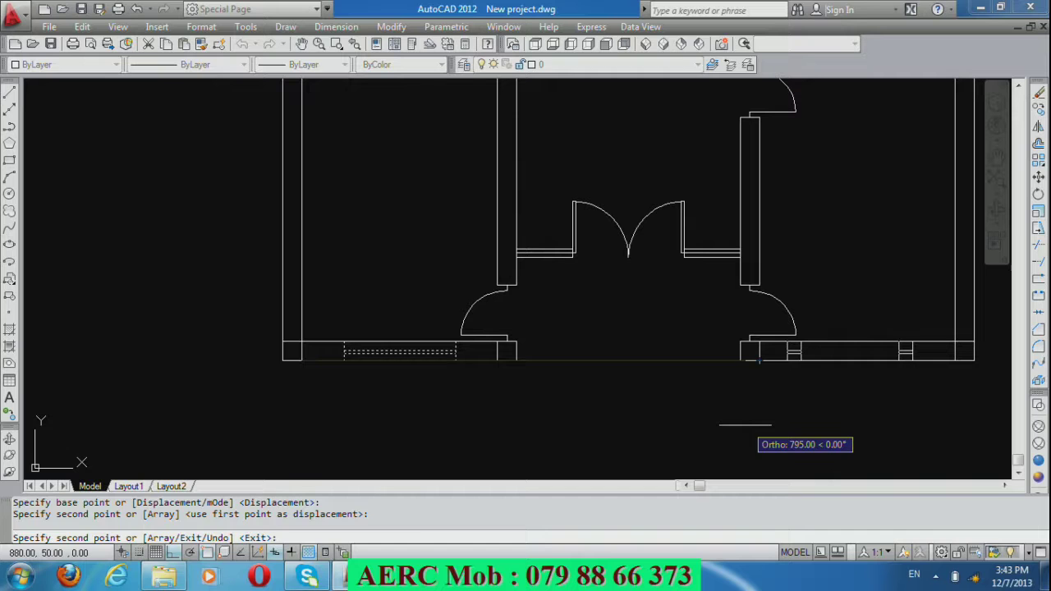
key(Return)
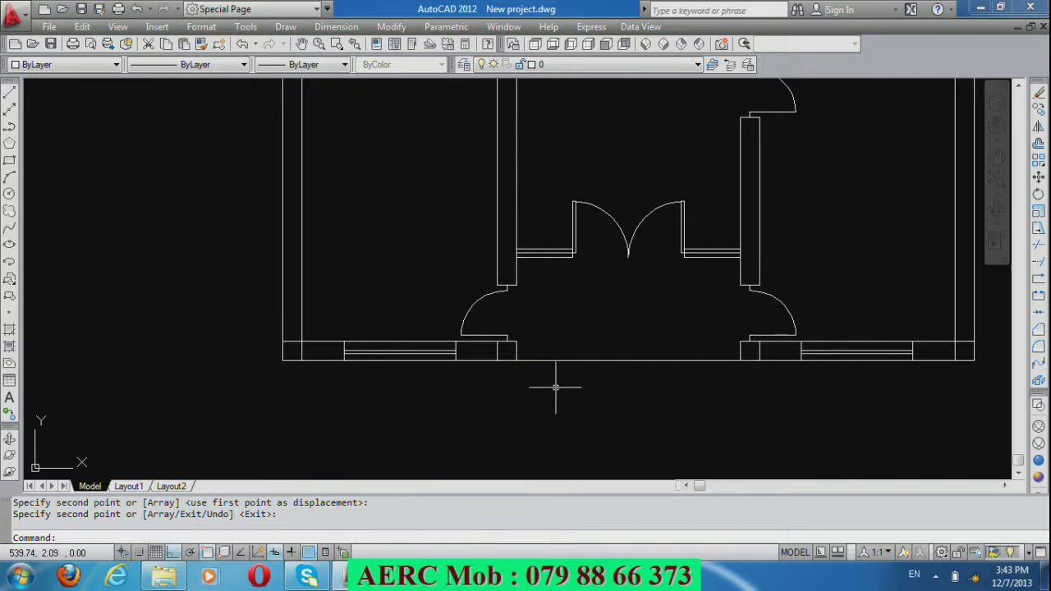
scroll(580, 380, down, 2)
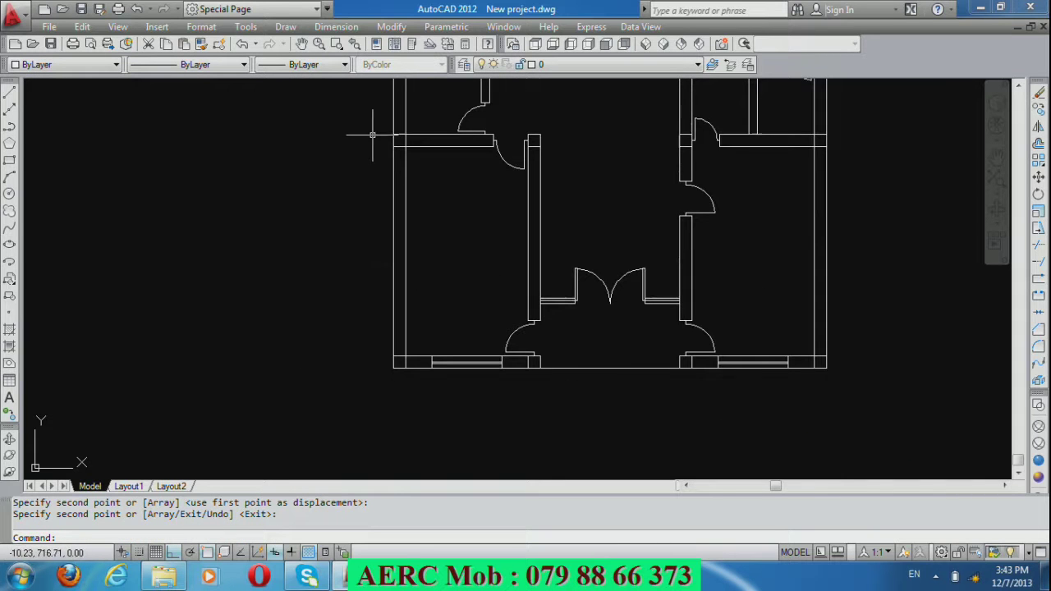
scroll(371, 131, up, 2)
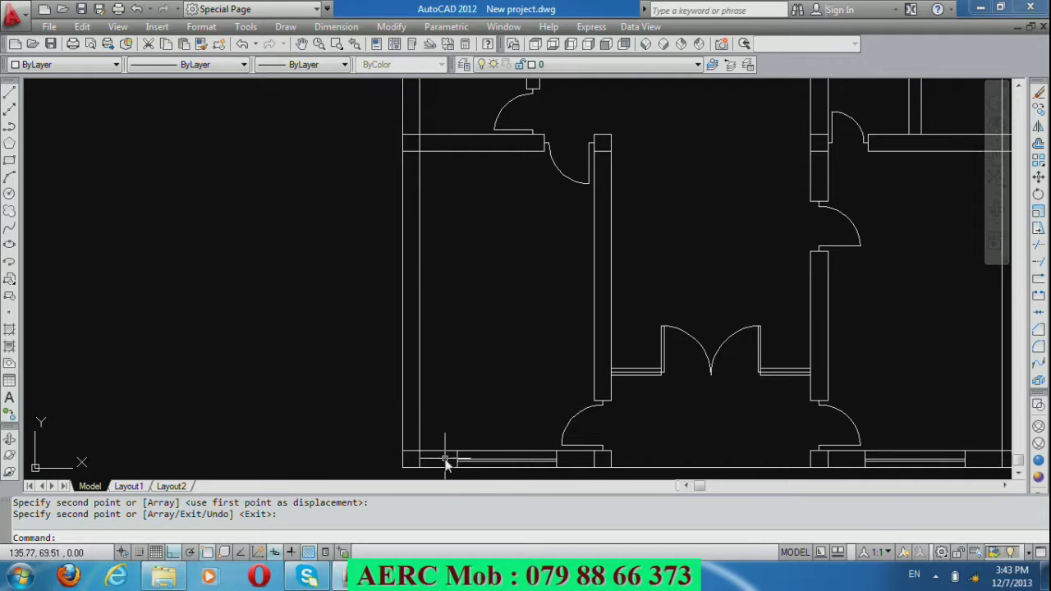
Draw a line closing the end of the left exterior wall.
text(l)
key(Return)
scroll(410, 460, up, 2)
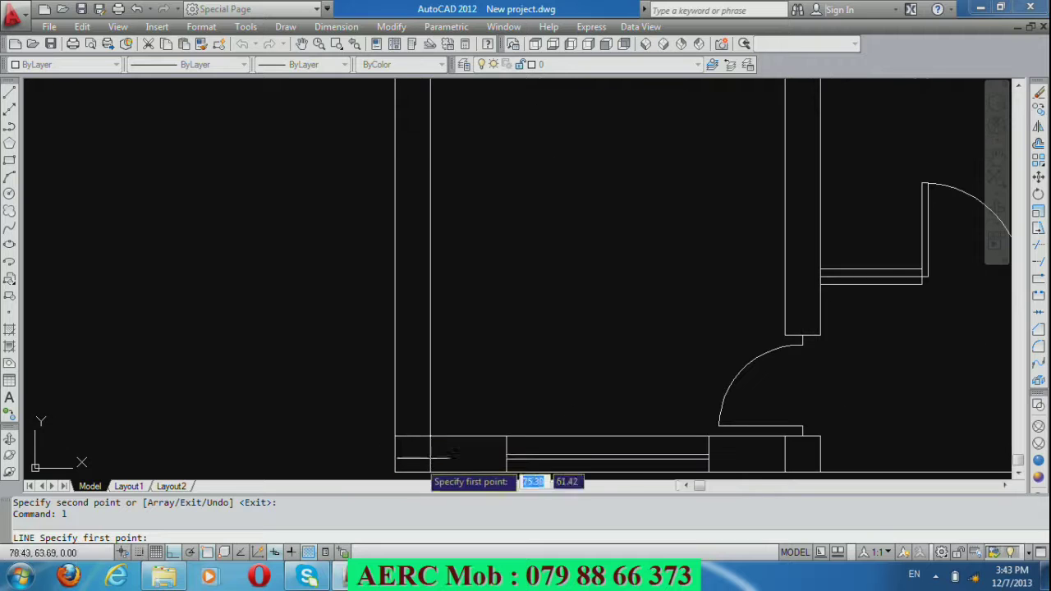
click(429, 436)
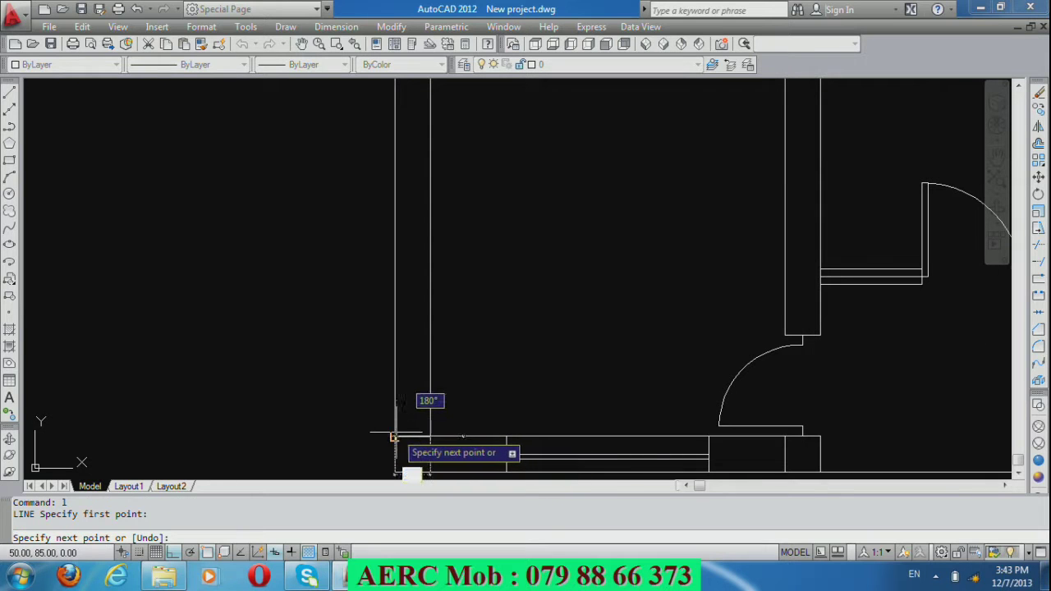
click(395, 436)
key(Return)
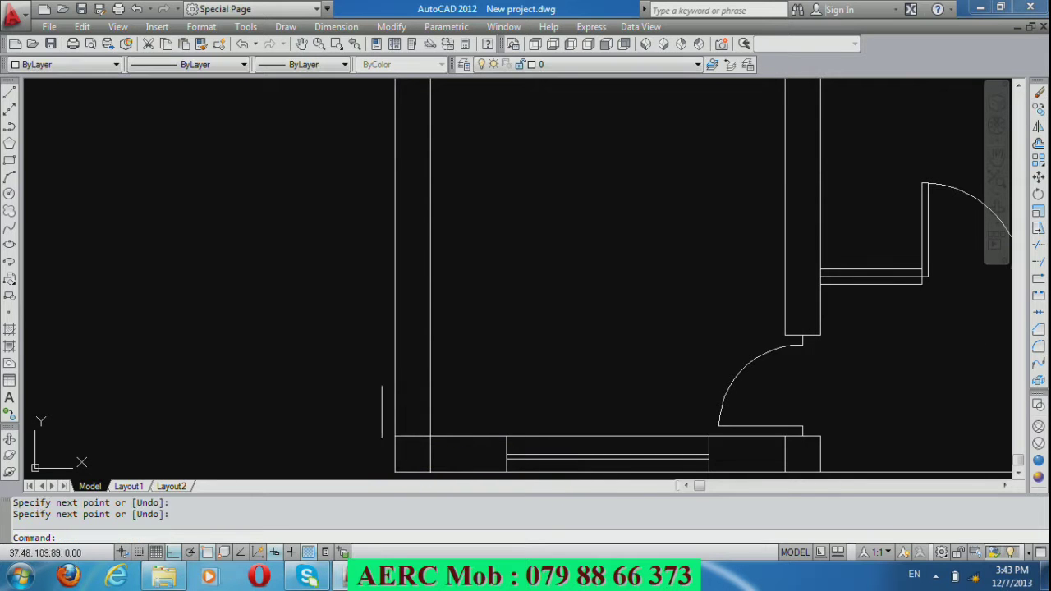
scroll(336, 411, down, 3)
scroll(335, 419, down, 1)
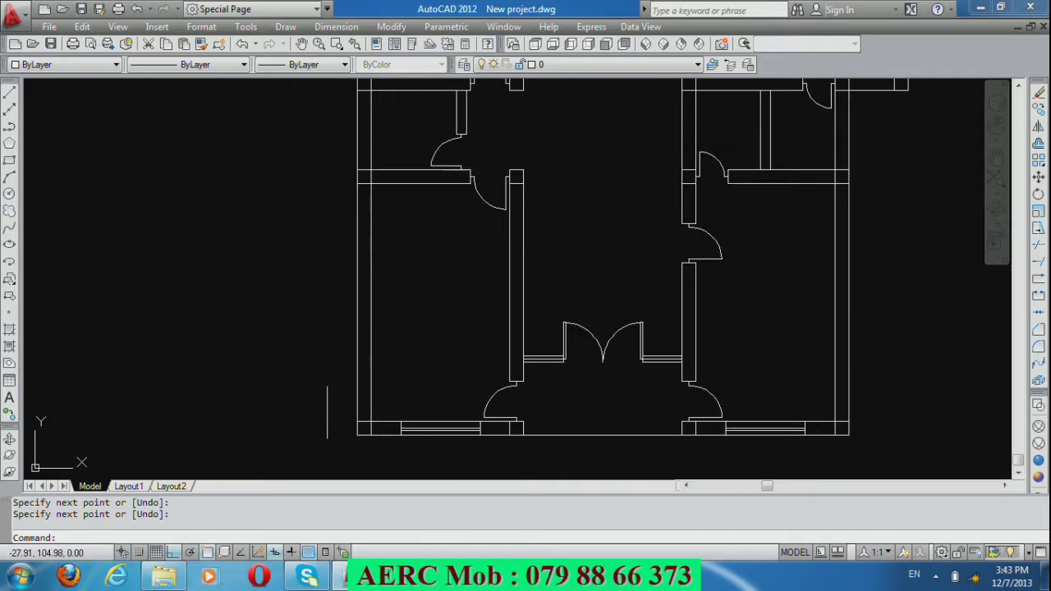
Offset the wall cross line 60 units up inside the left wall.
text(o)
key(Return)
text(6)
key(BackSpace)
text(0)
key(Return)
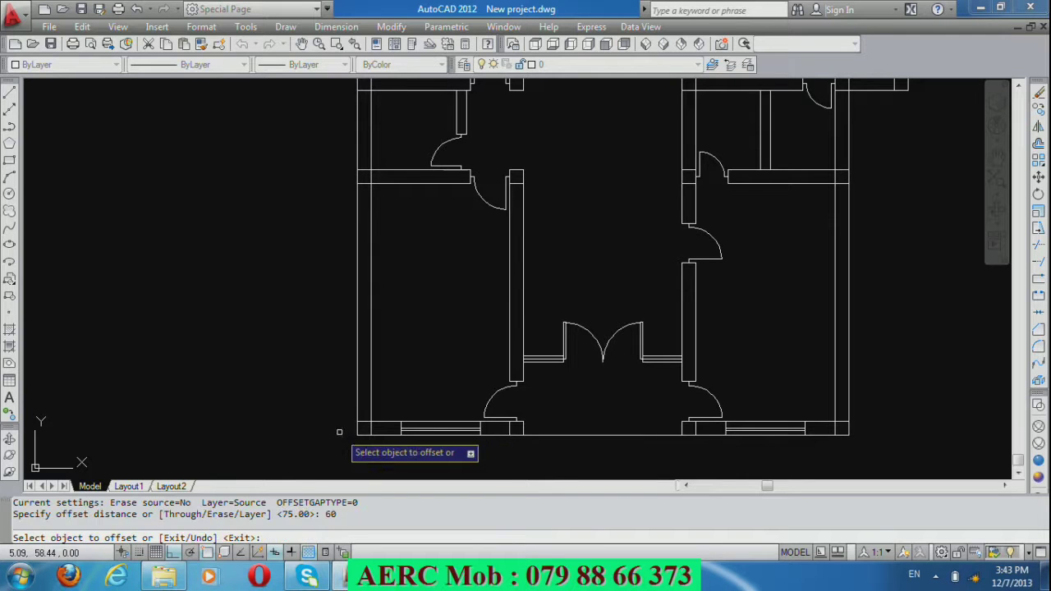
click(365, 420)
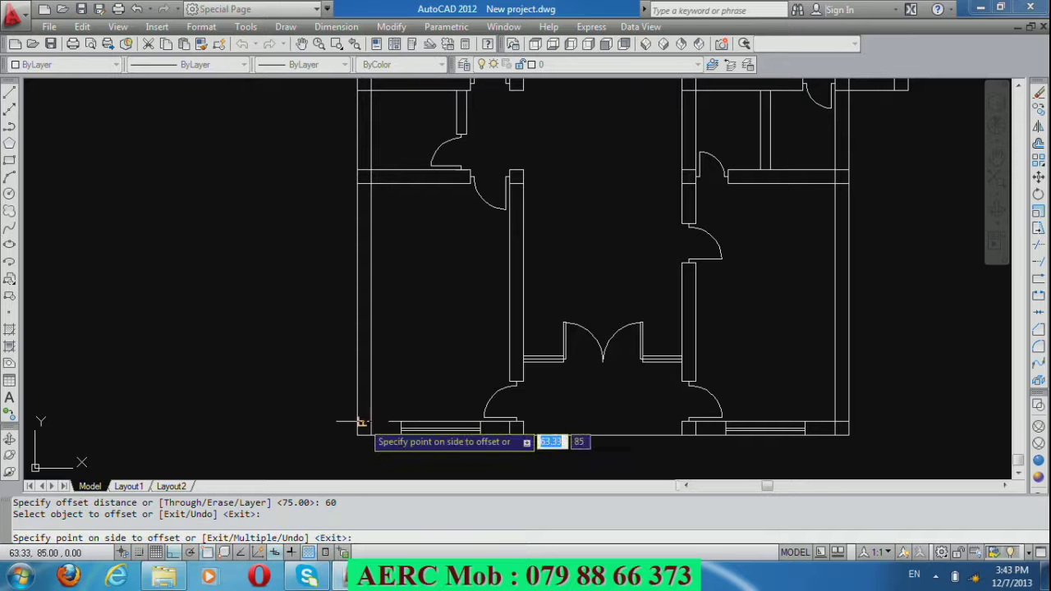
click(429, 372)
key(Return)
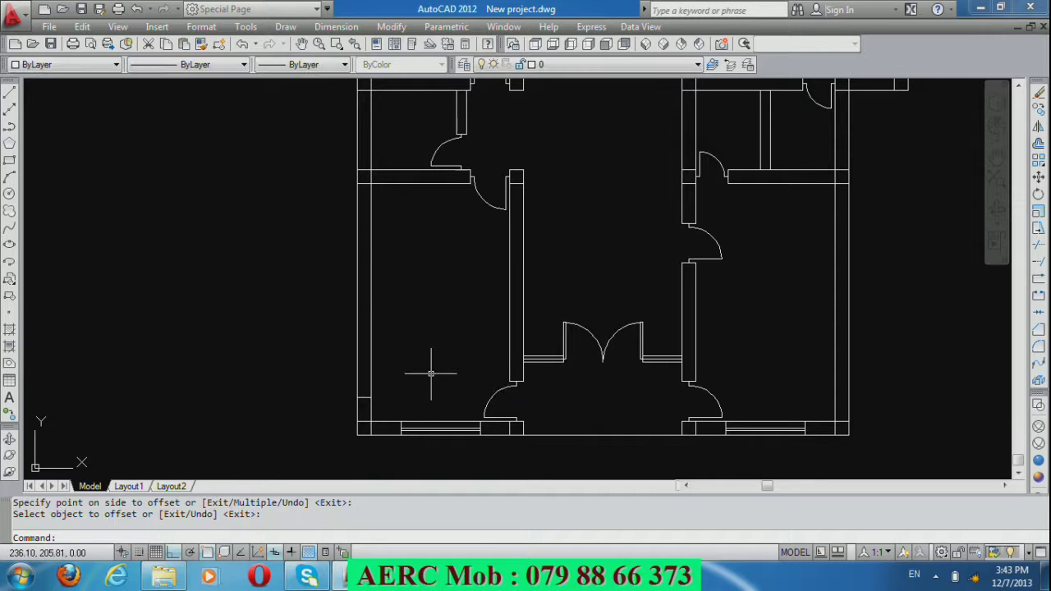
Offset the new cross line a further 200 units up to mark the opening.
key(Return)
text(200)
key(Return)
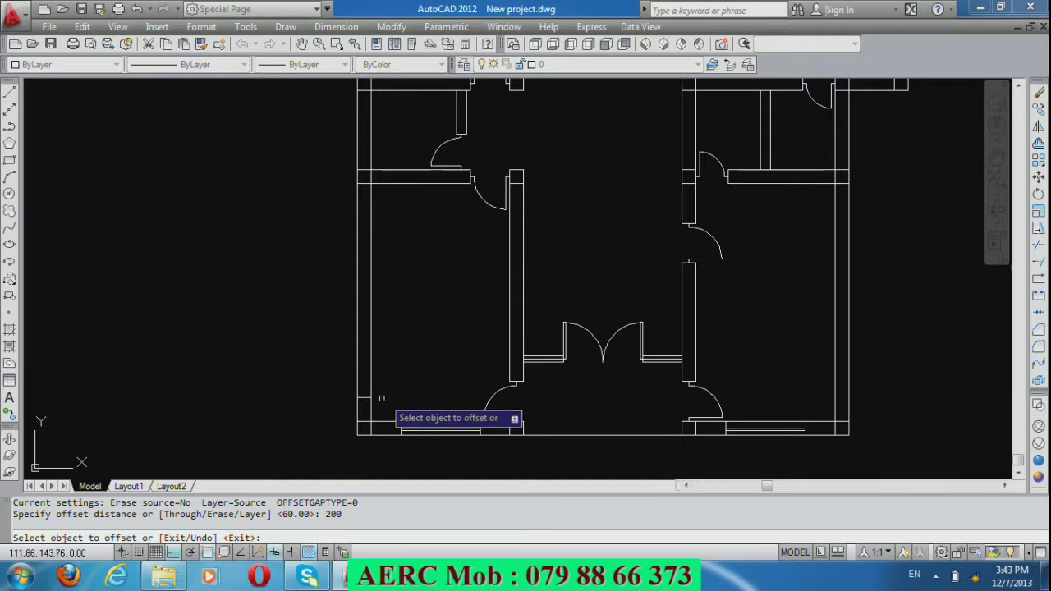
click(368, 398)
click(428, 363)
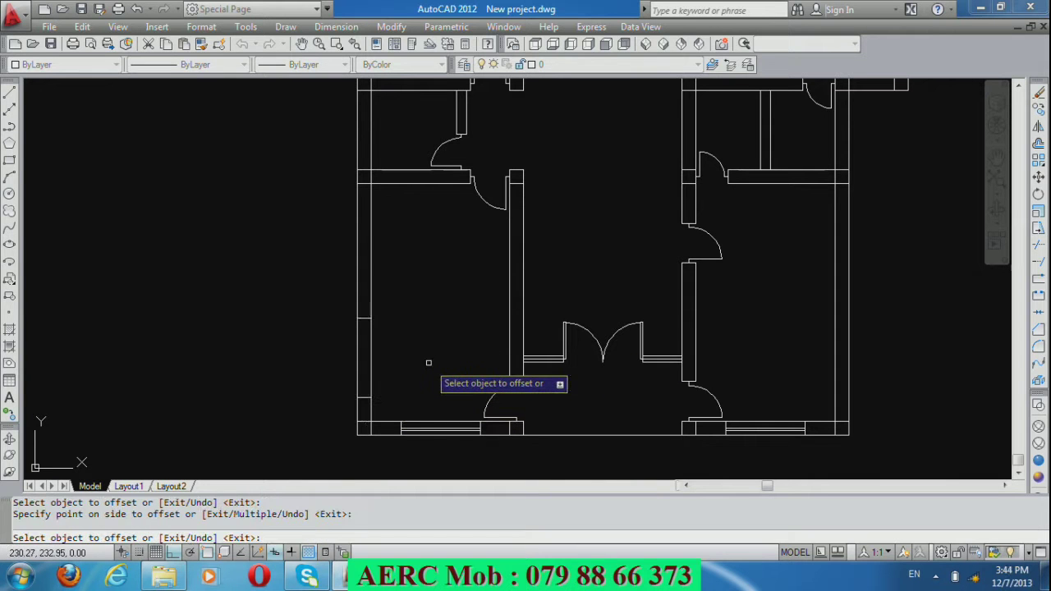
key(Return)
Add another pair of cross lines 60 and 200 apart further up the wall.
key(Return)
text(6)
key(Return)
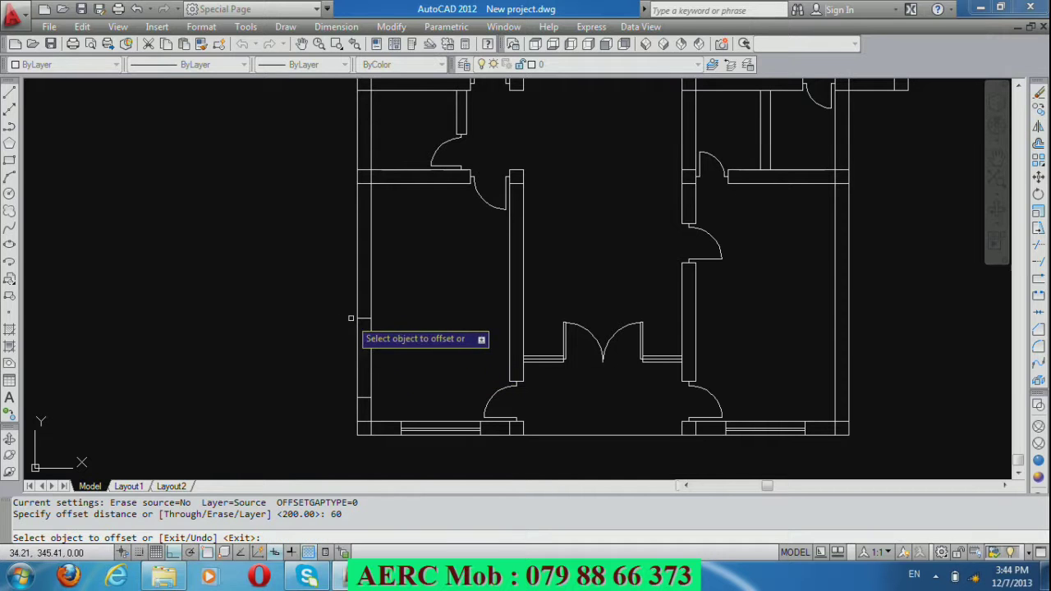
click(367, 317)
click(406, 324)
key(Return)
key(Return)
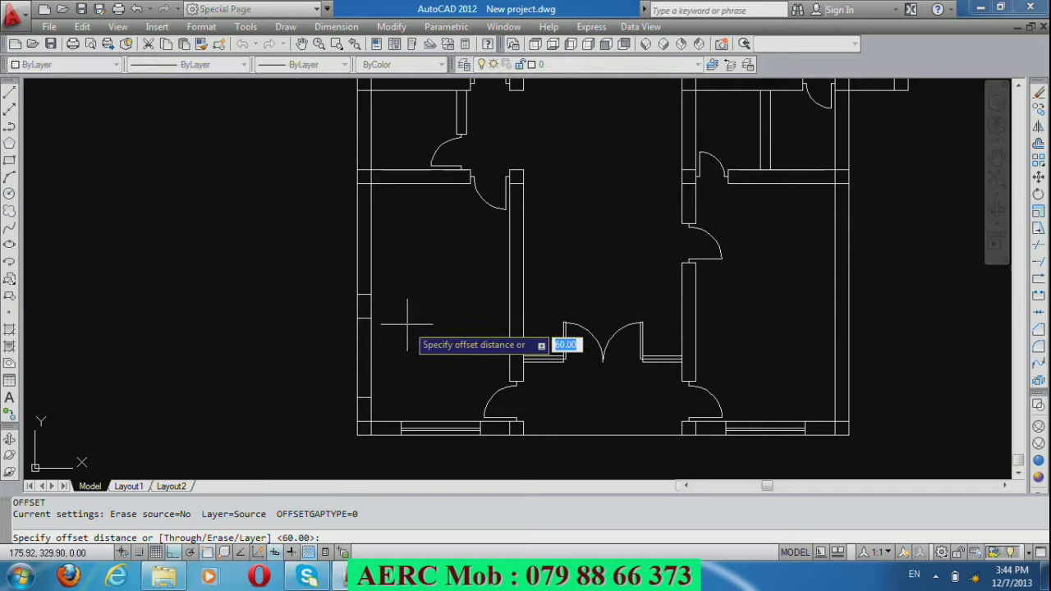
text(2)
text(00)
key(Return)
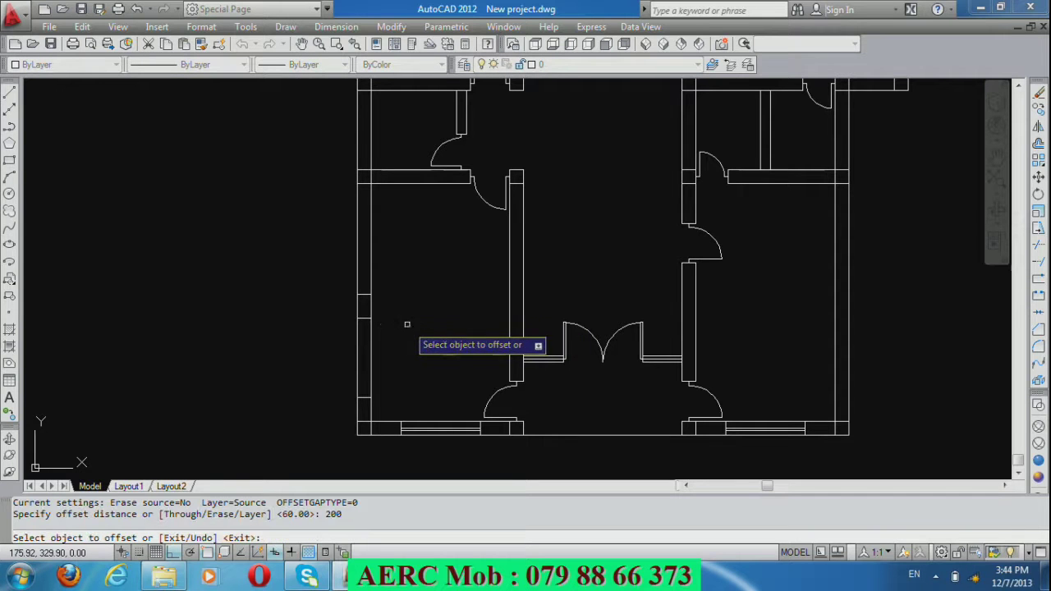
click(363, 294)
click(410, 304)
key(Return)
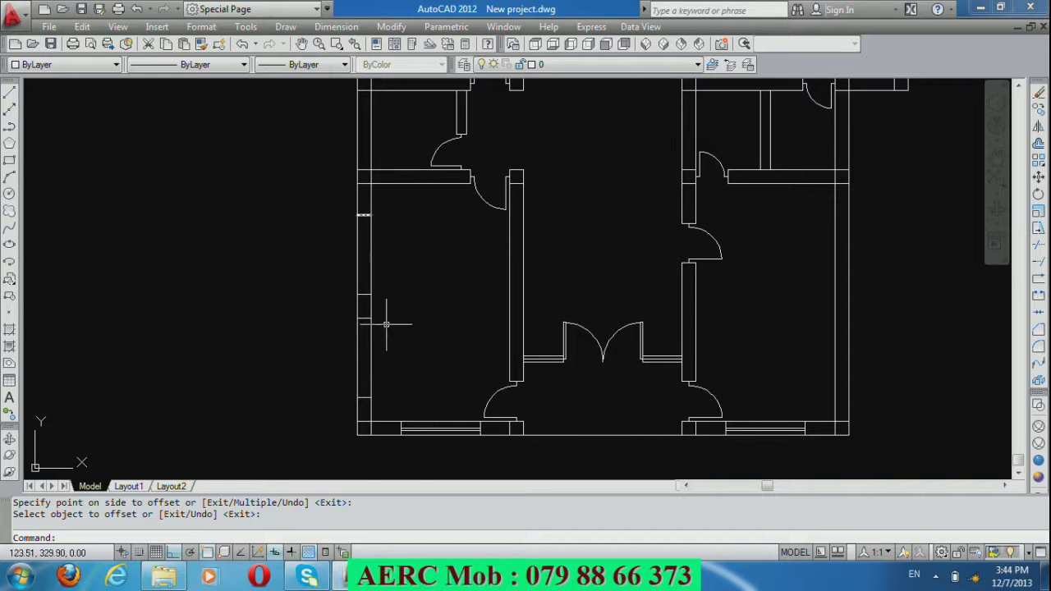
Draw a vertical window line through the left-wall openings.
scroll(345, 437, up, 2)
scroll(334, 362, up, 2)
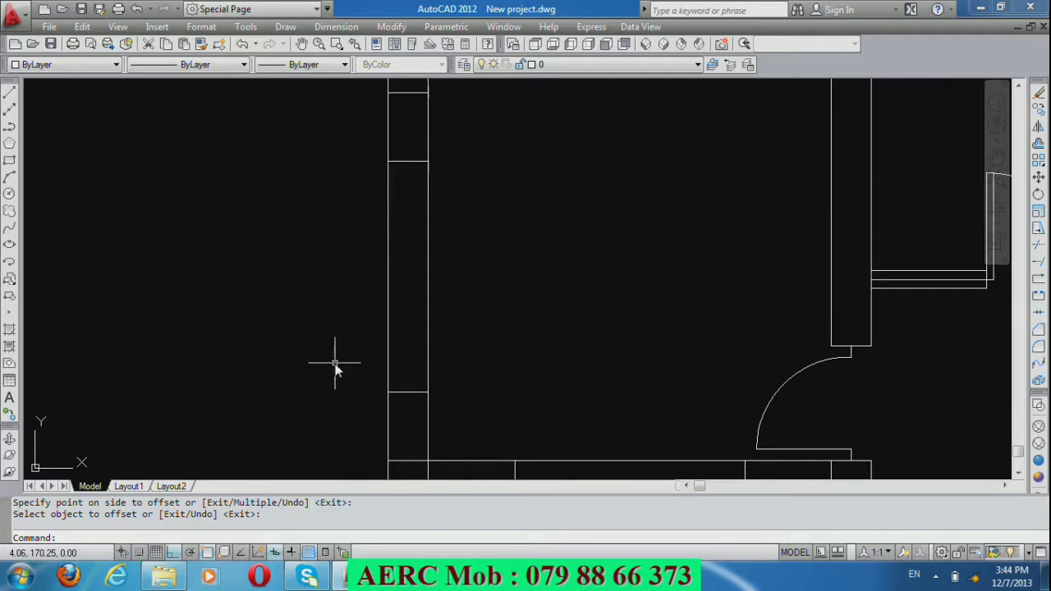
text(l)
key(Return)
click(406, 429)
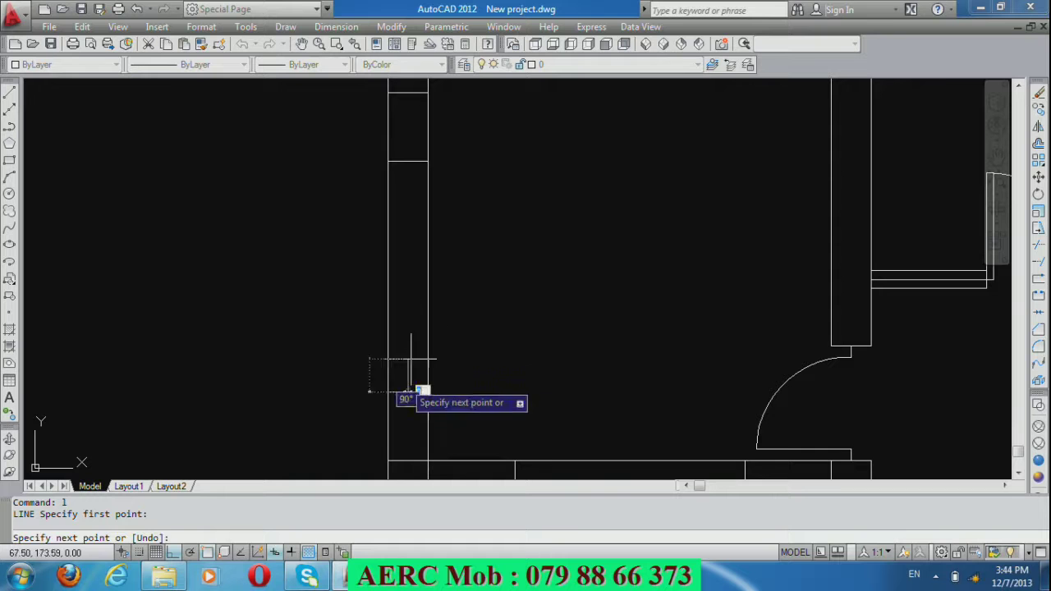
click(408, 161)
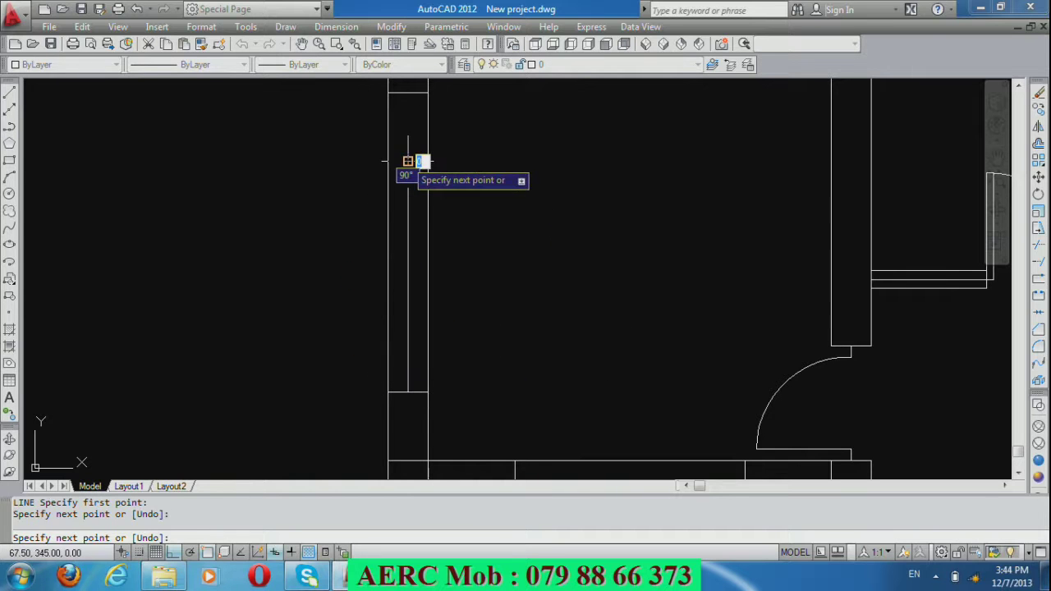
key(Return)
key(Return)
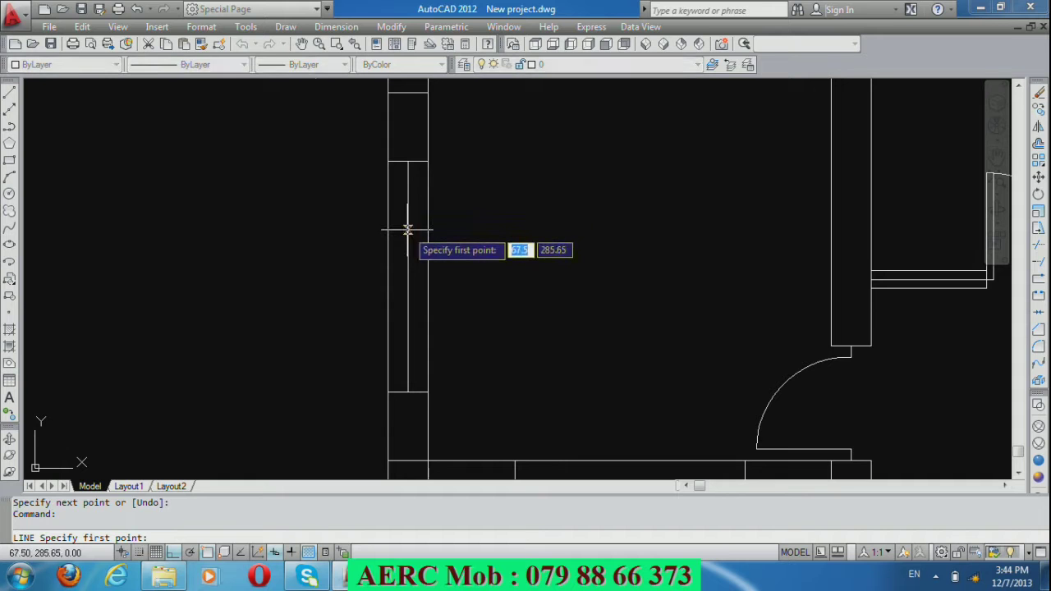
key(Escape)
Offset the vertical window line 5 units left as a second glazing line.
text(o)
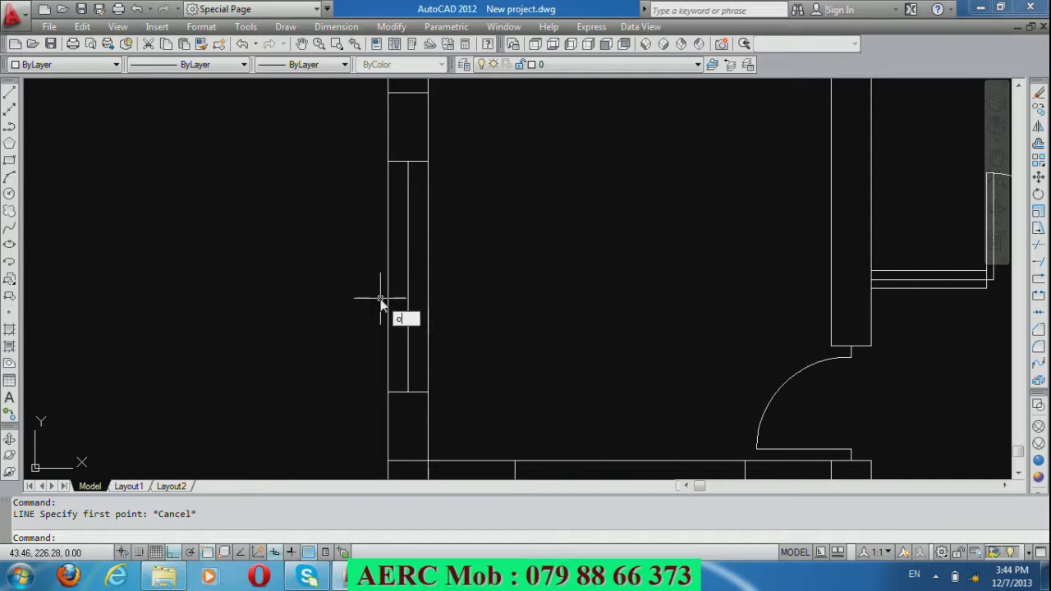
key(Return)
text(5)
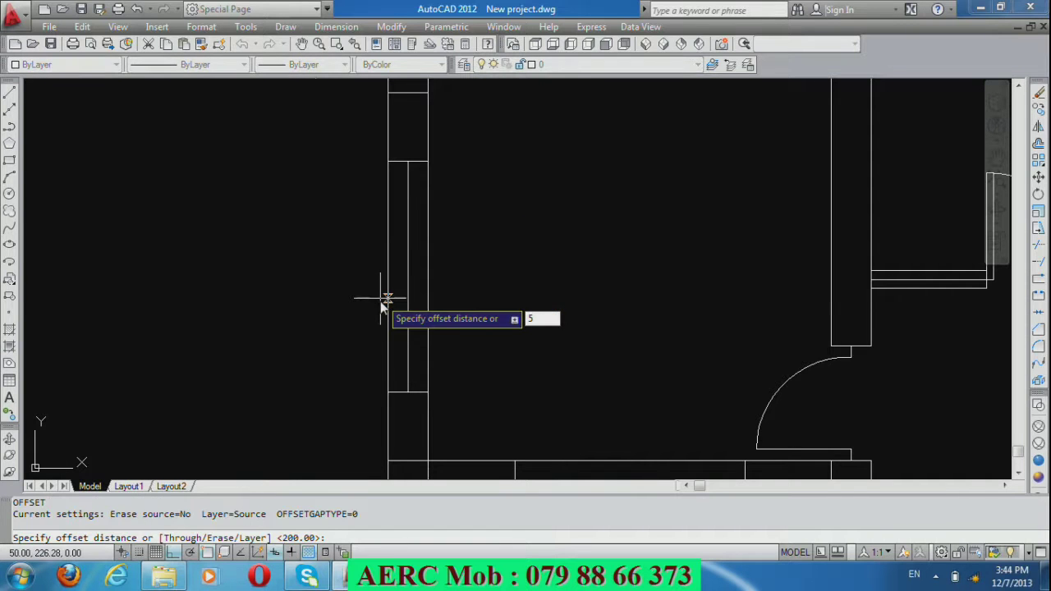
key(Return)
click(407, 289)
click(343, 300)
key(Return)
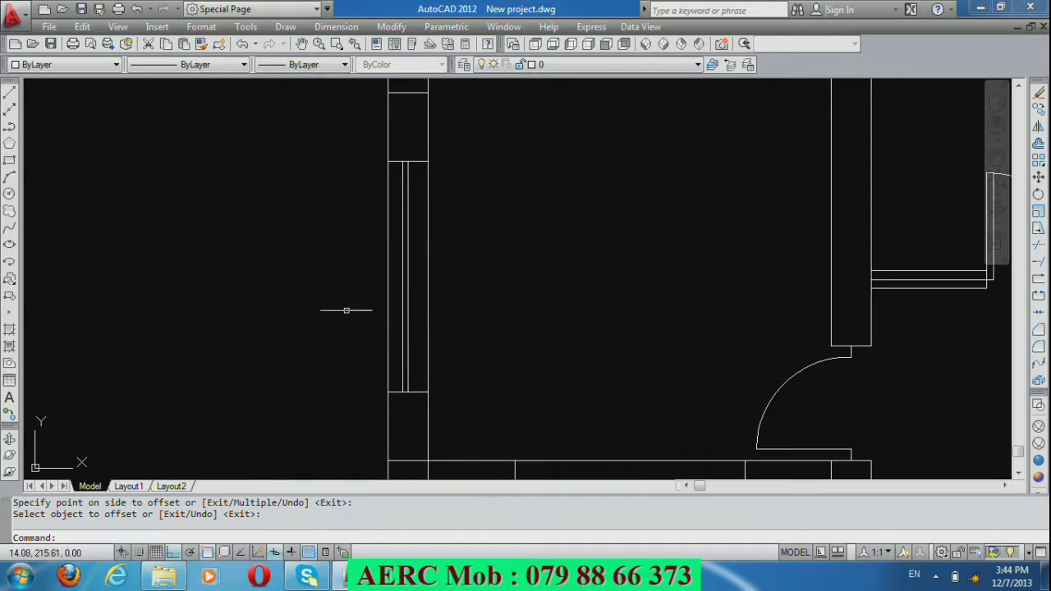
Start the COPY command with CO to duplicate the left-wall window lines.
scroll(346, 313, down, 2)
scroll(340, 310, down, 2)
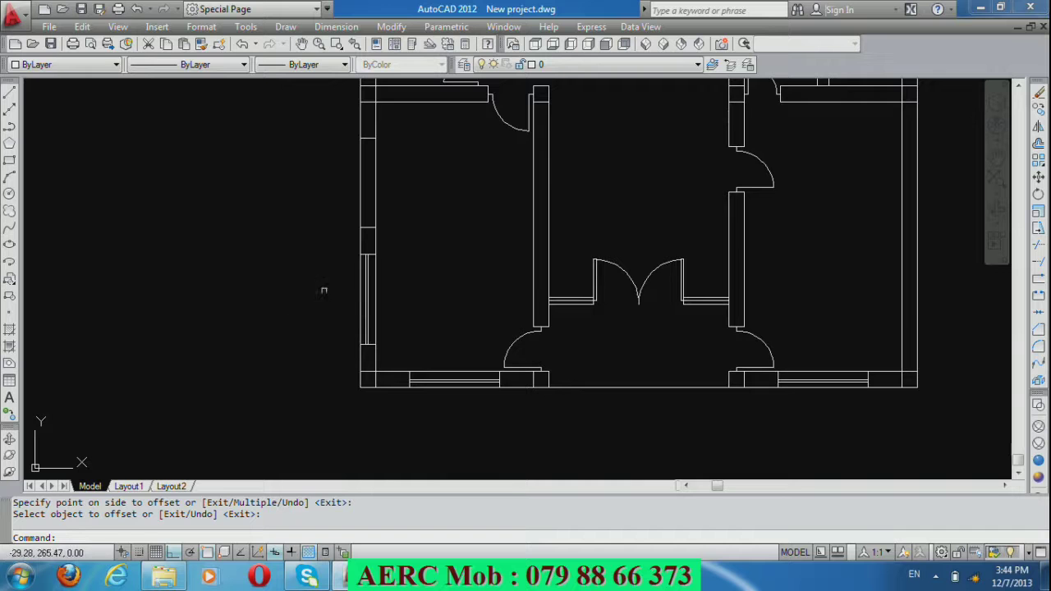
scroll(318, 286, up, 2)
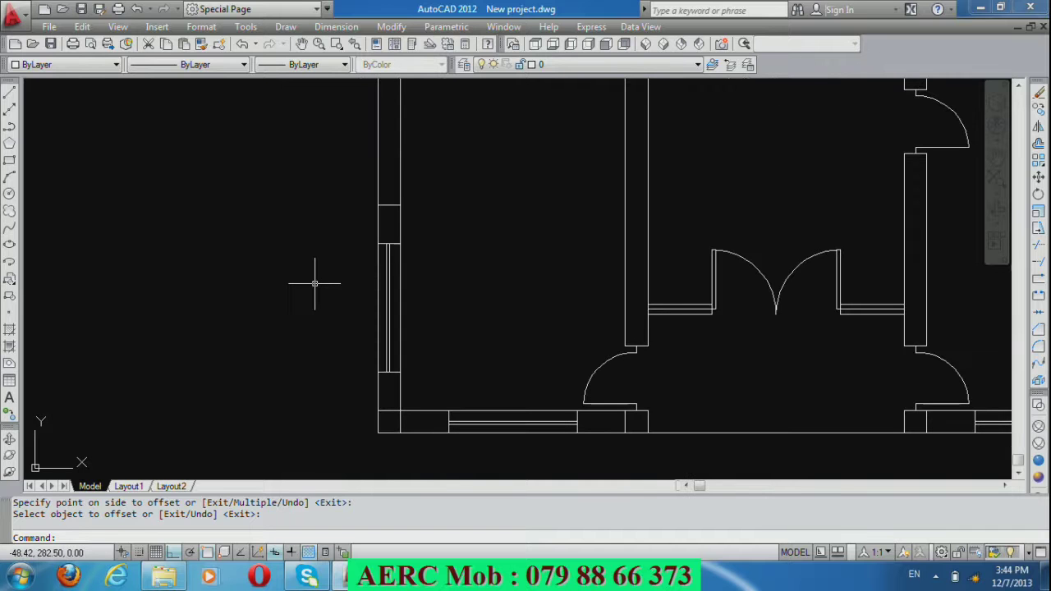
text(co)
key(Return)
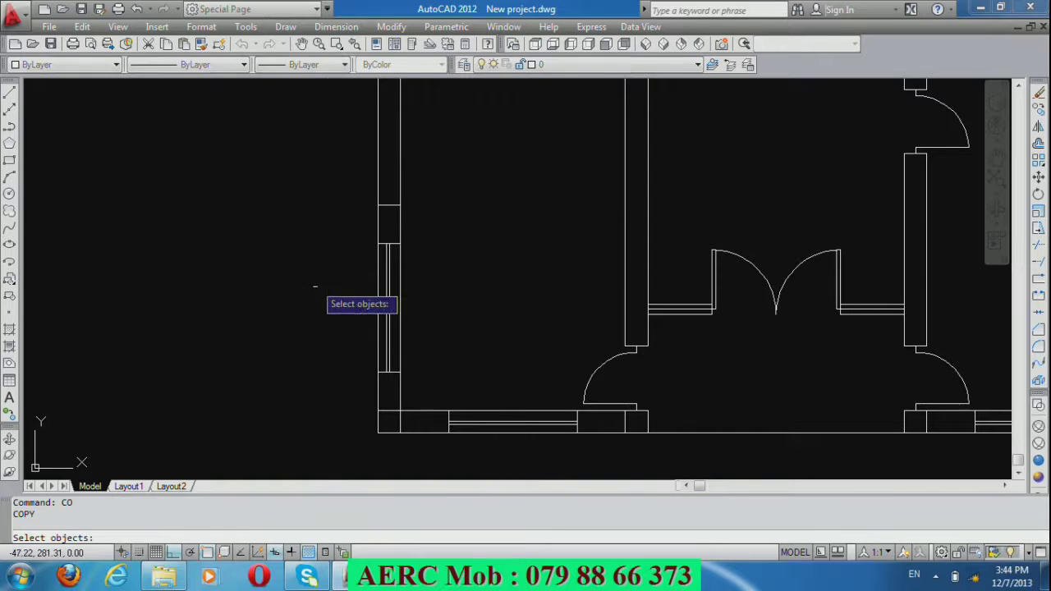
Copy the left-wall window's four lines 260 units higher along the same wall.
click(394, 385)
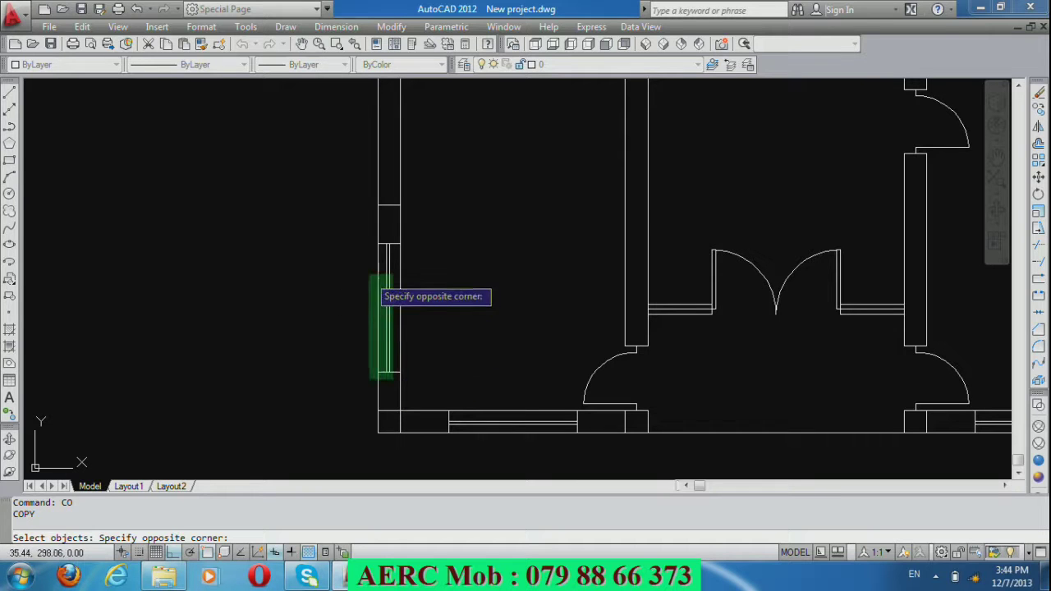
click(386, 244)
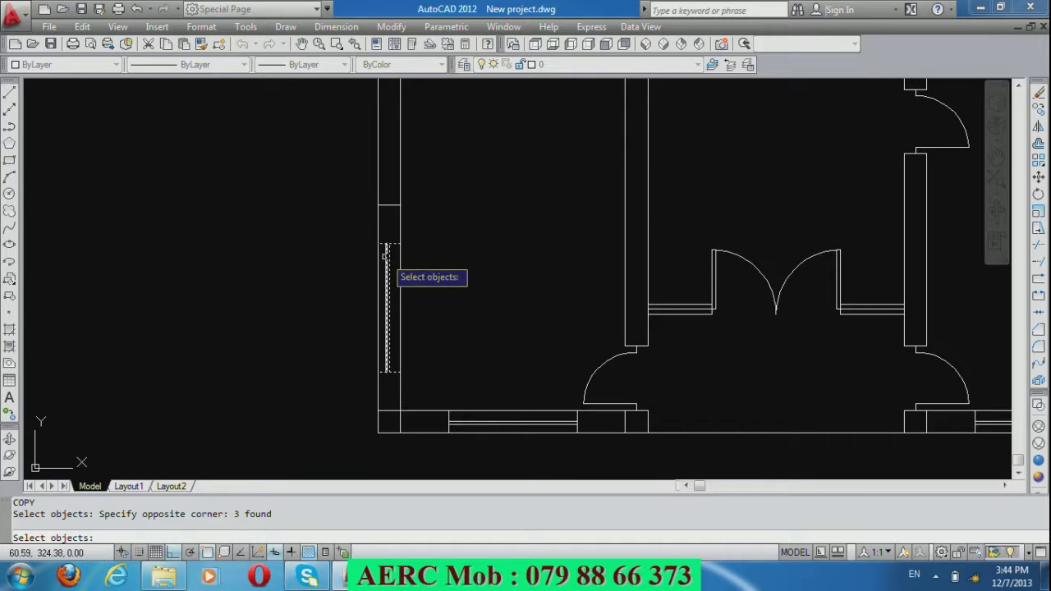
click(390, 298)
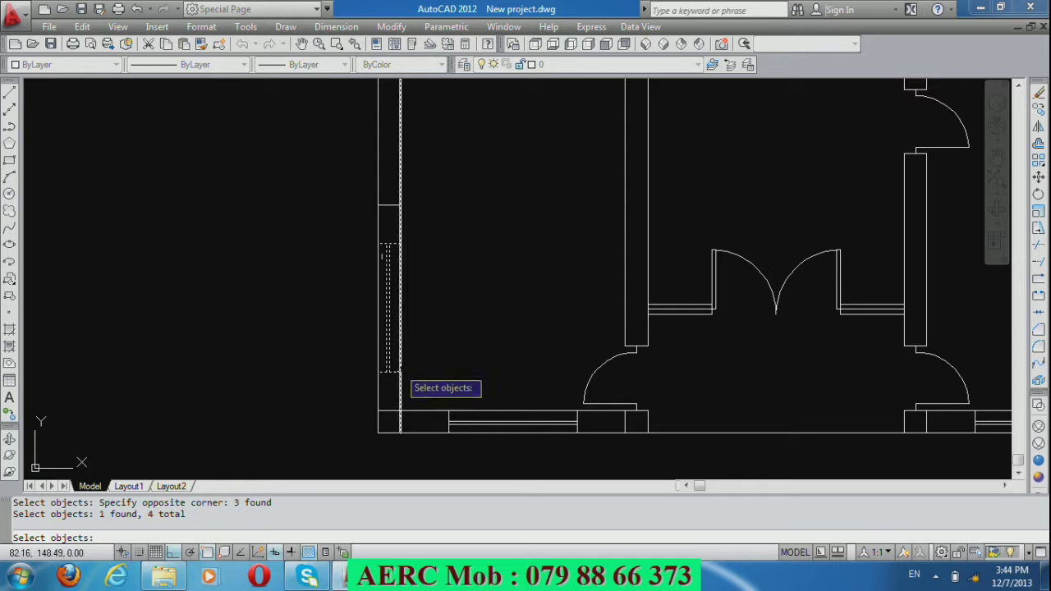
key(Return)
click(400, 372)
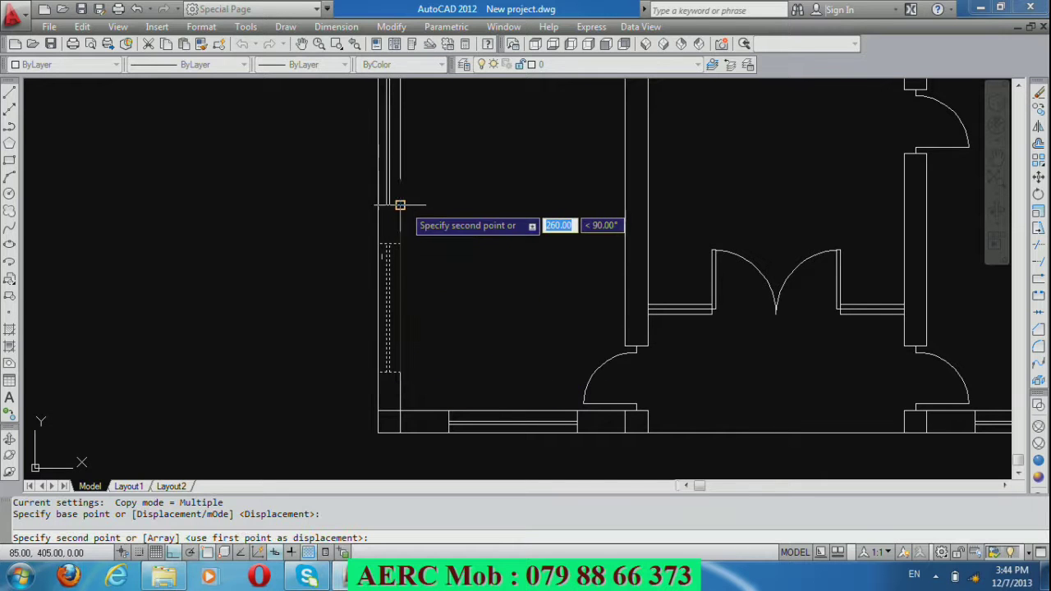
click(402, 206)
key(Return)
scroll(394, 255, down, 2)
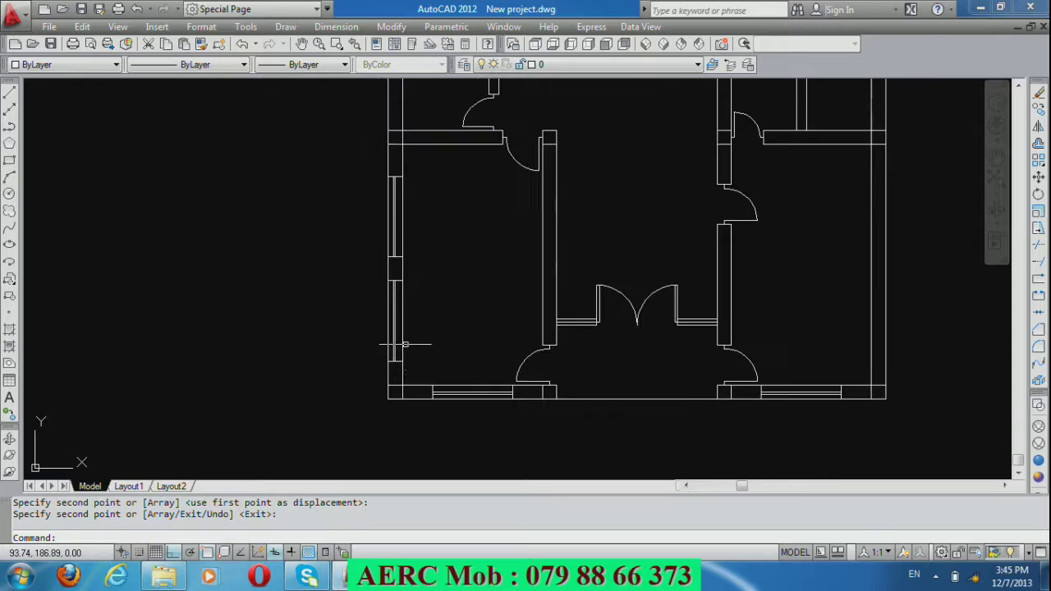
scroll(380, 153, up, 2)
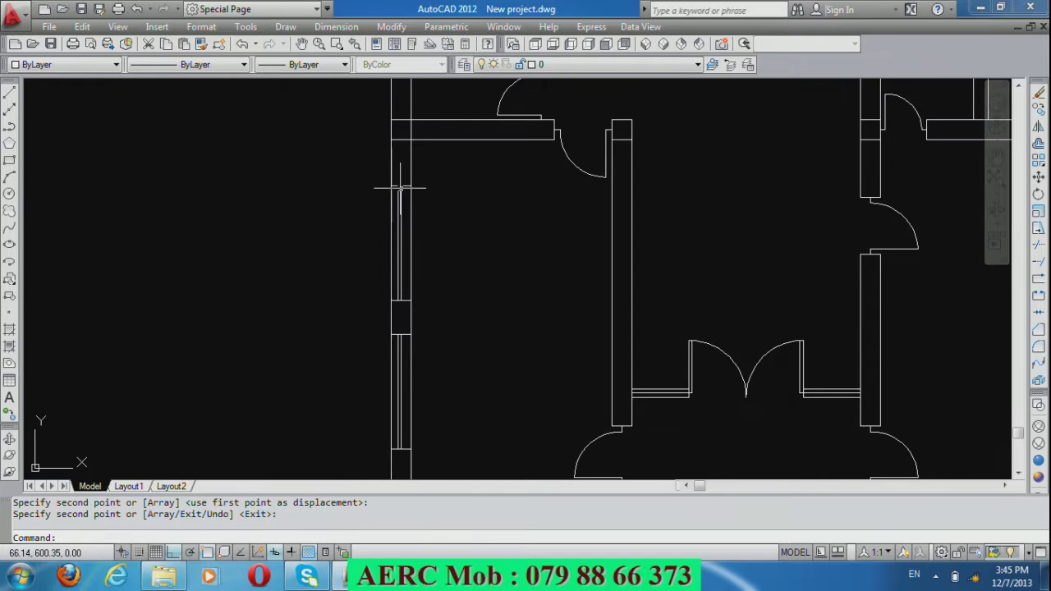
Erase the two leftover short lines at the top and middle of the left wall.
click(400, 186)
key(Escape)
scroll(341, 271, up, 3)
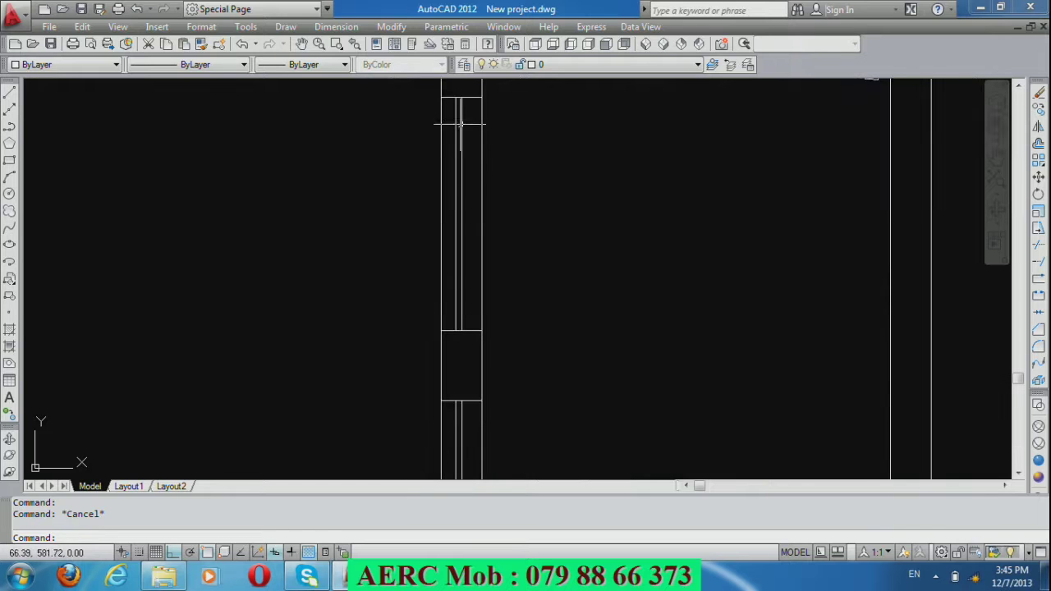
click(475, 98)
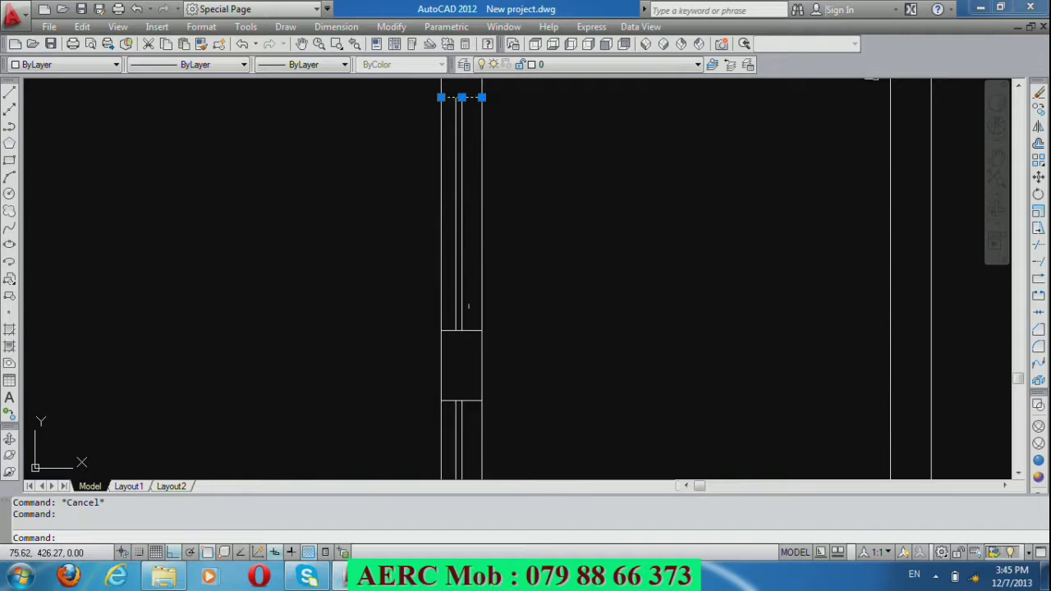
click(465, 330)
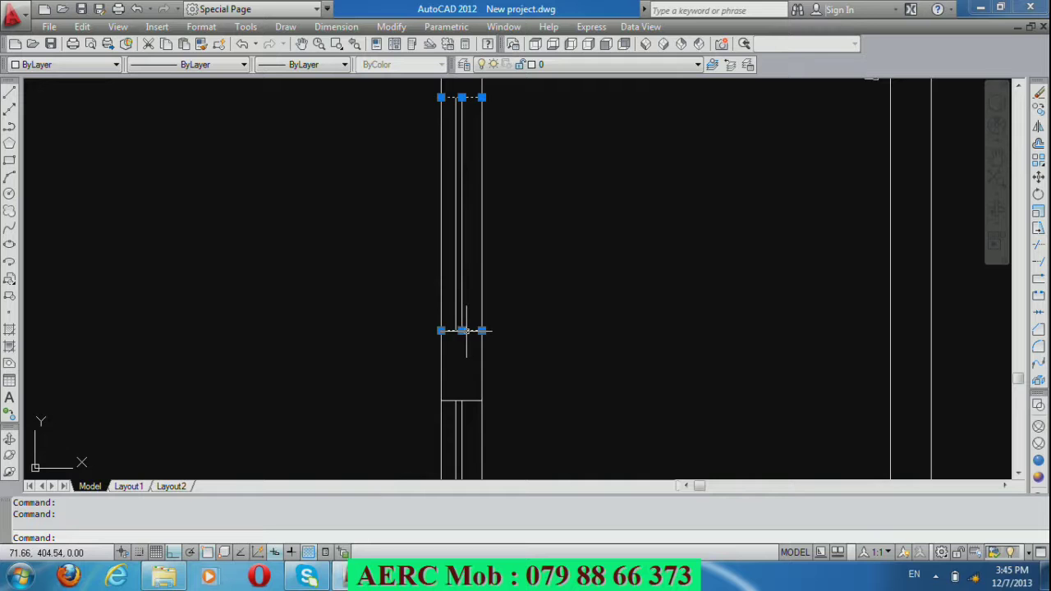
key(Delete)
scroll(411, 308, down, 6)
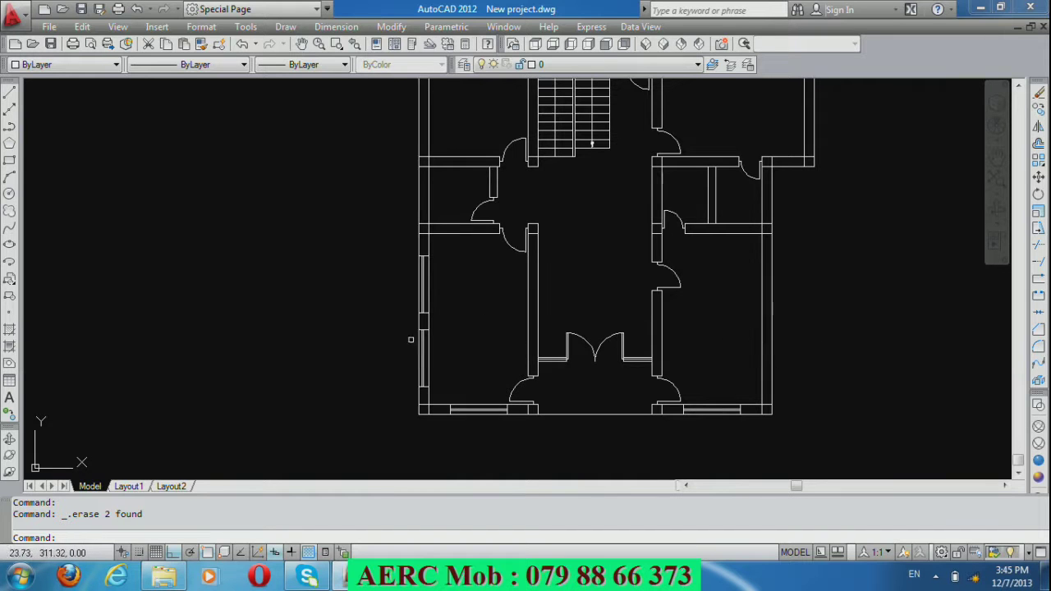
Use COPY to duplicate both left-wall windows 1205 units across onto the lower rooms' right-hand wall.
scroll(335, 329, up, 2)
scroll(335, 329, up, 2)
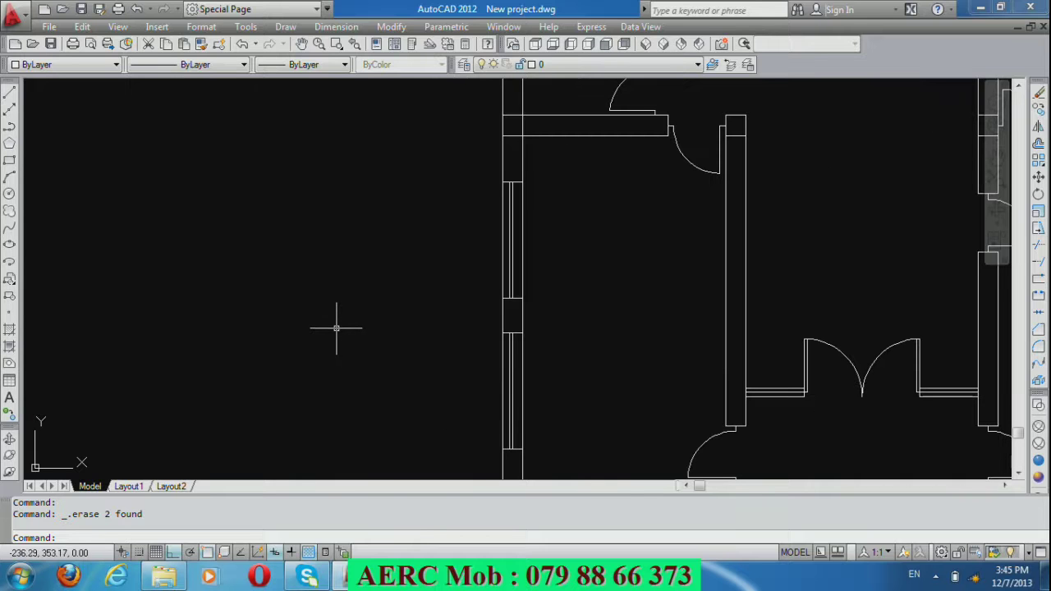
text(co)
key(Return)
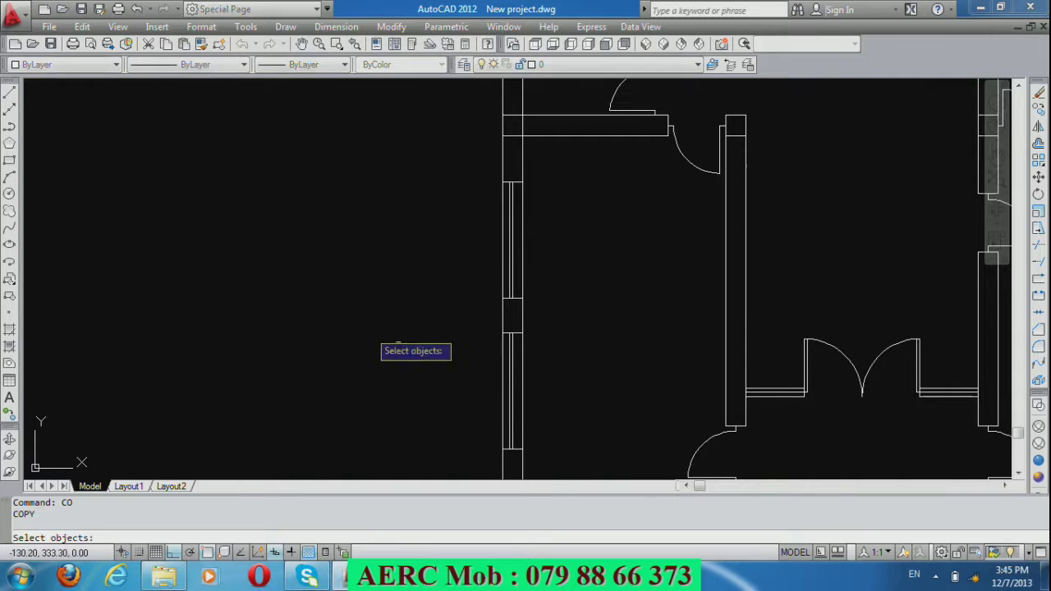
click(509, 451)
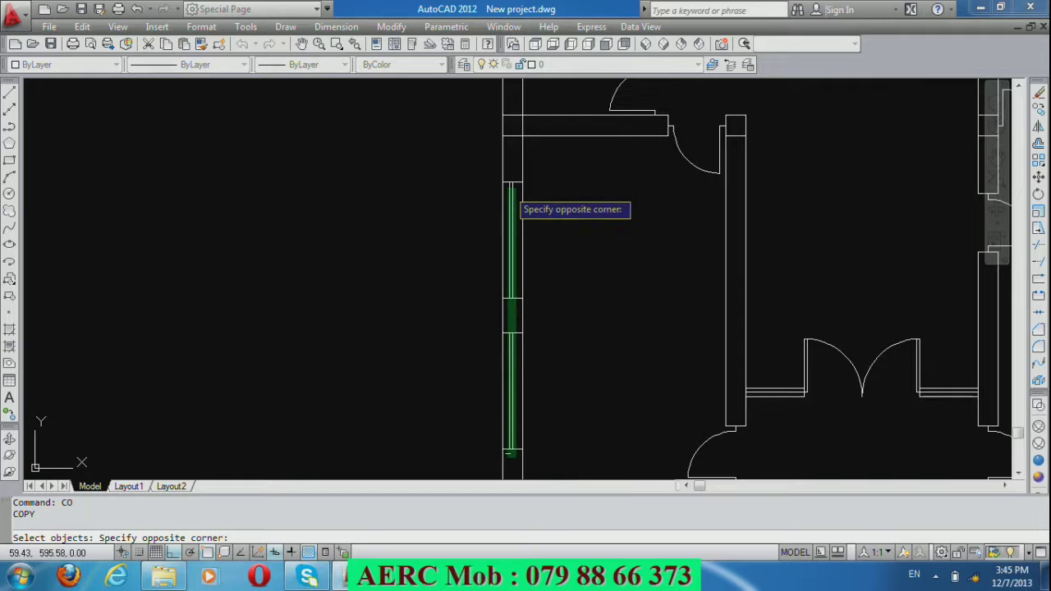
click(512, 177)
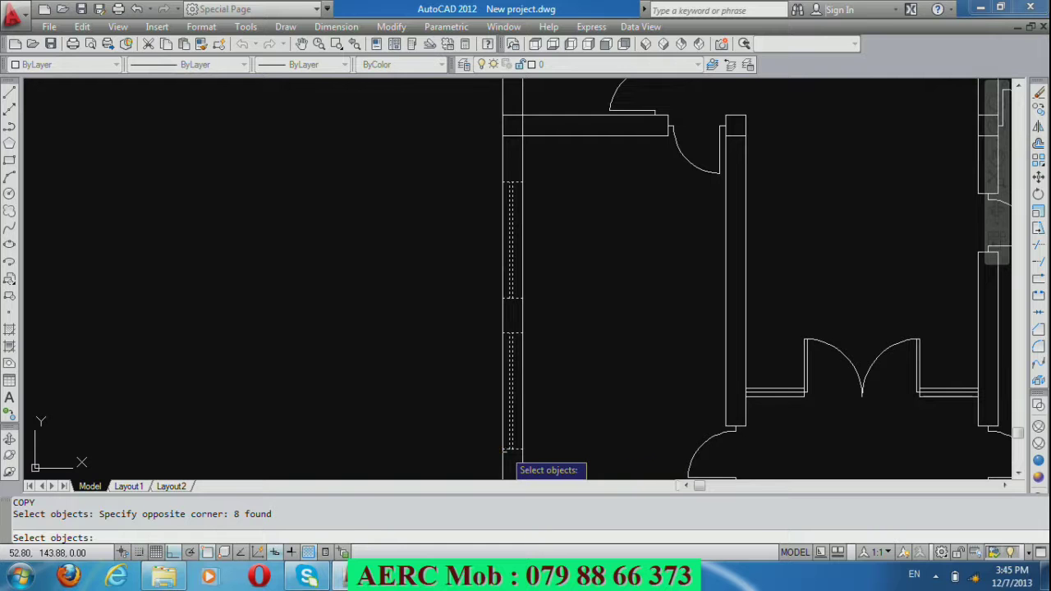
key(Return)
click(504, 450)
scroll(312, 394, down, 5)
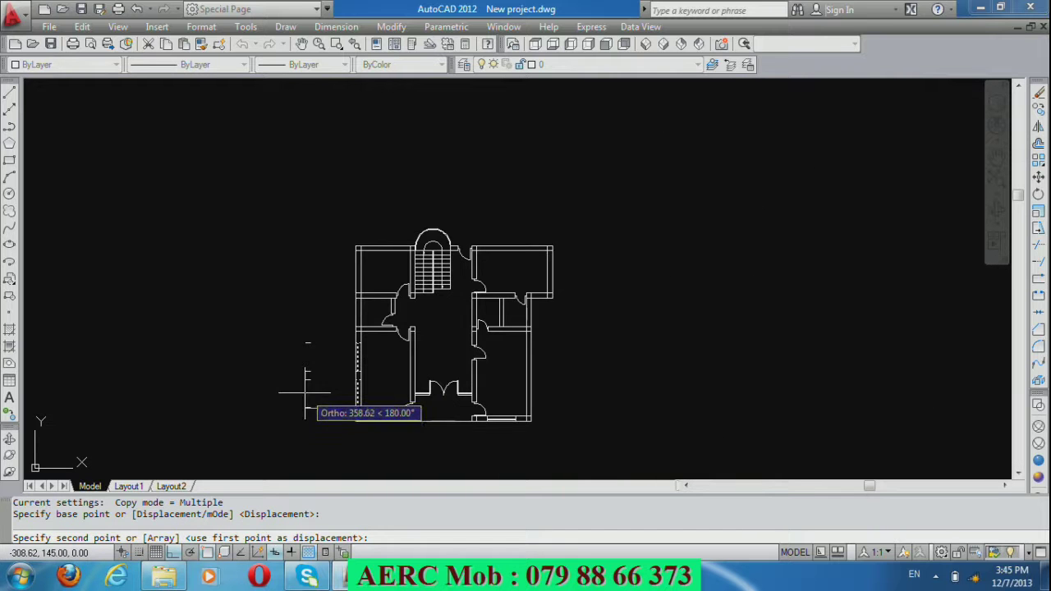
scroll(525, 406, up, 3)
scroll(525, 408, up, 2)
scroll(520, 421, up, 2)
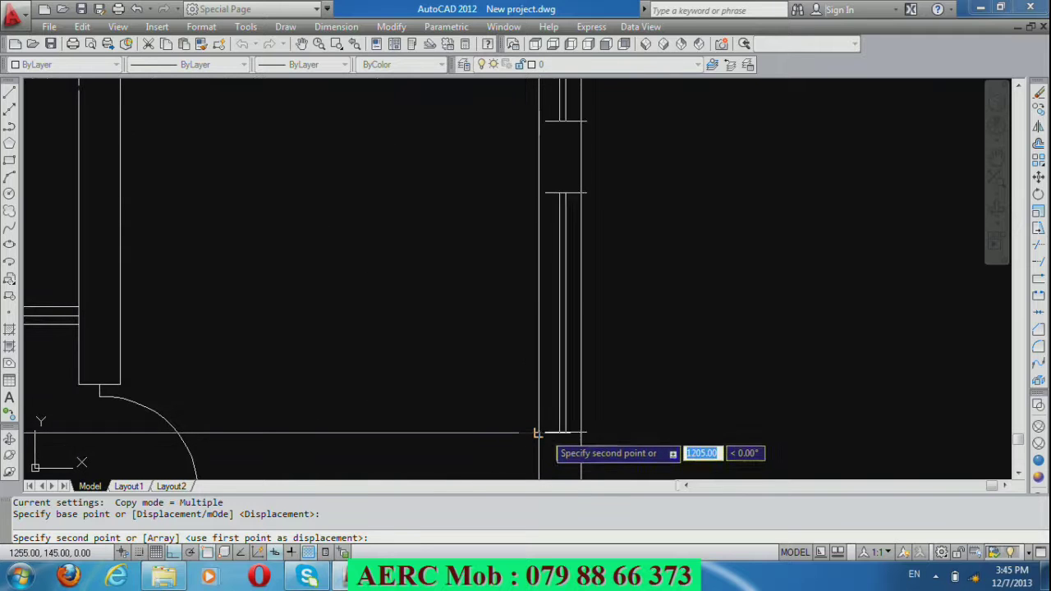
click(538, 433)
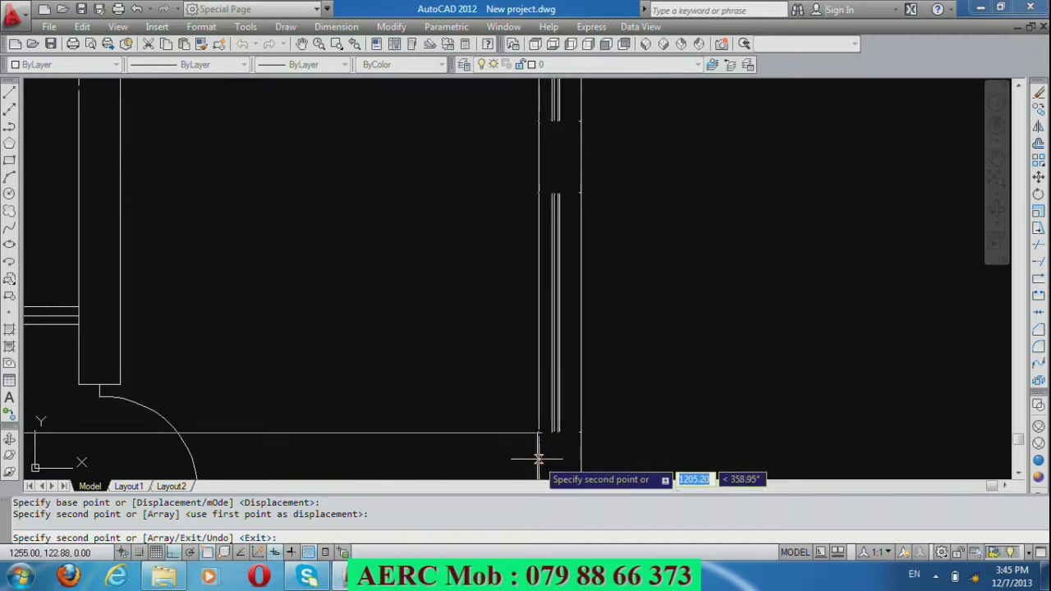
key(Return)
scroll(605, 434, down, 3)
scroll(604, 428, down, 3)
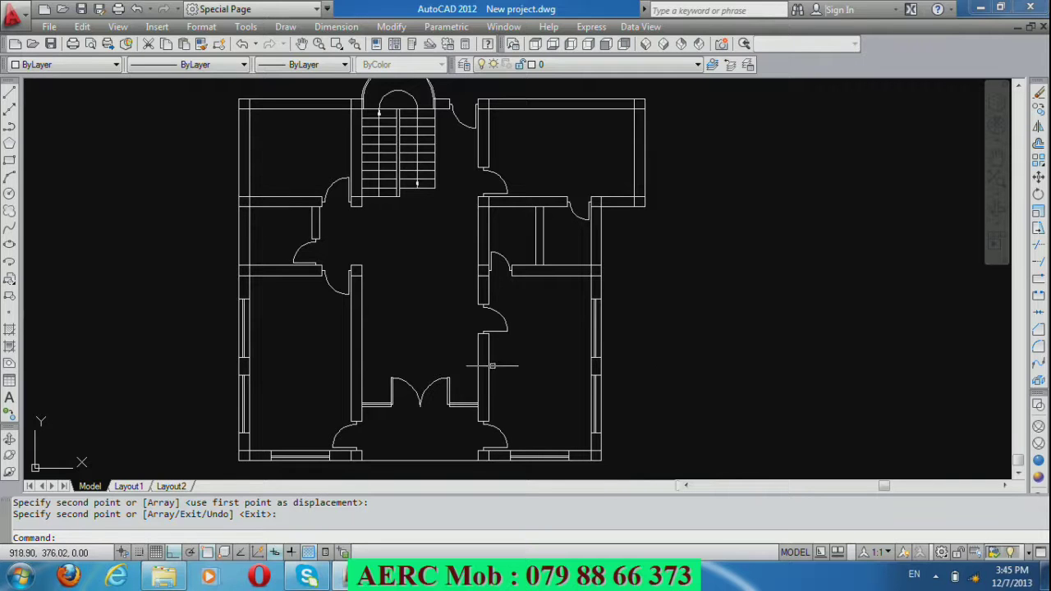
scroll(492, 368, down, 2)
scroll(309, 222, up, 3)
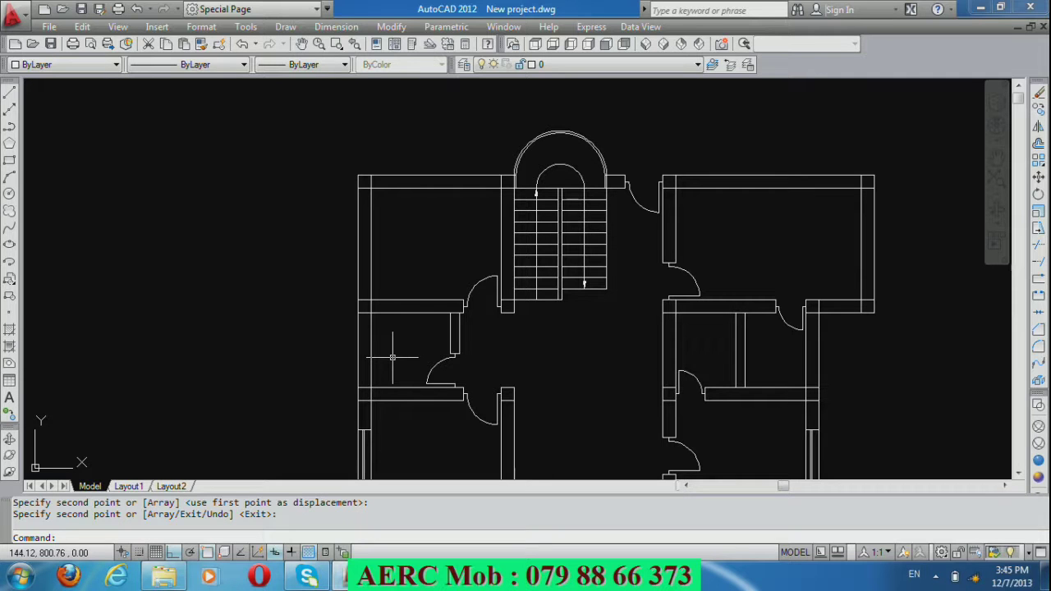
scroll(340, 415, up, 3)
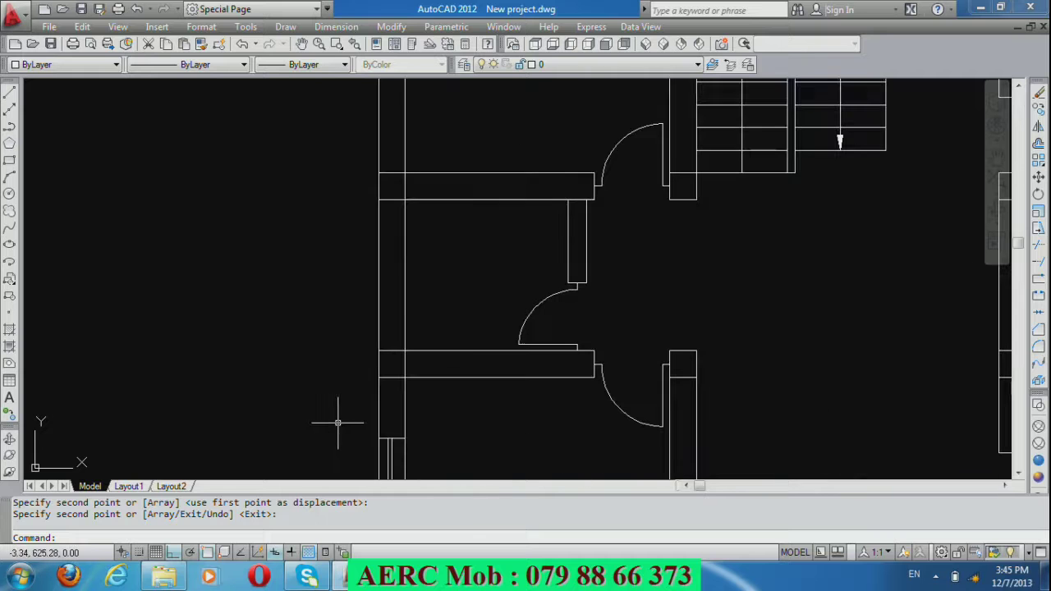
Draw a short line from the wall corner across to the left outer wall.
text(l)
key(Return)
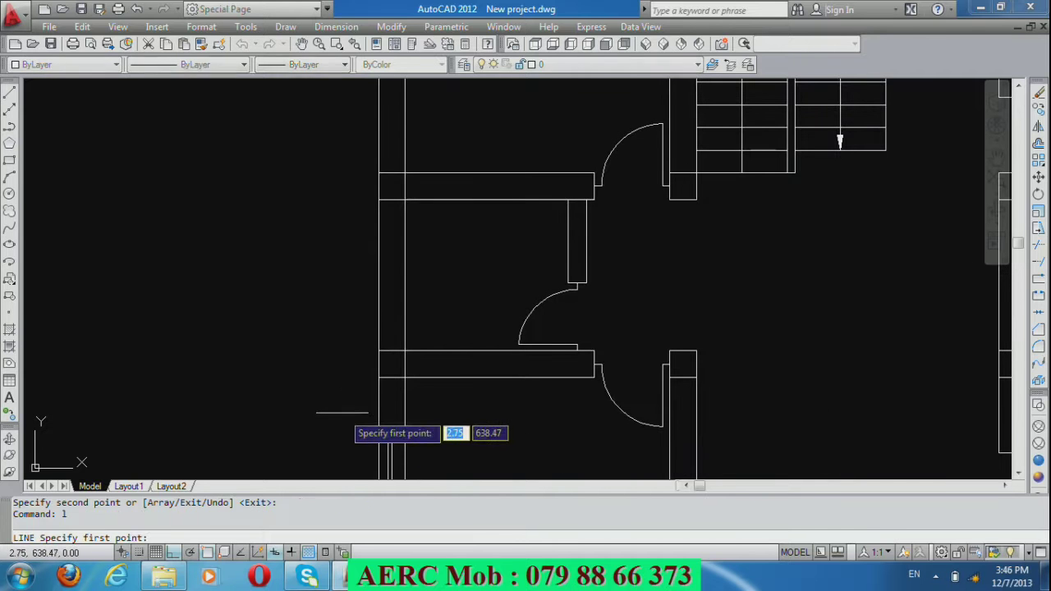
click(353, 474)
key(Escape)
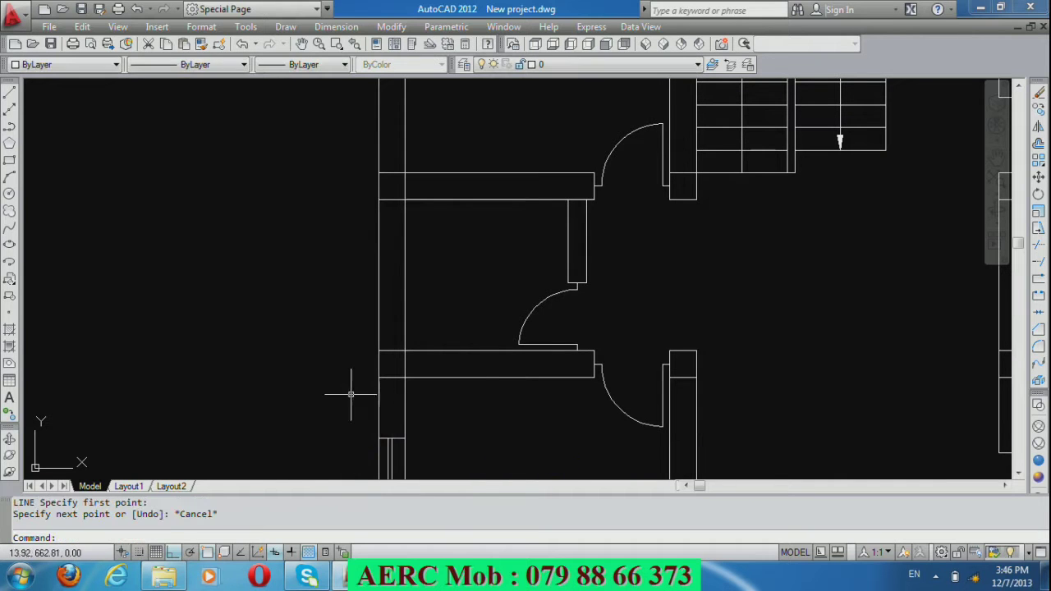
text(L)
key(Return)
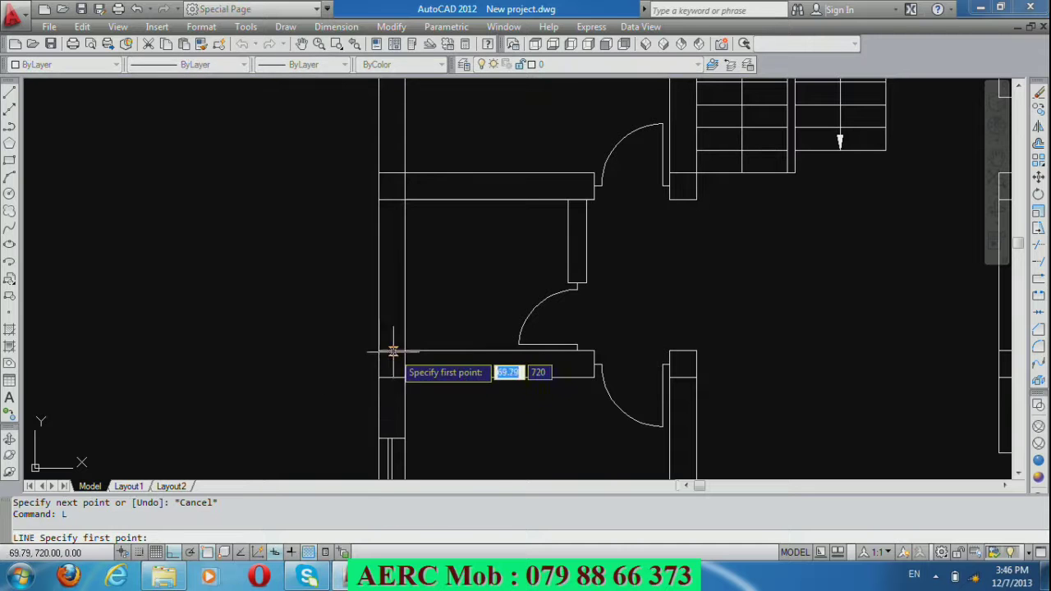
click(404, 351)
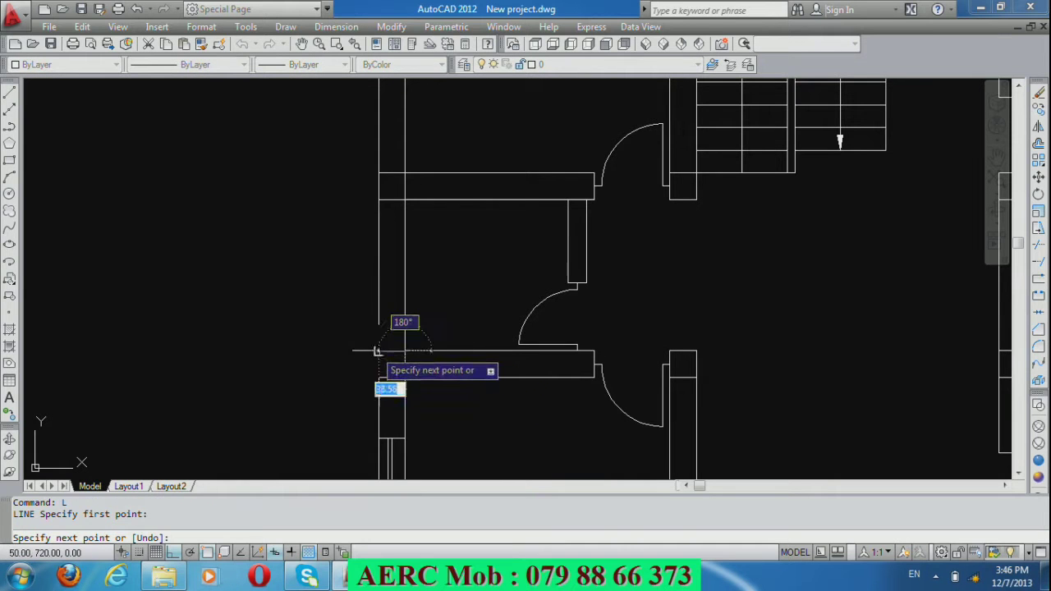
click(377, 351)
key(Return)
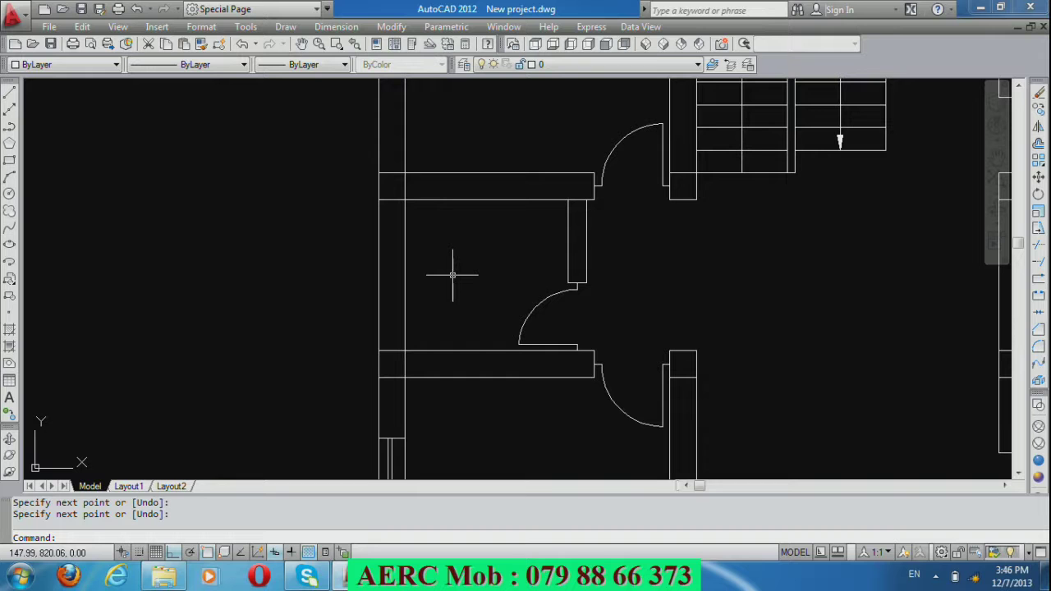
Offset the short wall line 70 units up, then another line 60 units above it.
text(o)
key(Return)
text(7)
key(Return)
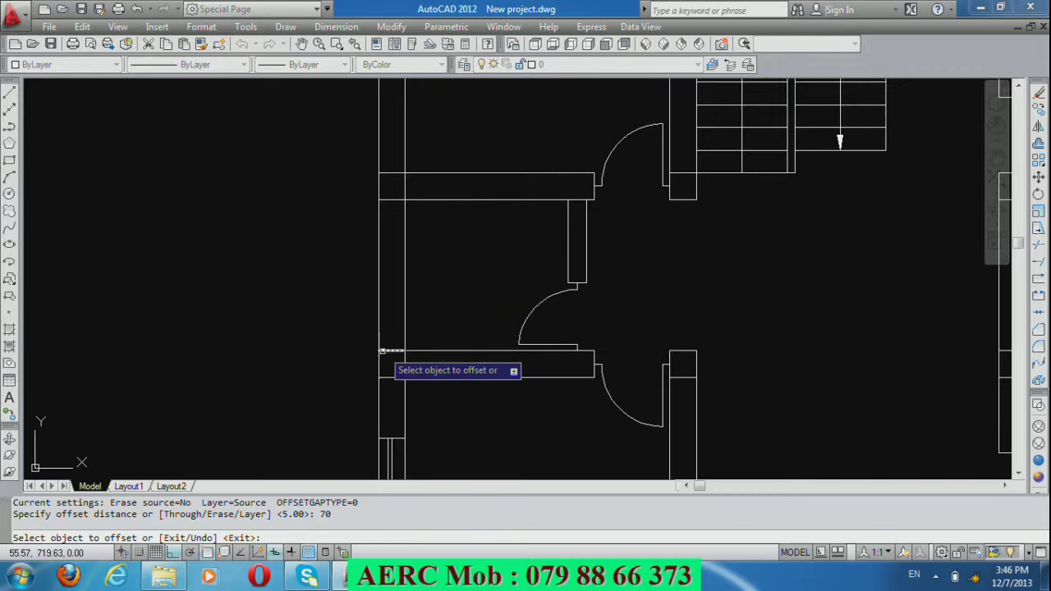
click(391, 351)
click(442, 316)
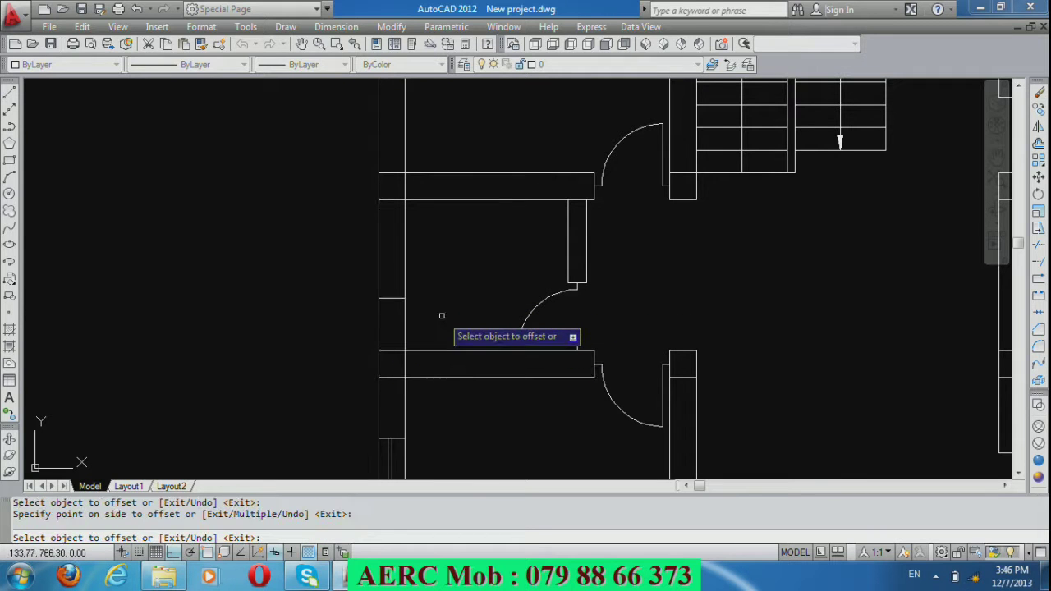
key(Return)
key(Return)
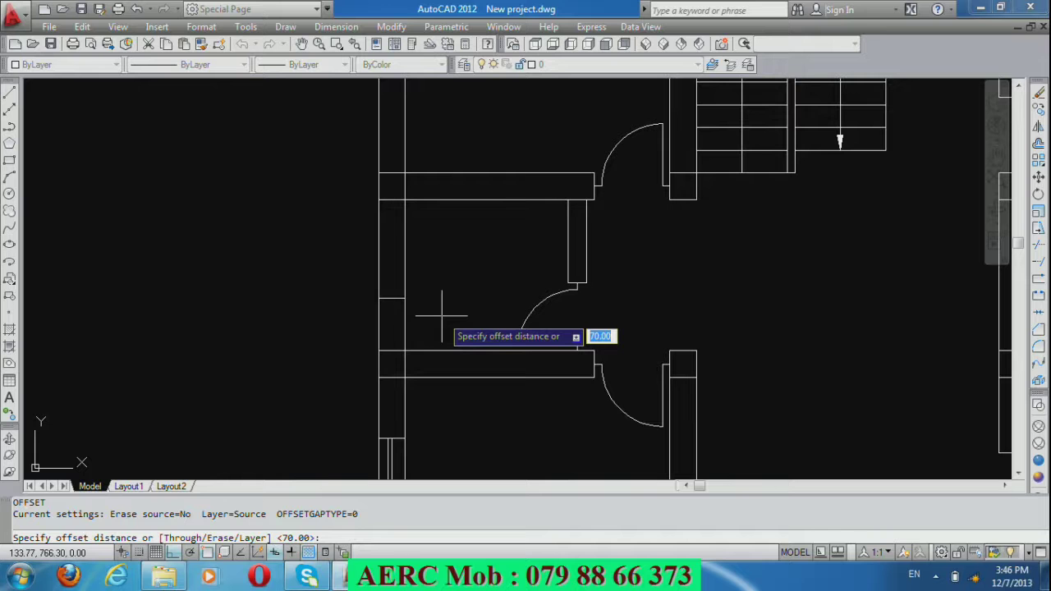
text(60)
key(Return)
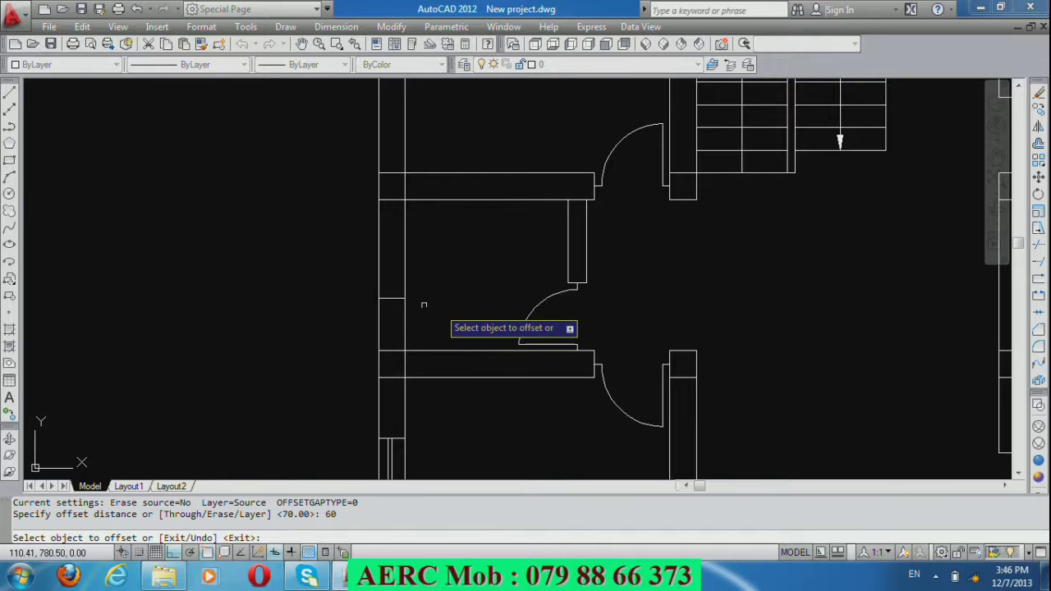
click(388, 298)
click(390, 296)
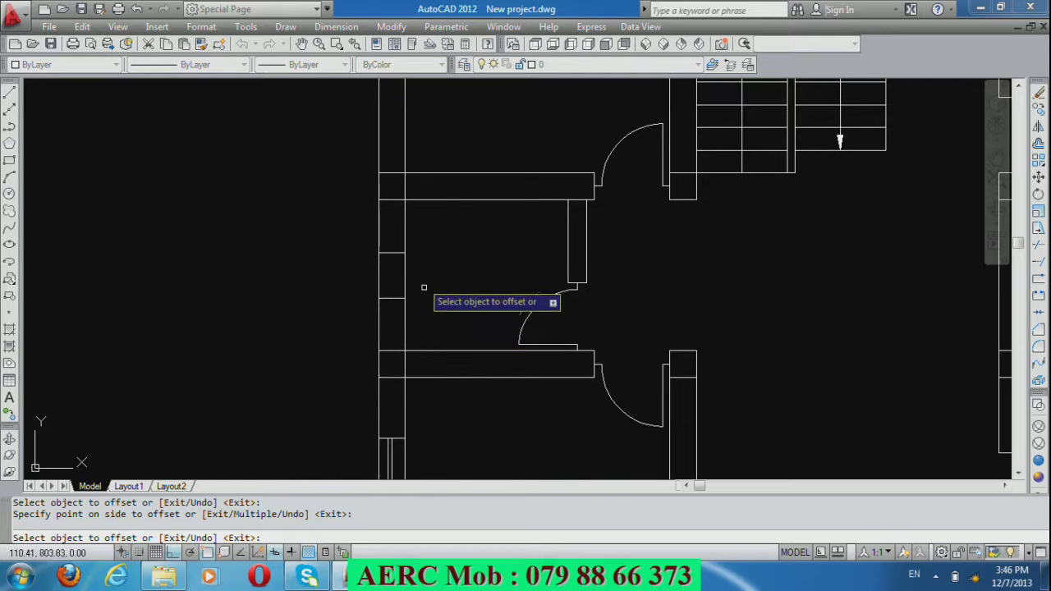
key(Return)
key(Return)
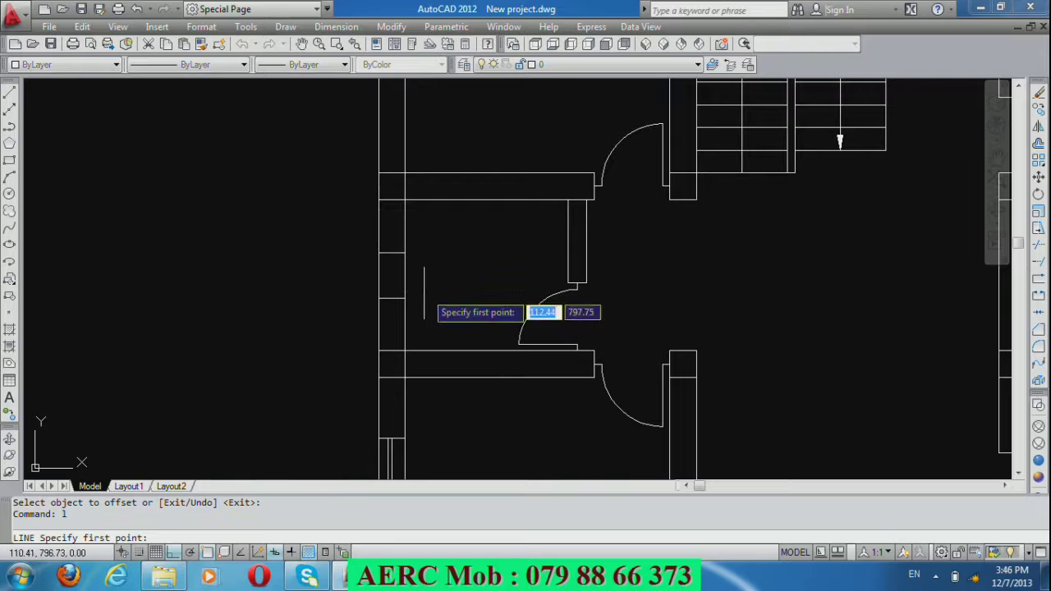
Close the line at the wall's end point and erase the short stray line at the left wall.
click(392, 253)
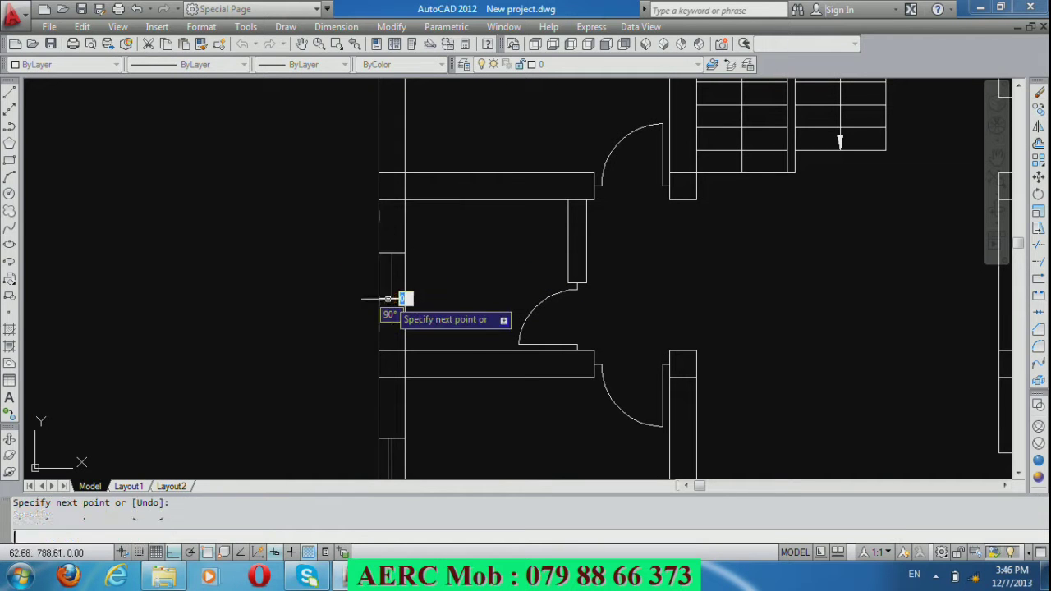
key(Return)
scroll(415, 322, down, 3)
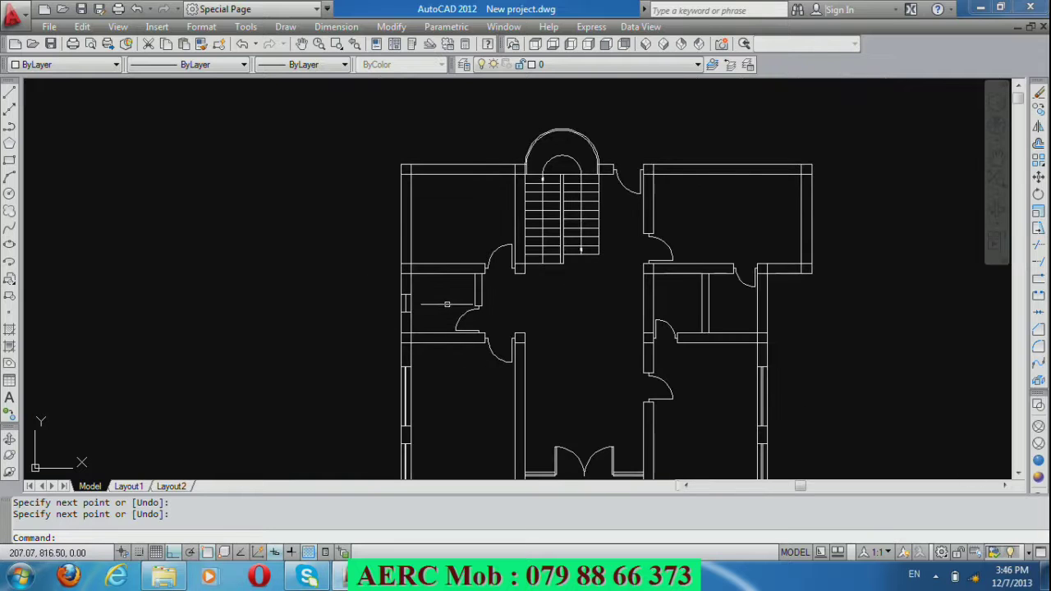
scroll(397, 217, up, 1)
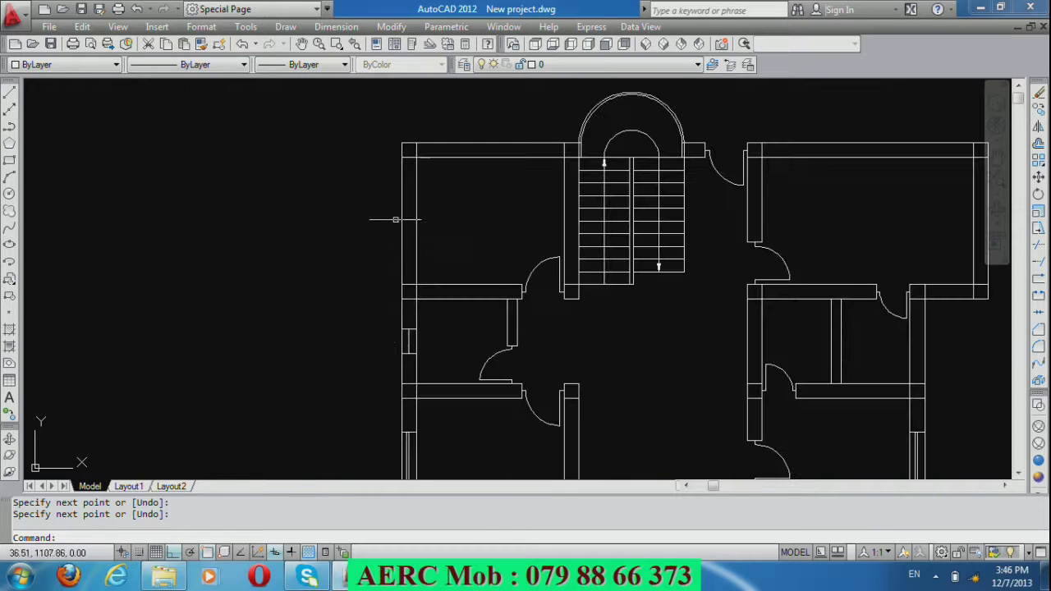
click(407, 384)
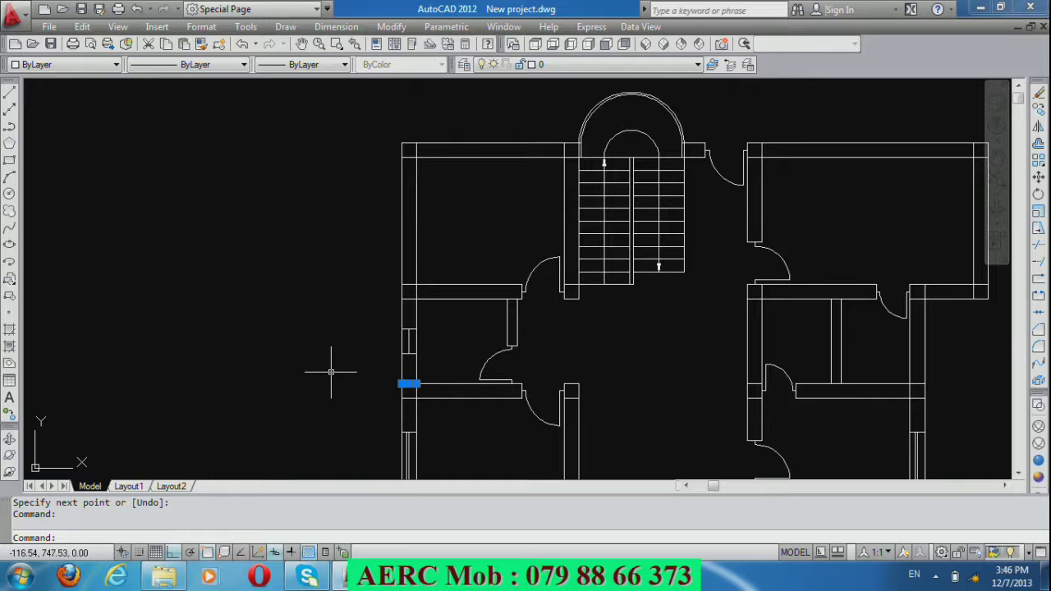
key(Delete)
scroll(401, 154, up, 1)
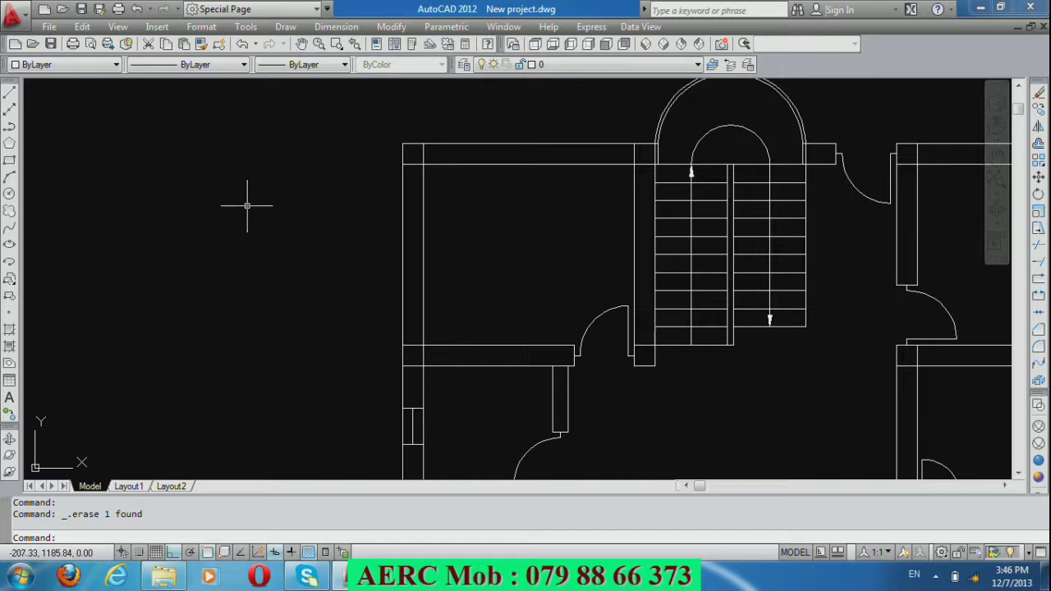
scroll(250, 203, down, 2)
scroll(250, 204, down, 2)
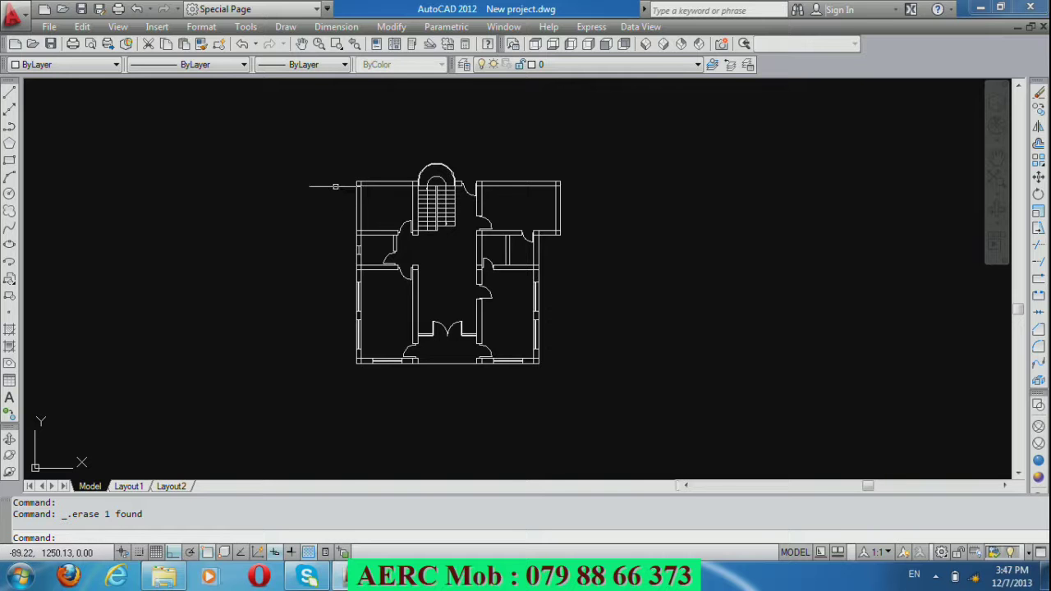
scroll(335, 187, up, 3)
scroll(319, 255, up, 2)
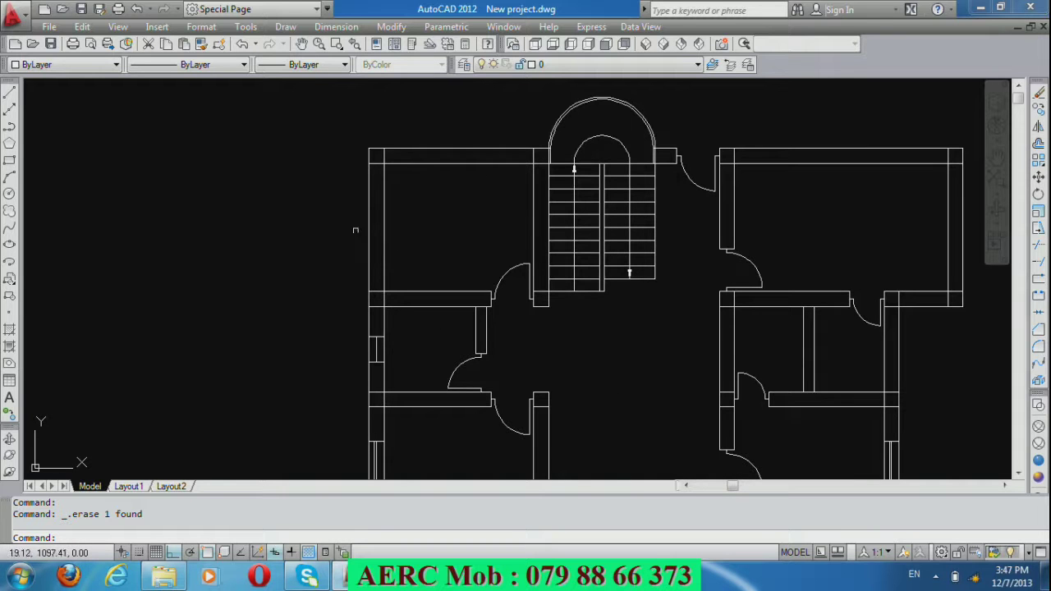
scroll(340, 230, up, 1)
scroll(340, 234, down, 2)
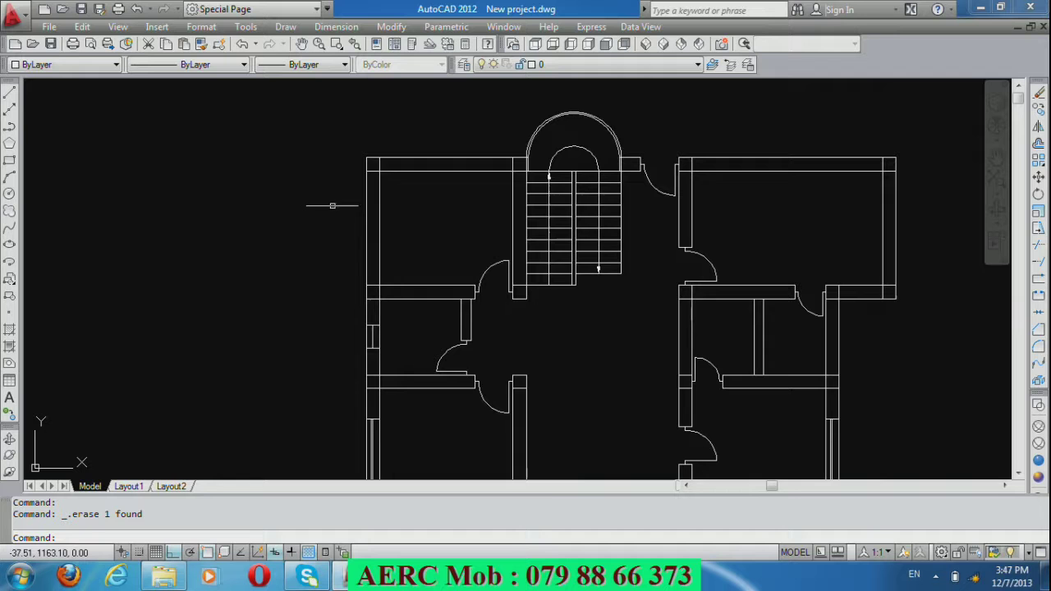
scroll(318, 221, up, 1)
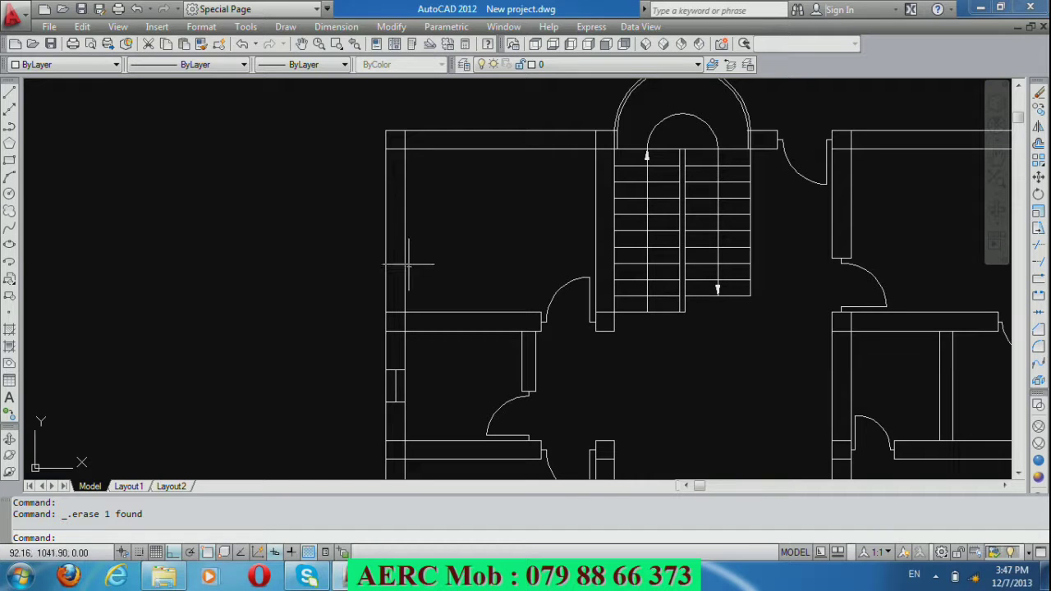
Draw a short line across the left wall of the upper-left room.
text(l)
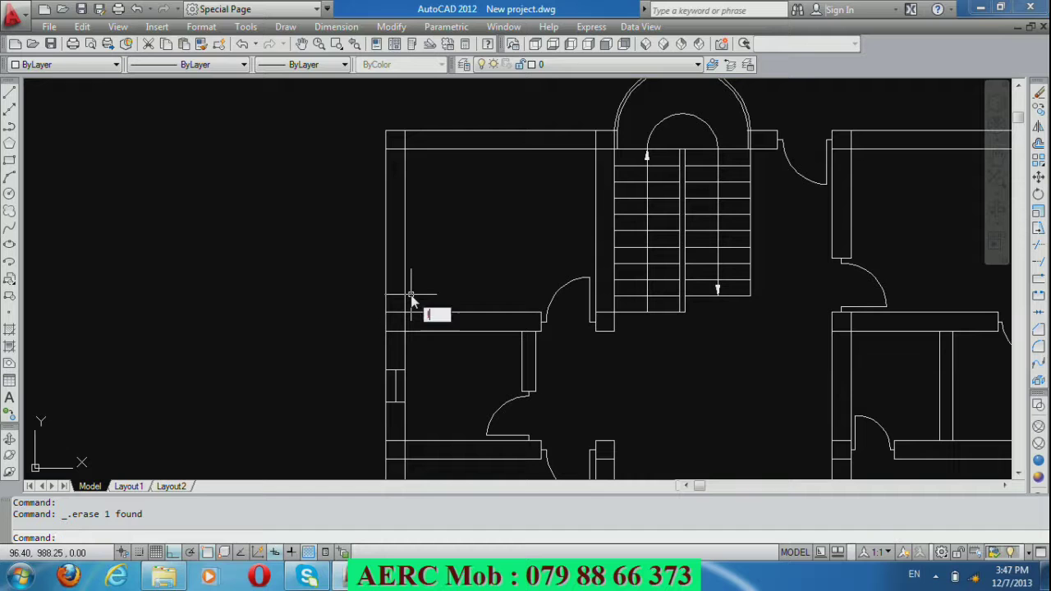
key(Return)
click(405, 313)
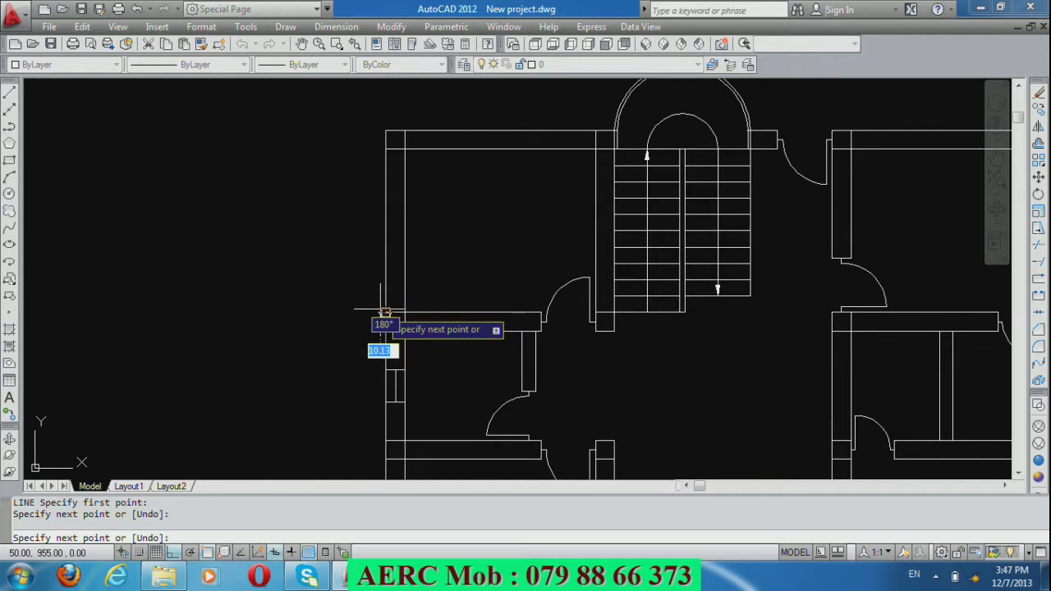
click(386, 312)
key(Return)
Offset the inner left wall line 75 and then 150 units into the room as window jambs.
text(o)
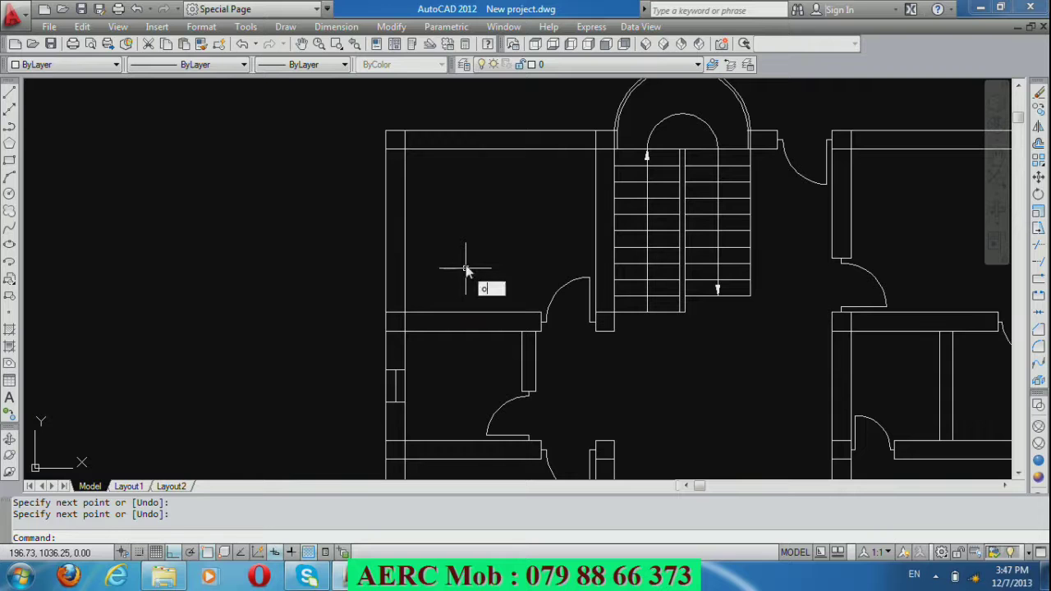
key(Return)
text(7)
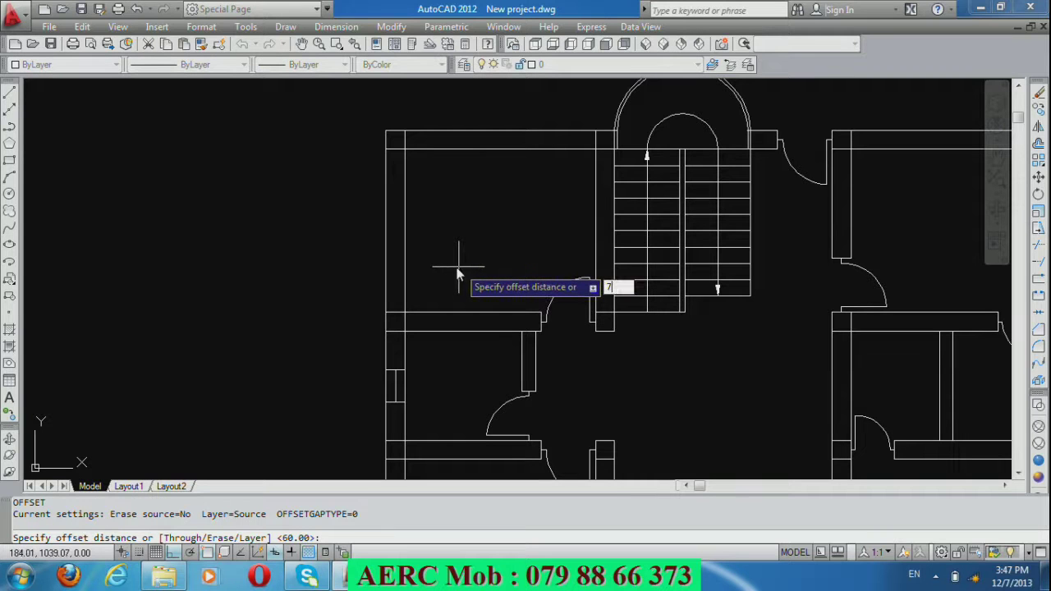
key(Return)
click(405, 325)
click(433, 271)
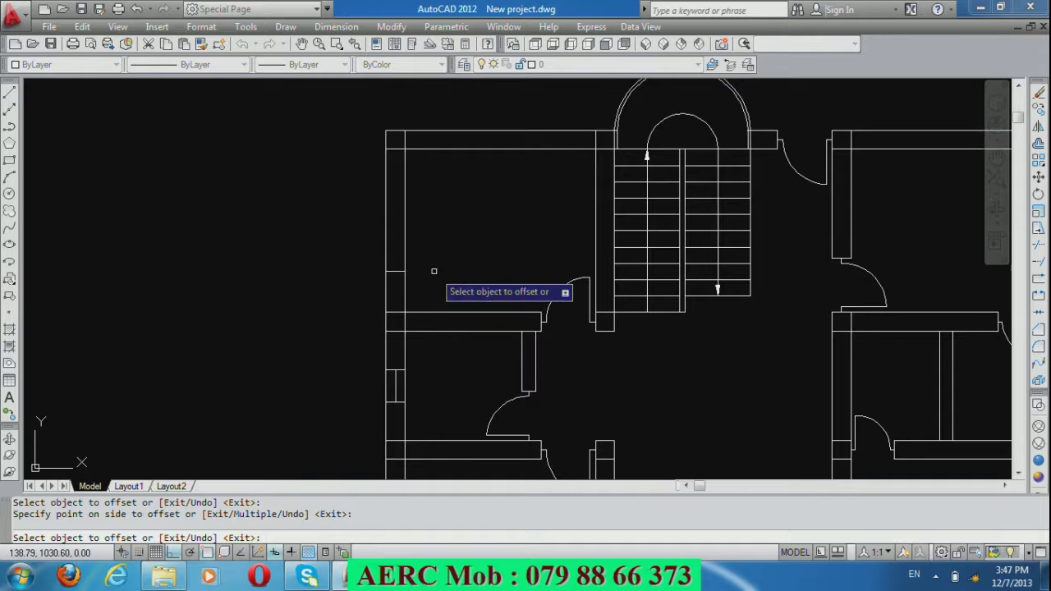
key(Return)
key(Return)
text(150)
key(Return)
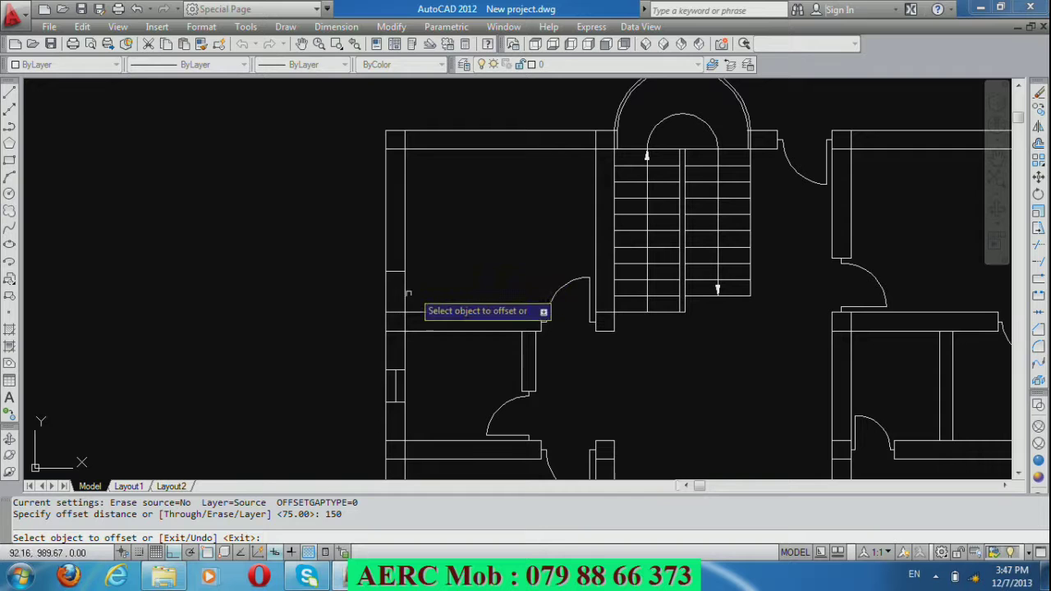
click(395, 271)
click(443, 243)
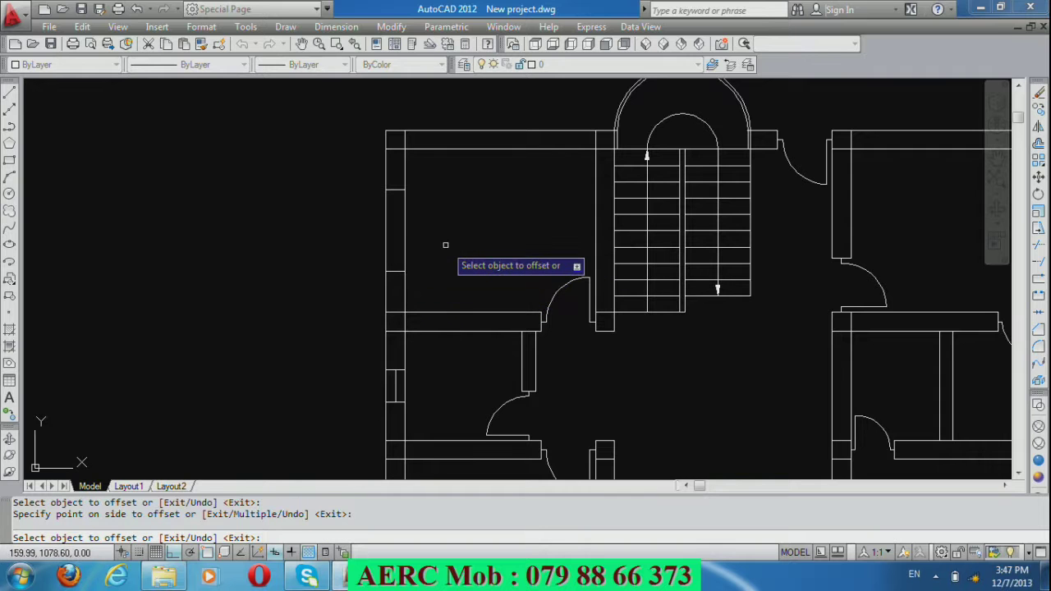
key(Return)
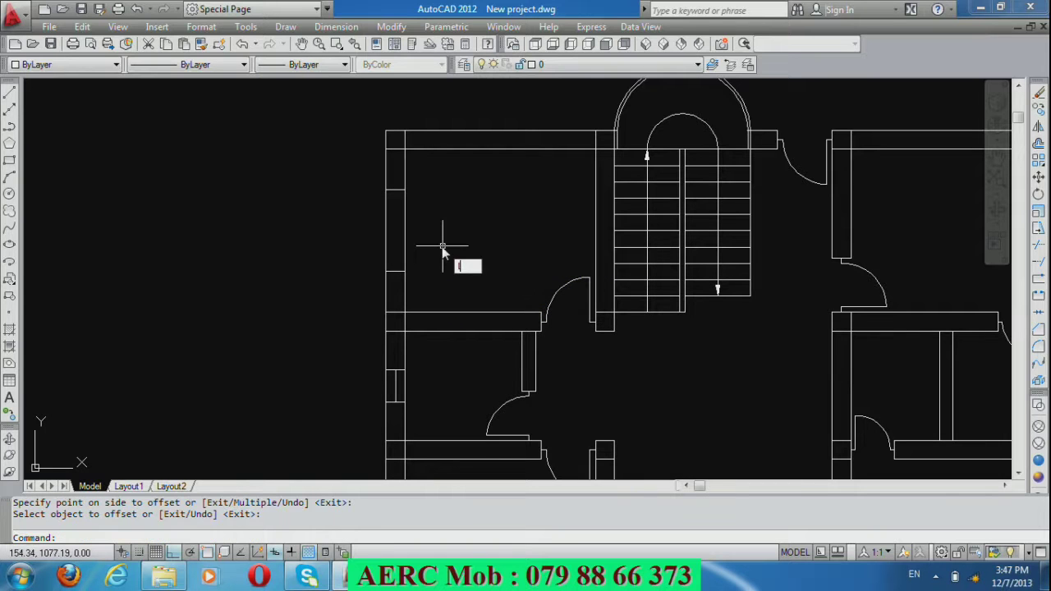
text(L)
Draw the 150-unit window line across the wall between the jambs.
key(Return)
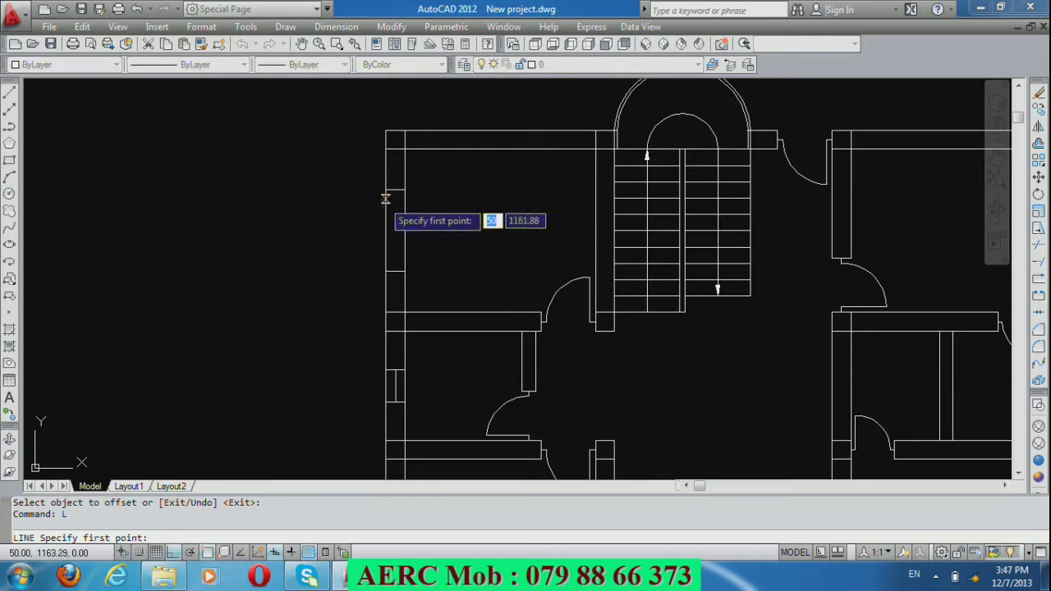
click(386, 190)
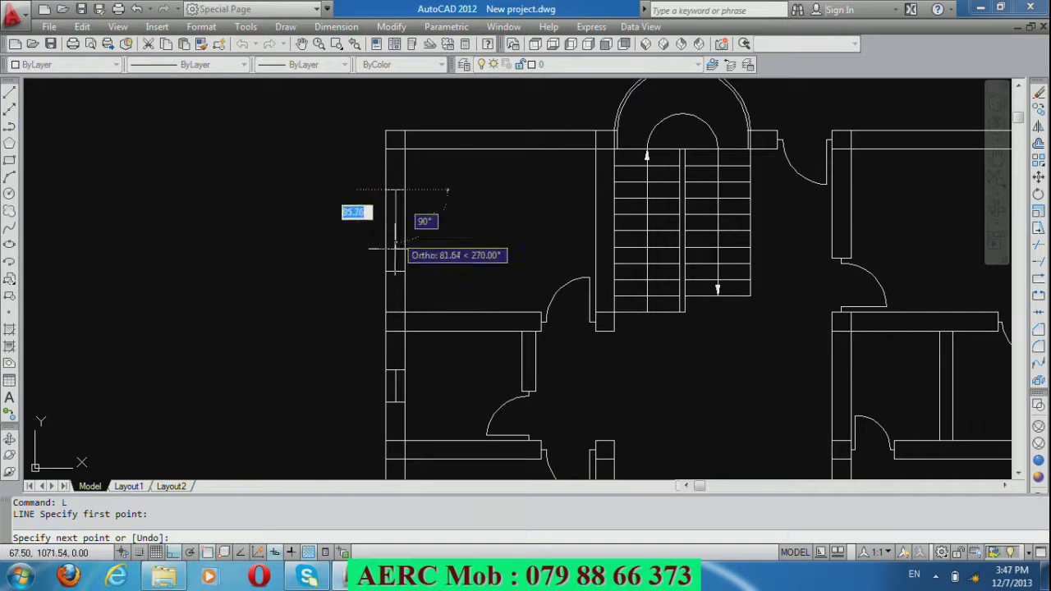
key(Return)
click(395, 271)
key(Return)
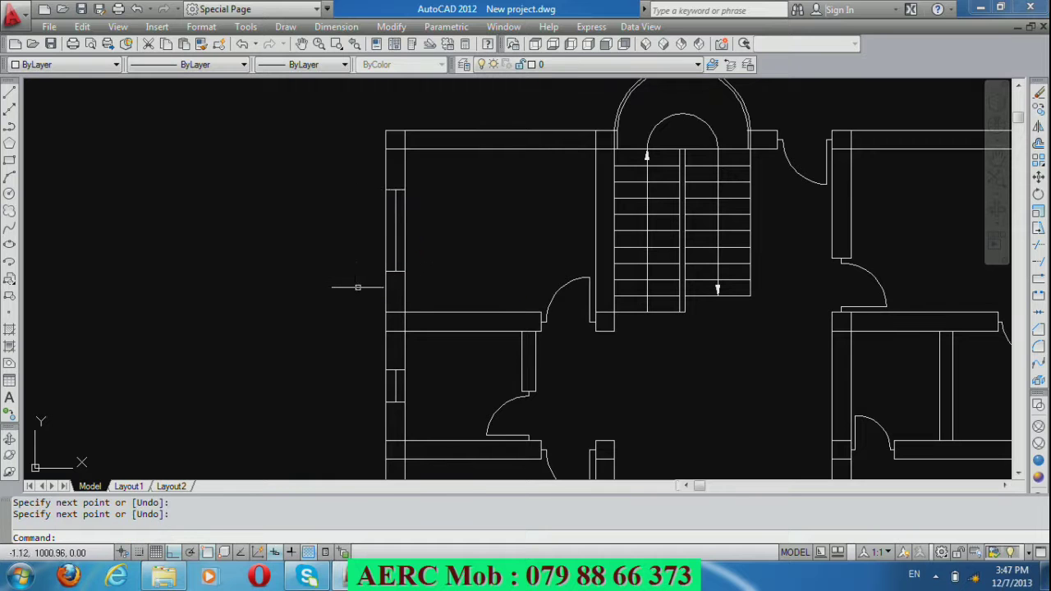
Offset the window line 5 units to the left as a second glazing line.
text(o)
key(Return)
text(5)
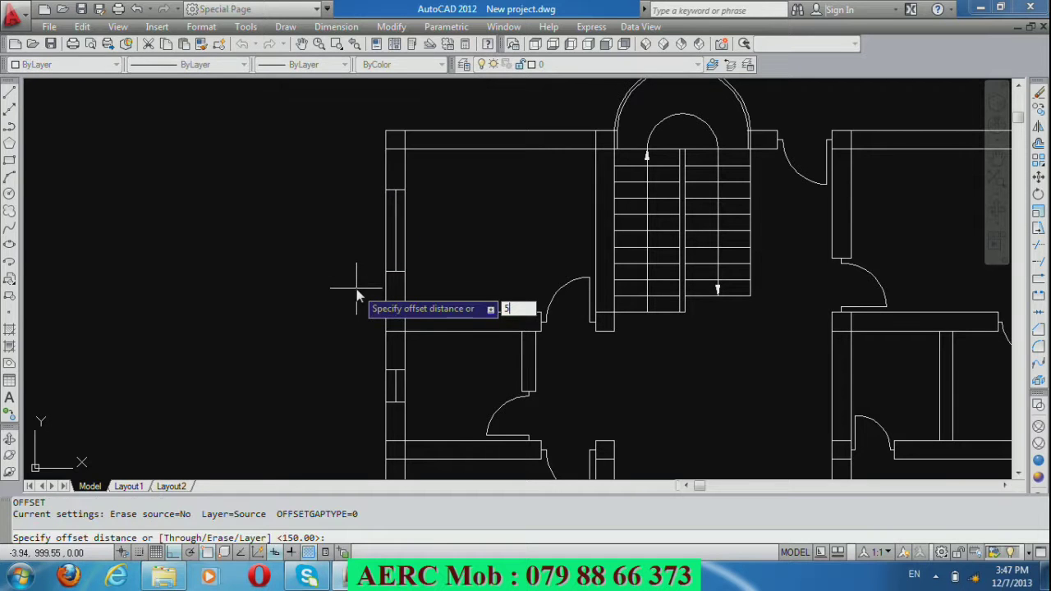
key(Return)
click(395, 247)
click(349, 247)
key(Return)
scroll(385, 193, down, 2)
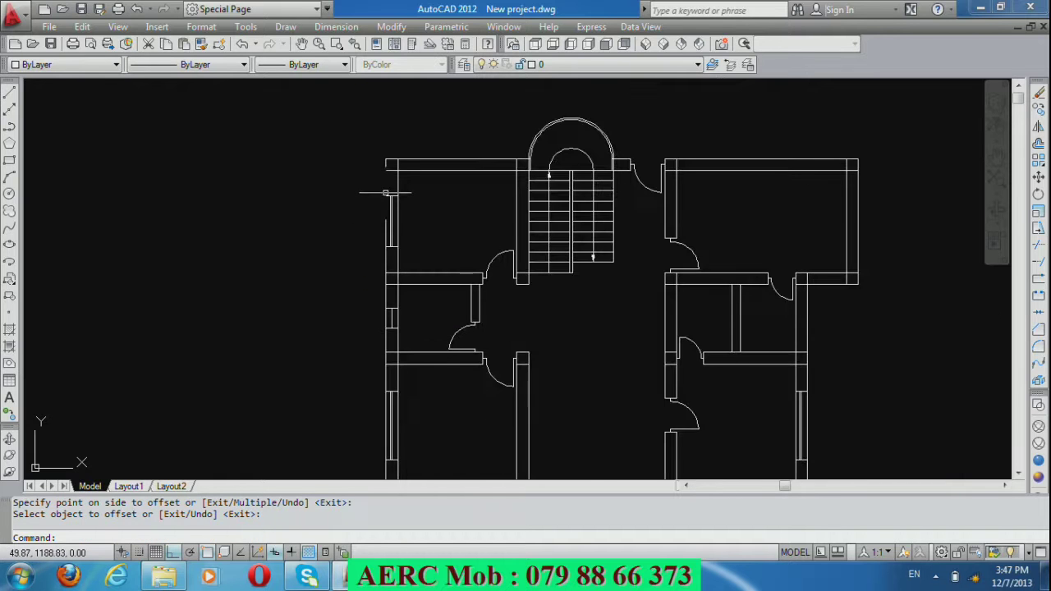
scroll(385, 193, down, 2)
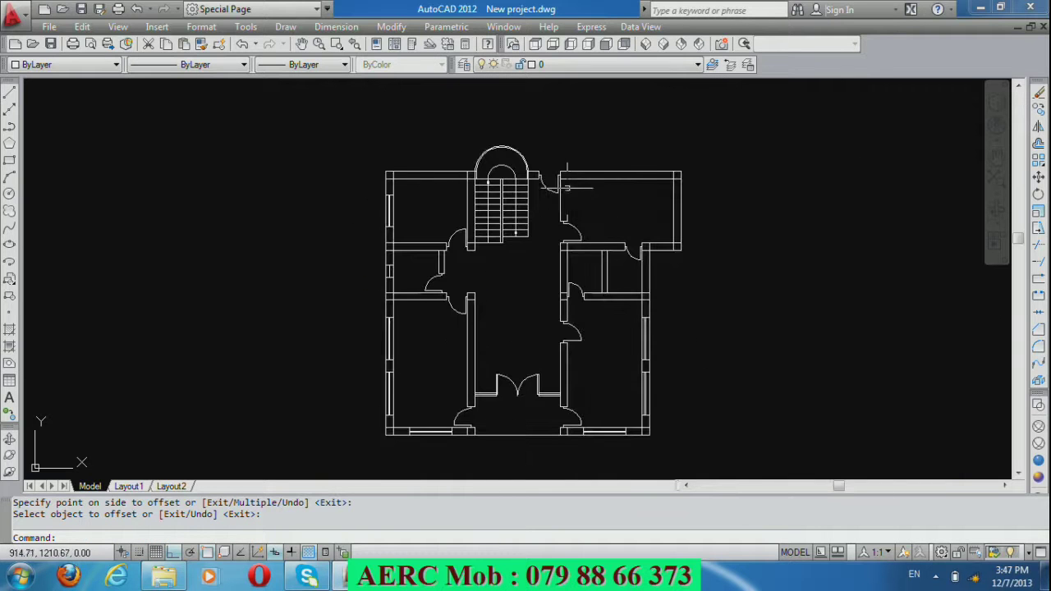
scroll(359, 284, up, 1)
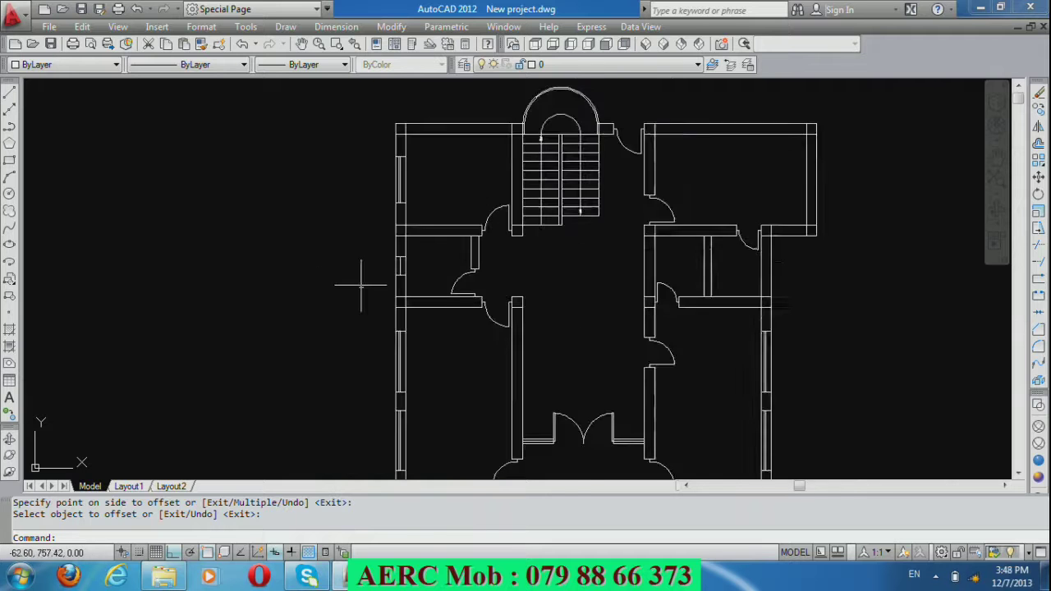
scroll(376, 274, up, 1)
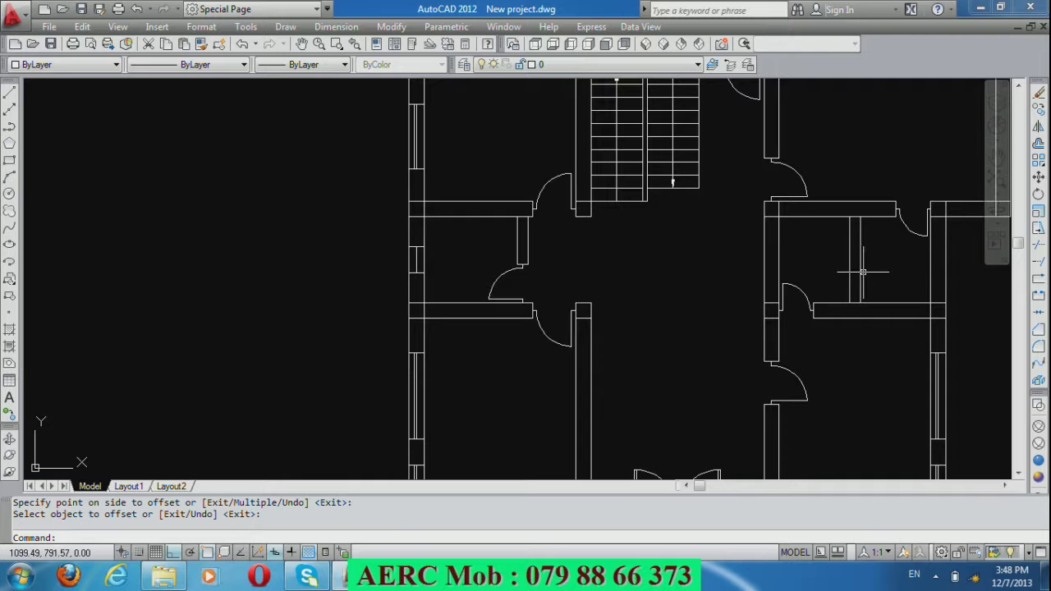
Copy the upper-left window's three lines horizontally, with ortho on, into the right-hand exterior wall.
scroll(372, 297, up, 2)
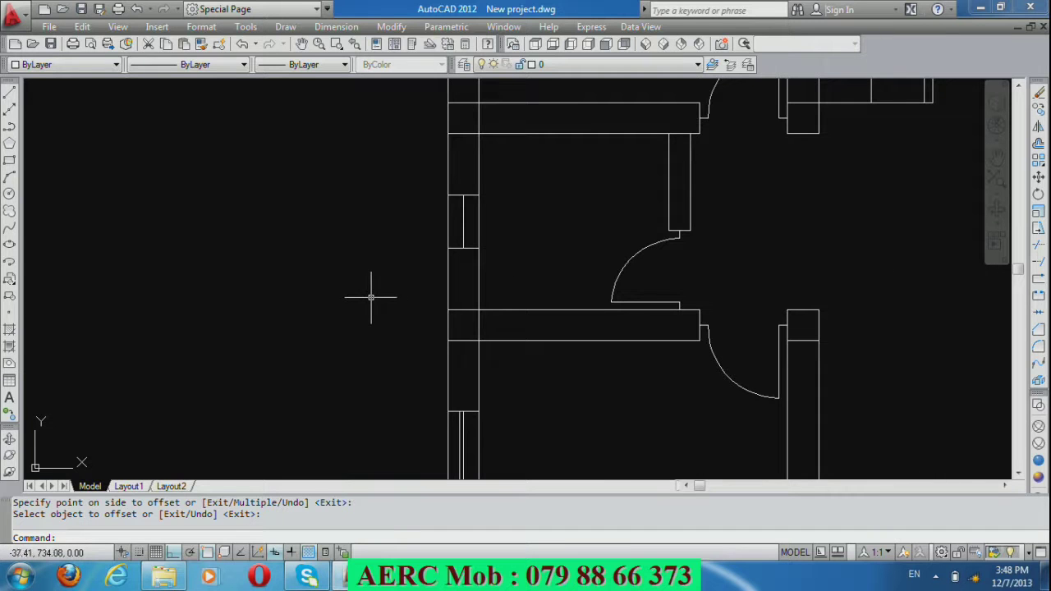
text(co)
key(Return)
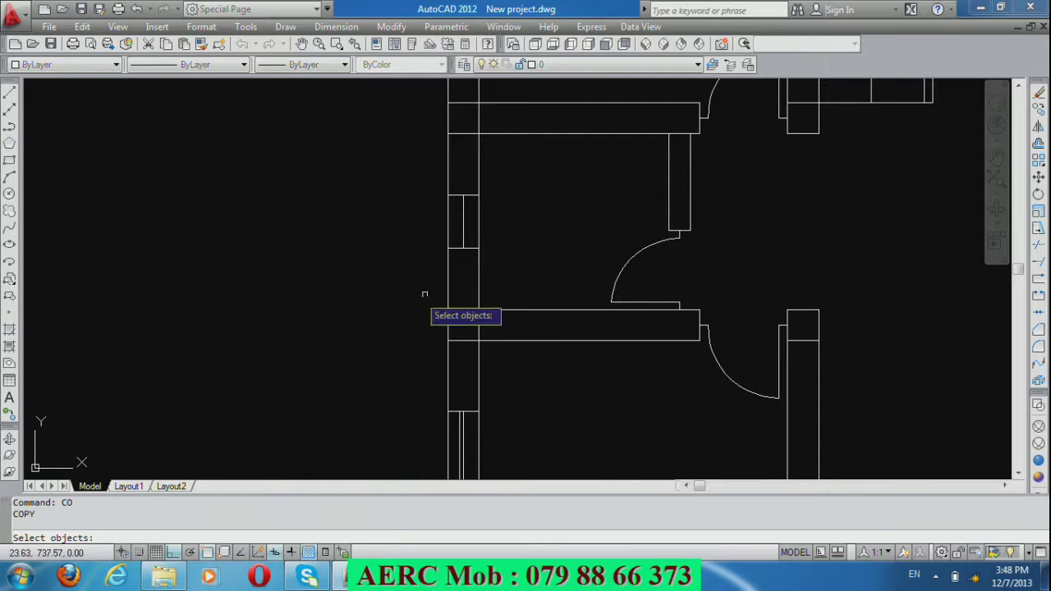
click(470, 266)
click(461, 189)
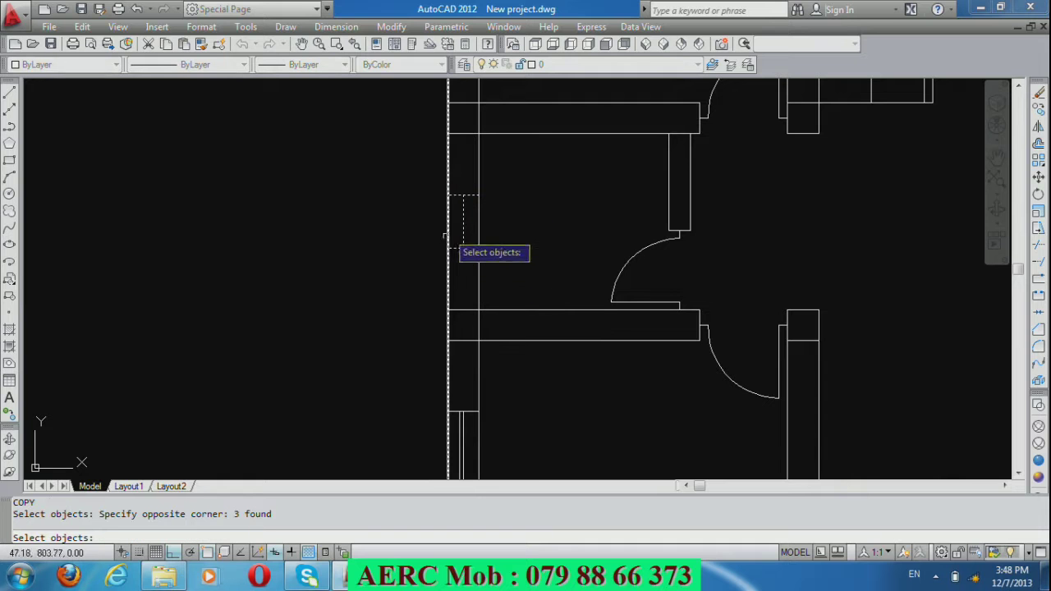
key(Return)
click(445, 246)
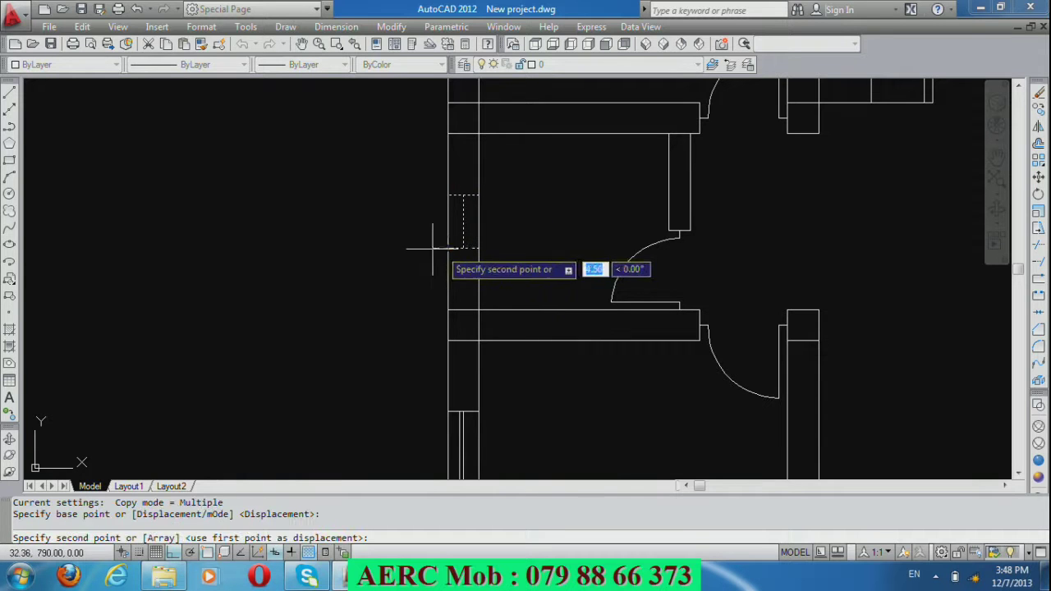
scroll(404, 240, down, 4)
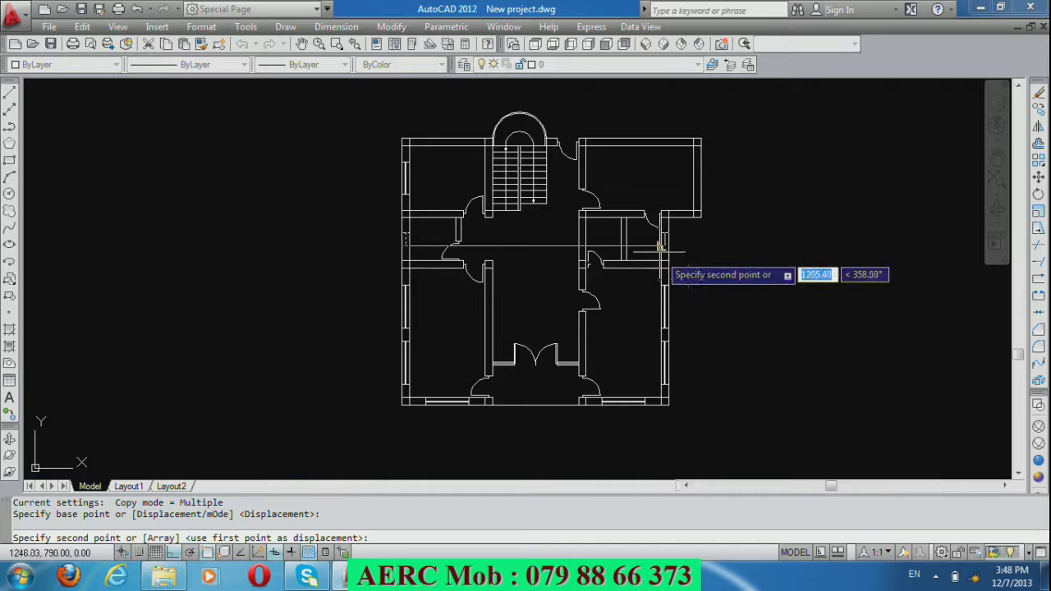
scroll(663, 252, up, 4)
key(F8)
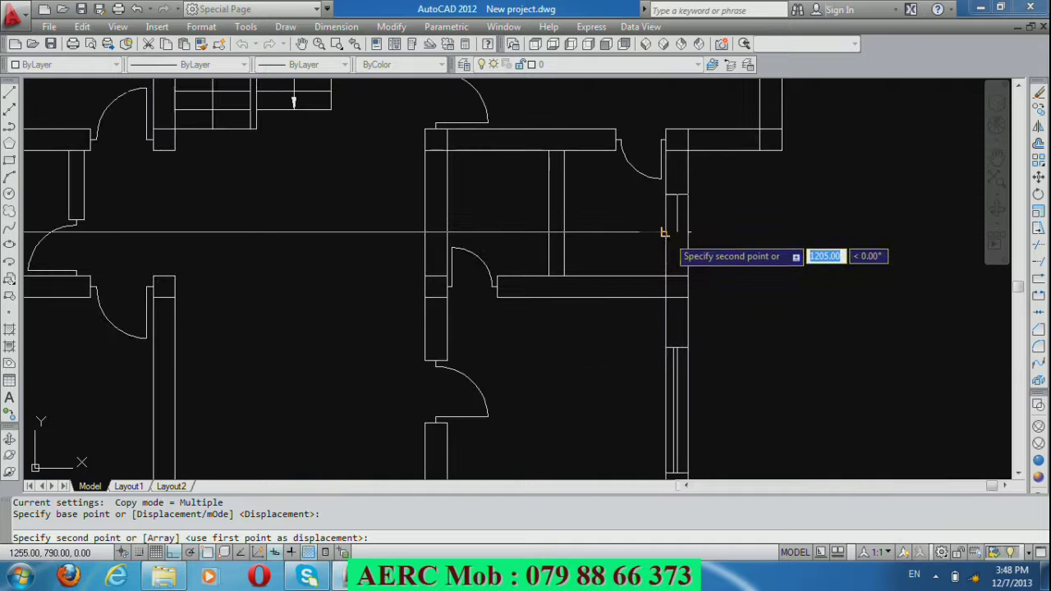
click(666, 233)
key(Return)
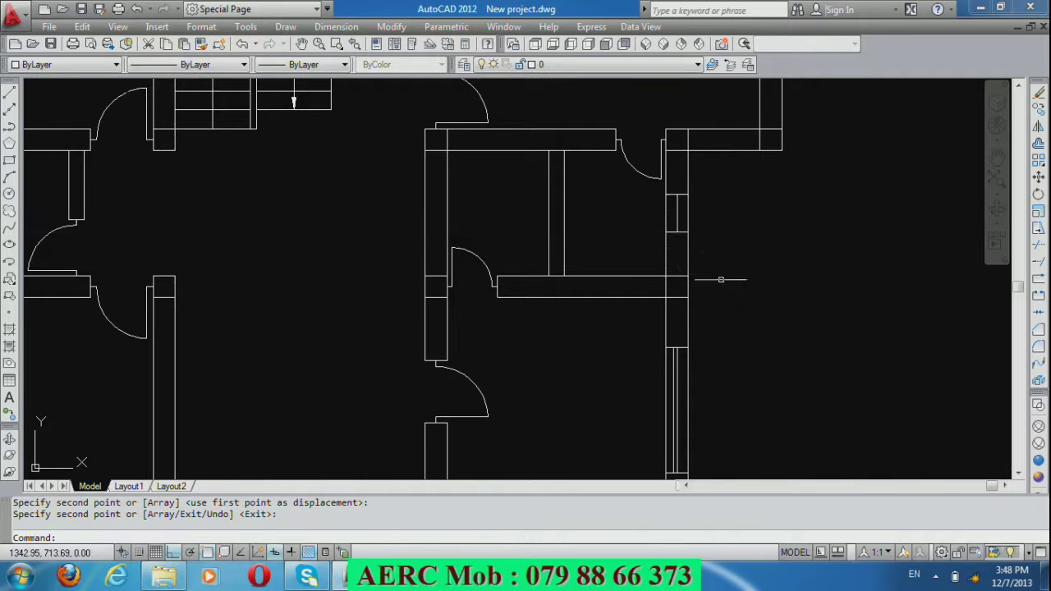
scroll(727, 288, down, 2)
scroll(728, 287, down, 2)
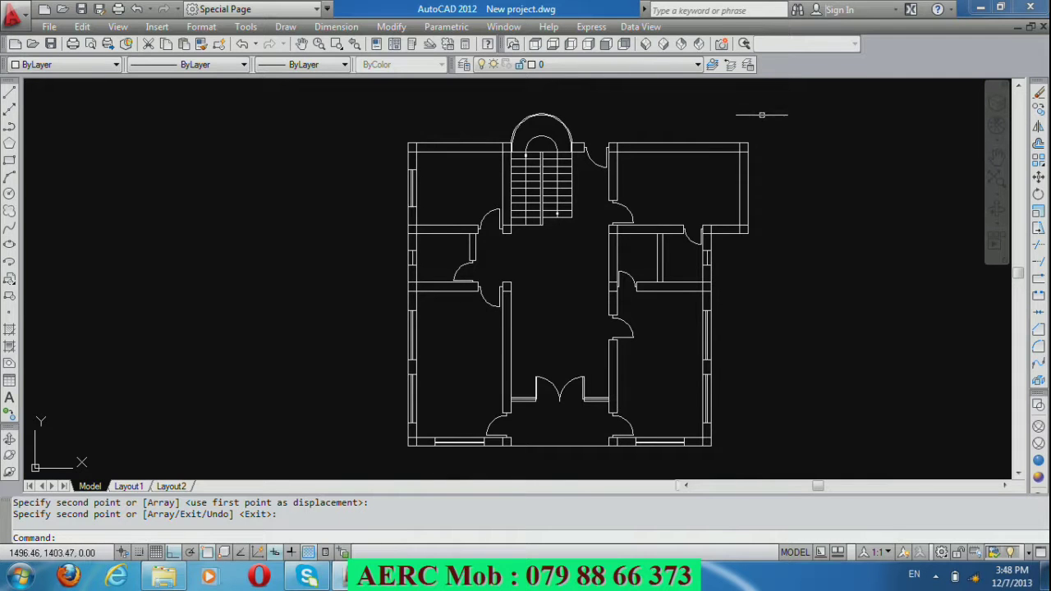
scroll(754, 116, up, 2)
scroll(659, 152, up, 2)
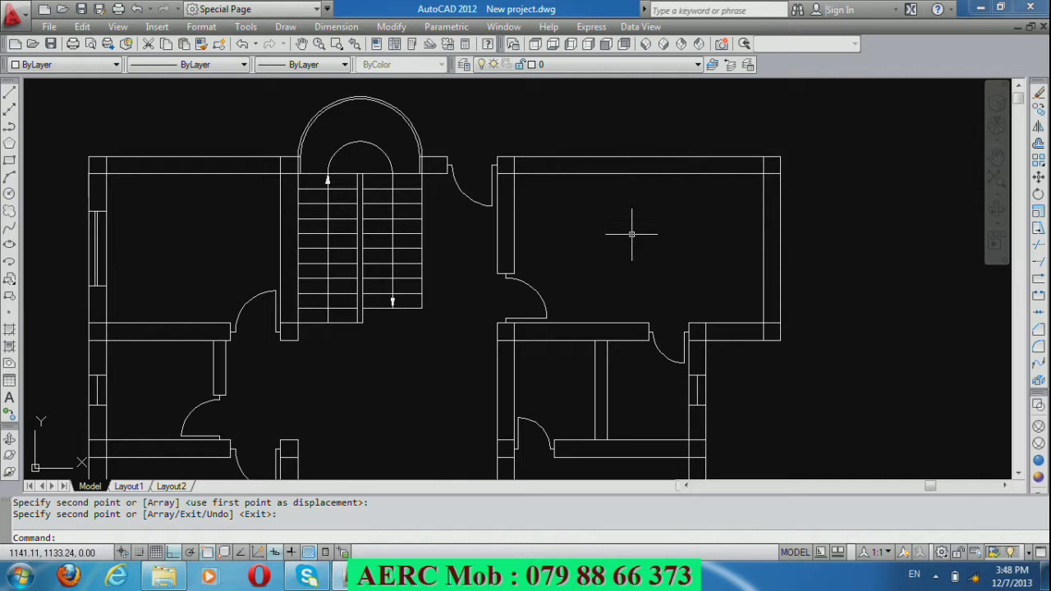
Draw a short guide line at the top-right corner of the room's right wall.
text(L)
key(Return)
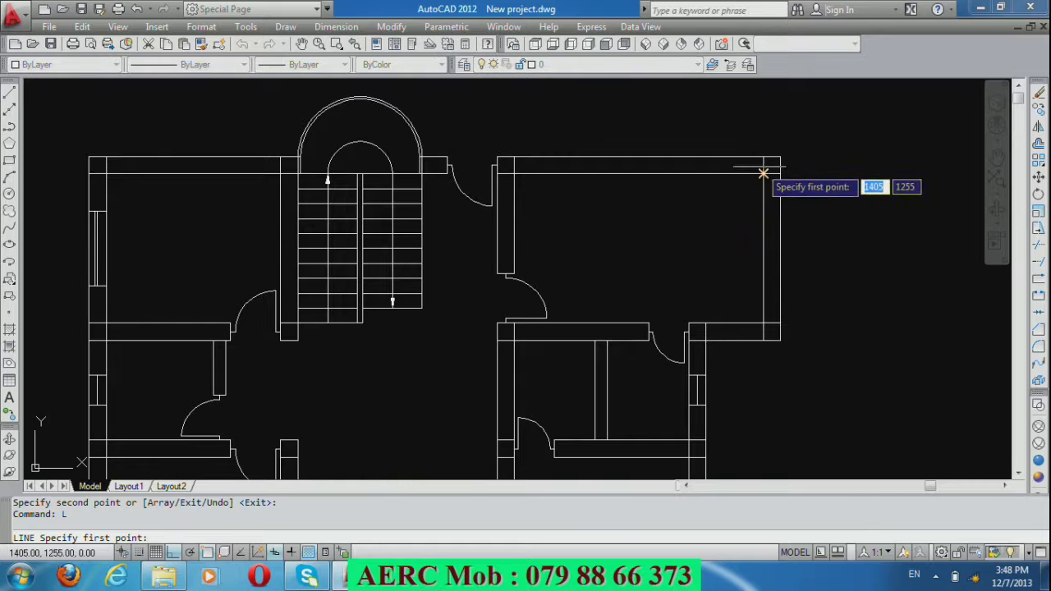
click(763, 157)
click(763, 150)
click(780, 156)
key(Return)
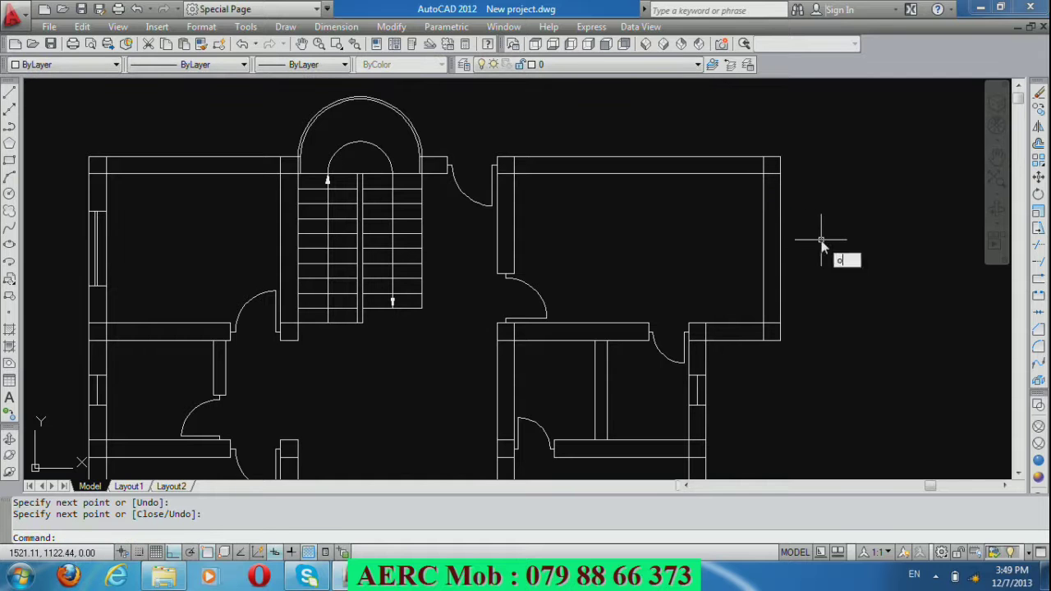
Offset the right wall line 50 and then 200 to mark the window opening.
key(Return)
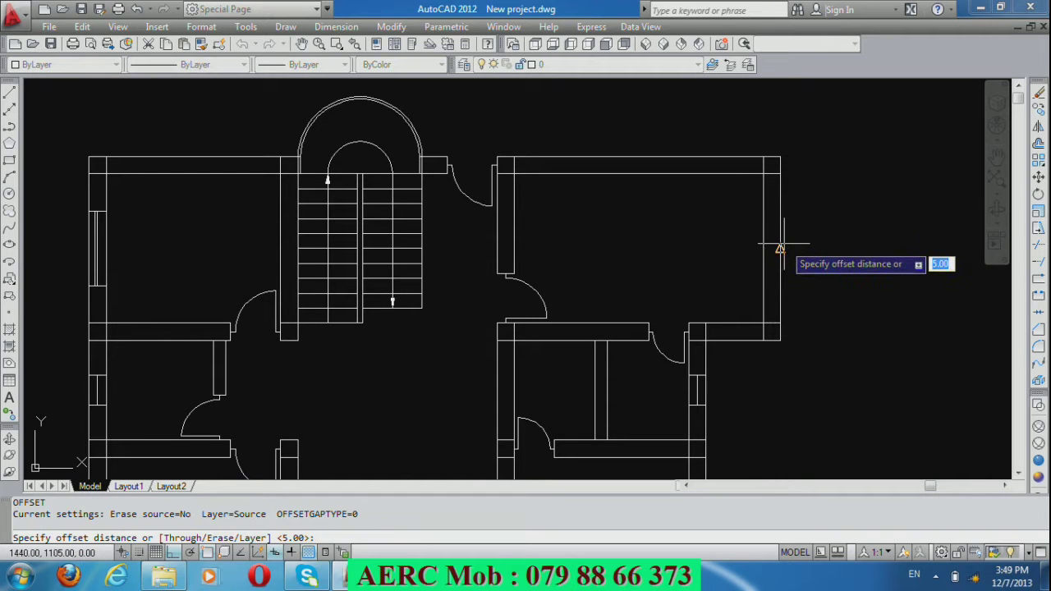
text(5)
key(Return)
click(772, 173)
click(827, 264)
key(Return)
key(Return)
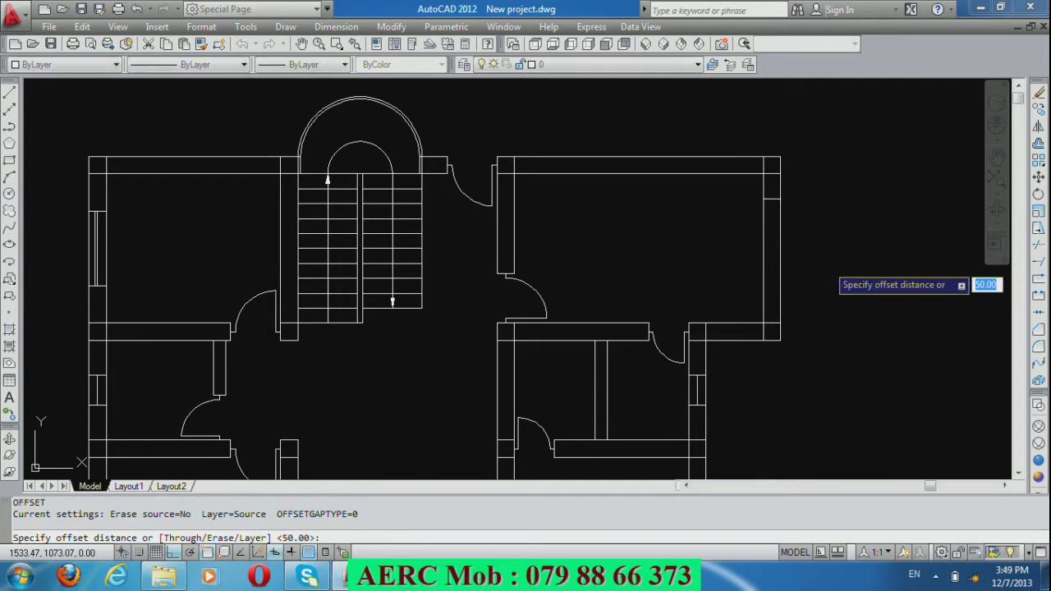
text(2)
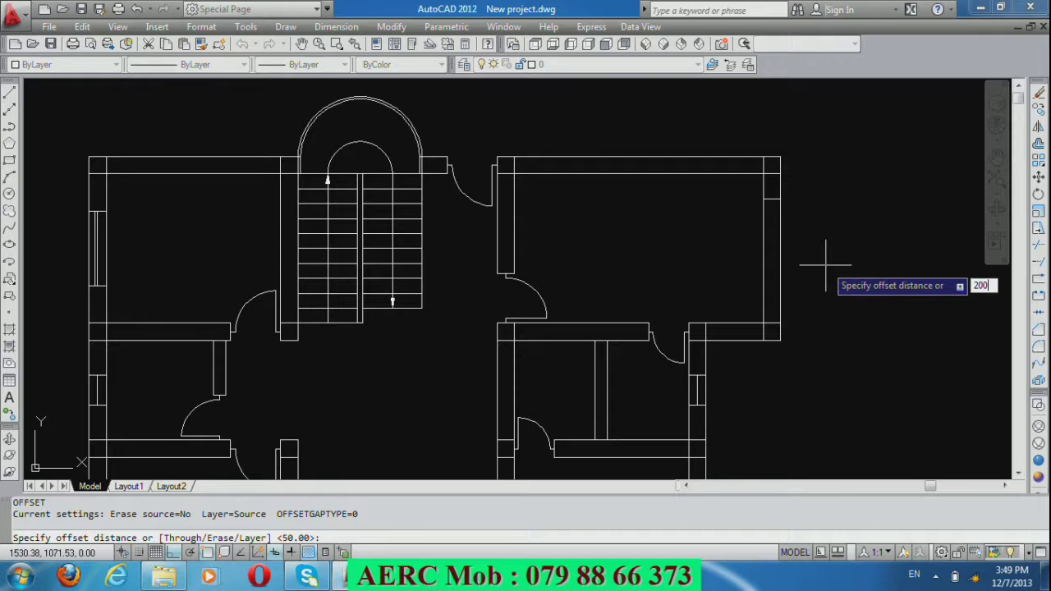
key(Return)
click(772, 244)
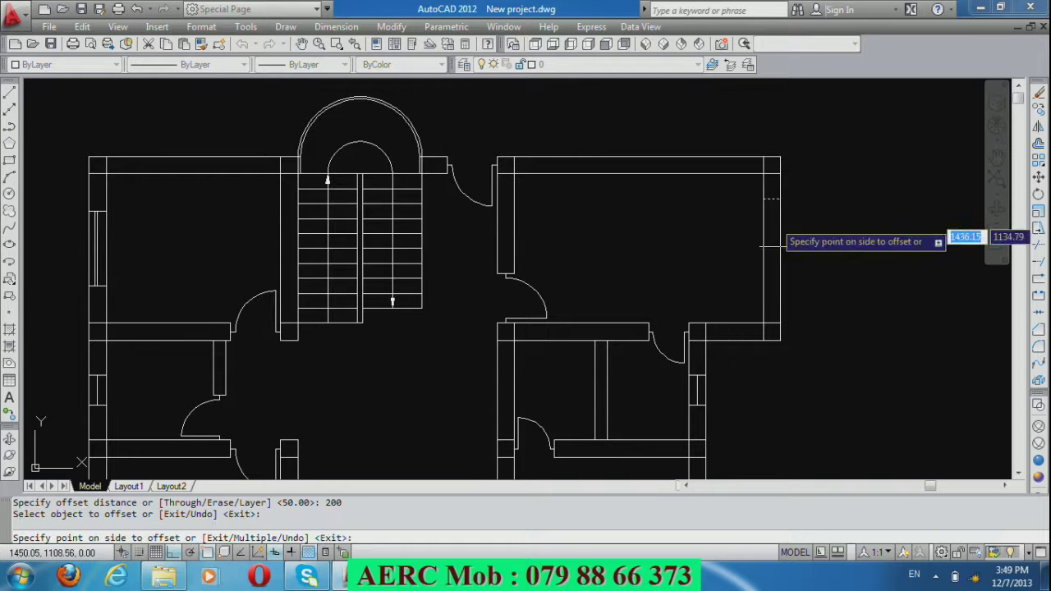
click(761, 245)
key(Return)
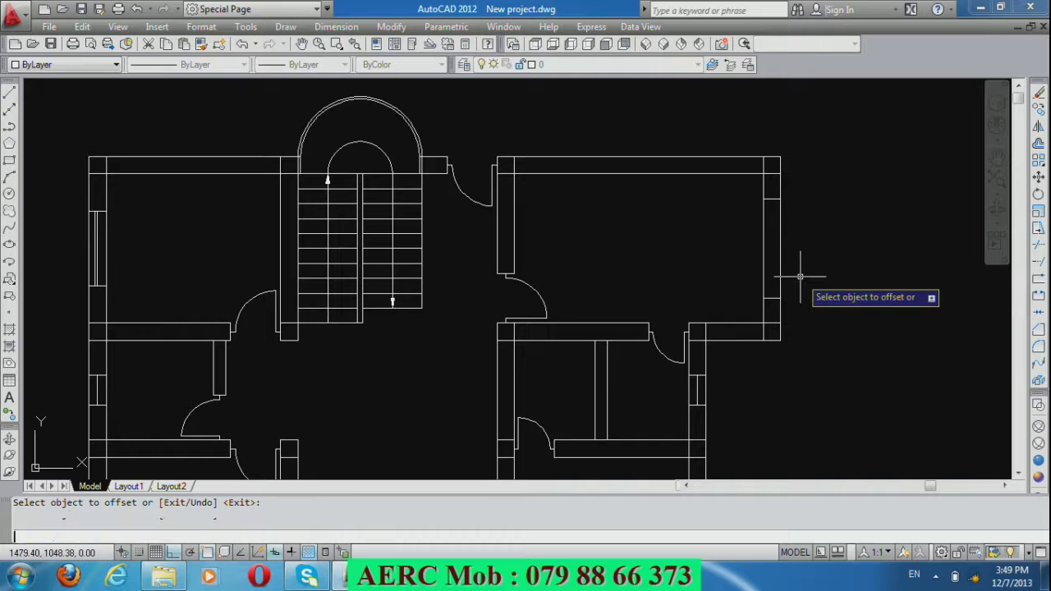
Draw a window line across the wall between the opening edges.
text(l)
key(Return)
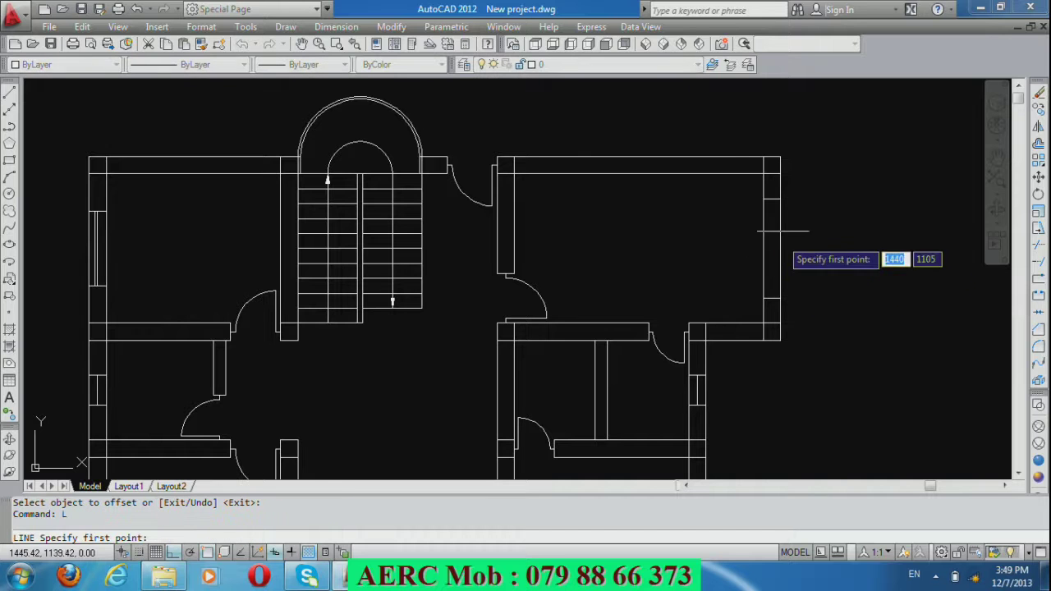
click(772, 198)
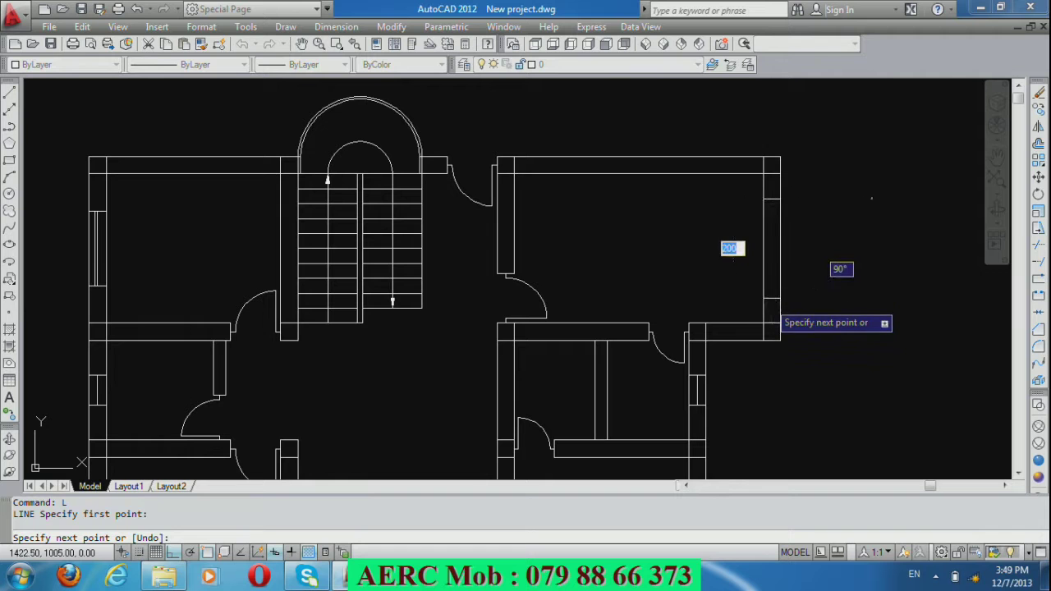
click(767, 299)
key(Return)
Offset the window line 5 to form the double-line window frame.
text(o)
key(Return)
text(5)
key(Return)
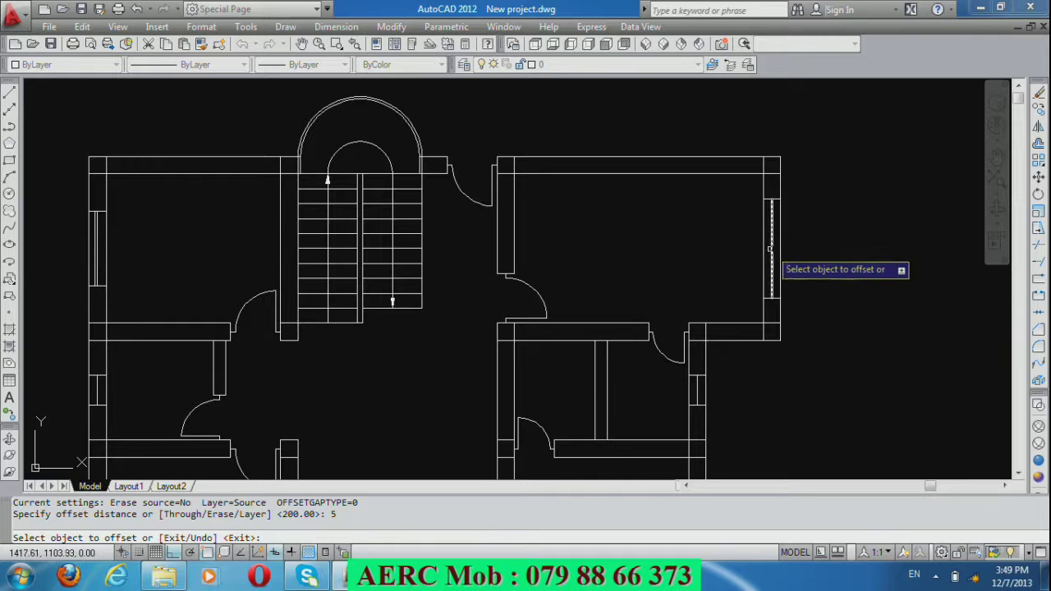
click(770, 250)
click(825, 267)
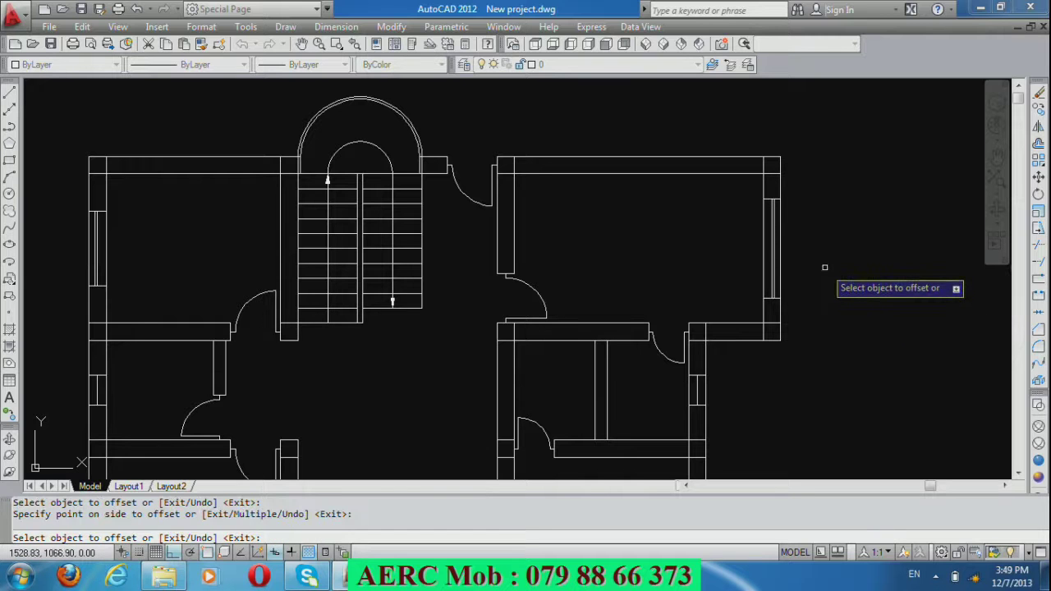
key(Return)
scroll(682, 147, up, 2)
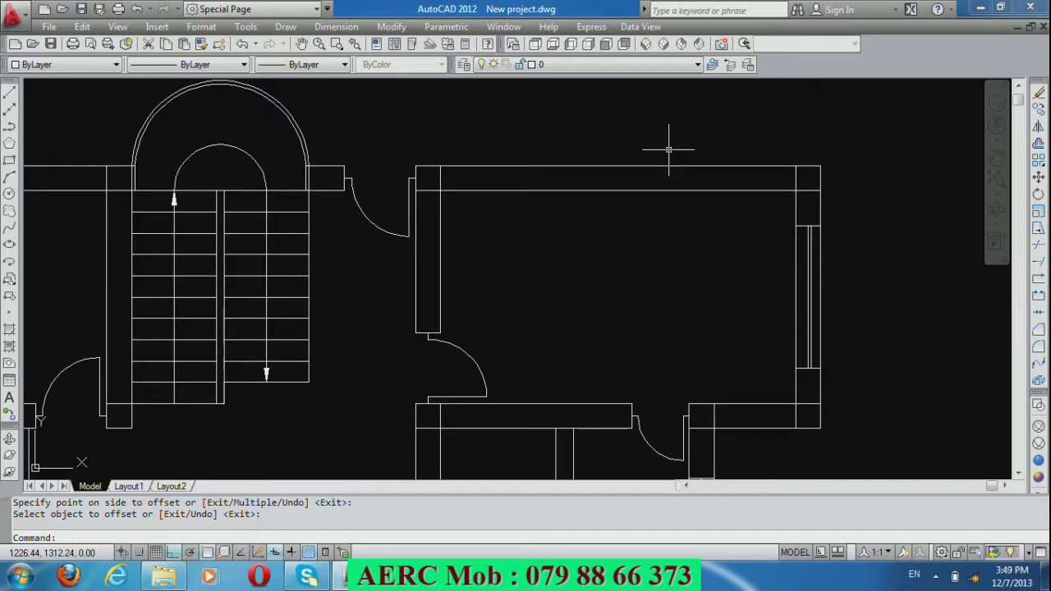
text(o)
key(Return)
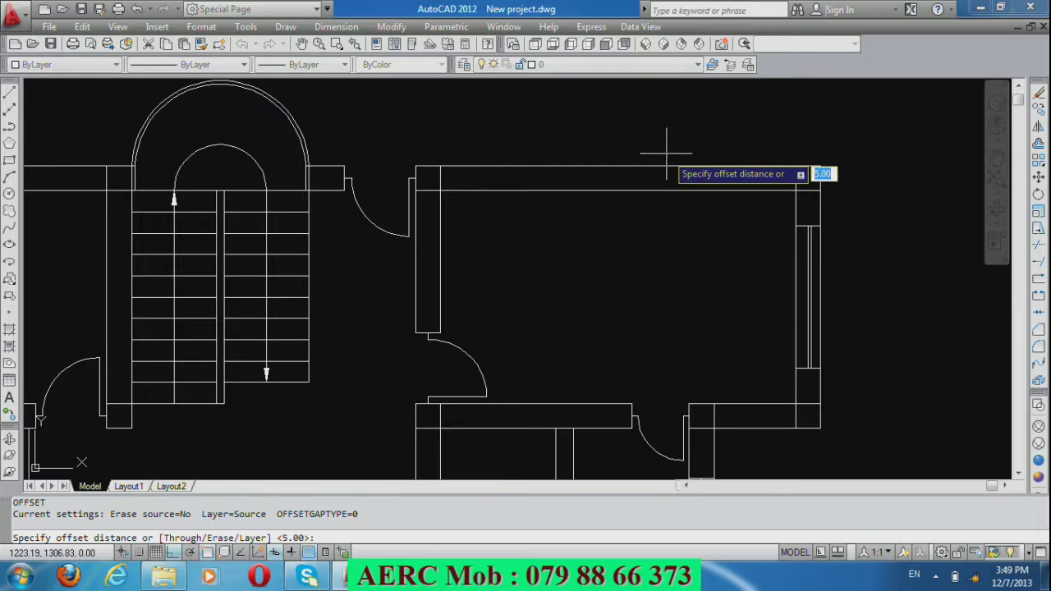
Offset the vertical wall line 150, then 200, to mark an opening in the top wall.
text(1)
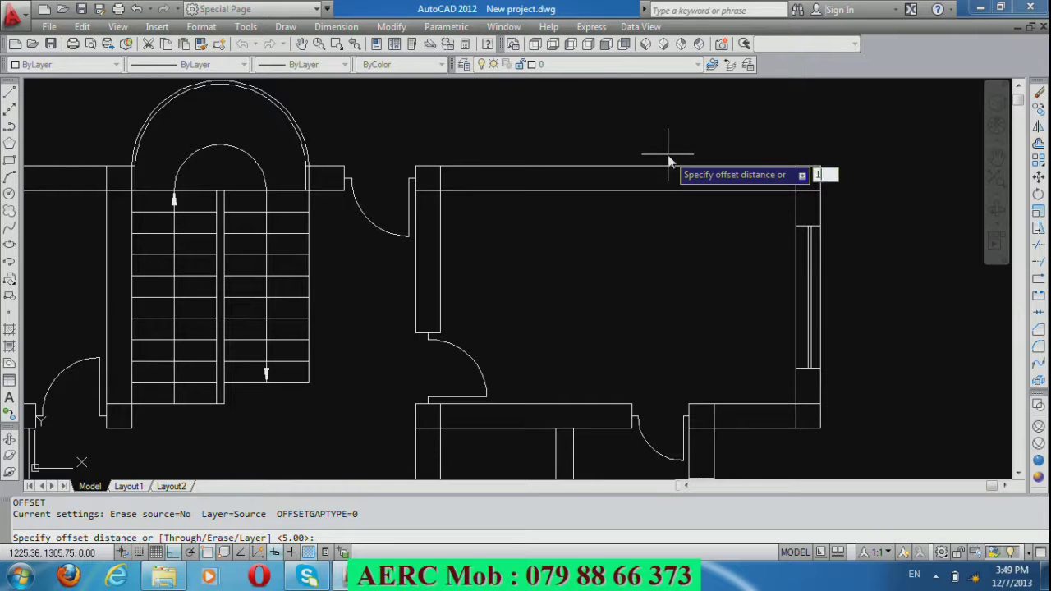
key(Return)
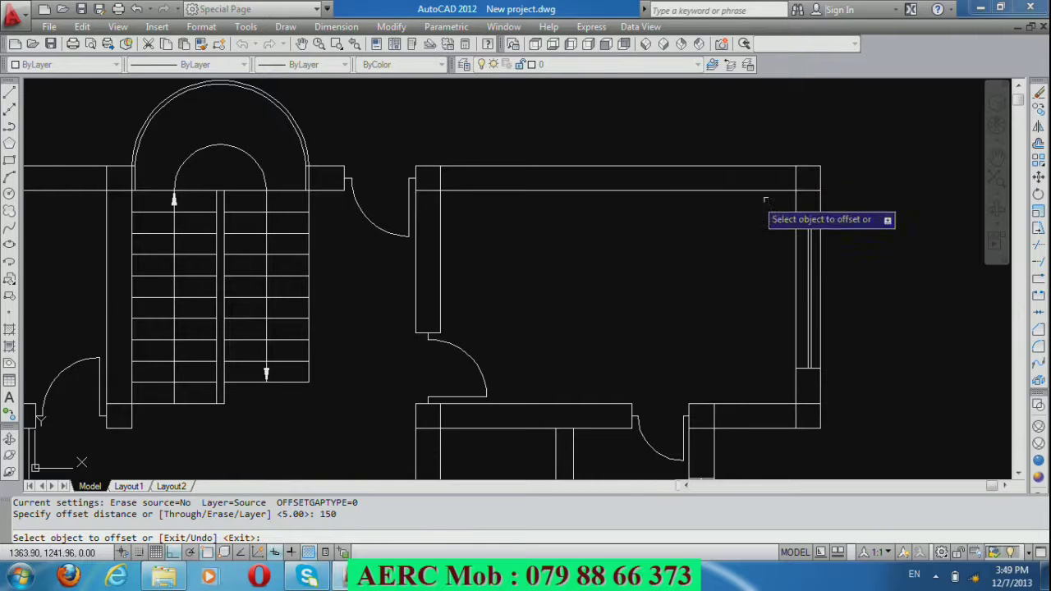
click(795, 177)
click(695, 224)
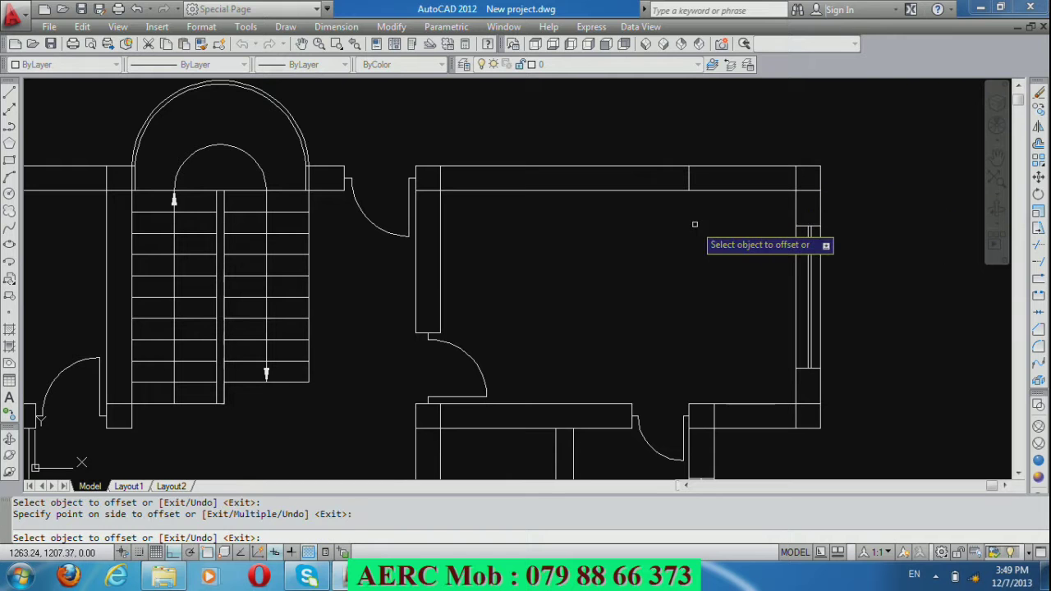
key(Return)
key(Return)
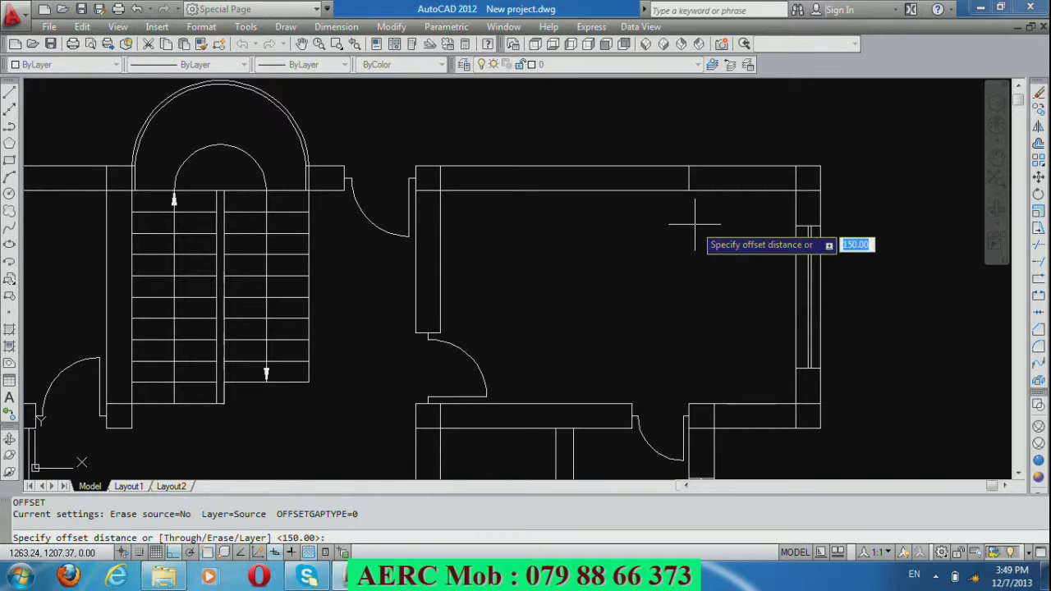
text(200)
key(Return)
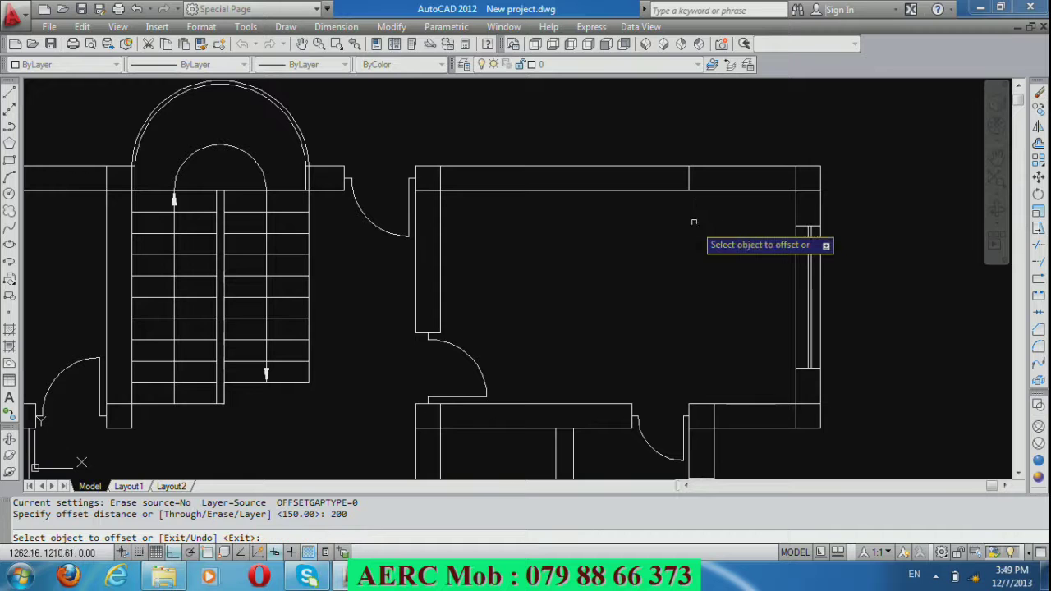
click(690, 176)
click(606, 246)
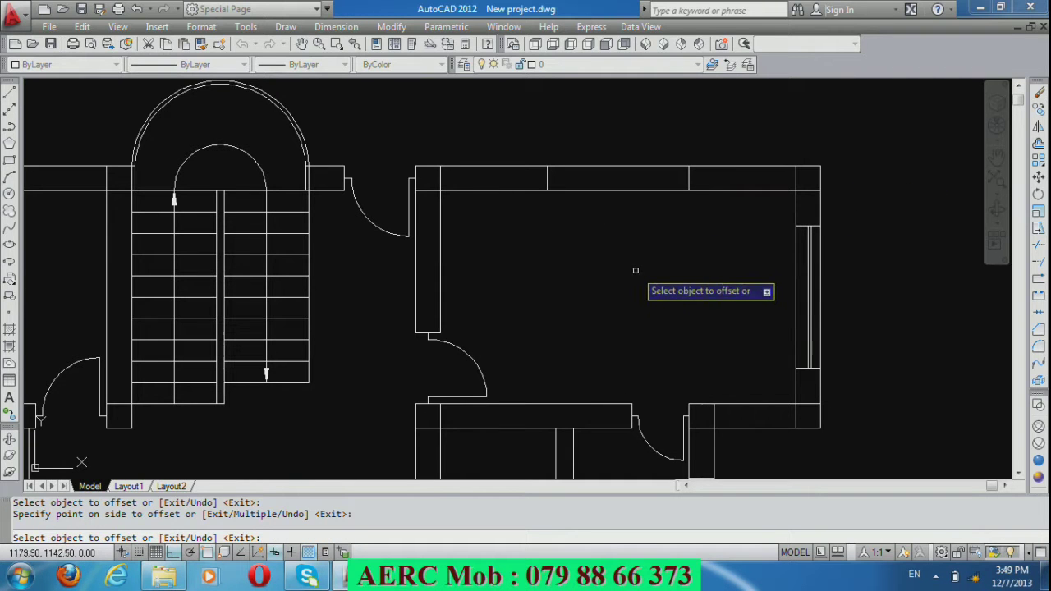
key(Return)
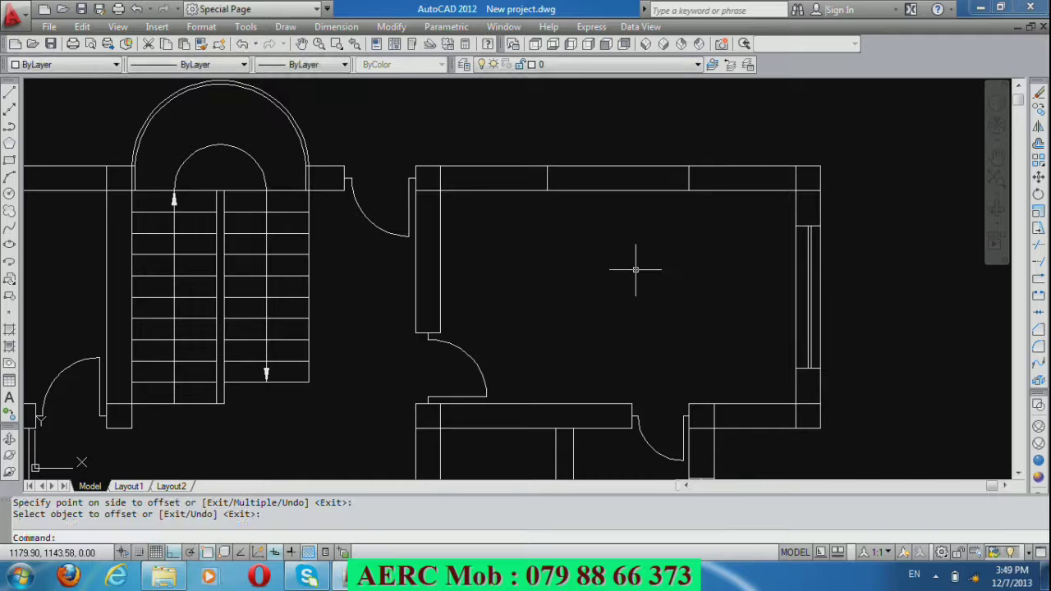
Draw a window line across the new top-wall opening.
text(l)
key(Return)
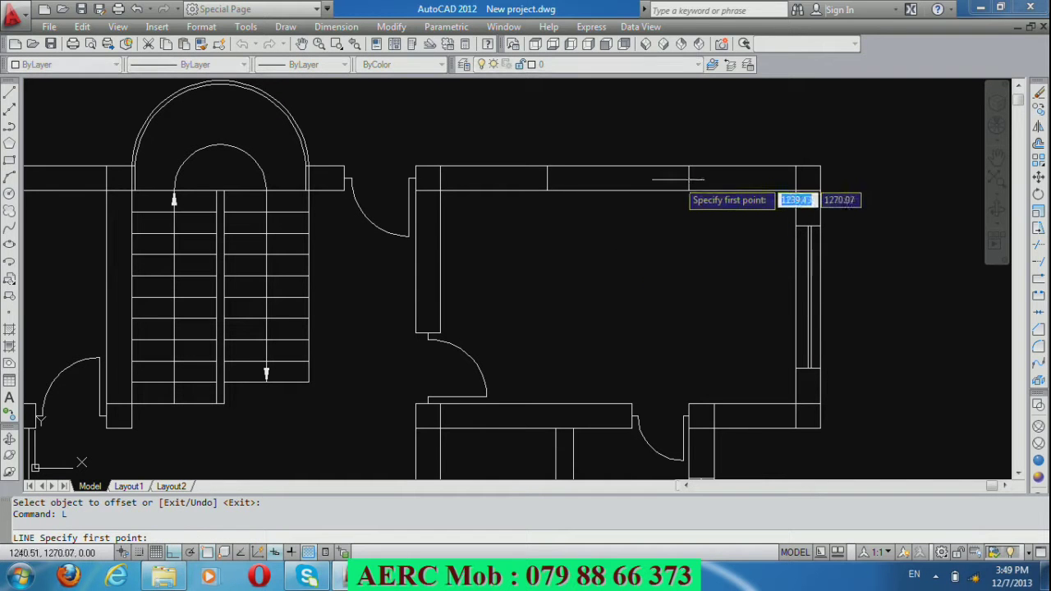
click(688, 178)
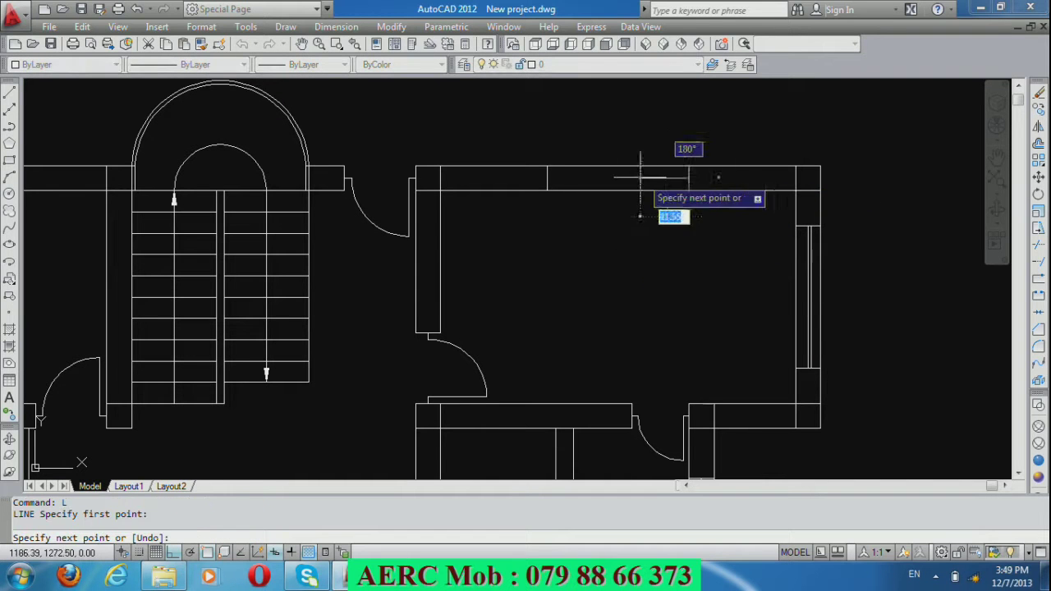
click(547, 177)
key(Return)
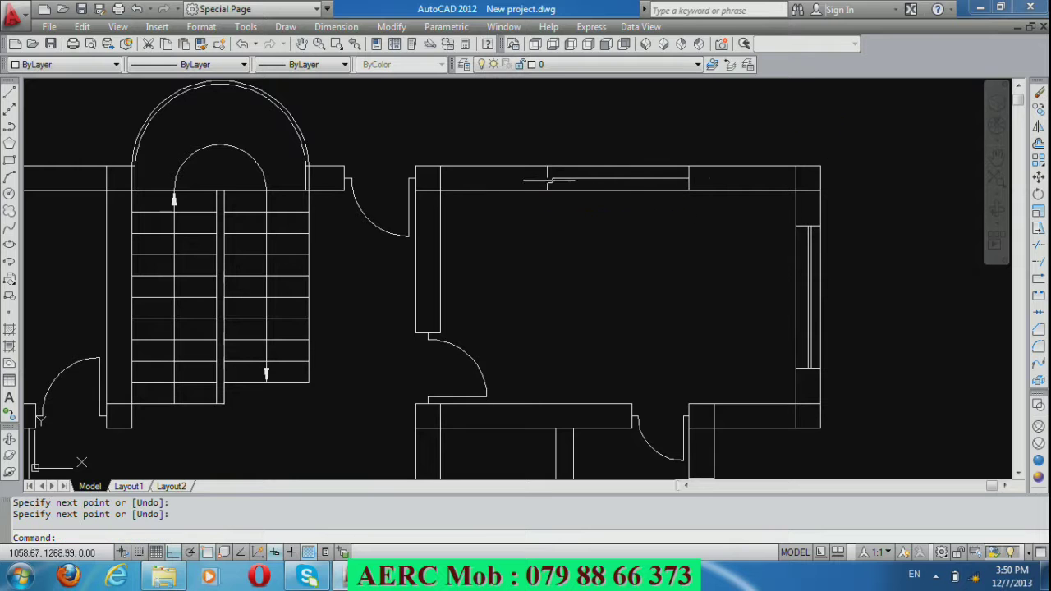
Offset the window line 5 upward for a double frame, then zoom to the plan's centre.
text(o)
key(Return)
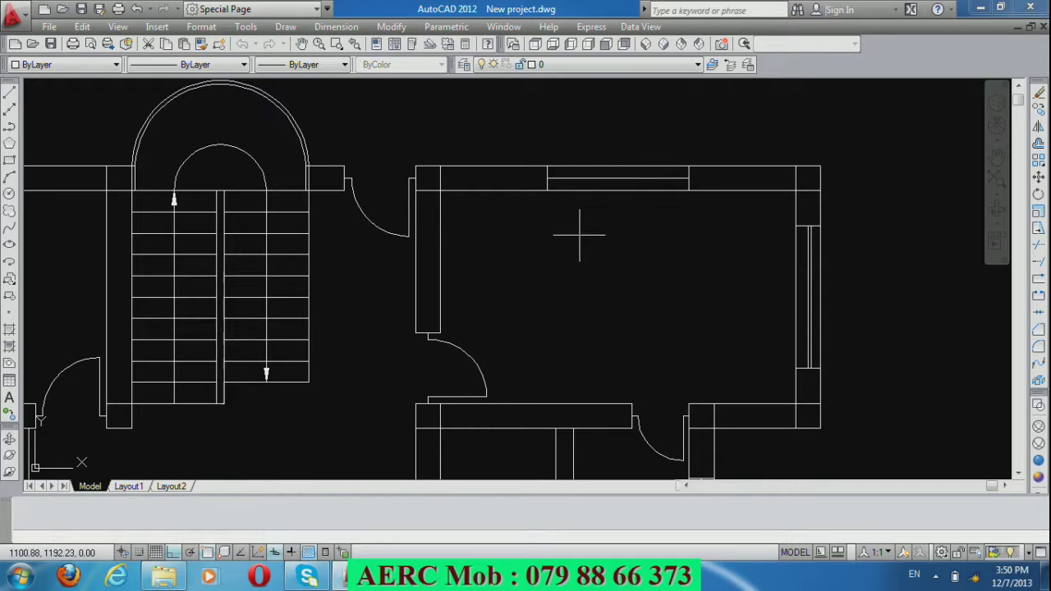
text(5)
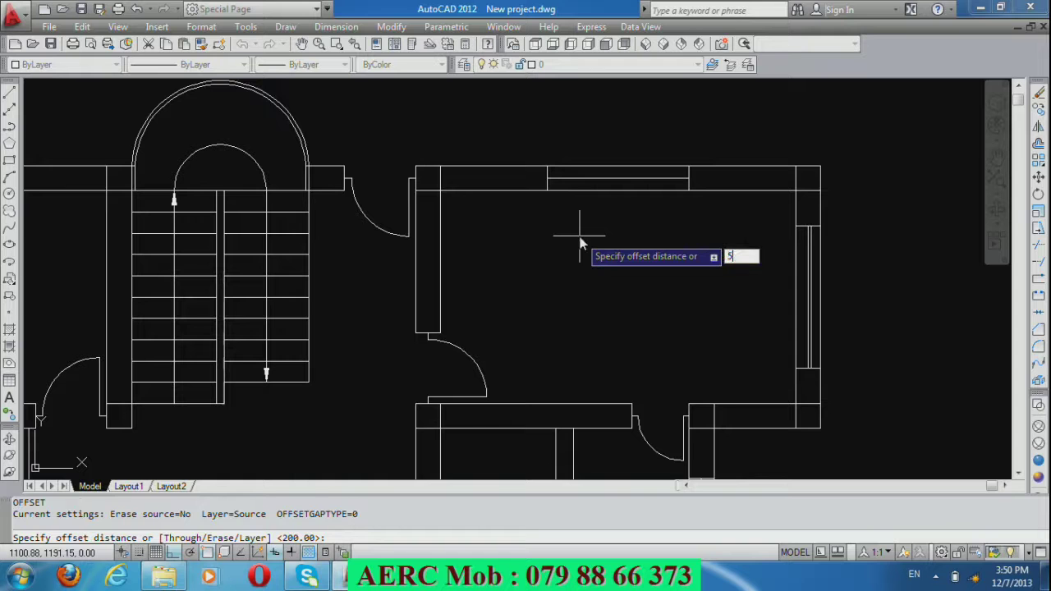
key(Return)
click(583, 178)
click(623, 155)
key(Return)
scroll(624, 157, down, 2)
scroll(624, 157, down, 2)
scroll(624, 157, down, 2)
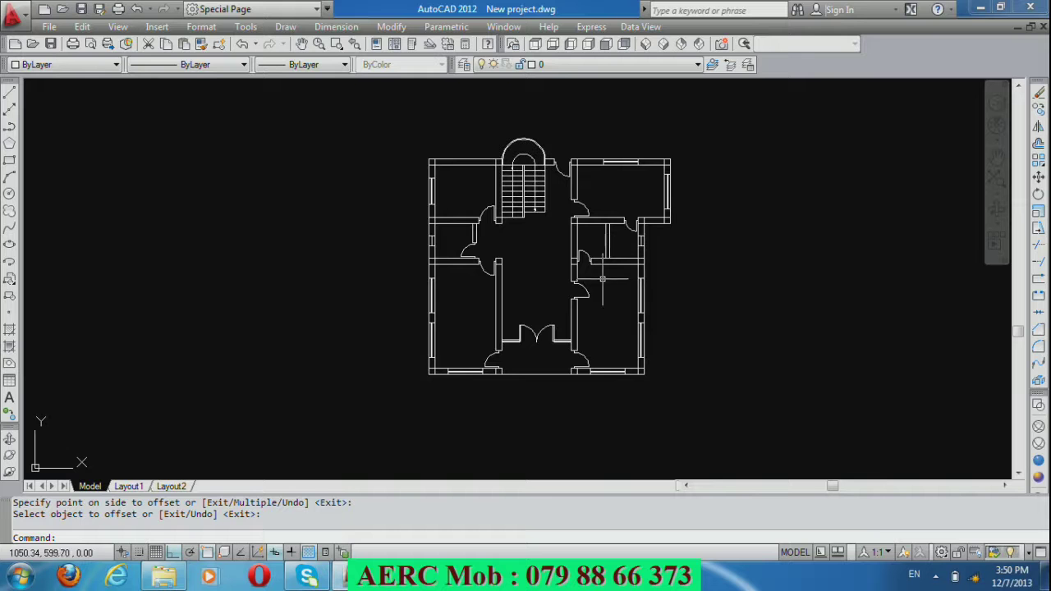
scroll(481, 338, up, 3)
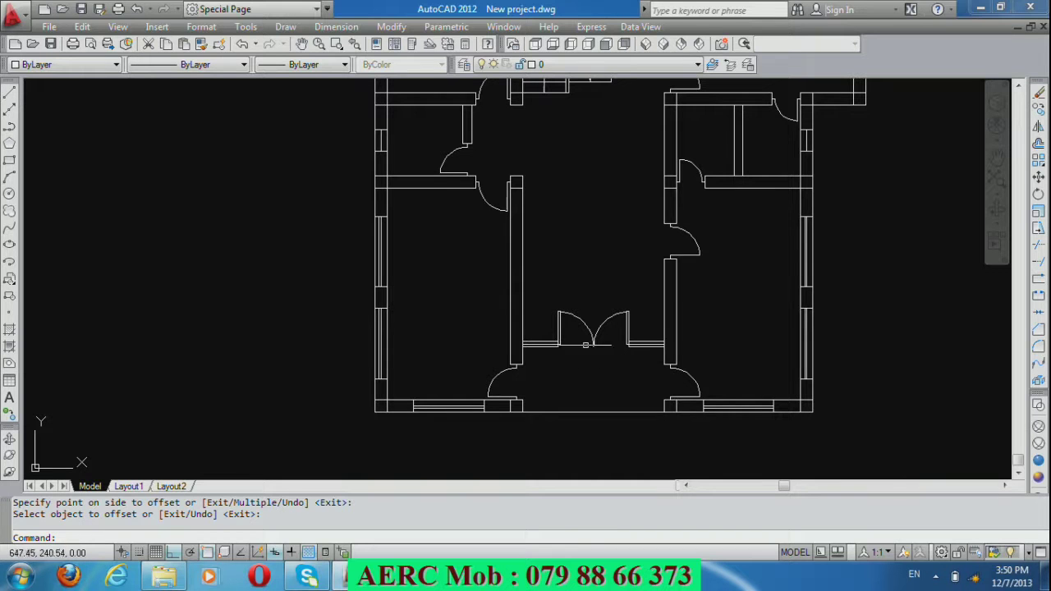
scroll(480, 320, down, 1)
scroll(469, 287, up, 1)
scroll(462, 275, up, 1)
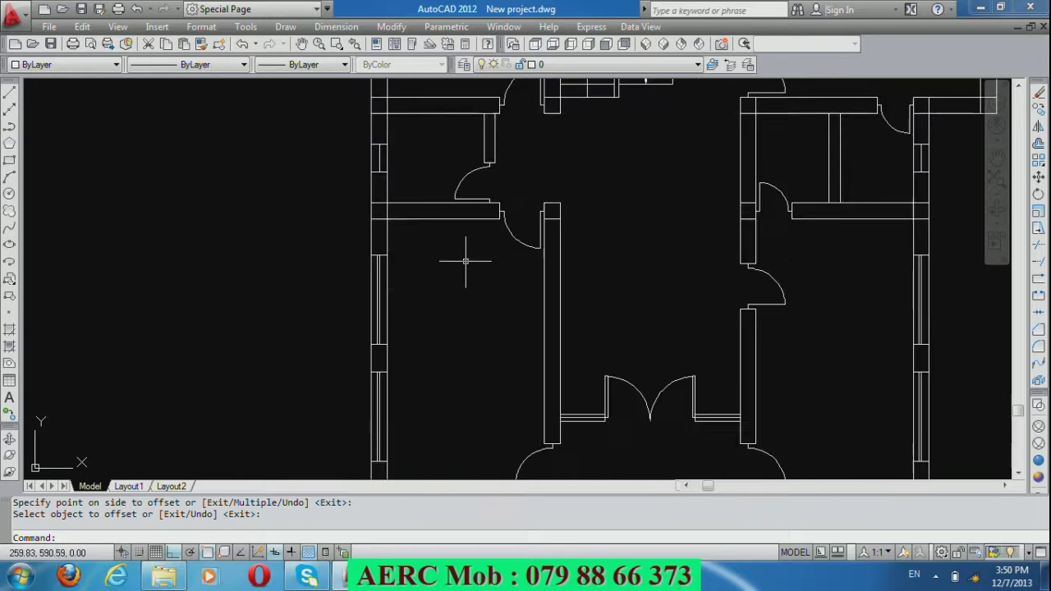
Place a multiline text label reading HALL at text height 3 in the central room.
text(t)
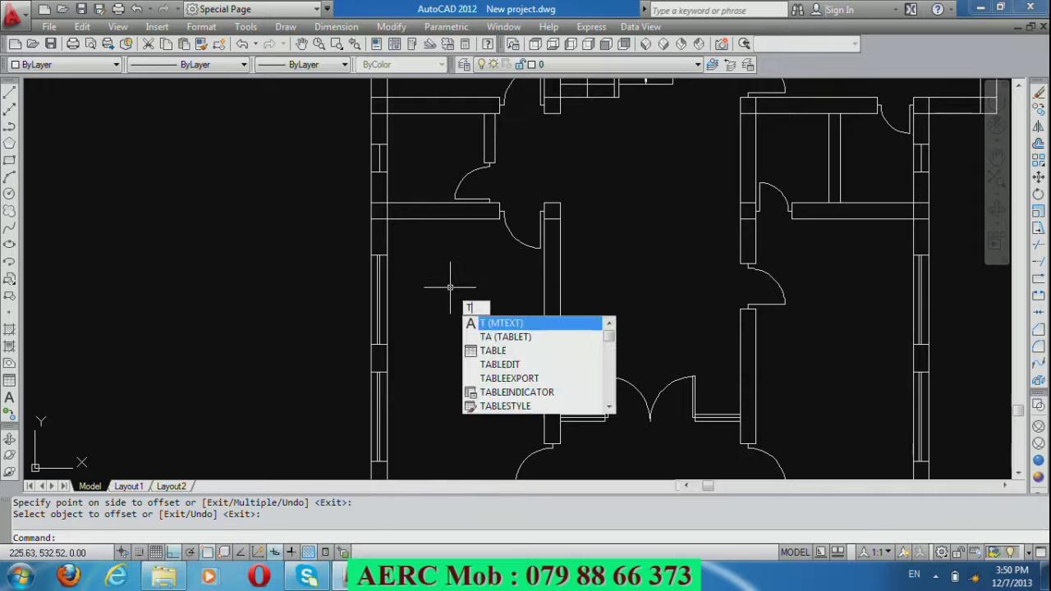
key(Return)
click(624, 238)
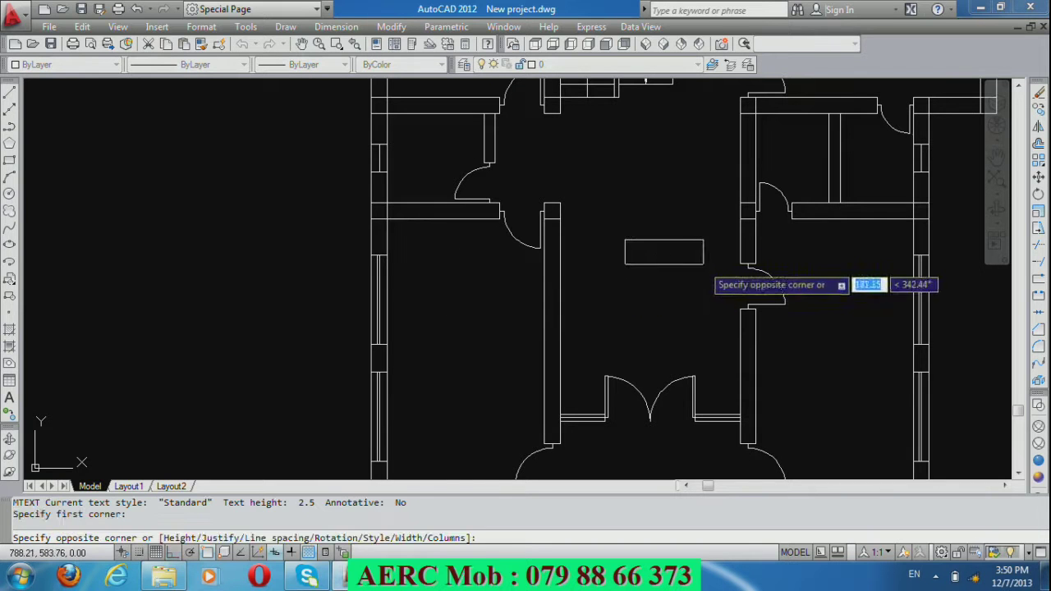
click(702, 278)
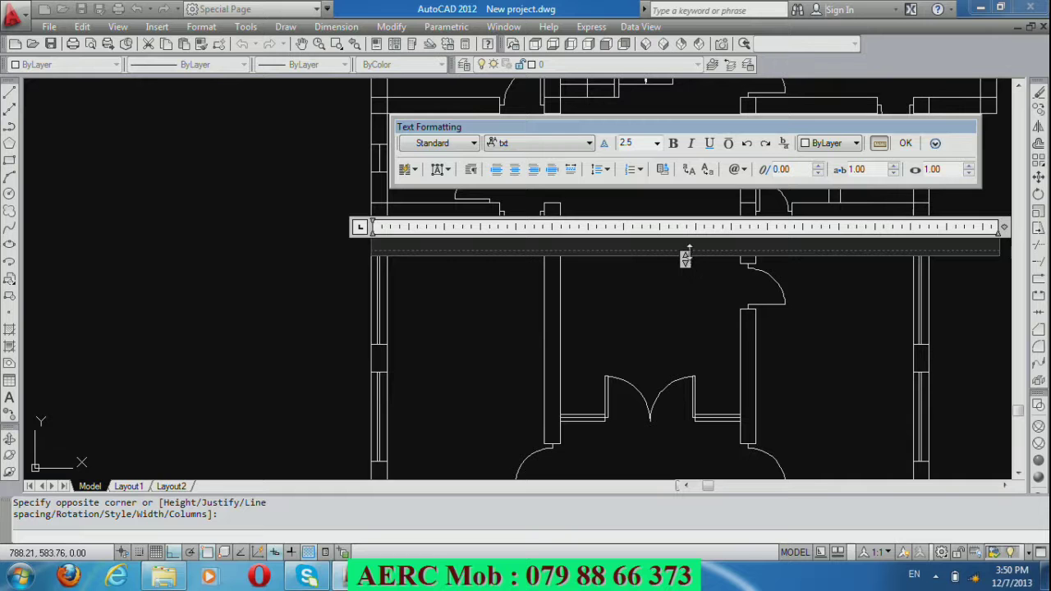
click(656, 145)
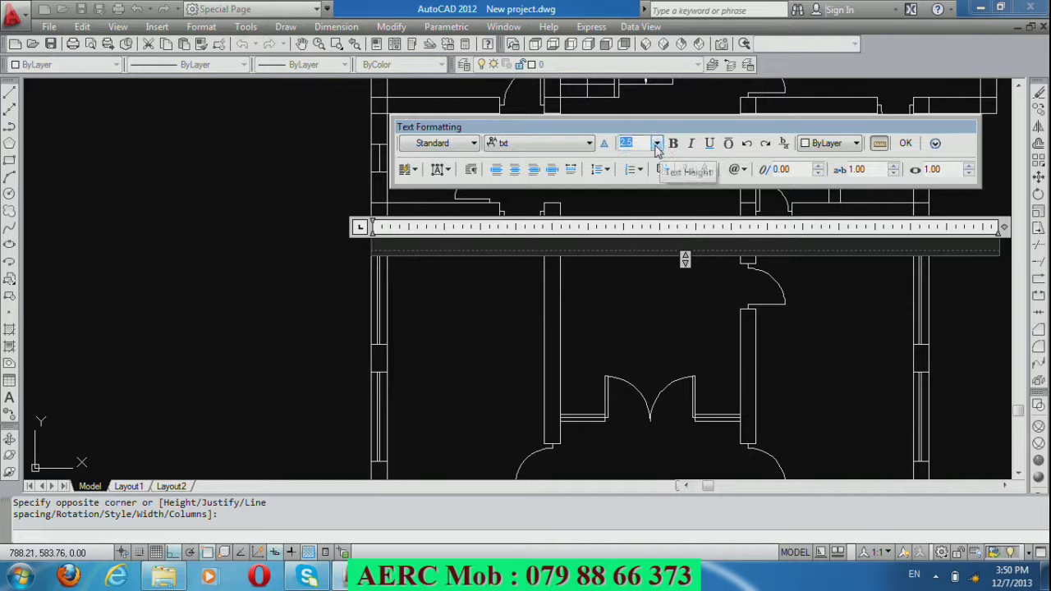
text(3)
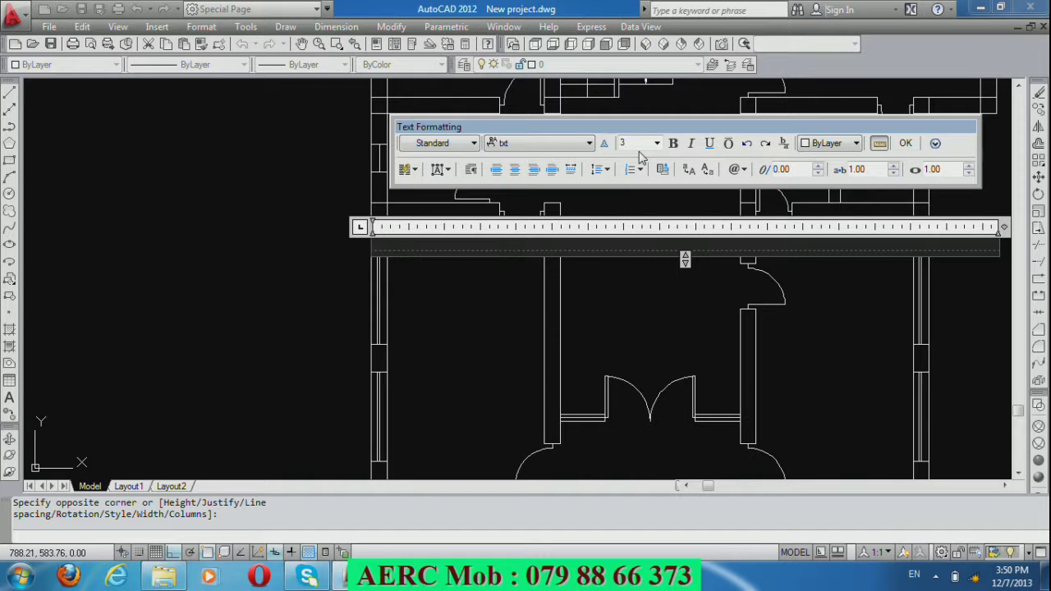
text(HALL)
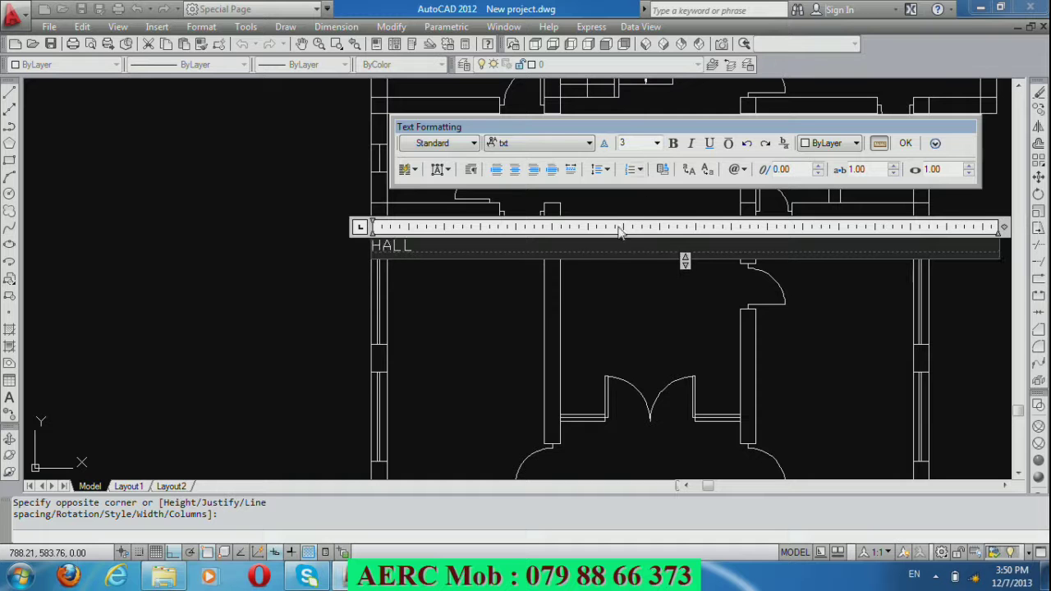
click(464, 305)
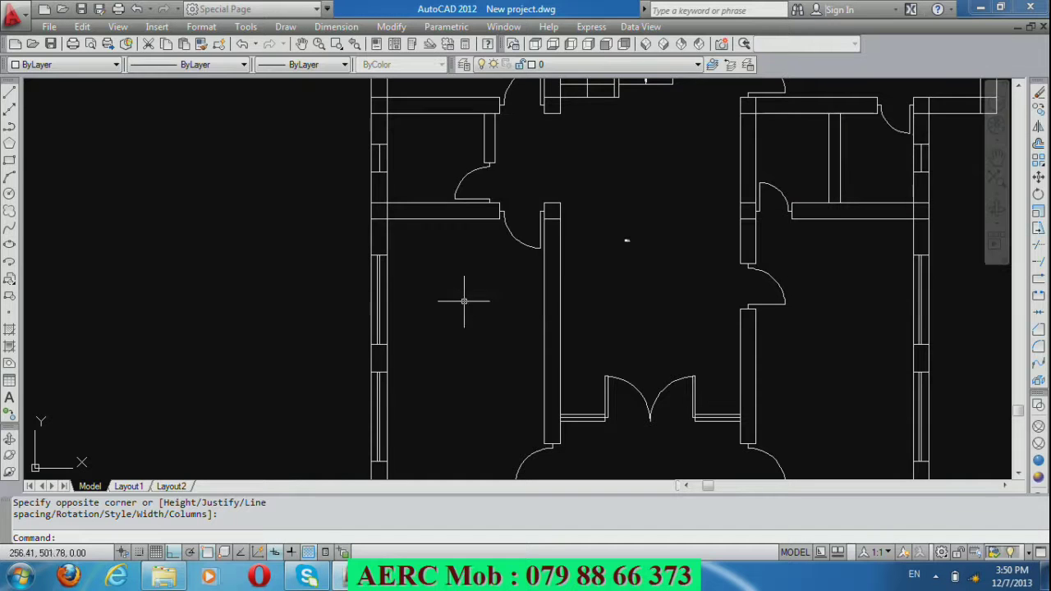
Scale the HALL label up to a larger size.
scroll(626, 254, up, 4)
scroll(626, 255, down, 2)
scroll(617, 230, down, 2)
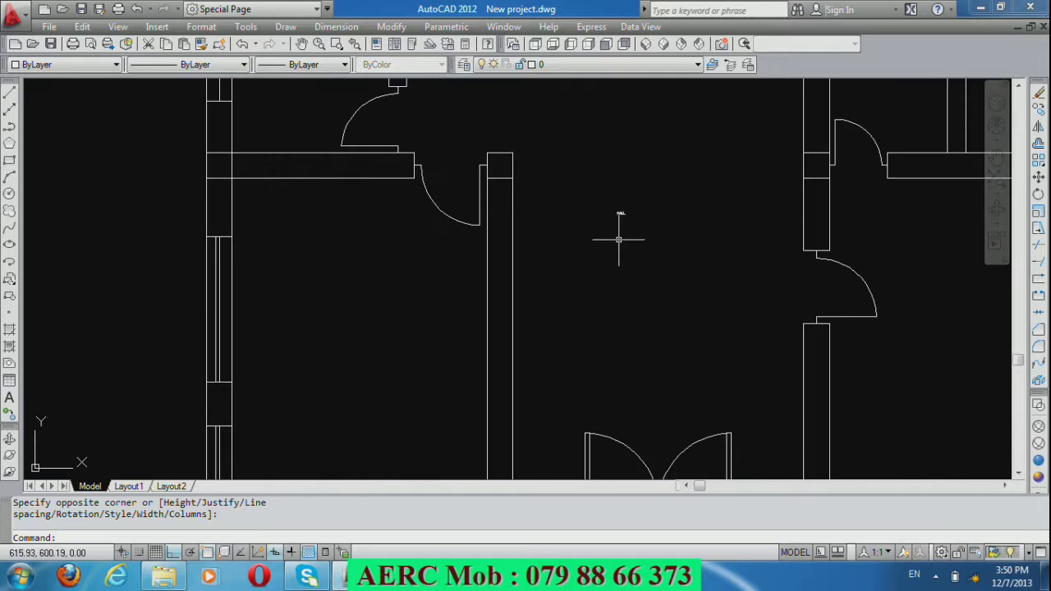
scroll(597, 205, up, 3)
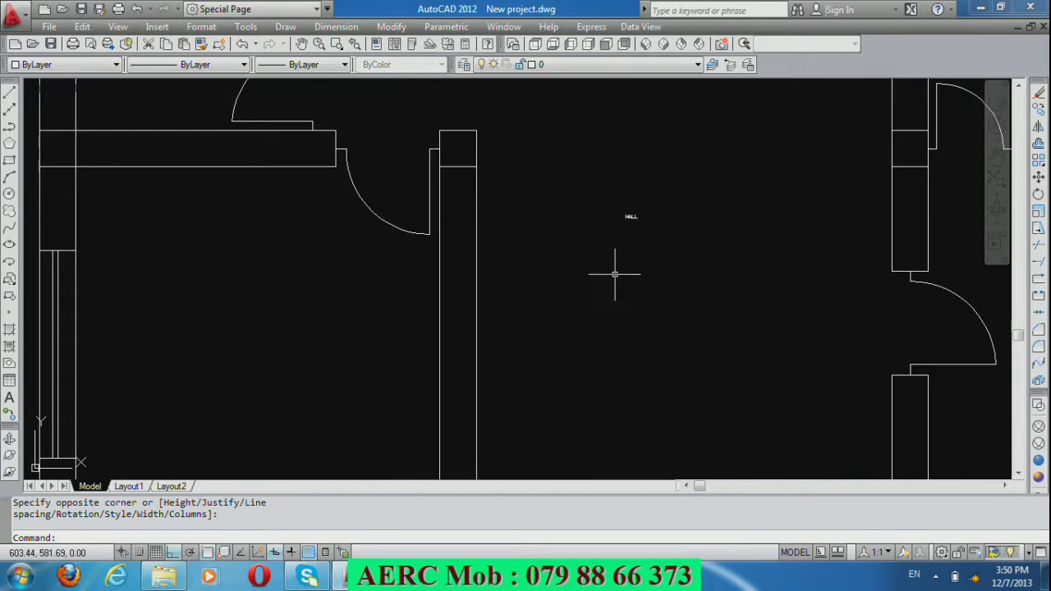
text(sc)
key(Return)
click(633, 218)
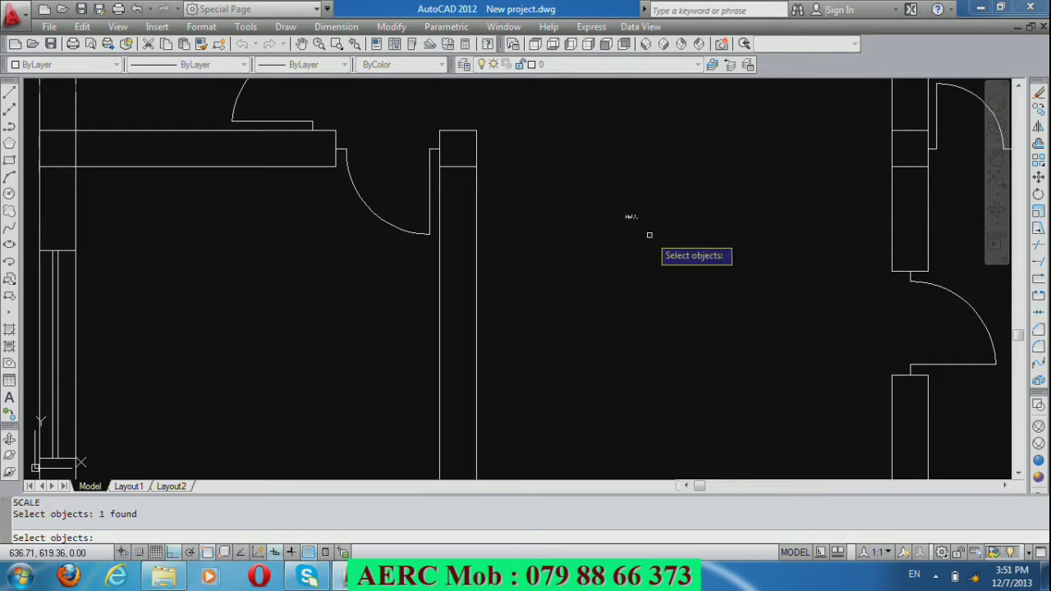
key(Return)
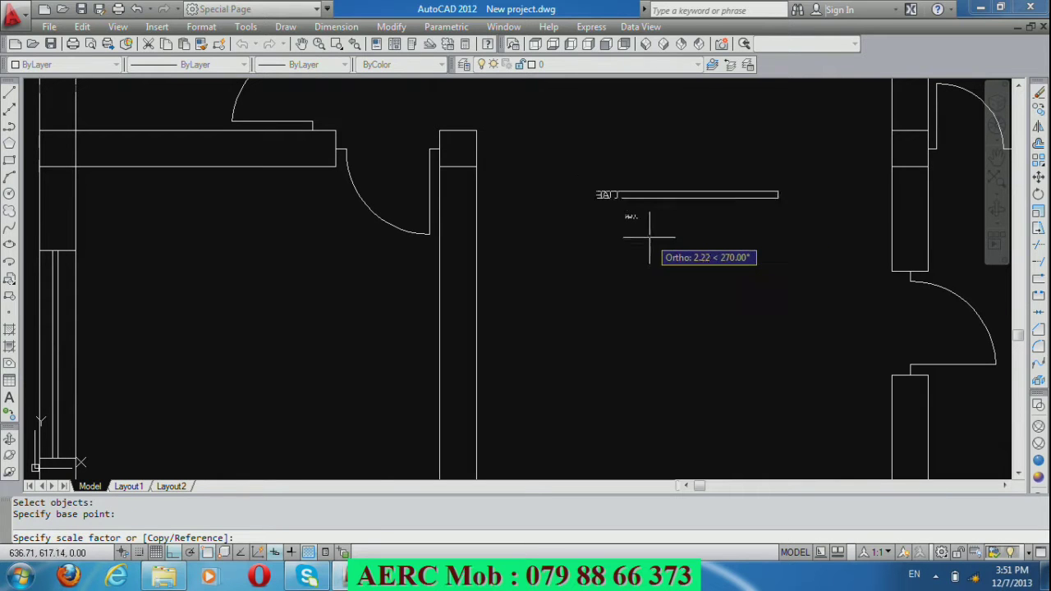
click(644, 230)
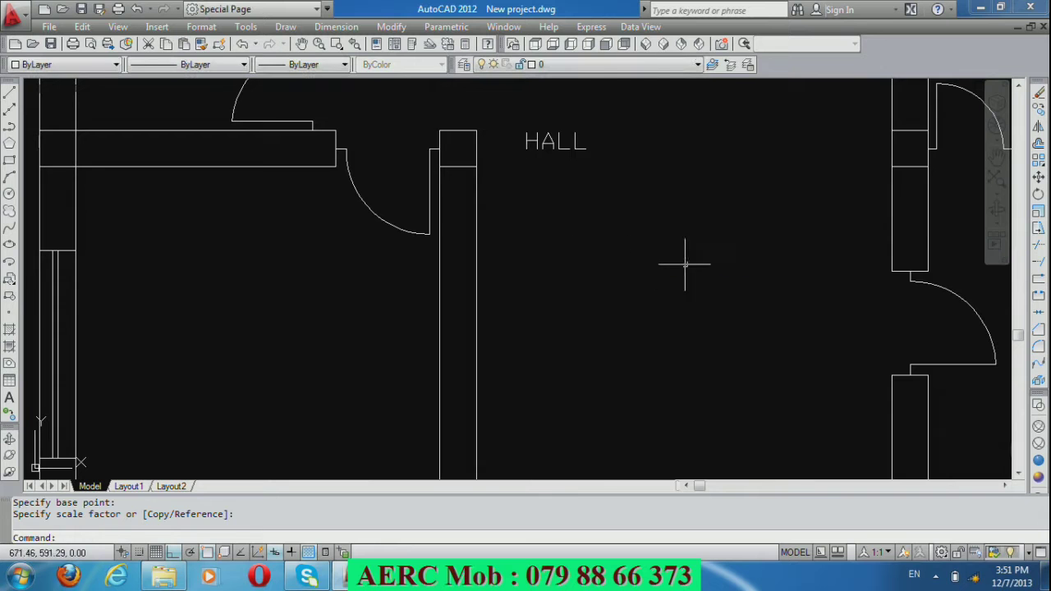
scroll(684, 264, down, 2)
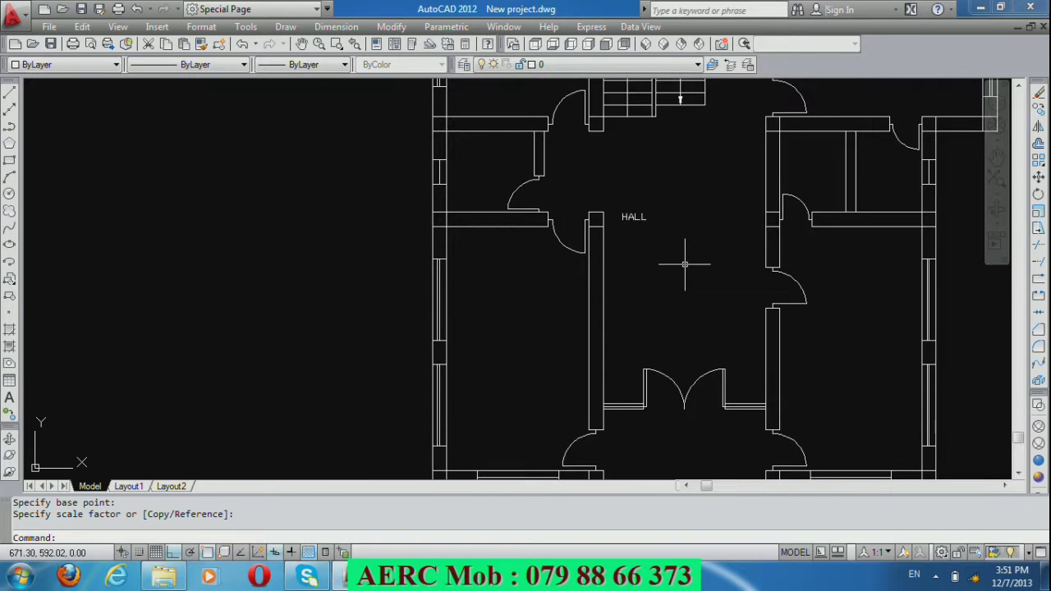
Move the HALL label lower into the centre of the hall with Ortho off.
text(m)
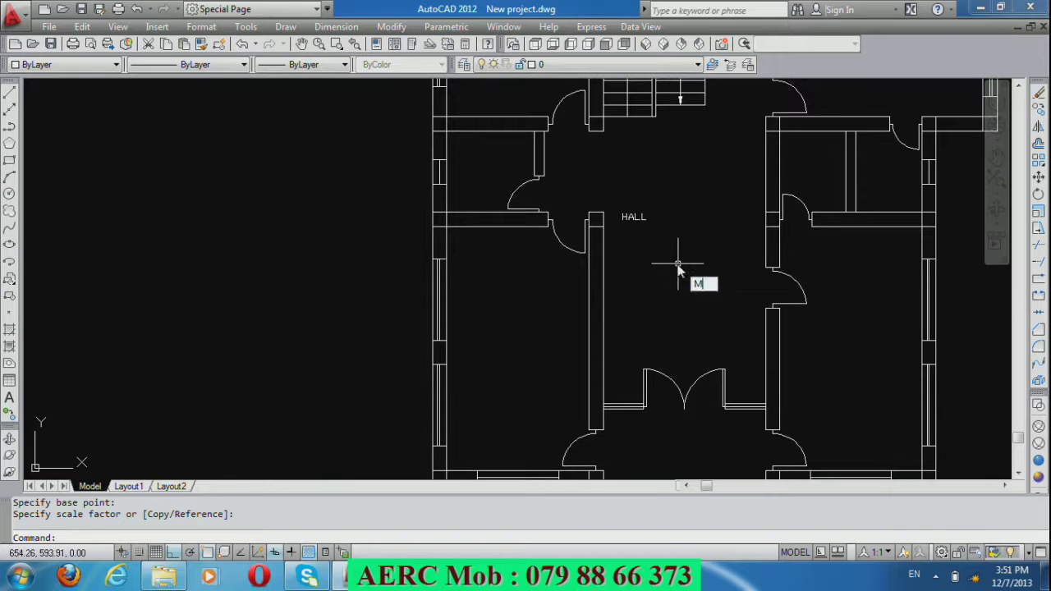
key(Return)
click(634, 217)
key(Return)
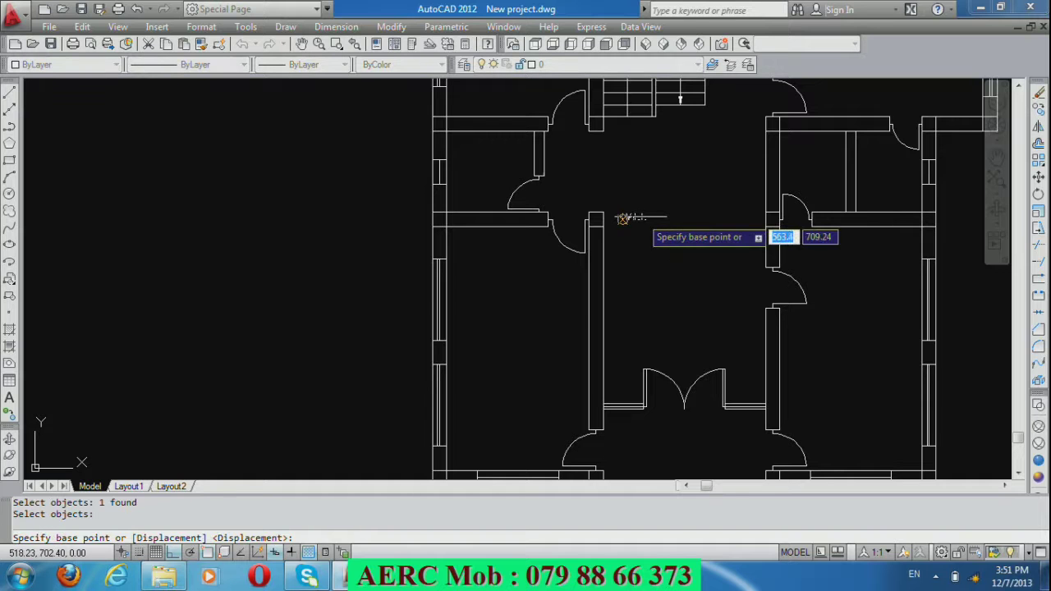
click(629, 219)
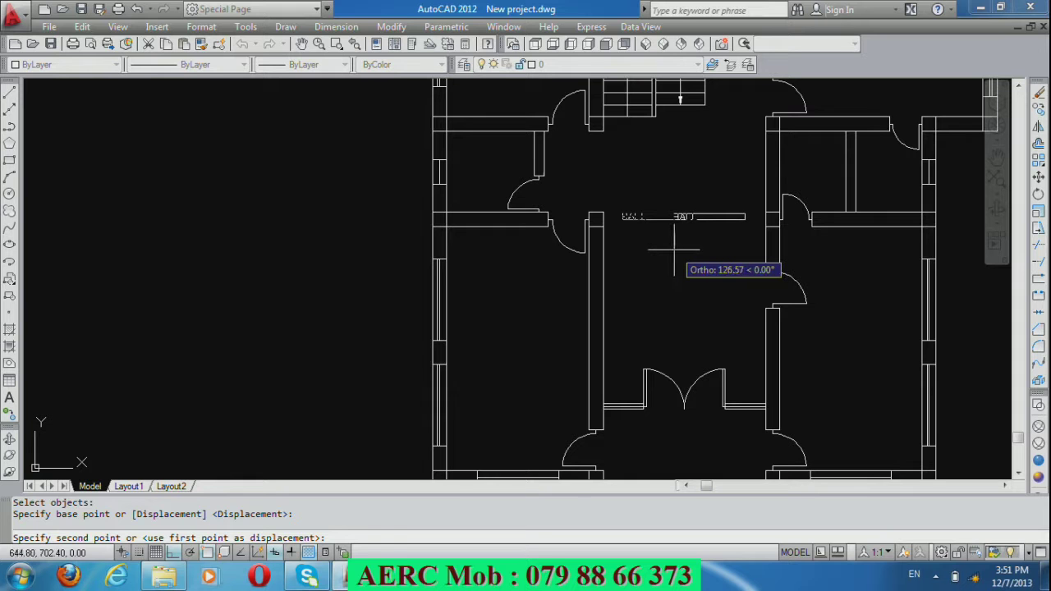
key(F8)
click(668, 258)
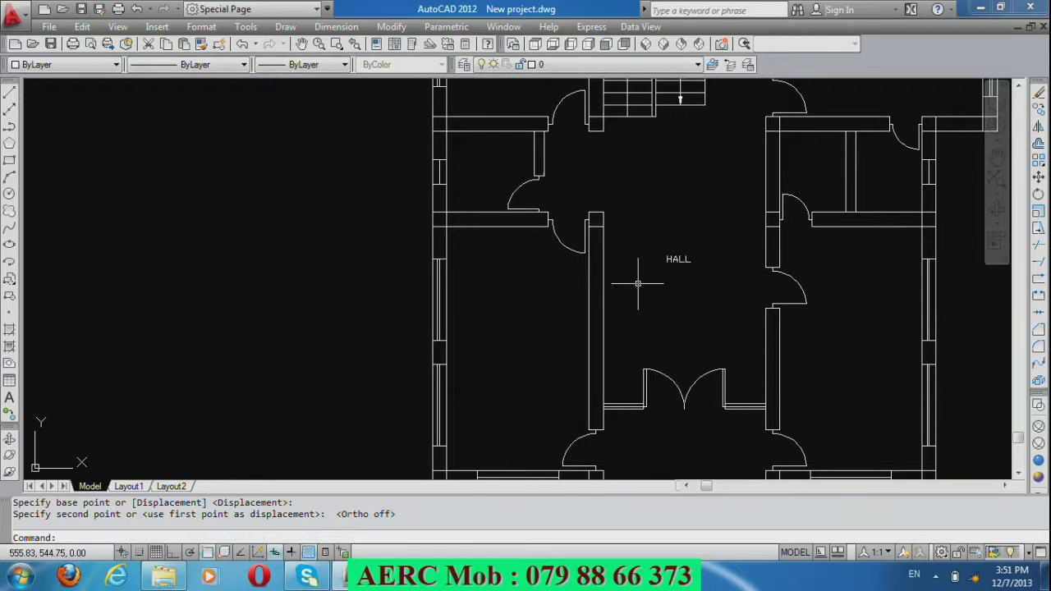
scroll(637, 283, down, 2)
scroll(639, 284, up, 2)
scroll(643, 285, up, 1)
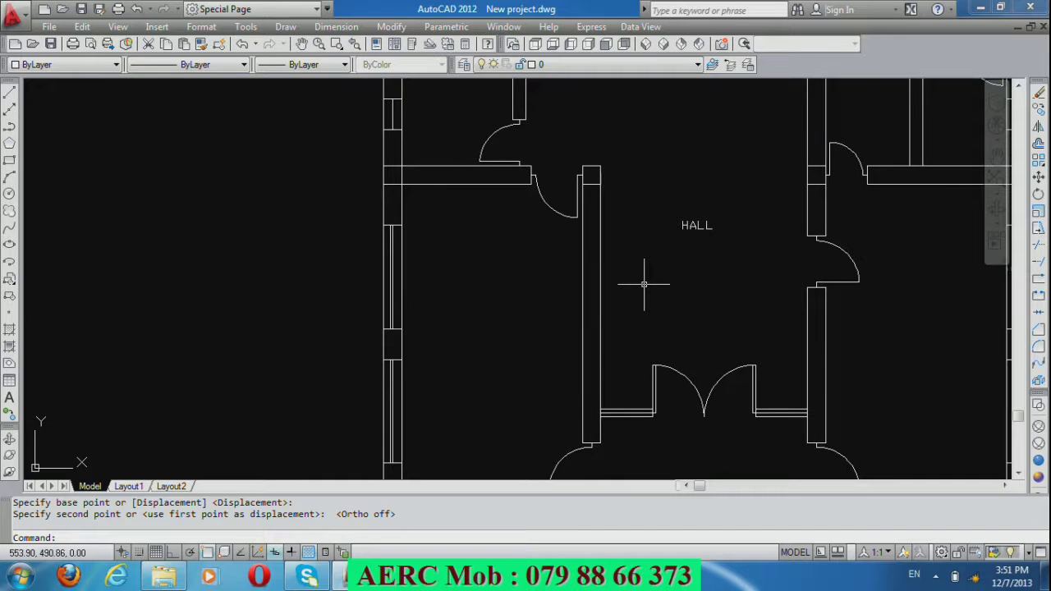
Copy the HALL label into the left room, right room, both small upper-right rooms and the hall.
text(co)
key(Return)
click(692, 226)
click(694, 231)
key(Return)
click(690, 227)
scroll(655, 228, down, 2)
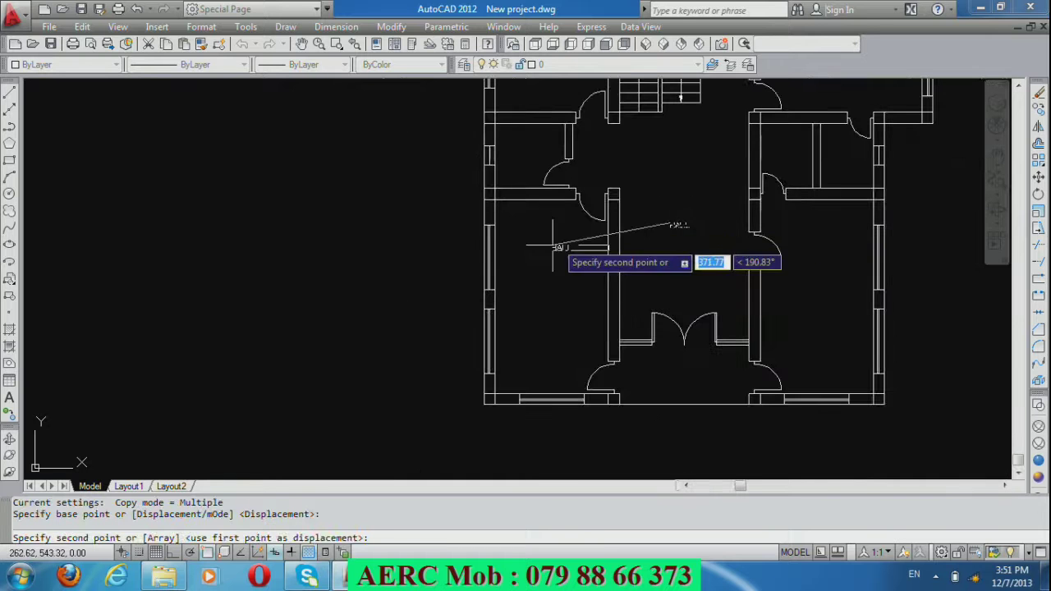
click(553, 288)
click(821, 293)
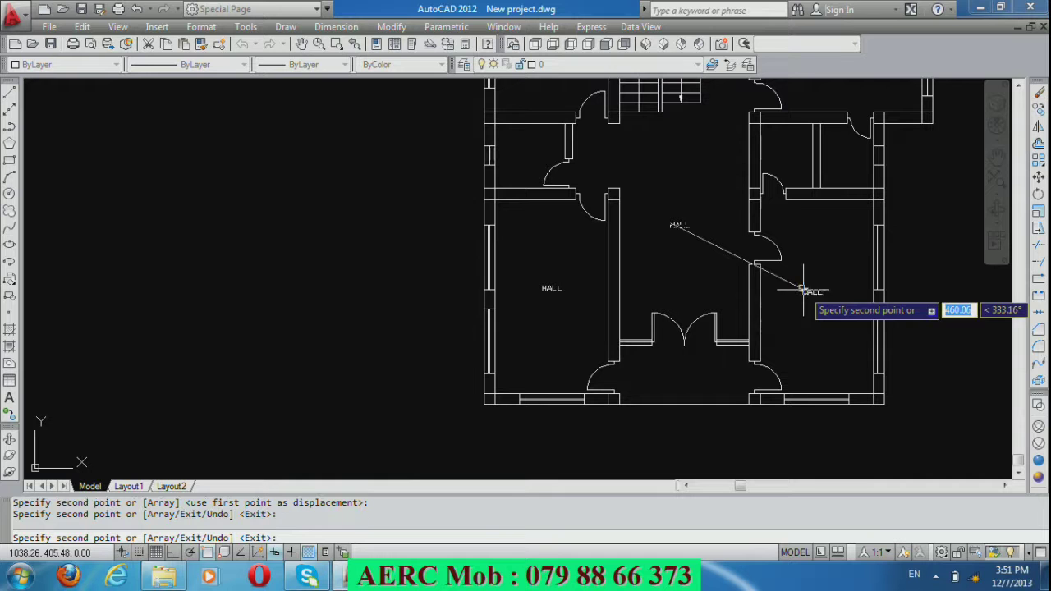
click(833, 163)
click(782, 158)
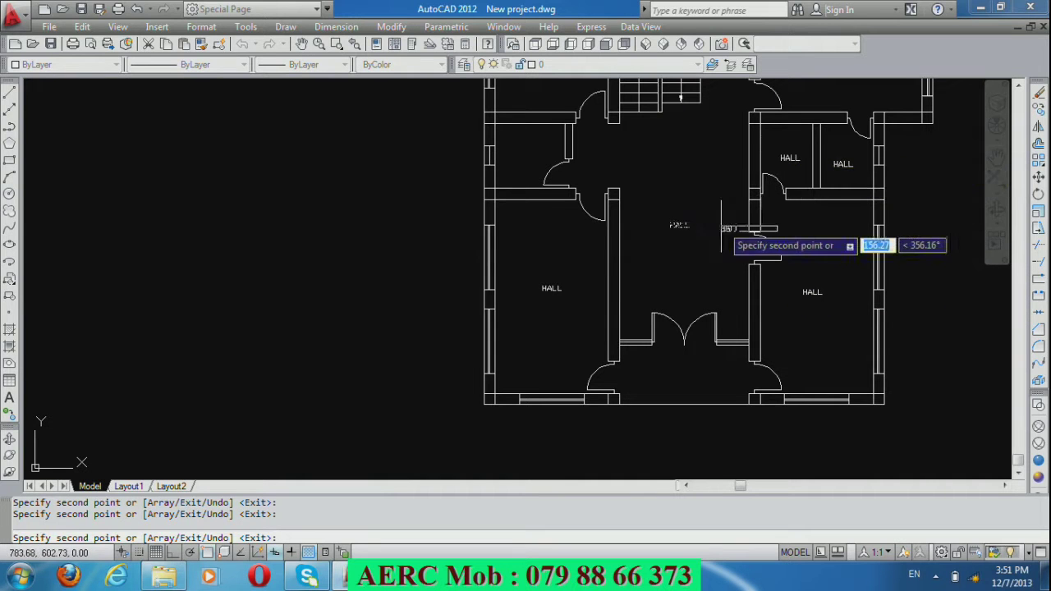
click(721, 226)
key(Return)
scroll(804, 307, up, 3)
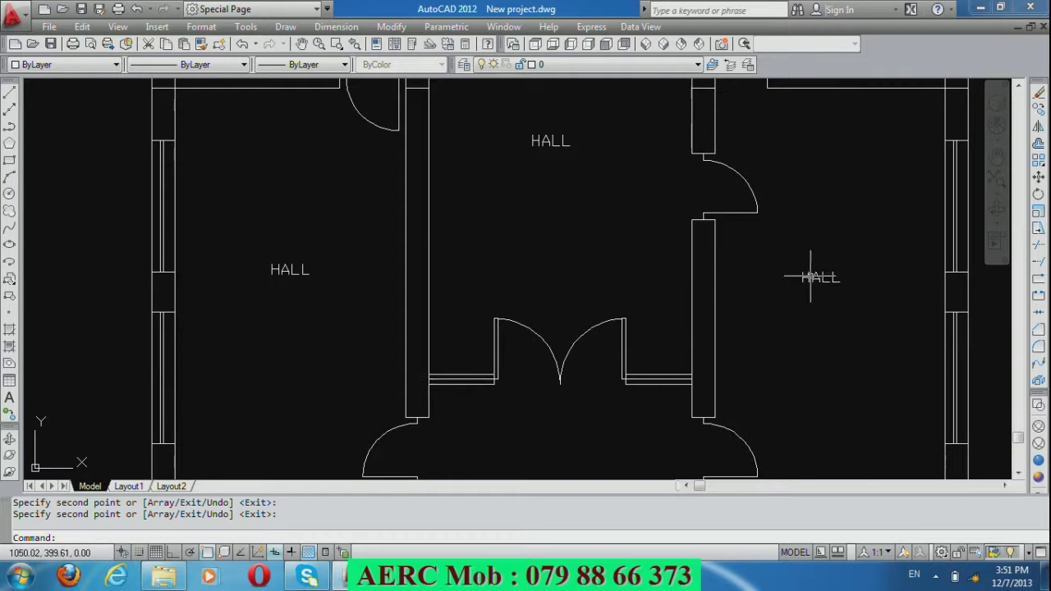
Rename the right room's HALL label to SALOON.
double_click(821, 279)
drag(831, 279, 807, 281)
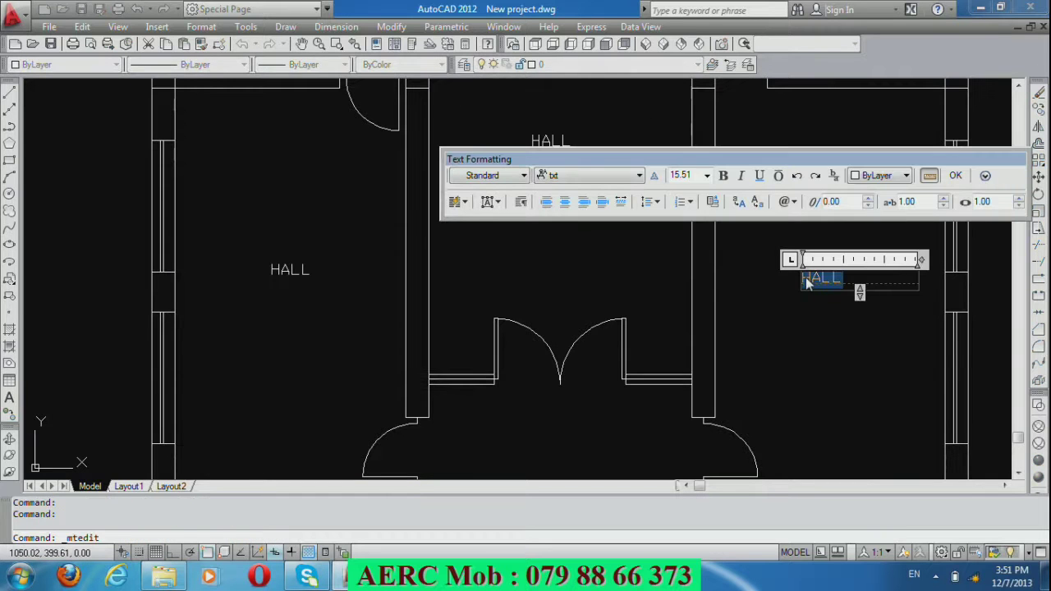
text(SALOON)
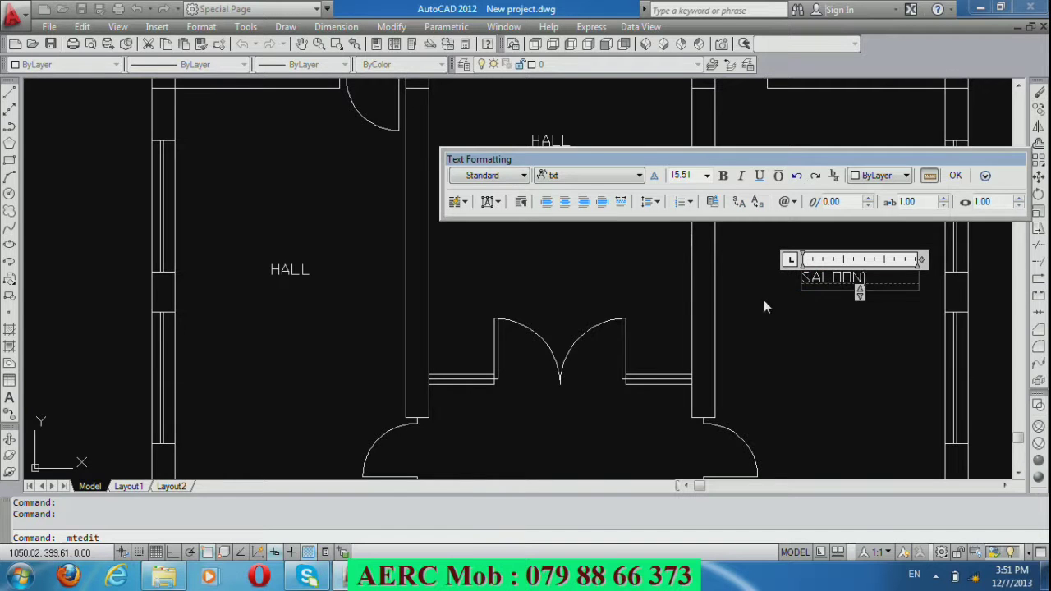
click(764, 306)
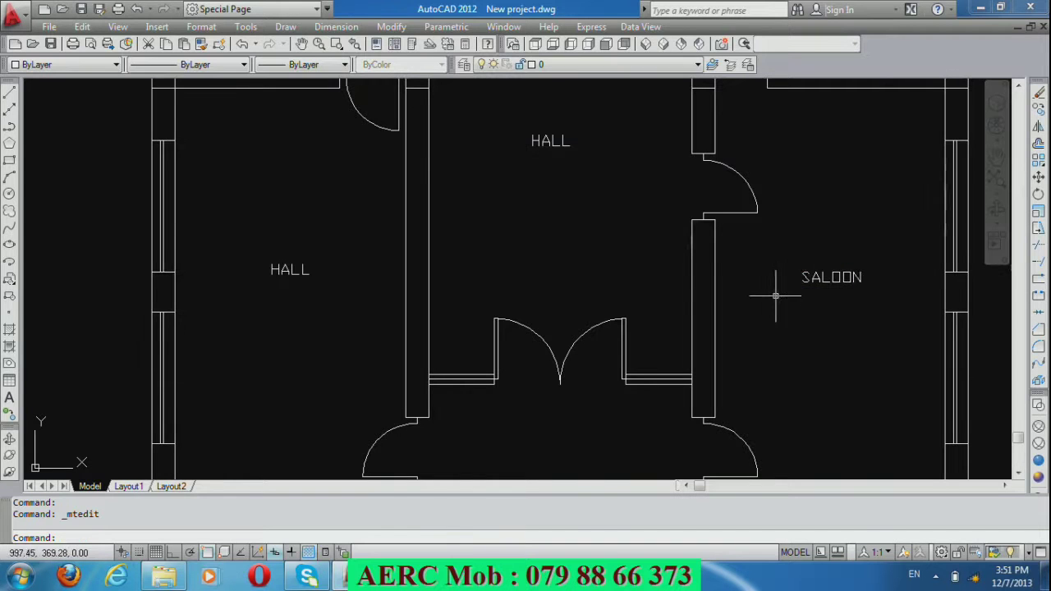
scroll(768, 283, down, 2)
scroll(433, 271, up, 4)
scroll(433, 272, up, 1)
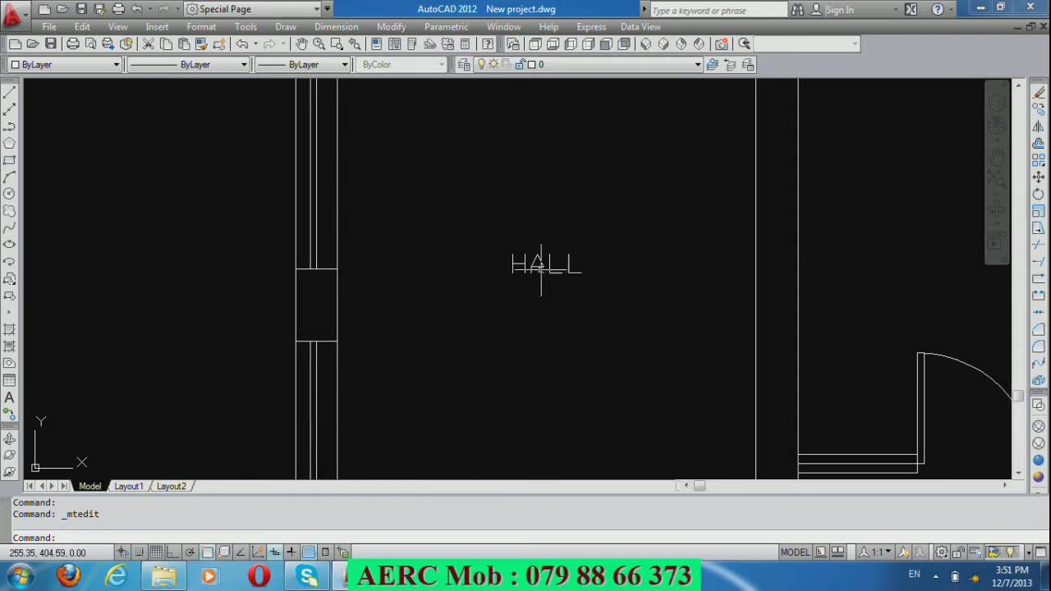
Rename the left room's label to DINNING ROOM and move it to the room's centre.
double_click(542, 263)
drag(585, 267, 526, 267)
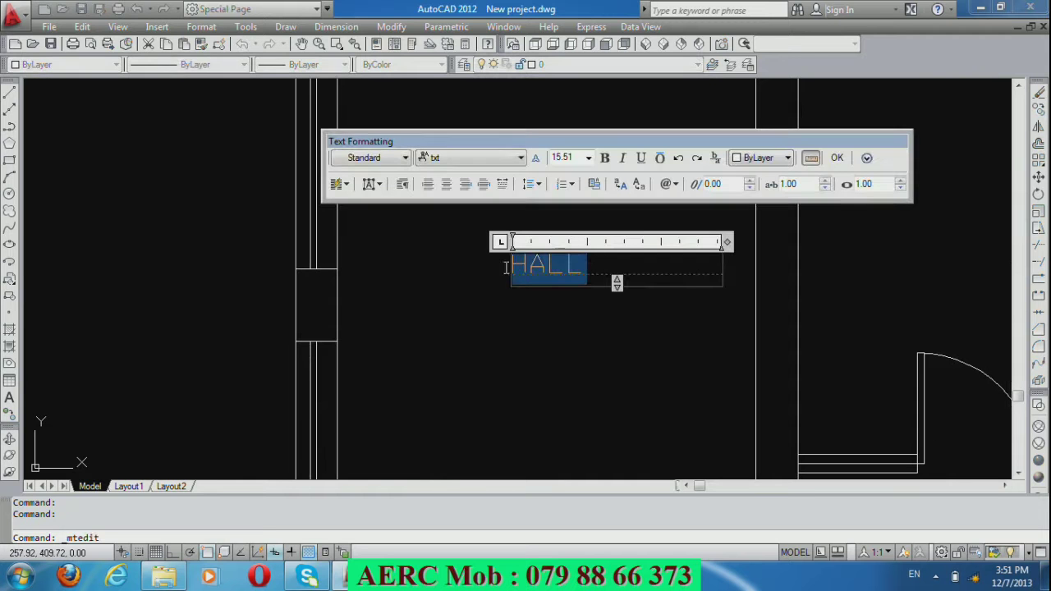
text(DINNING ROOM)
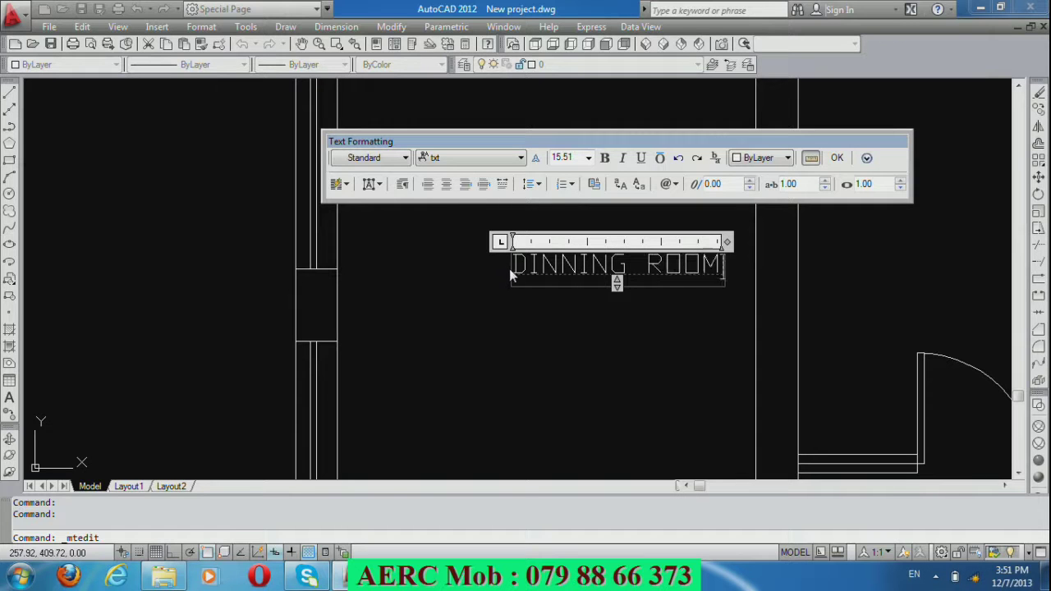
click(510, 320)
text(m)
key(Return)
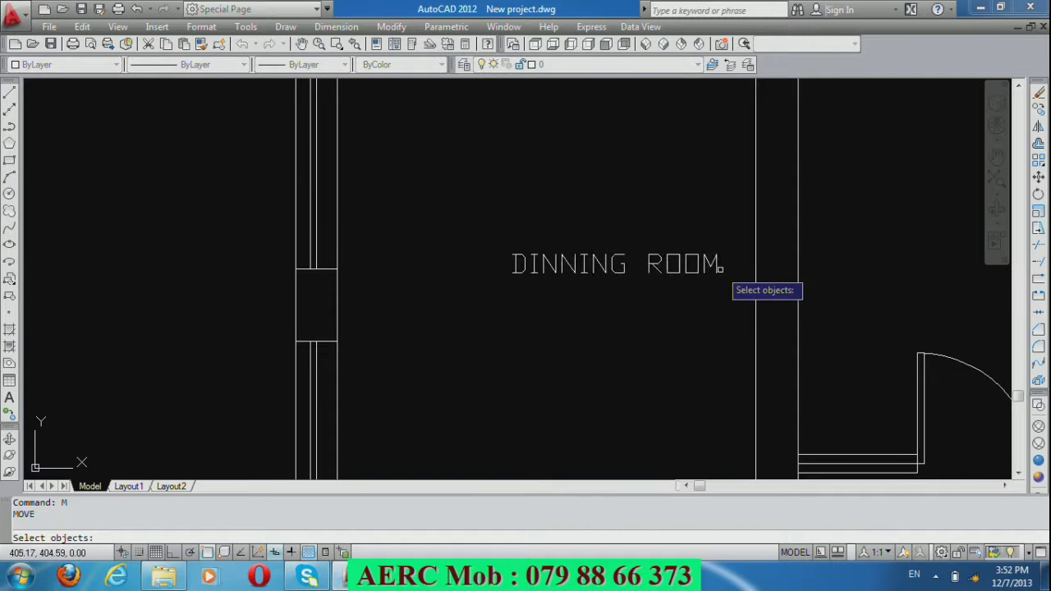
click(720, 267)
key(Return)
click(716, 304)
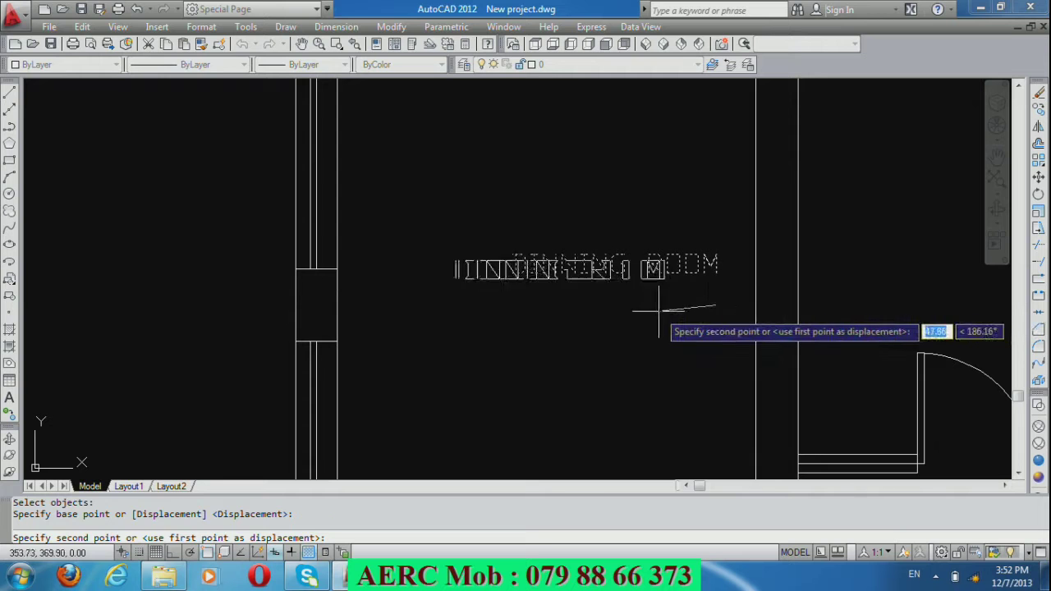
click(605, 304)
Open a small upper-right room's HALL label and select its wording for replacement.
scroll(518, 234, down, 6)
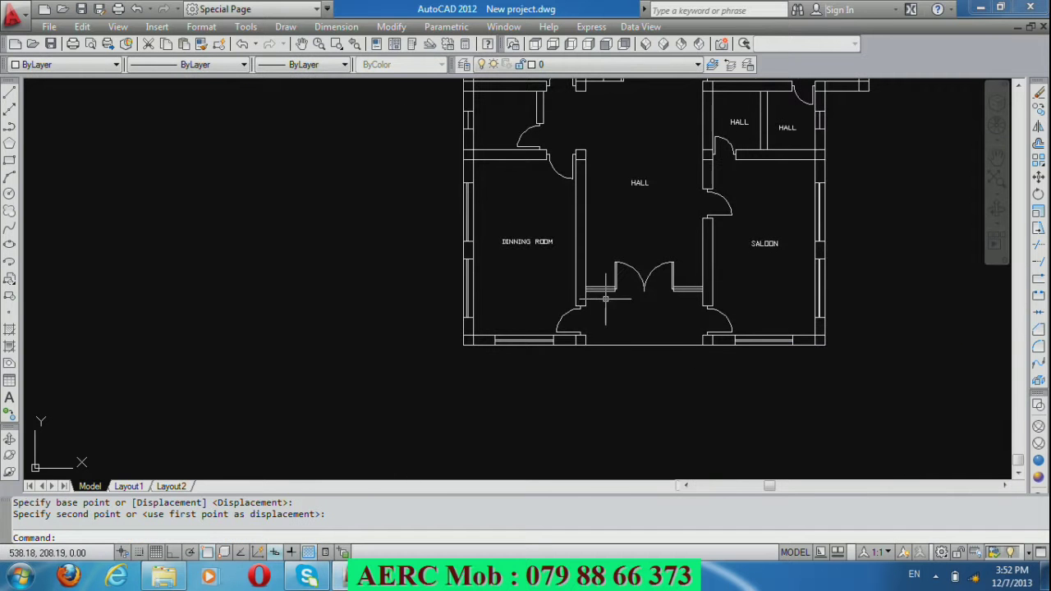
scroll(649, 347, down, 2)
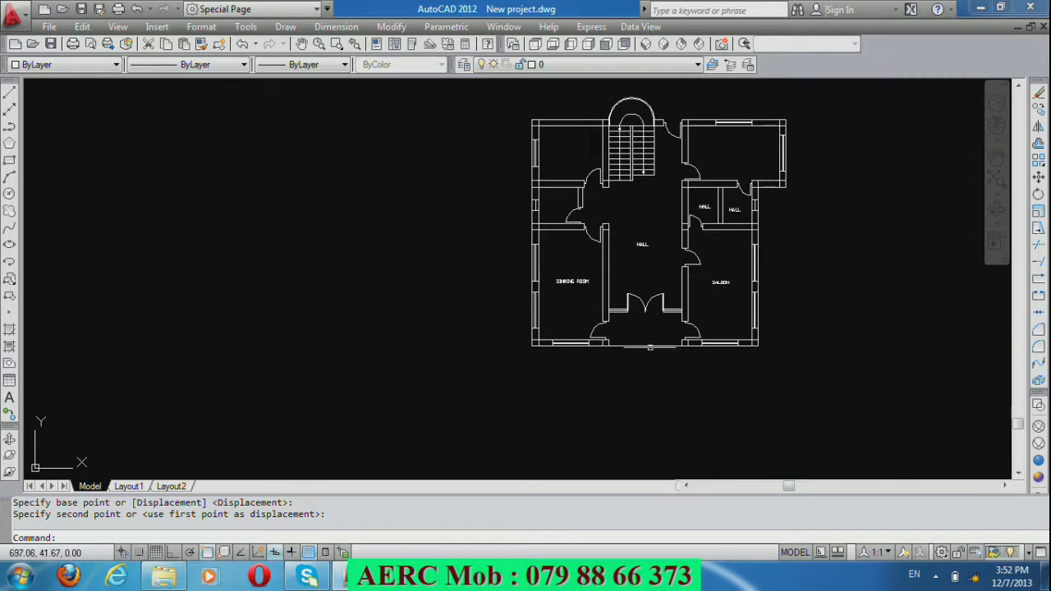
scroll(701, 207, up, 3)
scroll(694, 207, up, 2)
scroll(797, 223, up, 3)
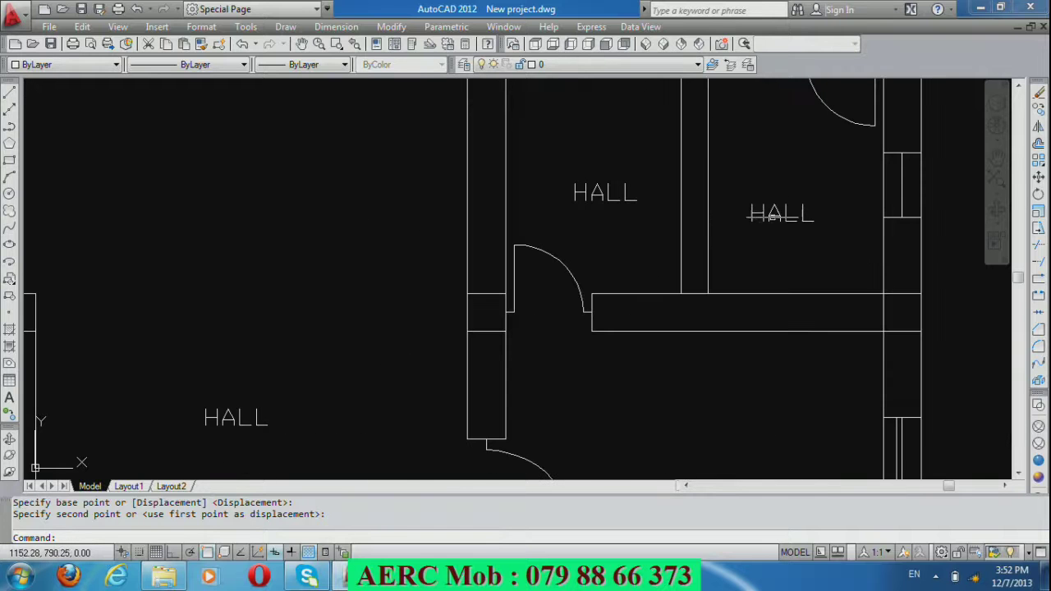
double_click(782, 216)
drag(819, 218, 742, 219)
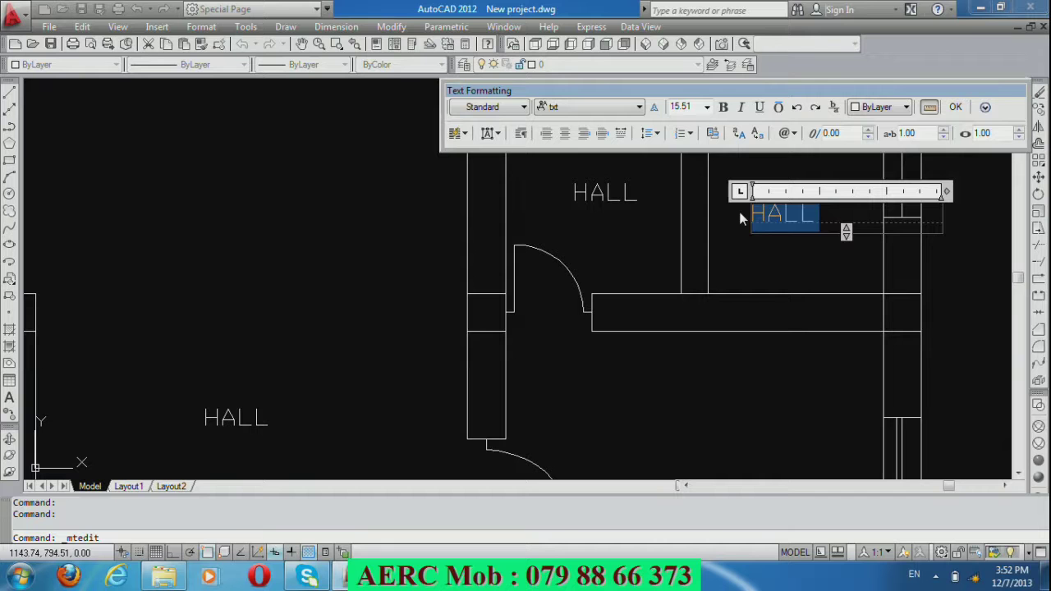
Change the duplicate HALL label to BATH and delete the leftover HALL label.
text(BATH)
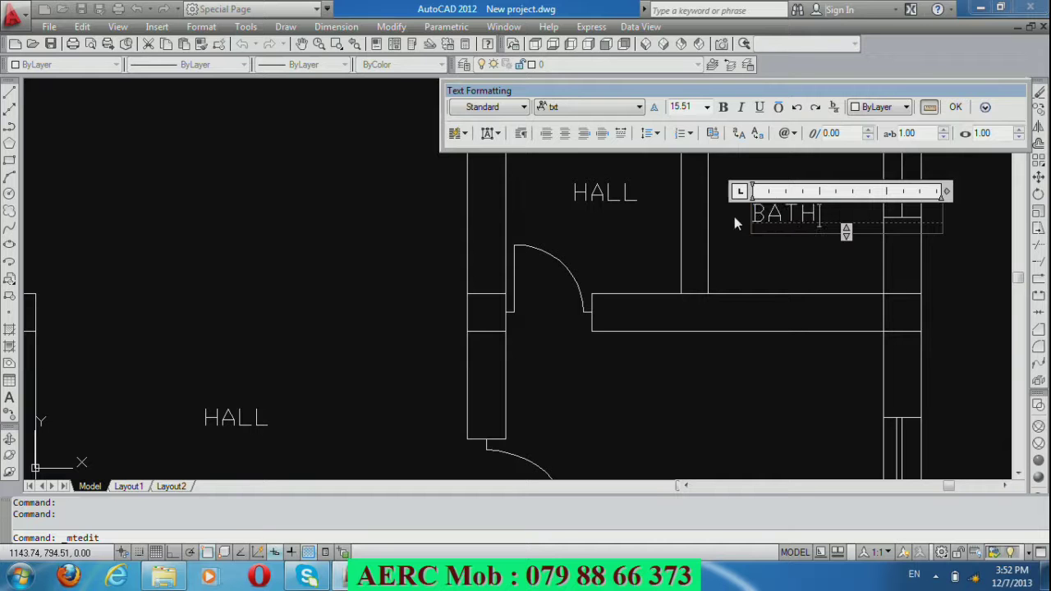
click(742, 218)
click(604, 192)
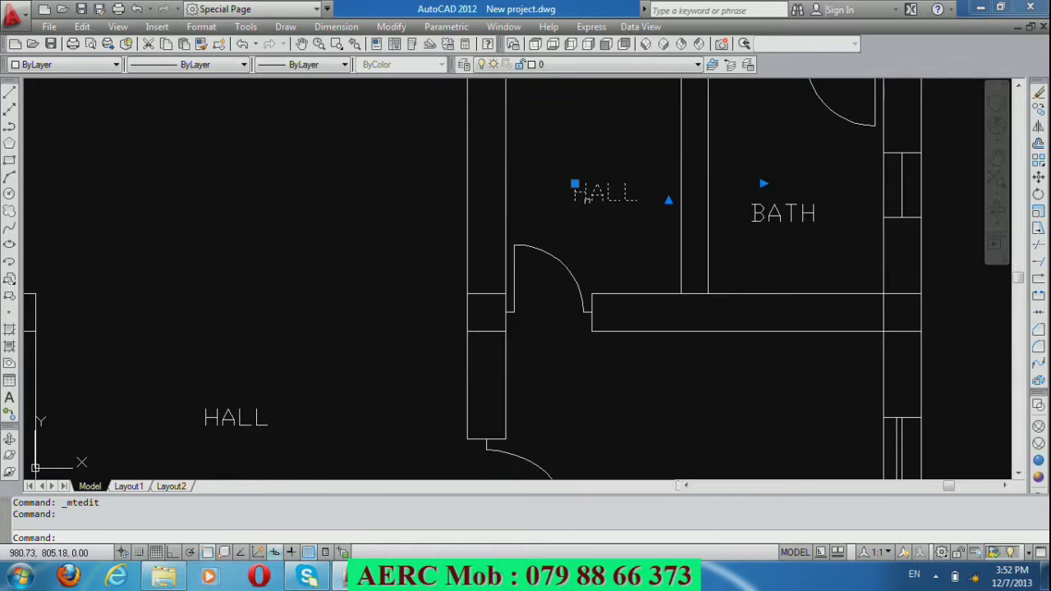
key(Delete)
scroll(584, 205, down, 4)
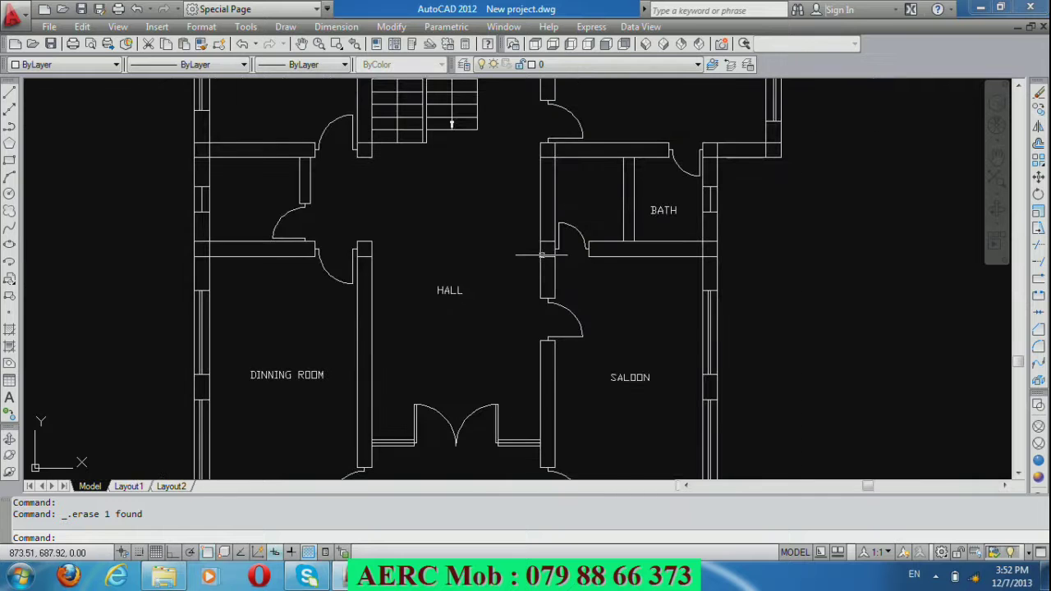
Copy the BATH label into the upper-left small room, undoing one misplaced copy.
text(co)
key(Return)
click(662, 211)
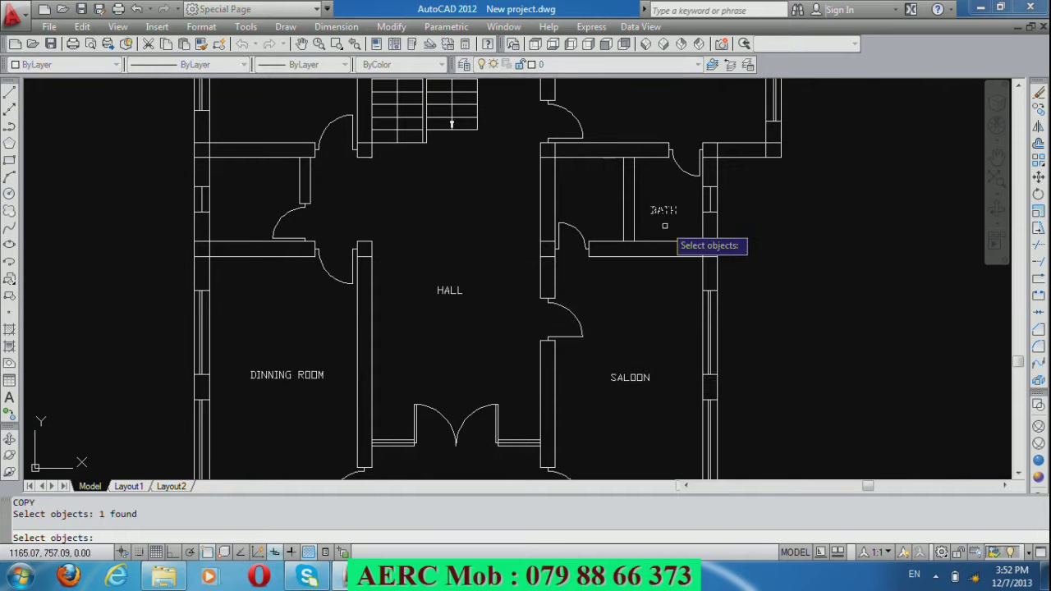
key(Return)
click(668, 229)
click(581, 232)
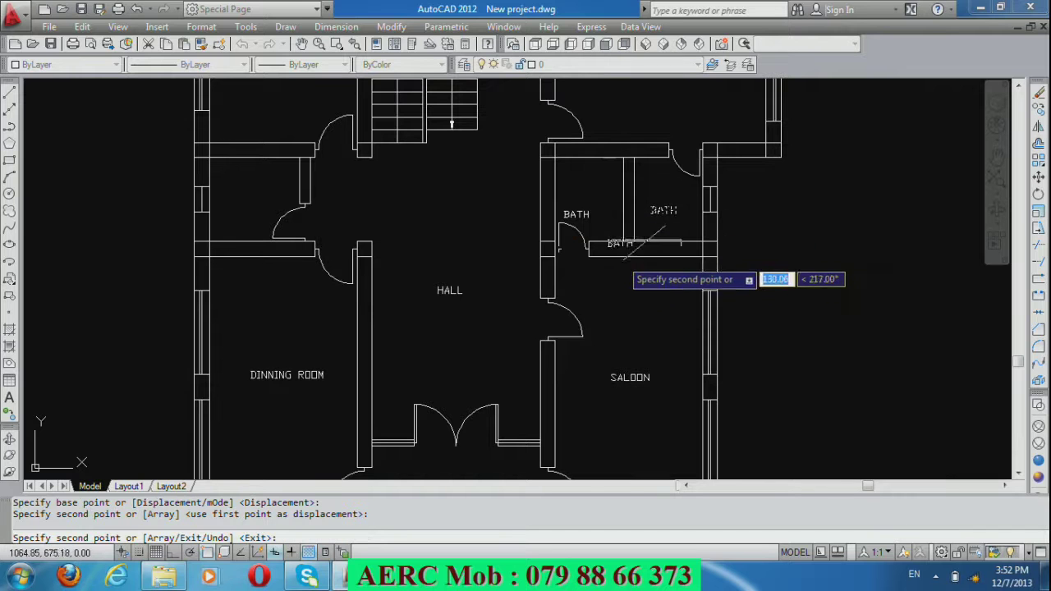
key(ctrl+z)
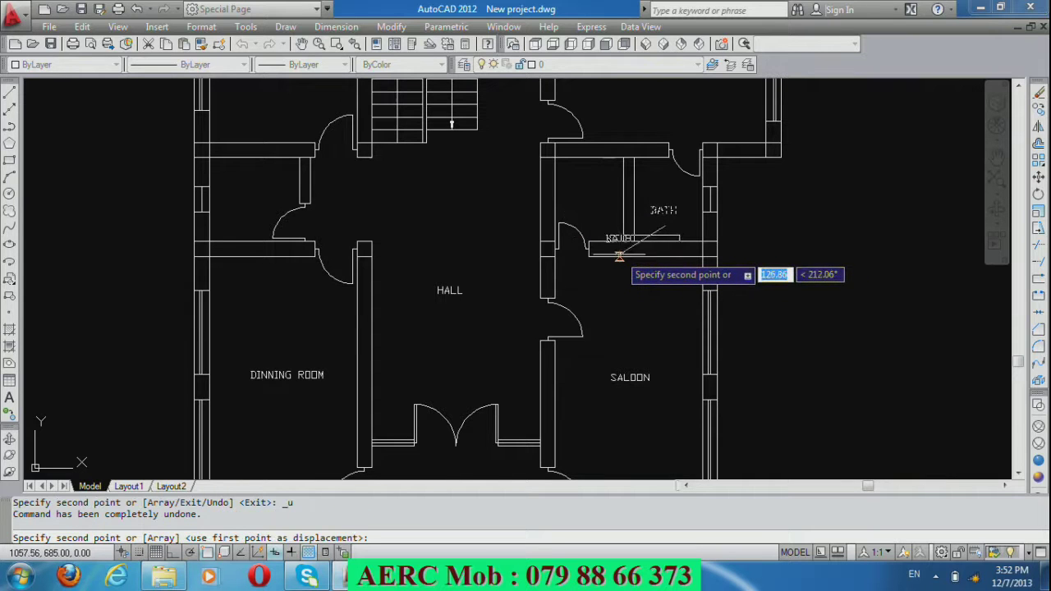
scroll(596, 226, up, 2)
scroll(587, 213, up, 1)
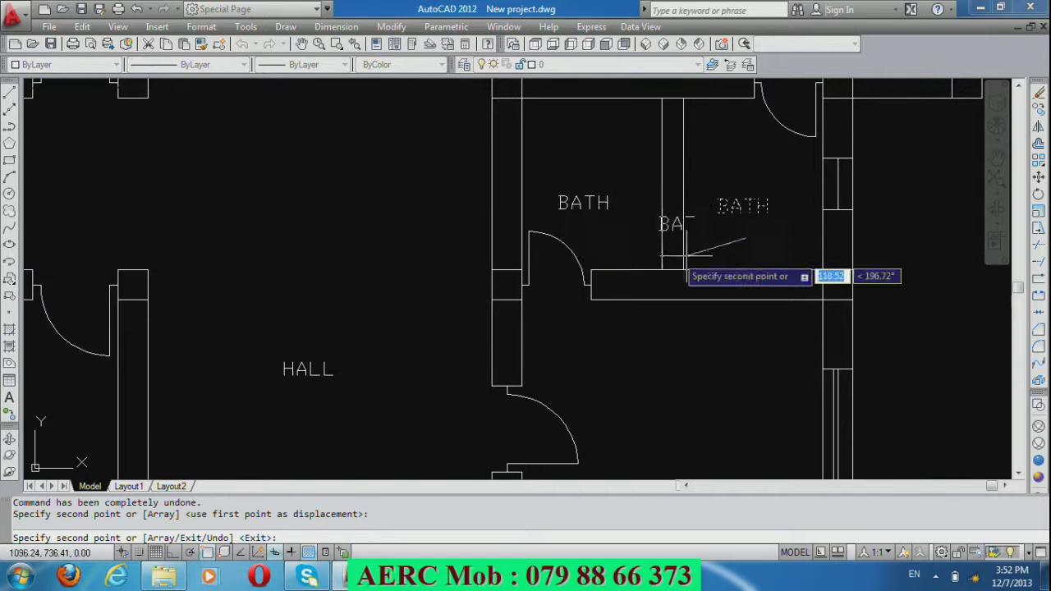
scroll(772, 243, down, 1)
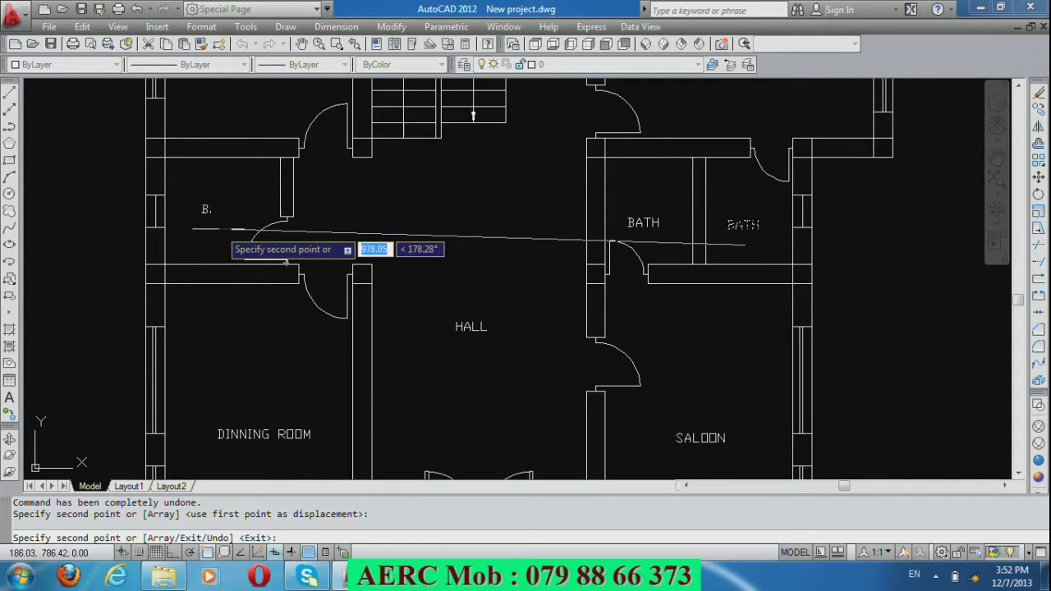
click(212, 228)
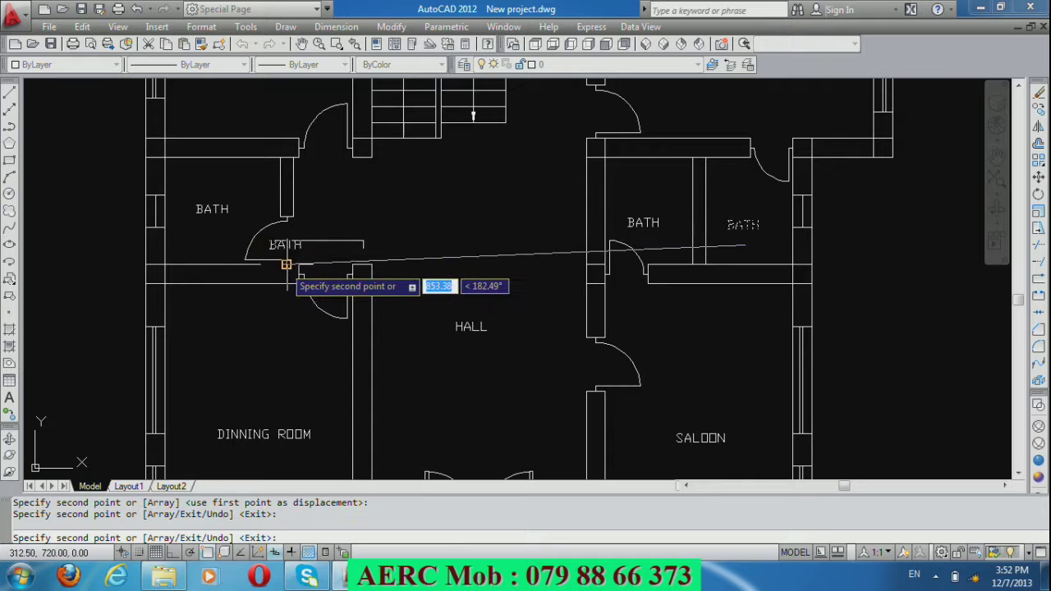
key(Return)
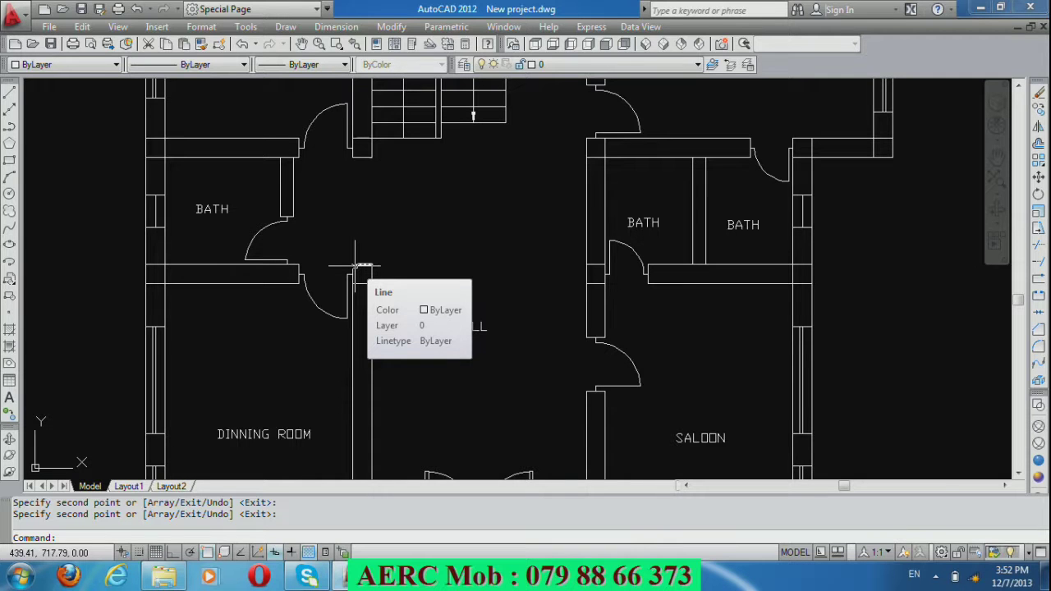
scroll(173, 216, up, 5)
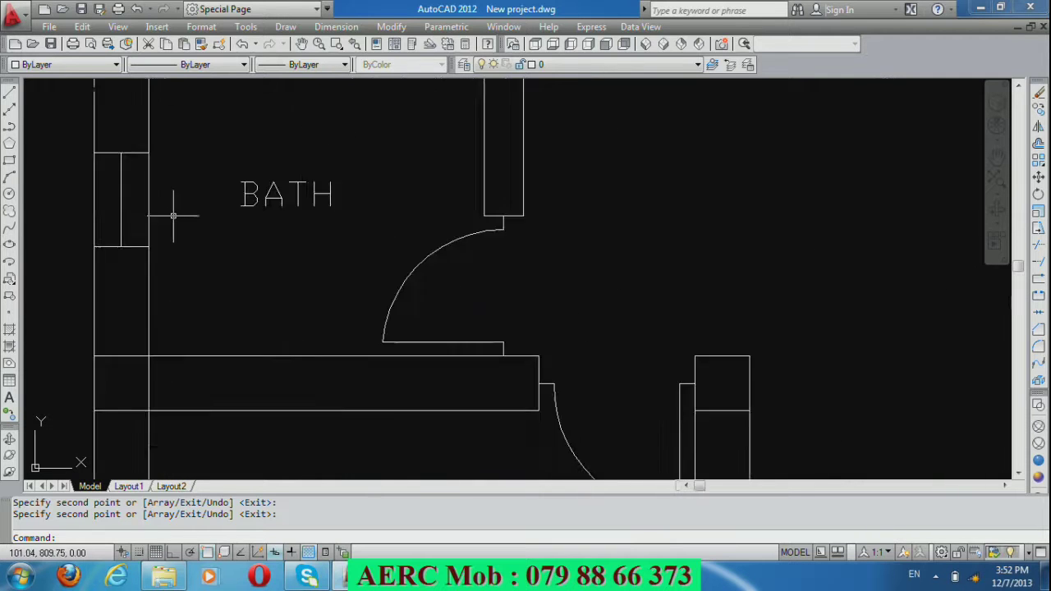
click(271, 194)
Add WC on a second line under the left room's BATH label so it reads BATH WC.
double_click(328, 196)
key(Return)
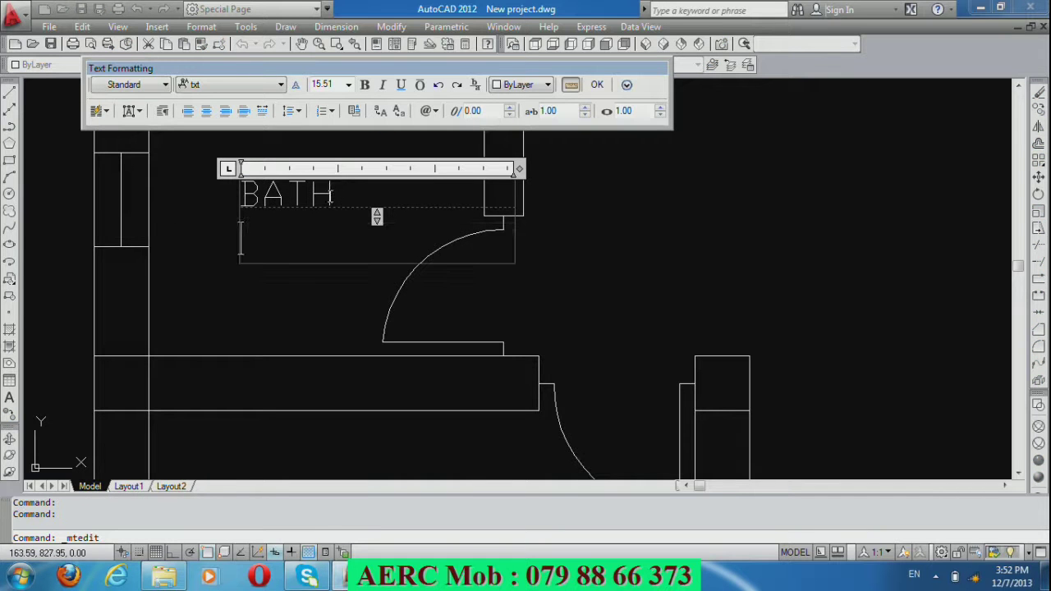
text(WC)
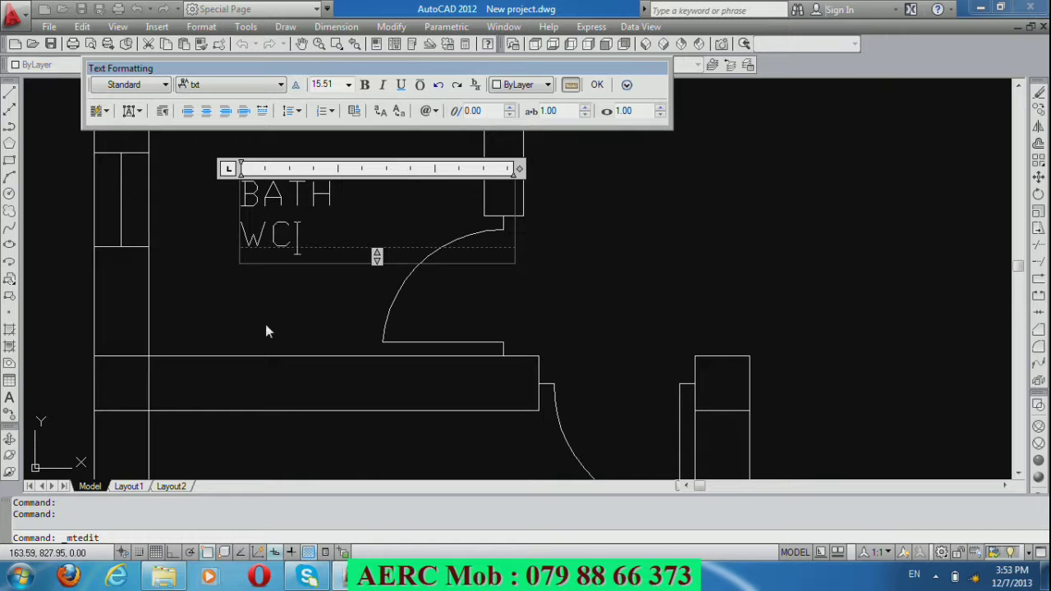
click(265, 331)
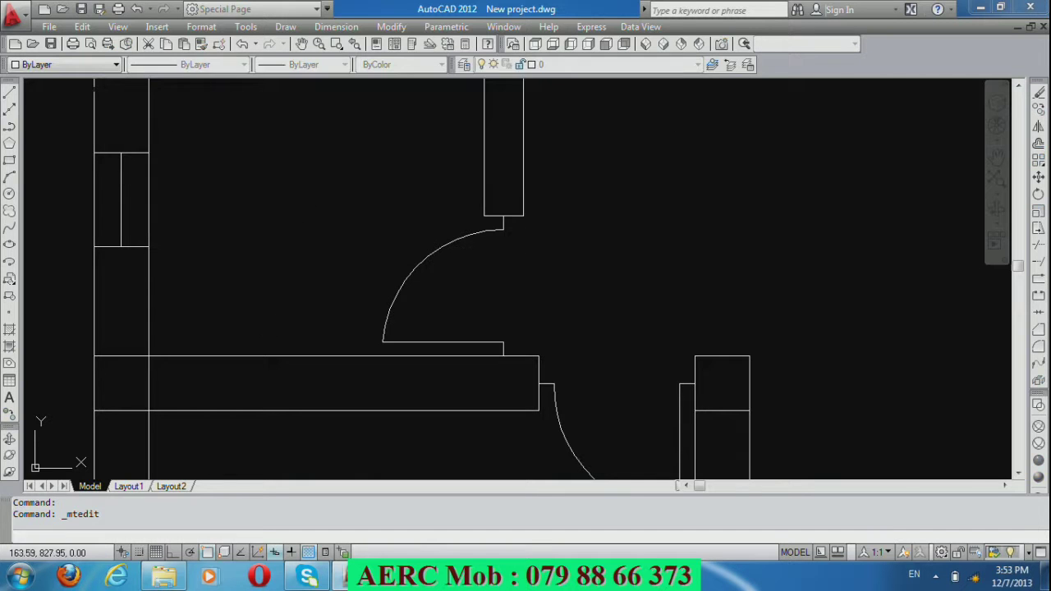
scroll(271, 271, down, 4)
scroll(271, 271, down, 2)
scroll(271, 271, down, 2)
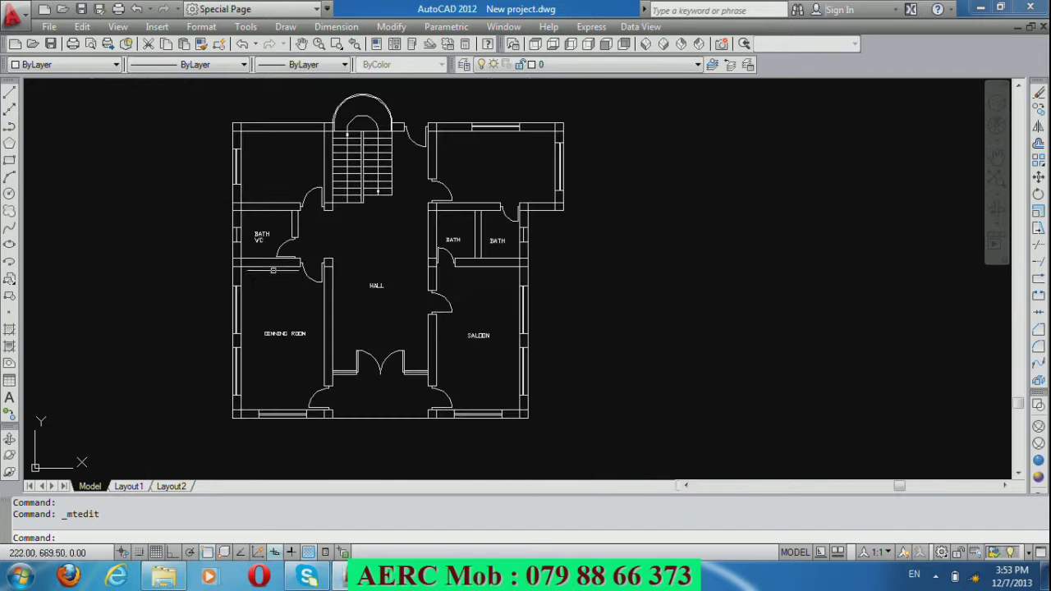
scroll(257, 201, up, 4)
scroll(258, 198, down, 2)
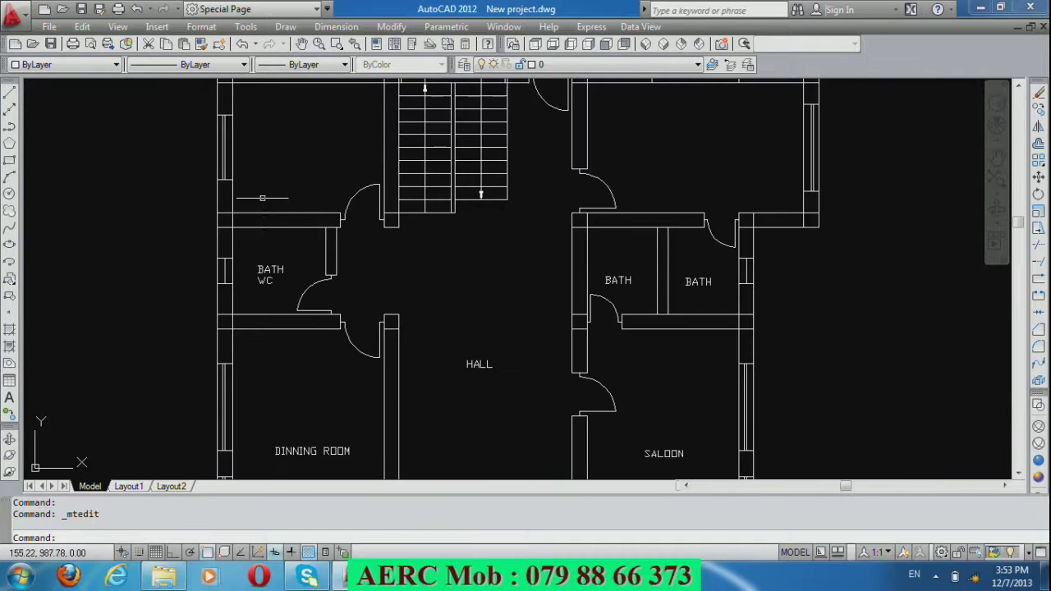
scroll(312, 261, down, 4)
scroll(243, 303, up, 4)
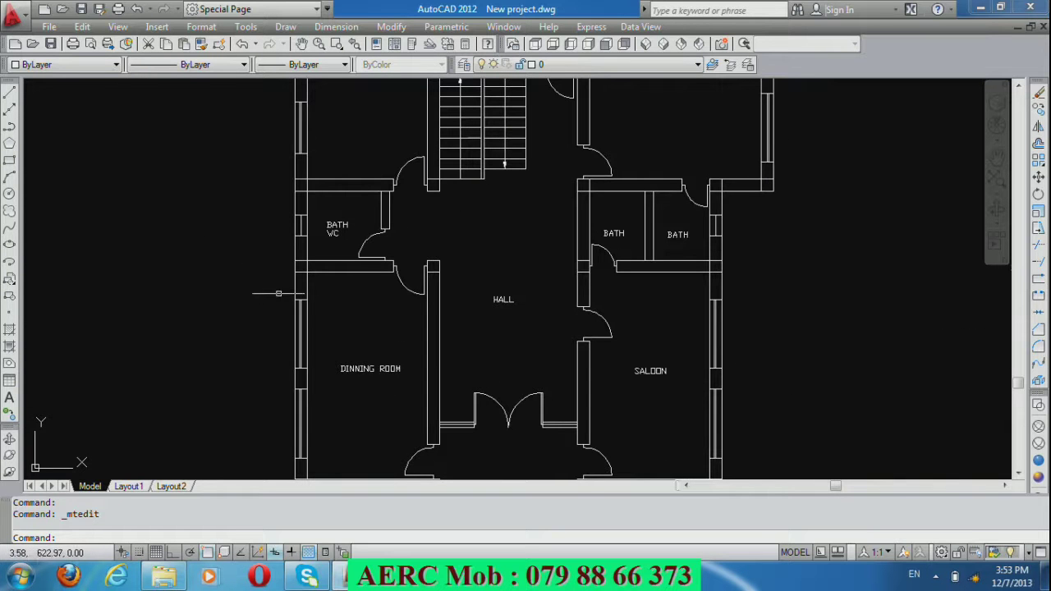
scroll(354, 323, down, 3)
scroll(355, 323, up, 2)
scroll(329, 366, up, 2)
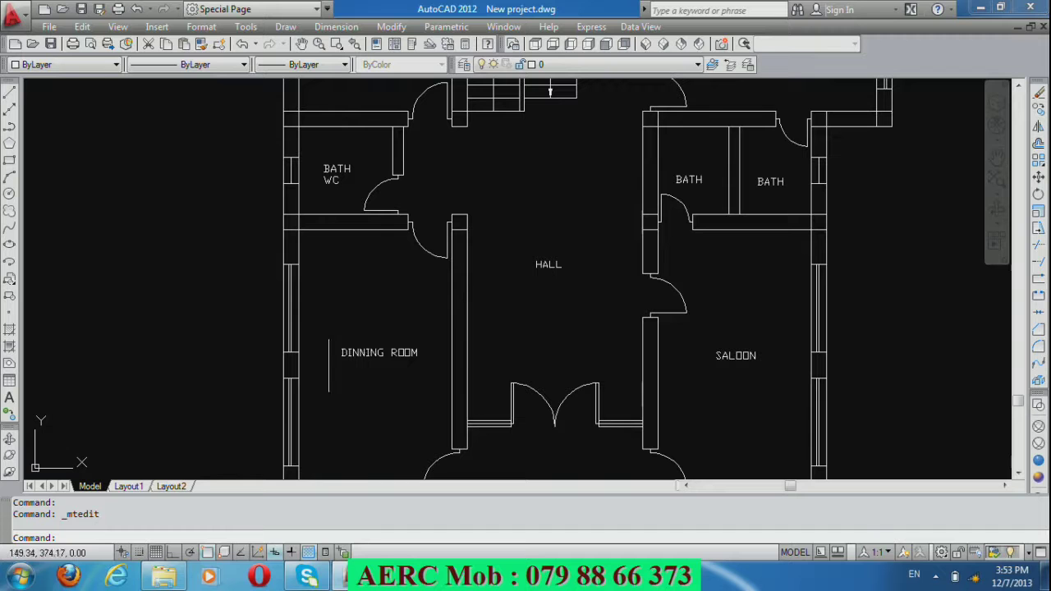
scroll(357, 362, down, 2)
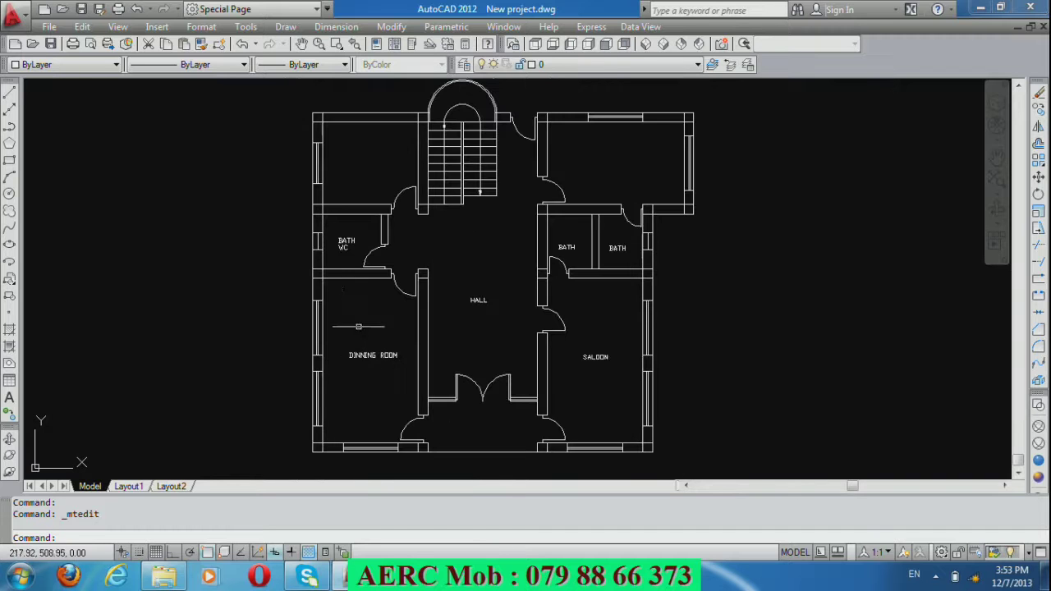
scroll(303, 186, up, 3)
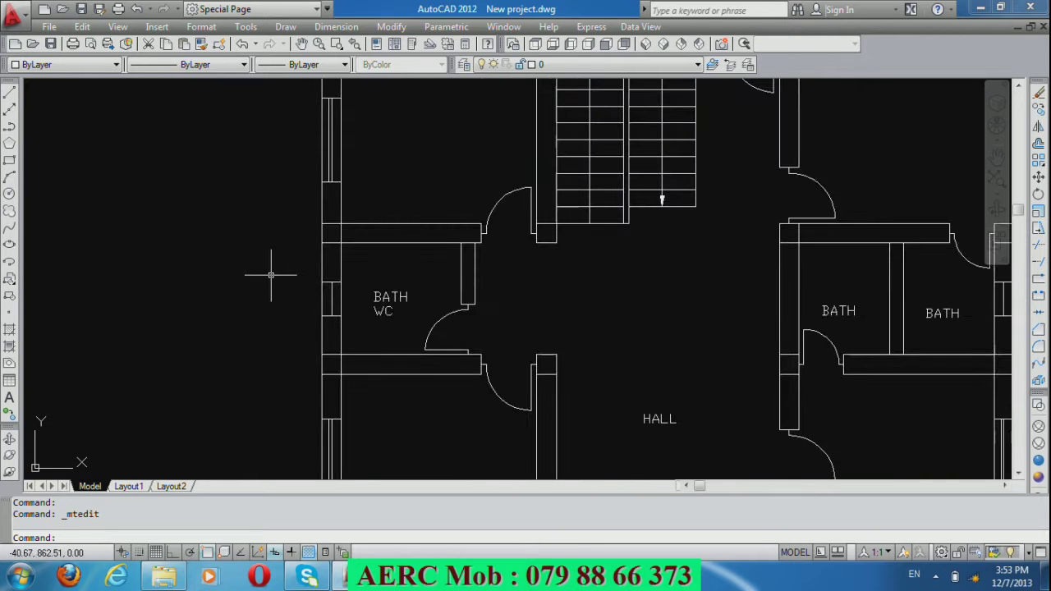
Copy the BATH WC label into the upper-left room and change it to KITCHEN.
text(Co)
key(Return)
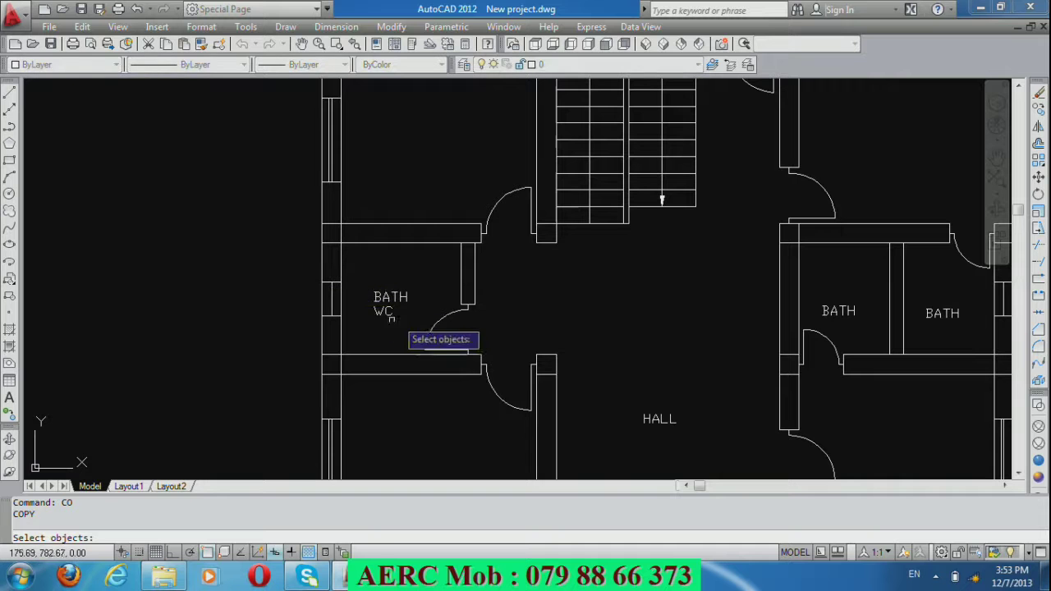
click(391, 316)
key(Return)
click(378, 308)
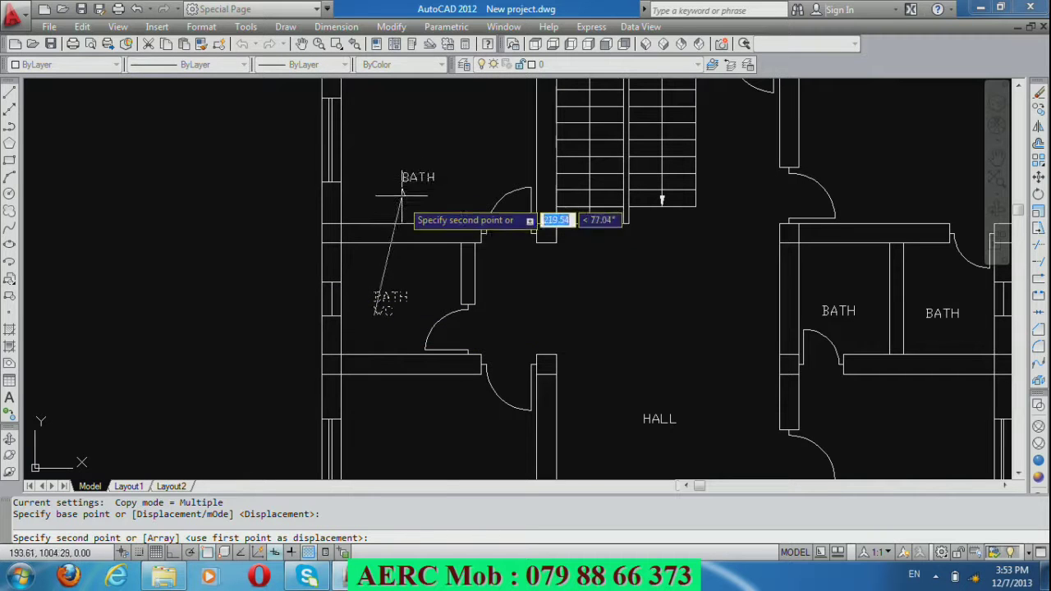
click(404, 127)
scroll(386, 296, down, 5)
scroll(349, 224, up, 4)
scroll(348, 224, up, 2)
key(Return)
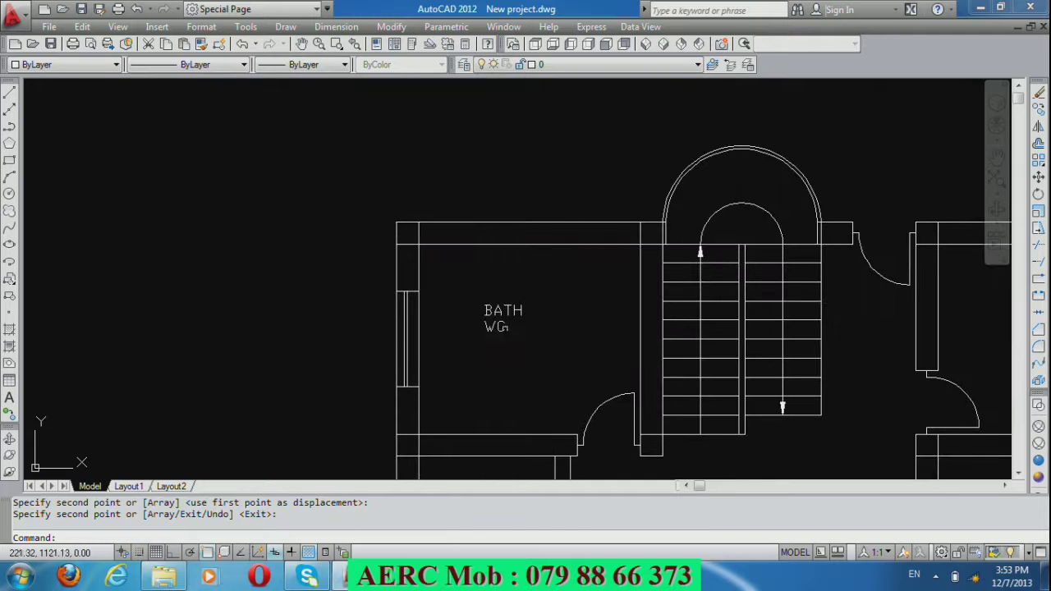
double_click(488, 310)
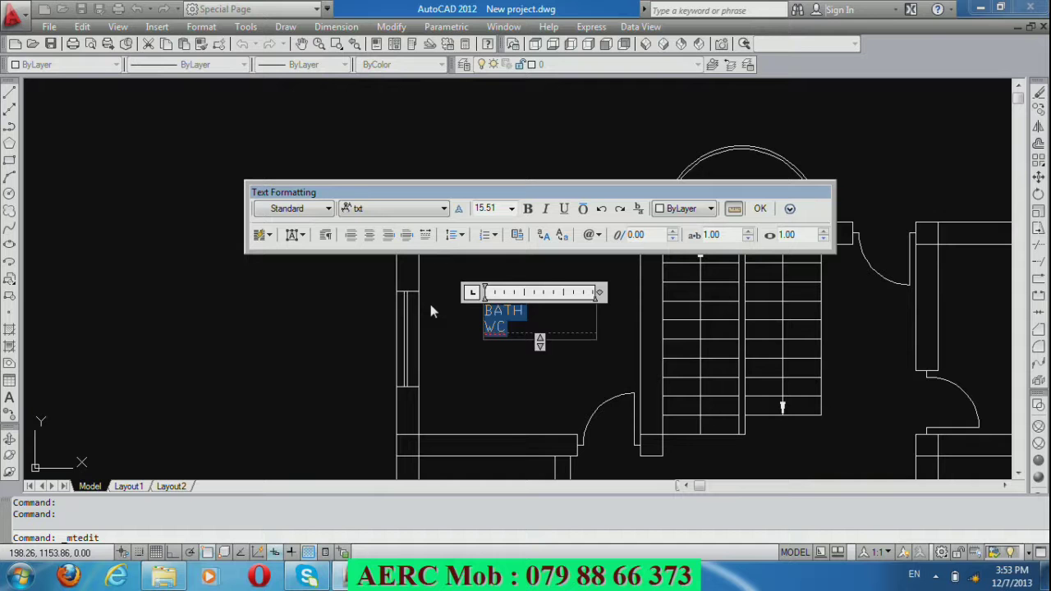
text(KITCH)
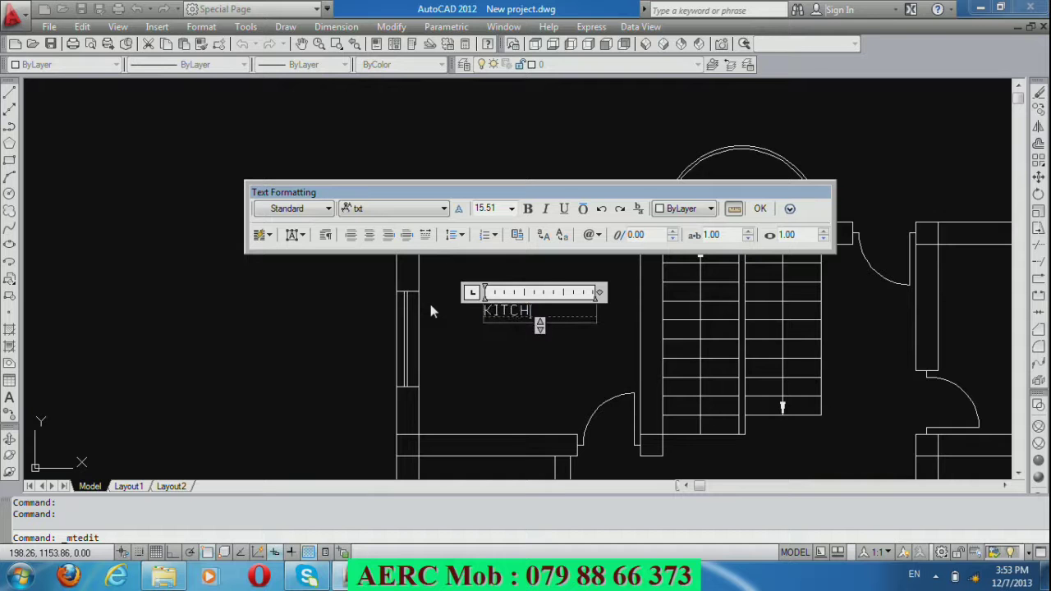
text(EN)
click(443, 321)
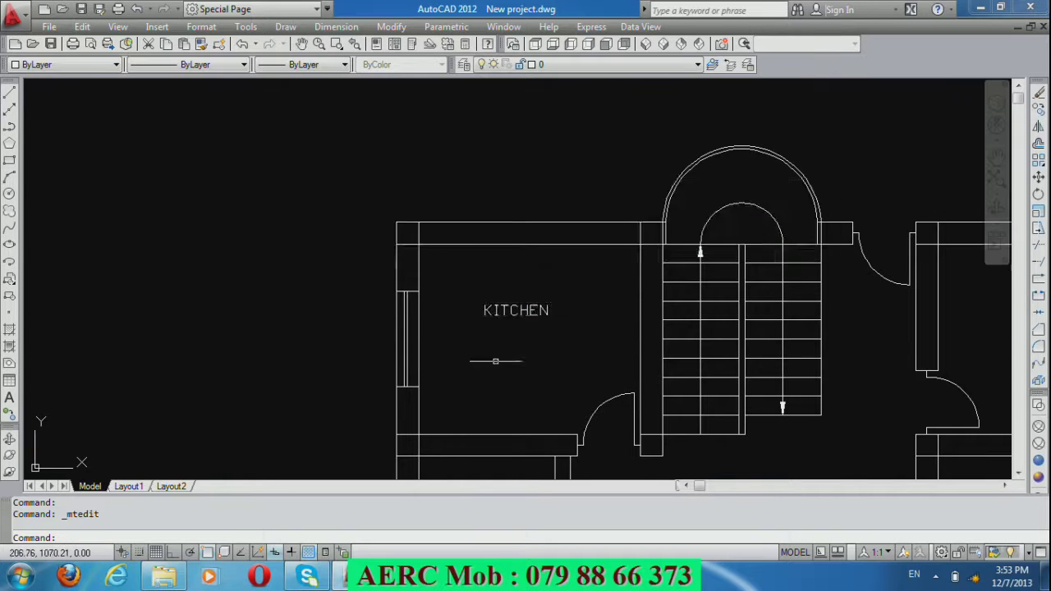
scroll(456, 294, down, 4)
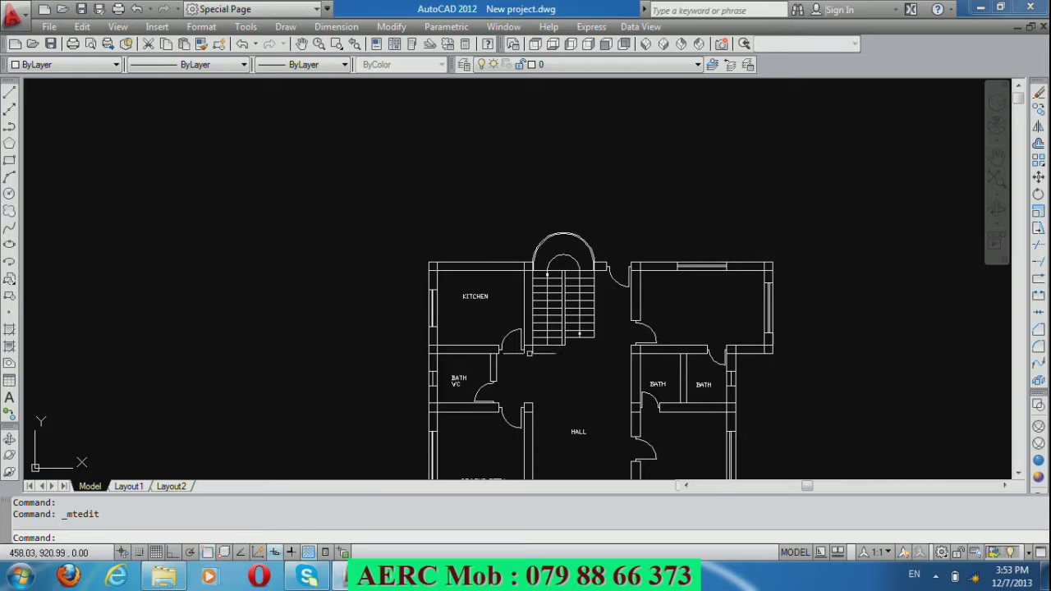
Copy the KITCHEN label into the upper-right room and change it to BED.
text(CO)
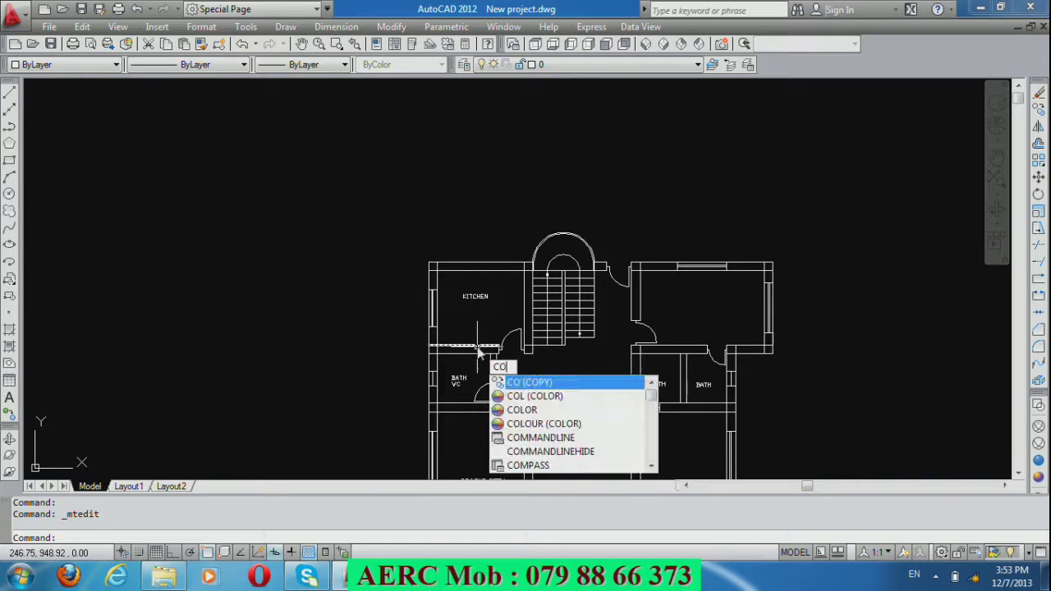
key(Return)
key(Return)
click(473, 296)
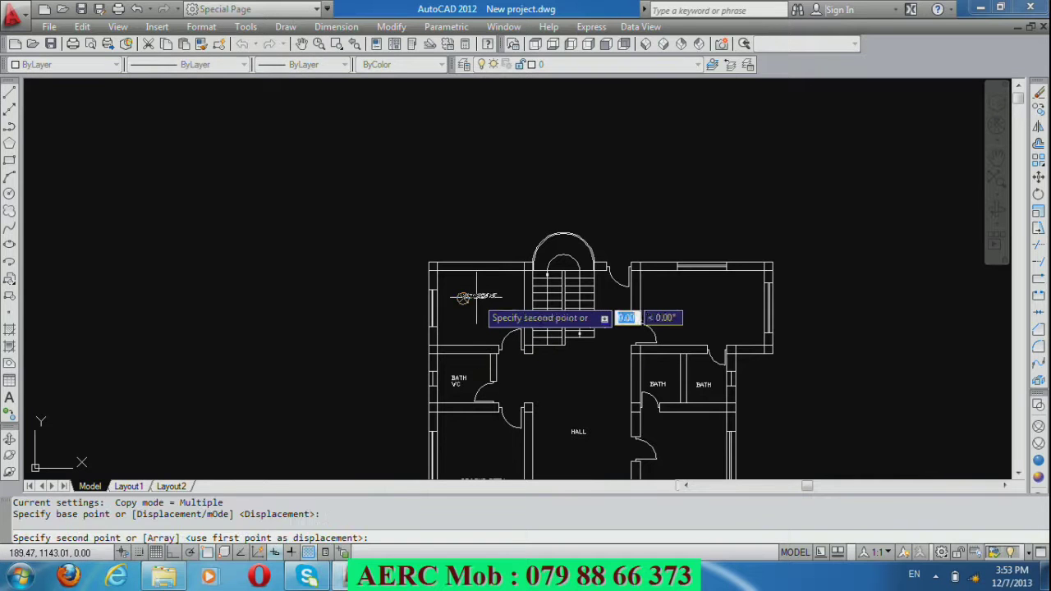
click(704, 328)
key(Return)
scroll(684, 320, up, 3)
scroll(723, 296, up, 1)
scroll(735, 271, up, 3)
double_click(736, 248)
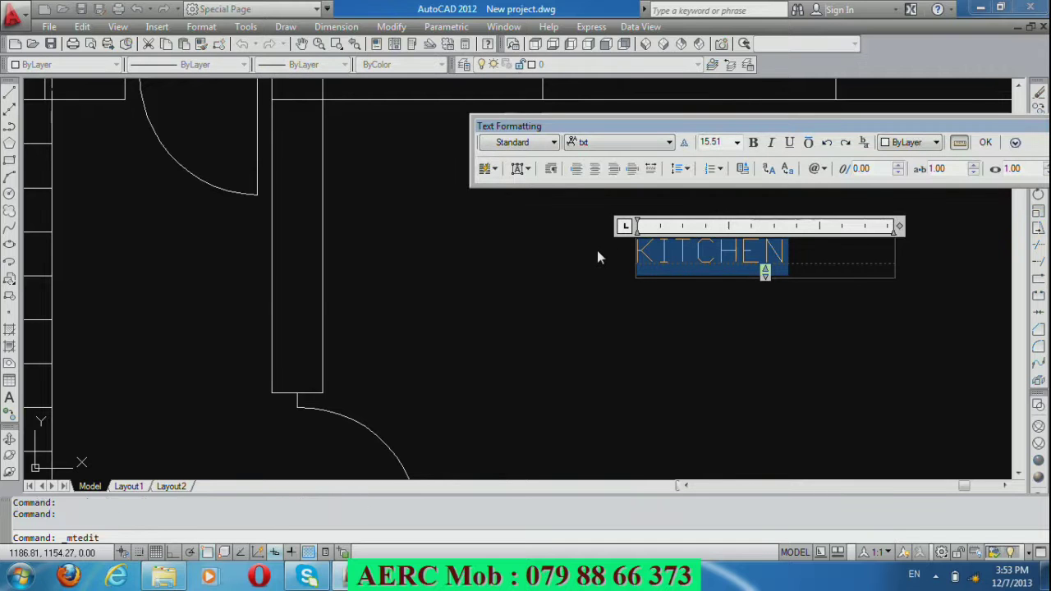
text(BED)
click(611, 286)
scroll(629, 239, down, 4)
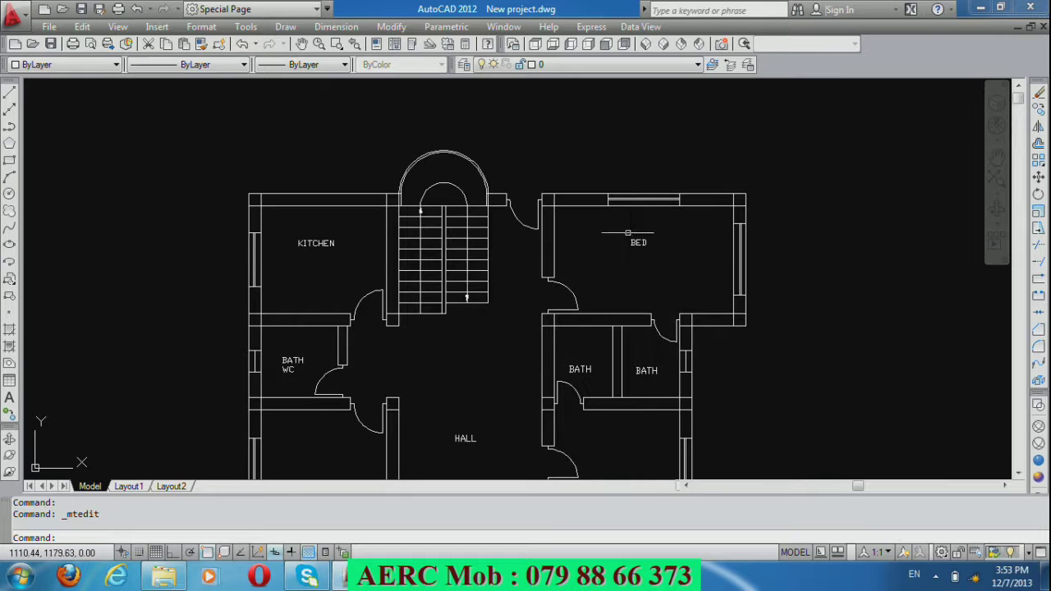
Place three BED label copies: near the bottom wall, the top window and the right window.
scroll(628, 233, up, 3)
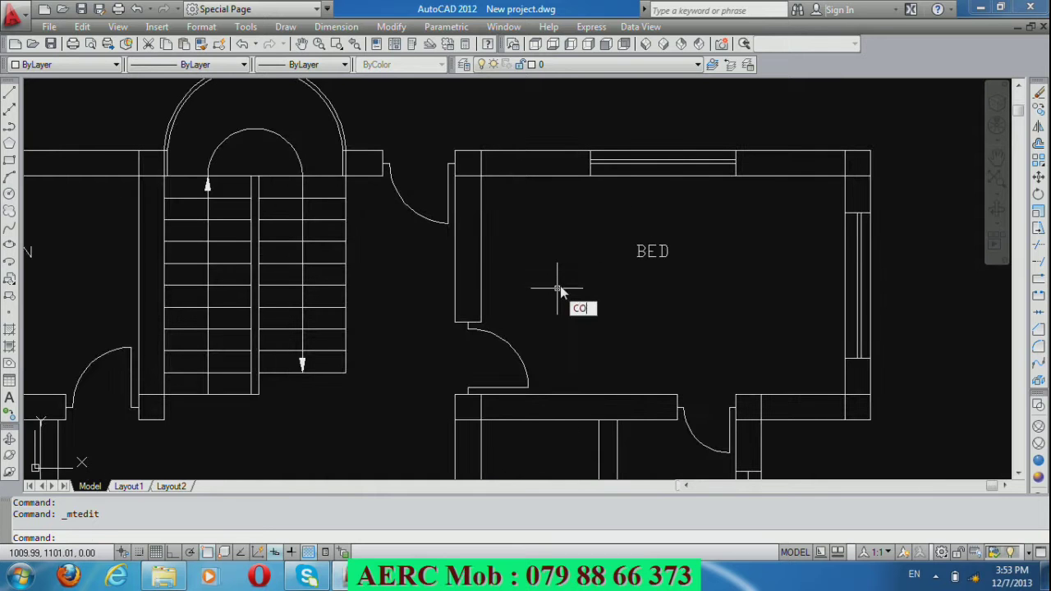
key(Return)
click(698, 258)
click(631, 250)
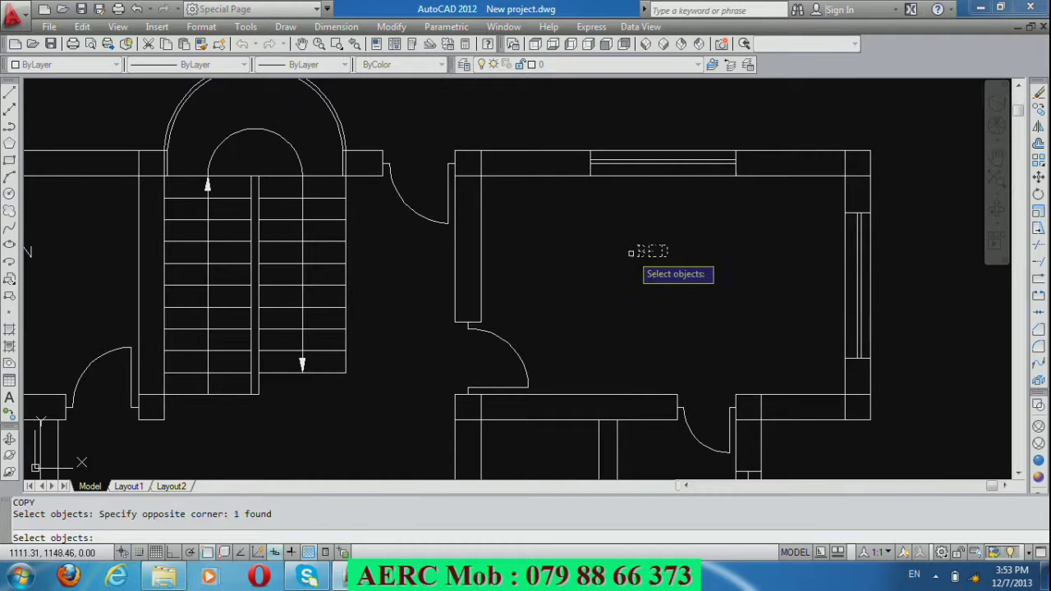
key(Return)
click(636, 250)
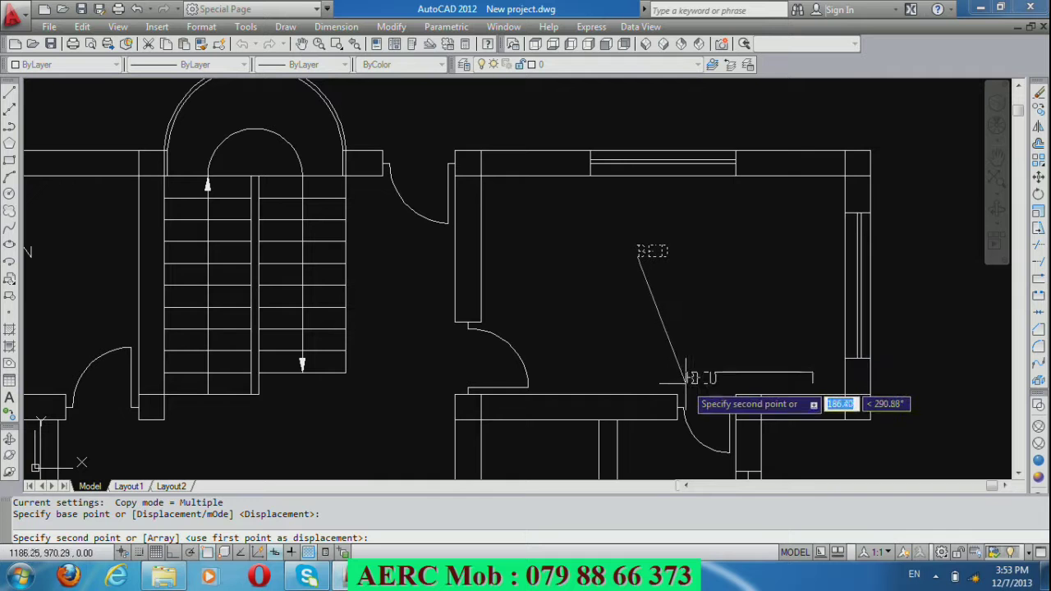
click(689, 377)
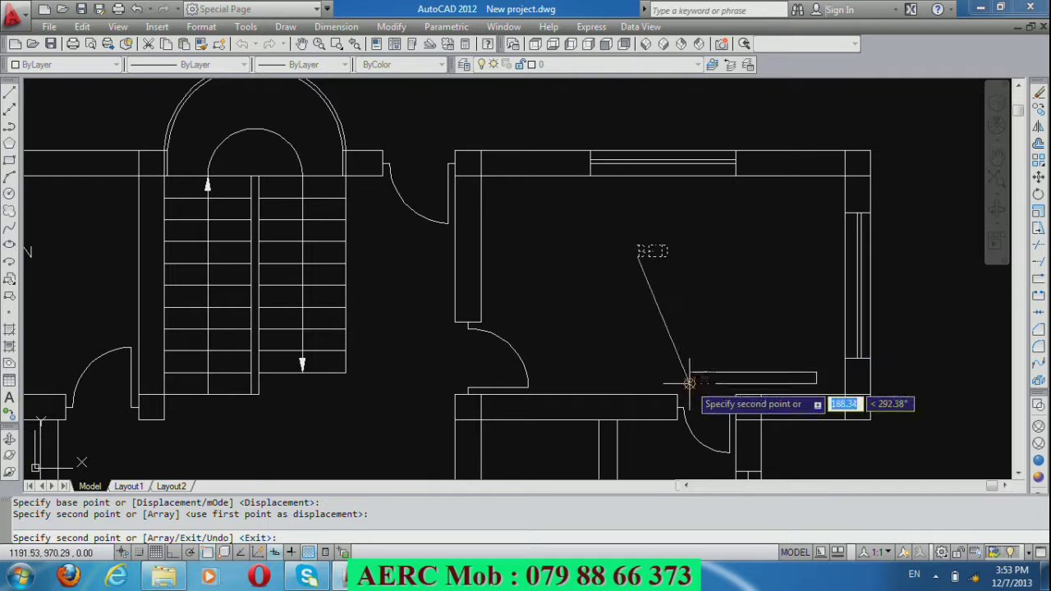
click(650, 191)
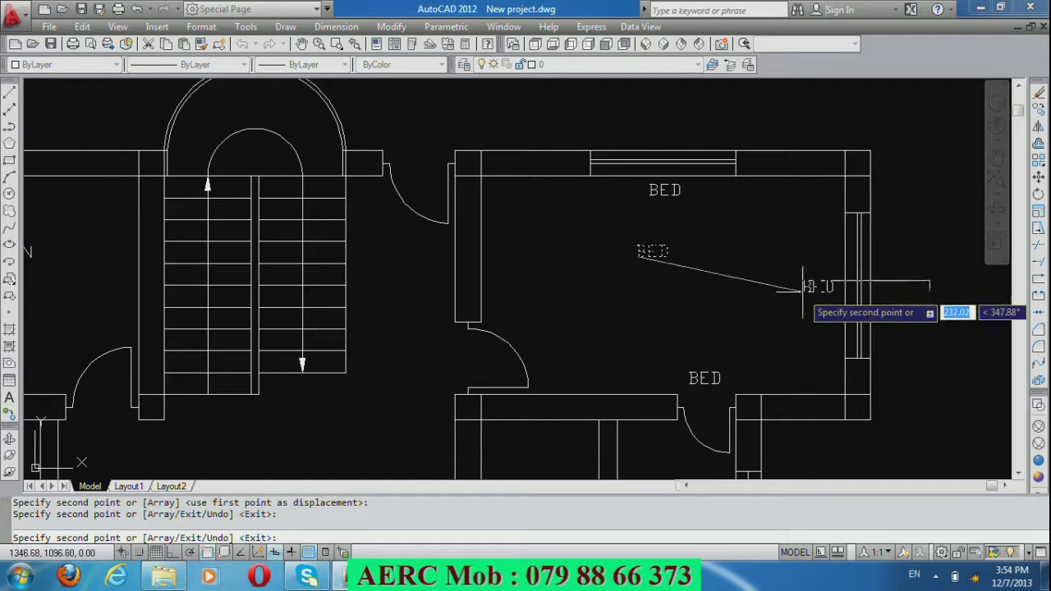
click(804, 285)
key(Return)
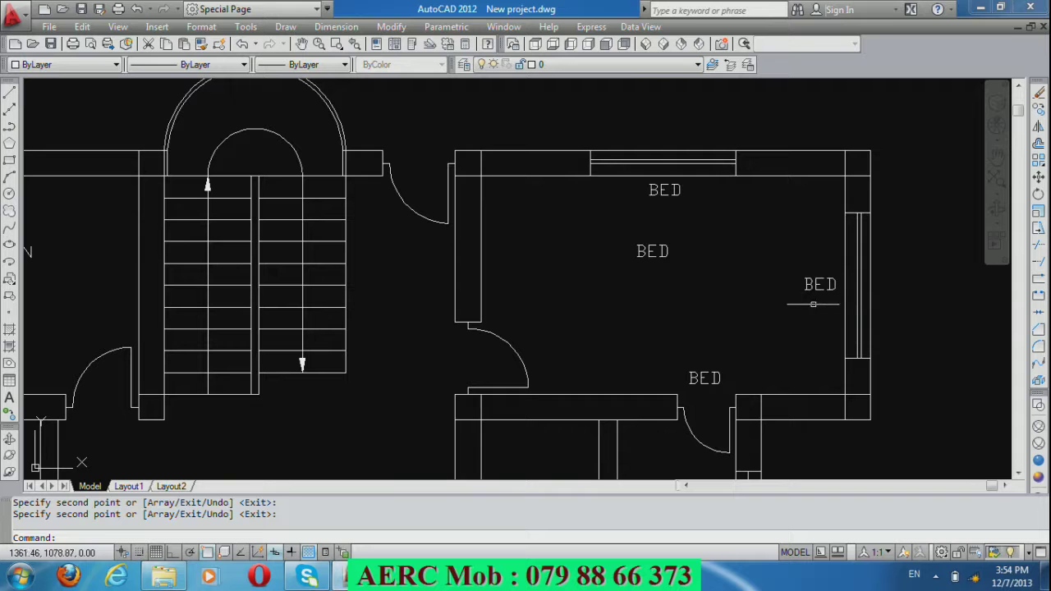
Change the copies at the bedroom's right and top windows to W1.
double_click(818, 286)
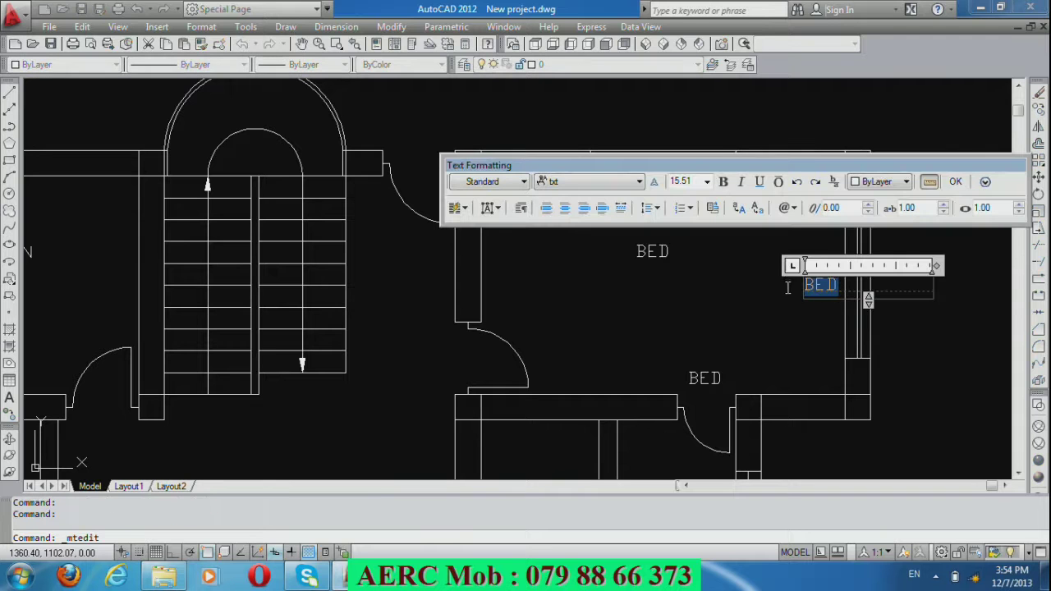
text(W)
text(1)
click(801, 329)
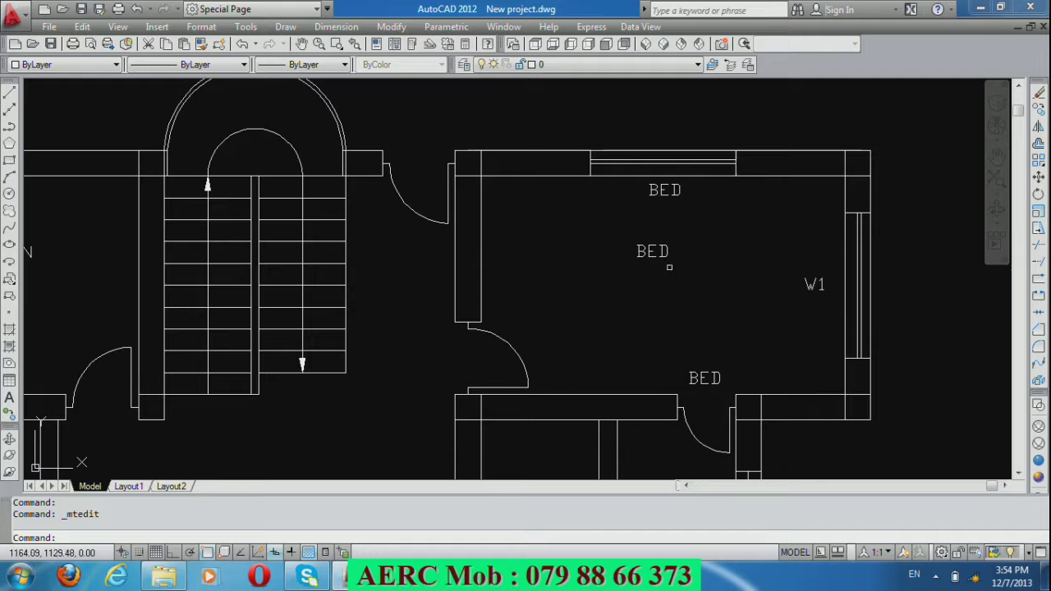
double_click(667, 192)
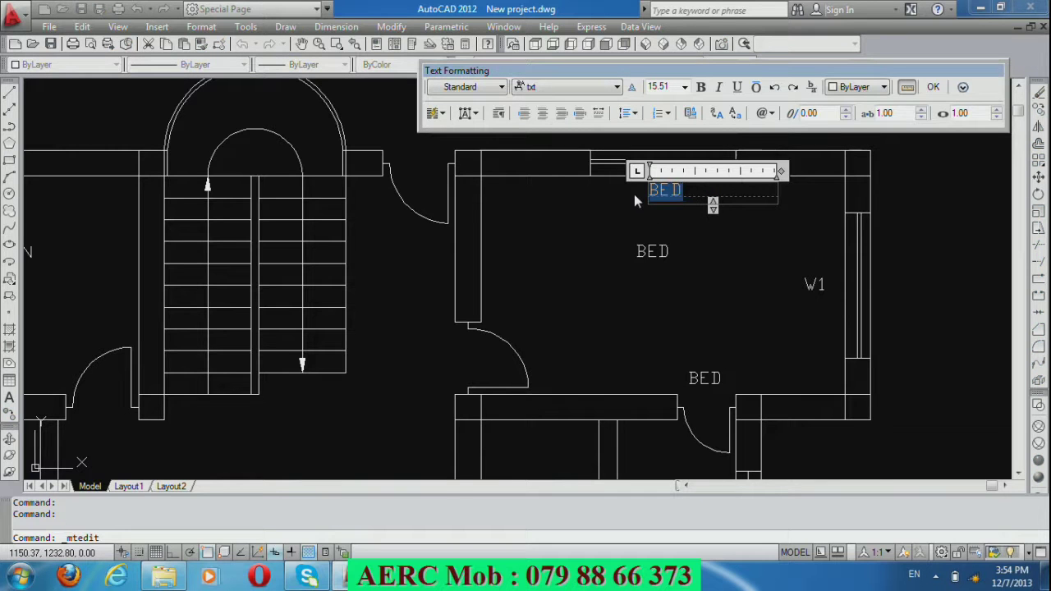
text(W1)
click(635, 192)
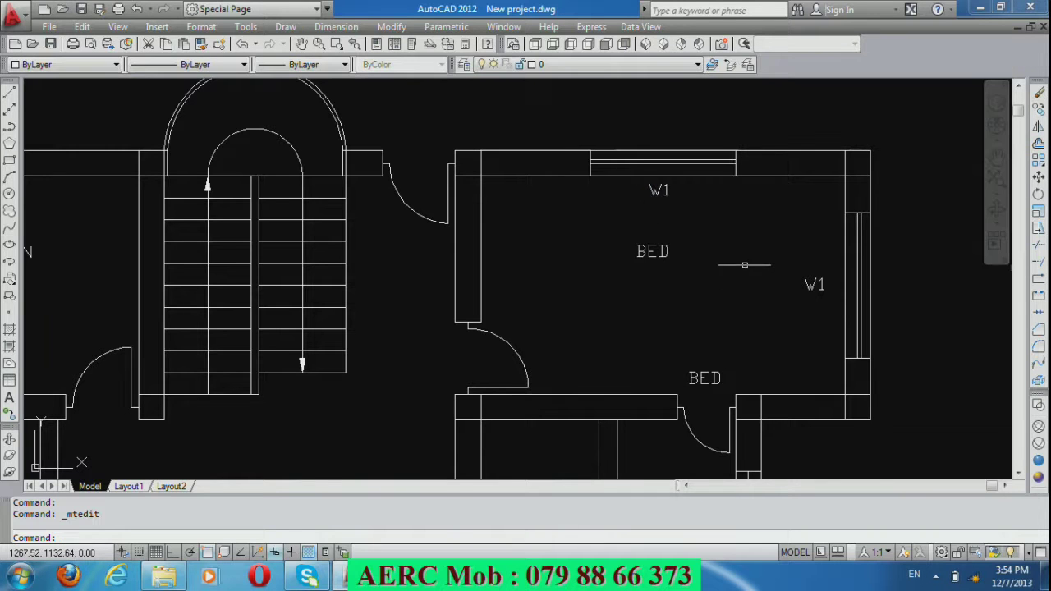
scroll(744, 262, down, 2)
Copy the W1 tag to the dining room's upper, lower and bottom-wall windows.
text(O)
key(Return)
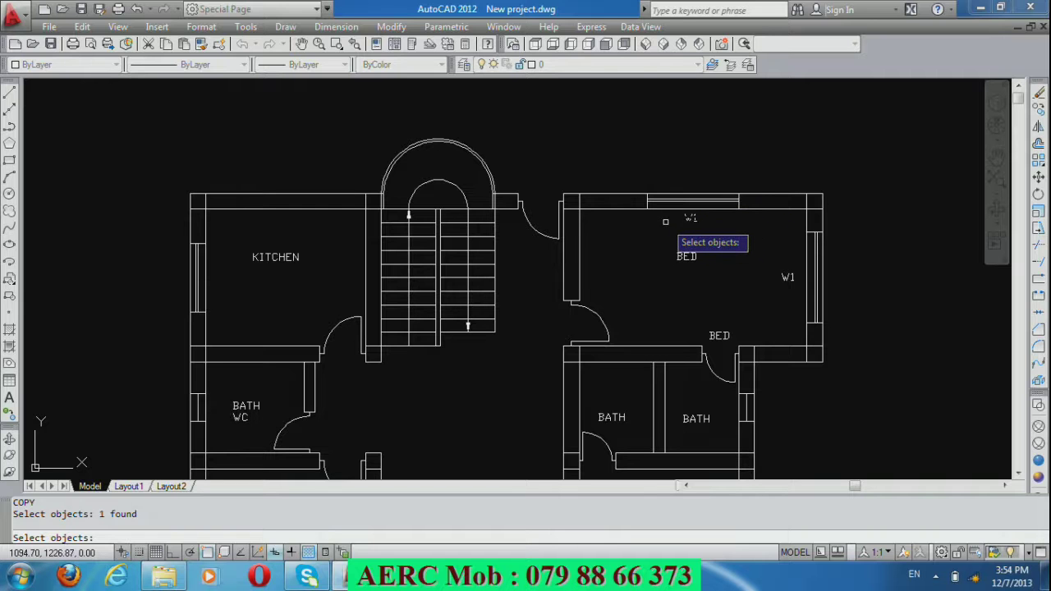
key(Return)
click(687, 215)
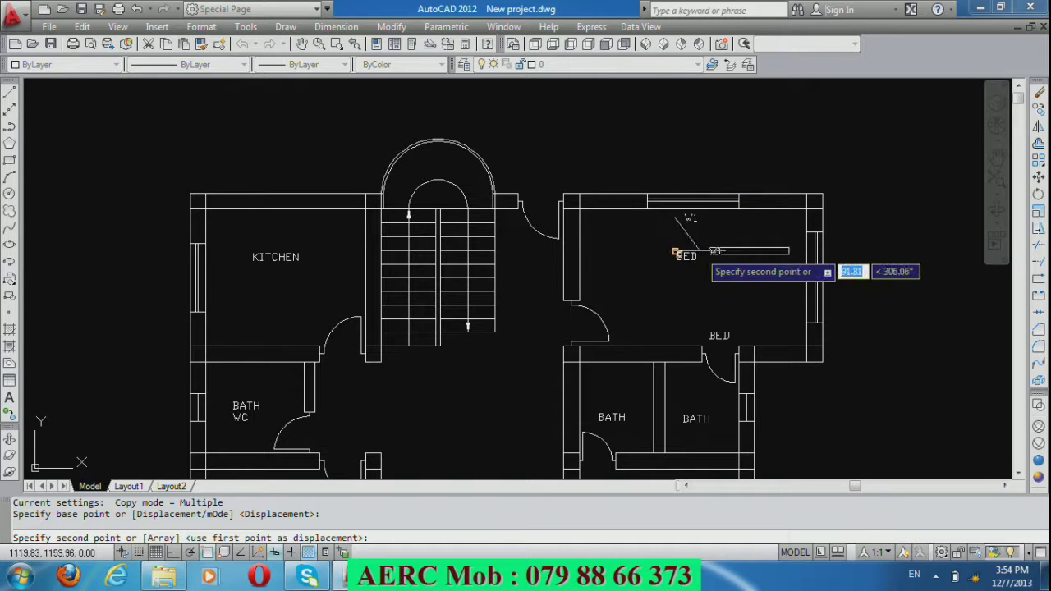
scroll(699, 252, down, 4)
scroll(508, 335, up, 1)
scroll(506, 345, up, 3)
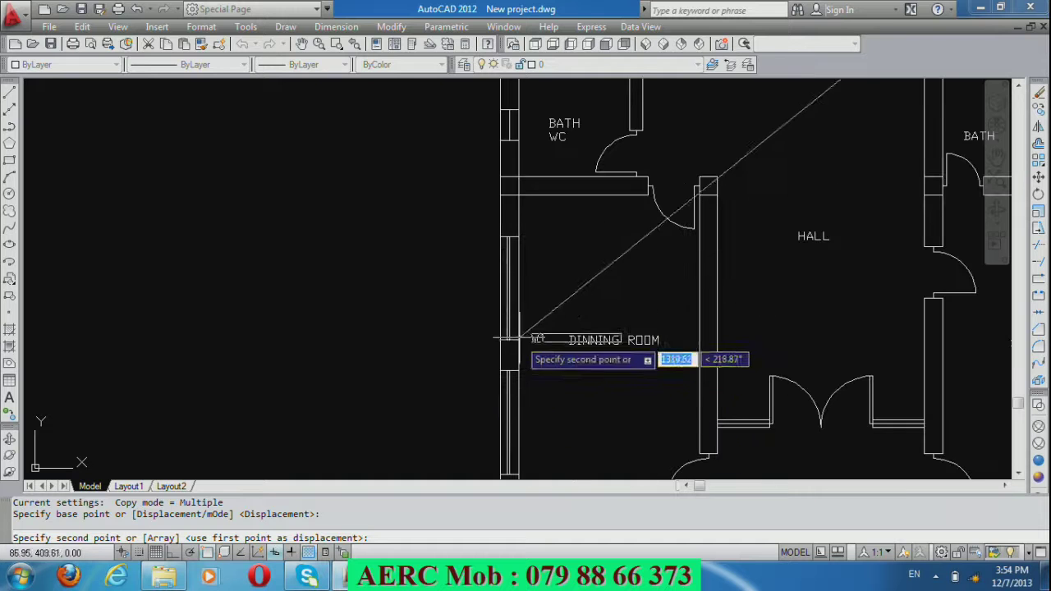
click(518, 302)
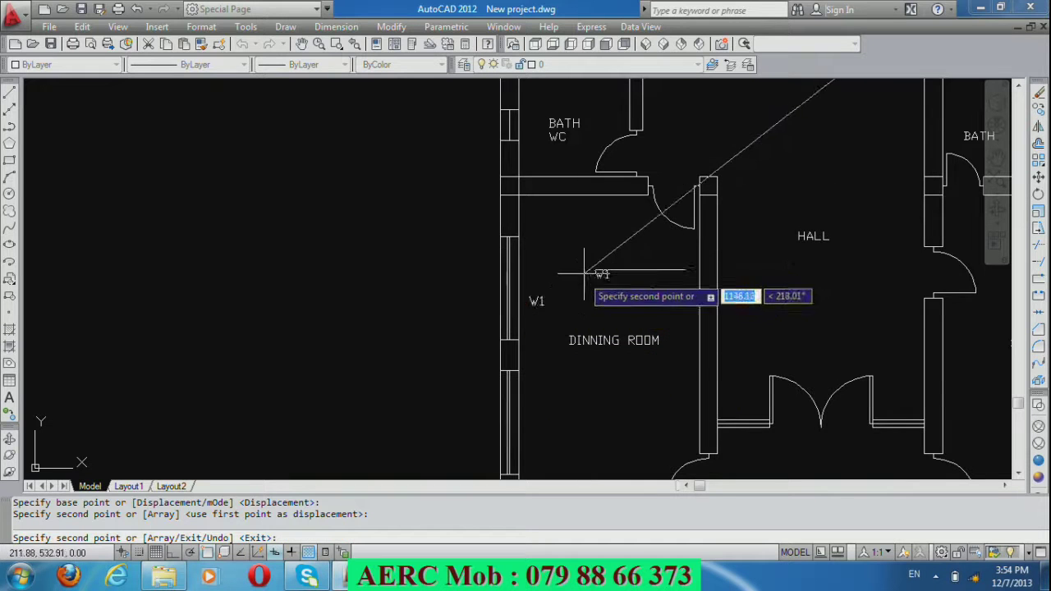
scroll(519, 304, down, 2)
scroll(543, 386, up, 3)
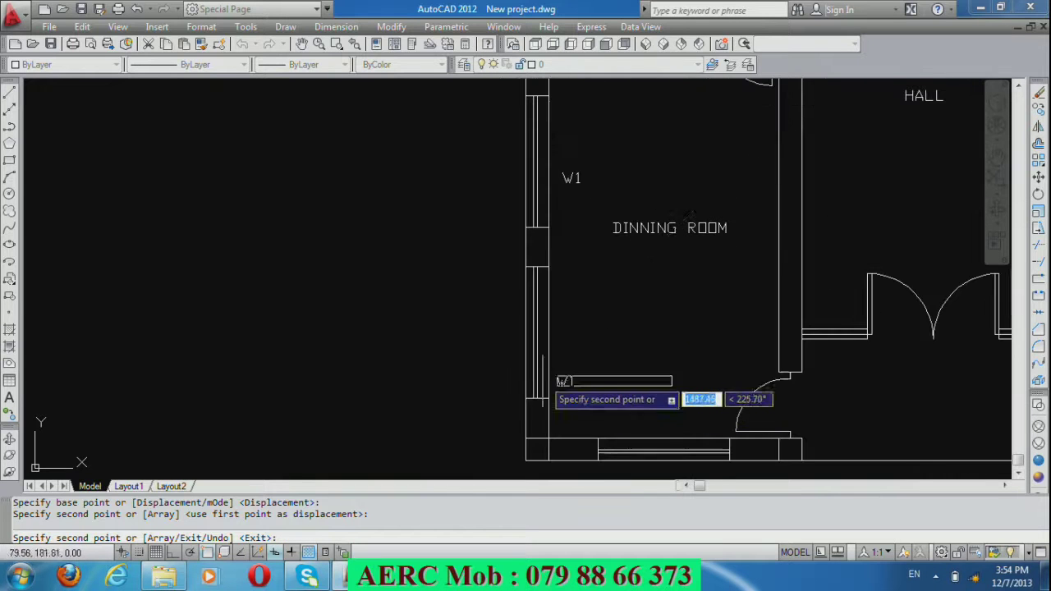
click(556, 340)
scroll(556, 320, down, 2)
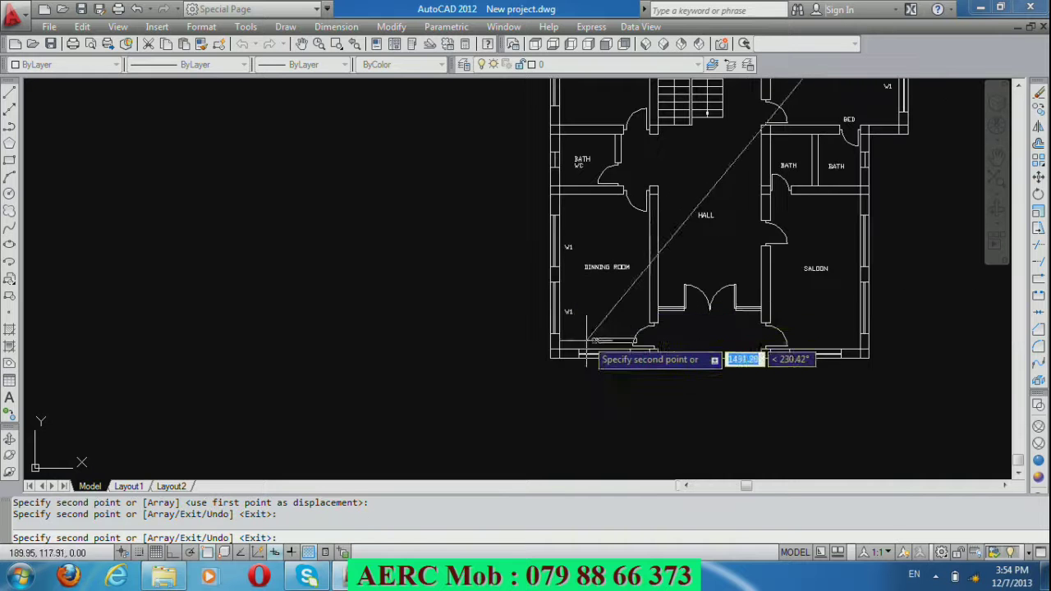
scroll(592, 345, up, 3)
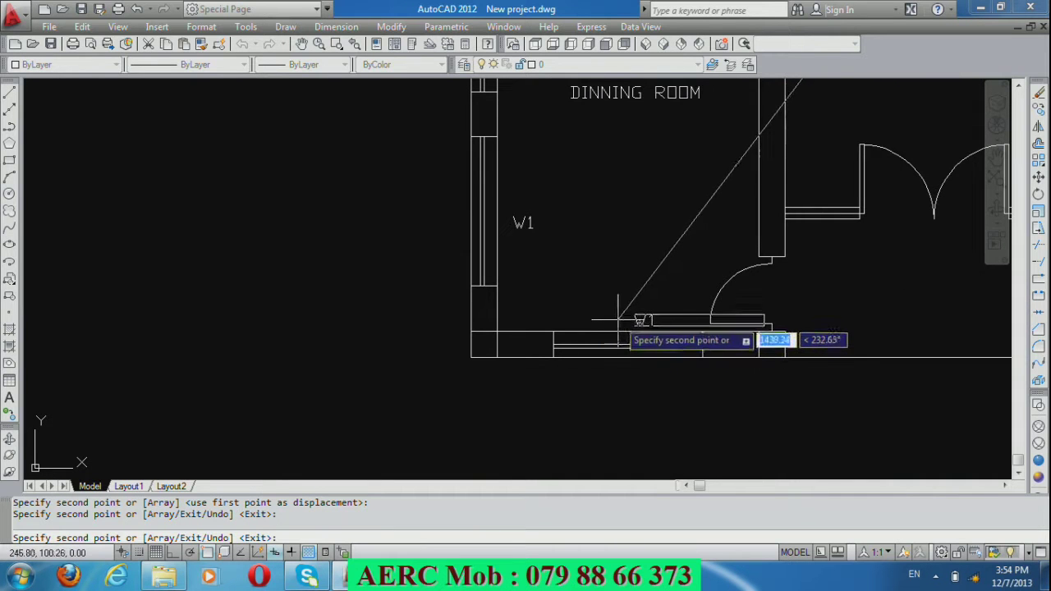
click(581, 310)
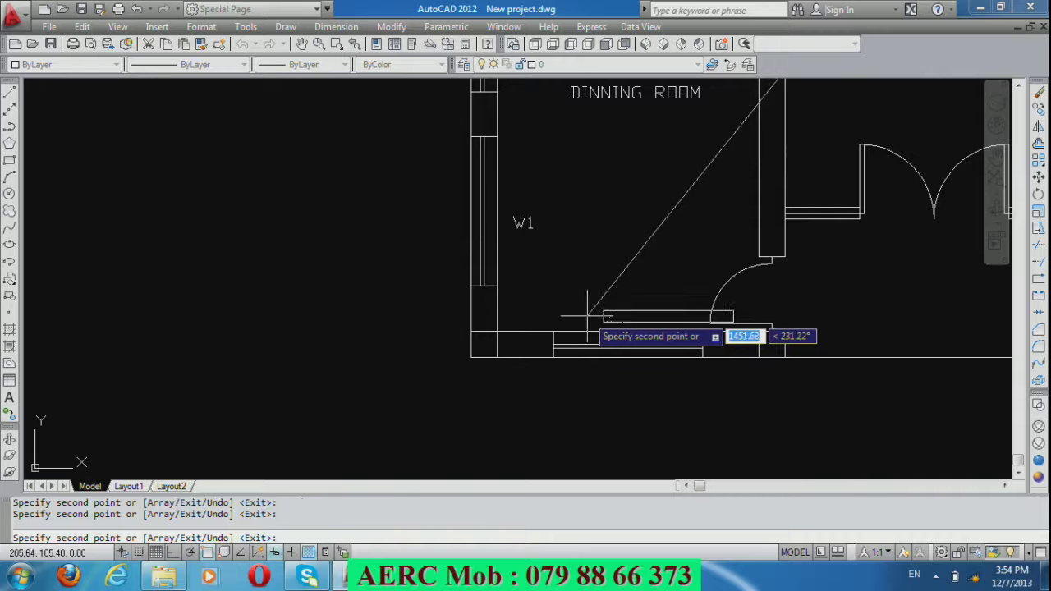
Add W1 tags at the saloon's bottom window and the bath/WC window.
scroll(513, 294, down, 2)
scroll(518, 295, down, 3)
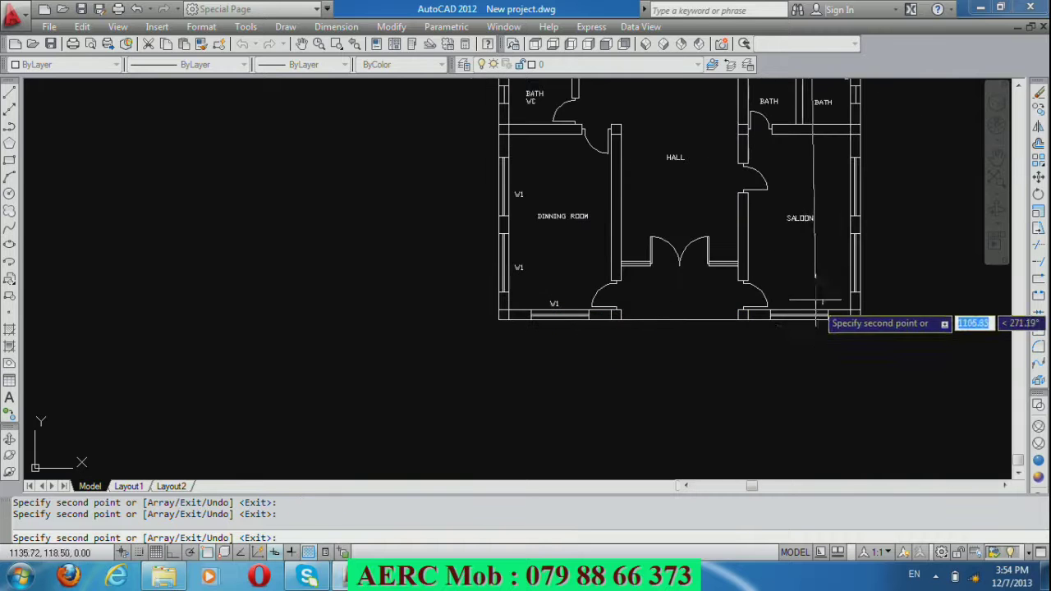
scroll(813, 311, up, 5)
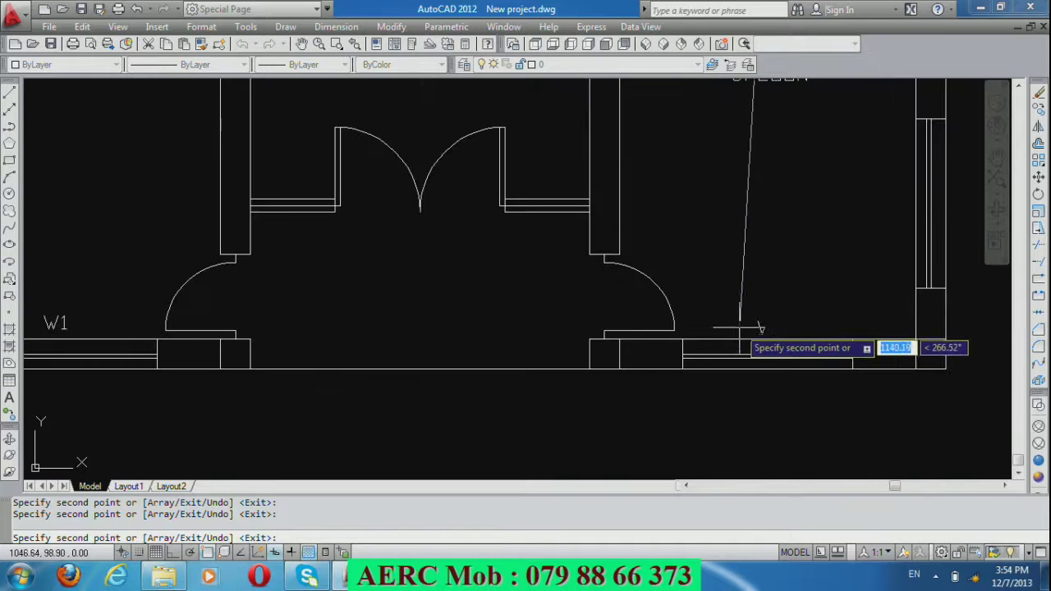
click(762, 331)
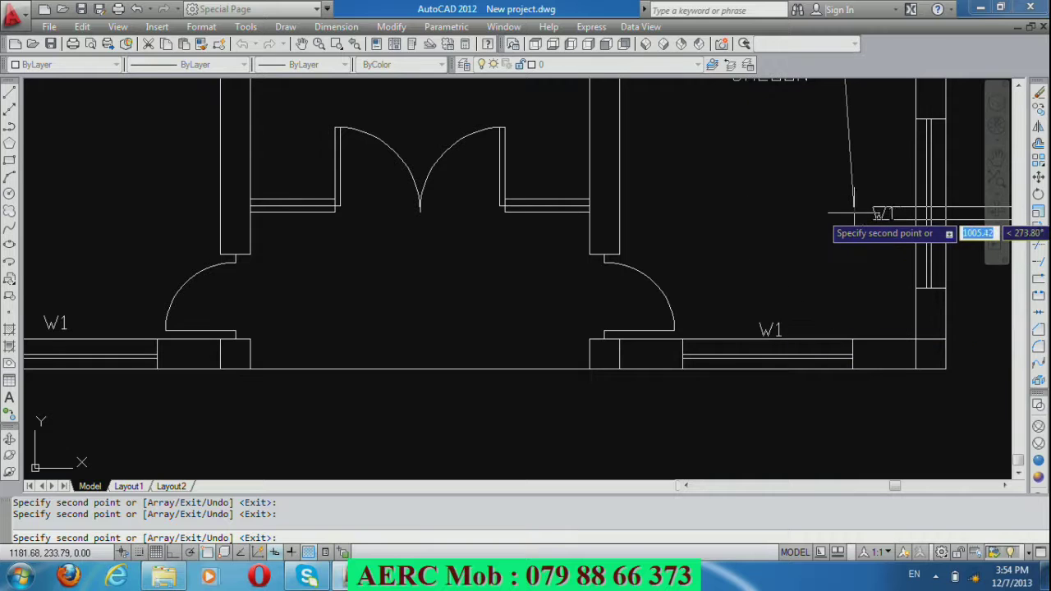
scroll(875, 294, down, 3)
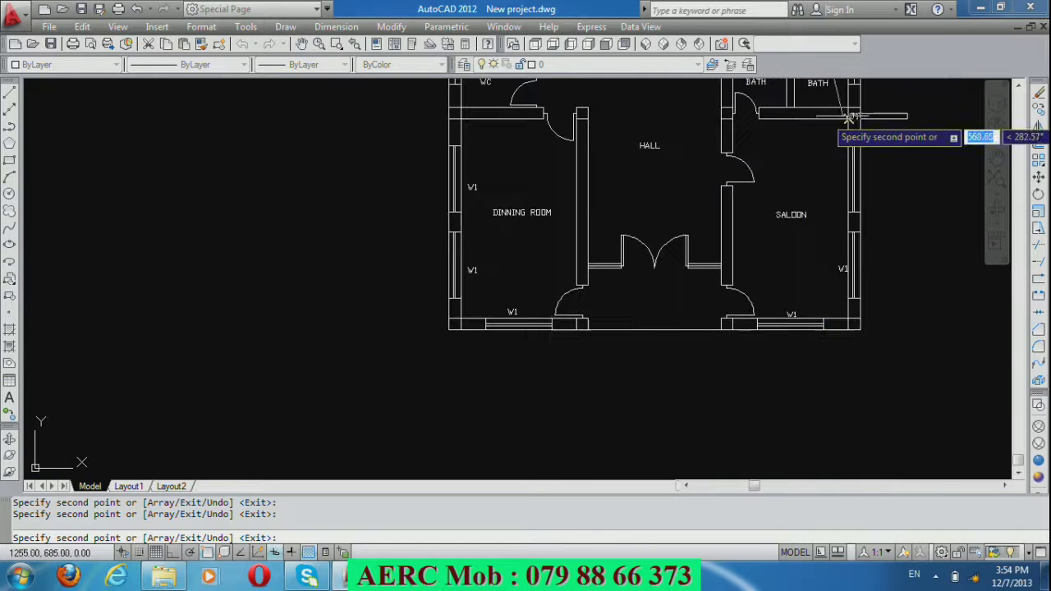
scroll(846, 194, up, 2)
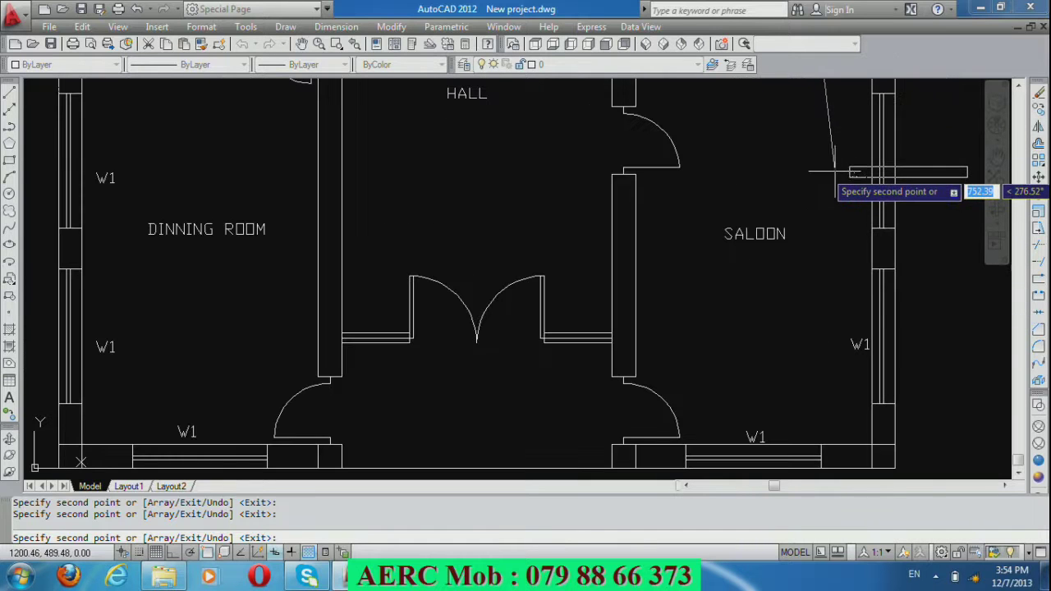
scroll(801, 236, down, 4)
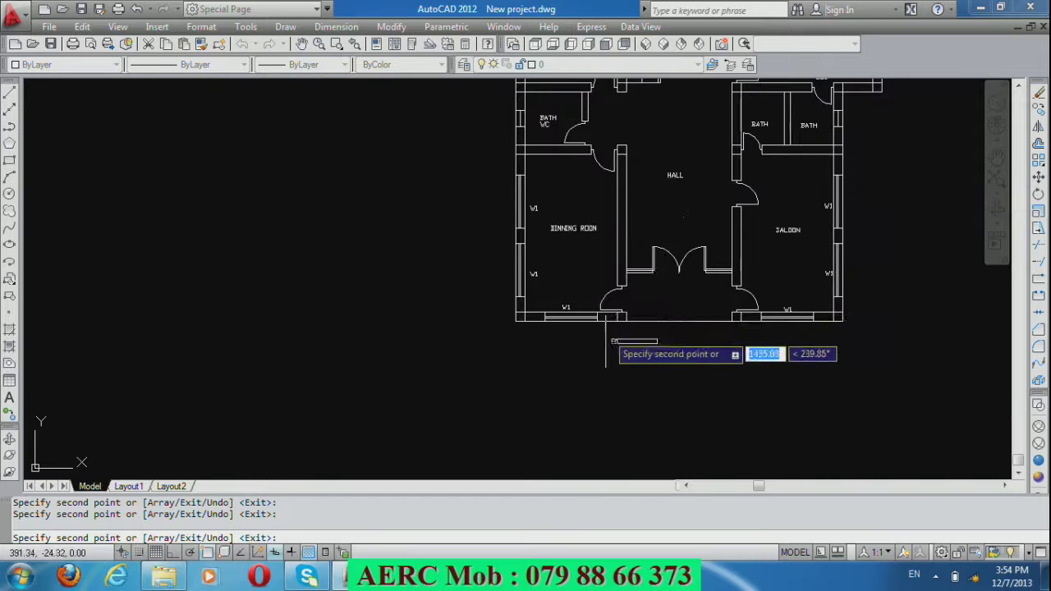
scroll(607, 329, down, 2)
scroll(584, 186, up, 3)
scroll(574, 176, up, 2)
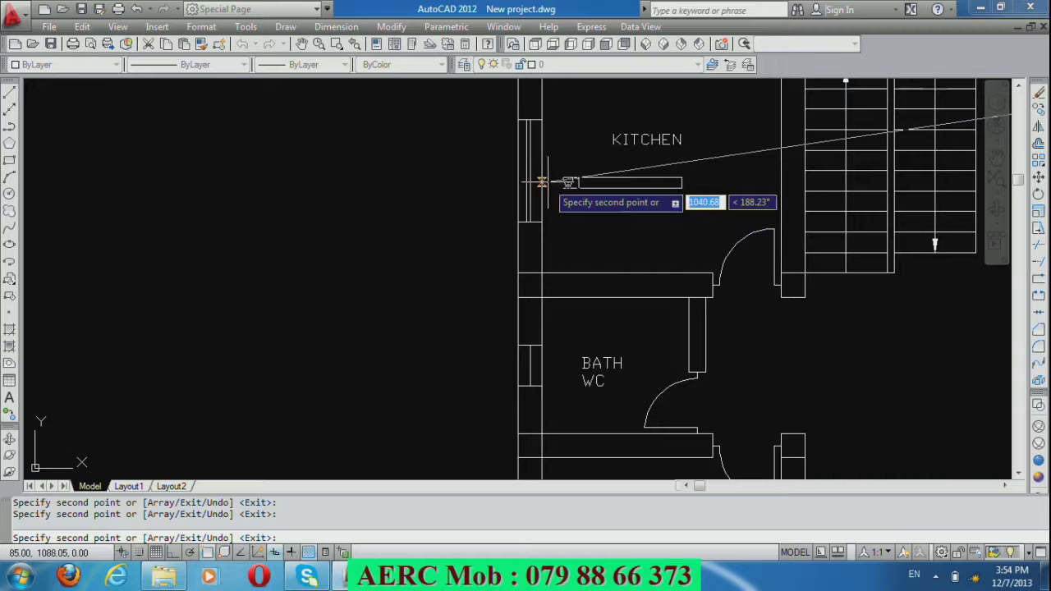
scroll(583, 209, down, 1)
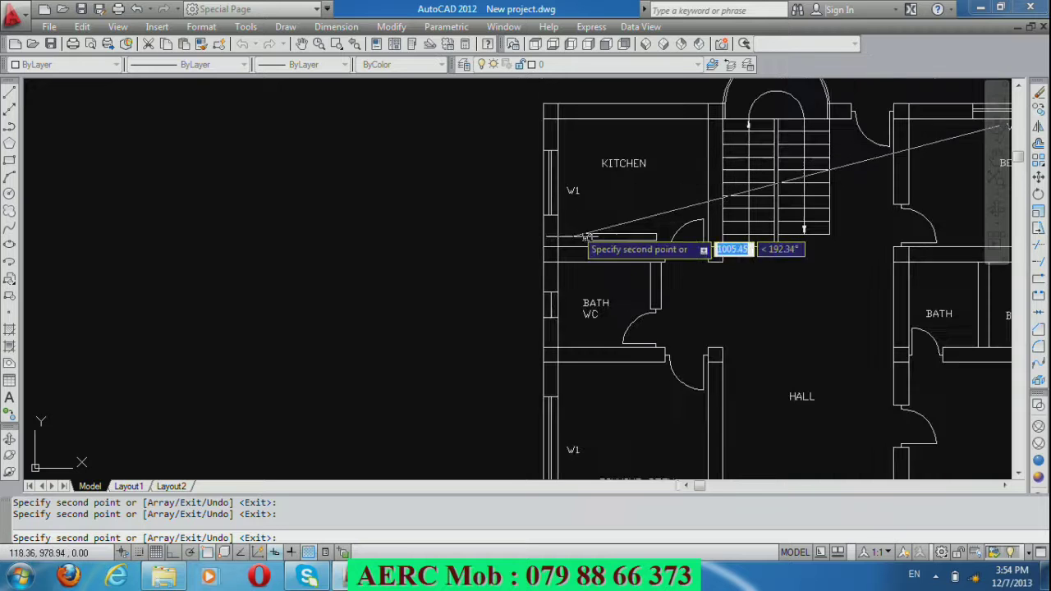
scroll(550, 312, up, 3)
scroll(578, 255, down, 1)
scroll(581, 283, down, 1)
scroll(583, 285, down, 1)
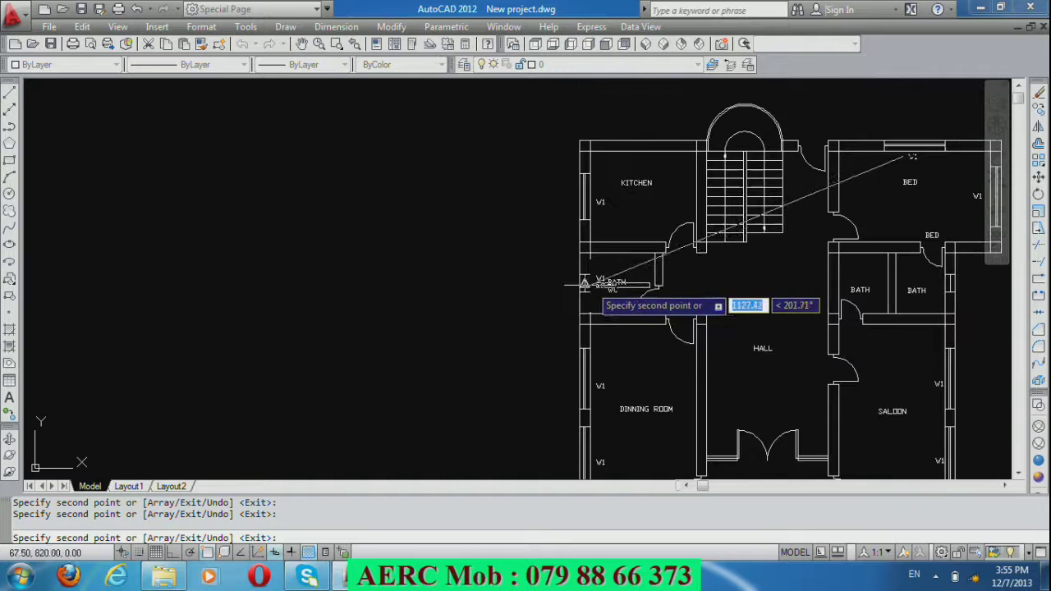
click(599, 281)
key(Return)
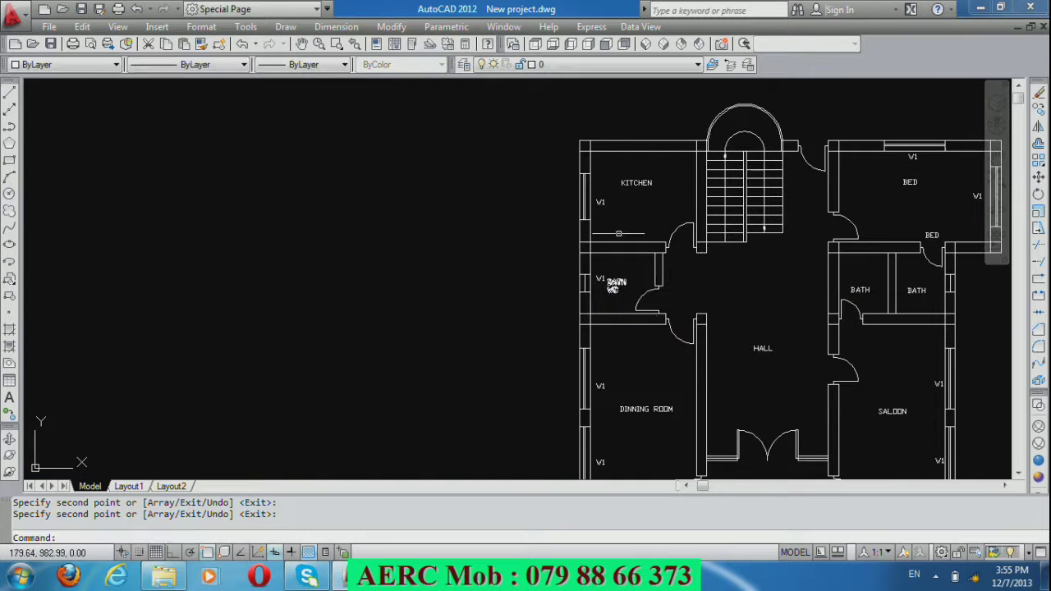
Relabel the kitchen window tag W2 and the bath WC window tag W3.
scroll(599, 197, up, 3)
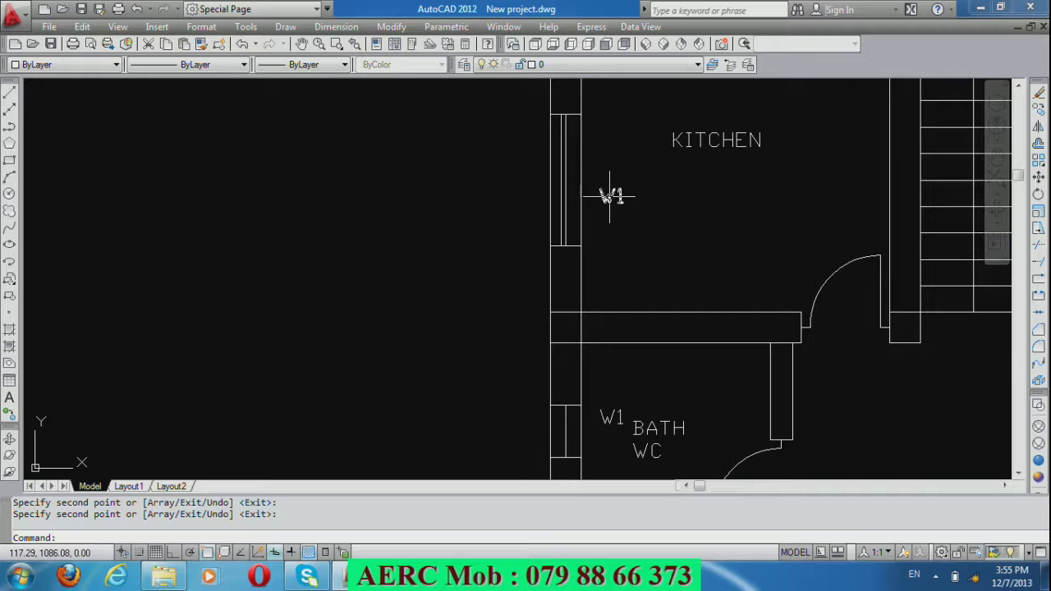
double_click(611, 196)
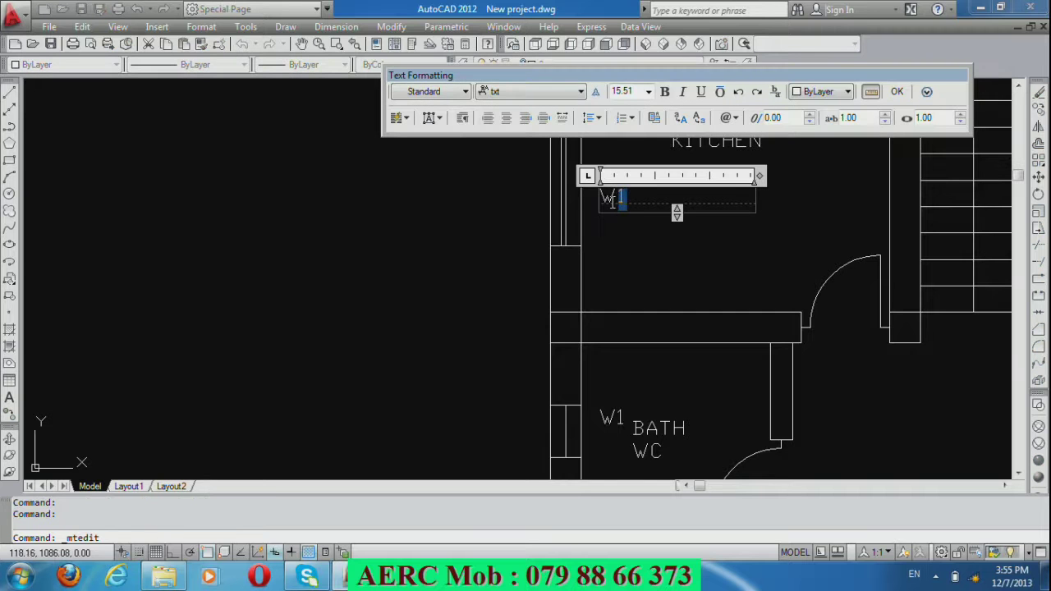
text(2)
click(604, 235)
scroll(640, 173, down, 2)
scroll(643, 171, down, 1)
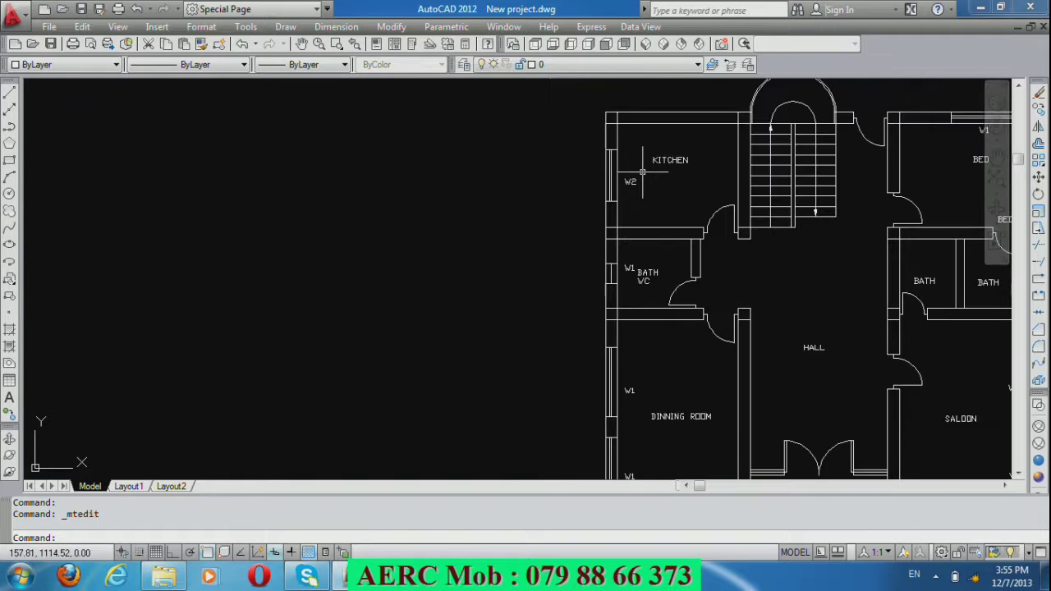
scroll(610, 268, up, 3)
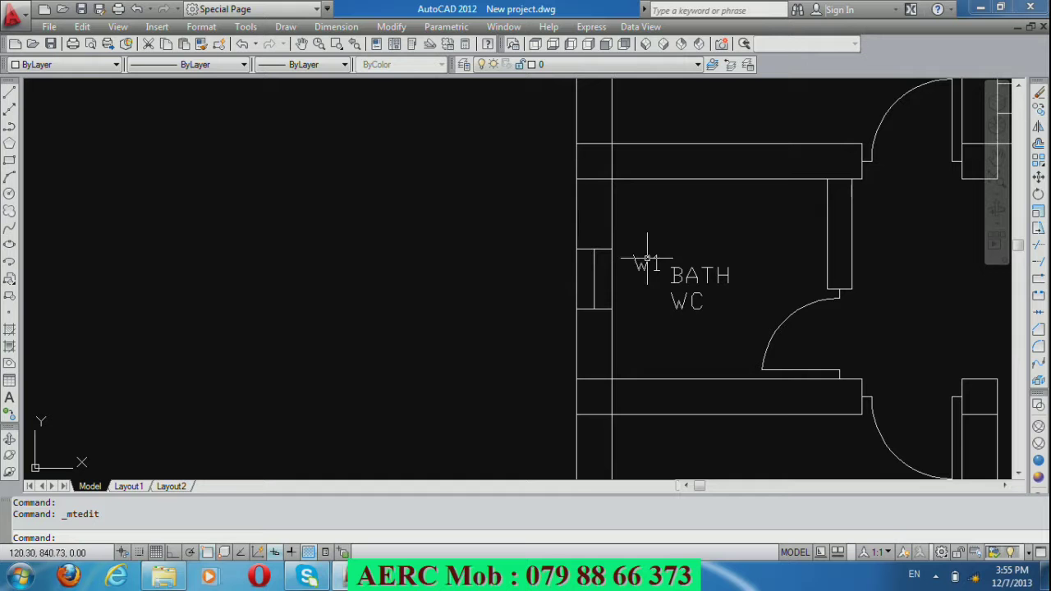
click(651, 261)
click(633, 258)
click(641, 261)
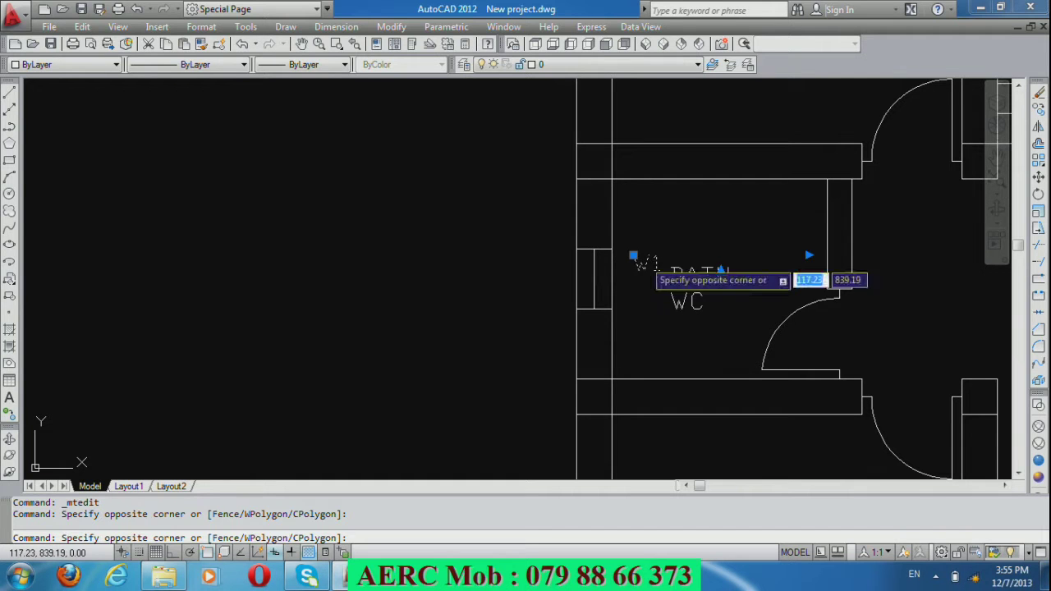
double_click(640, 261)
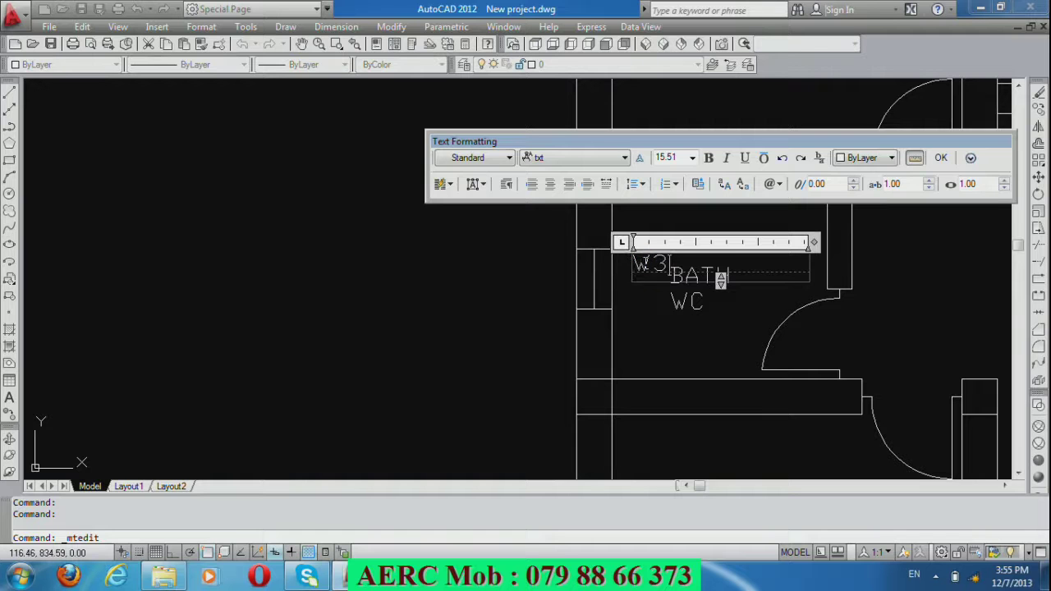
click(637, 303)
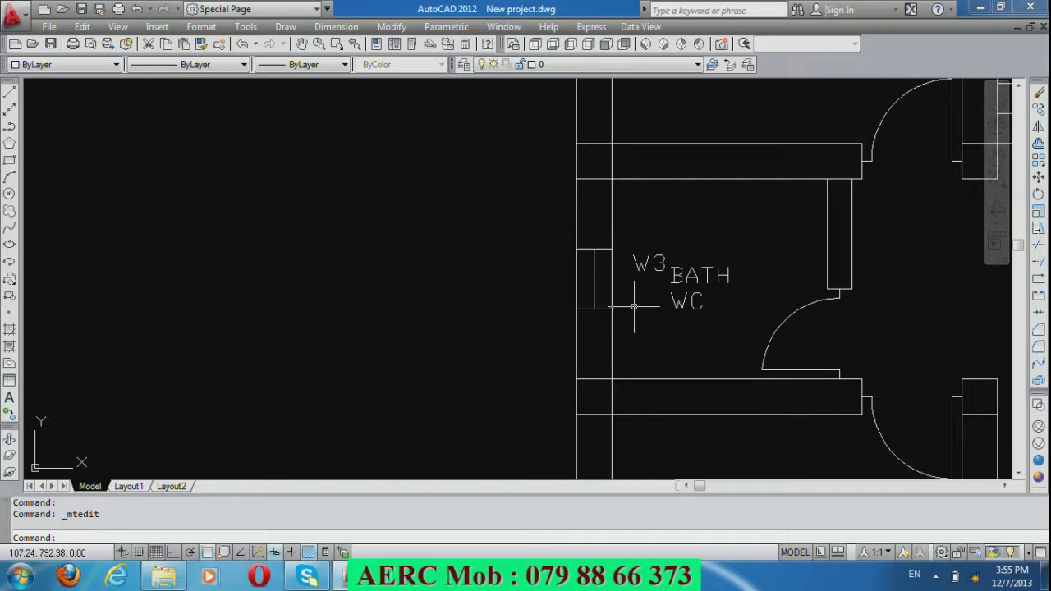
click(517, 514)
text(M)
Move the W3 tag left so it sits beside the bathroom window.
key(Return)
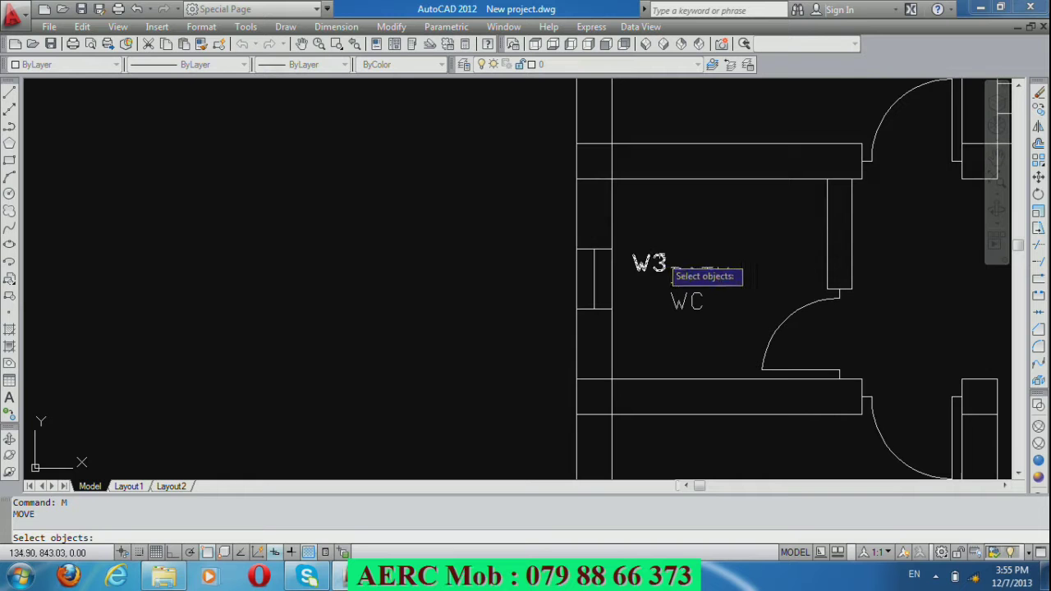
key(Return)
click(784, 211)
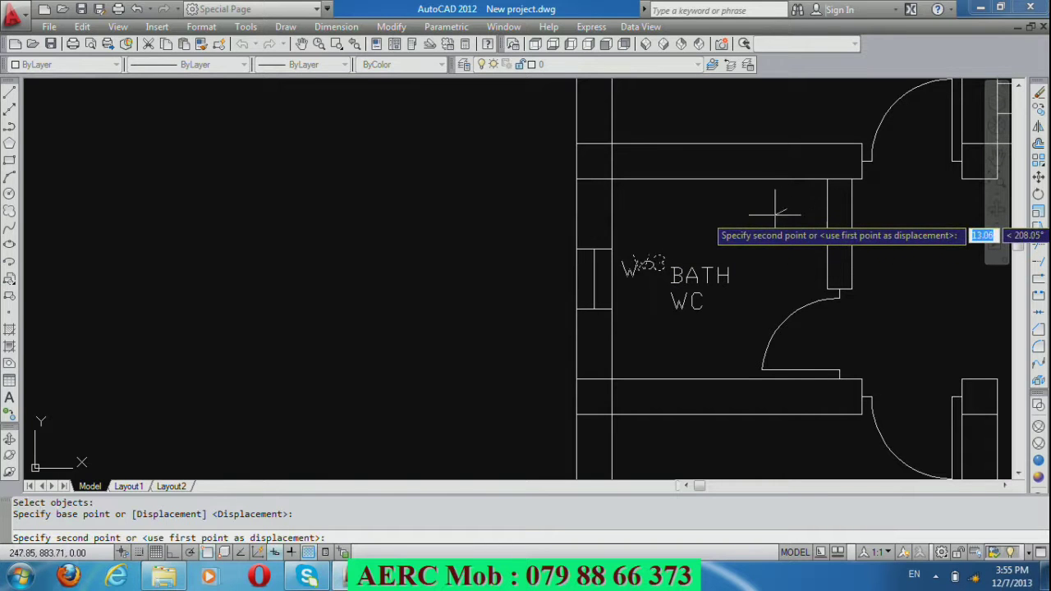
click(768, 218)
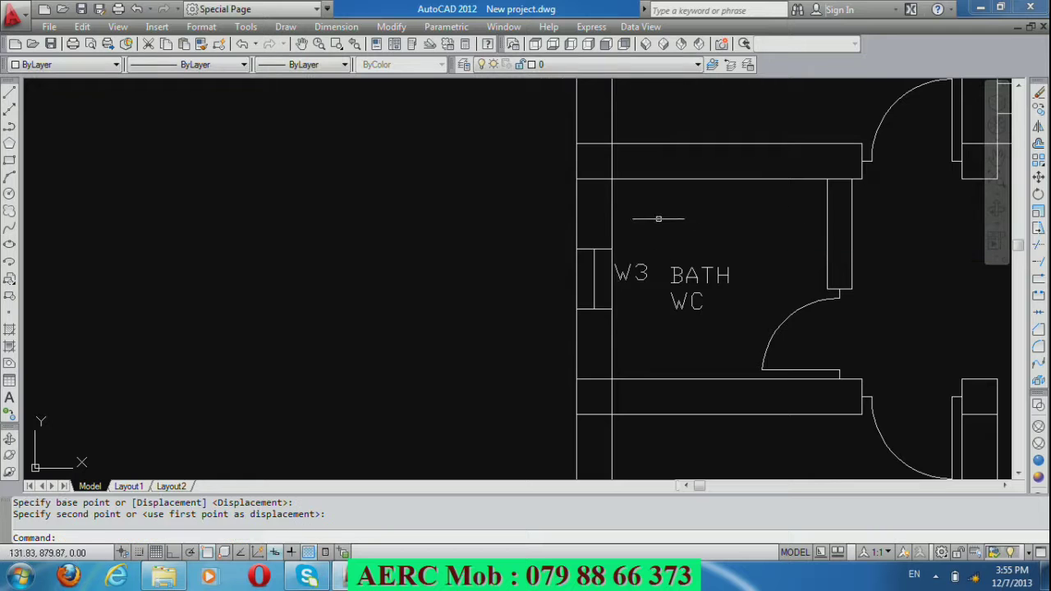
scroll(483, 200, down, 2)
scroll(483, 199, down, 3)
scroll(634, 247, down, 2)
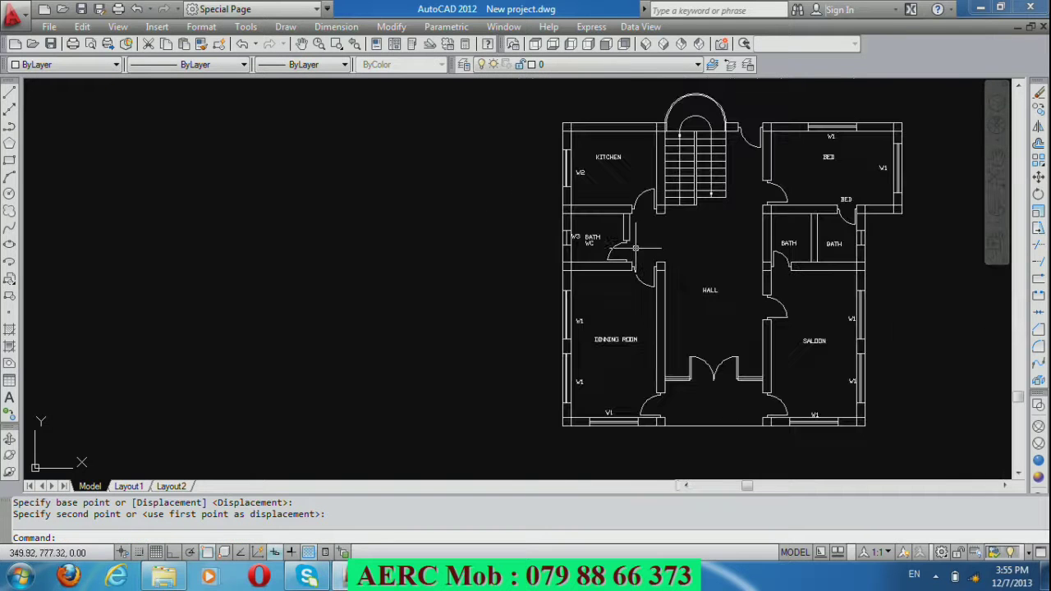
scroll(597, 408, up, 3)
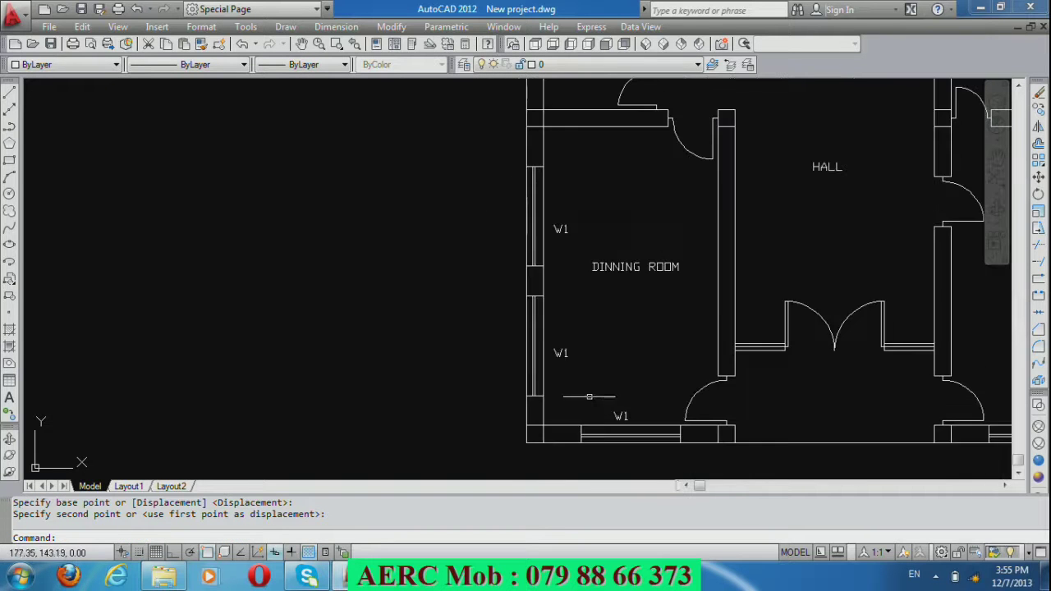
scroll(548, 361, down, 1)
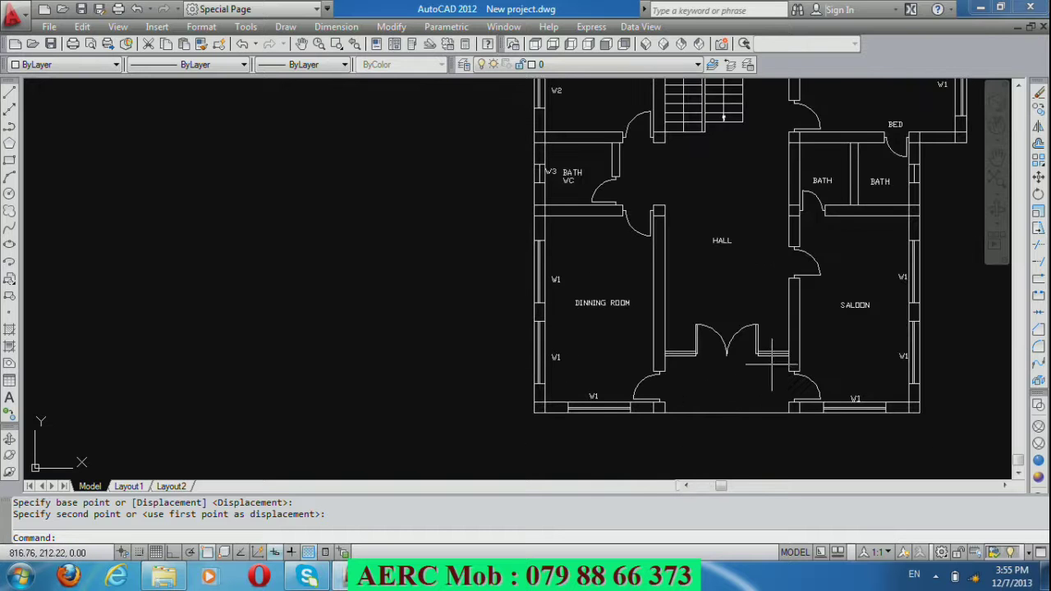
scroll(762, 359, up, 2)
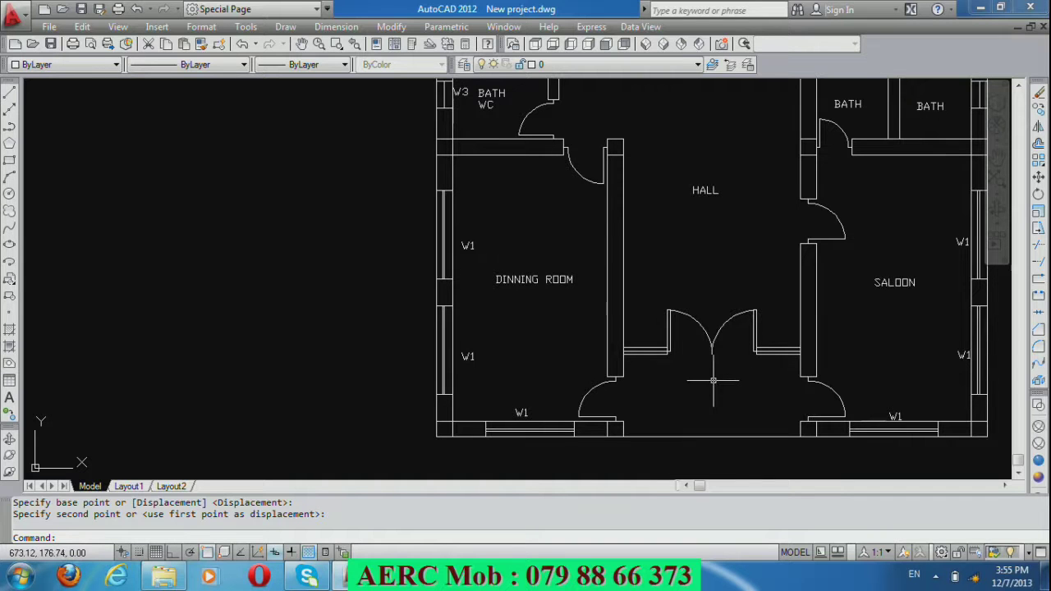
scroll(713, 380, down, 2)
scroll(713, 380, down, 1)
scroll(796, 274, up, 1)
scroll(795, 274, up, 2)
scroll(796, 274, down, 3)
scroll(776, 260, down, 1)
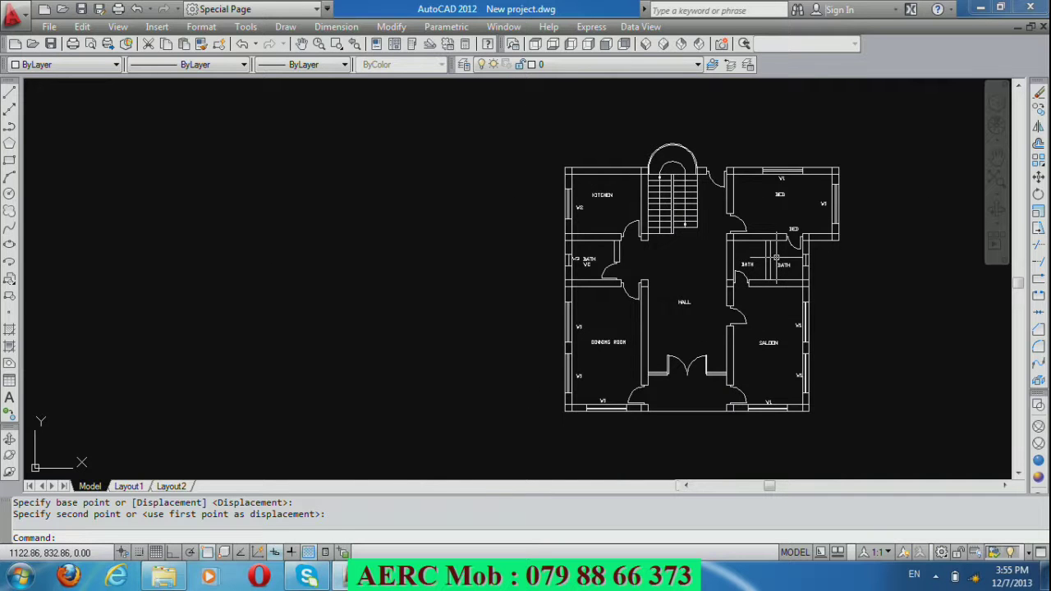
scroll(781, 197, up, 3)
scroll(784, 205, up, 2)
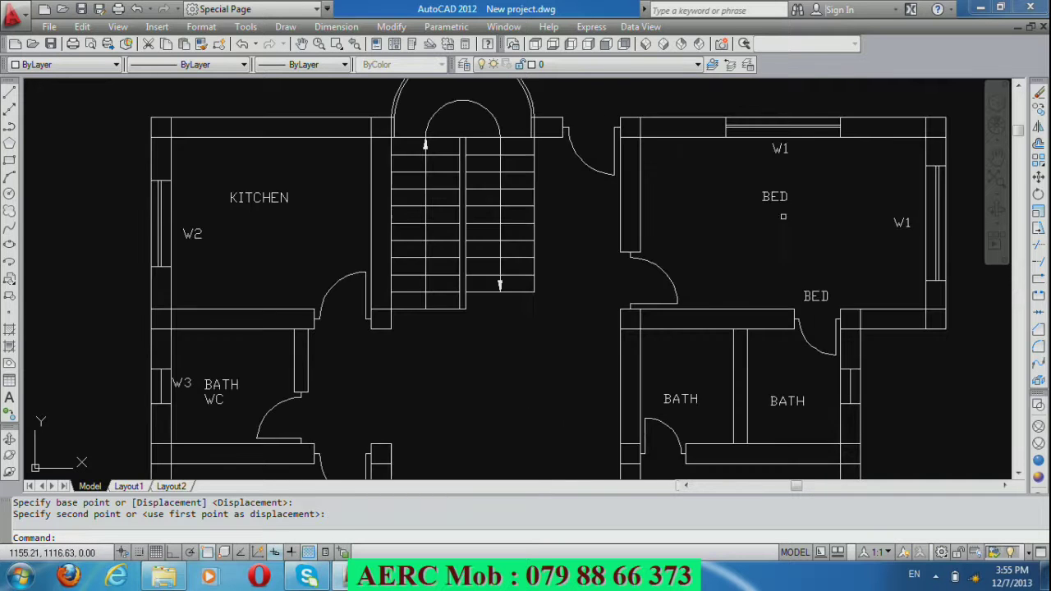
Copy the W1 tag beside the door by the stairs and change it to D1.
text(co)
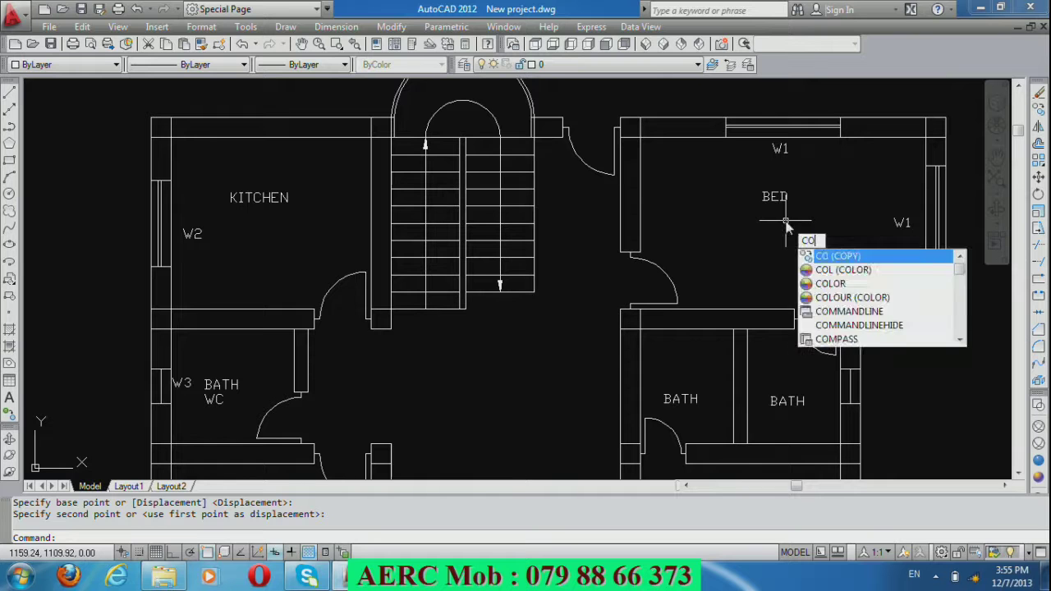
key(Return)
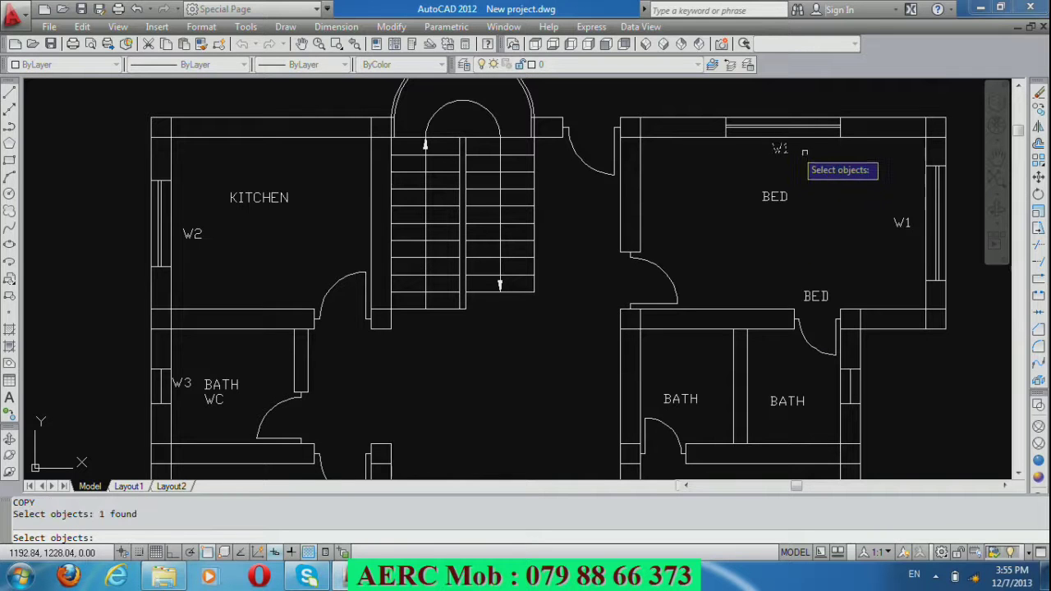
key(Return)
click(860, 154)
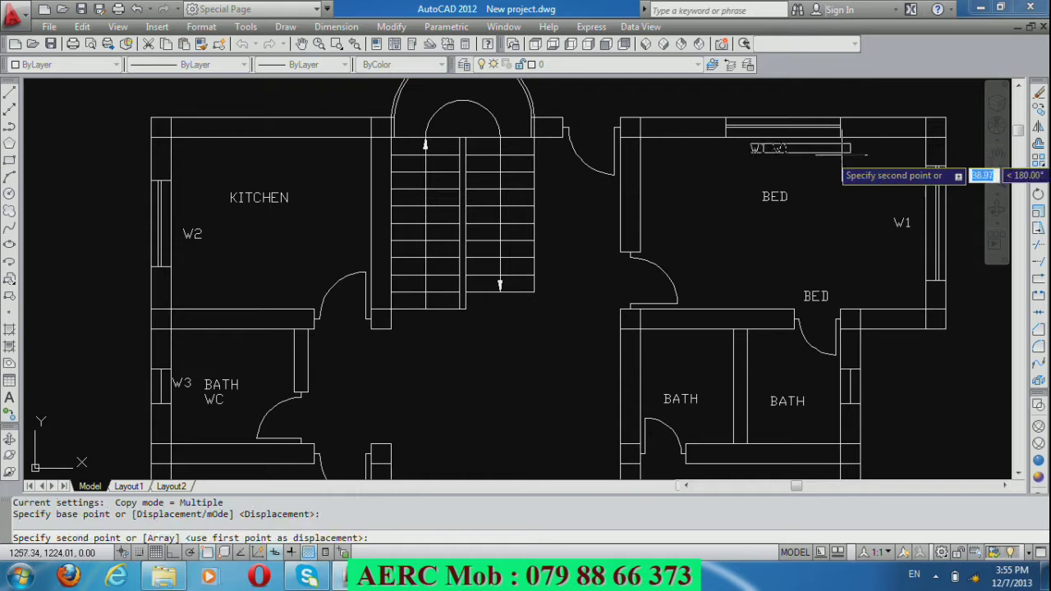
click(676, 153)
key(Return)
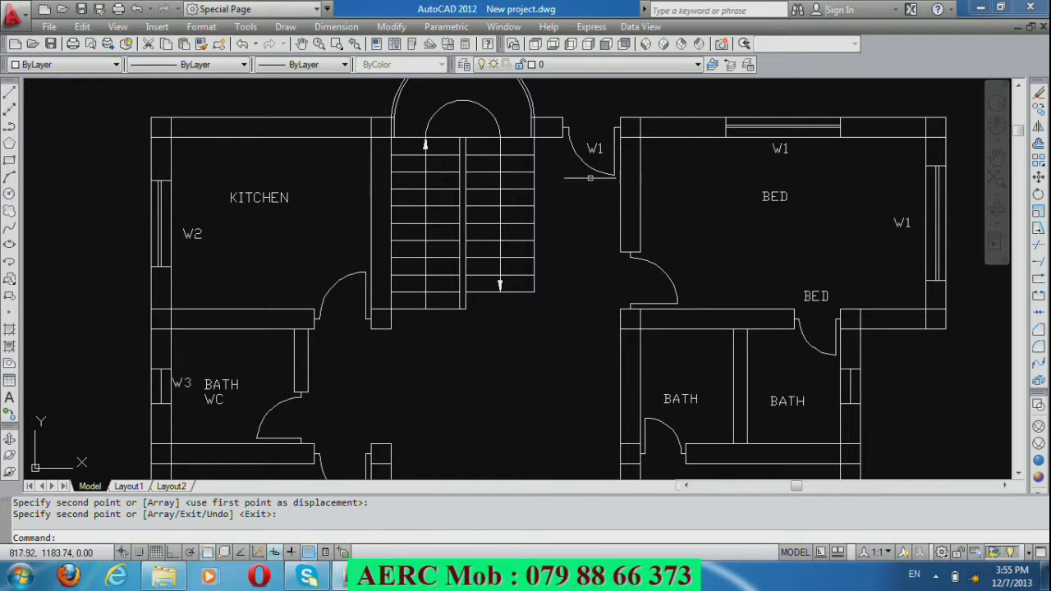
scroll(597, 151, up, 3)
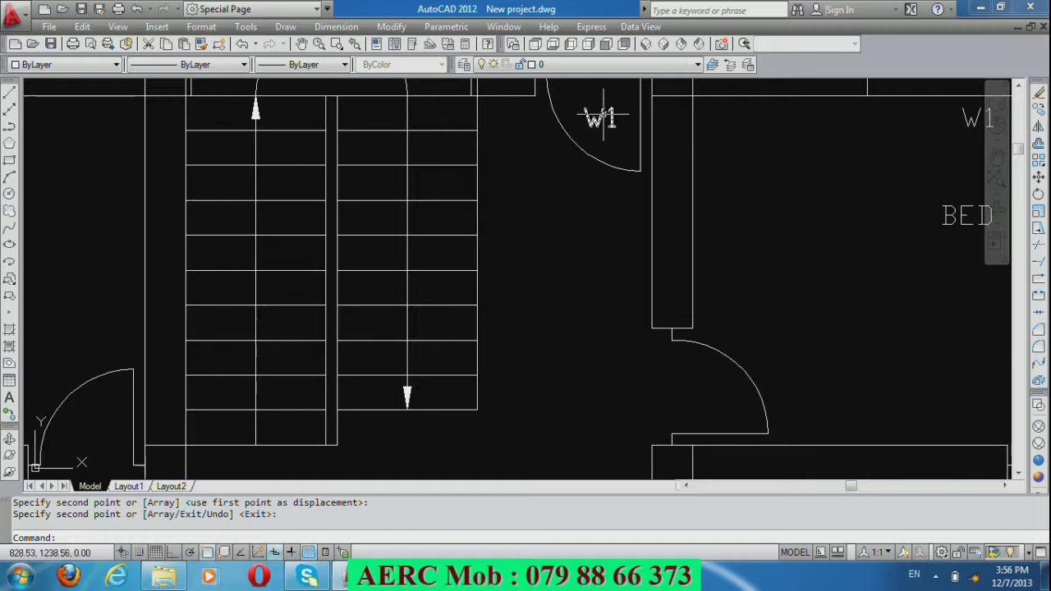
double_click(603, 117)
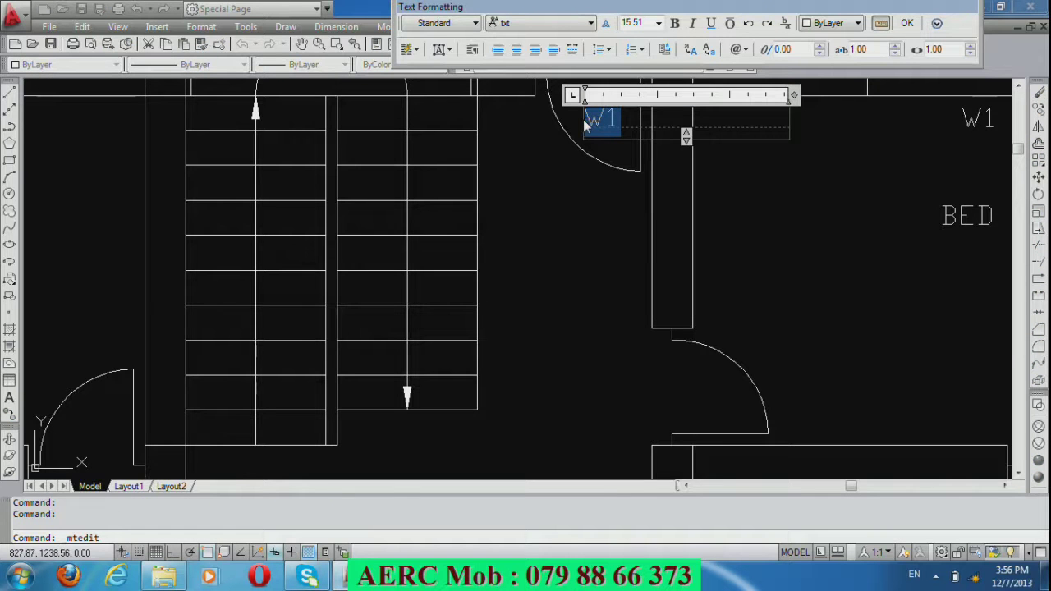
text(D)
click(580, 121)
scroll(639, 220, down, 2)
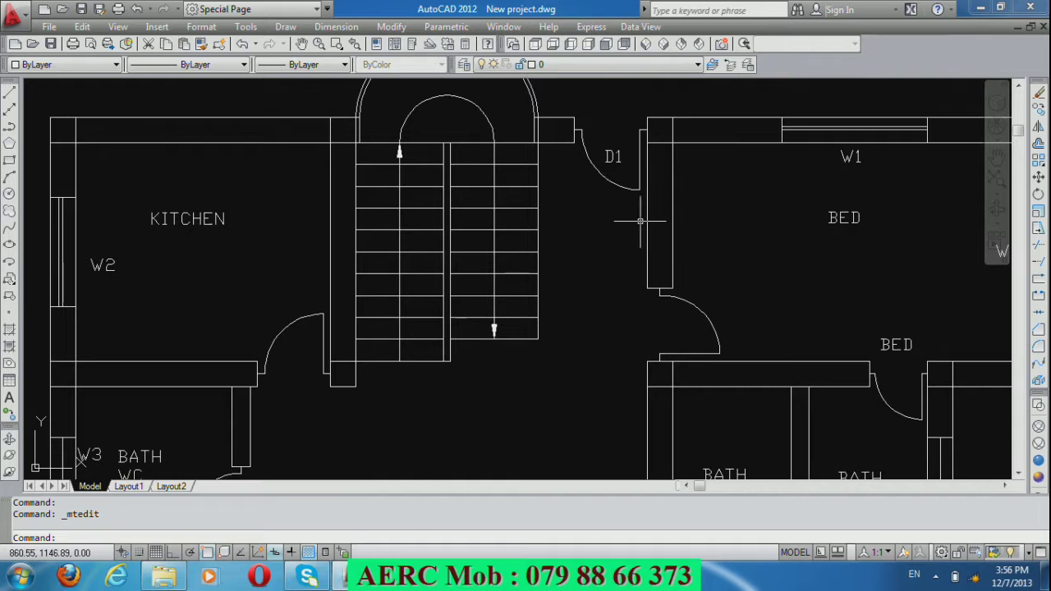
Copy the D1 door tag to sit beside the kitchen door.
text(co)
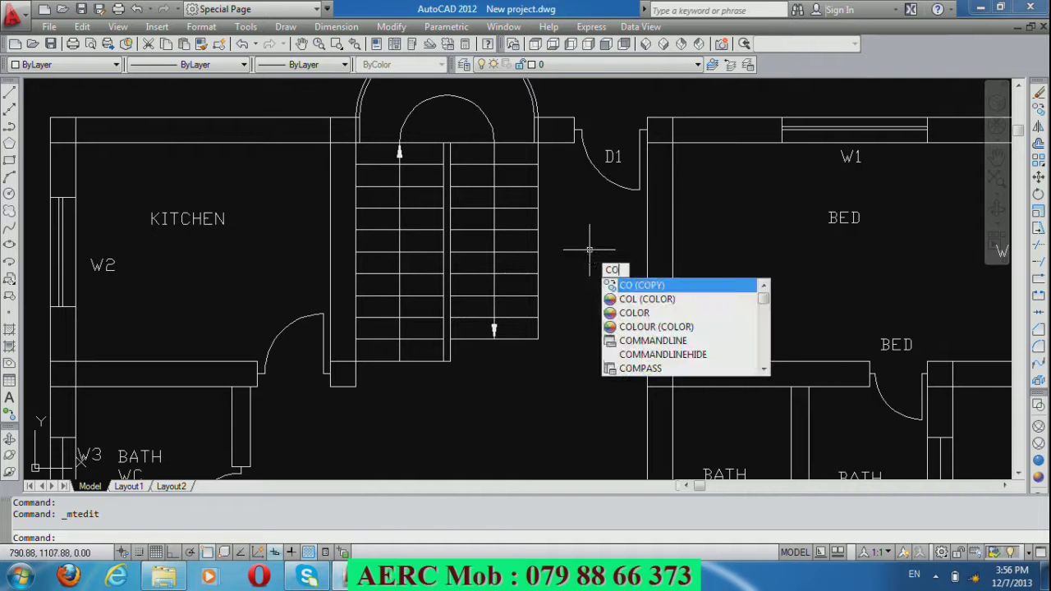
key(Return)
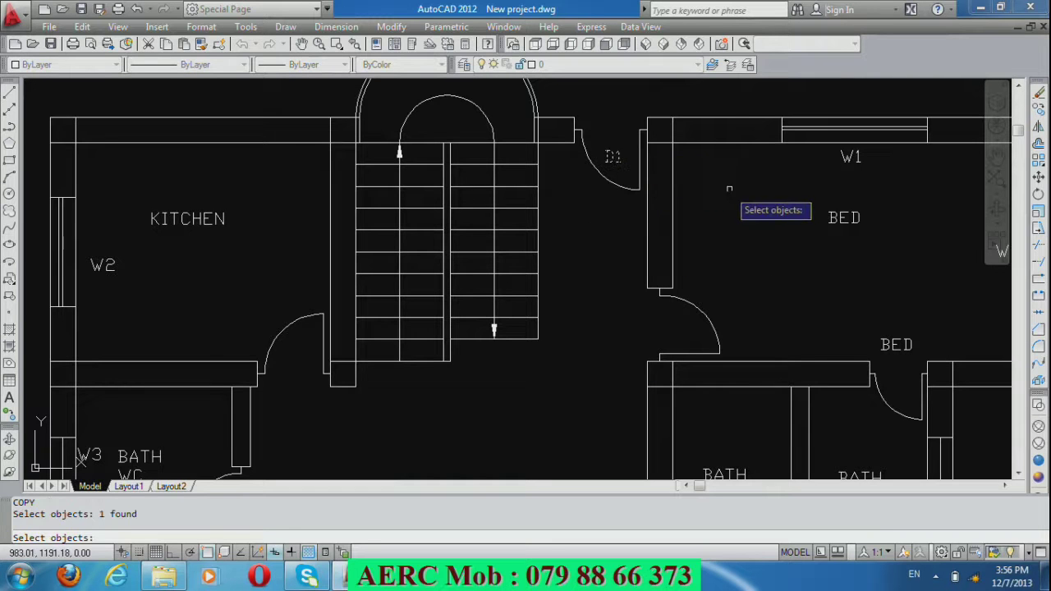
key(Return)
click(726, 193)
scroll(719, 195, down, 3)
scroll(653, 274, up, 2)
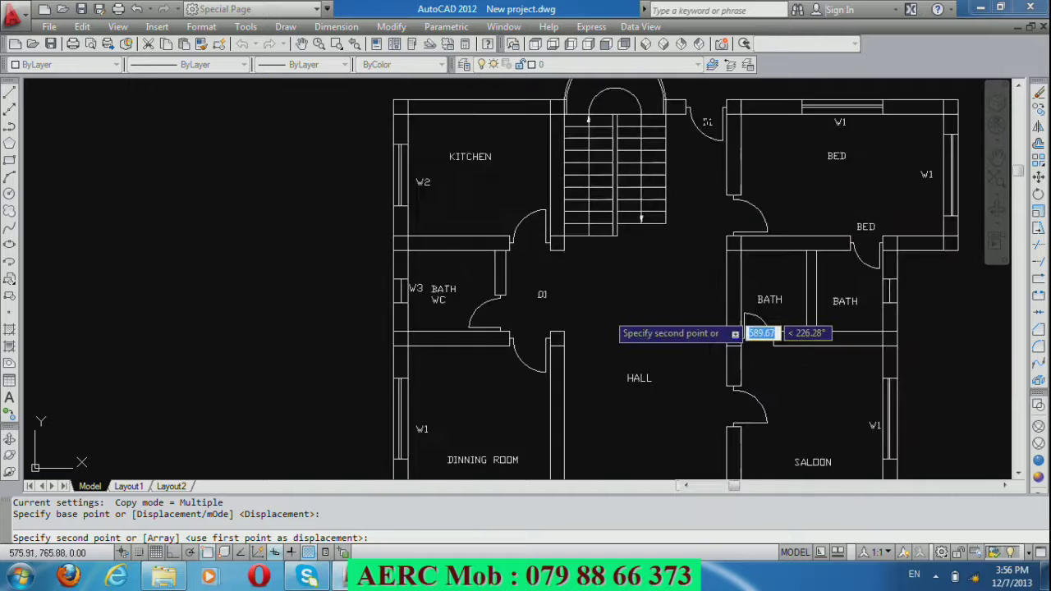
scroll(598, 326, up, 1)
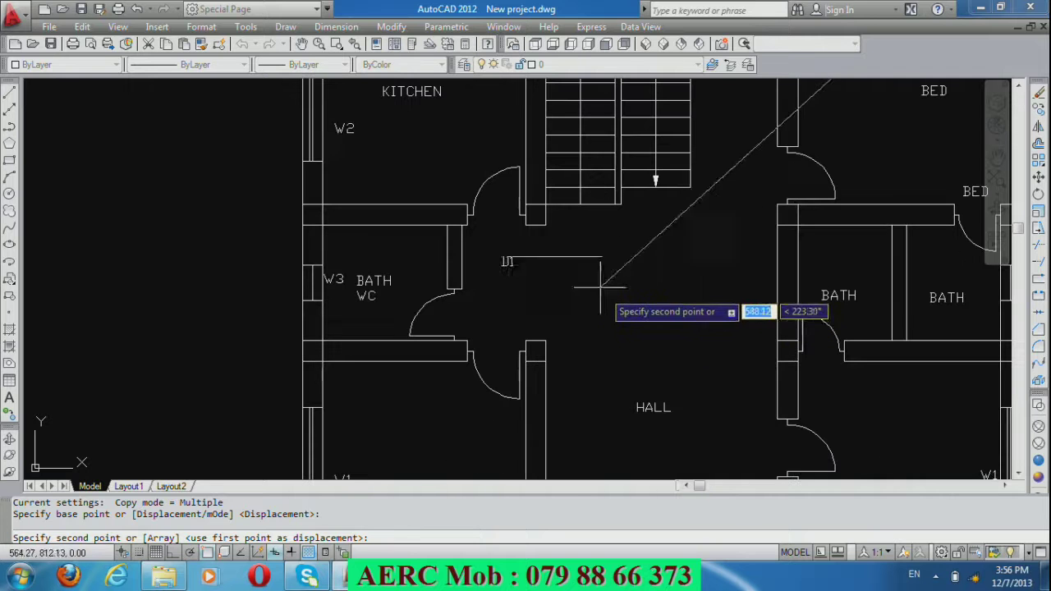
click(588, 231)
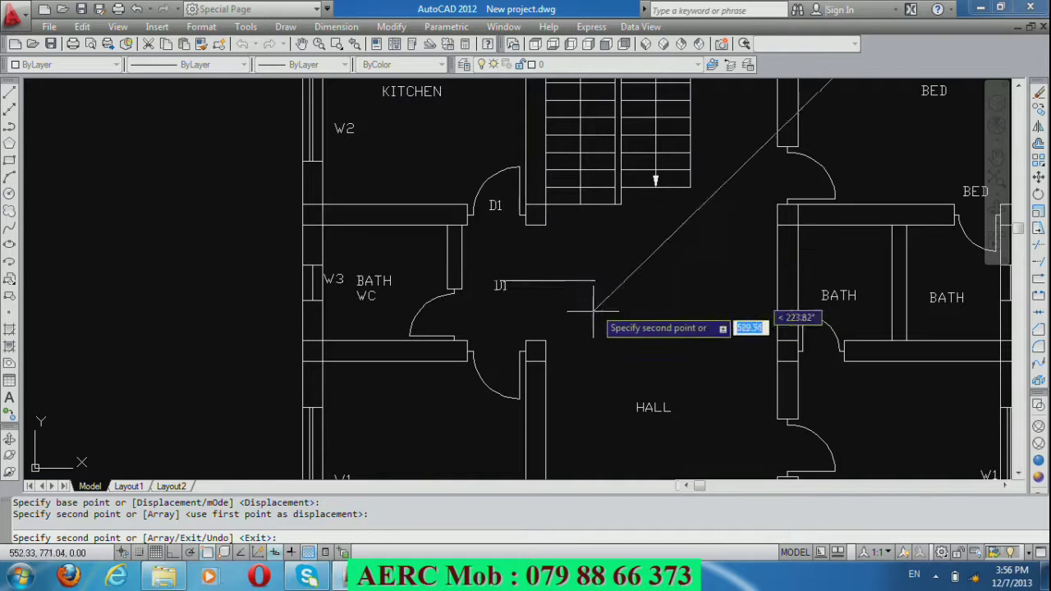
Place further D1 copies beside the dining room and saloon doors.
click(591, 391)
scroll(607, 320, down, 2)
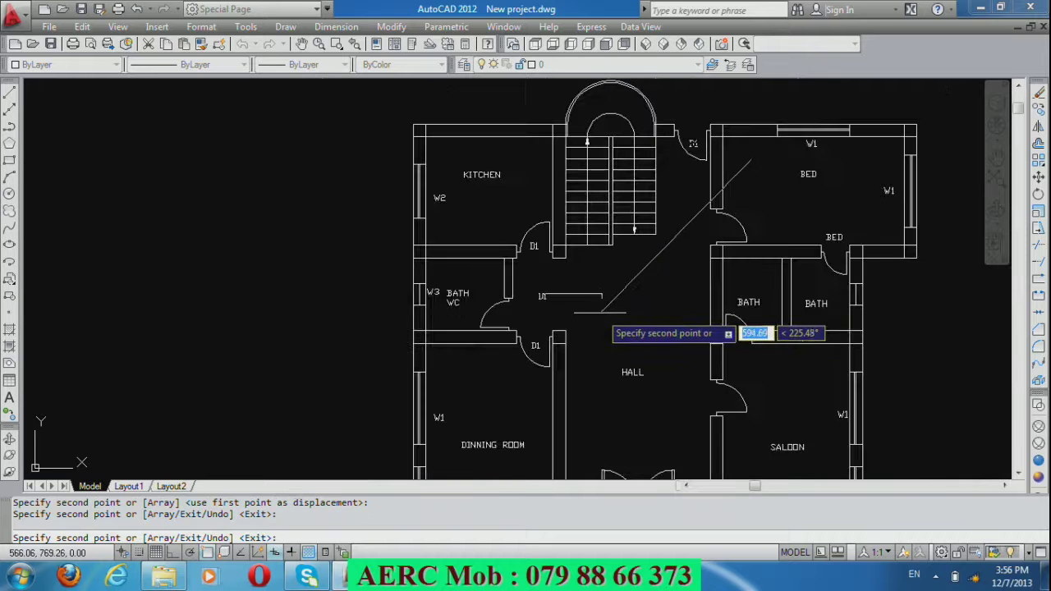
click(776, 411)
scroll(744, 301, down, 4)
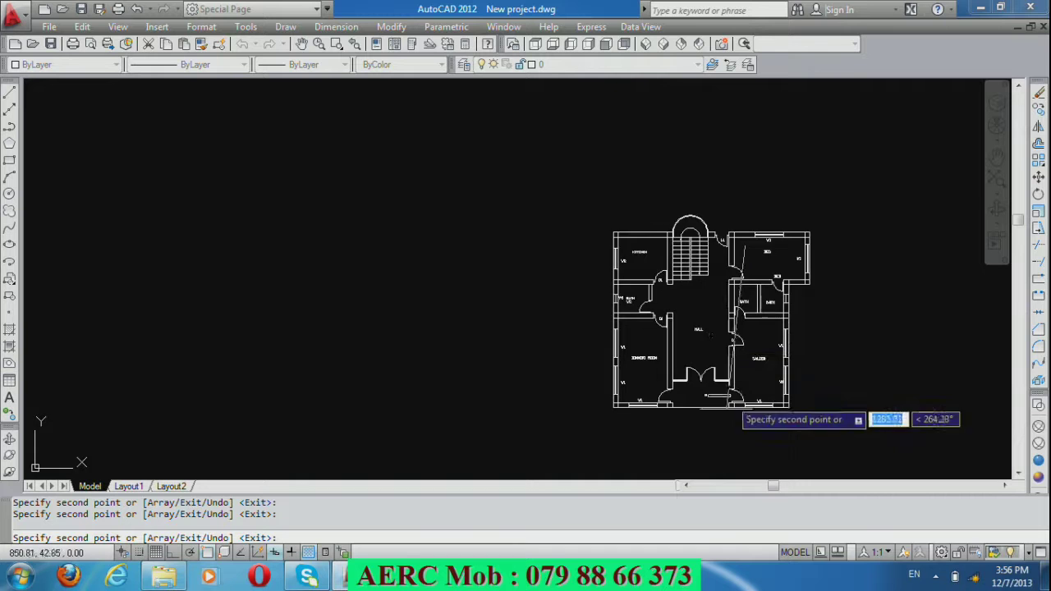
scroll(722, 415, up, 4)
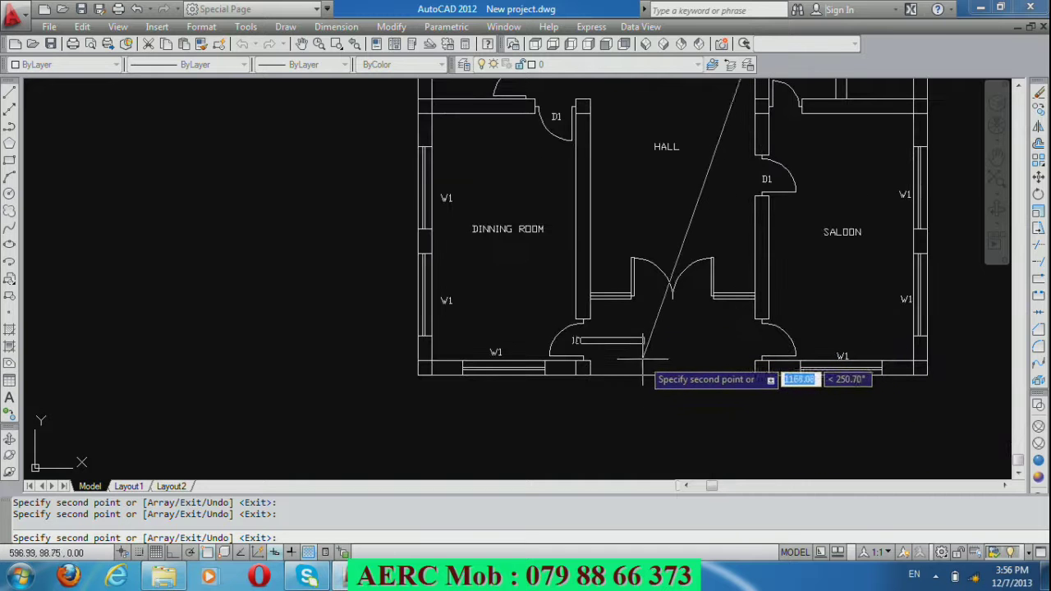
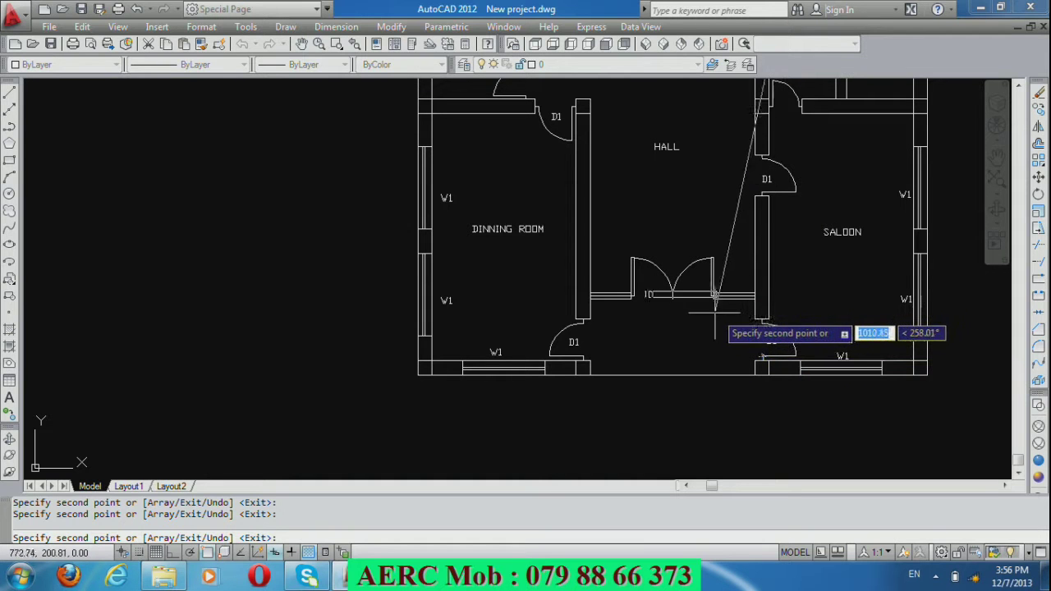
Change the front double-door label to D2.
scroll(715, 358, down, 2)
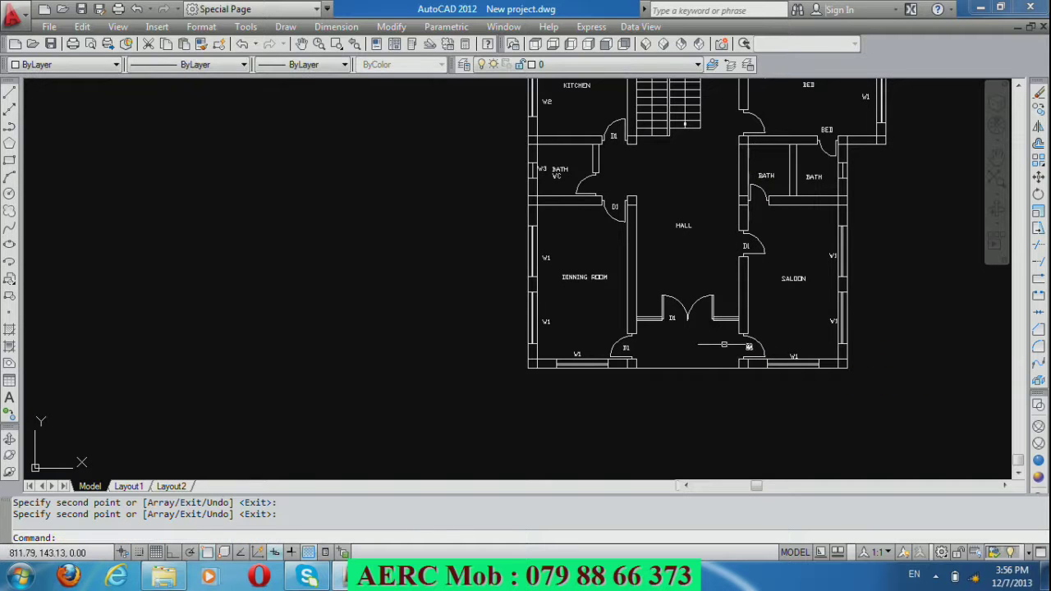
scroll(705, 330, up, 2)
scroll(669, 306, up, 3)
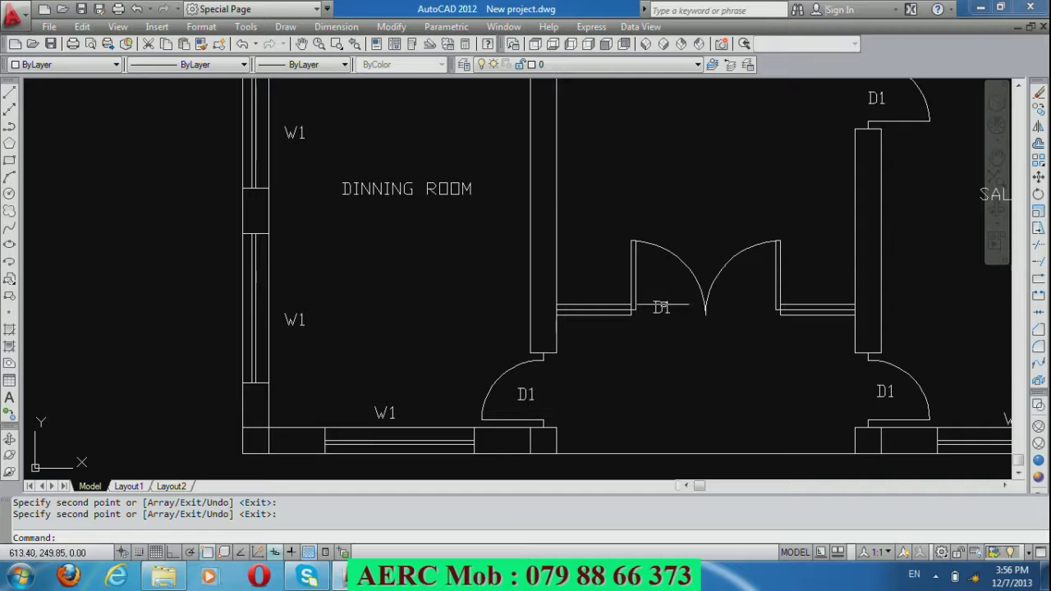
double_click(662, 306)
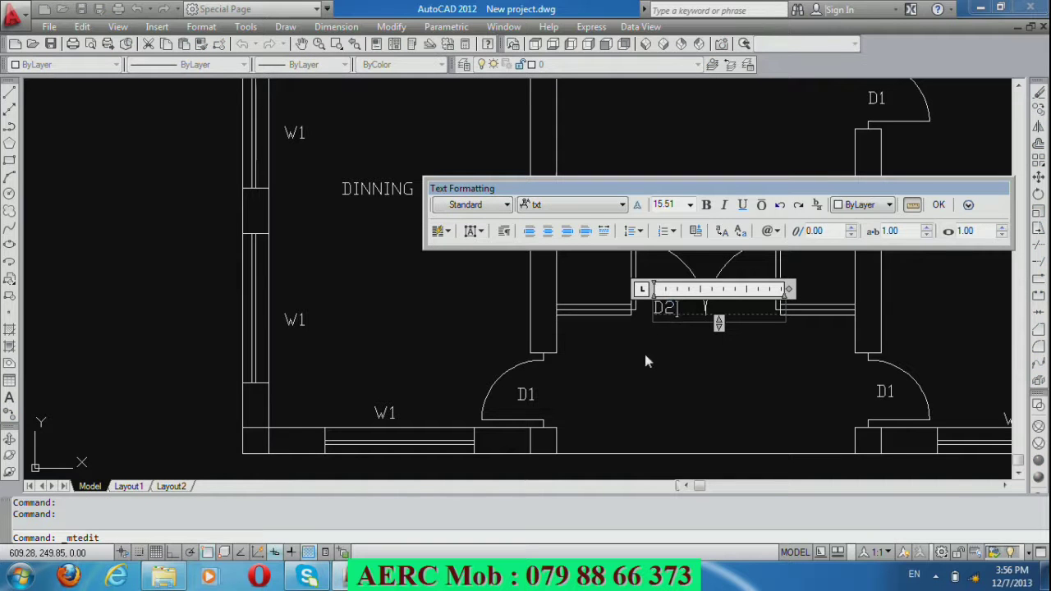
click(648, 336)
Copy the D1 label from beside the bath to the bath/WC door.
scroll(696, 399, down, 2)
scroll(673, 410, down, 2)
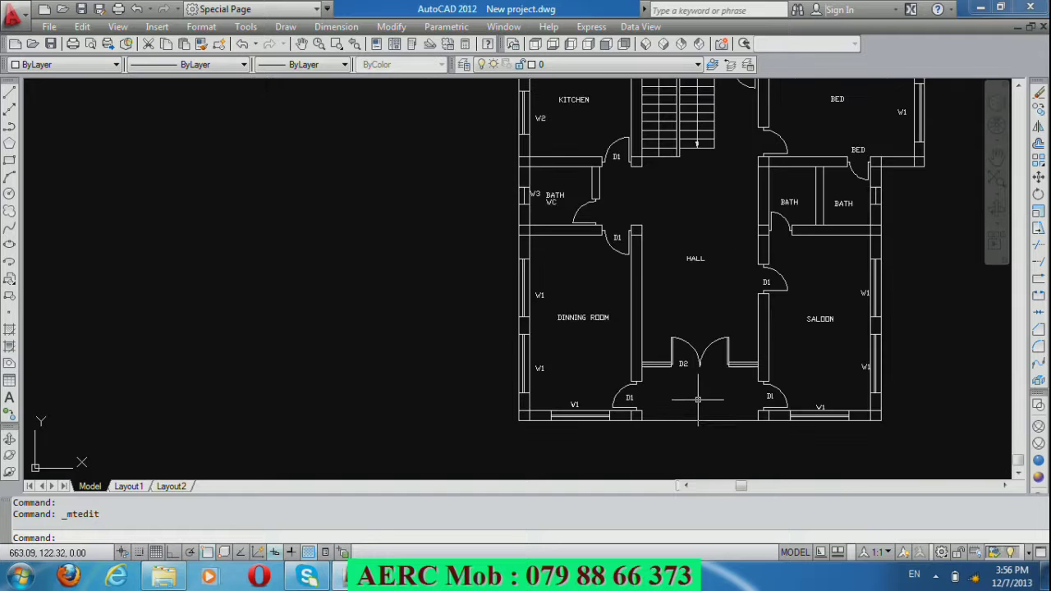
scroll(612, 238, up, 3)
scroll(624, 324, up, 4)
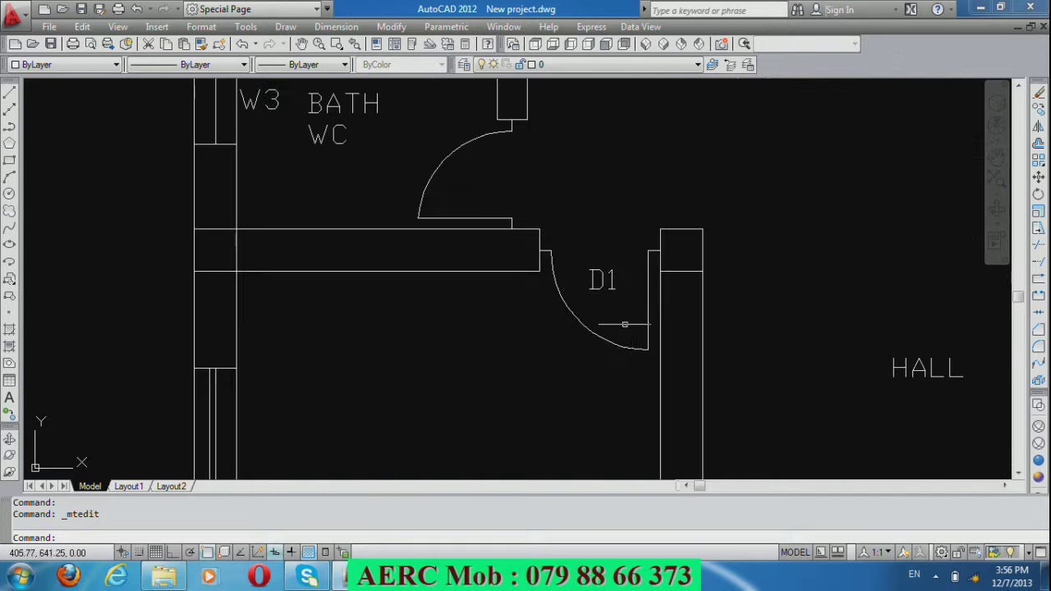
text(co)
key(Return)
click(609, 276)
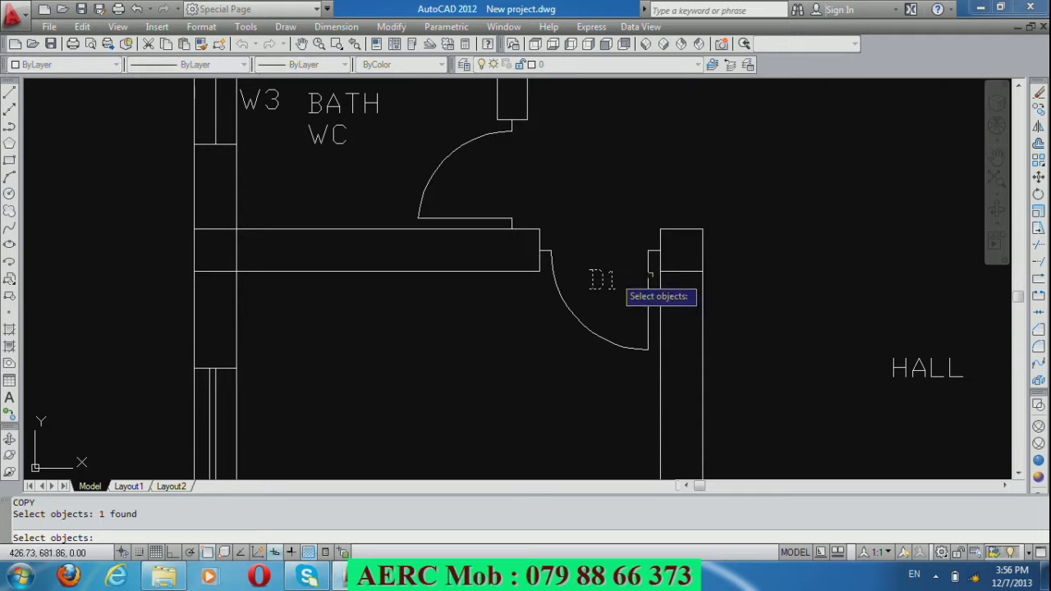
key(Return)
click(834, 228)
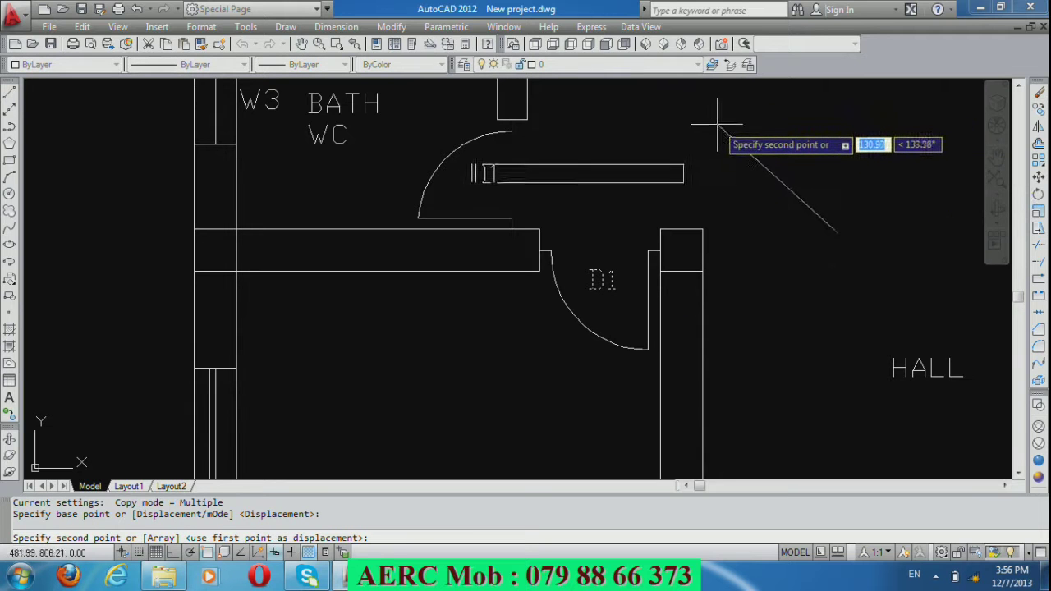
click(711, 130)
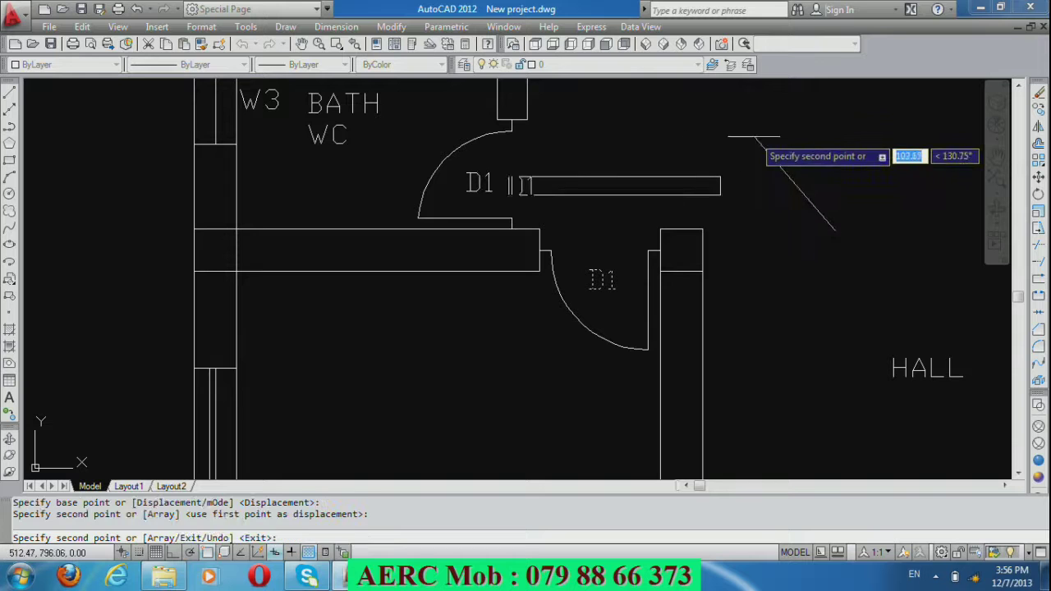
key(Return)
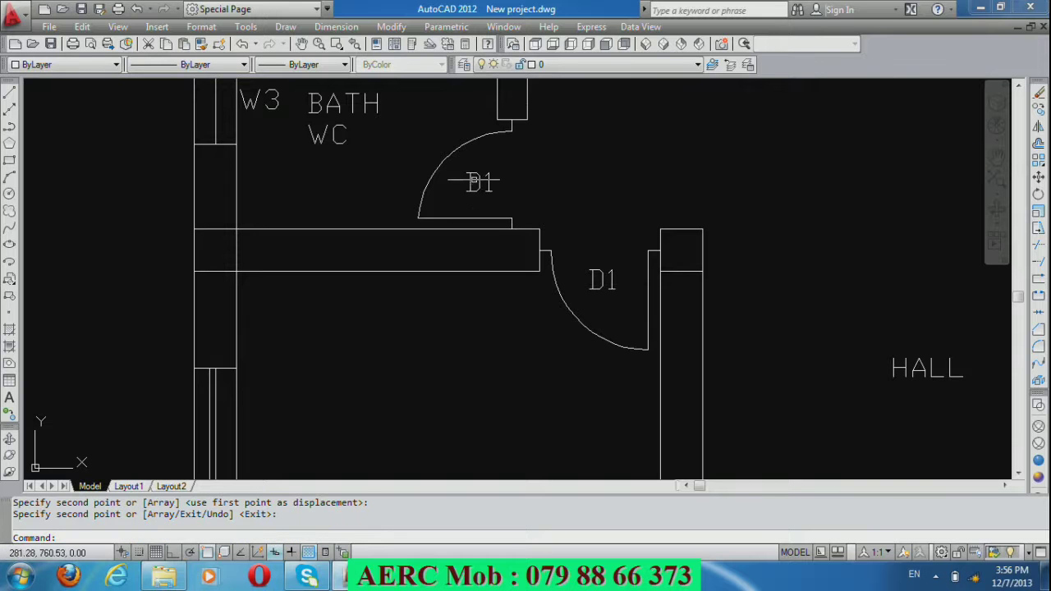
Edit the copied label so it reads D3.
double_click(485, 183)
drag(498, 187, 486, 186)
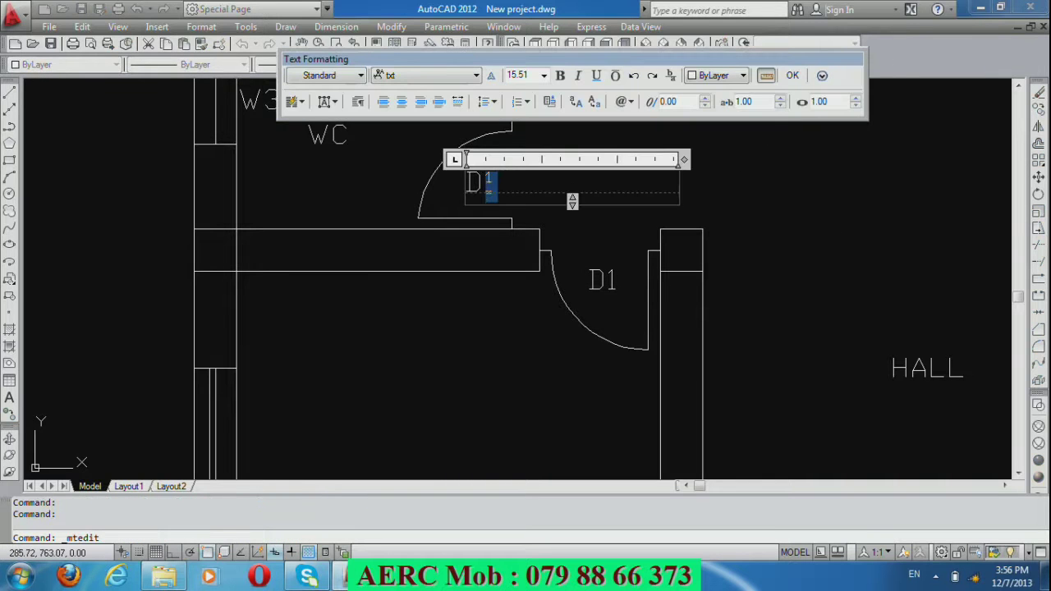
text(3)
click(517, 263)
scroll(480, 293, down, 2)
scroll(480, 292, down, 1)
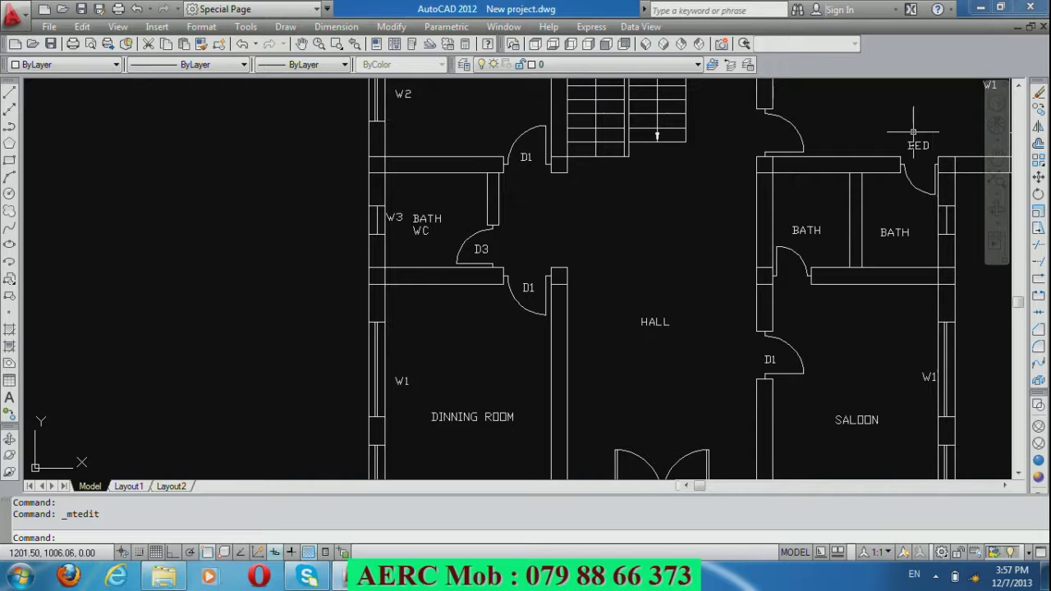
scroll(919, 132, up, 3)
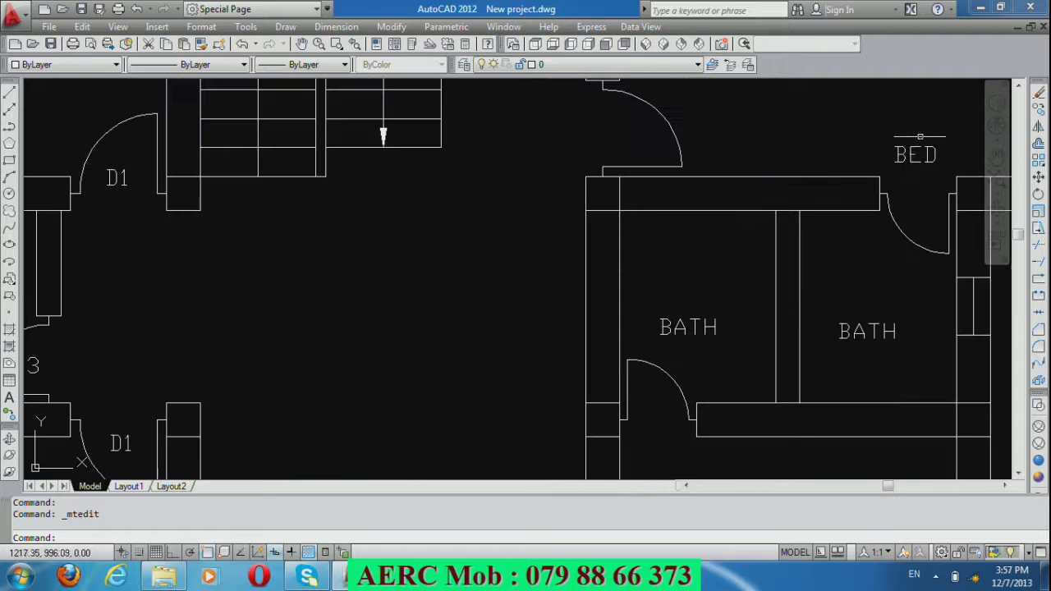
Retype the extra BED text by the bedroom door as D4.
scroll(903, 153, up, 2)
scroll(854, 153, down, 3)
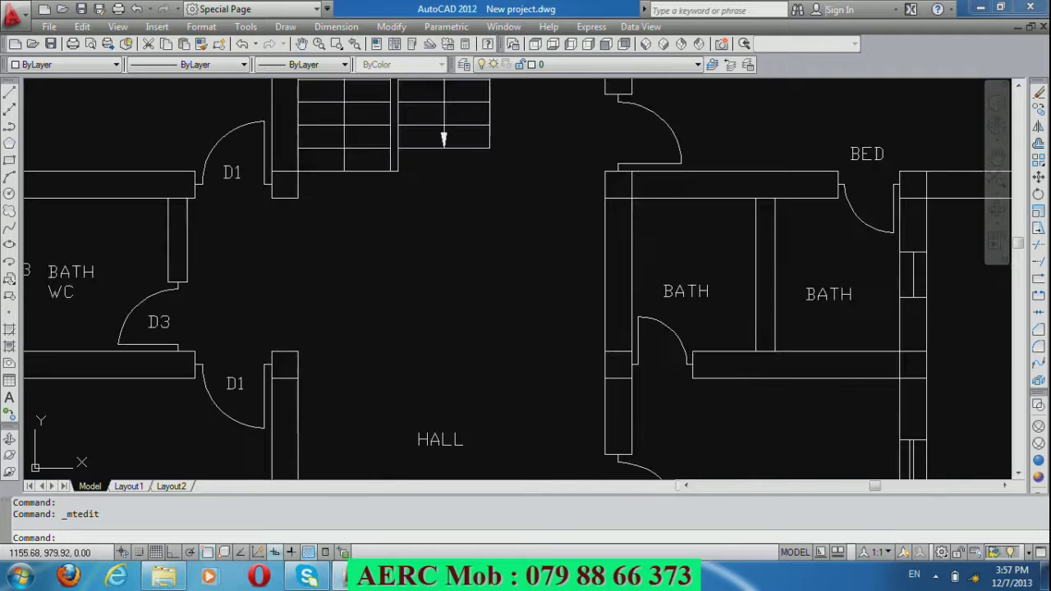
scroll(889, 153, up, 3)
double_click(872, 154)
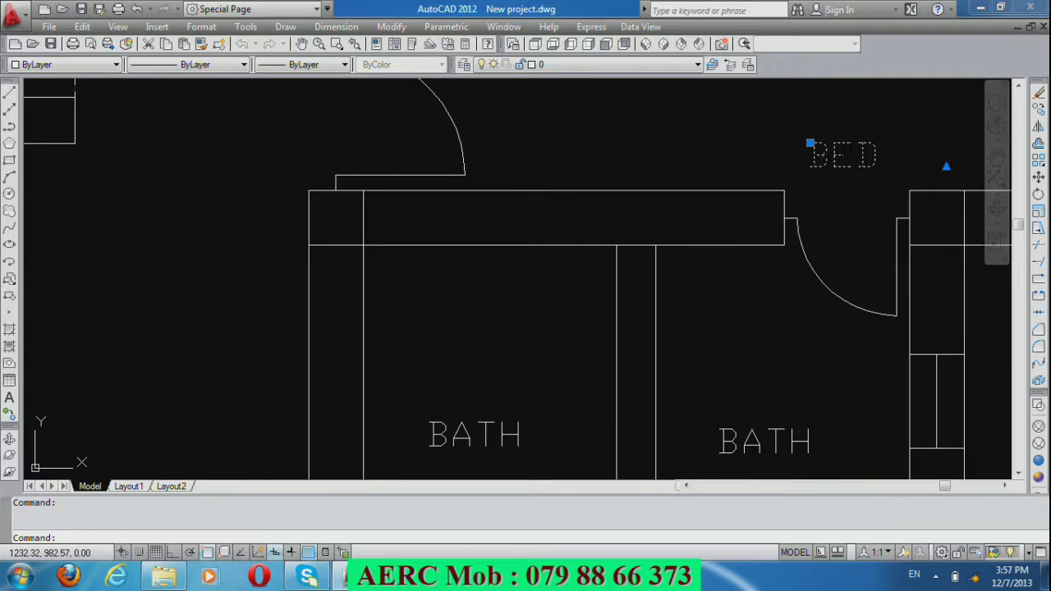
drag(883, 154, 803, 162)
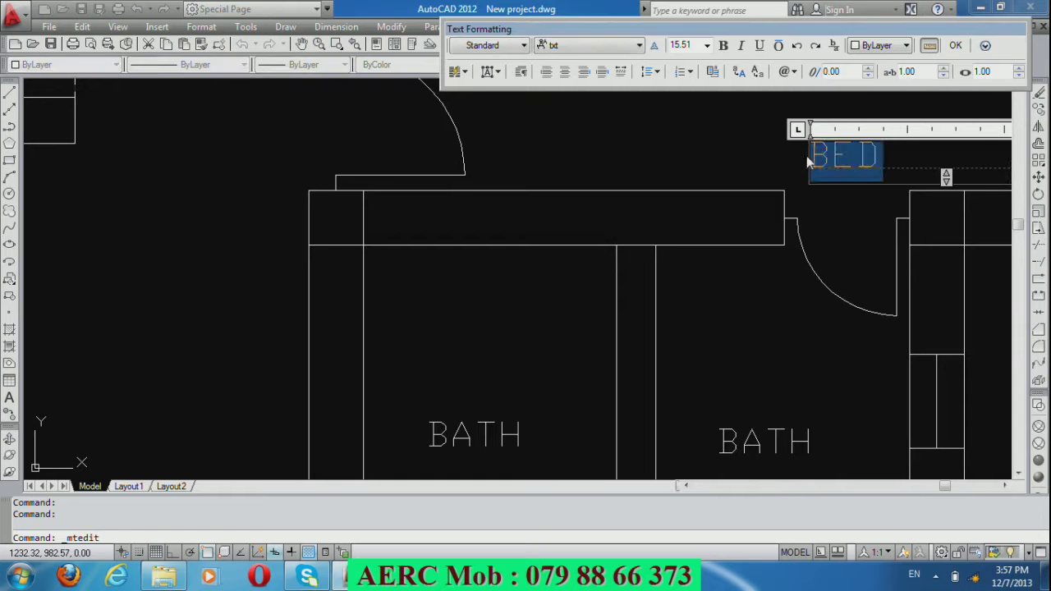
text(D)
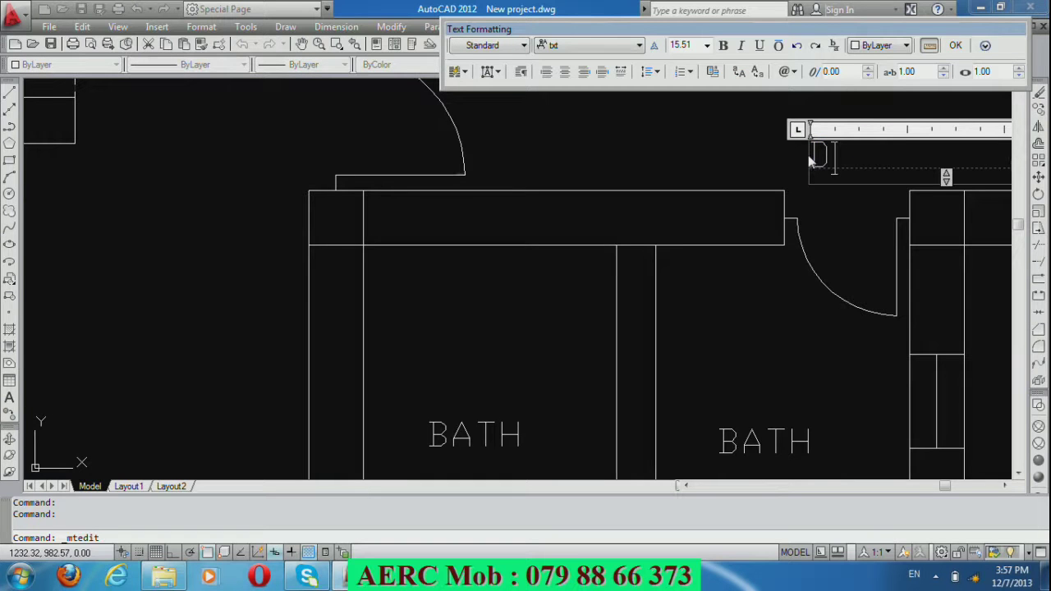
text(4)
click(780, 166)
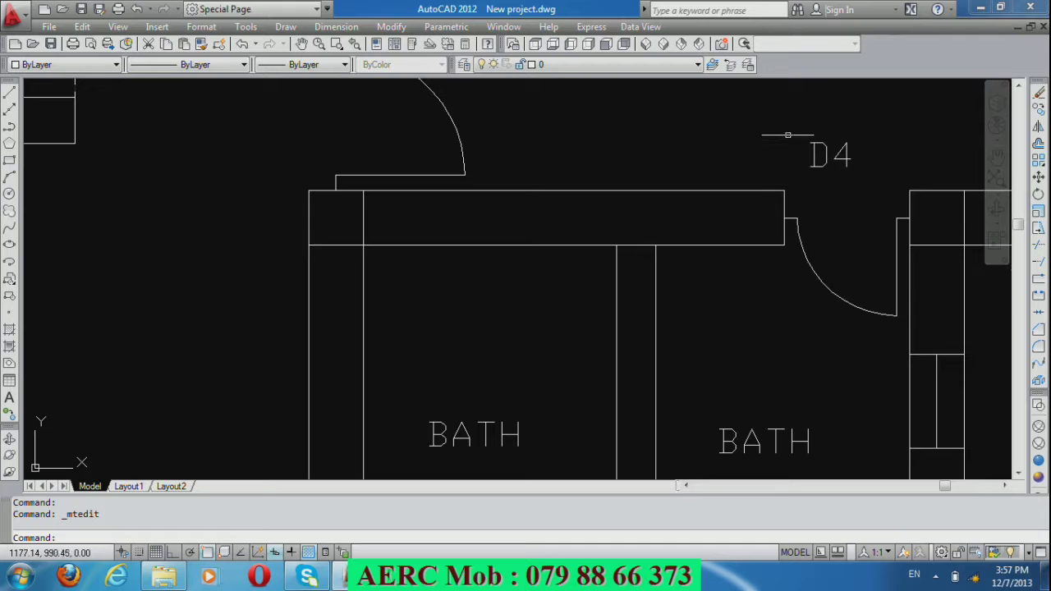
Move the D4 label right beside the bedroom door swing.
scroll(784, 138, down, 2)
scroll(784, 138, down, 3)
scroll(785, 138, down, 2)
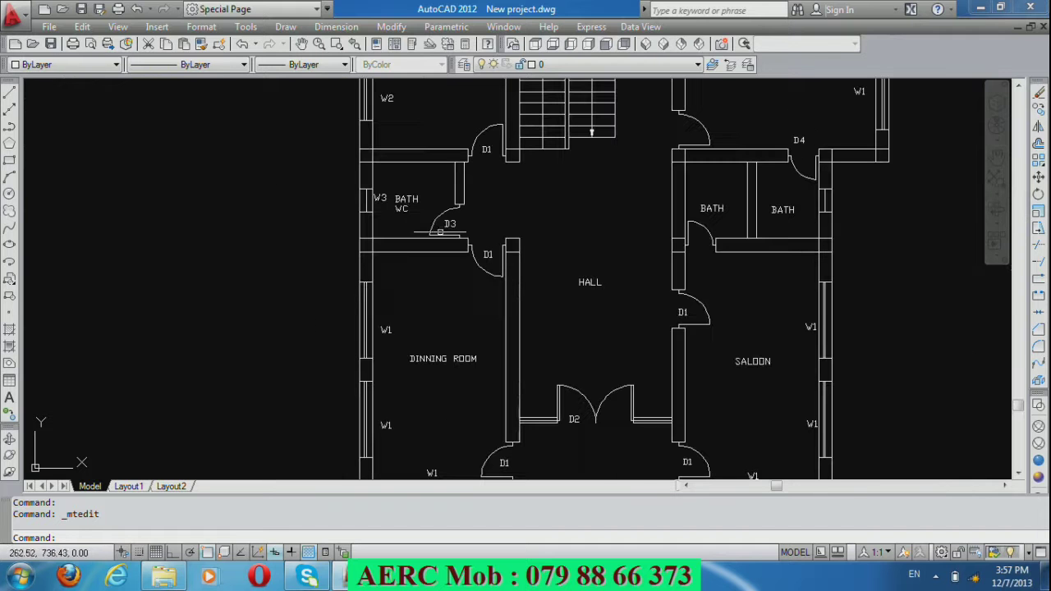
click(469, 234)
click(575, 312)
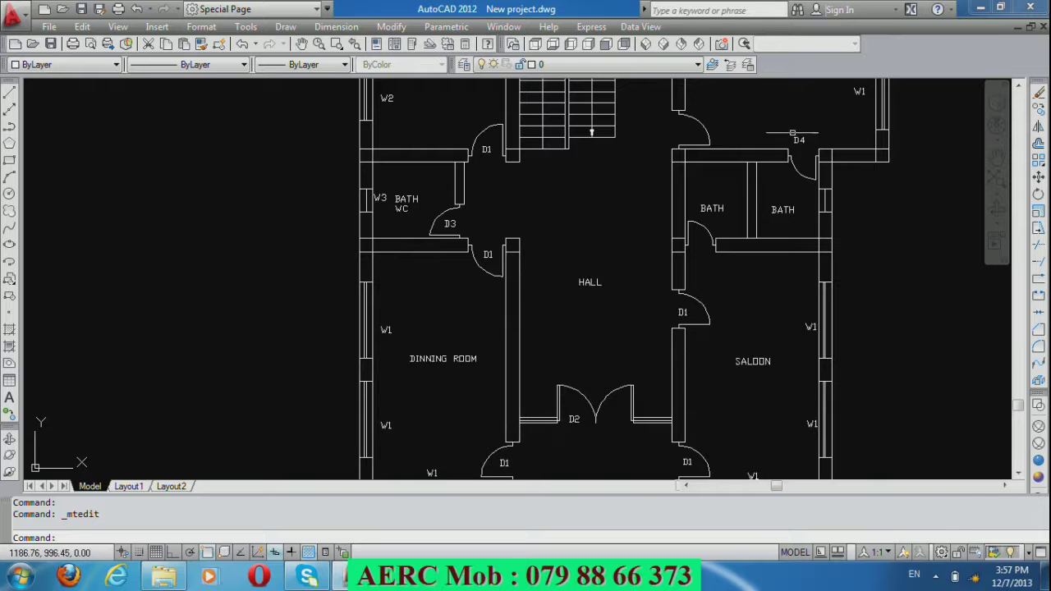
scroll(790, 133, up, 5)
text(m)
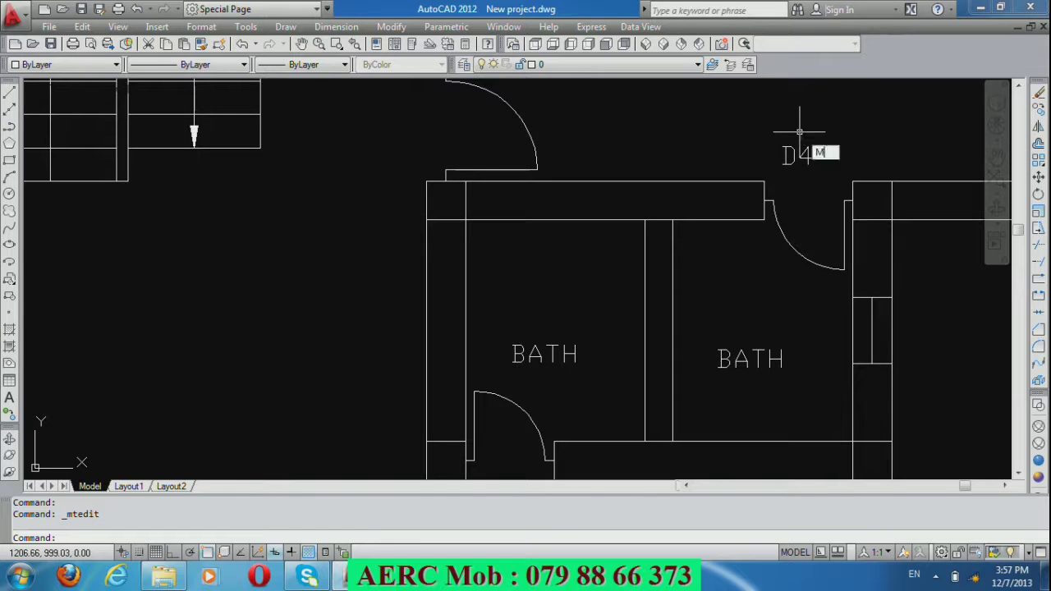
key(Return)
click(795, 154)
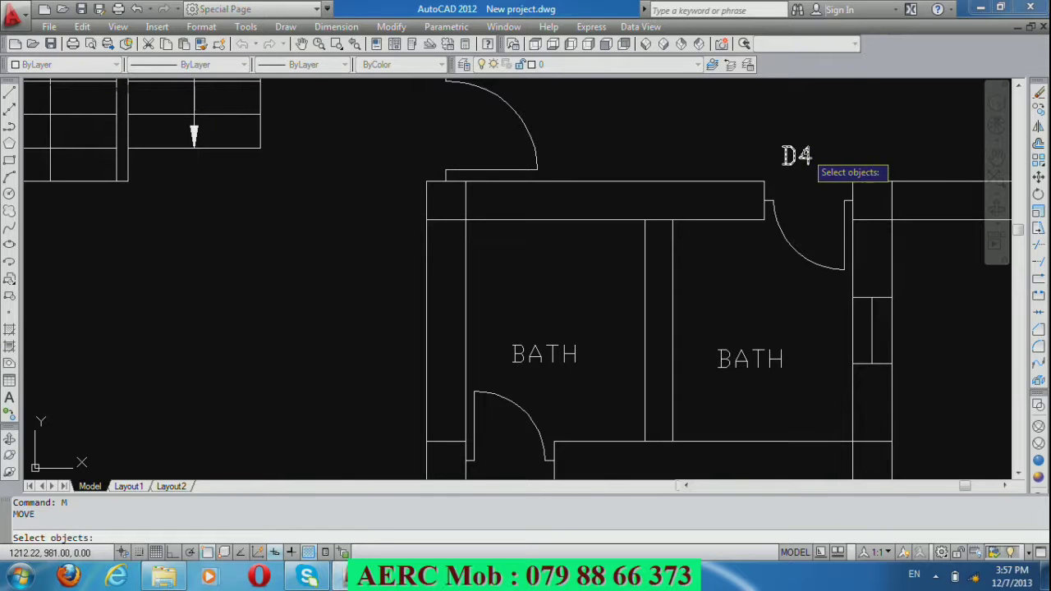
key(Return)
click(857, 109)
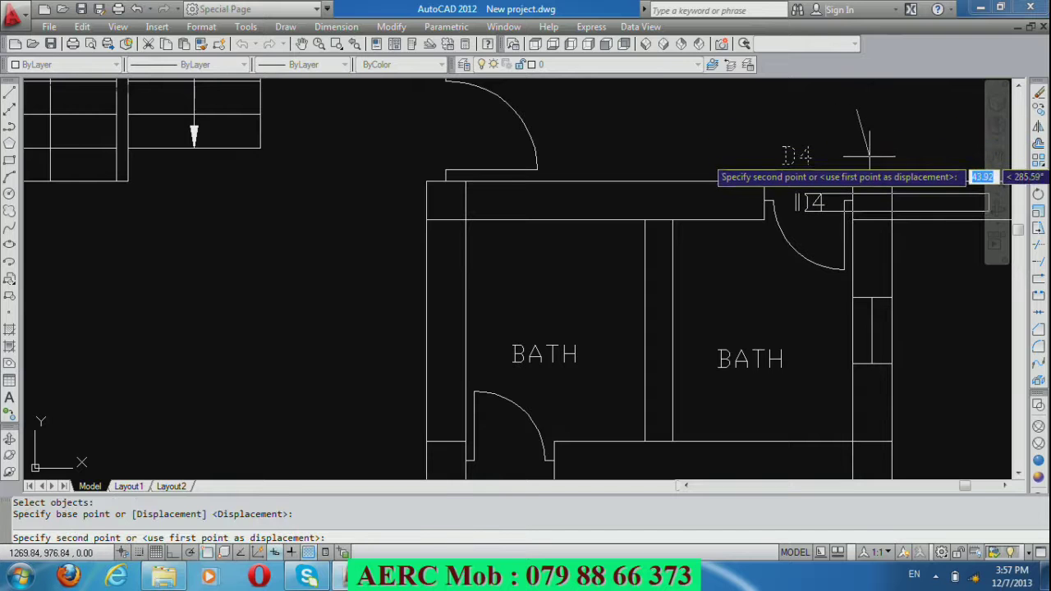
click(871, 156)
Copy the D4 label to the bath door.
text(co)
key(Return)
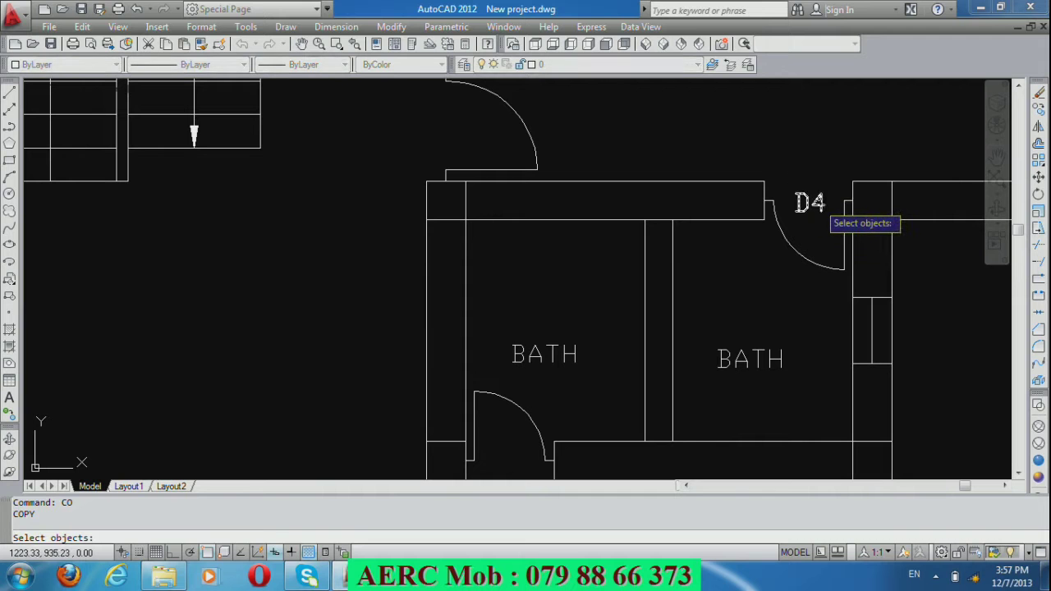
click(813, 203)
key(Return)
click(840, 138)
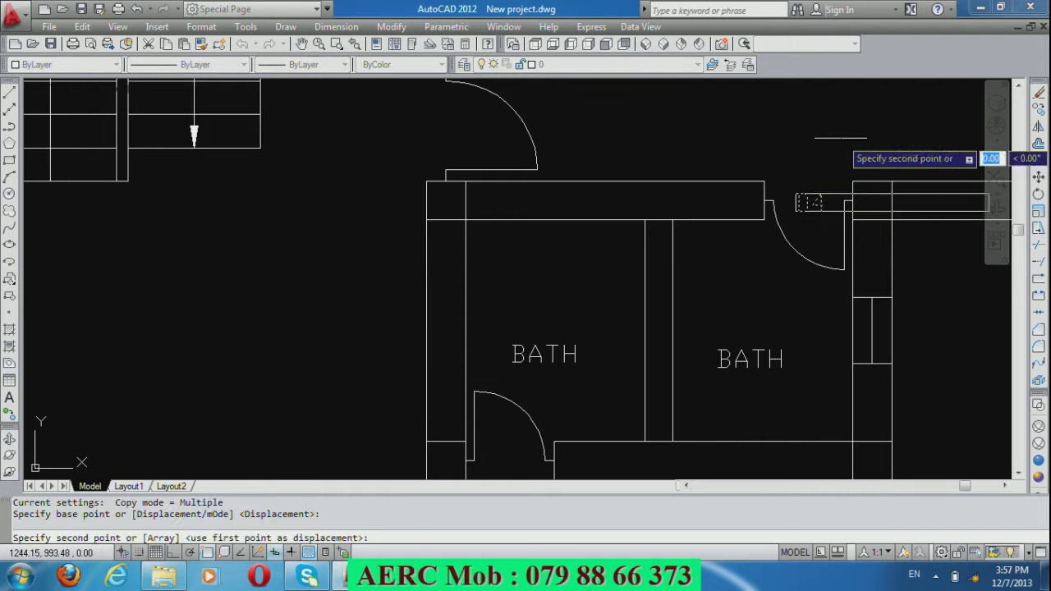
click(535, 379)
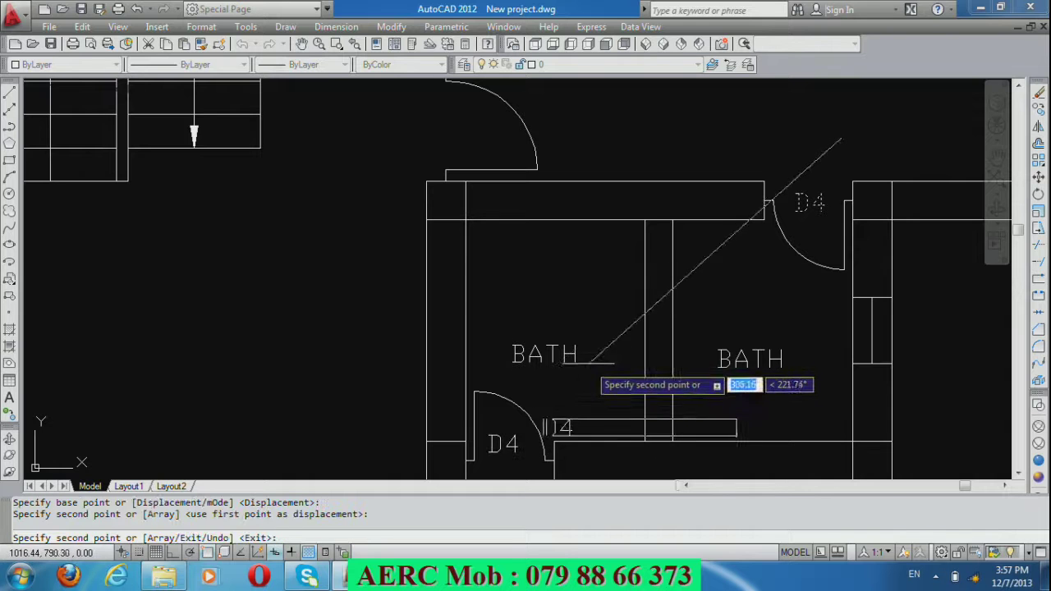
key(Return)
scroll(575, 280, down, 3)
scroll(602, 233, down, 3)
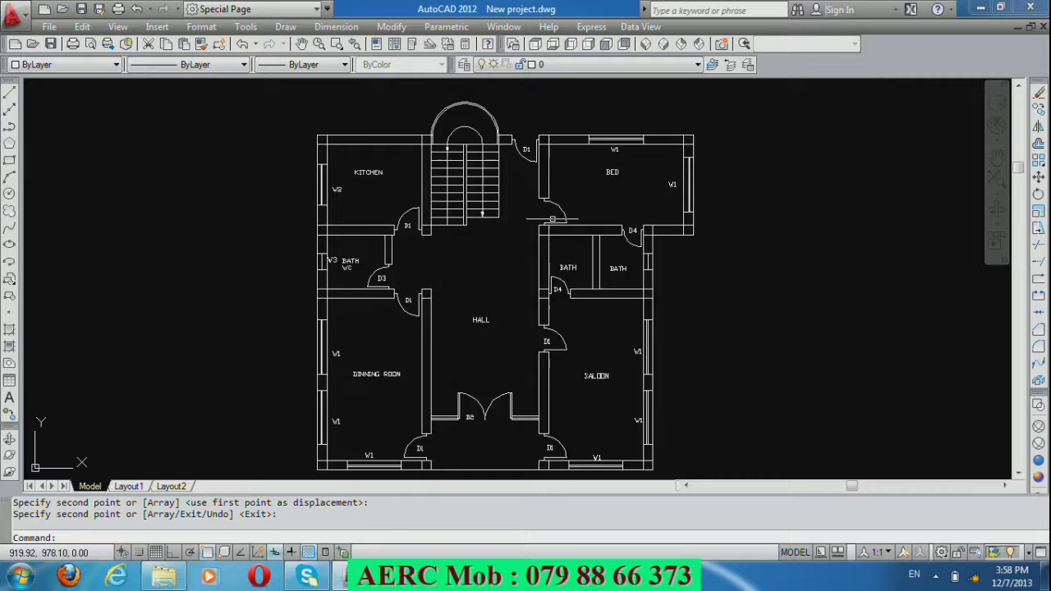
scroll(550, 217, up, 2)
Copy a D1 label to the bedroom wall.
text(co)
key(Return)
click(516, 121)
key(Return)
click(492, 138)
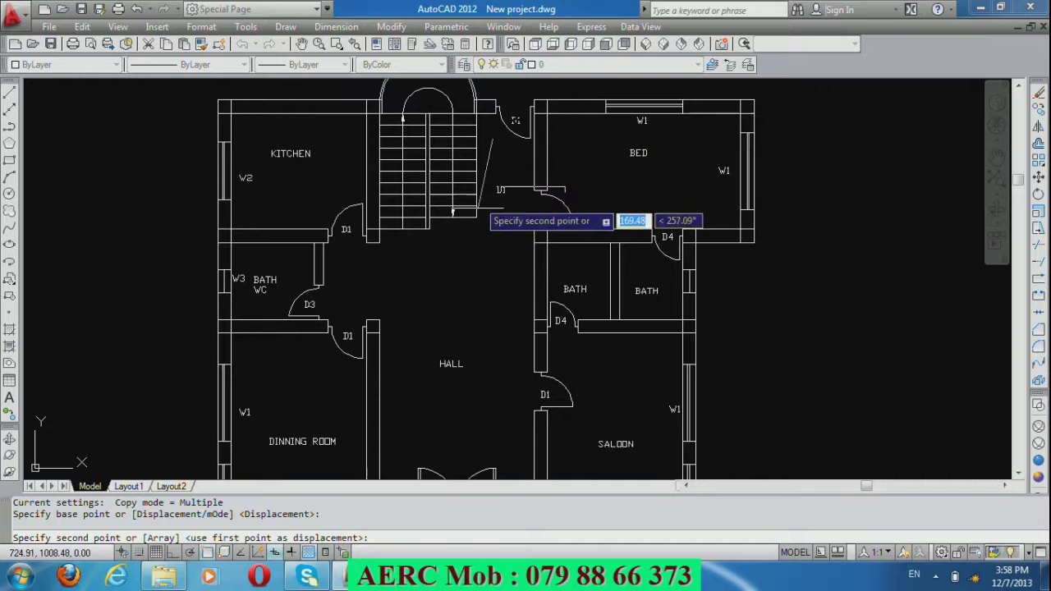
click(517, 233)
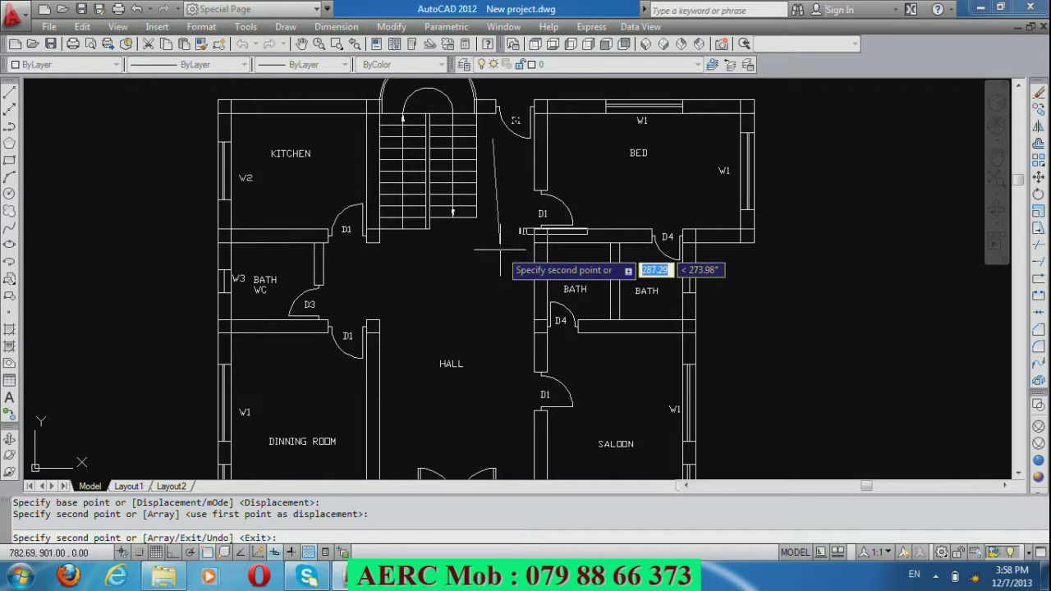
key(Return)
Copy the D1 label by the stairs into the hall.
scroll(395, 227, up, 1)
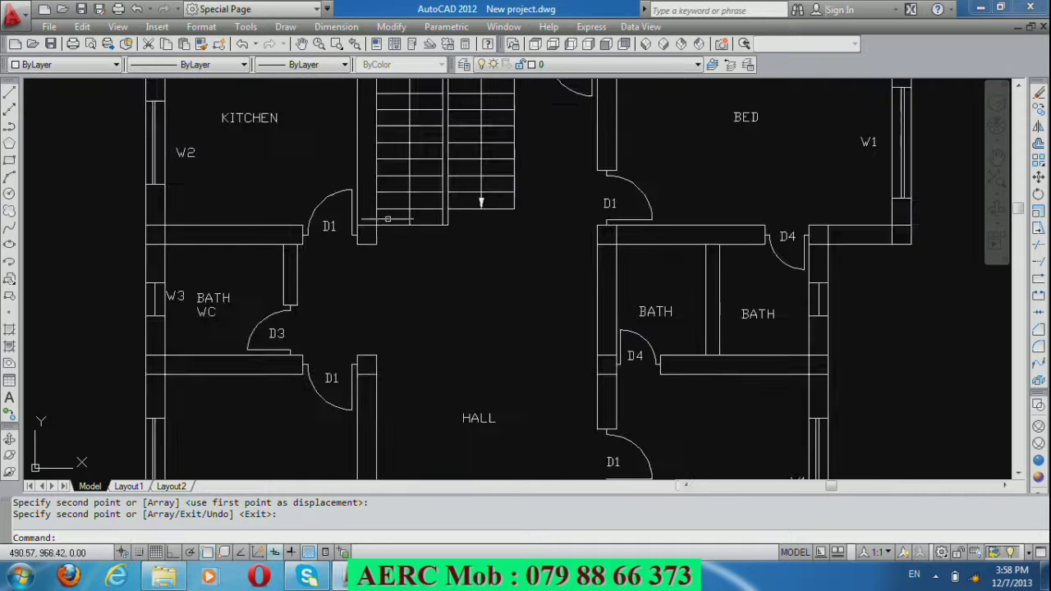
scroll(394, 227, up, 1)
text(co)
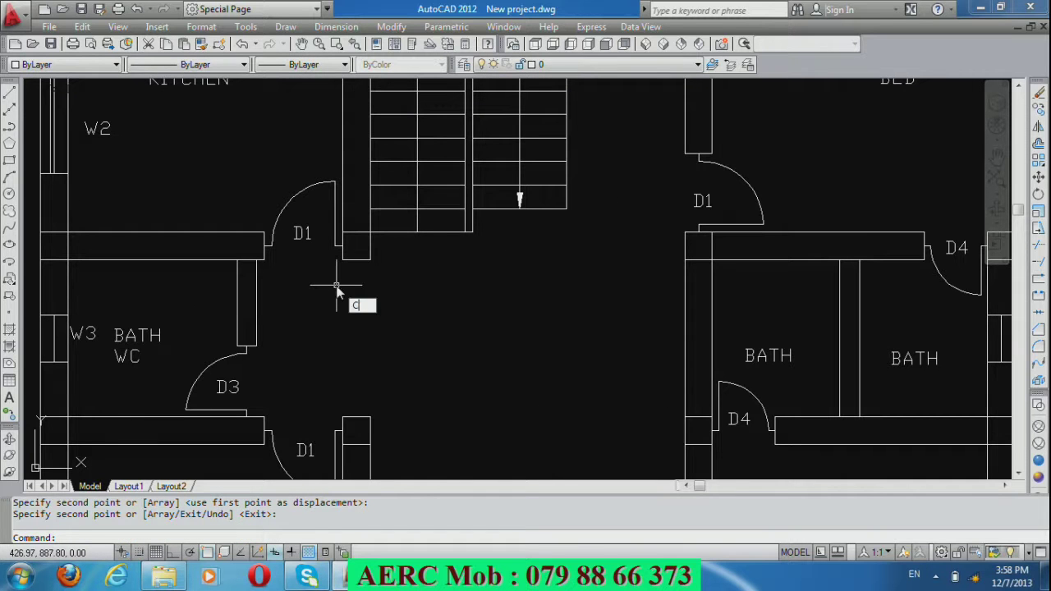
key(Return)
click(303, 233)
key(Return)
click(300, 232)
click(493, 348)
key(Return)
Rewrite the hall copy as the (30X15)CM tread-size label.
double_click(494, 348)
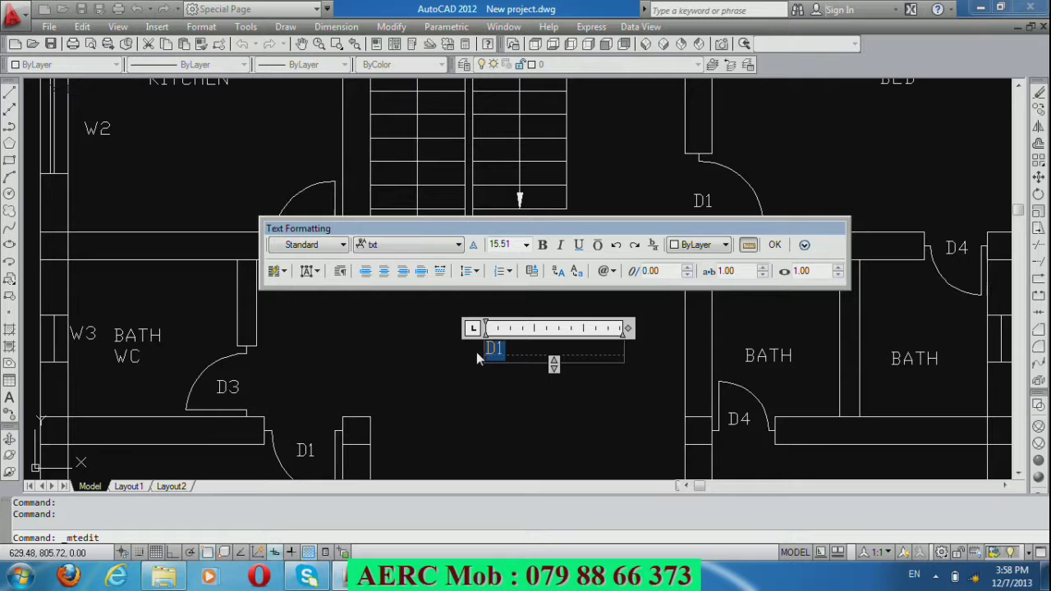
key(Home)
click(549, 378)
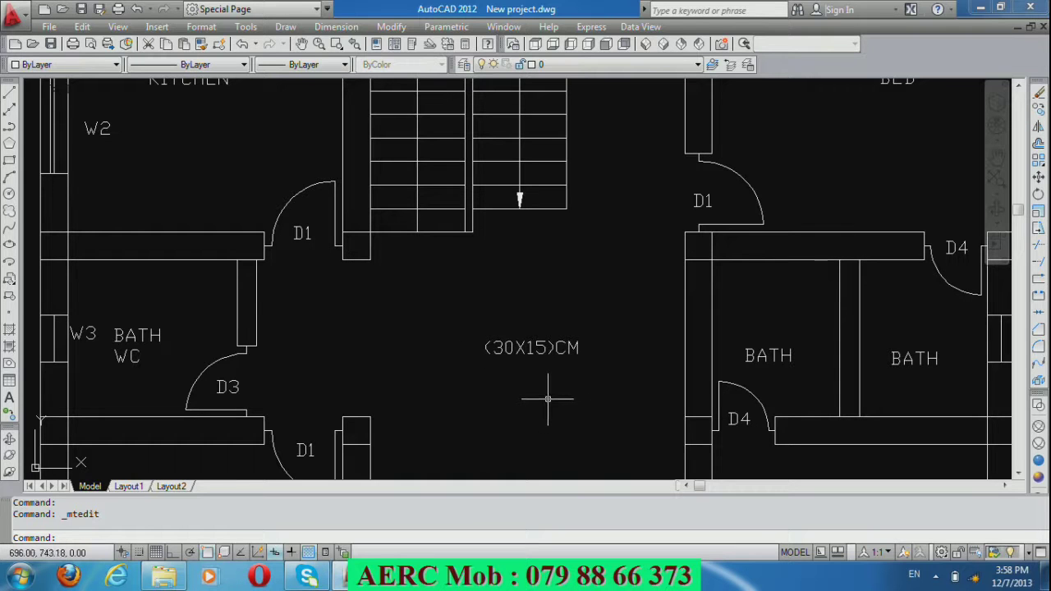
text(ro)
key(Return)
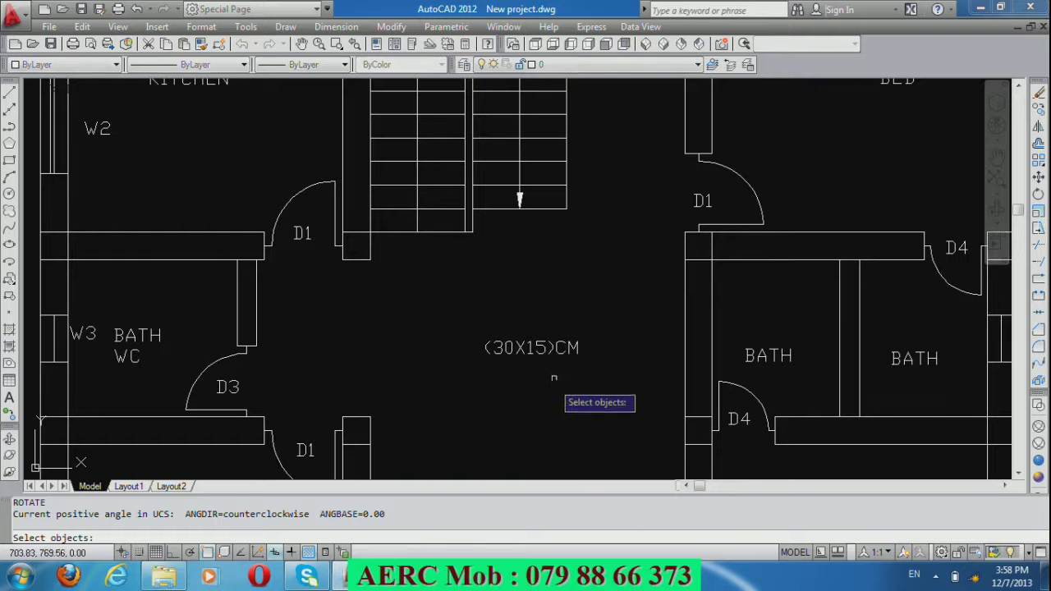
Rotate the (30X15)CM text 90 degrees so it runs vertically.
click(575, 352)
key(Return)
click(577, 351)
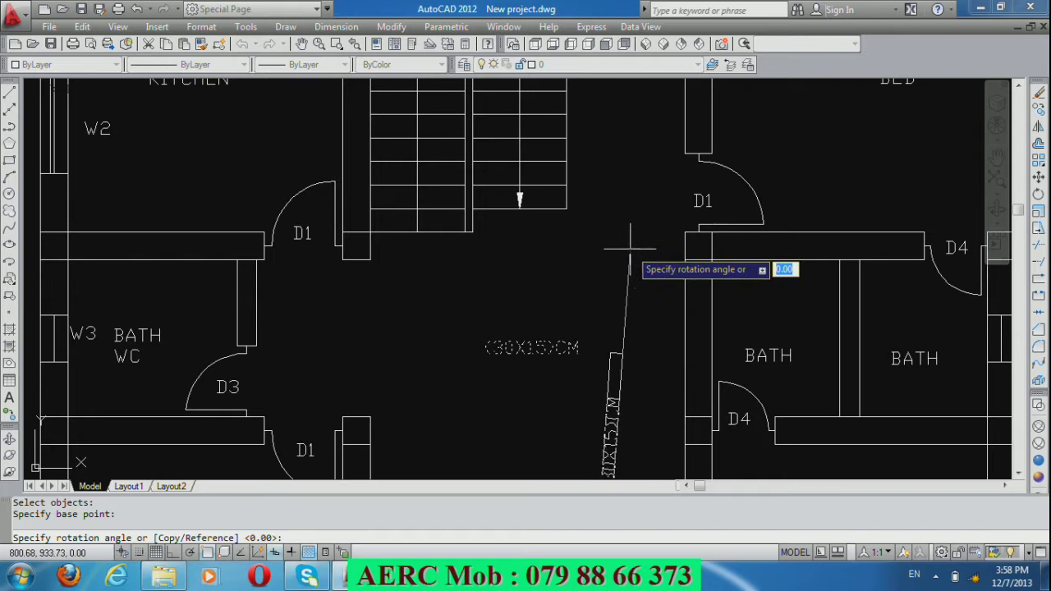
text(90)
key(Return)
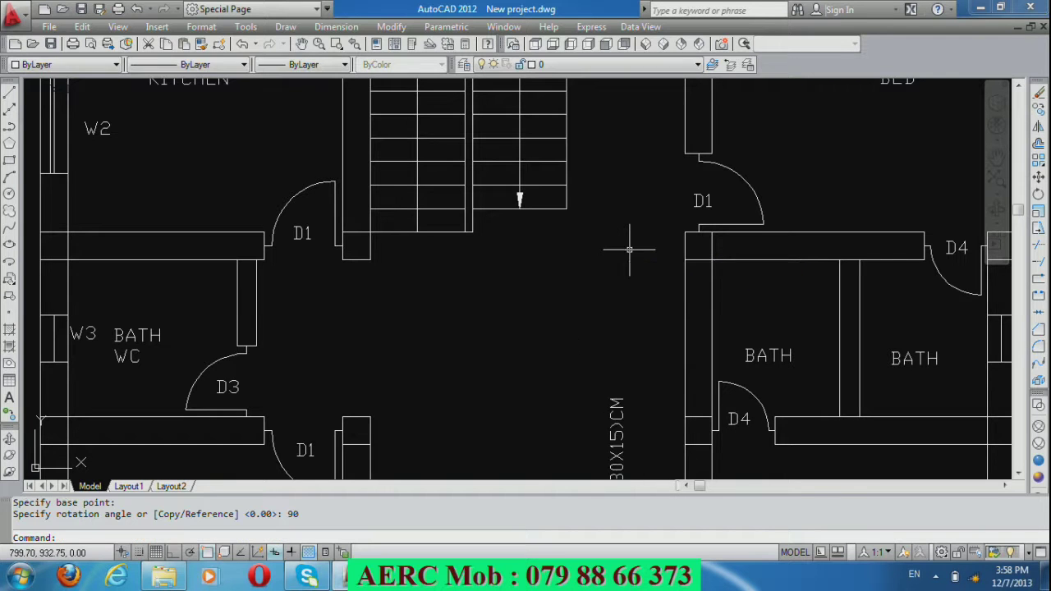
scroll(604, 278, down, 3)
scroll(608, 338, up, 3)
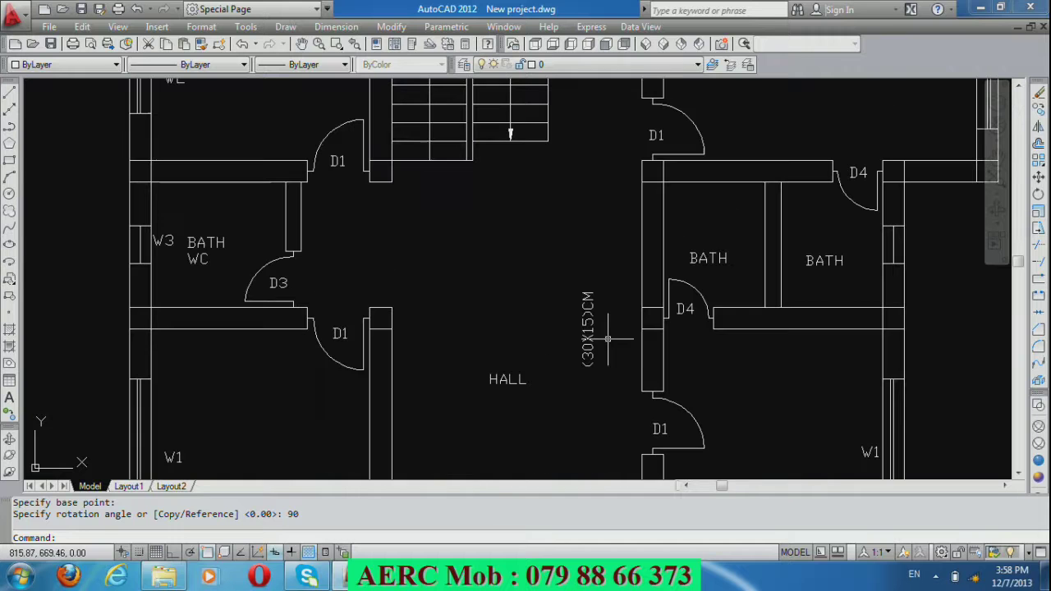
Move the vertical (30X15)CM text onto the staircase.
text(m)
key(Return)
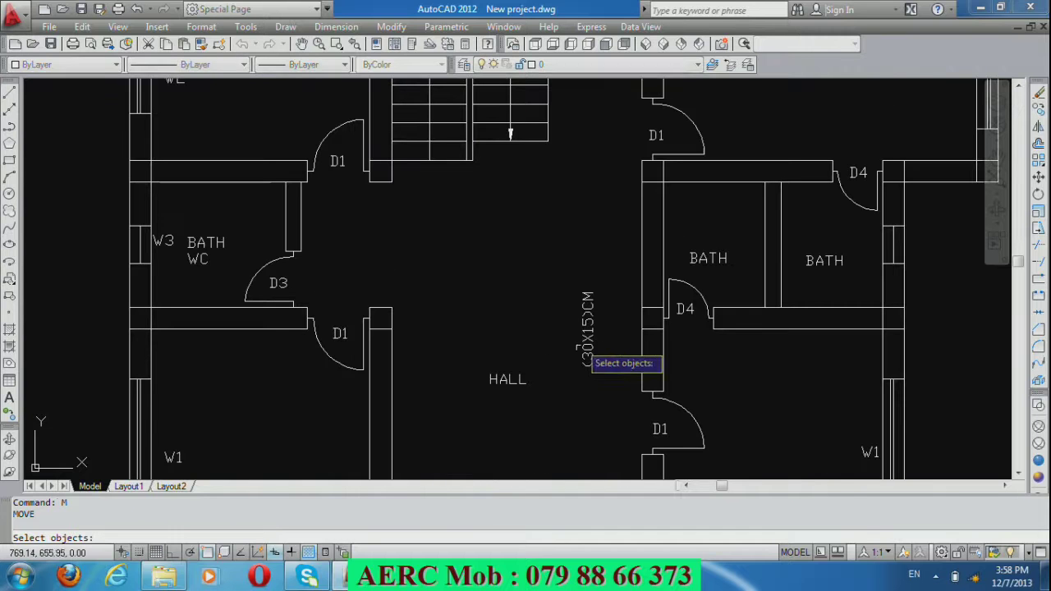
click(587, 361)
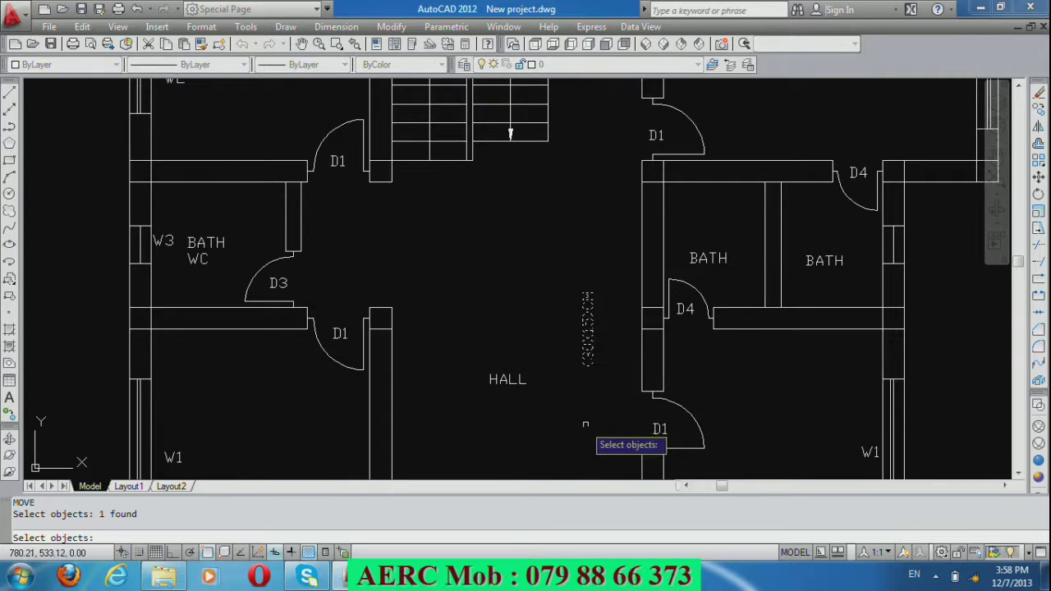
key(Return)
click(588, 420)
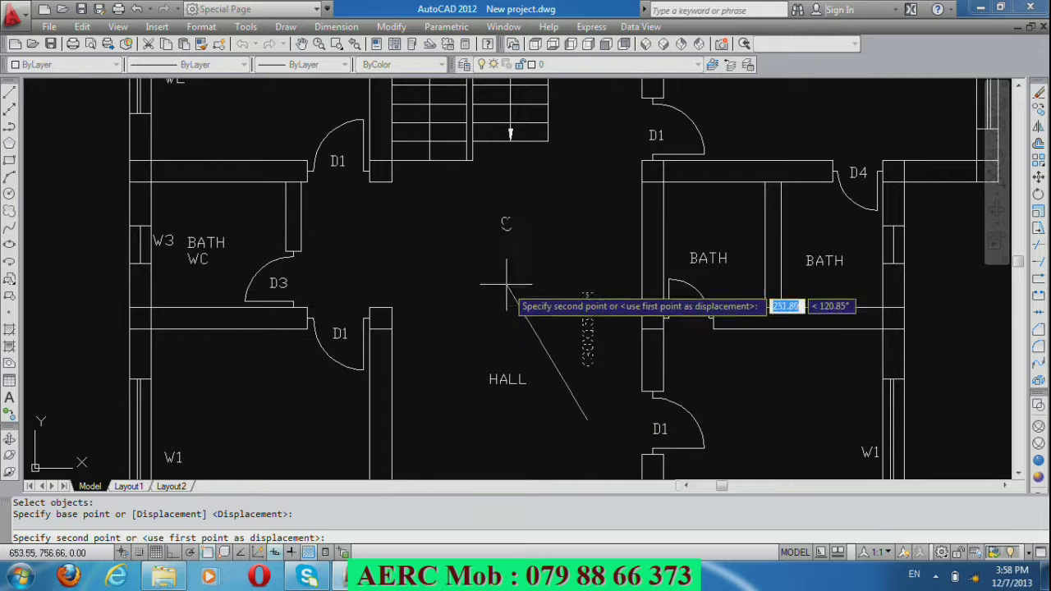
click(444, 213)
scroll(444, 211, down, 1)
scroll(444, 213, down, 3)
scroll(444, 215, up, 3)
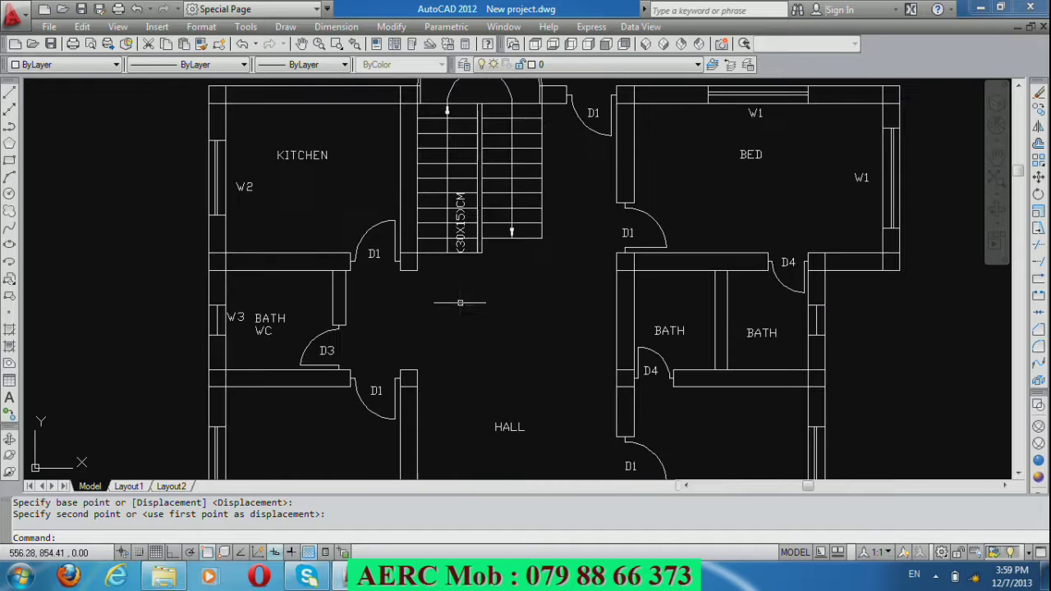
Start a COPY of the D3 label, with the base point on the label.
text(CO)
key(Return)
click(327, 350)
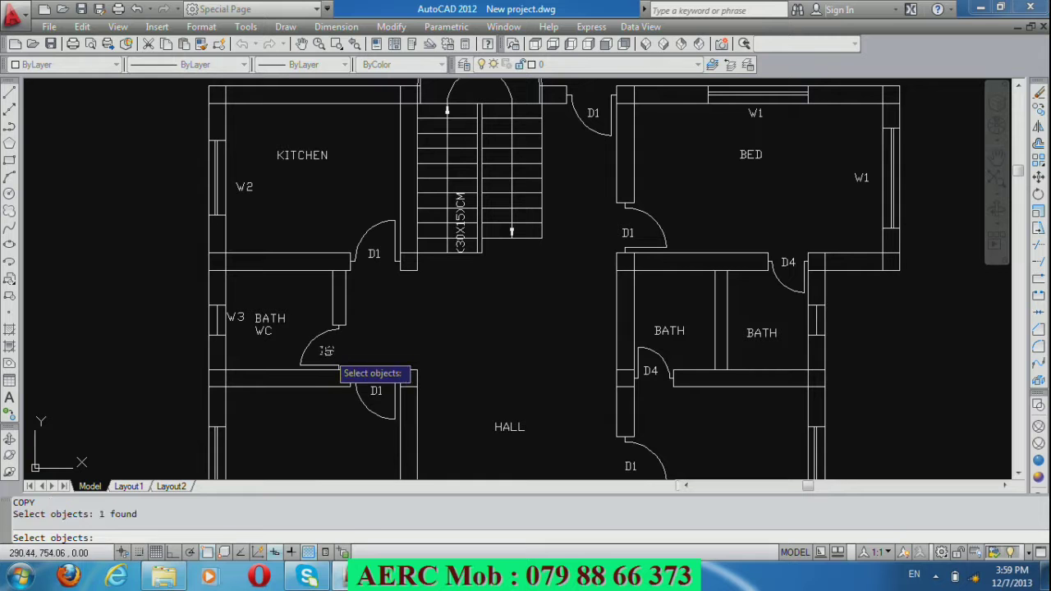
key(Return)
click(327, 351)
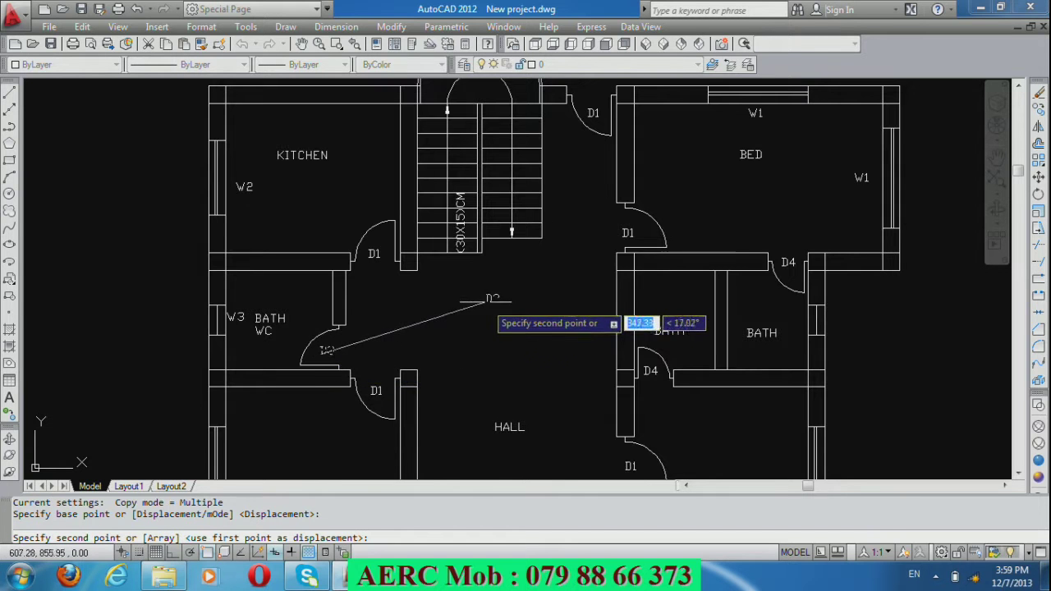
scroll(490, 296, down, 2)
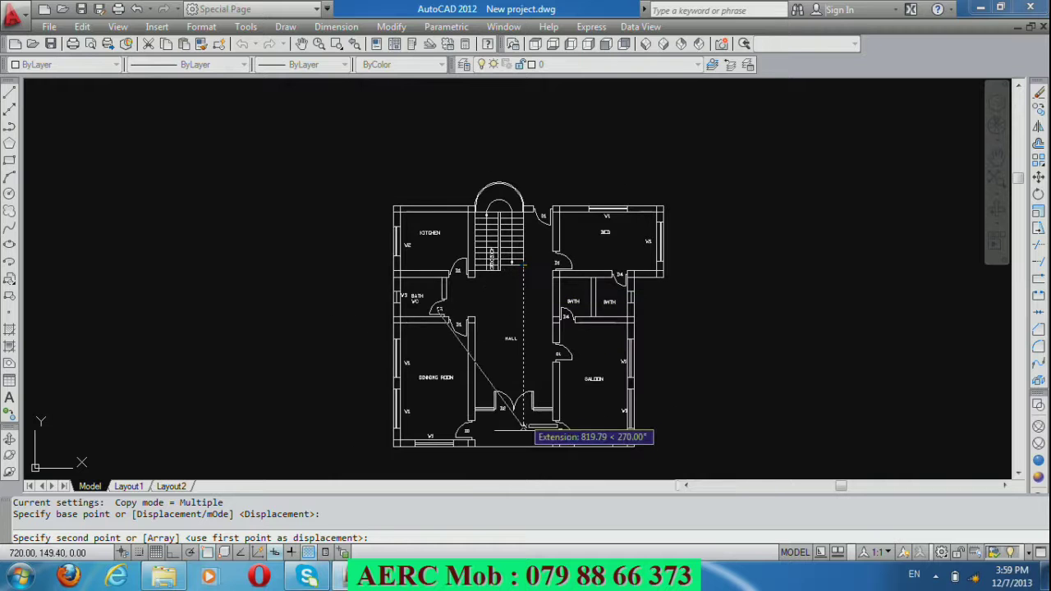
Place the D3 copy in the dining room and rewrite it as 18M².
scroll(514, 454, down, 1)
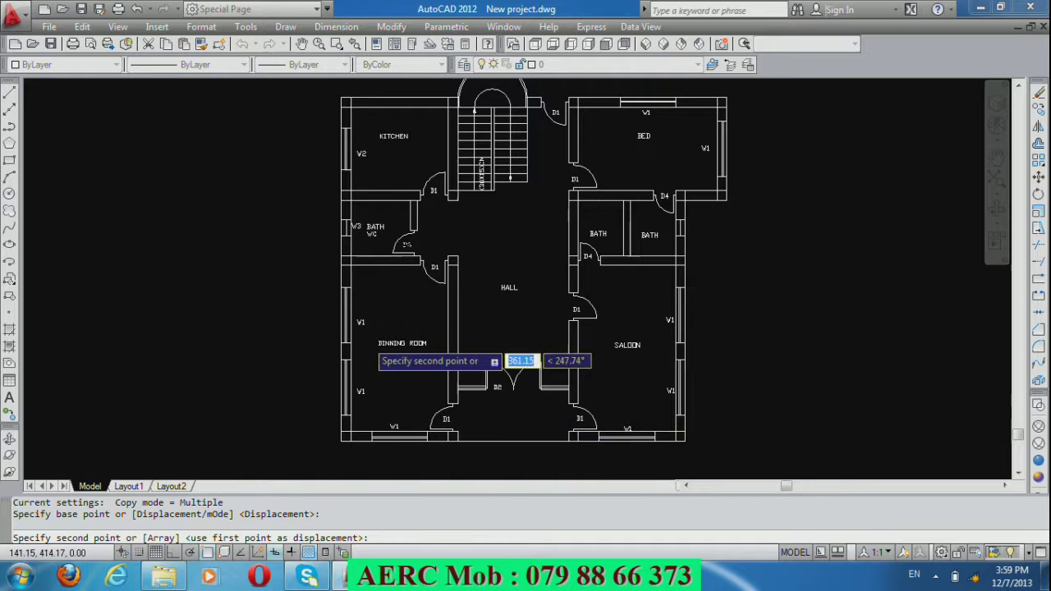
scroll(378, 339, up, 3)
click(411, 380)
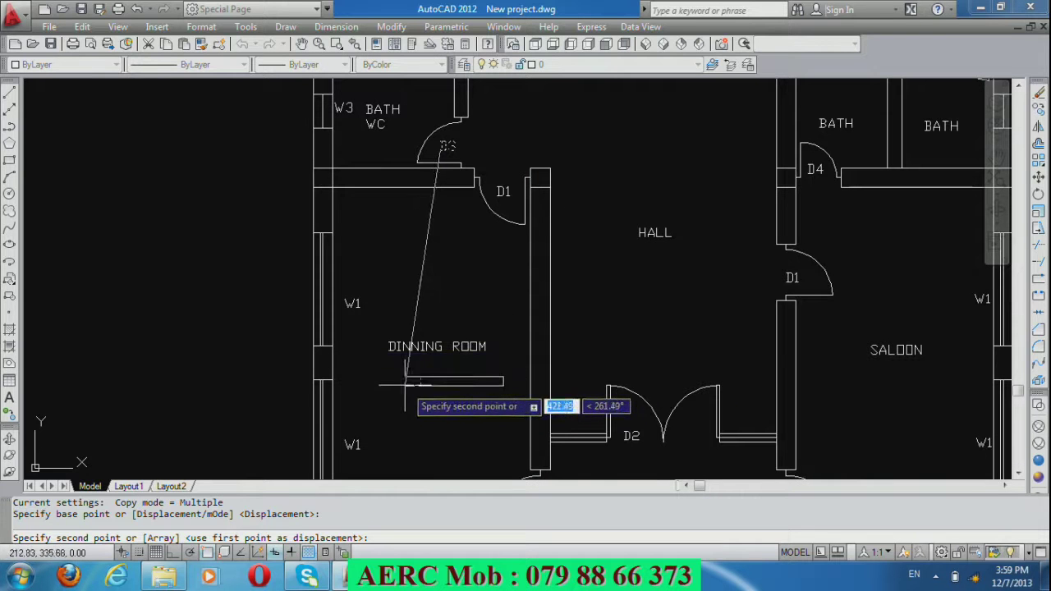
key(Return)
click(411, 379)
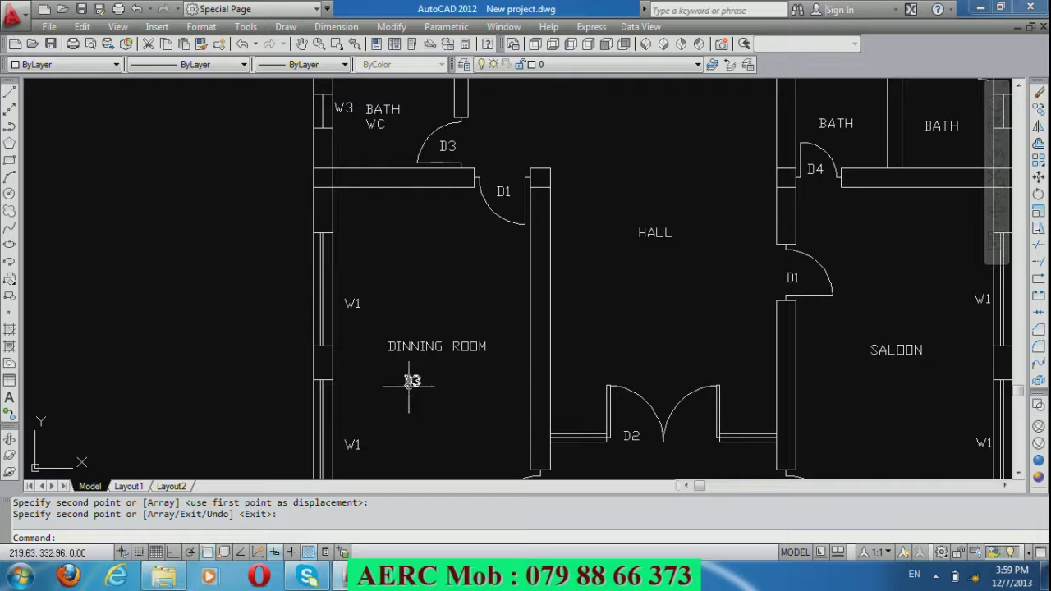
double_click(411, 380)
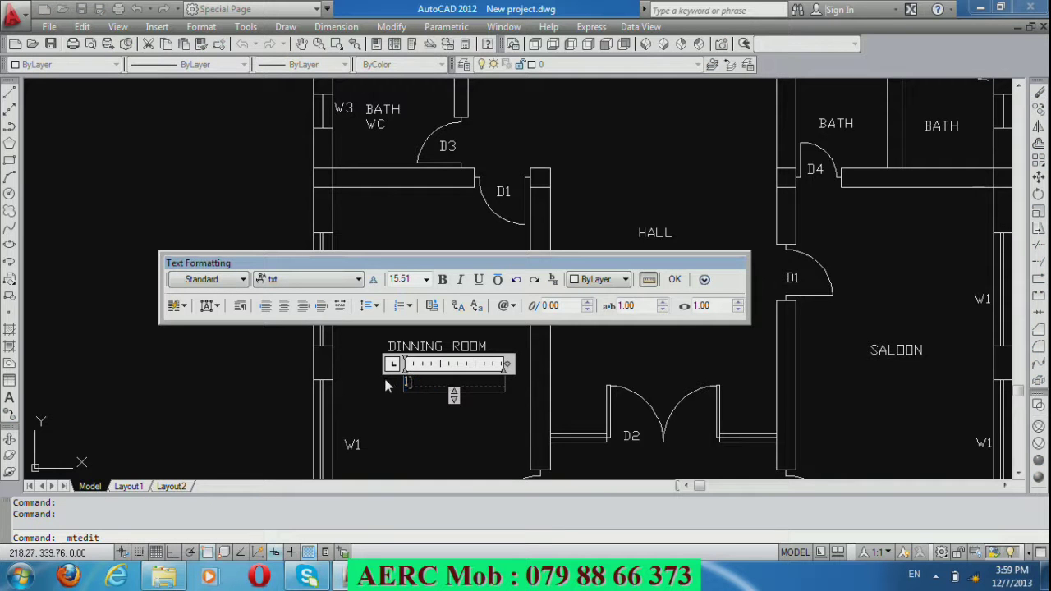
text(M)
click(511, 313)
click(534, 484)
click(468, 450)
Move the 18M² text beneath DINNING ROOM.
text(M)
key(Return)
click(419, 382)
key(Return)
click(421, 425)
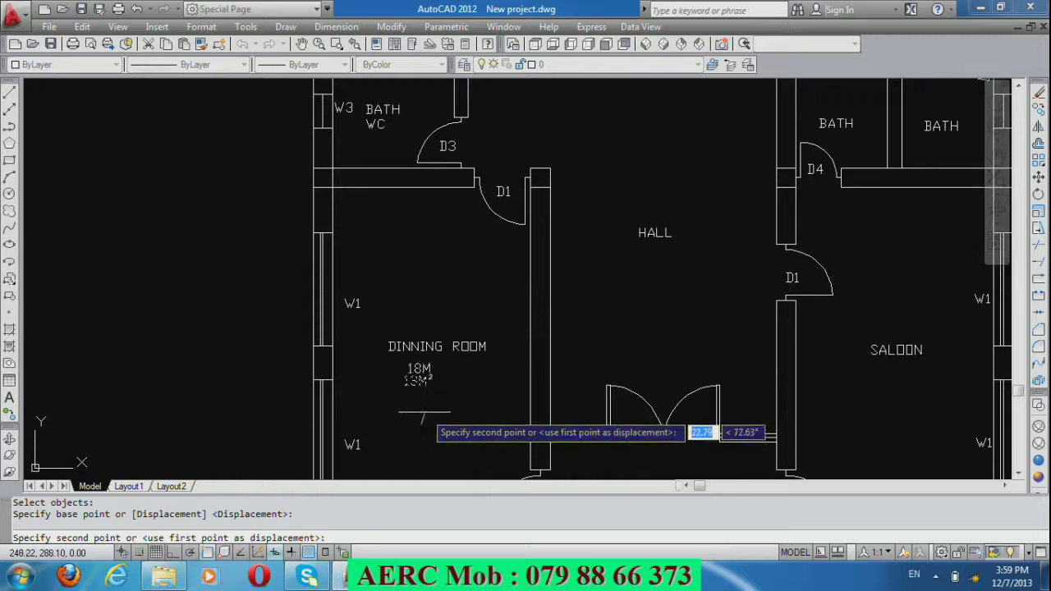
click(431, 411)
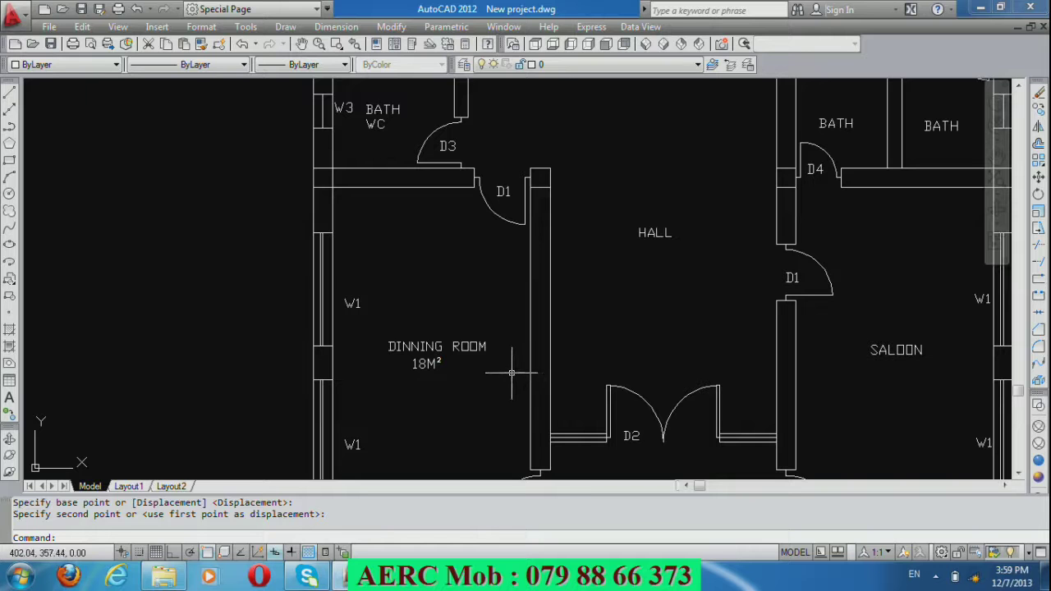
Copy the 18M² text under SALOON.
text(co)
key(Return)
click(425, 364)
key(Return)
click(418, 400)
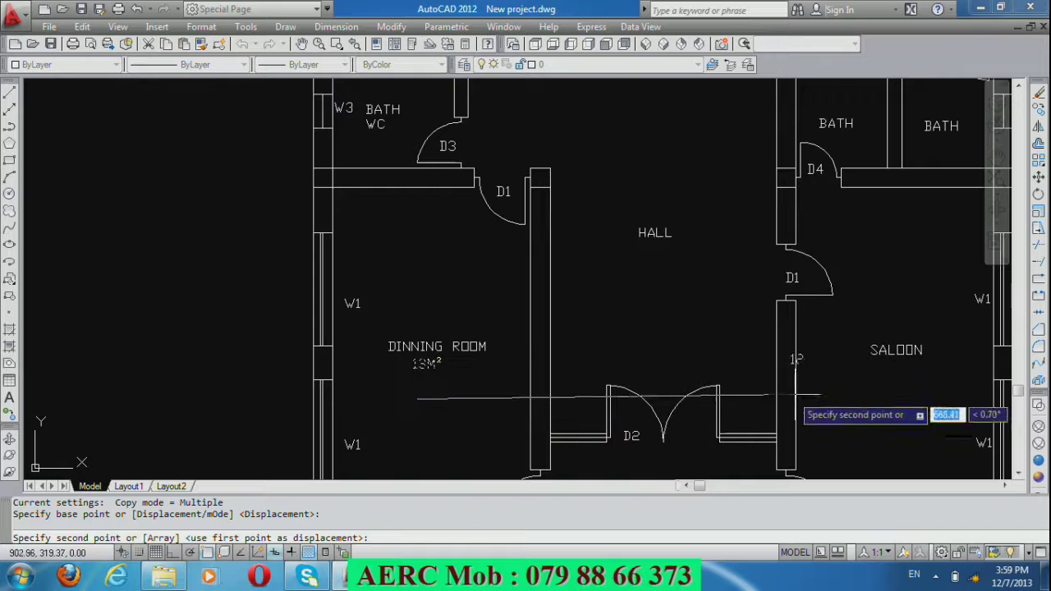
click(887, 403)
key(Return)
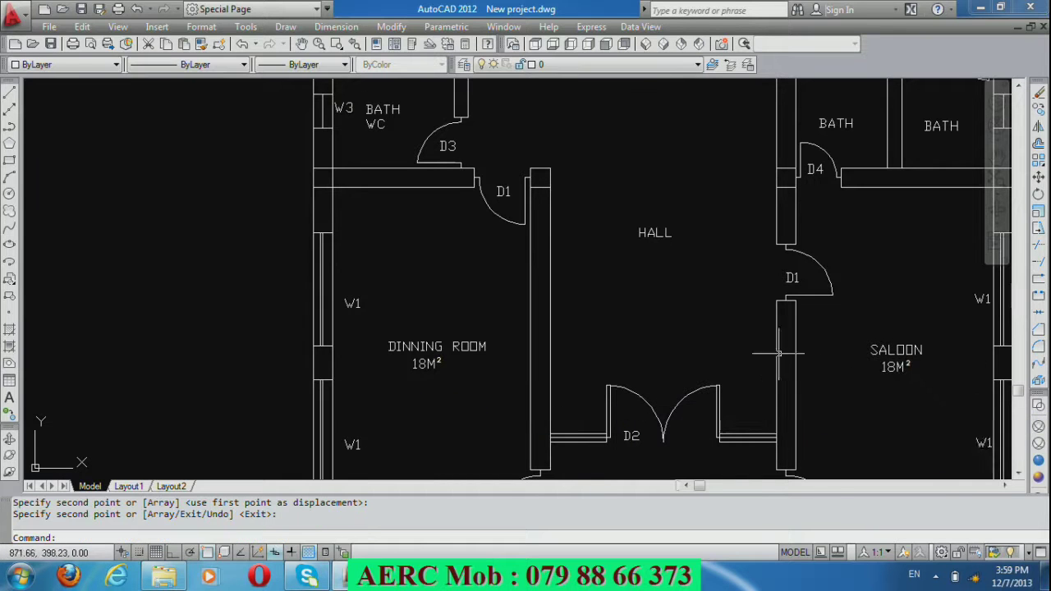
scroll(779, 354, down, 4)
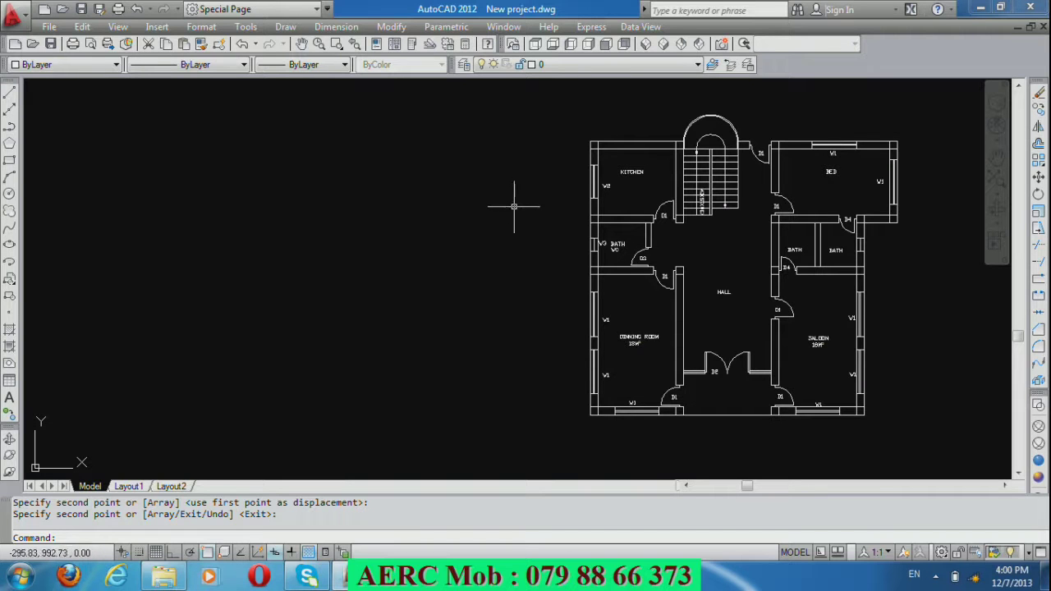
Set the ISO-25 style's dimension line colour to index 190 (purple).
click(195, 29)
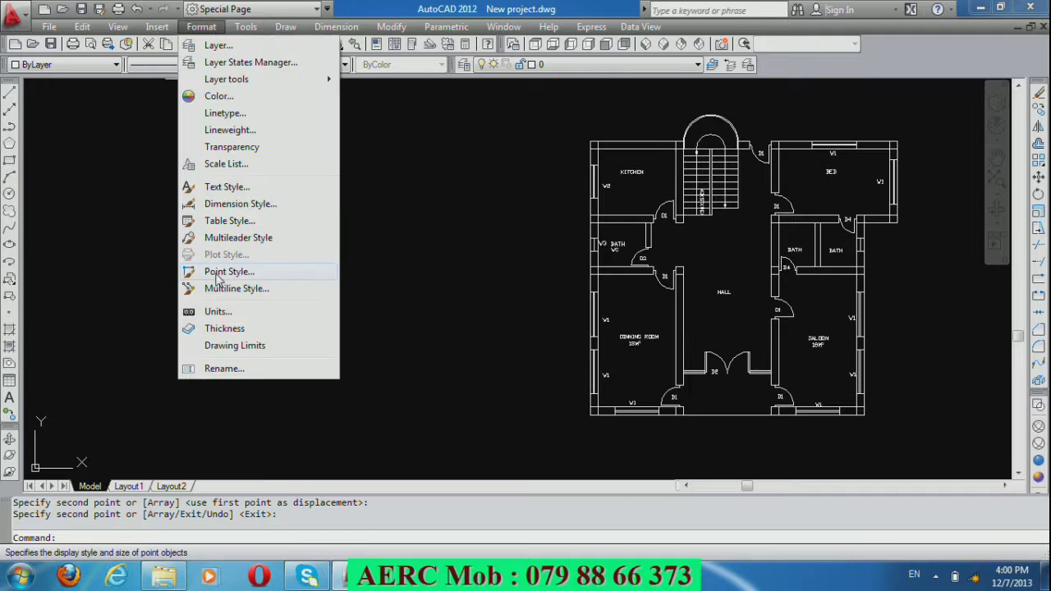
click(232, 205)
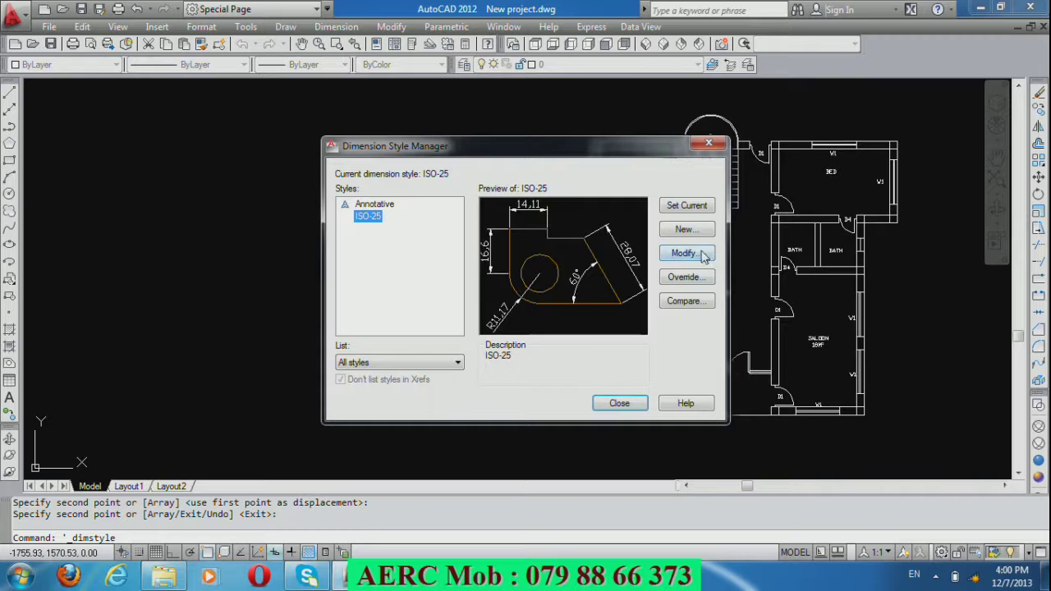
click(702, 255)
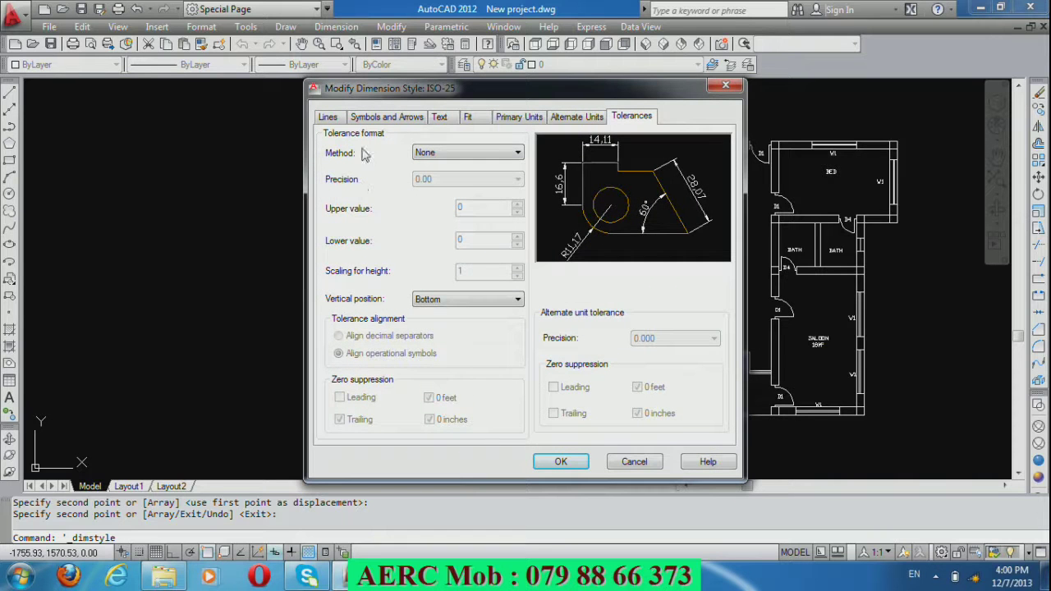
click(328, 117)
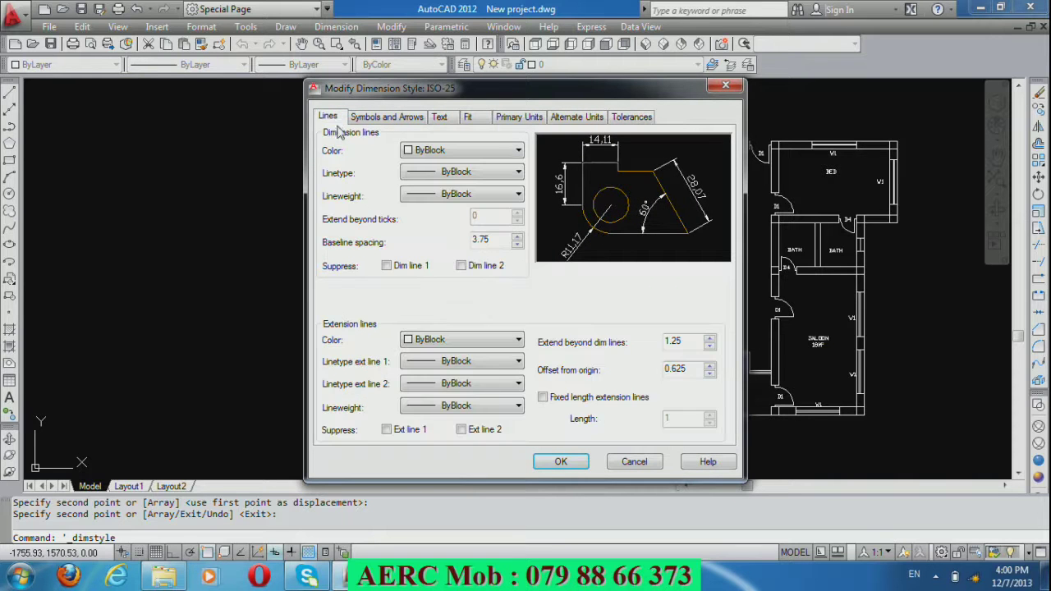
click(428, 153)
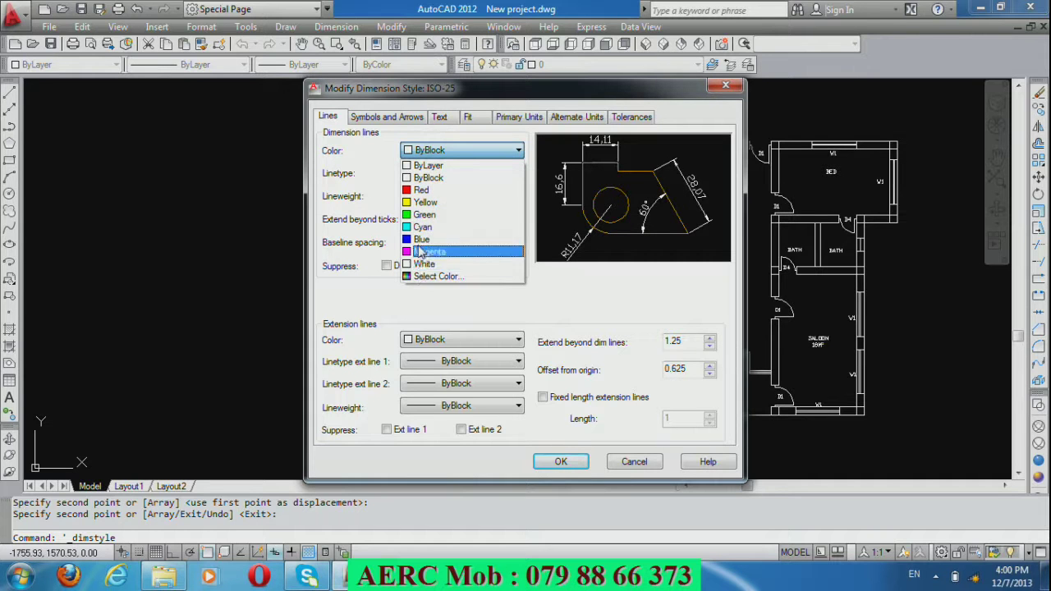
click(419, 278)
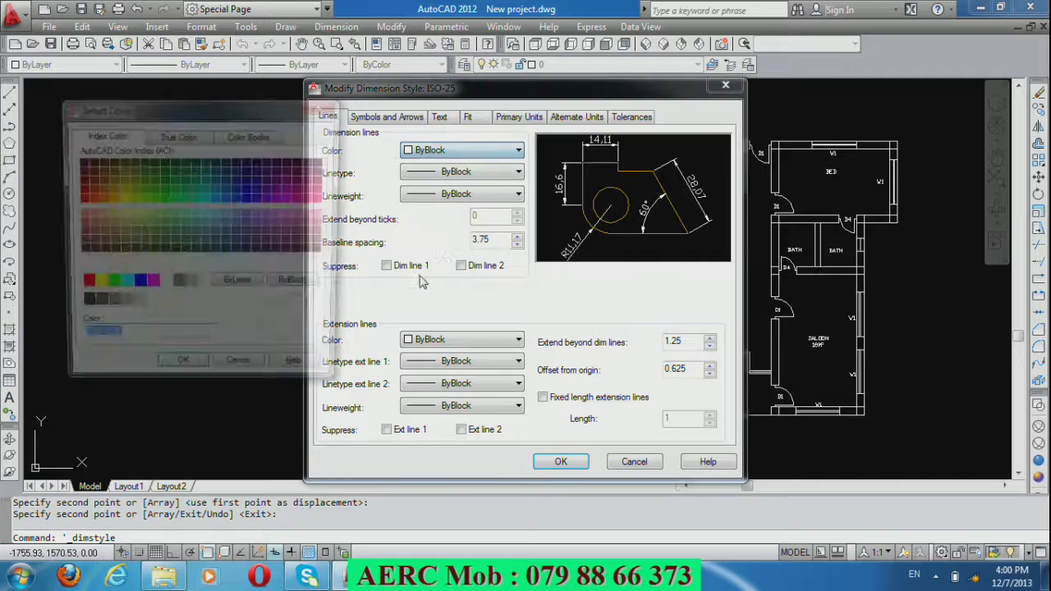
click(78, 214)
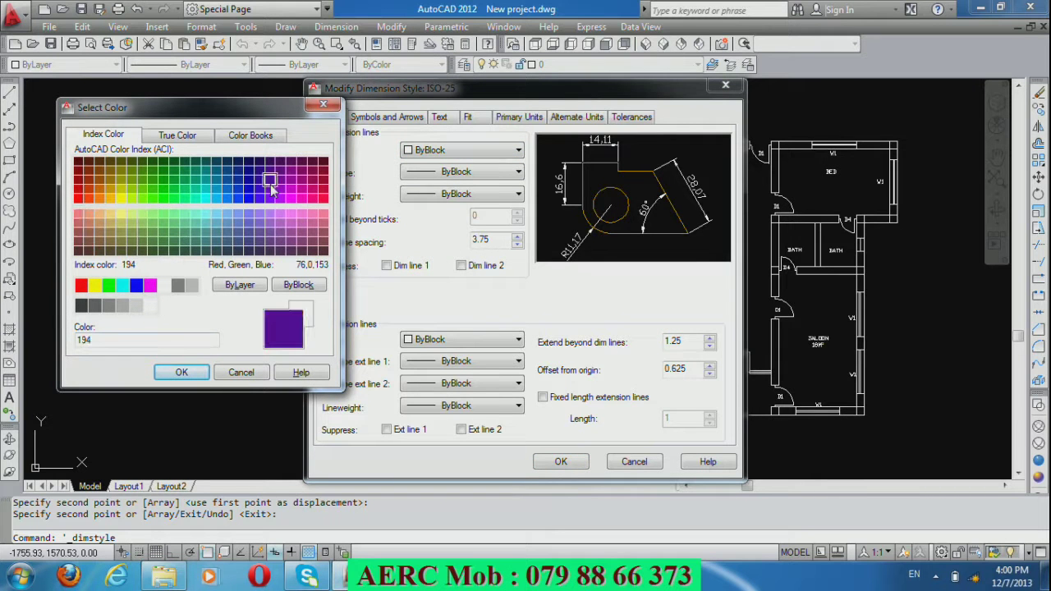
click(269, 200)
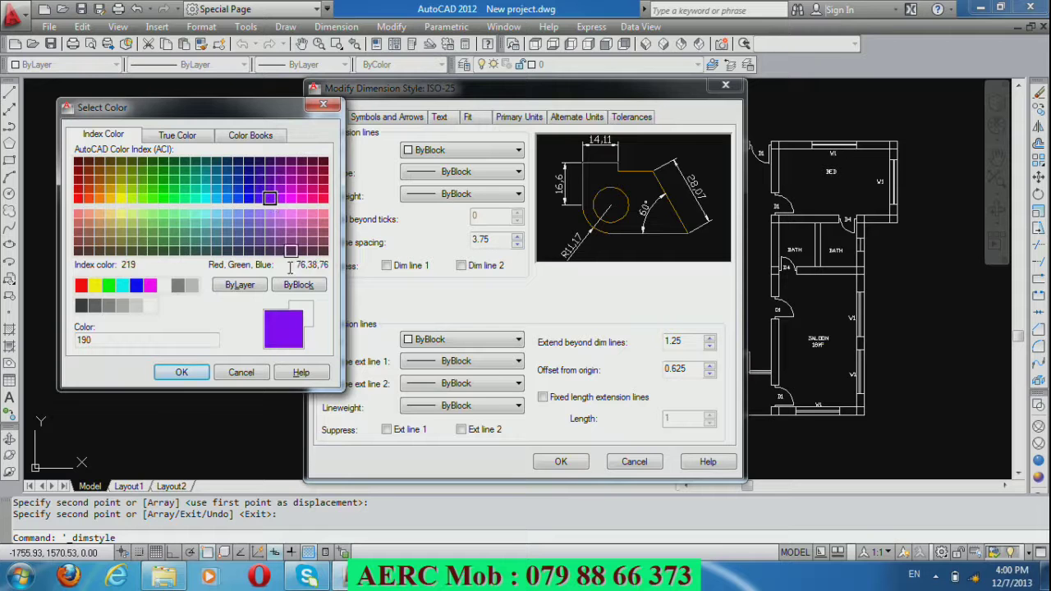
click(181, 372)
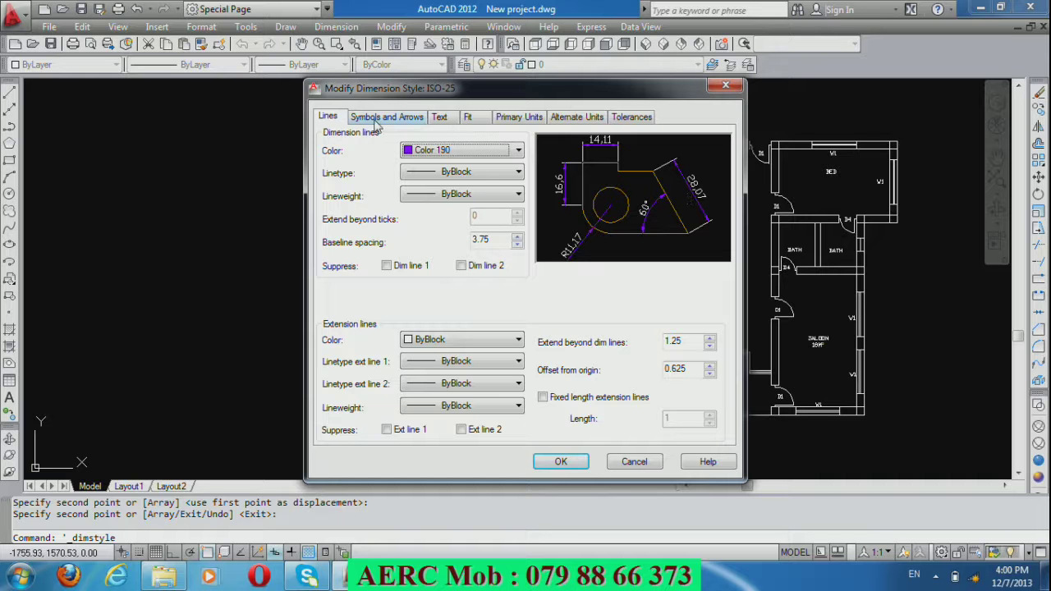
Set the ISO-25 dimension text colour to Green with fill colour None.
click(408, 122)
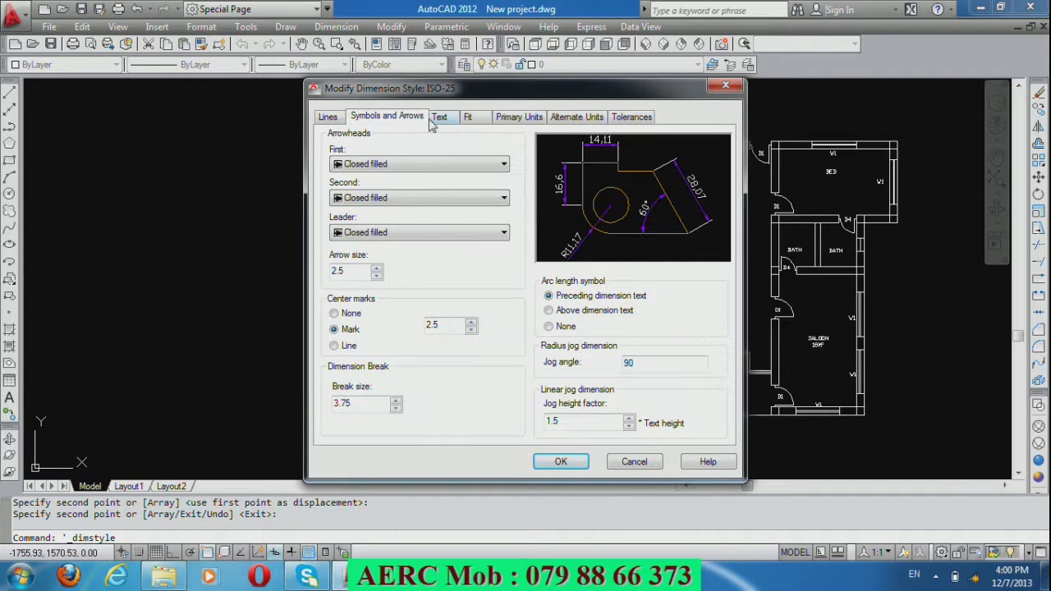
click(441, 120)
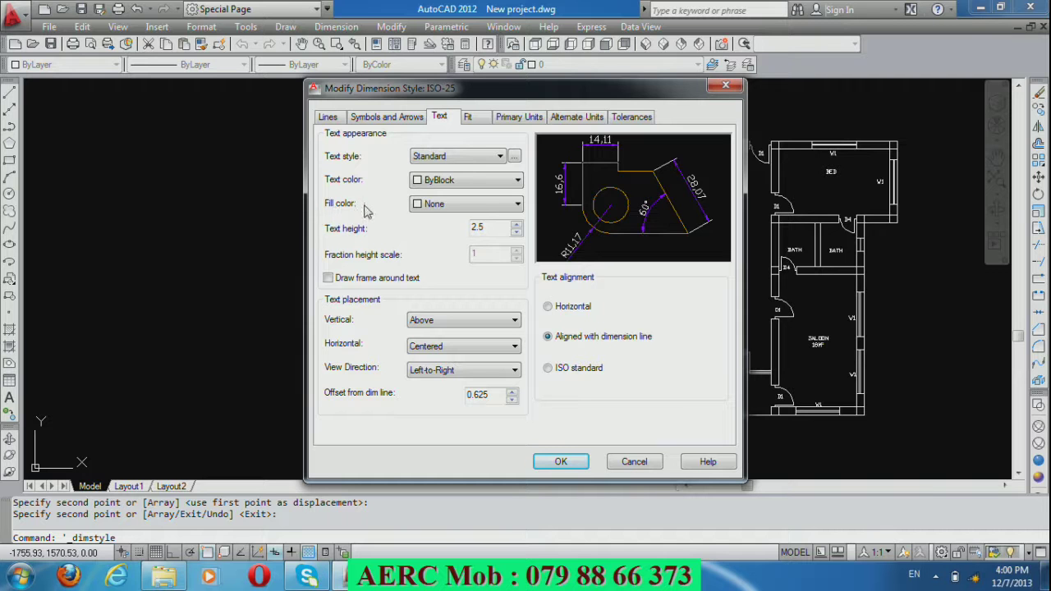
click(479, 184)
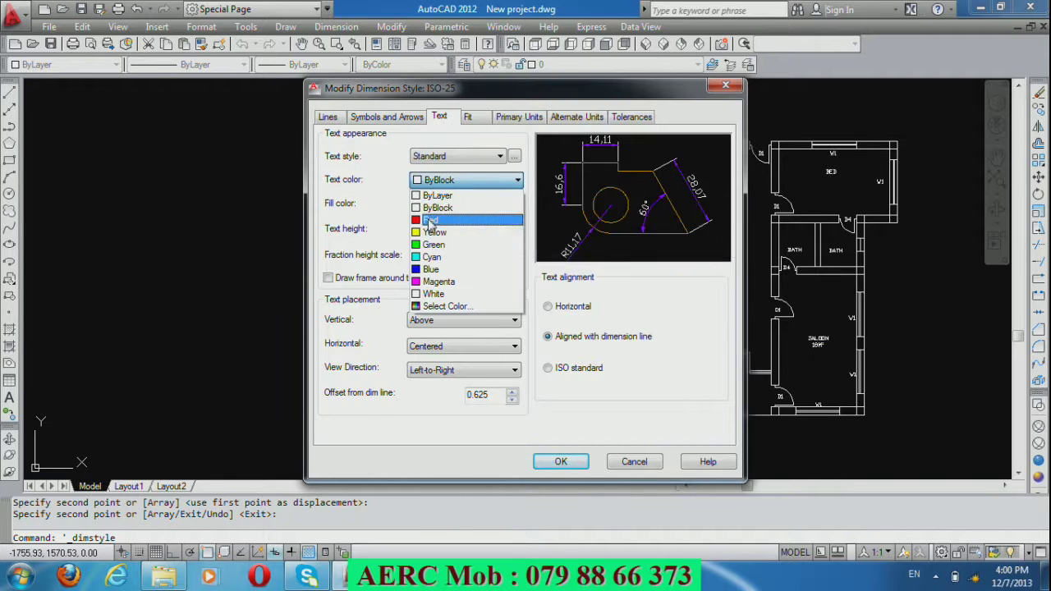
click(430, 246)
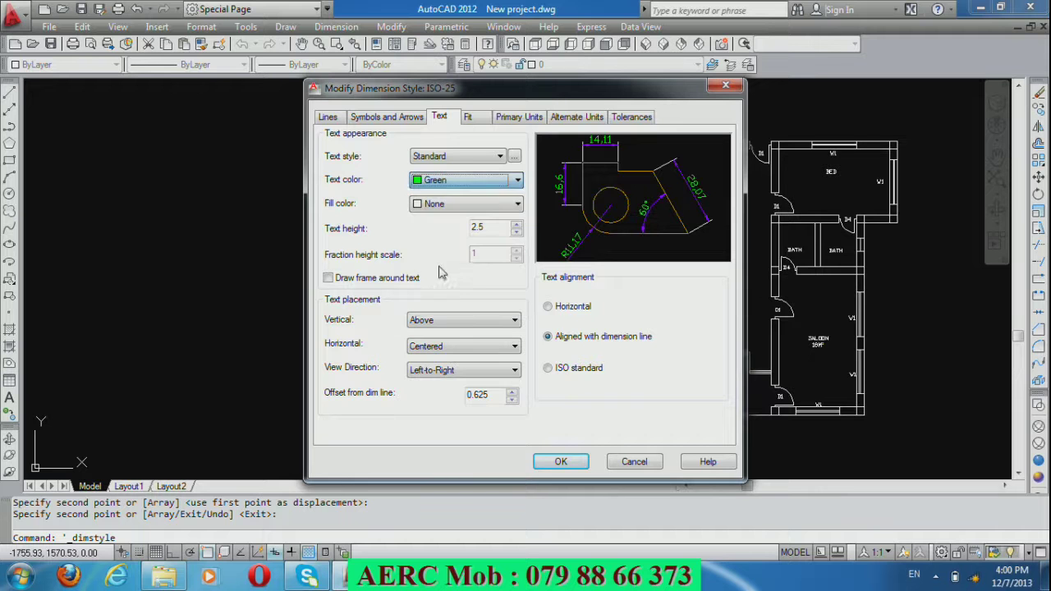
click(438, 212)
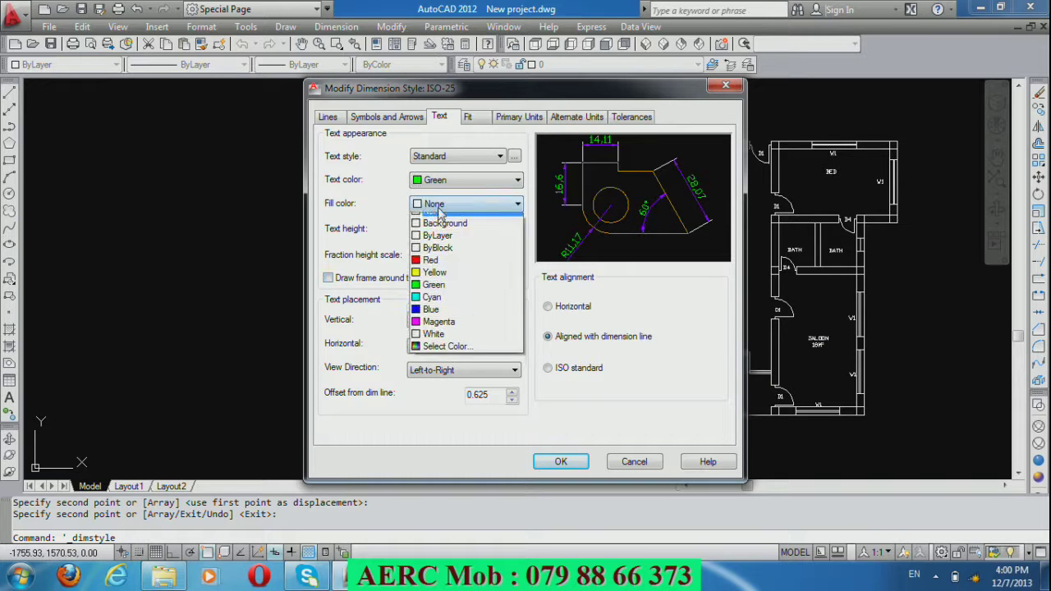
click(425, 269)
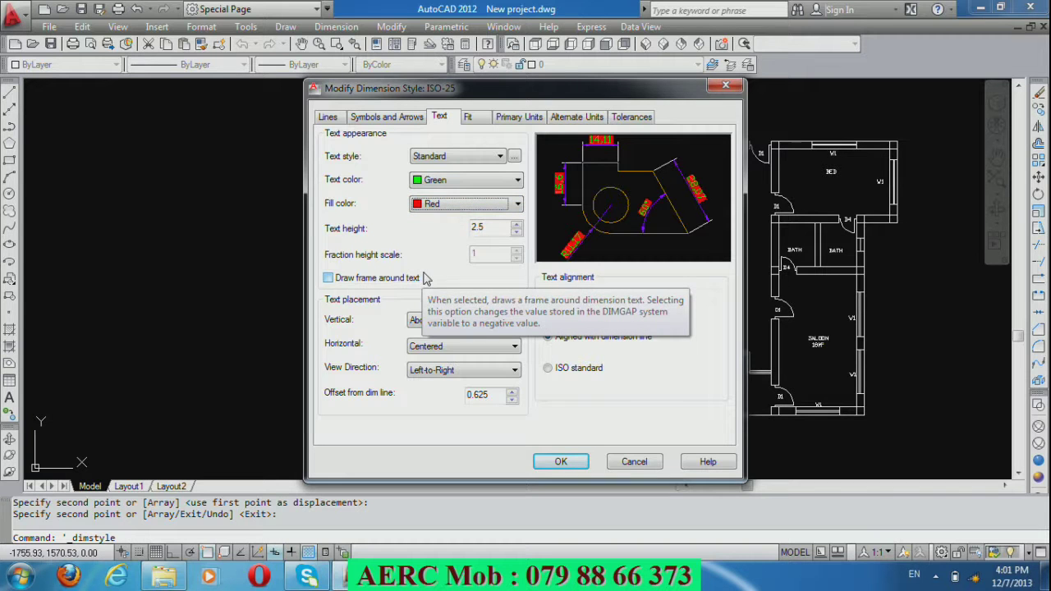
click(464, 204)
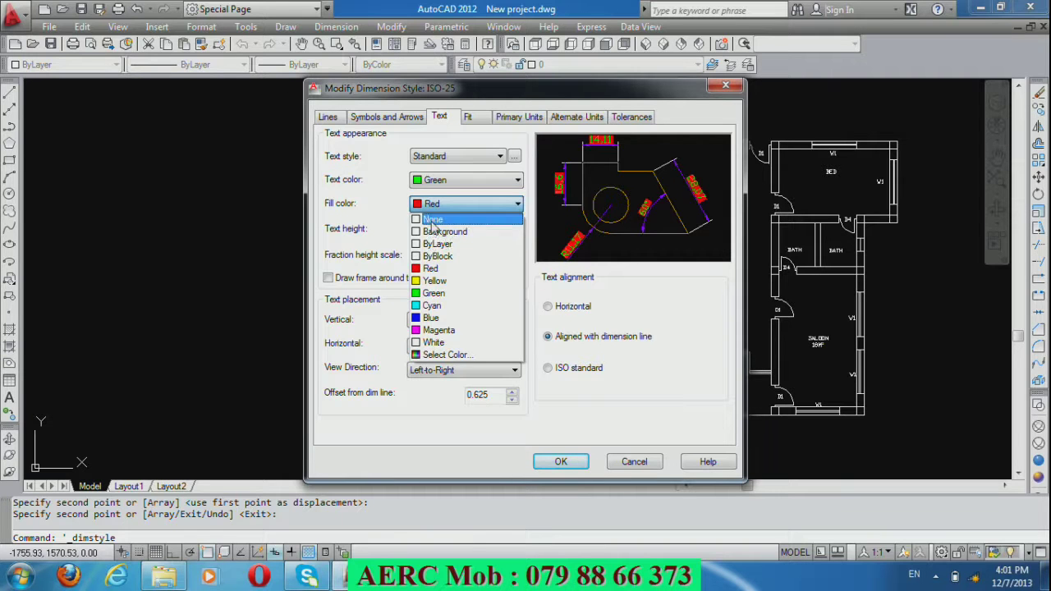
click(433, 219)
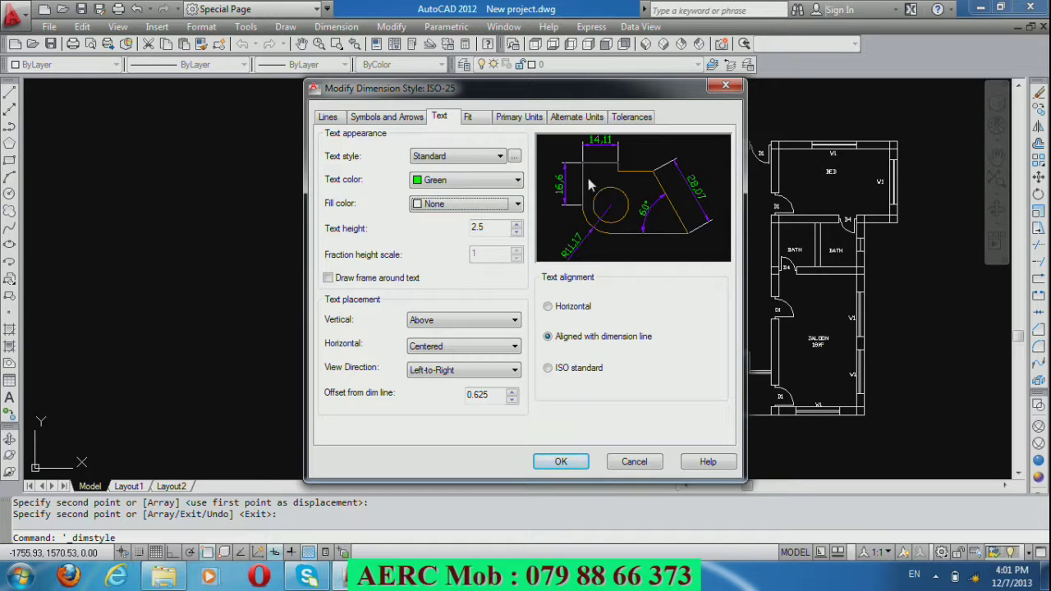
Save the modified ISO-25 style and close the Dimension Style Manager.
click(387, 120)
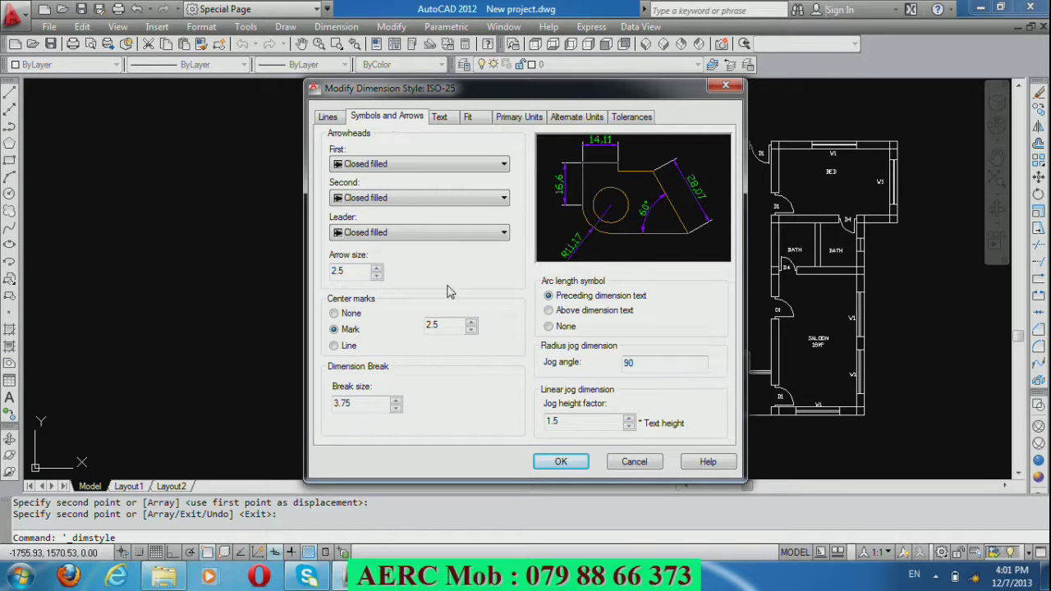
click(569, 467)
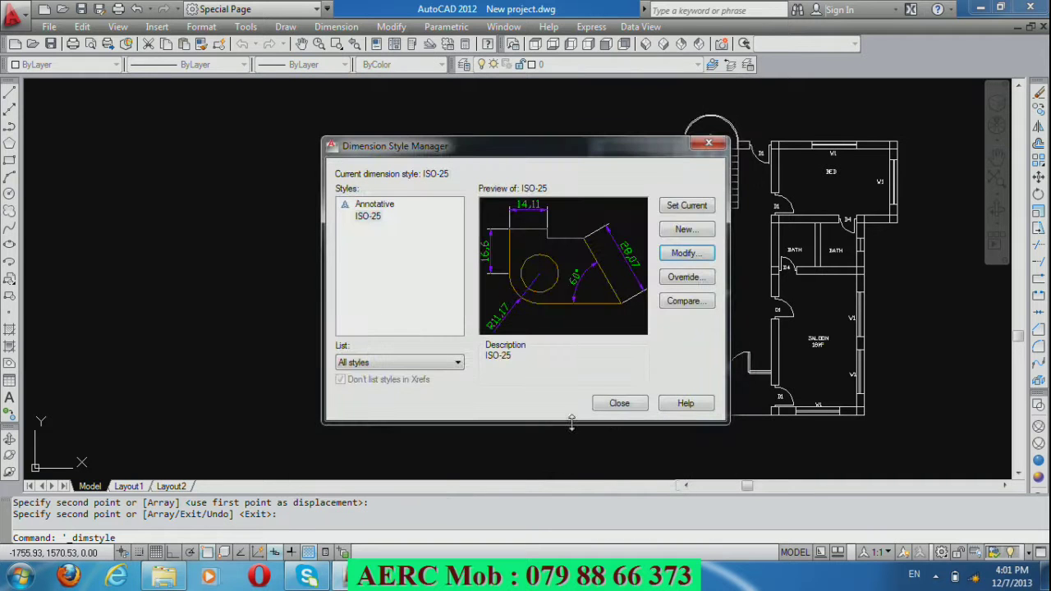
click(619, 403)
scroll(870, 476, up, 3)
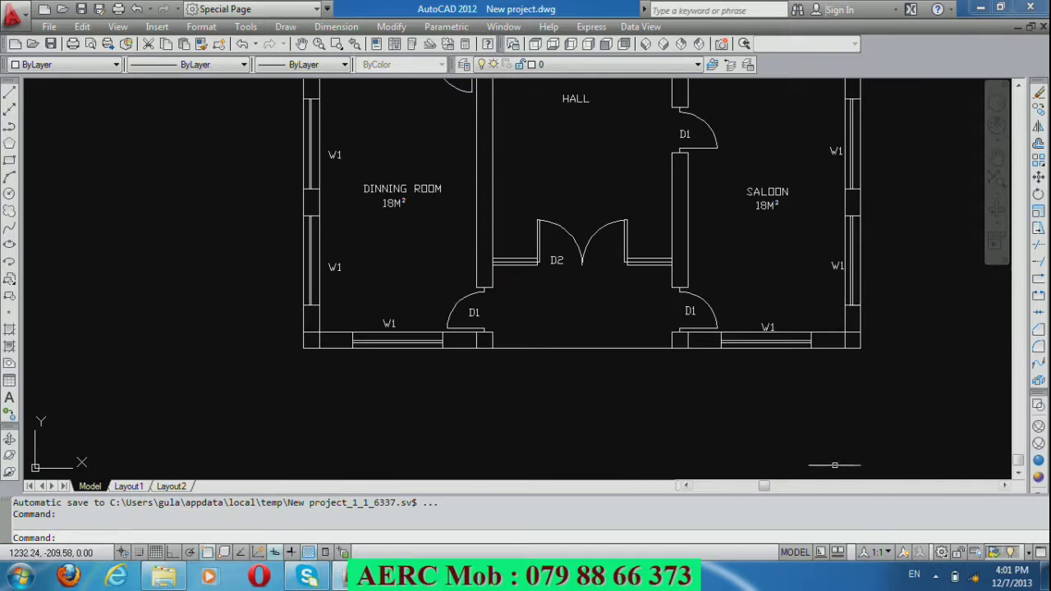
Add a 35 linear dimension across the front wall's lower-left corner pier, offset 30 below.
scroll(845, 438, up, 2)
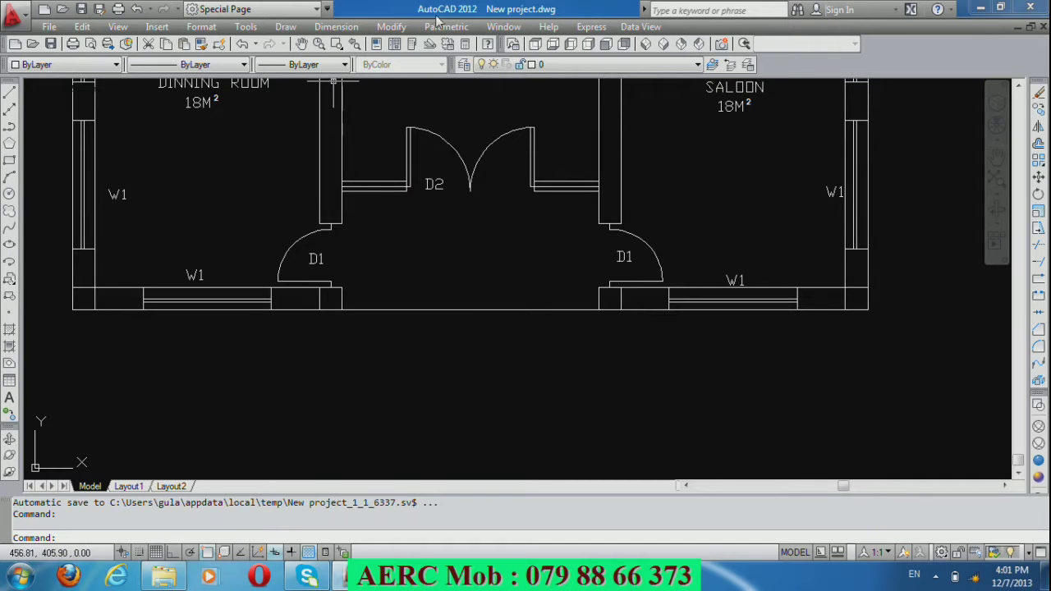
click(339, 27)
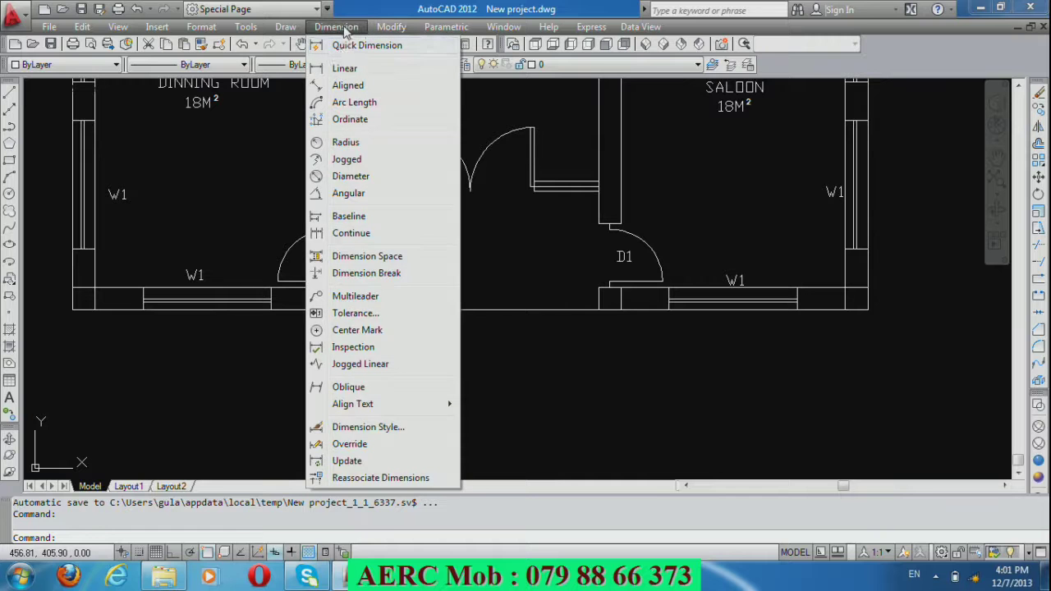
click(343, 68)
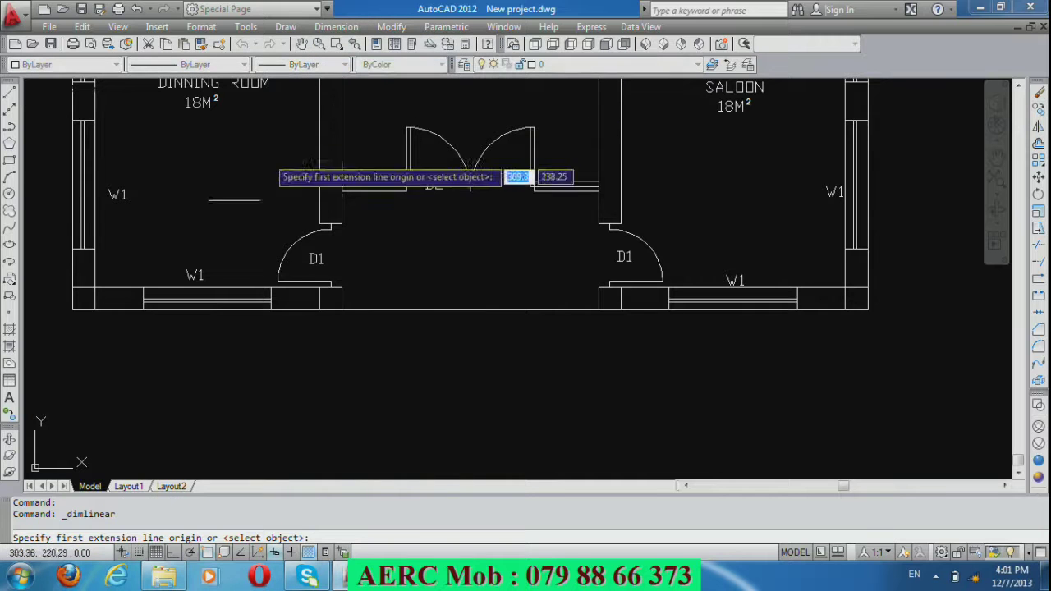
click(72, 309)
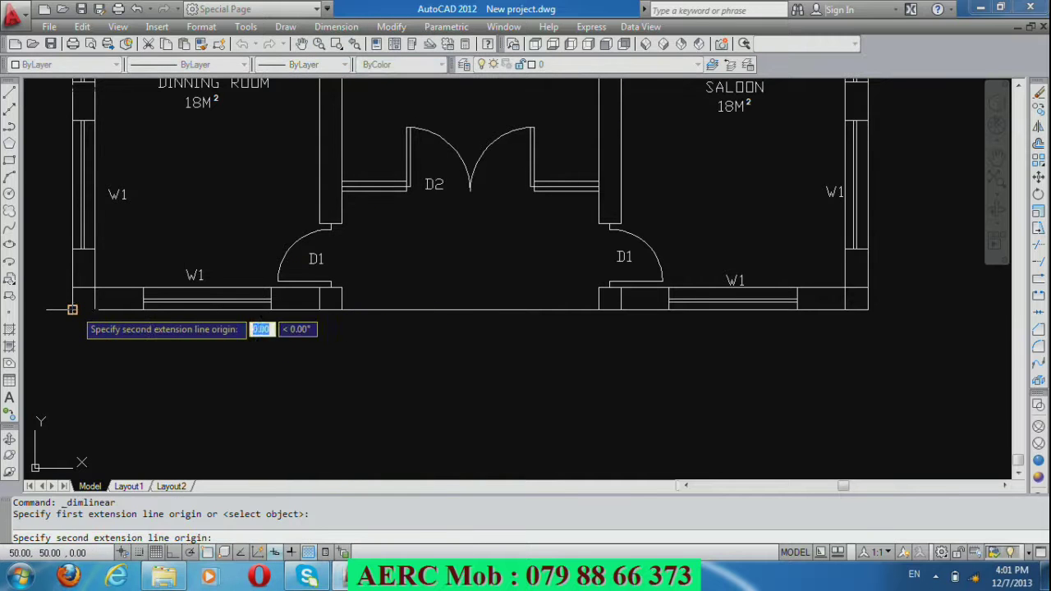
click(96, 310)
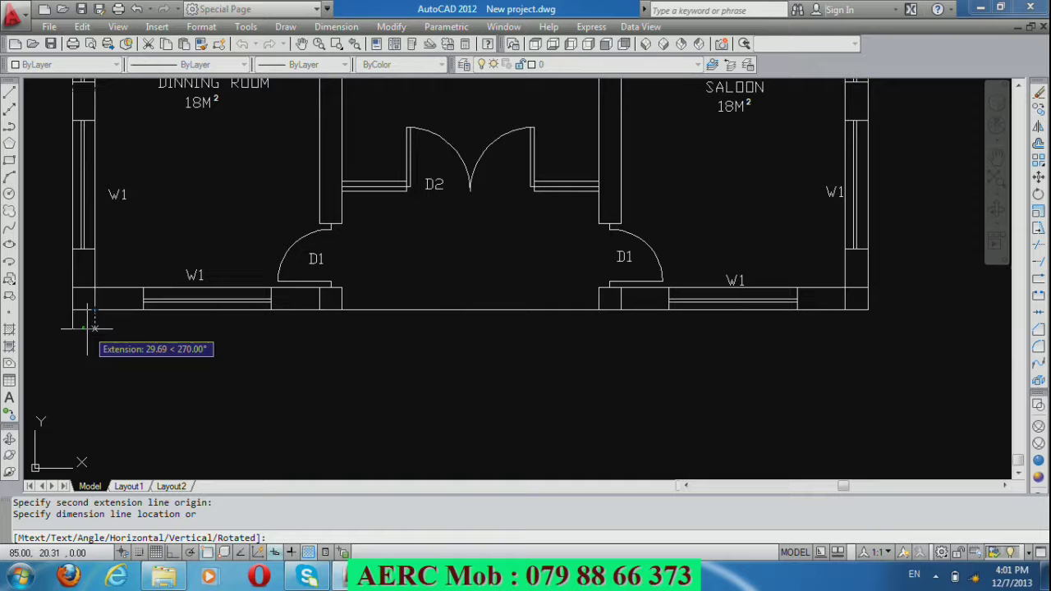
text(30)
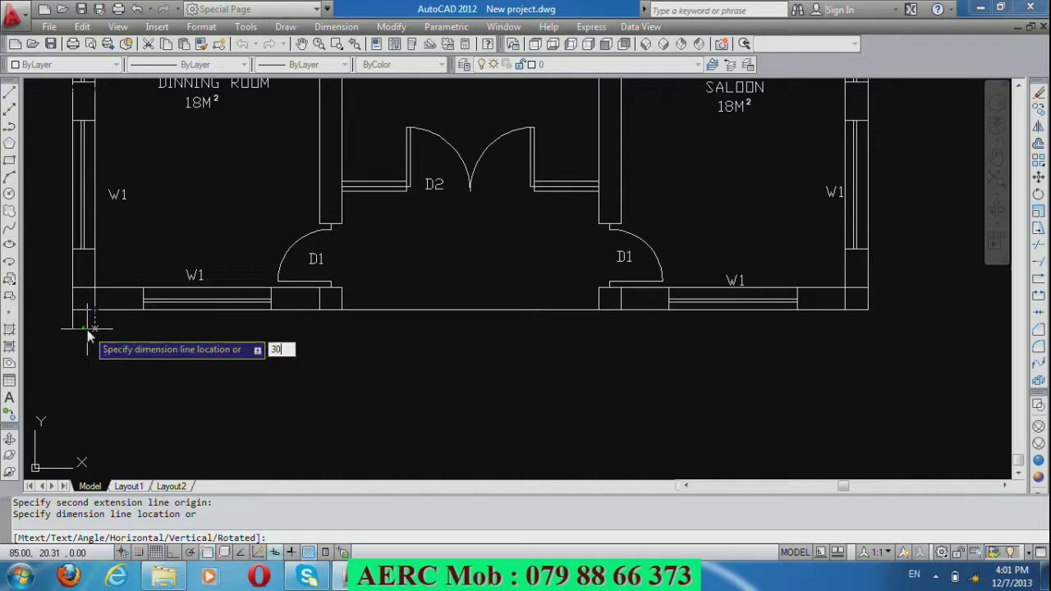
key(Return)
Bring up the Dimension Style Manager with the D command.
scroll(51, 324, up, 3)
scroll(51, 324, up, 1)
scroll(255, 349, down, 1)
scroll(267, 368, down, 1)
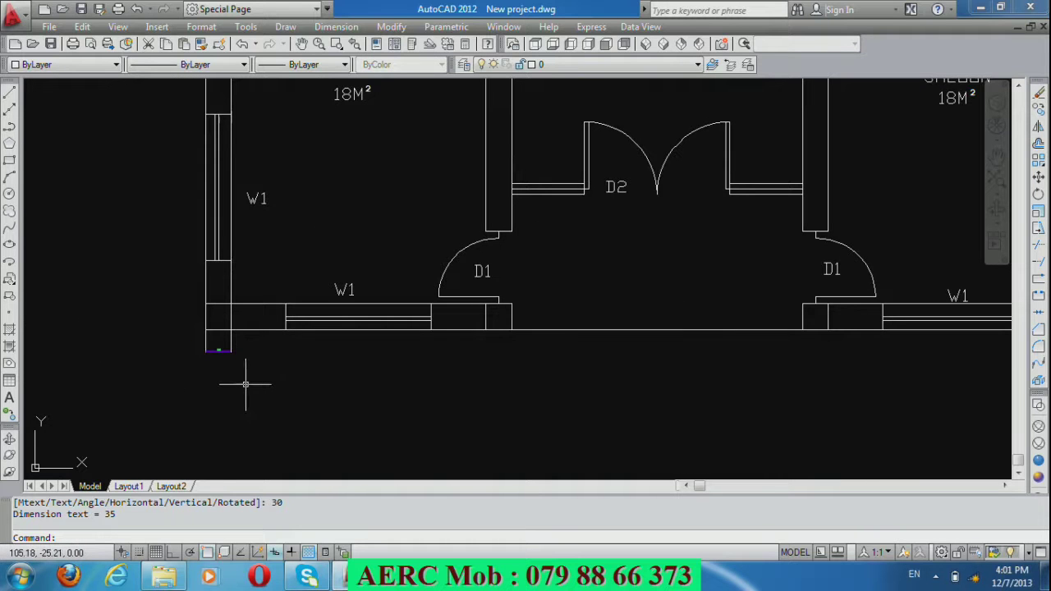
text(d)
key(Return)
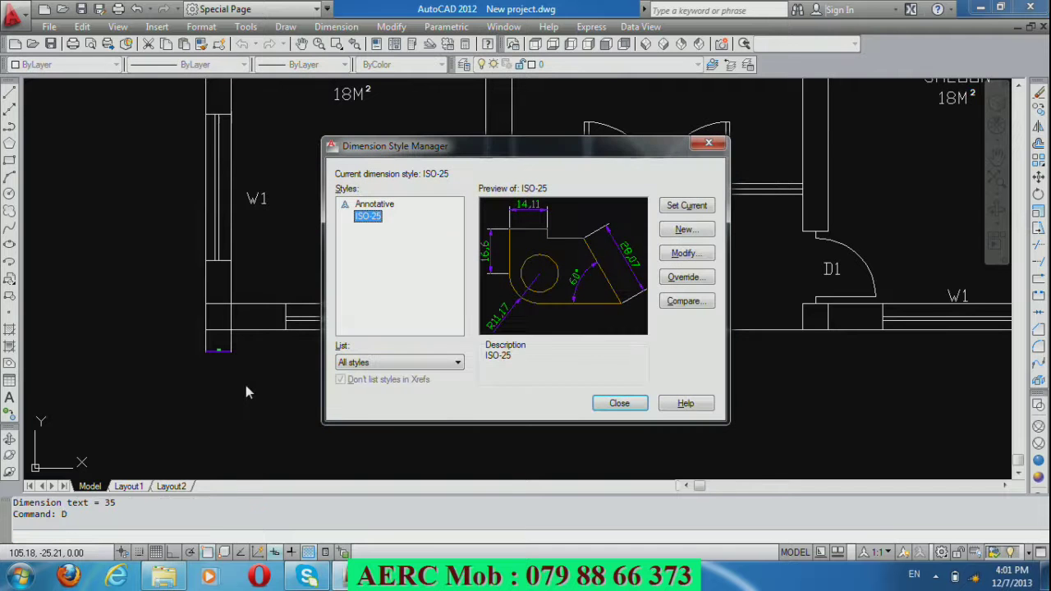
Give the ISO-25 dimension style arrow size 8 and text height 8.
click(687, 253)
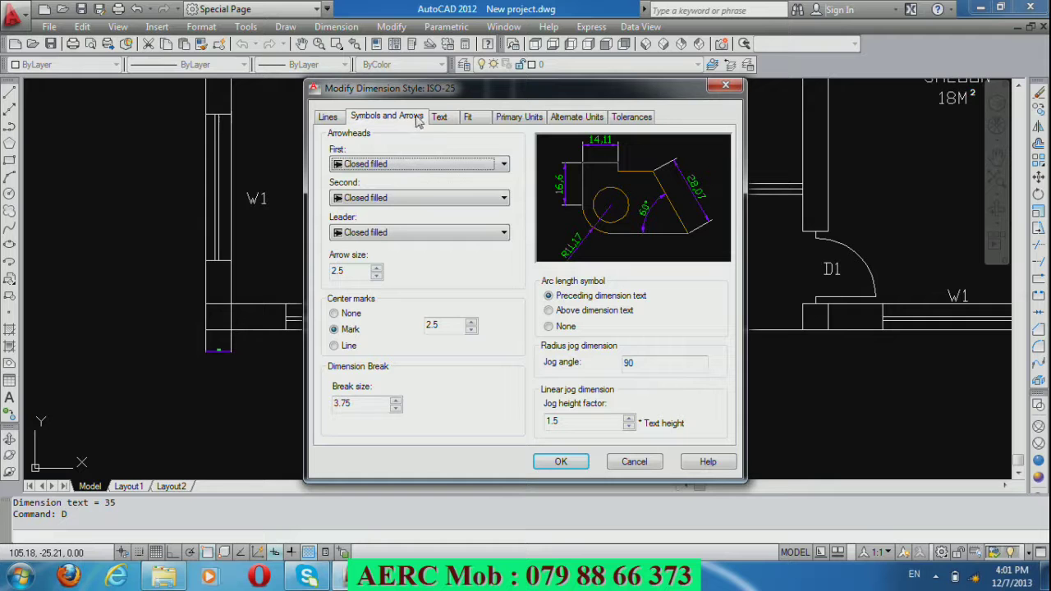
click(344, 271)
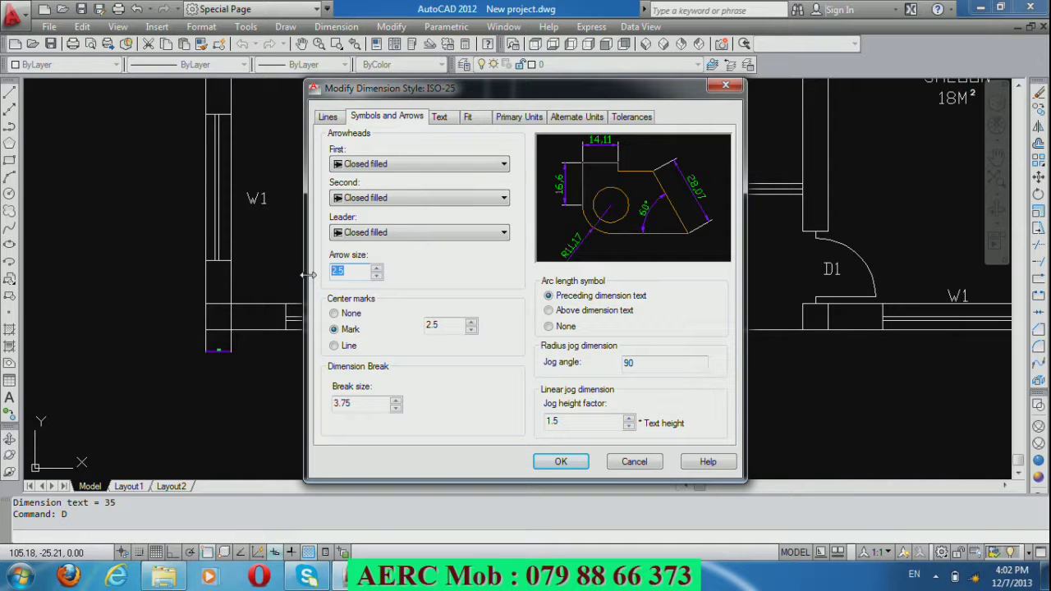
text(8)
click(440, 119)
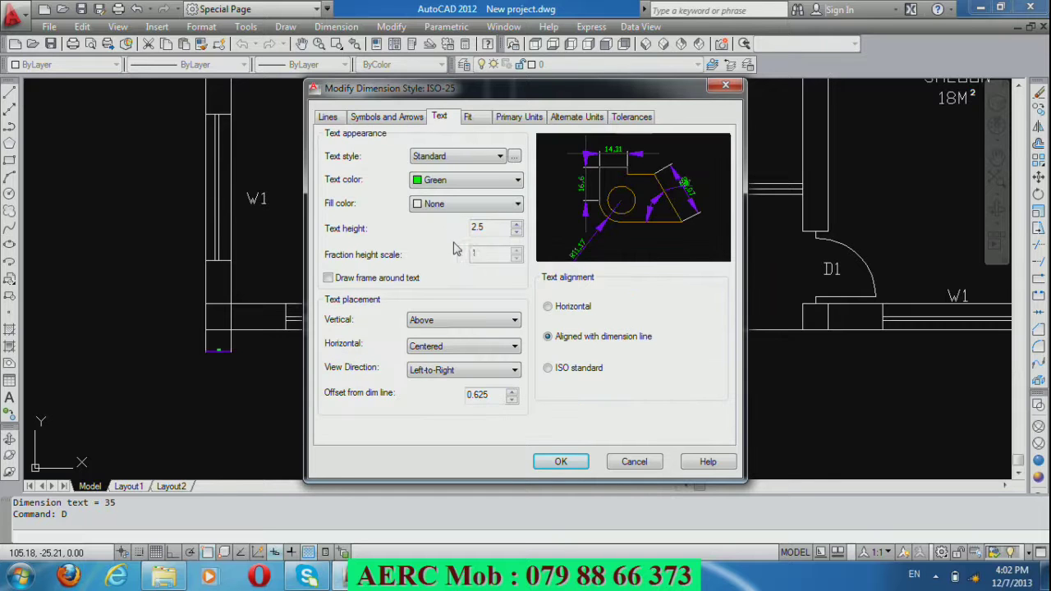
double_click(492, 228)
text(8)
click(562, 460)
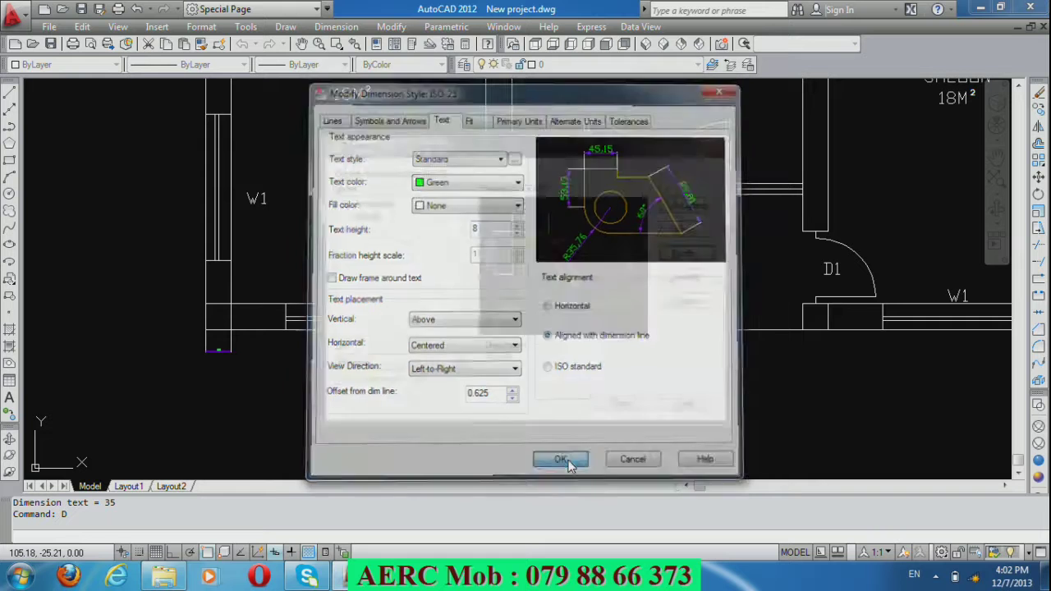
Make ISO-25 the current dimension style and return to the floor plan.
click(680, 210)
click(624, 405)
scroll(210, 385, up, 3)
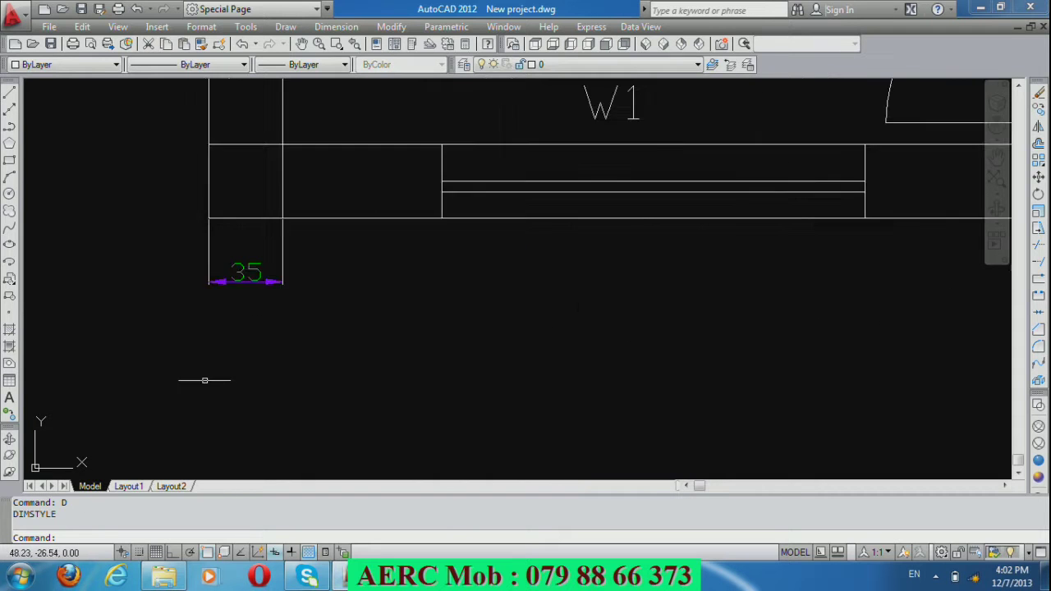
scroll(205, 381, down, 3)
scroll(279, 396, down, 2)
scroll(270, 394, up, 2)
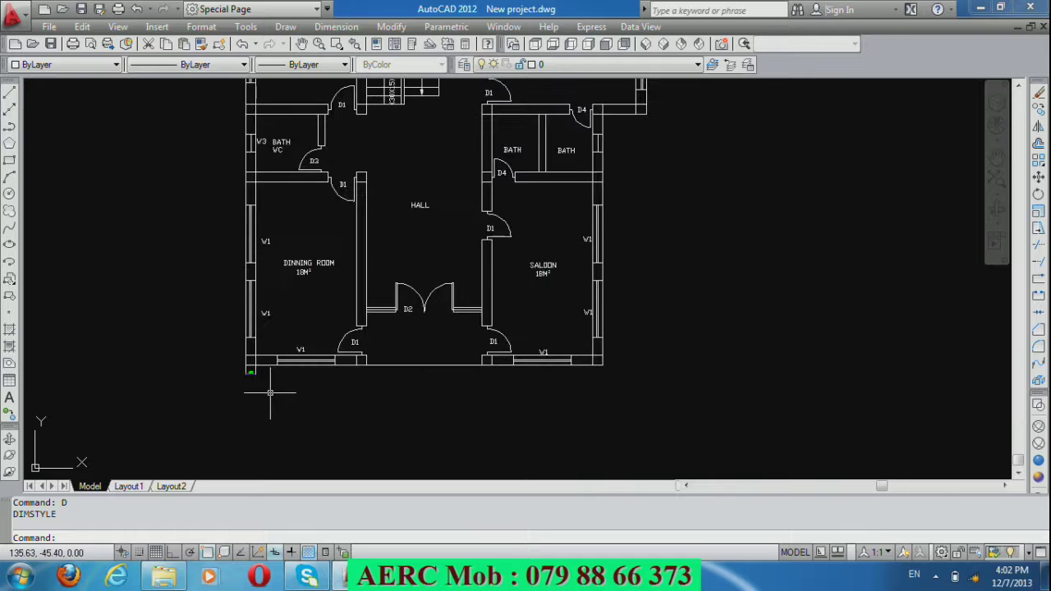
scroll(239, 395, up, 4)
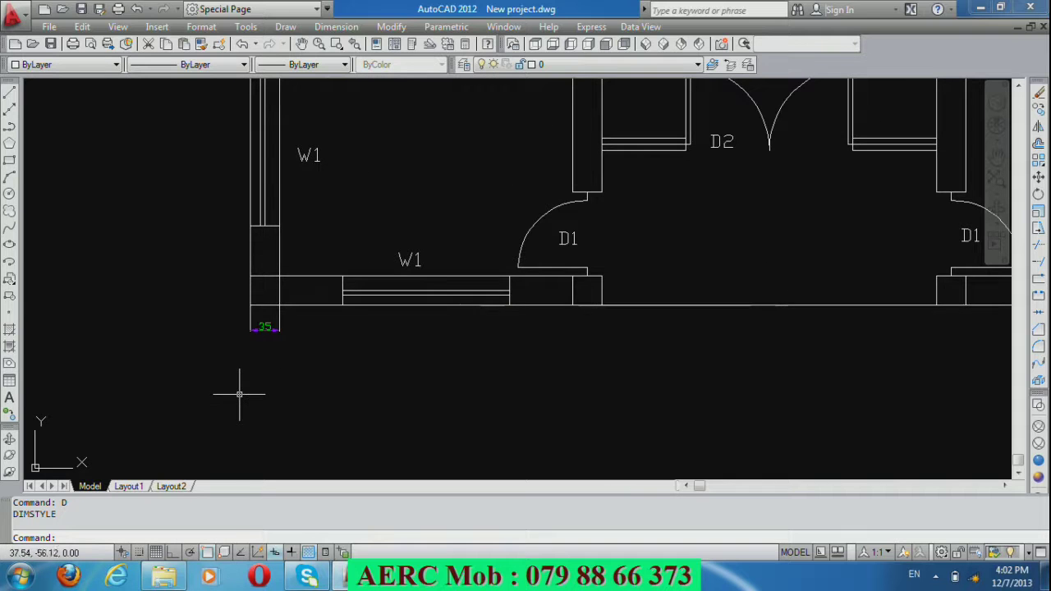
scroll(261, 328, up, 3)
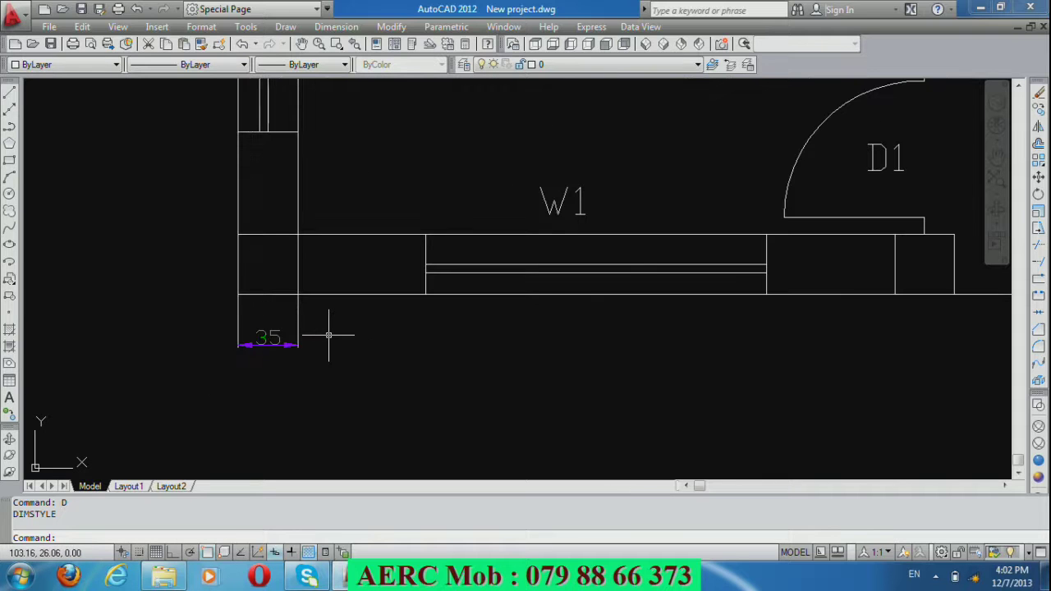
scroll(291, 337, down, 2)
scroll(320, 368, down, 2)
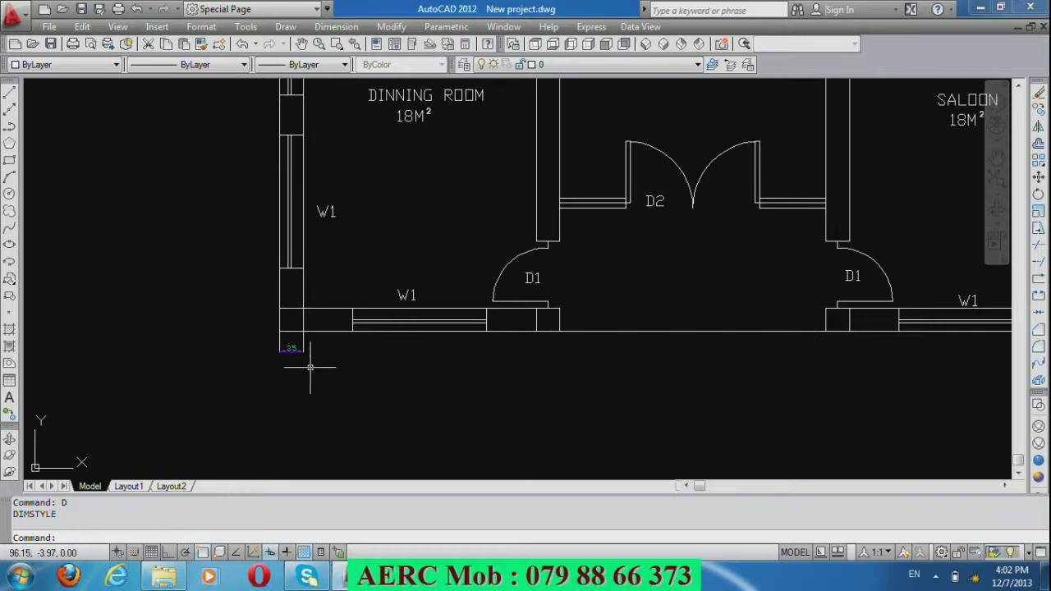
scroll(322, 369, down, 2)
scroll(353, 367, up, 2)
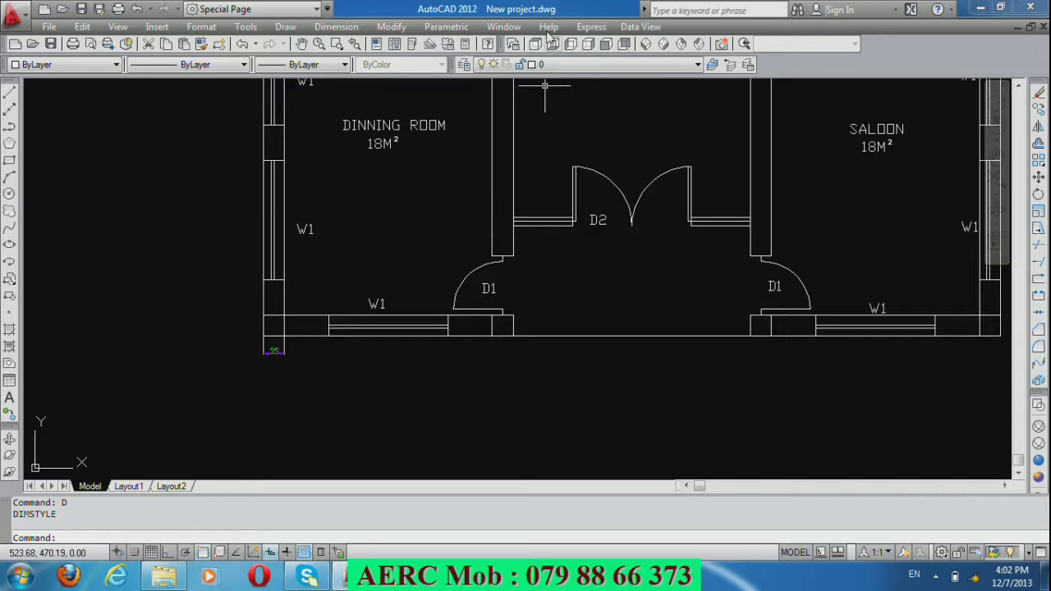
scroll(507, 363, down, 4)
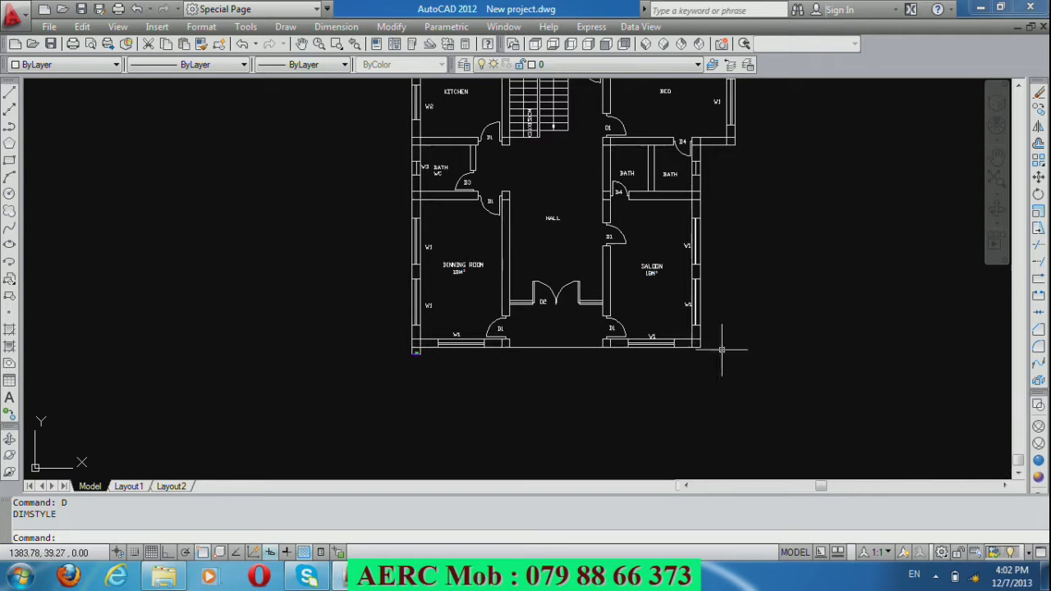
scroll(438, 352, up, 2)
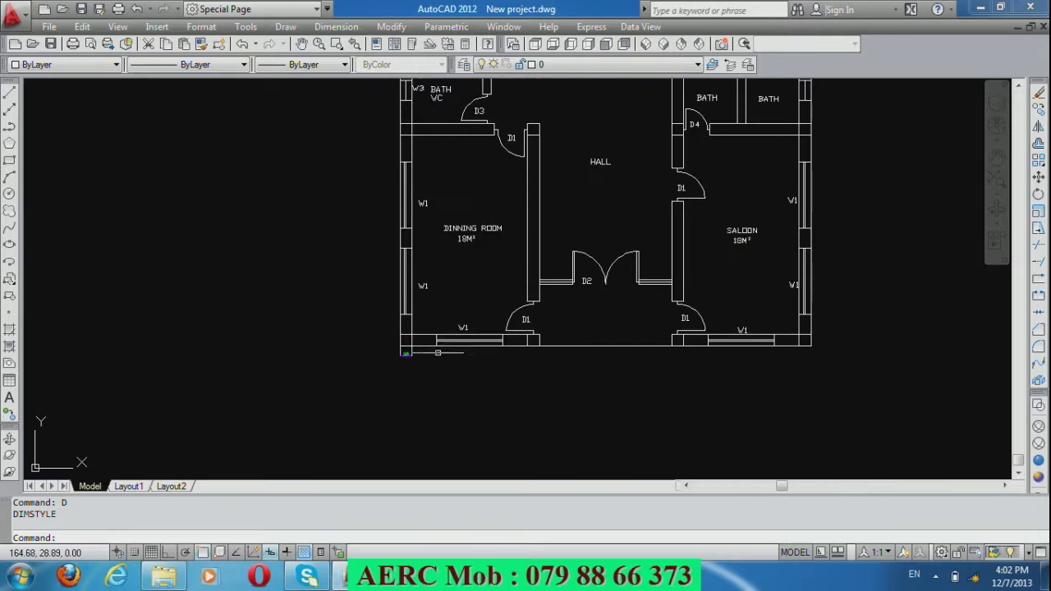
scroll(633, 368, up, 4)
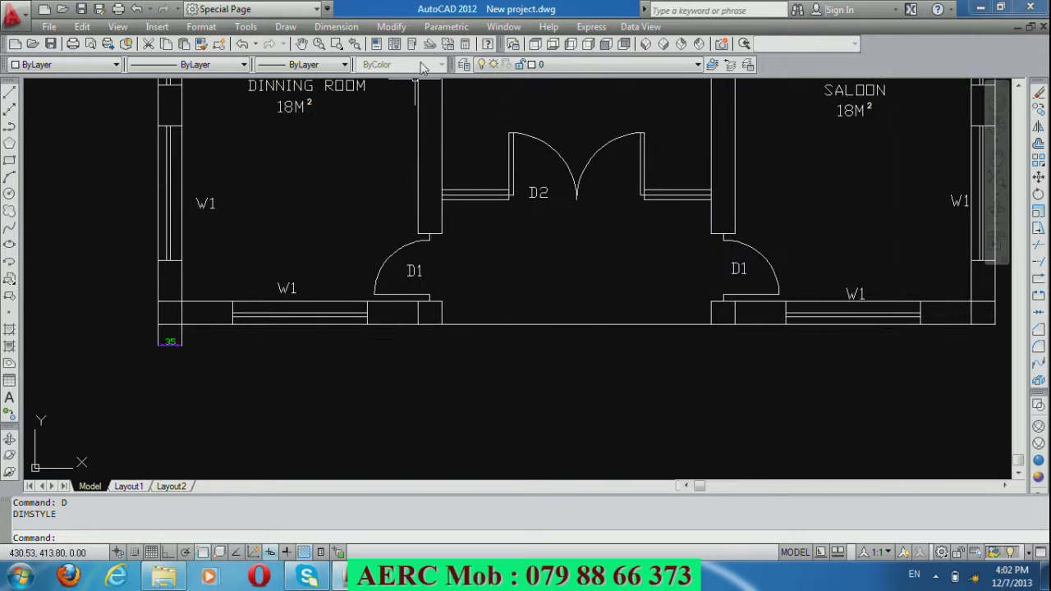
click(337, 27)
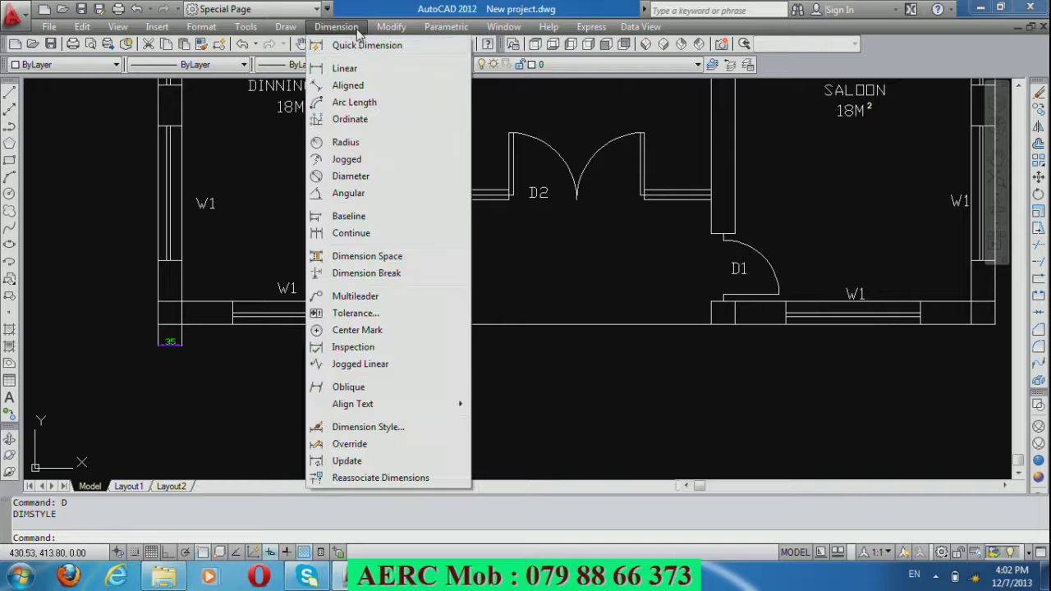
Continue the chain from the 35 dimension with 75, 200, 75 and 35 segments.
click(362, 237)
scroll(246, 320, up, 3)
scroll(246, 319, up, 2)
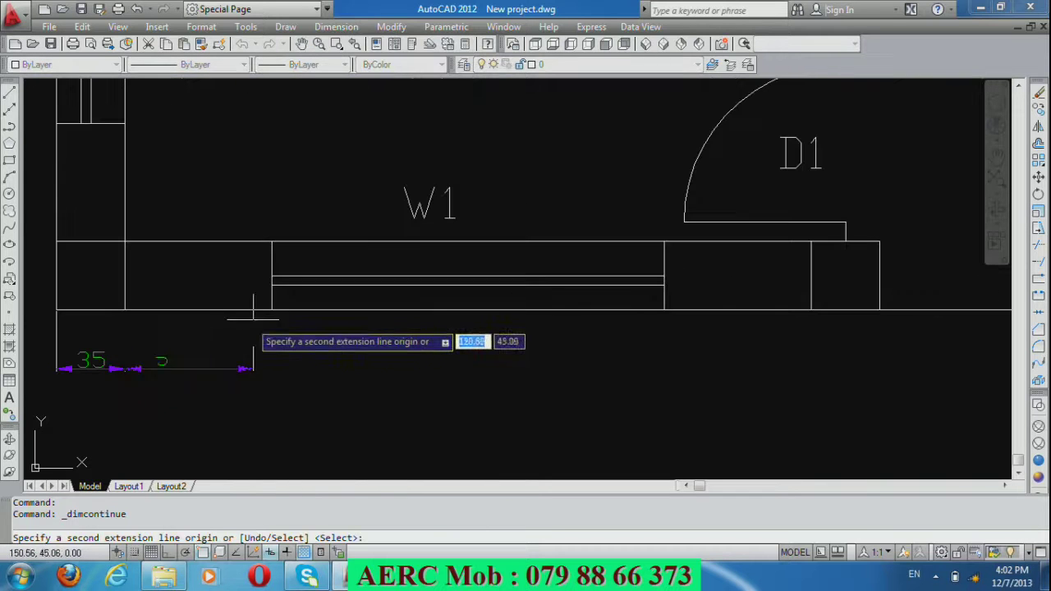
click(272, 309)
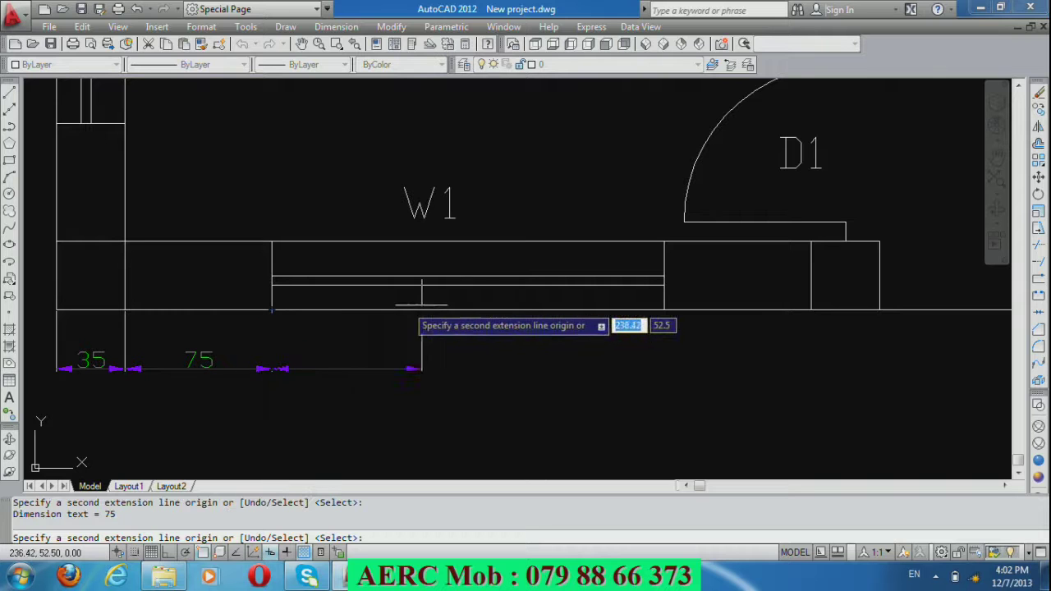
click(664, 310)
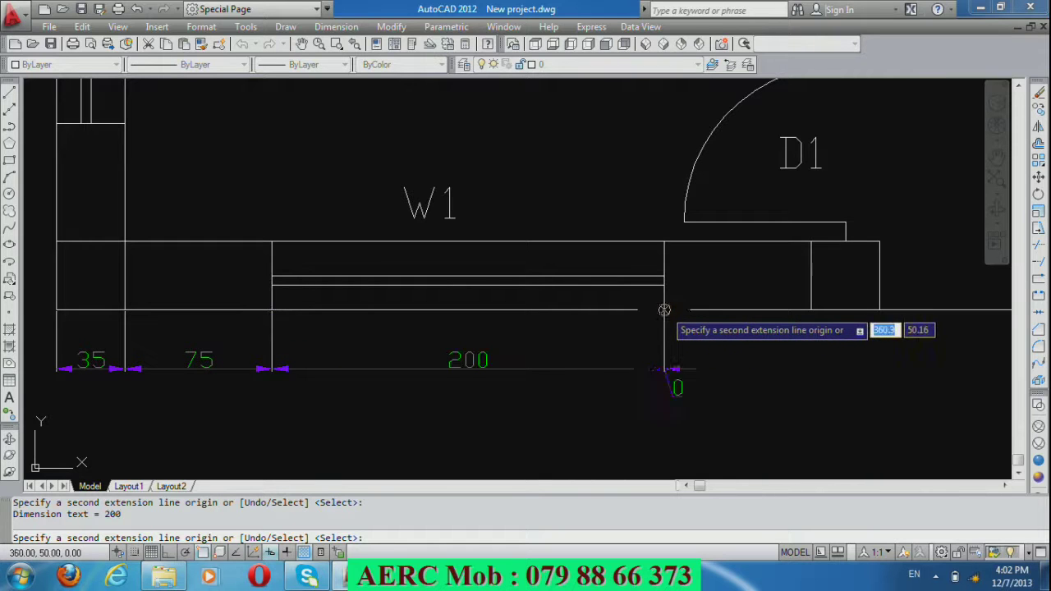
click(811, 309)
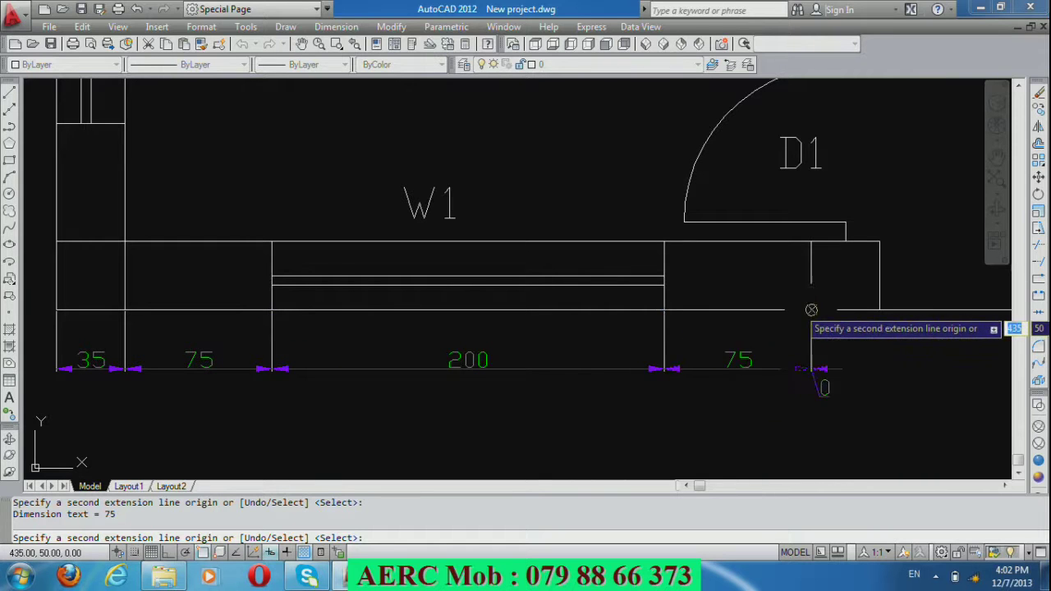
click(880, 310)
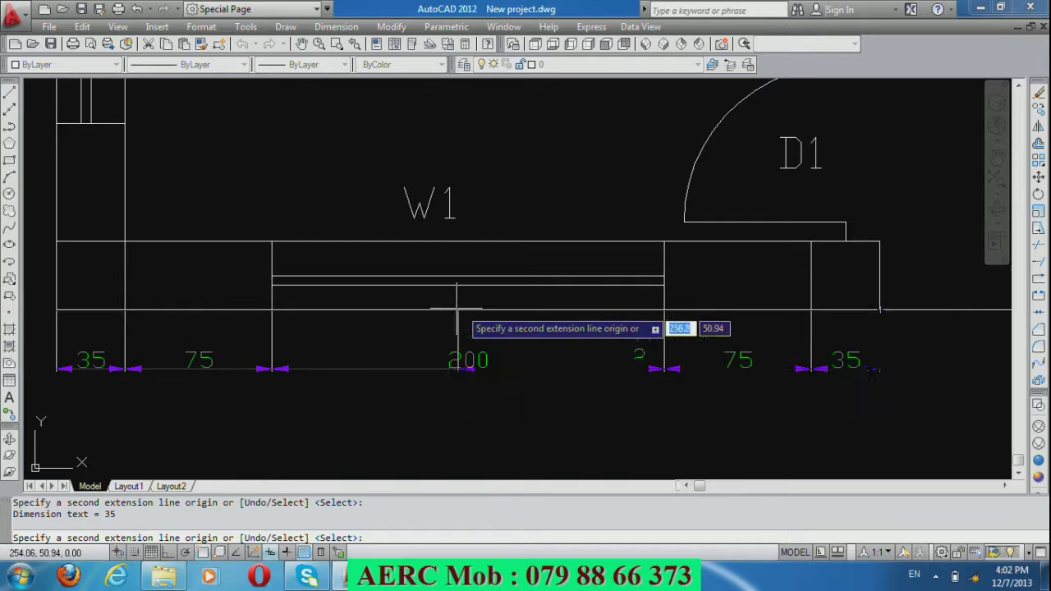
scroll(457, 309, down, 2)
scroll(542, 322, down, 2)
scroll(770, 322, up, 4)
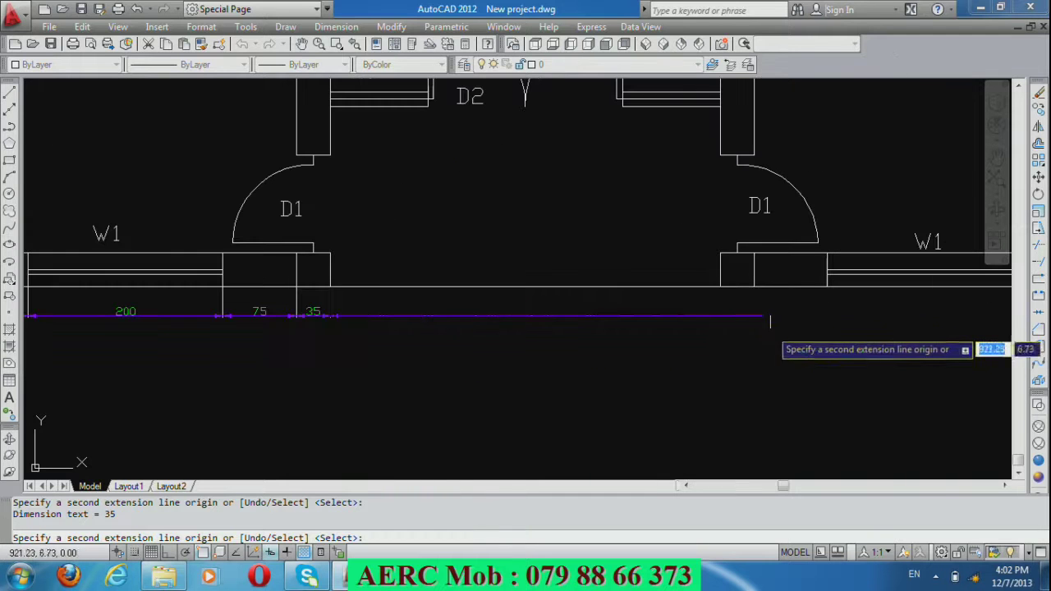
Extend the chain with 400, 35, 75, 200, 75 and 35 segments along the façade.
click(721, 287)
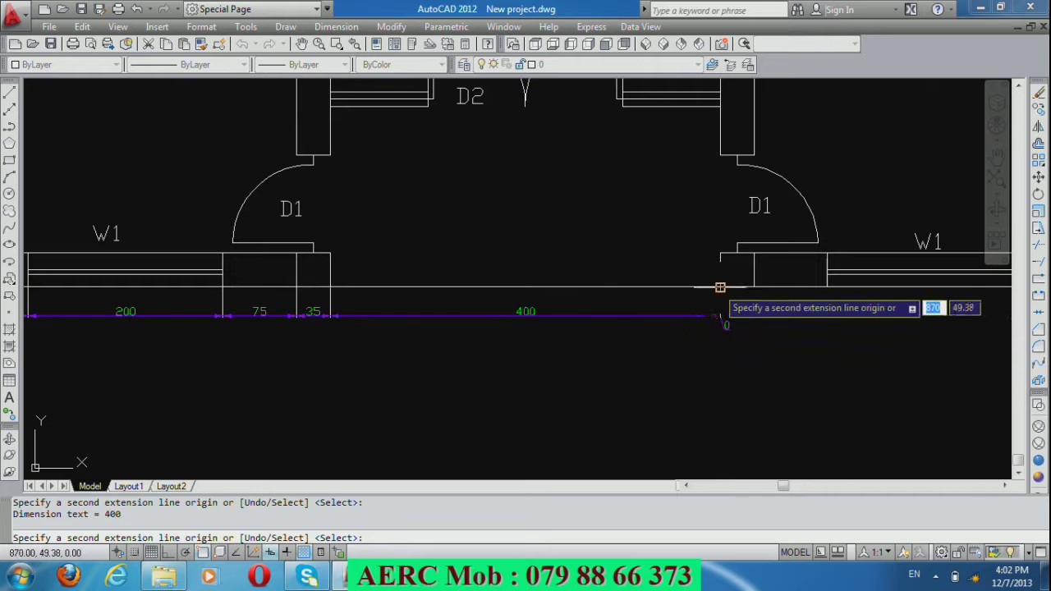
click(754, 287)
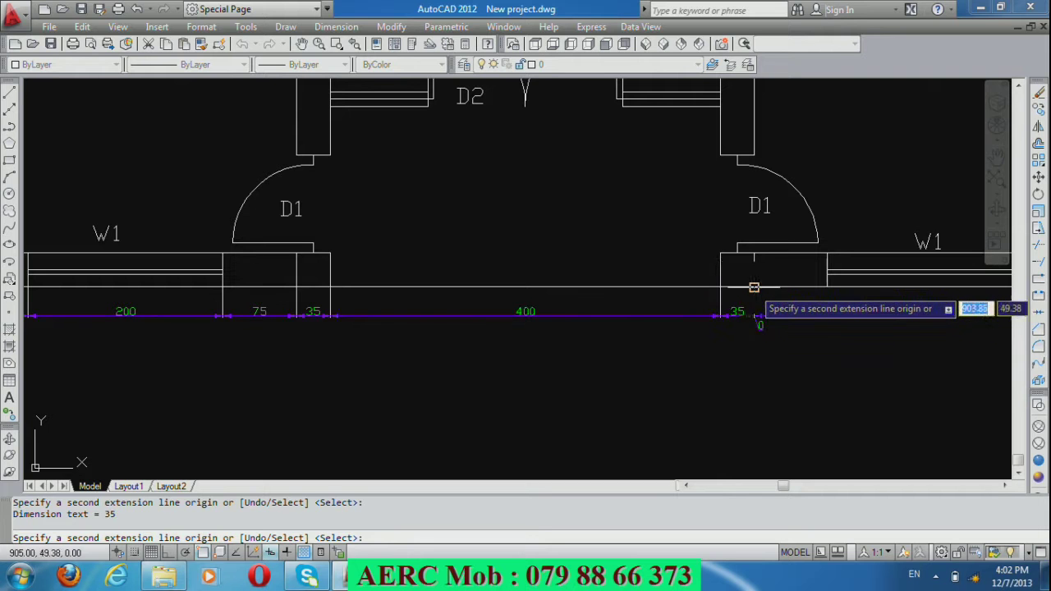
click(827, 287)
scroll(519, 345, down, 2)
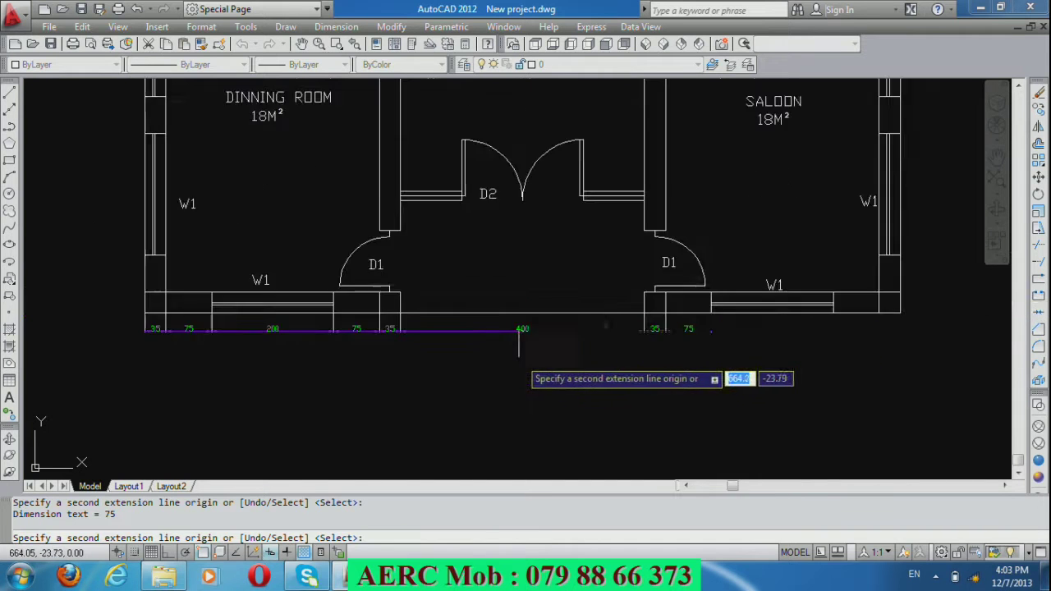
scroll(513, 351, down, 2)
scroll(694, 355, up, 5)
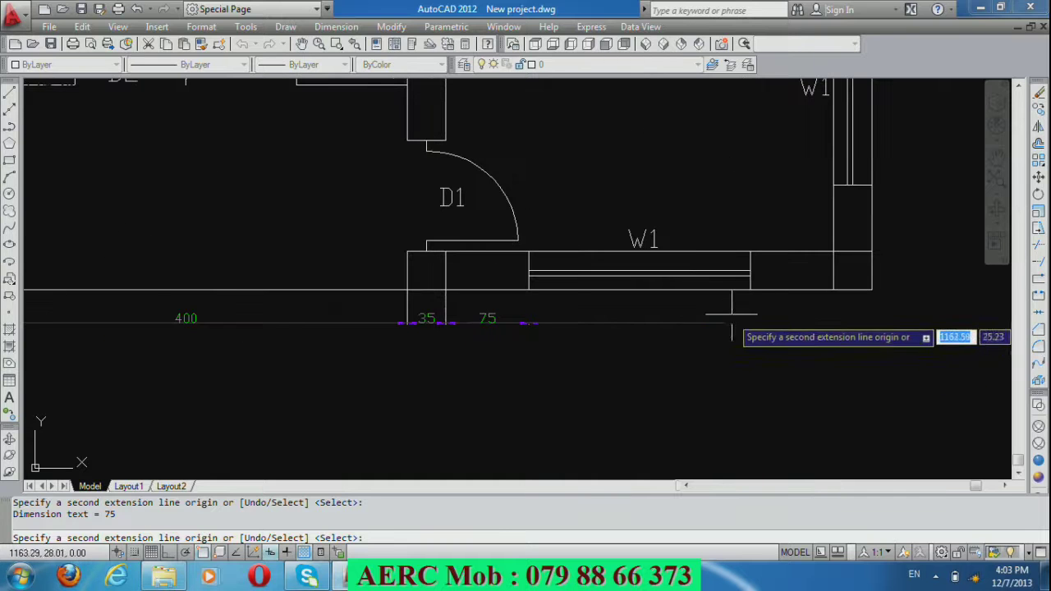
click(750, 289)
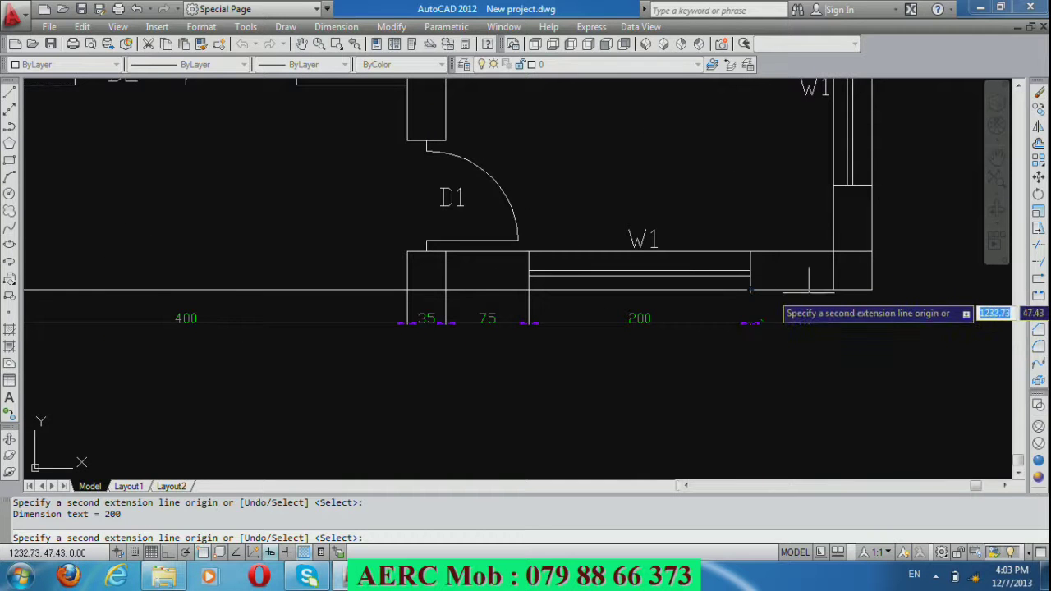
click(833, 289)
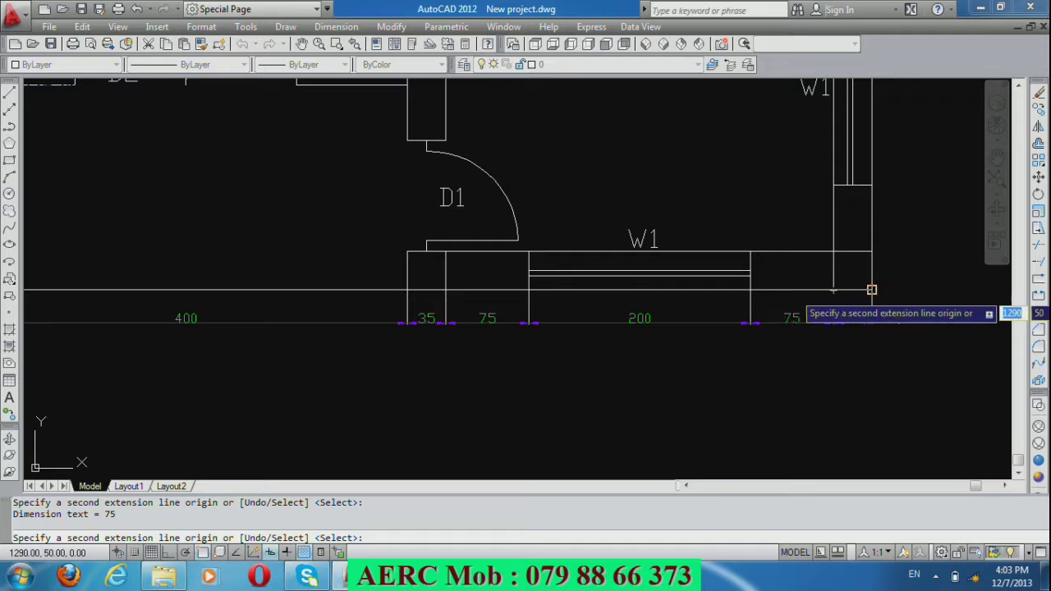
click(871, 289)
key(Return)
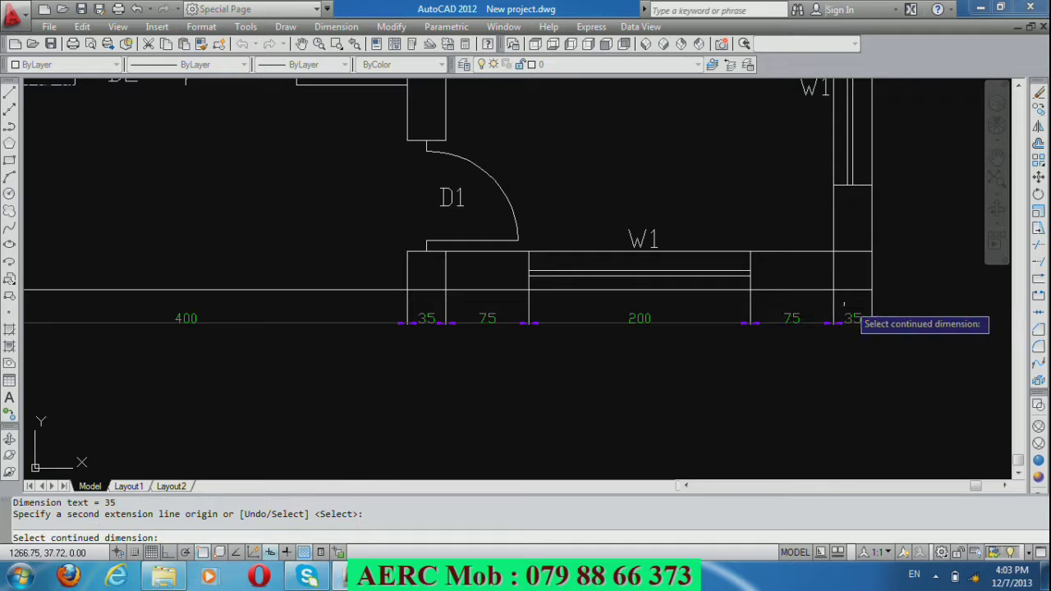
key(Return)
scroll(679, 359, down, 5)
scroll(638, 369, down, 3)
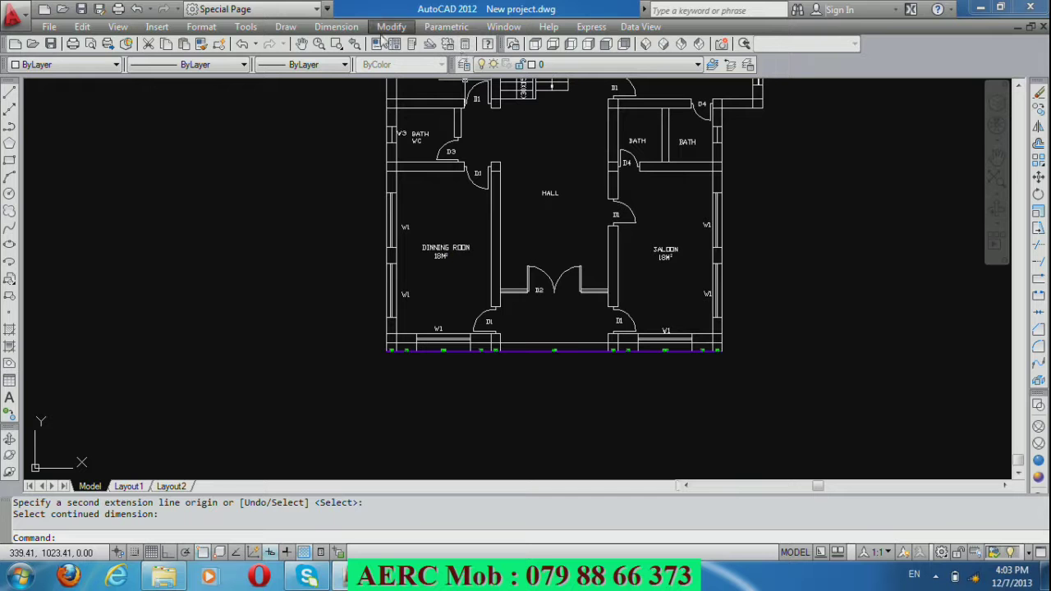
Open the Dimension menu from the menu bar.
click(352, 28)
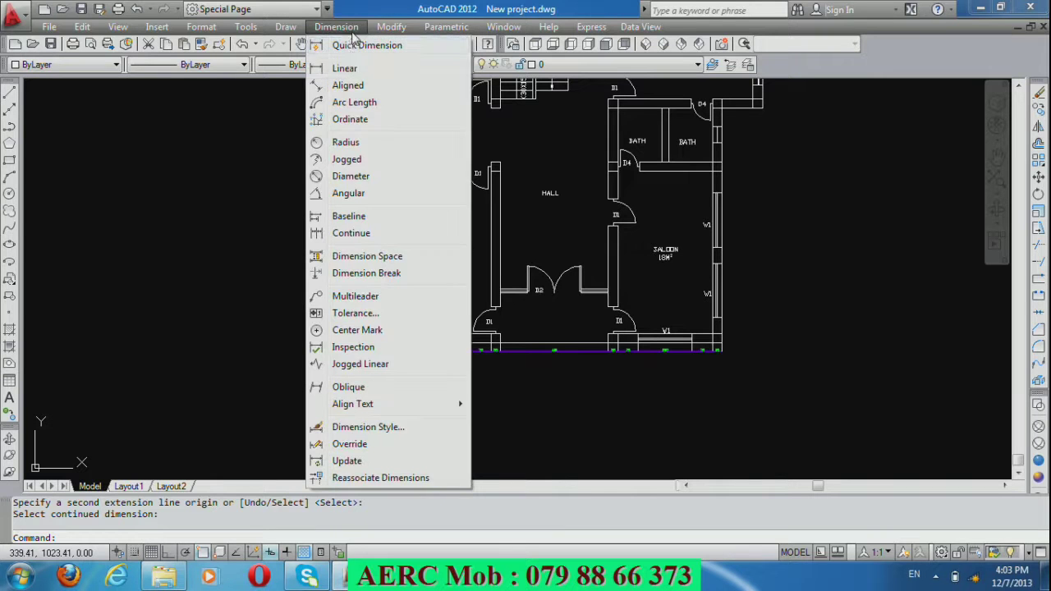
Dimension the 115 span between the two right-end wall corners on the front-wall row.
click(350, 69)
scroll(729, 119, up, 1)
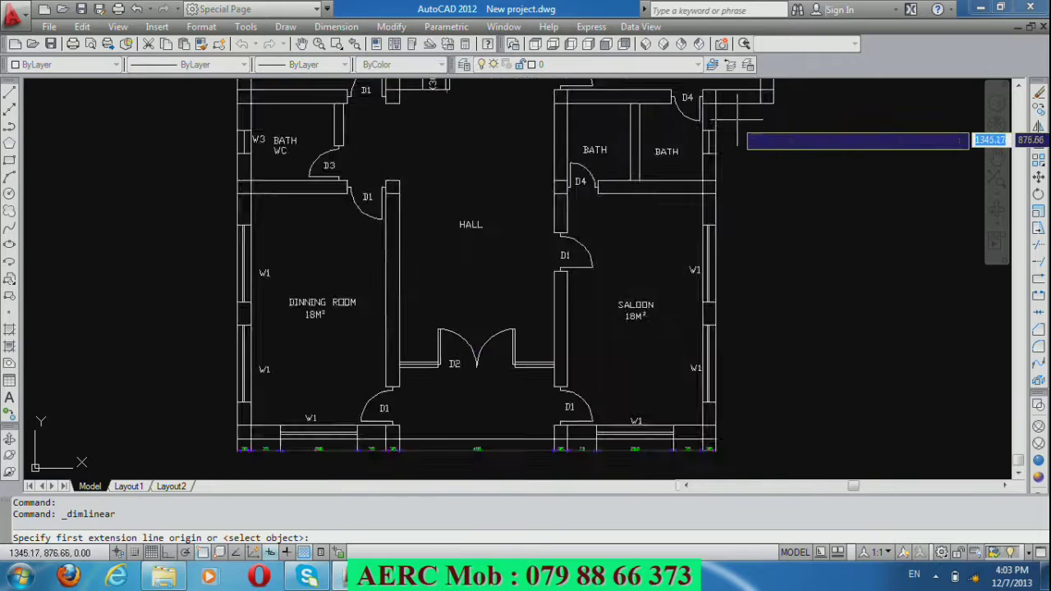
scroll(715, 115, up, 2)
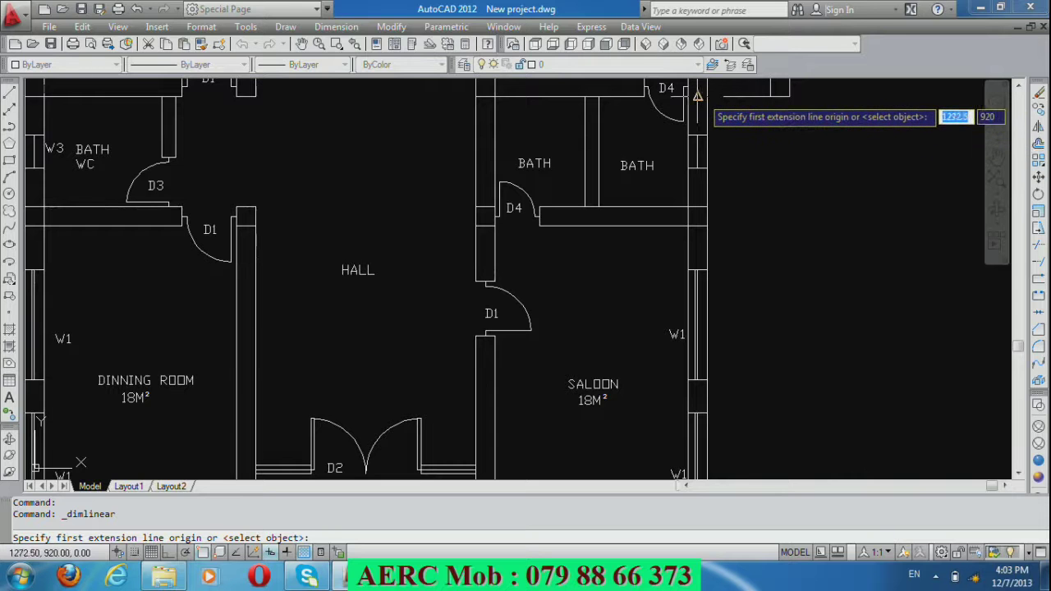
click(707, 96)
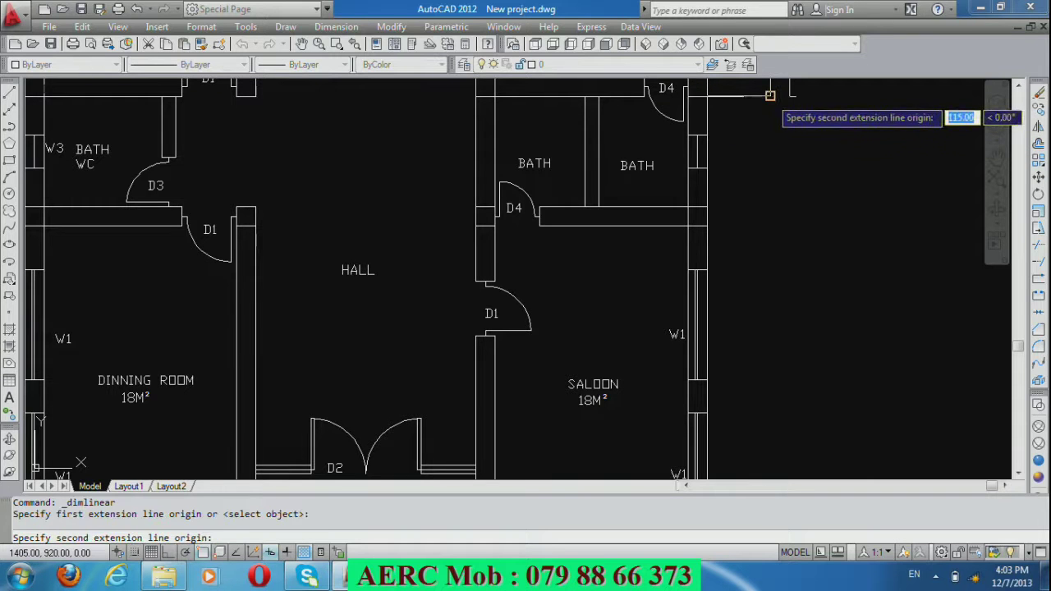
click(772, 96)
scroll(789, 123, down, 4)
scroll(752, 337, up, 4)
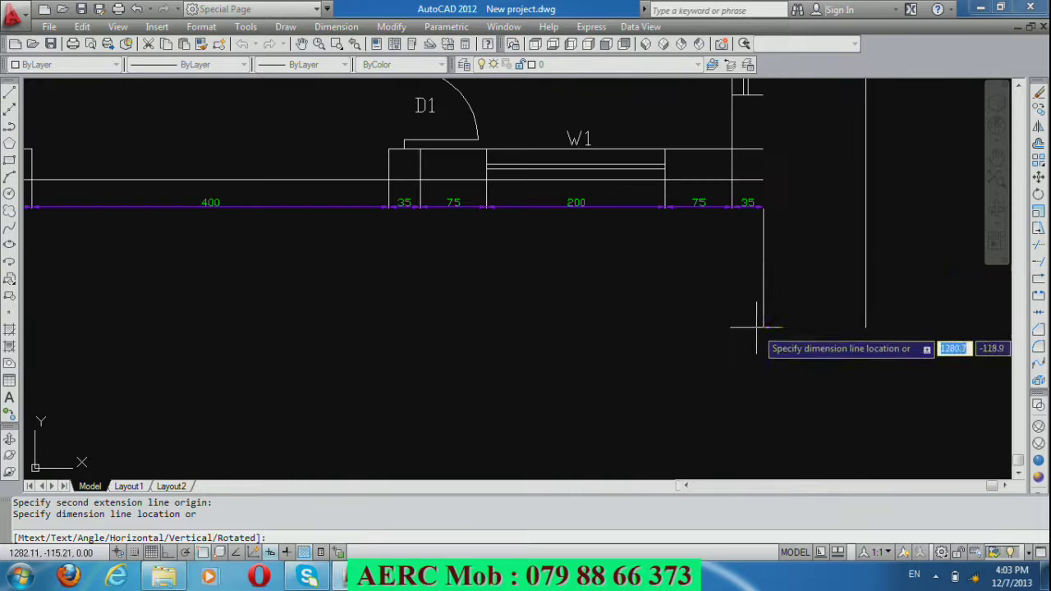
click(763, 208)
scroll(677, 359, down, 4)
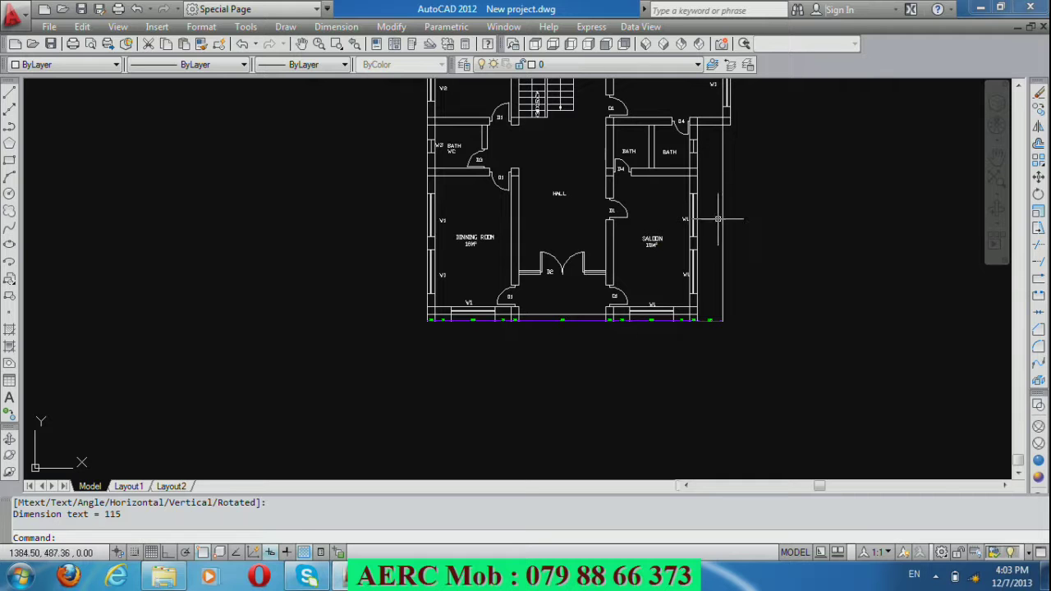
key(Return)
Add a 35 linear dimension between the outer wall corners, right after the 115.
scroll(729, 132, up, 5)
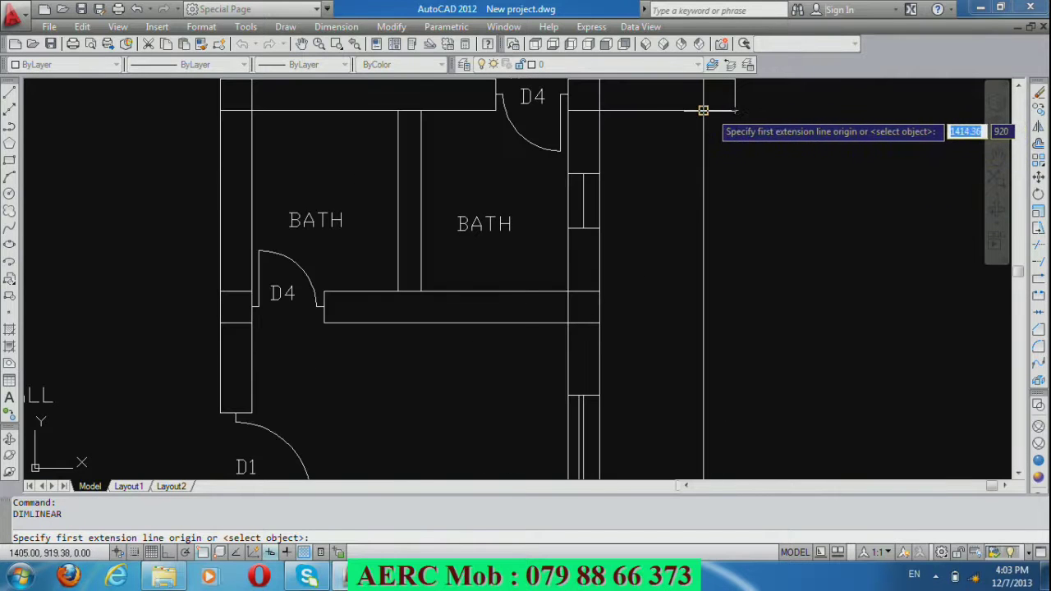
click(703, 110)
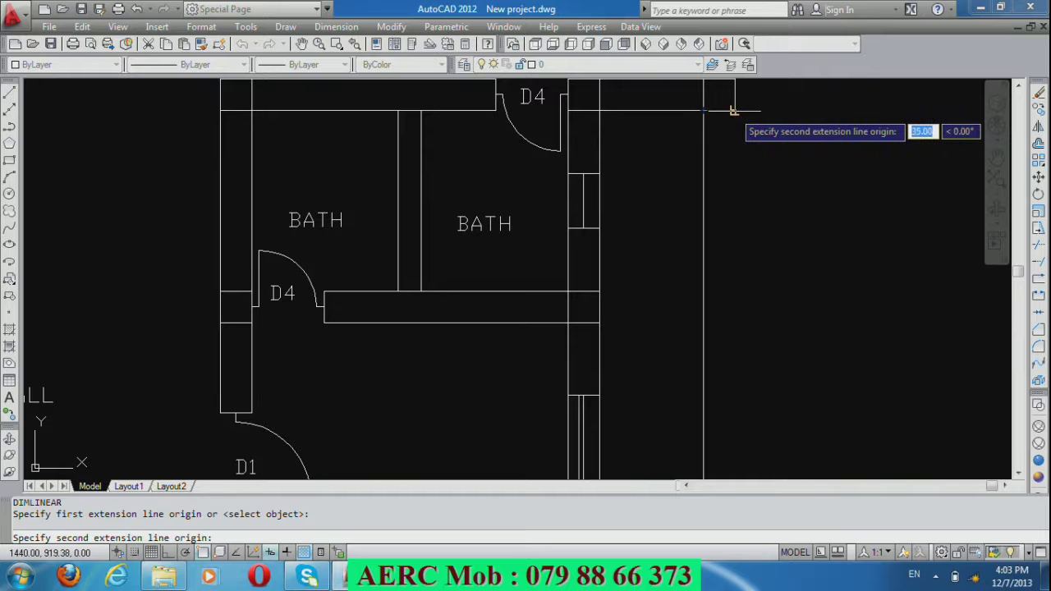
click(733, 111)
scroll(744, 123, down, 5)
scroll(784, 378, up, 1)
scroll(784, 378, up, 3)
scroll(812, 235, up, 3)
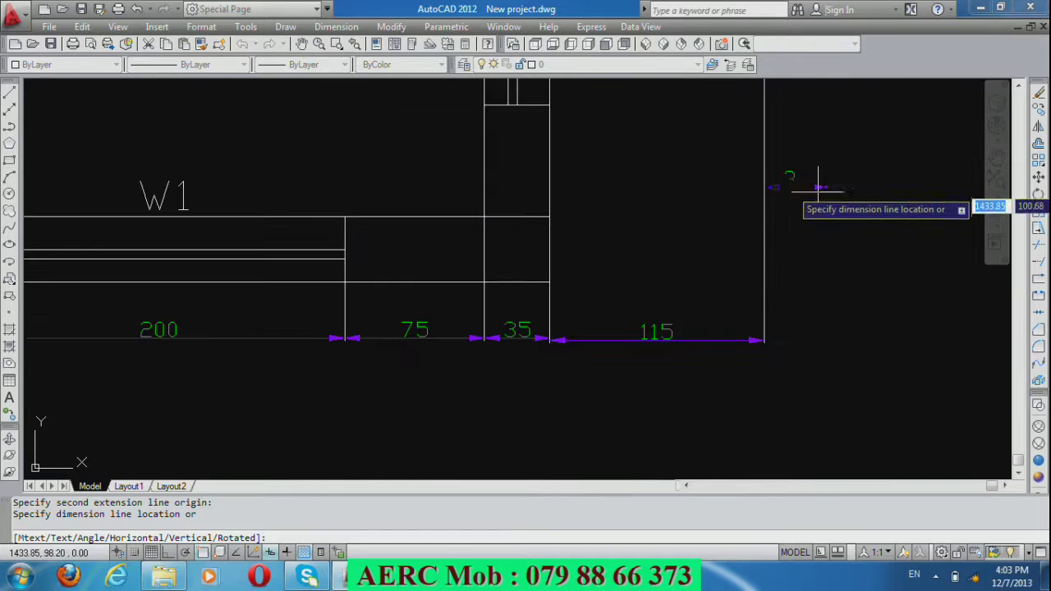
click(762, 341)
scroll(724, 403, down, 6)
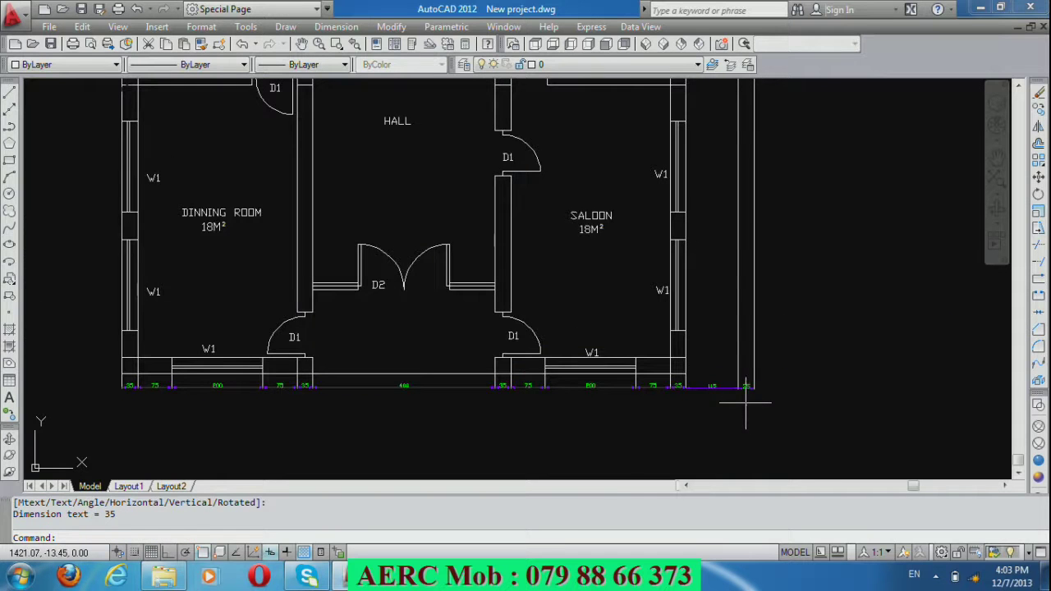
scroll(511, 374, up, 2)
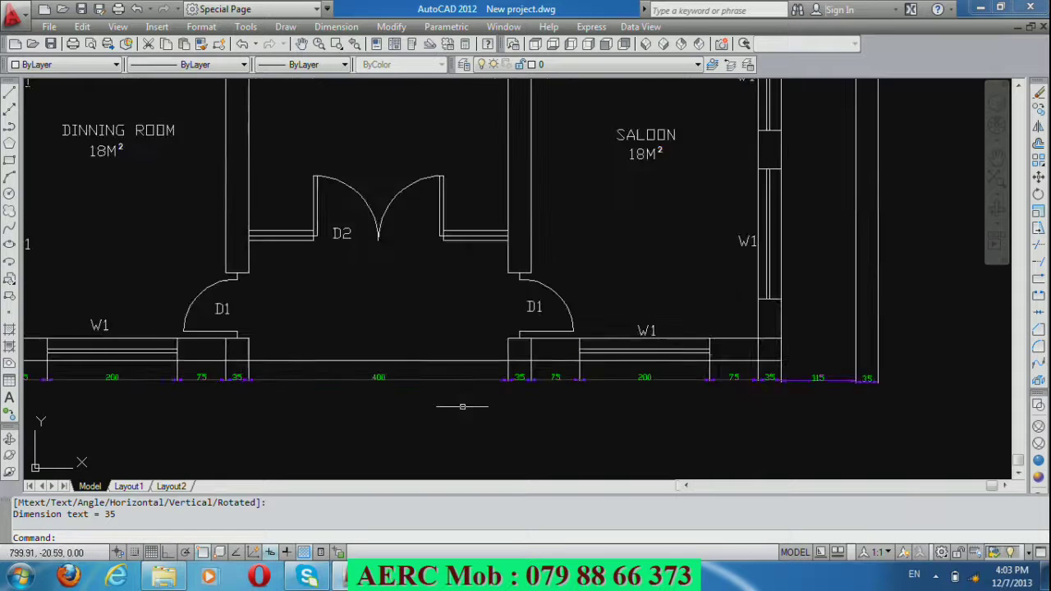
scroll(559, 344, up, 1)
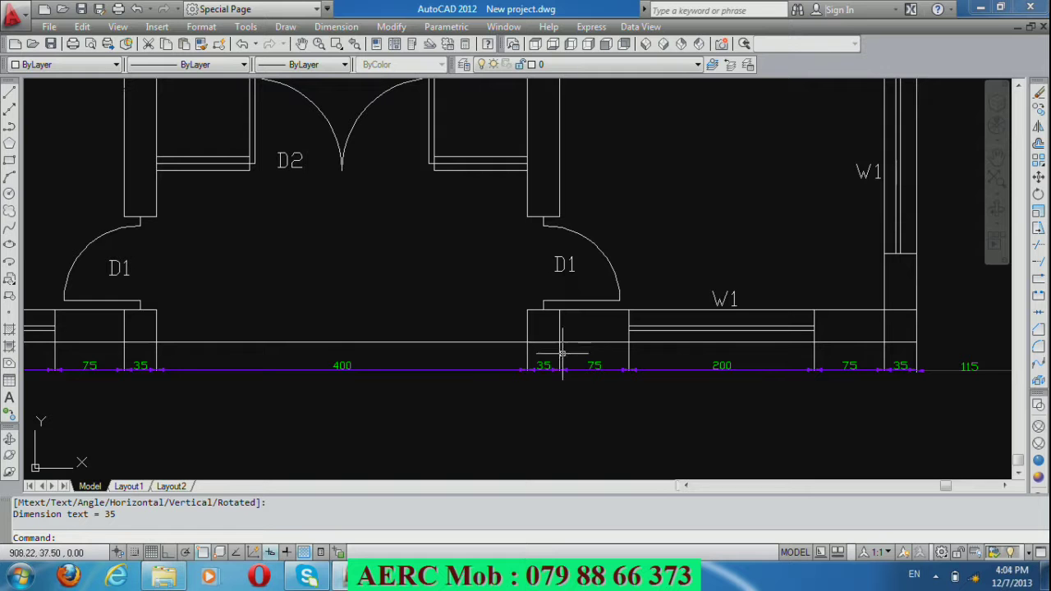
scroll(606, 375, down, 5)
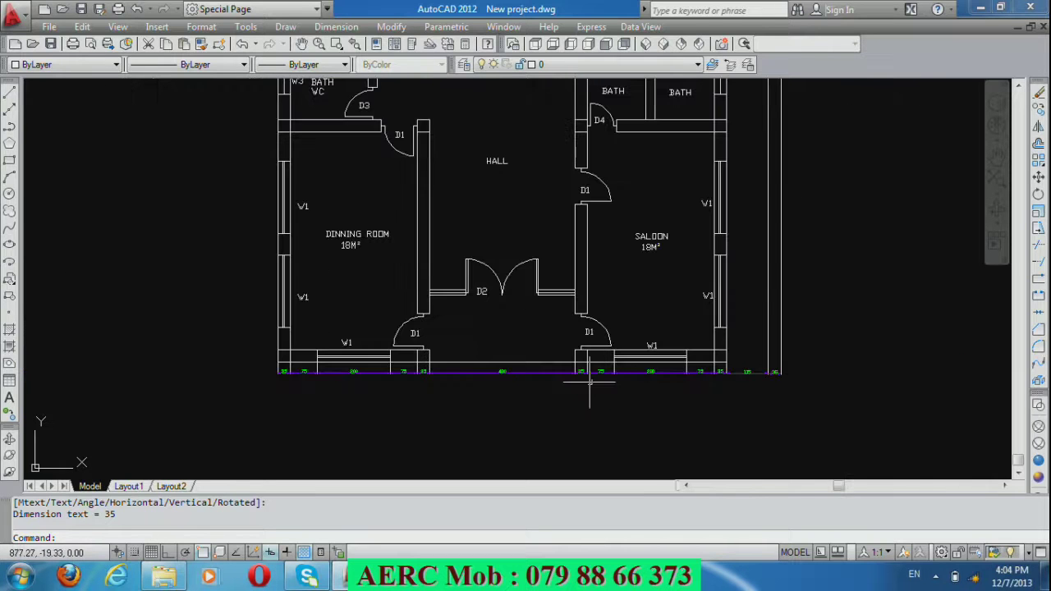
scroll(369, 425, up, 3)
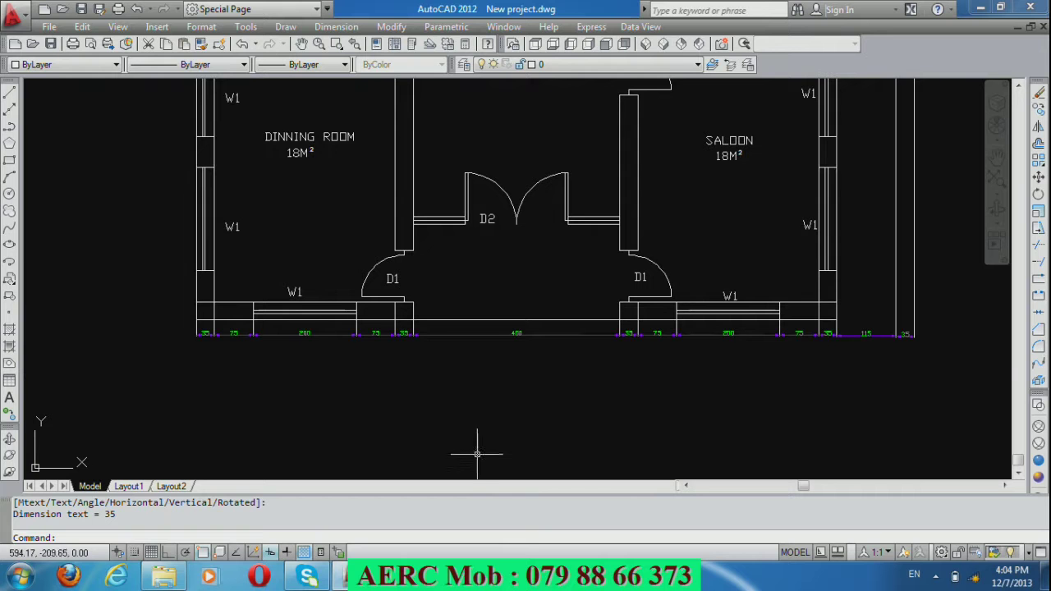
Suppress both extension lines in the ISO-25 dimension style and make it current.
text(D)
key(Return)
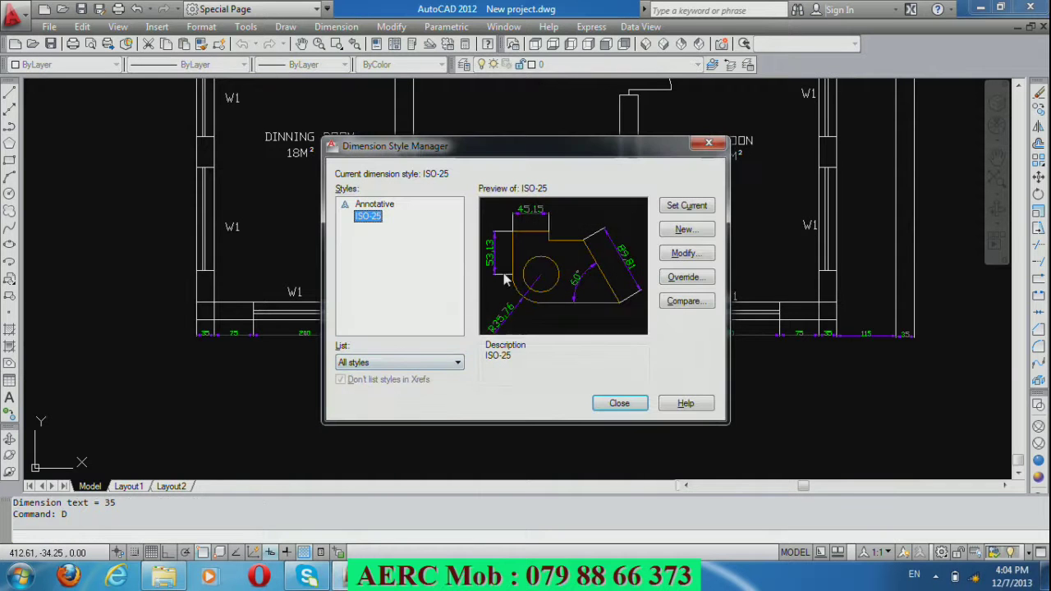
click(690, 254)
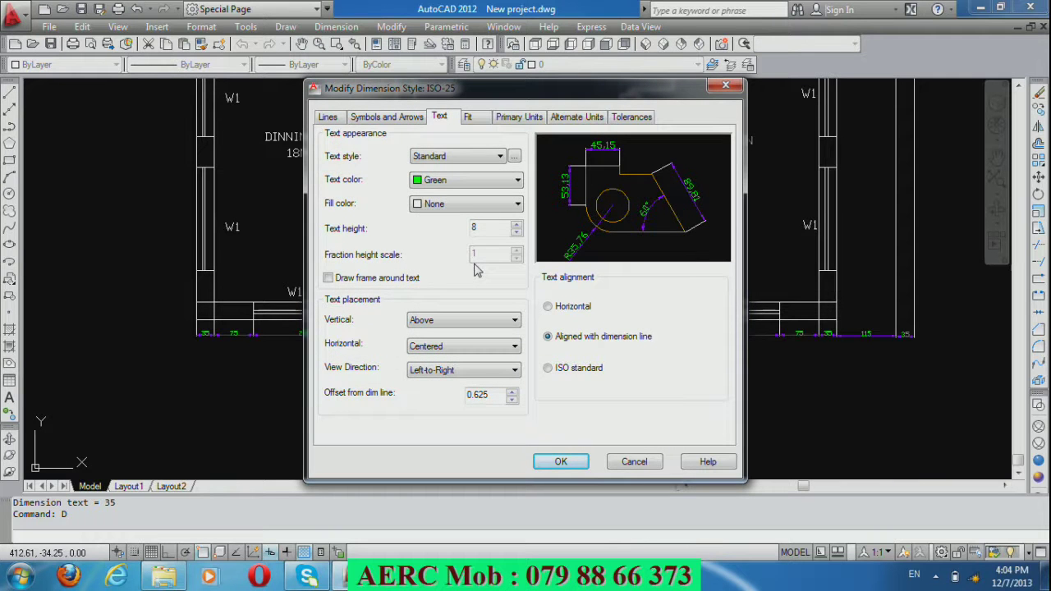
click(329, 118)
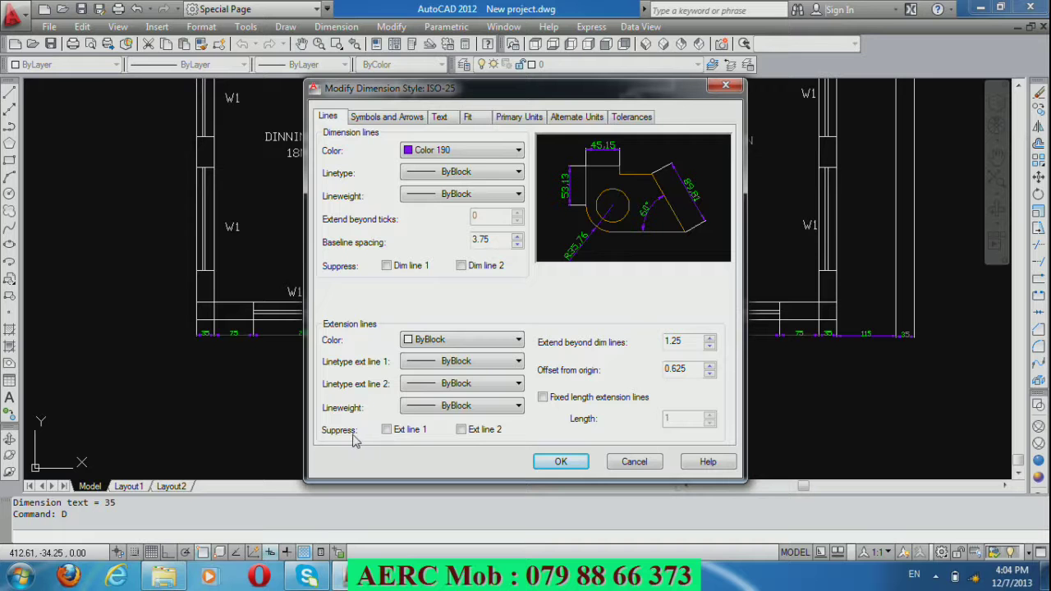
click(409, 433)
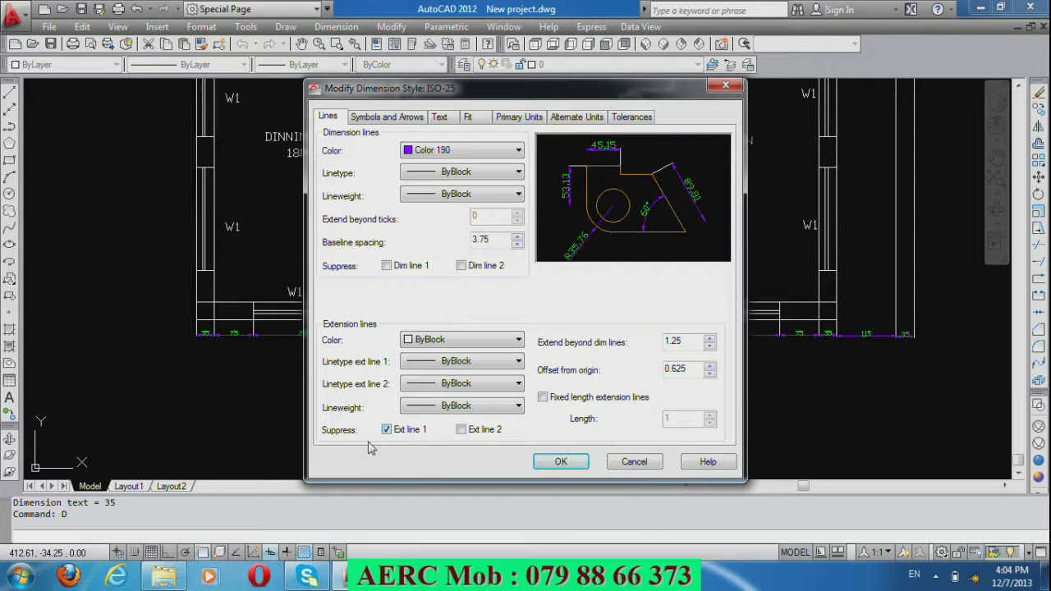
click(463, 430)
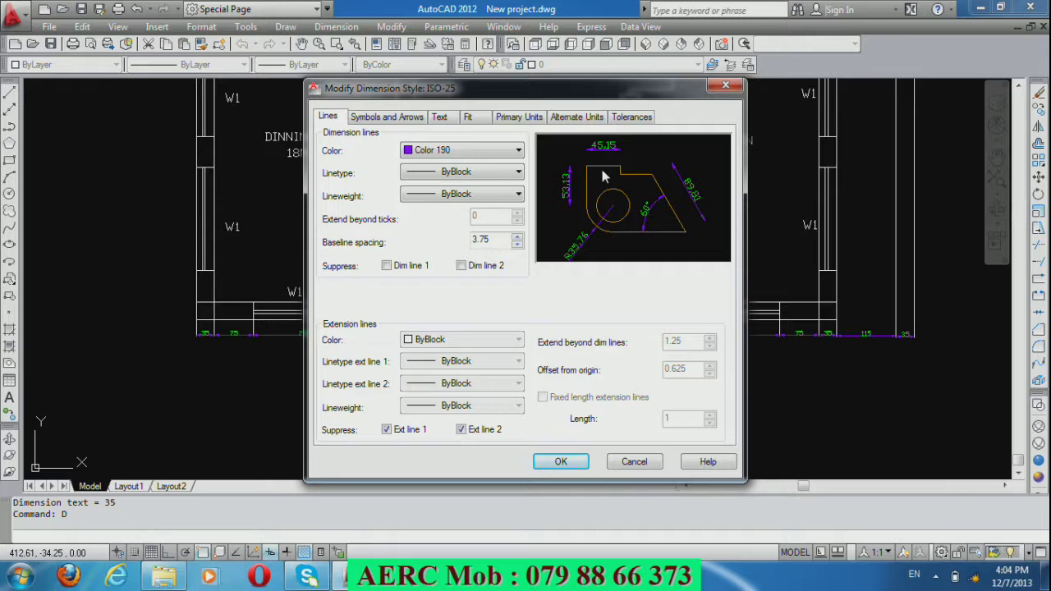
click(567, 462)
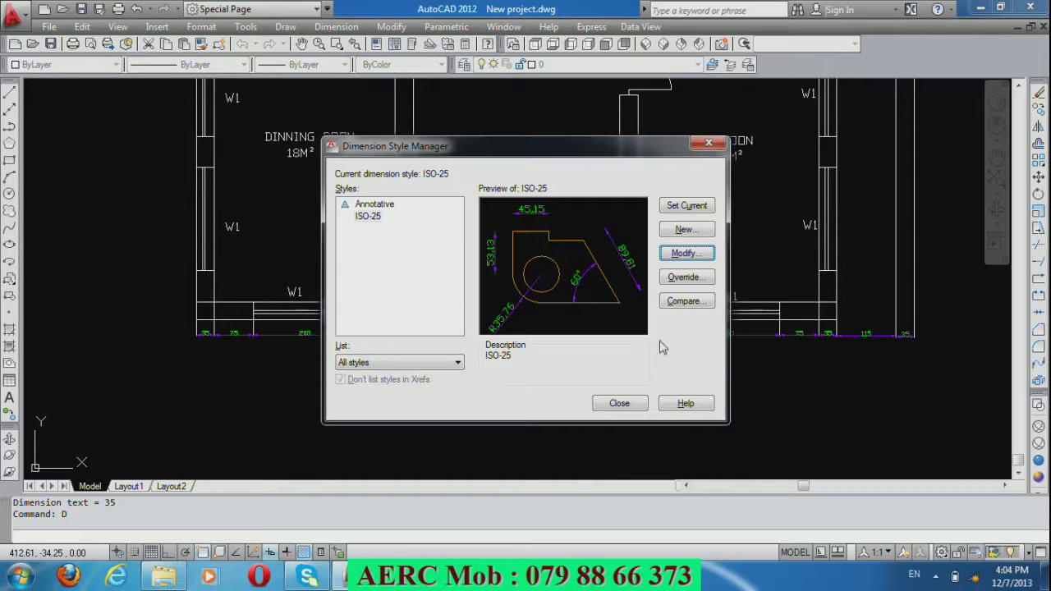
click(680, 210)
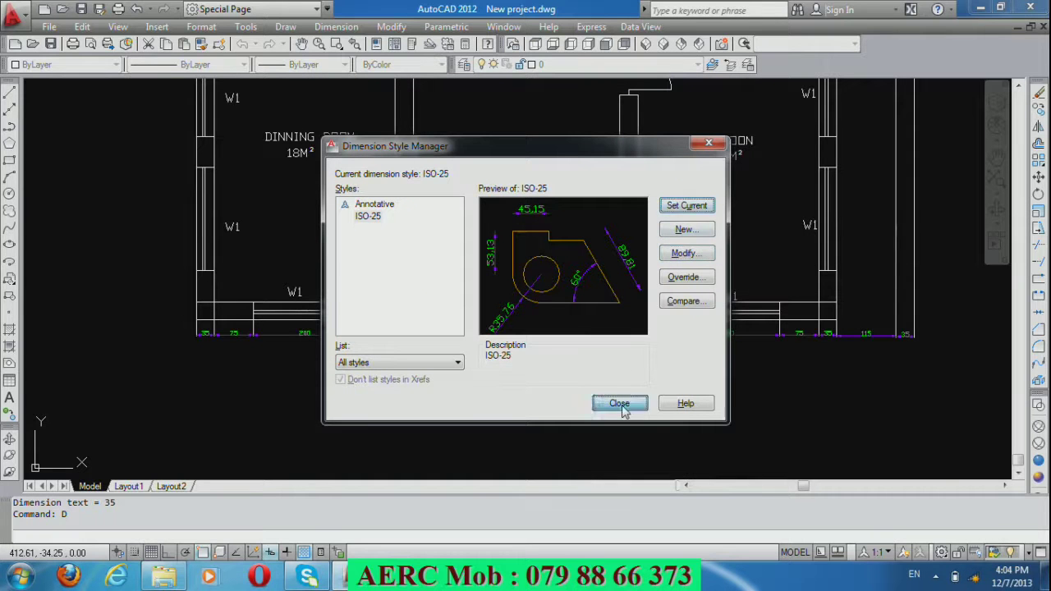
Close the Dimension Style Manager and offset the left wall line 17.5 inward.
click(622, 405)
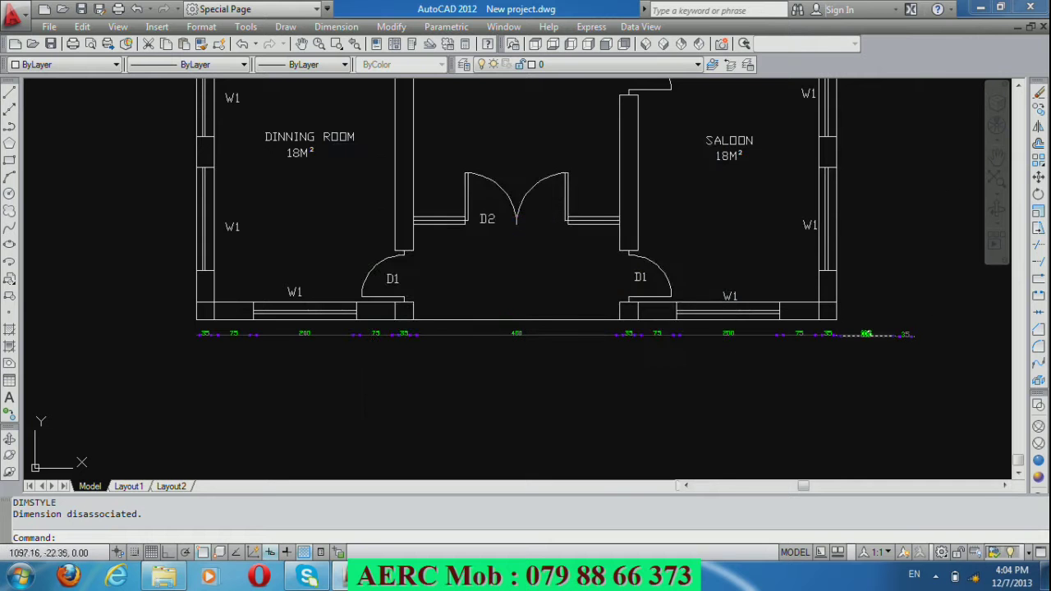
scroll(712, 369, up, 1)
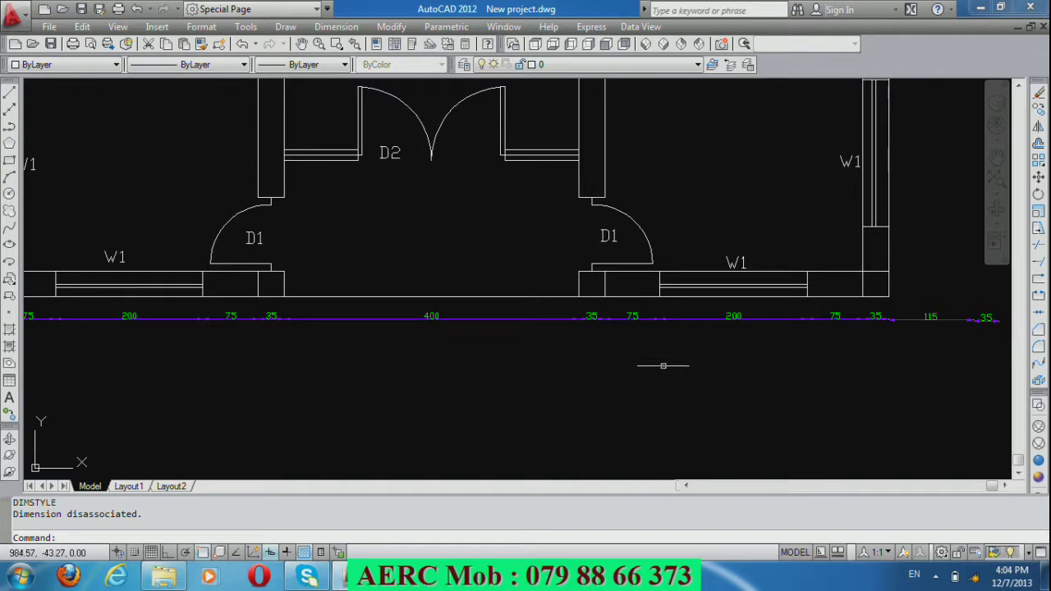
scroll(664, 357, down, 1)
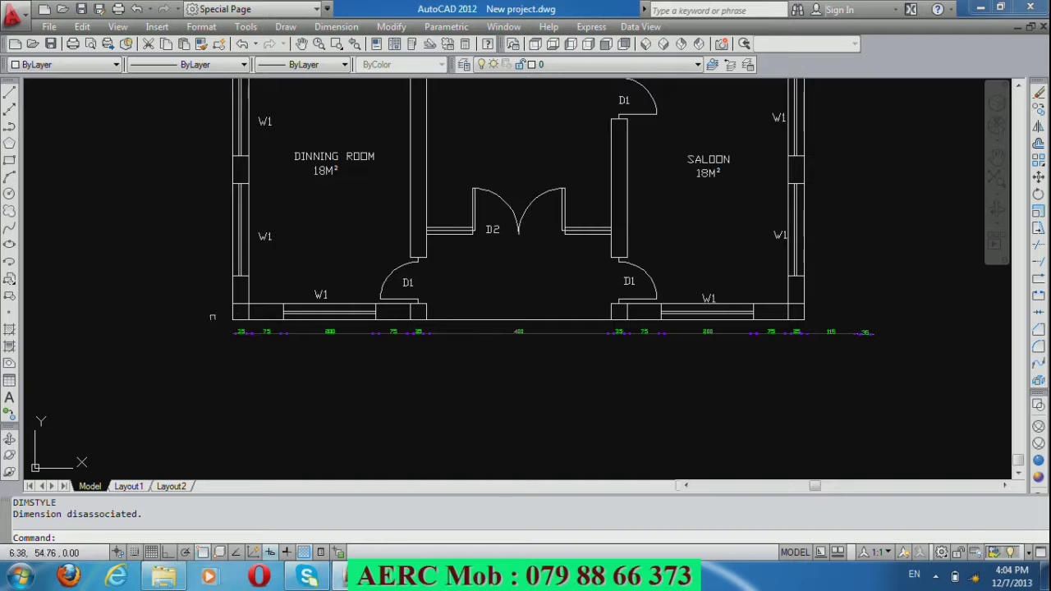
scroll(210, 311, up, 1)
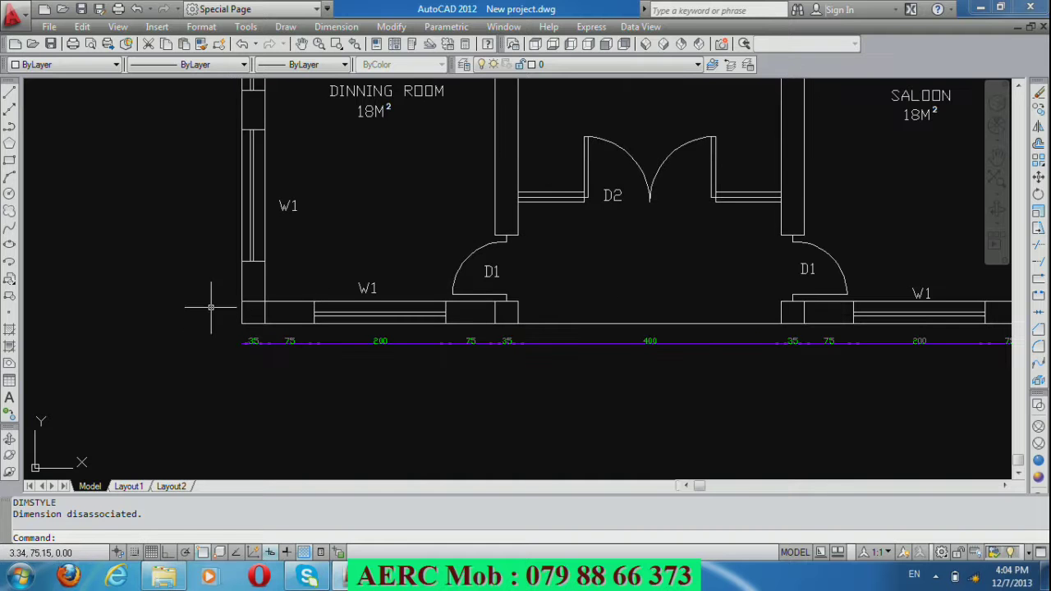
text(o)
key(Return)
text(17.5)
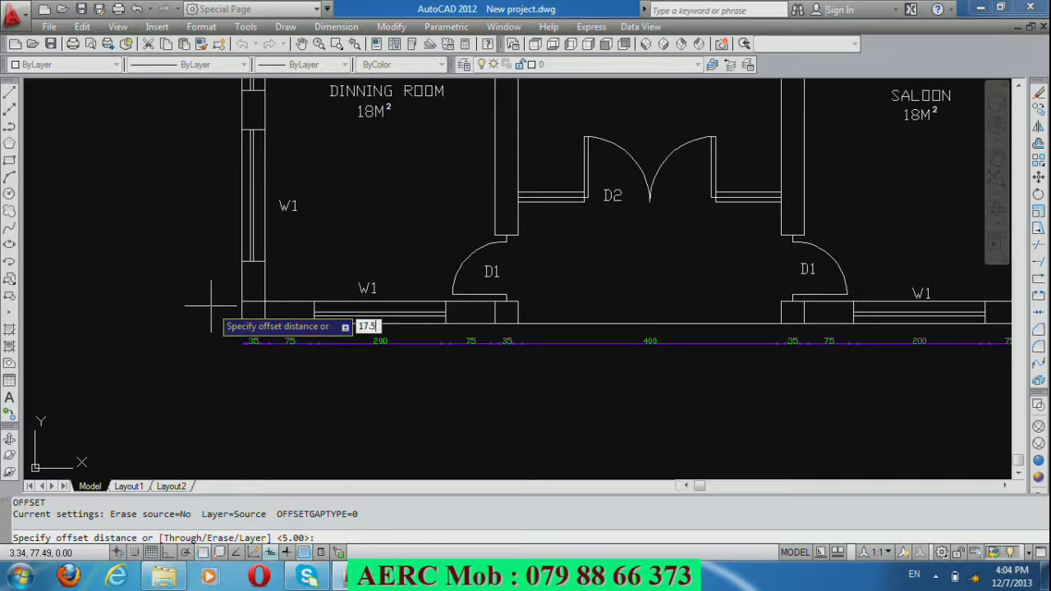
key(Return)
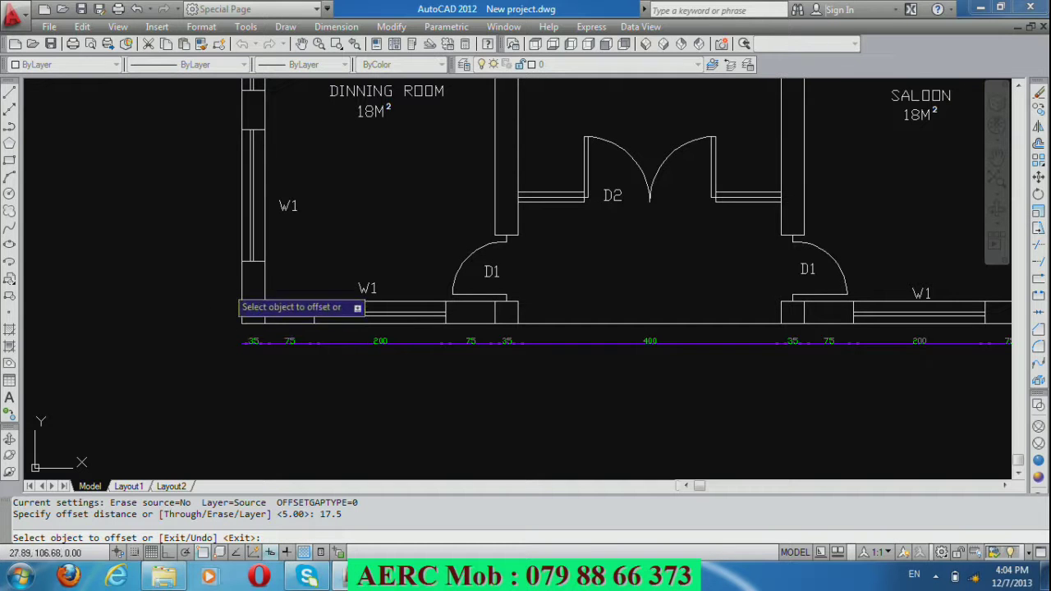
click(242, 281)
click(321, 274)
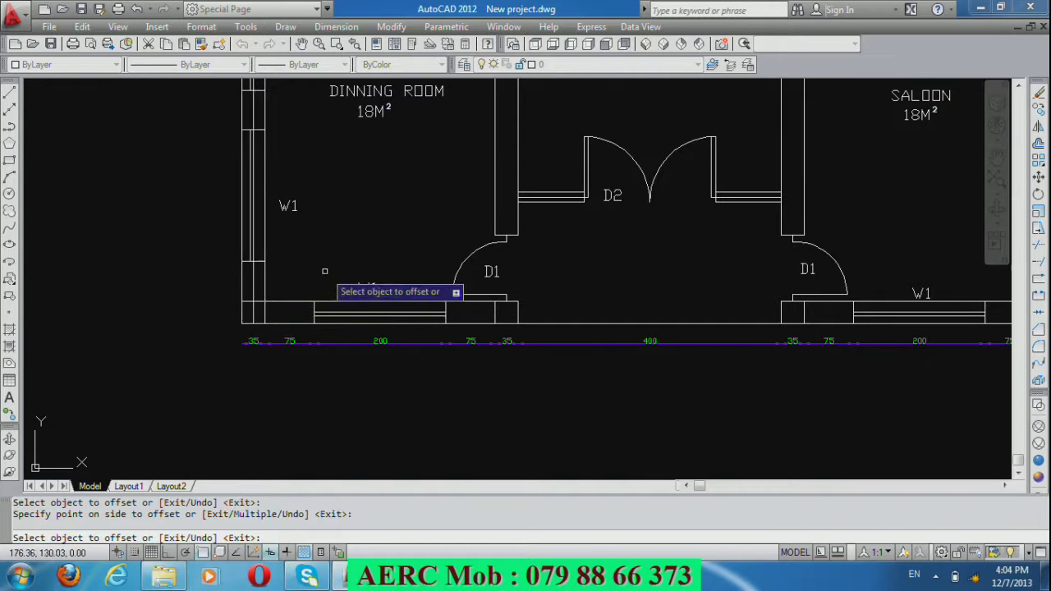
Offset three more front-wall lines by 17.5, including the right wall line.
click(496, 311)
click(560, 337)
scroll(528, 365, down, 2)
scroll(788, 361, up, 1)
scroll(751, 349, up, 1)
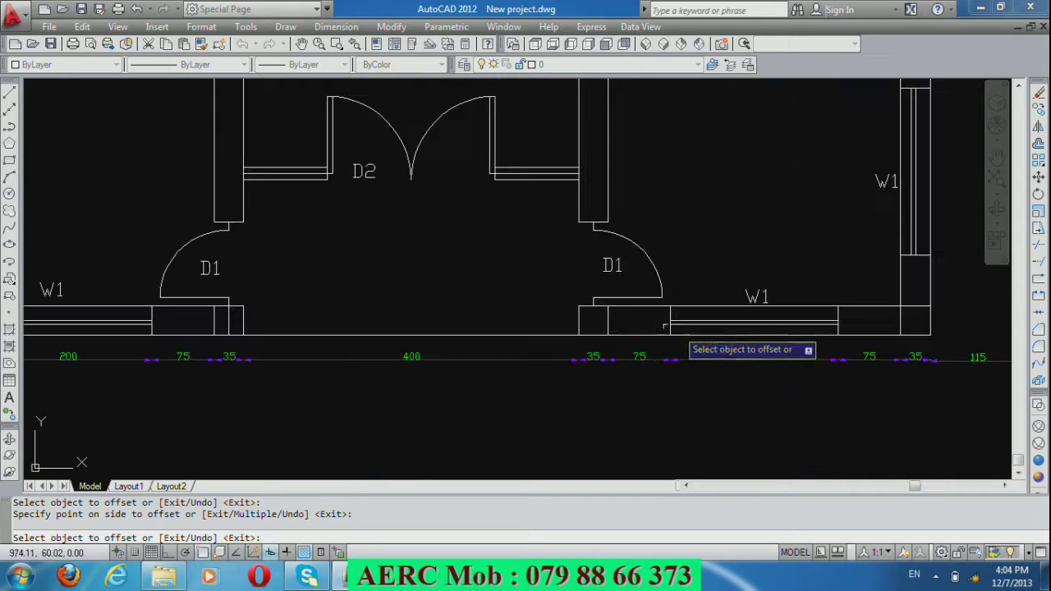
click(579, 320)
click(698, 341)
click(901, 327)
click(907, 335)
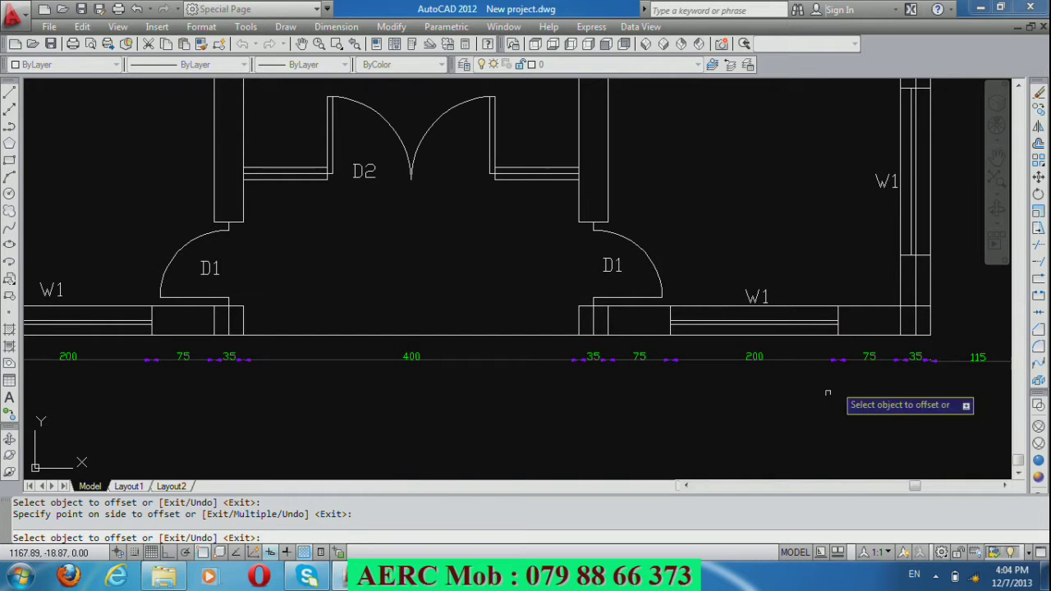
key(Return)
scroll(829, 422, down, 2)
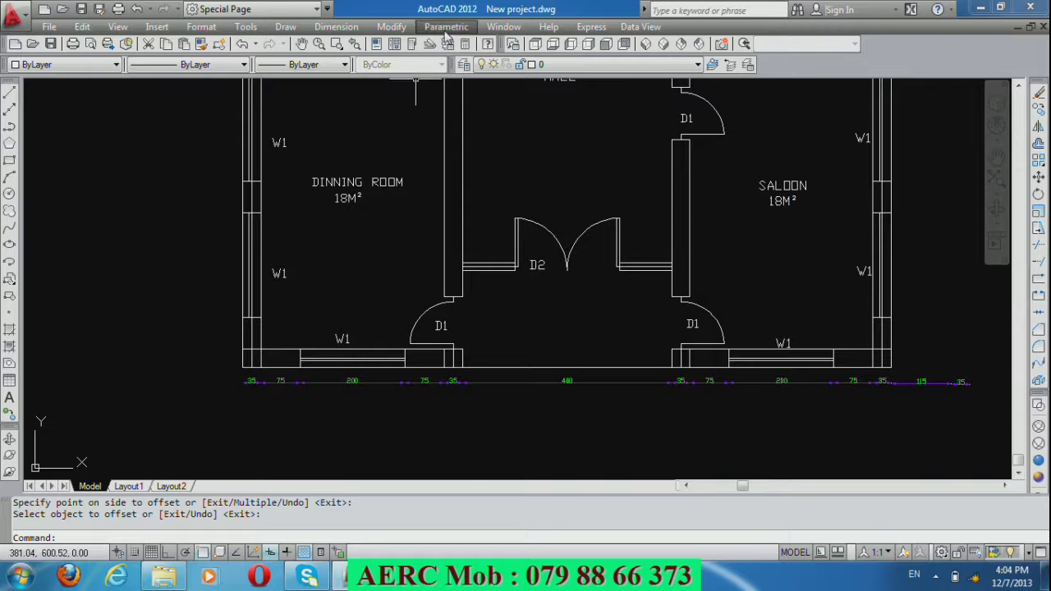
click(355, 29)
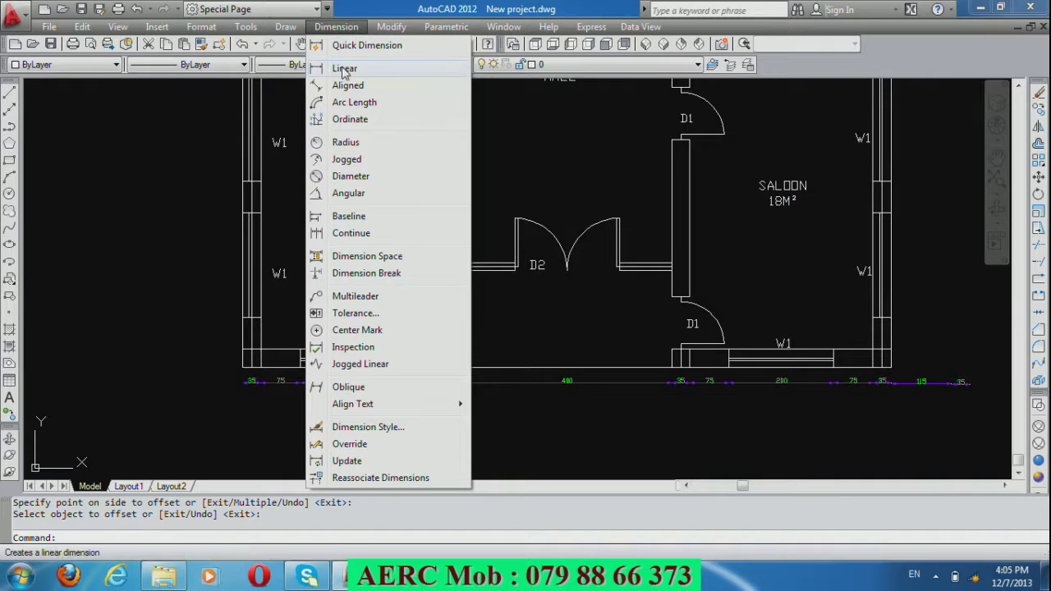
Add a 385 linear dimension from the left wall corner to the door edge, offset 60.
click(343, 69)
scroll(287, 419, up, 3)
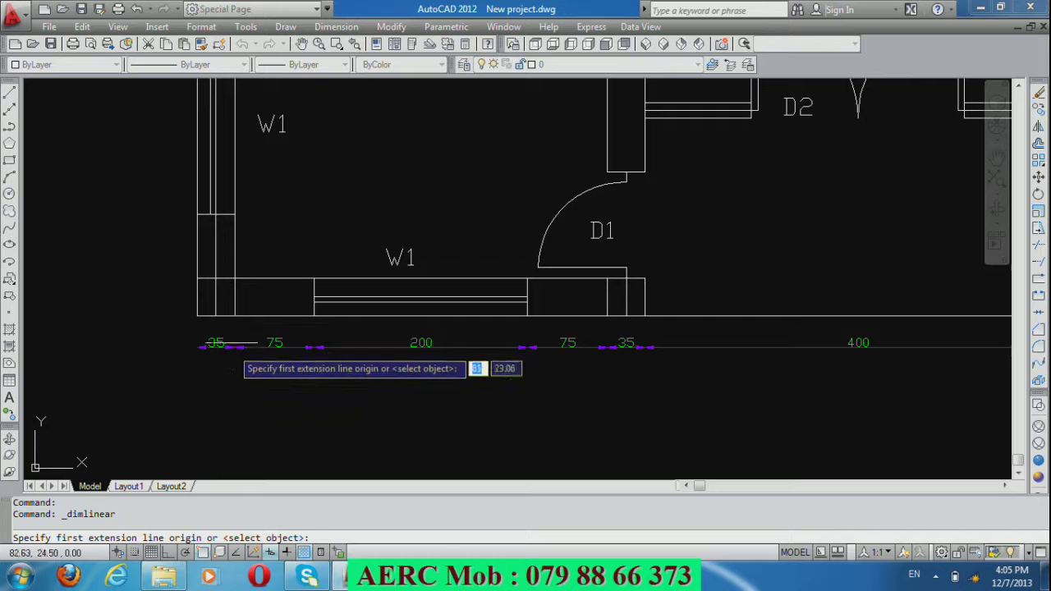
click(215, 316)
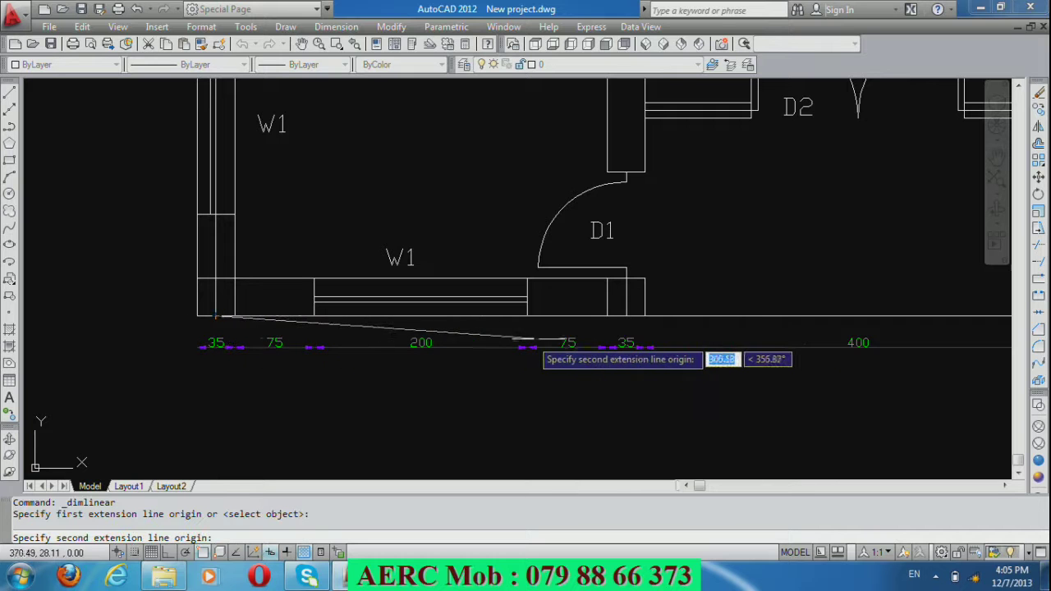
click(625, 315)
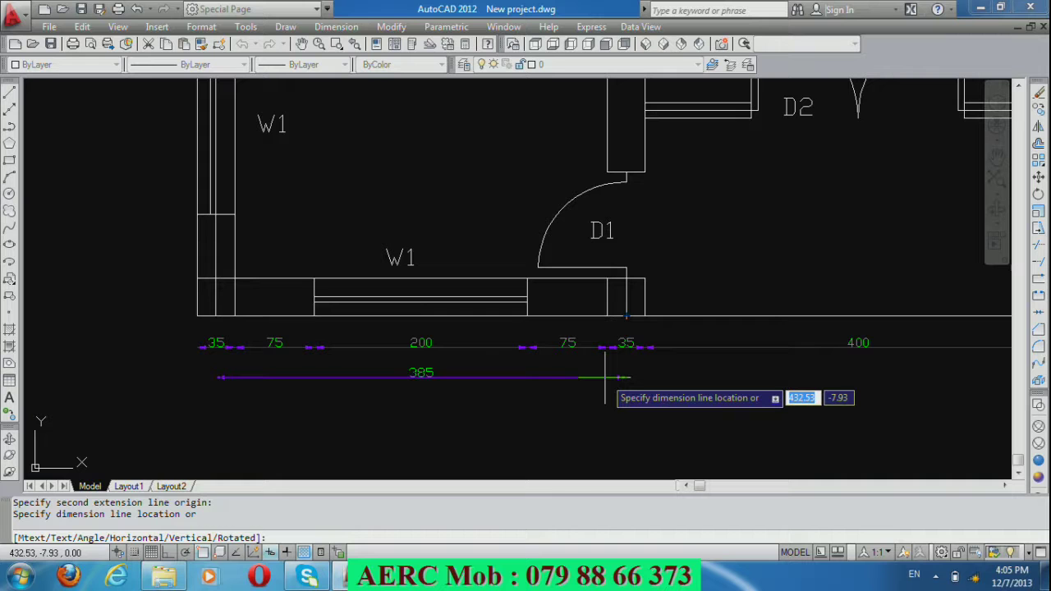
text(60)
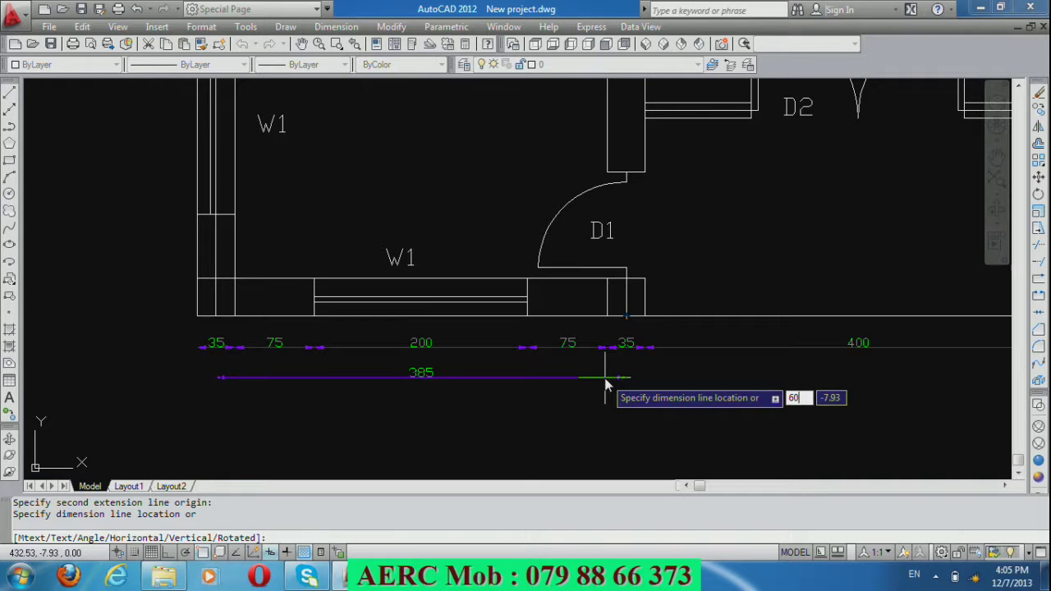
key(Return)
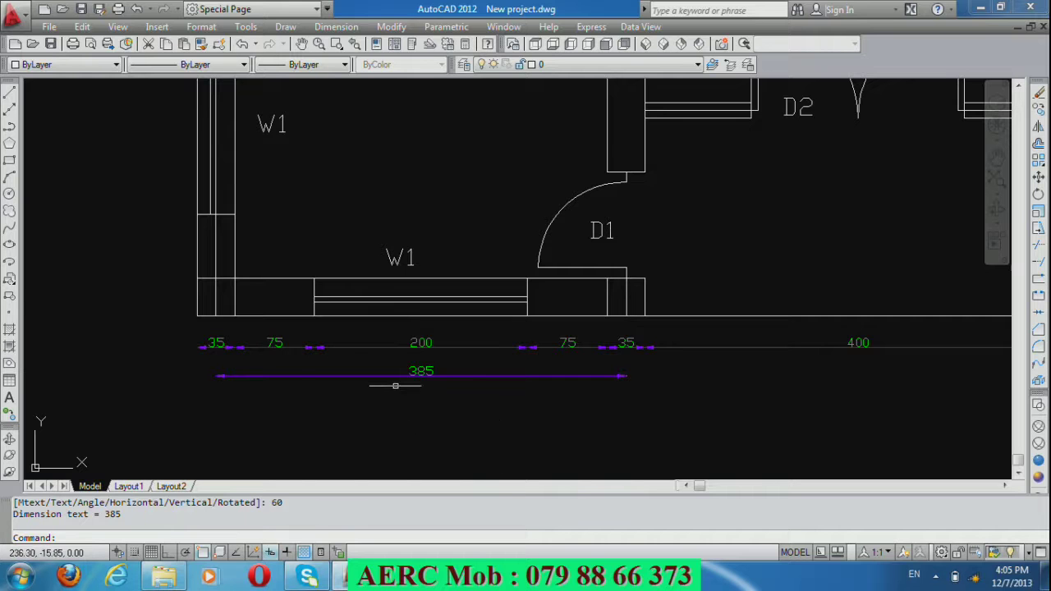
scroll(356, 368, down, 2)
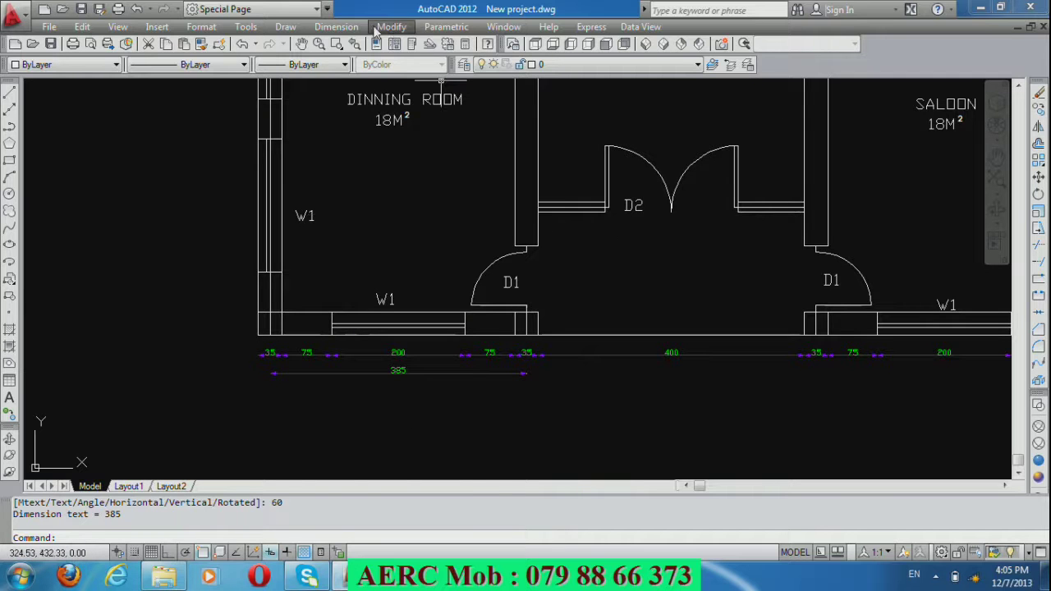
Continue the row with 435 across the entrance and 385 to the right corner.
click(336, 26)
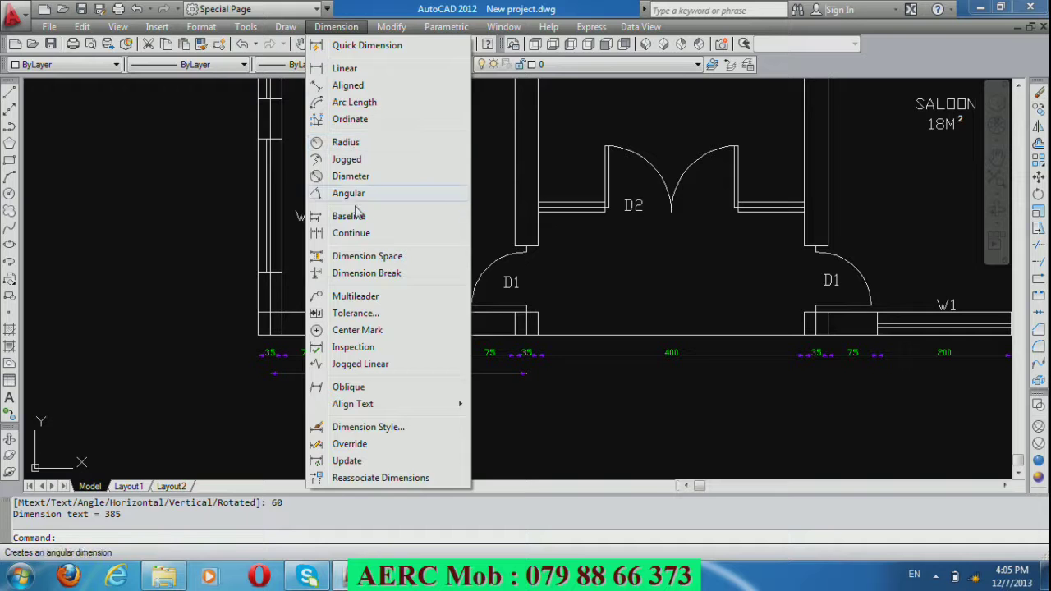
click(351, 233)
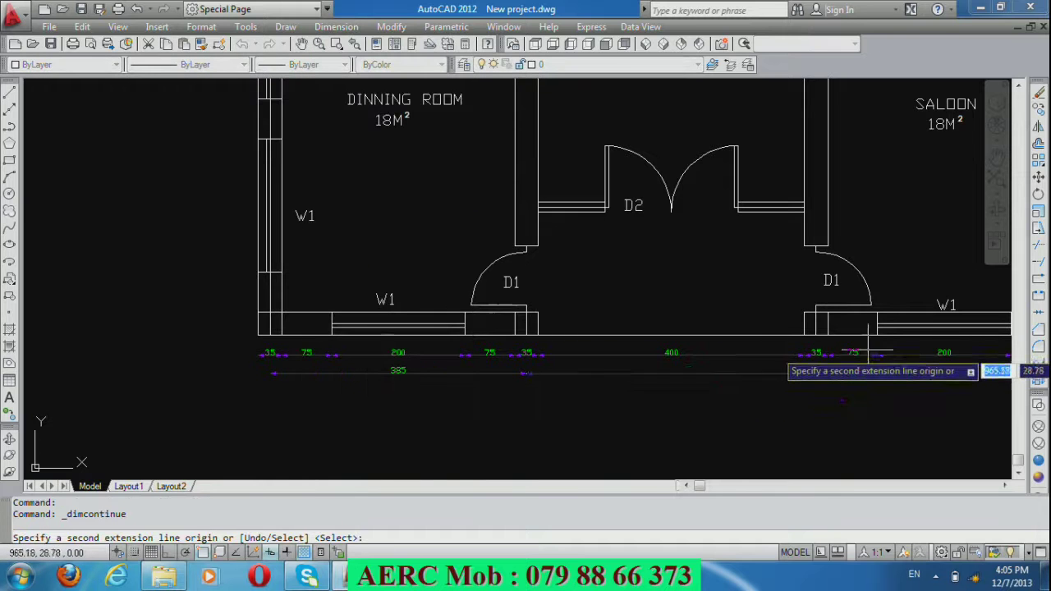
scroll(822, 353, up, 3)
click(763, 322)
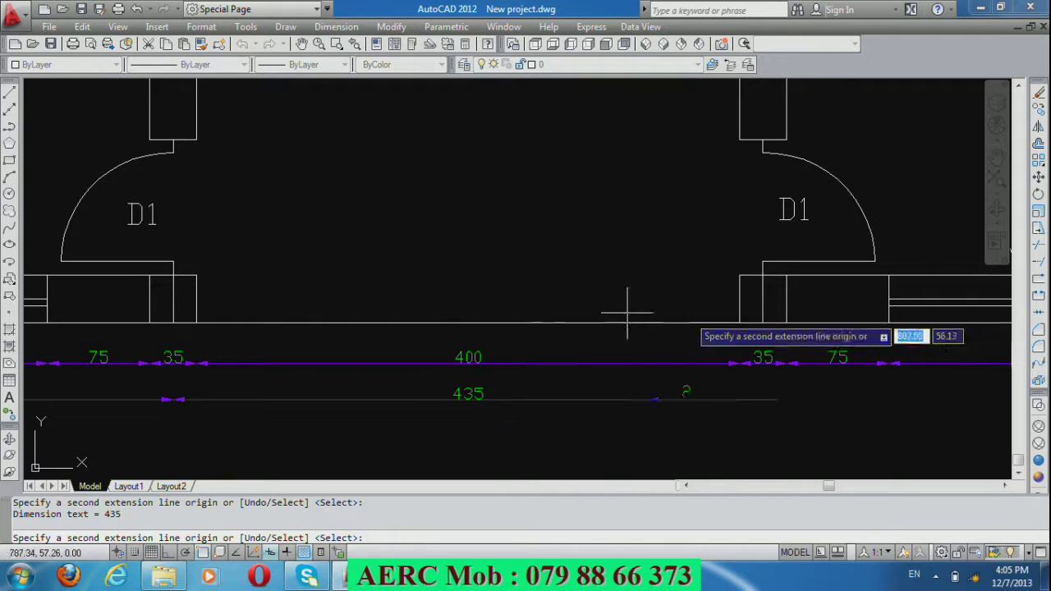
scroll(436, 308, down, 4)
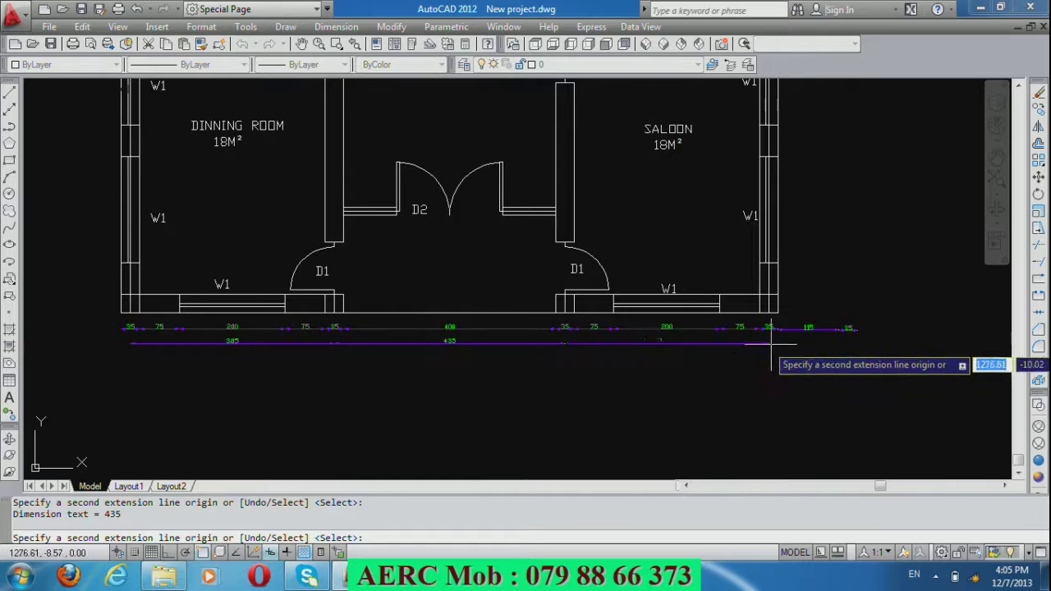
scroll(768, 345, up, 4)
click(760, 259)
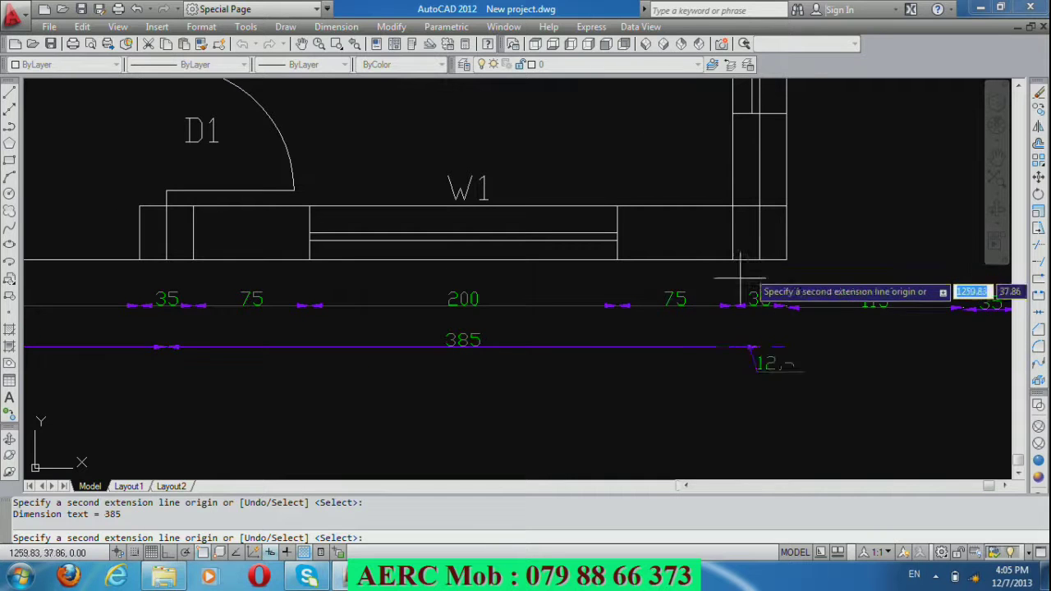
key(Return)
key(Return)
scroll(629, 401, down, 2)
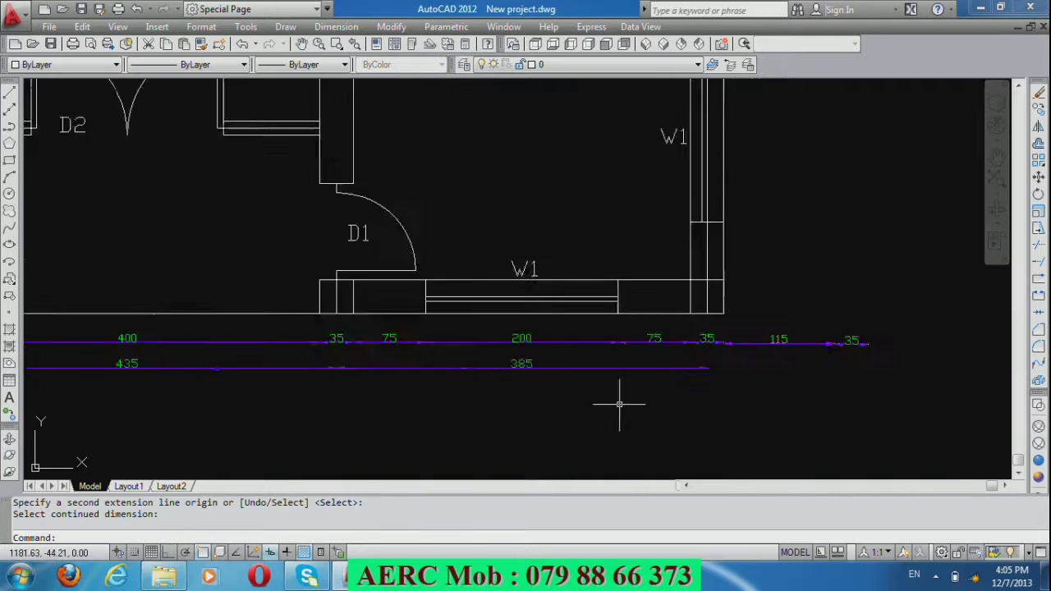
scroll(617, 405, down, 2)
scroll(614, 405, down, 2)
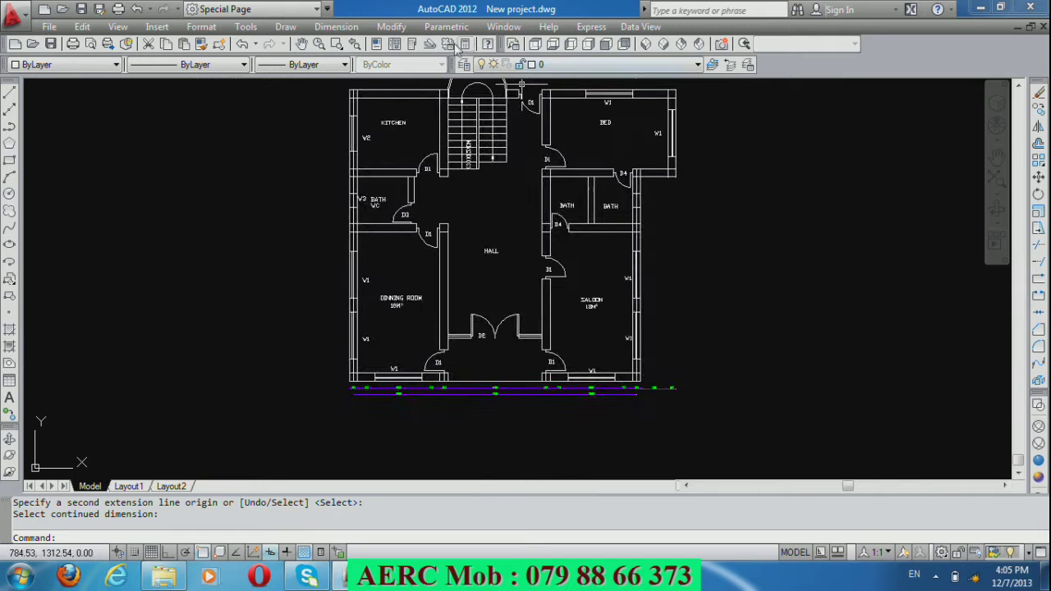
Offset the right vertical wall line to the left as a guide for the dimension.
click(337, 26)
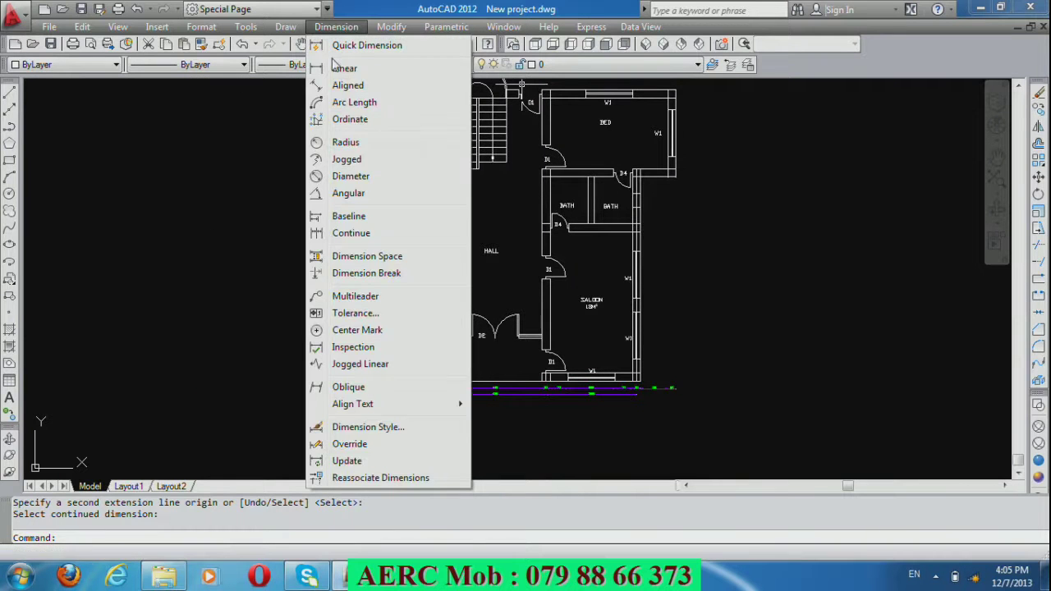
click(335, 68)
scroll(680, 188, up, 2)
scroll(682, 187, up, 2)
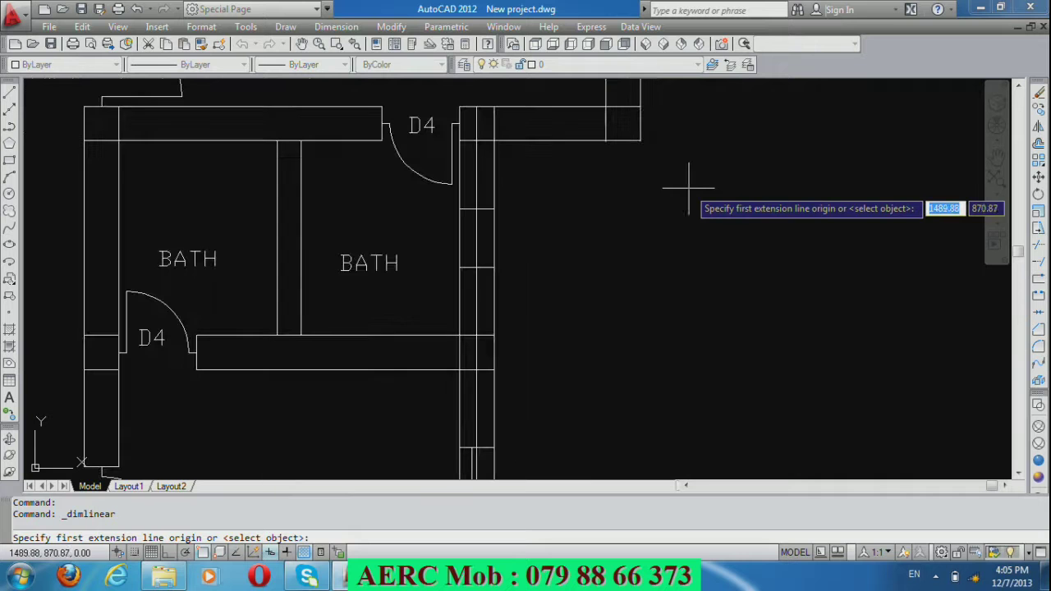
key(Escape)
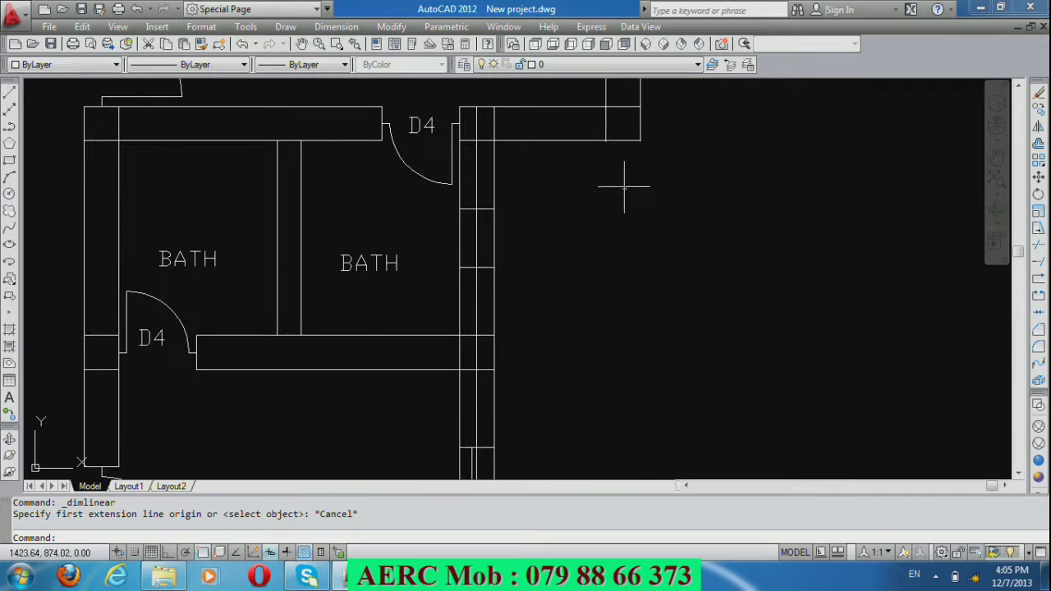
text(o)
key(Return)
key(Return)
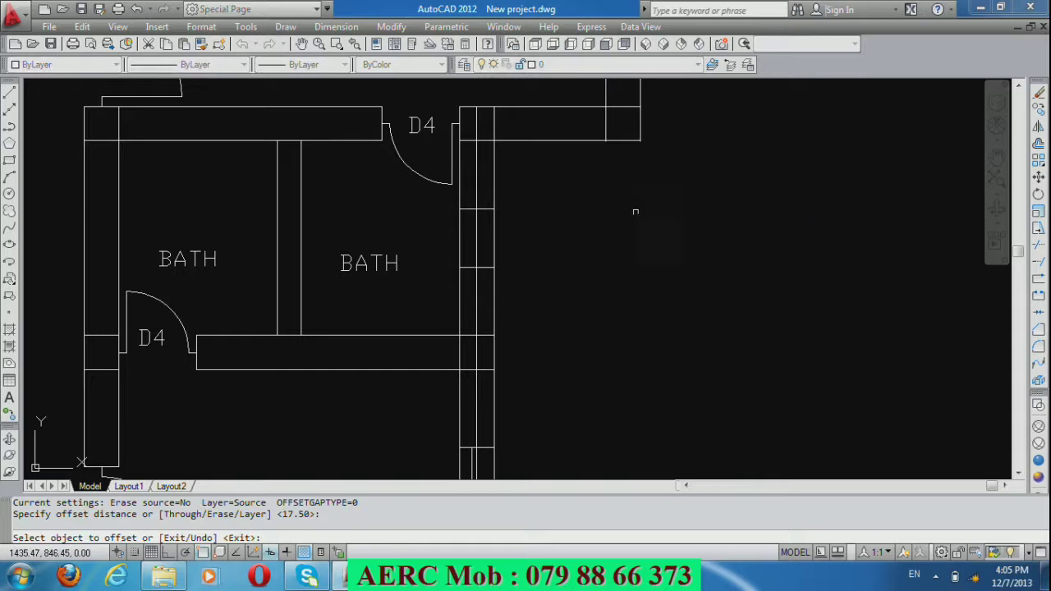
click(640, 125)
click(560, 188)
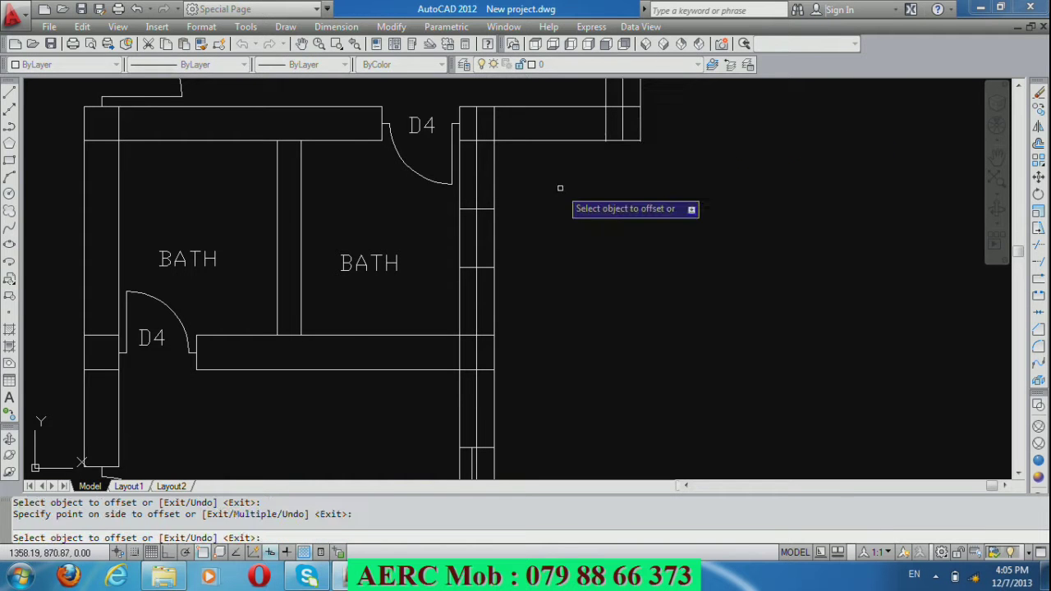
key(Return)
Dimension 150 from the wall corner to the guide line and place it in the second row.
click(336, 26)
click(338, 69)
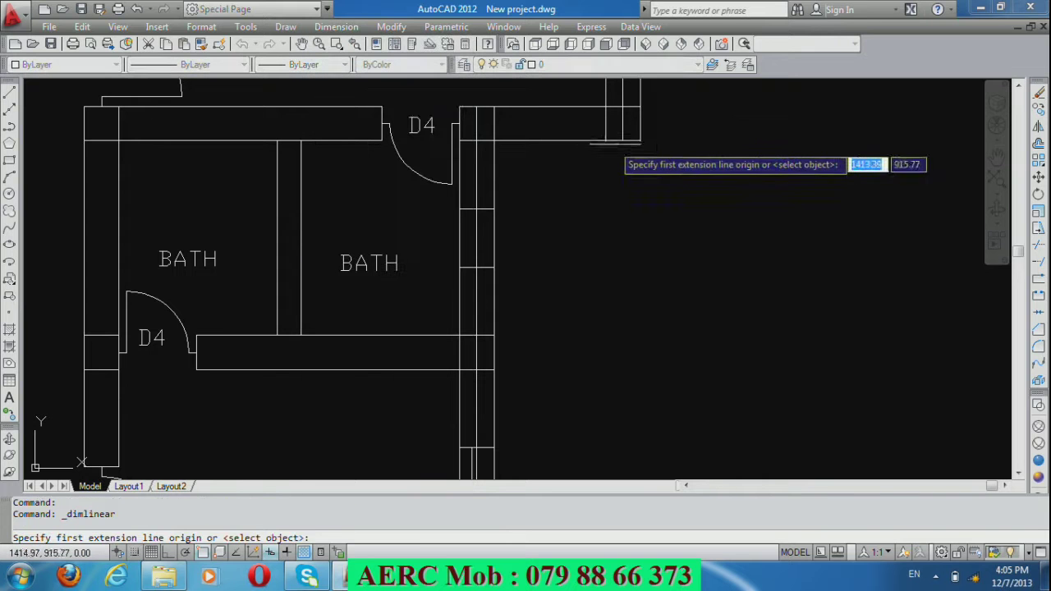
click(622, 140)
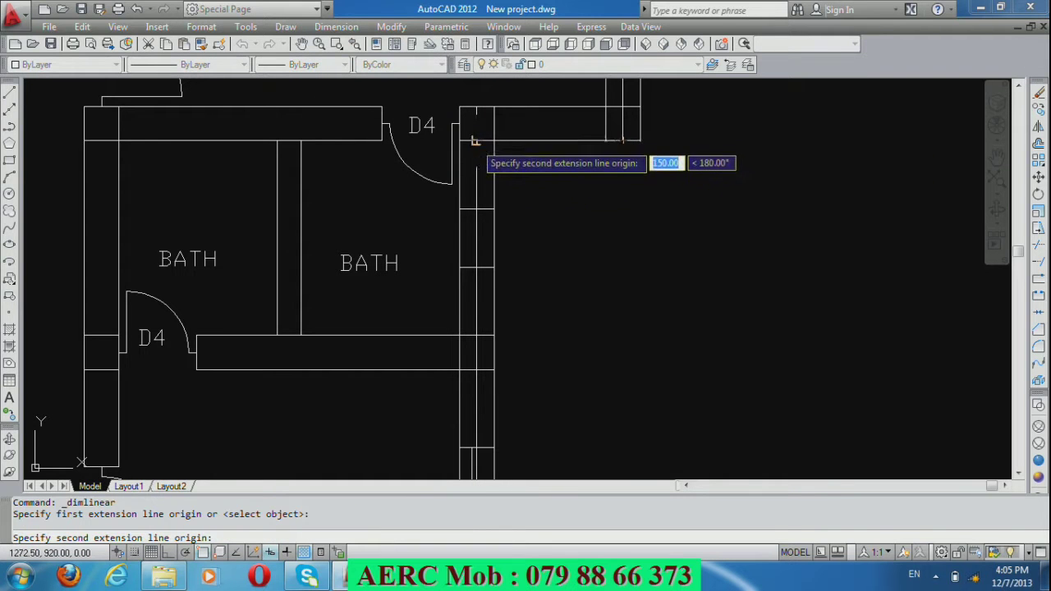
click(493, 142)
scroll(504, 148, down, 4)
scroll(504, 148, down, 3)
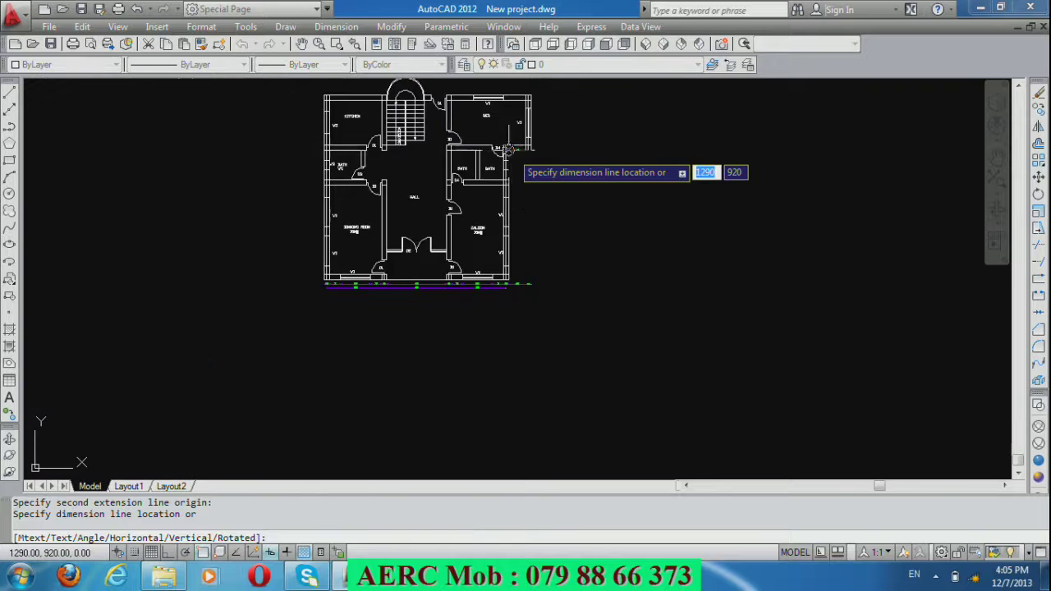
scroll(493, 283, up, 5)
scroll(547, 271, up, 2)
scroll(548, 267, up, 3)
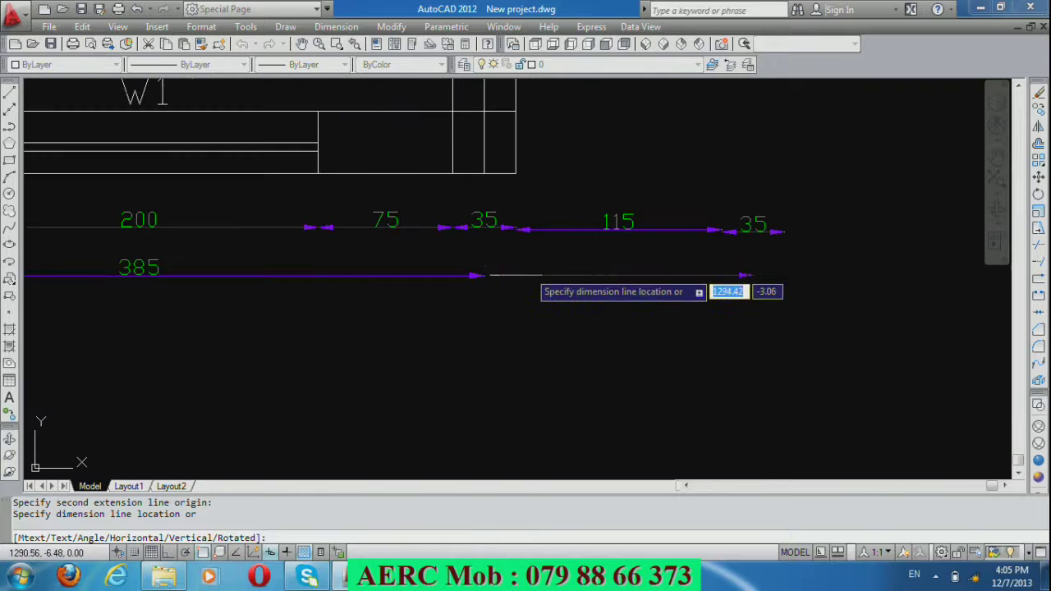
click(485, 276)
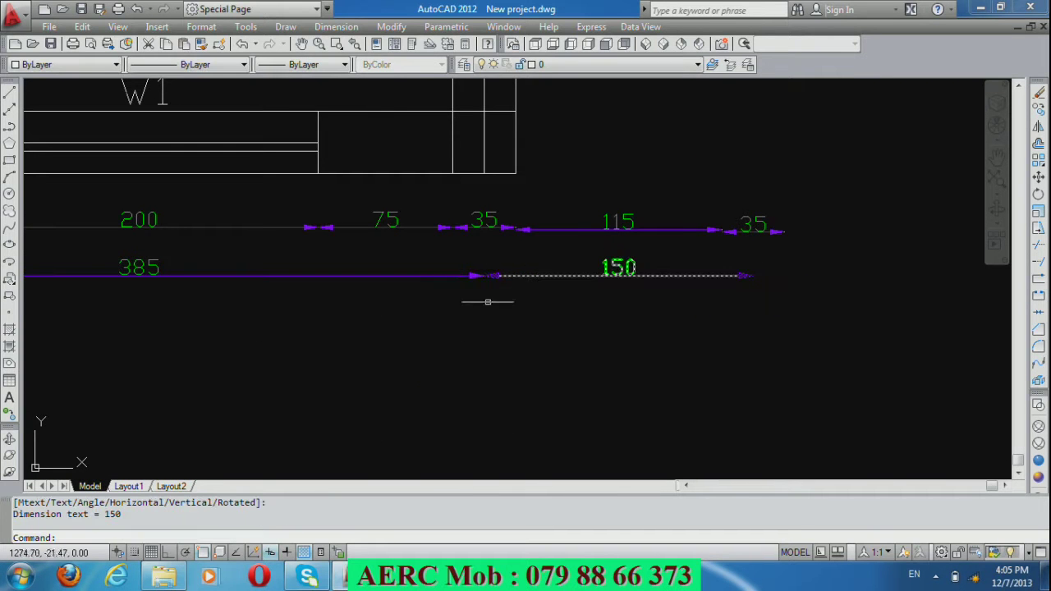
scroll(553, 349, down, 3)
scroll(633, 366, down, 2)
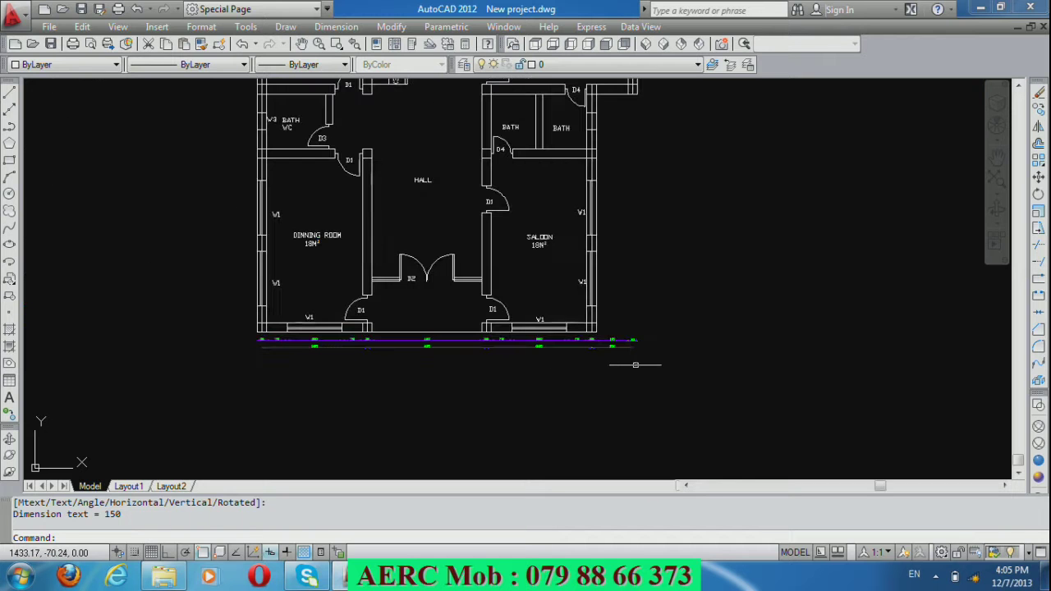
Delete the vertical guide lines at the front wall's right end and left corner.
scroll(575, 337, up, 5)
scroll(658, 313, up, 2)
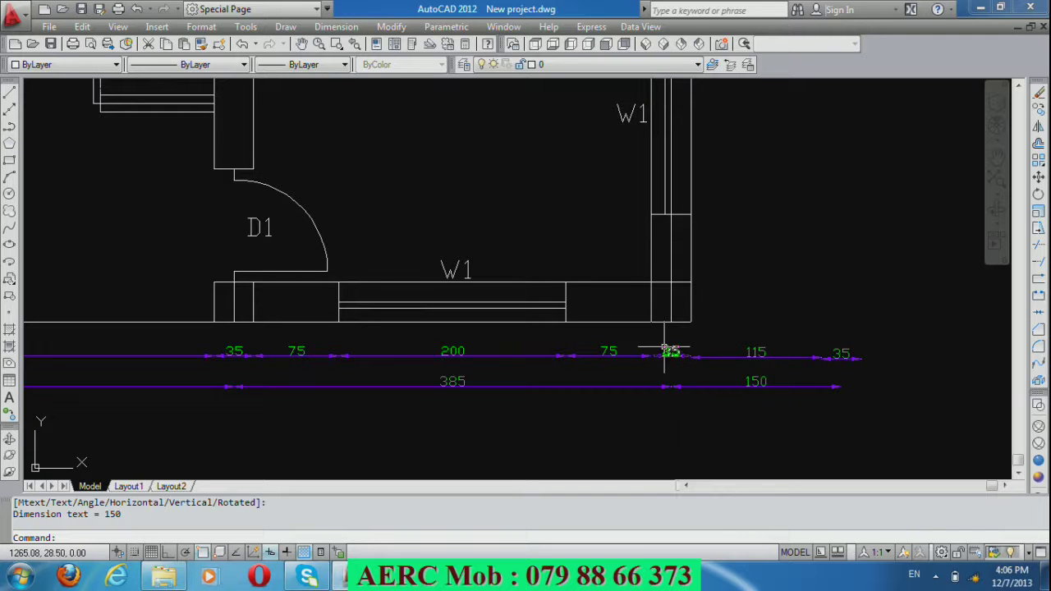
scroll(656, 372, down, 2)
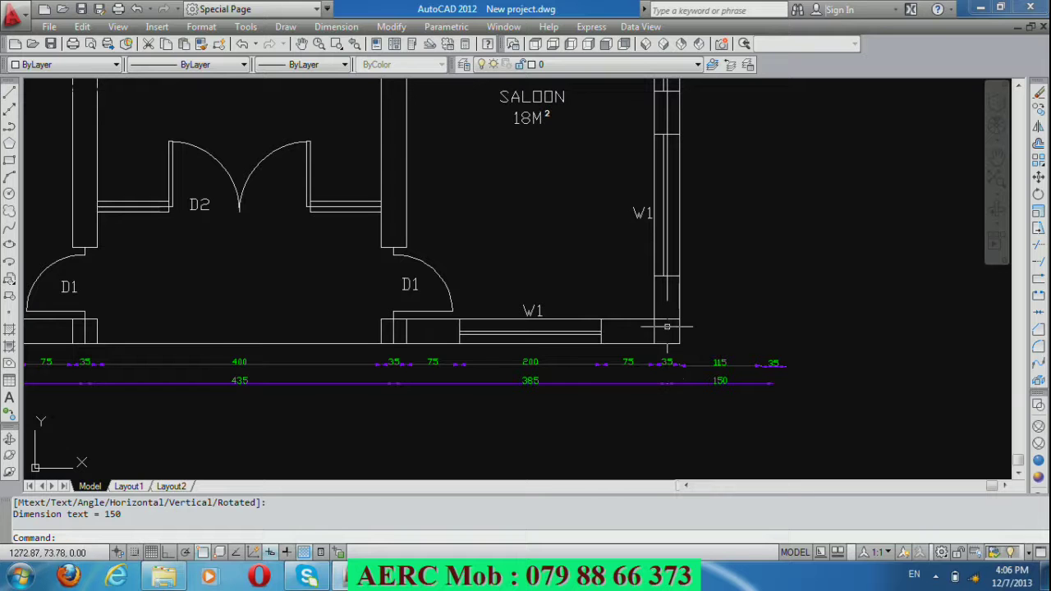
scroll(499, 367, down, 2)
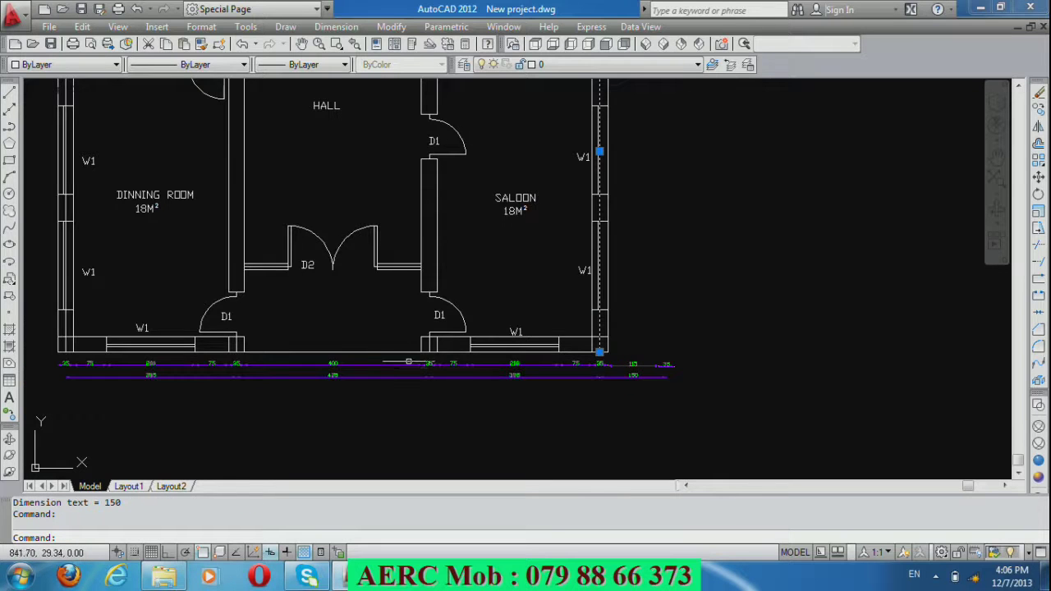
scroll(408, 361, up, 2)
click(439, 339)
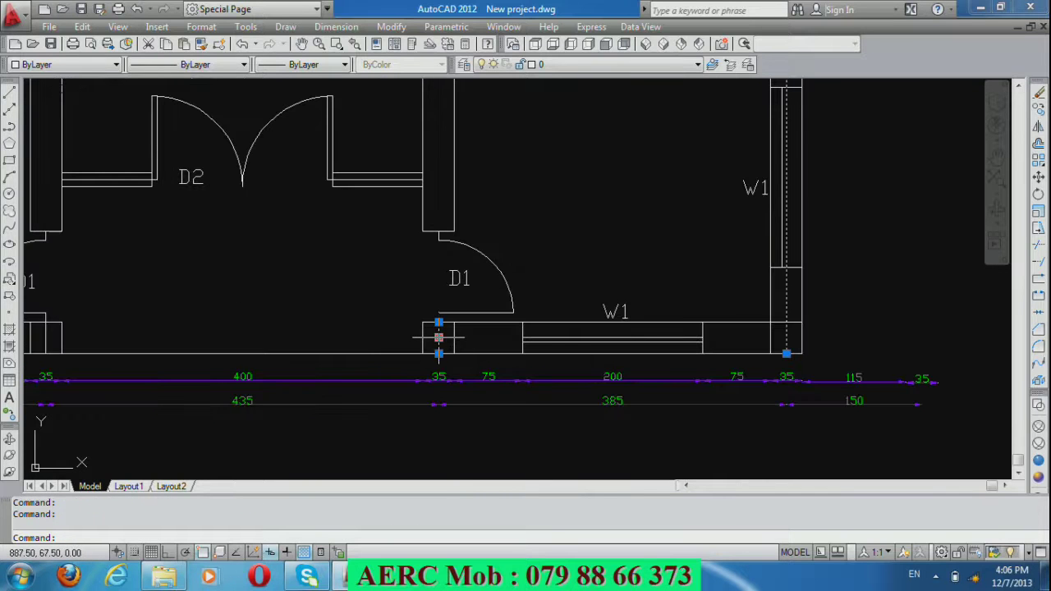
scroll(521, 369, down, 1)
scroll(509, 367, down, 1)
scroll(499, 367, up, 2)
scroll(345, 351, up, 1)
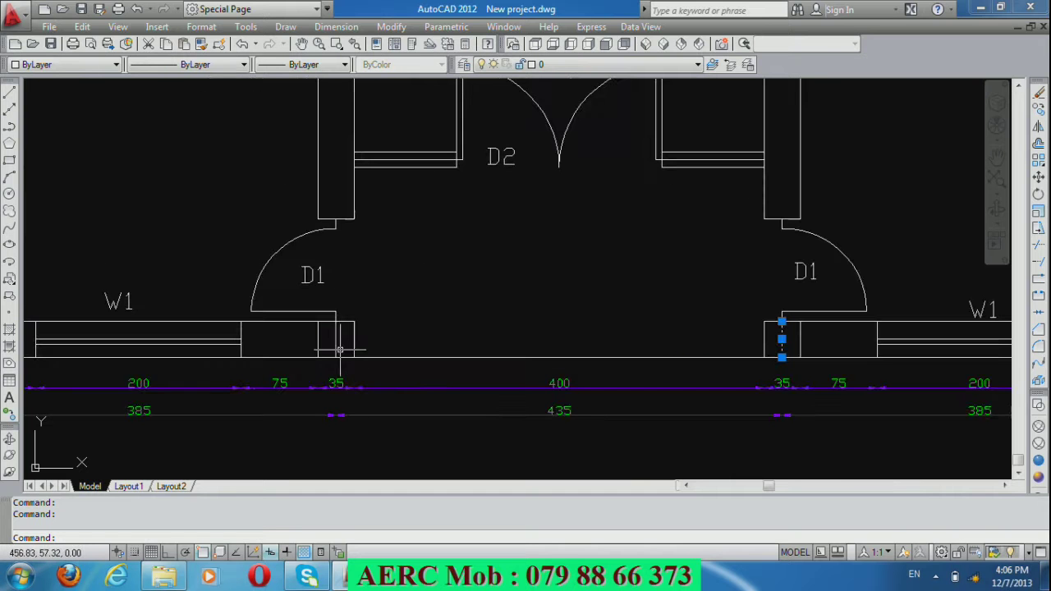
scroll(456, 340, down, 2)
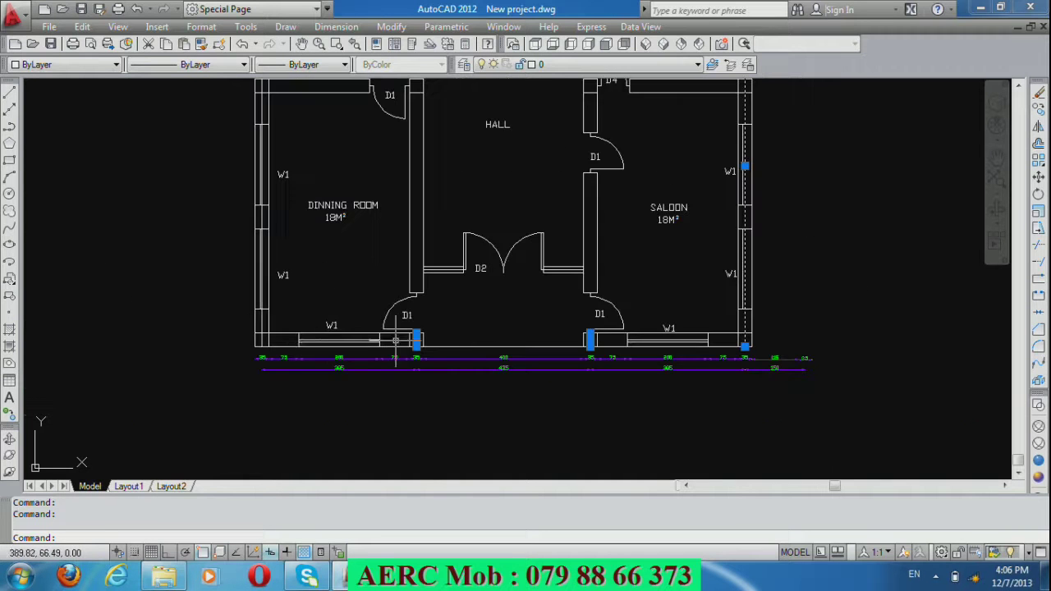
scroll(268, 339, up, 2)
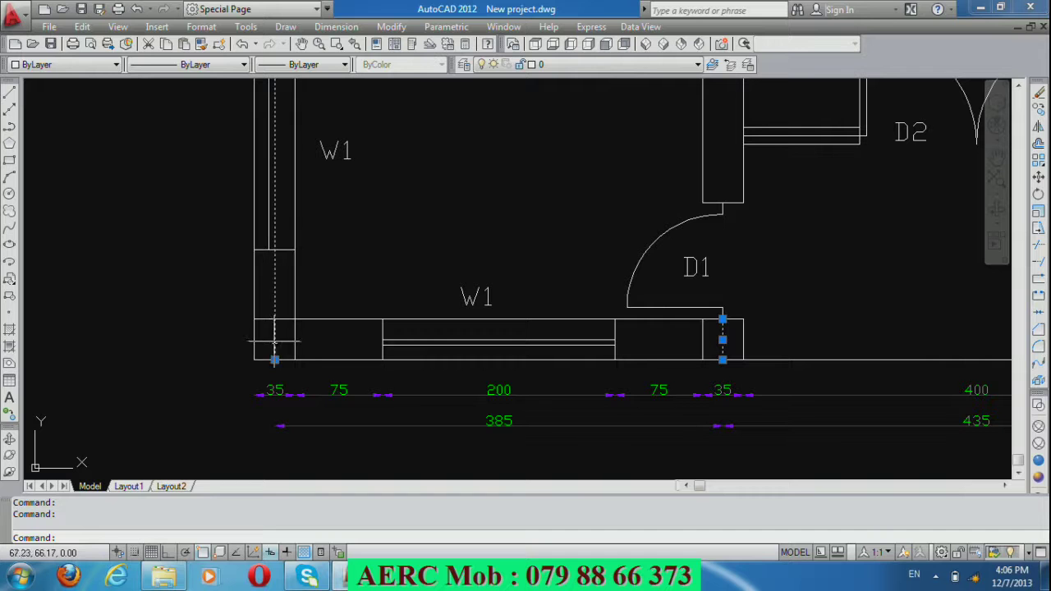
drag(268, 360, 373, 440)
key(Delete)
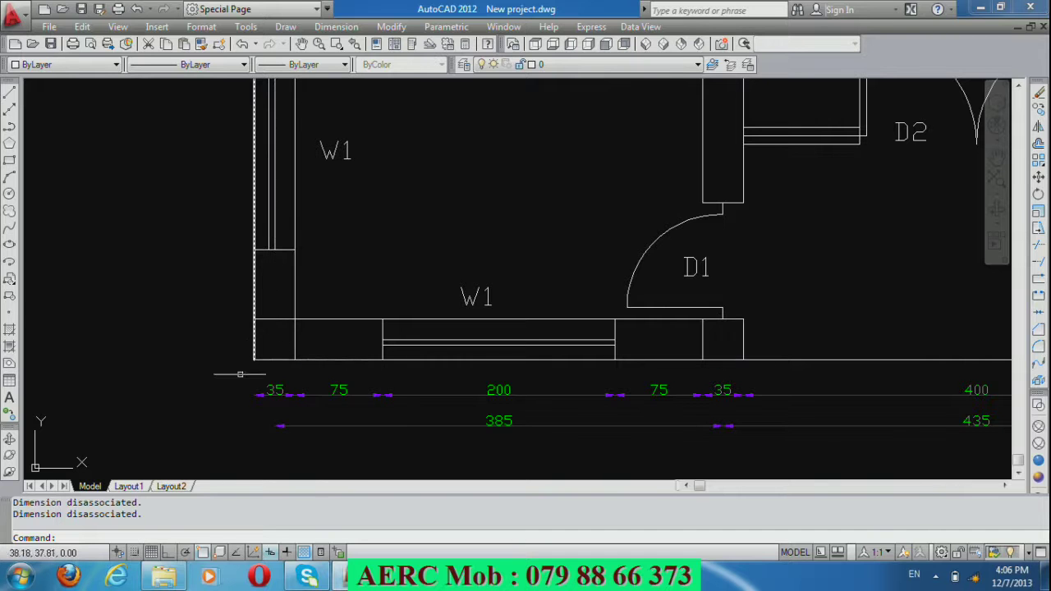
Erase the stray vertical line beside the bedroom.
scroll(228, 386, down, 3)
scroll(399, 412, down, 2)
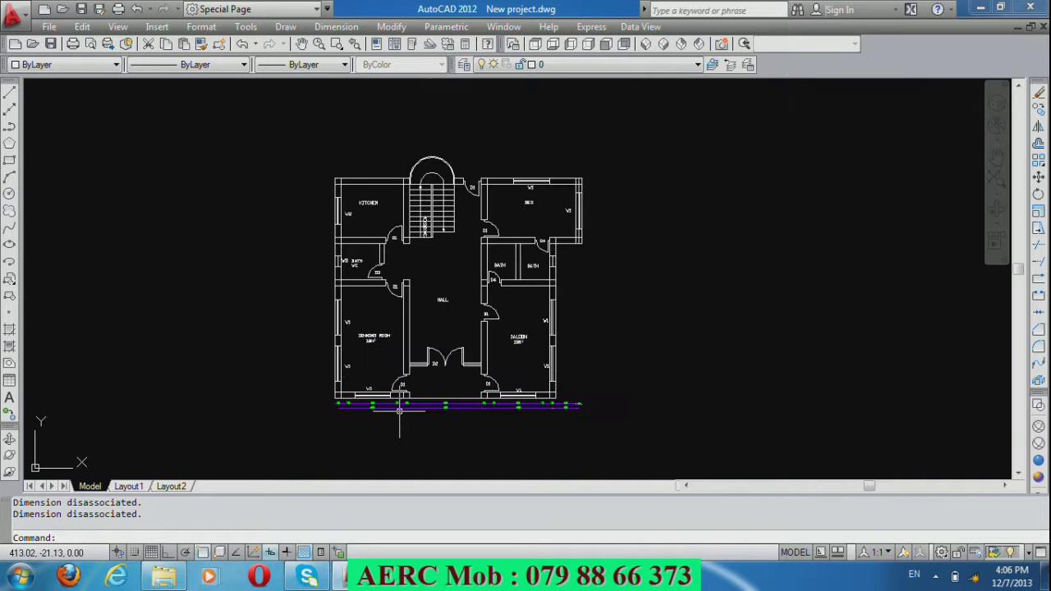
scroll(566, 253, up, 3)
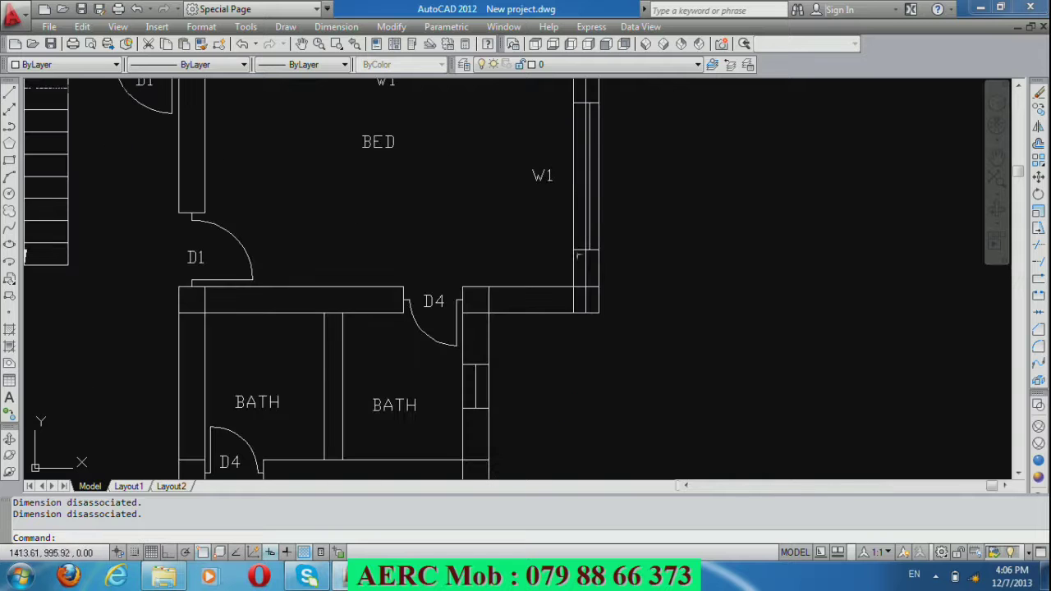
click(585, 265)
key(Delete)
scroll(671, 265, down, 3)
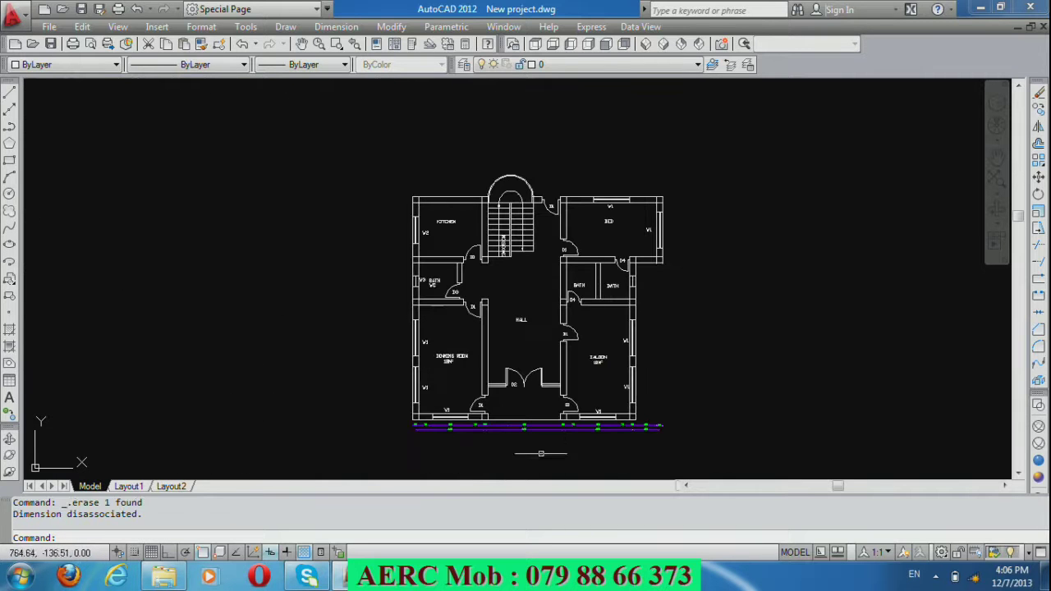
scroll(541, 454, up, 2)
scroll(553, 458, up, 1)
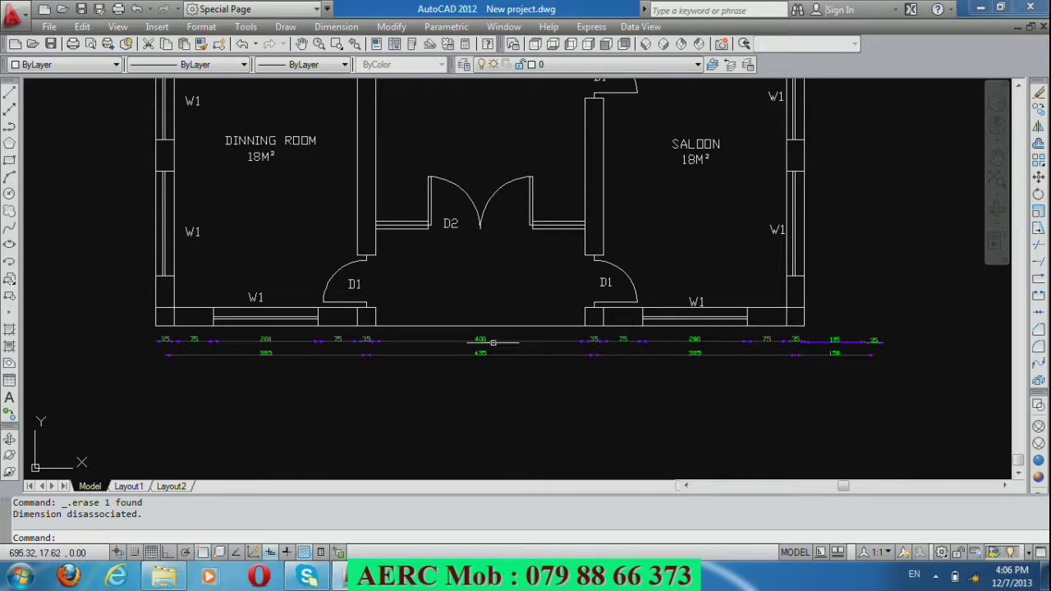
scroll(501, 376, down, 2)
scroll(506, 379, down, 1)
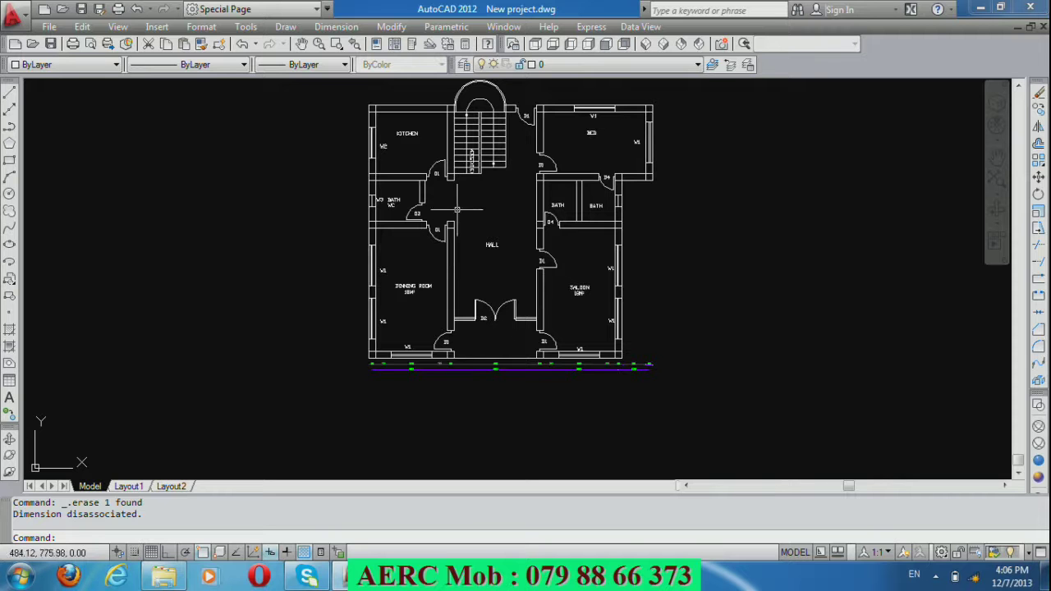
scroll(599, 349, up, 2)
scroll(599, 349, up, 1)
scroll(616, 362, down, 2)
scroll(616, 167, up, 4)
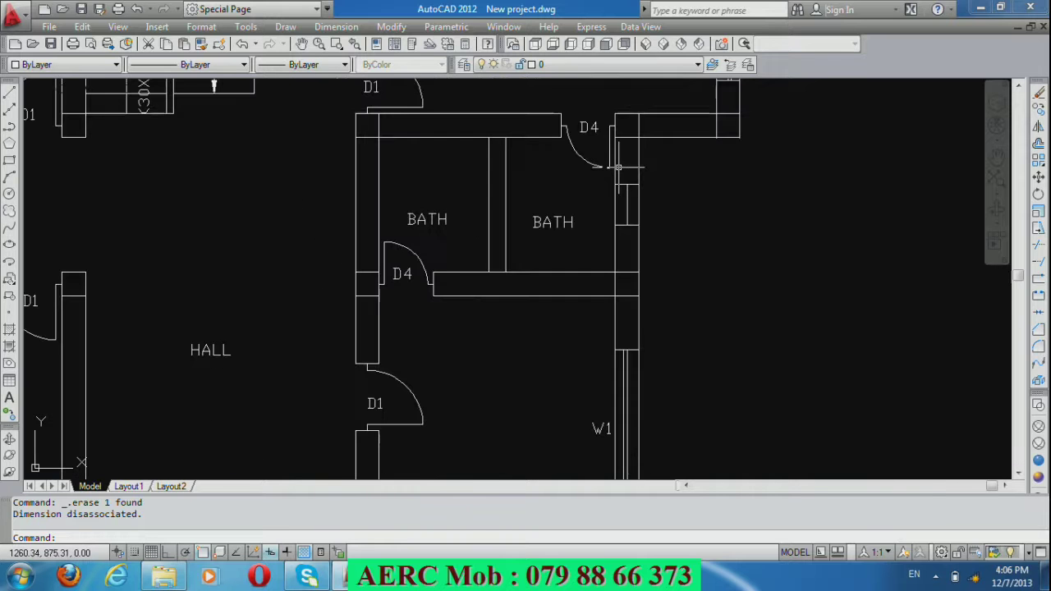
scroll(617, 167, down, 2)
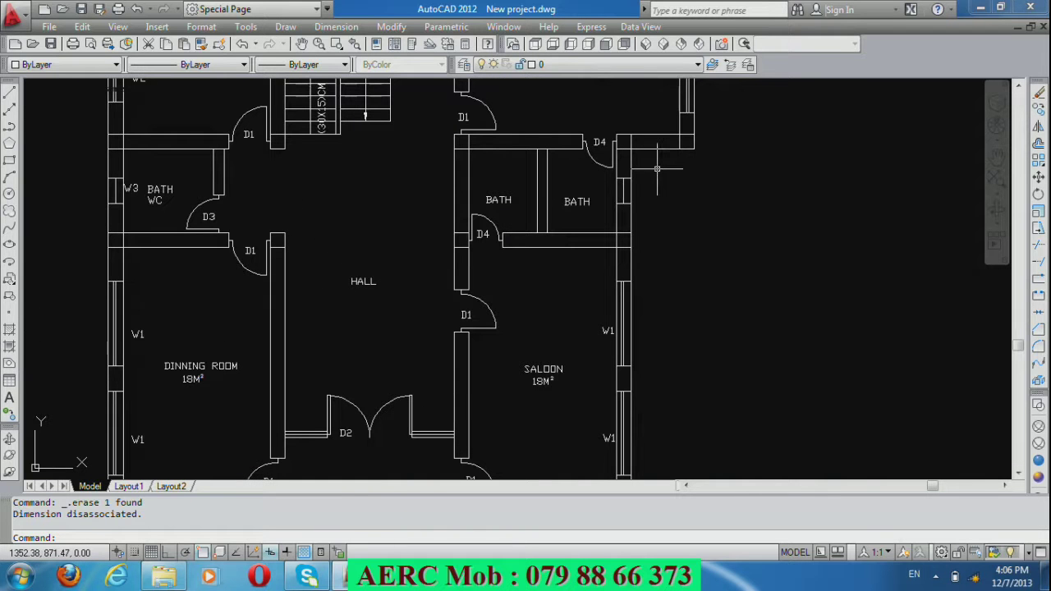
Copy the short horizontal line near D4 to the front wall's bottom-right corner.
text(co)
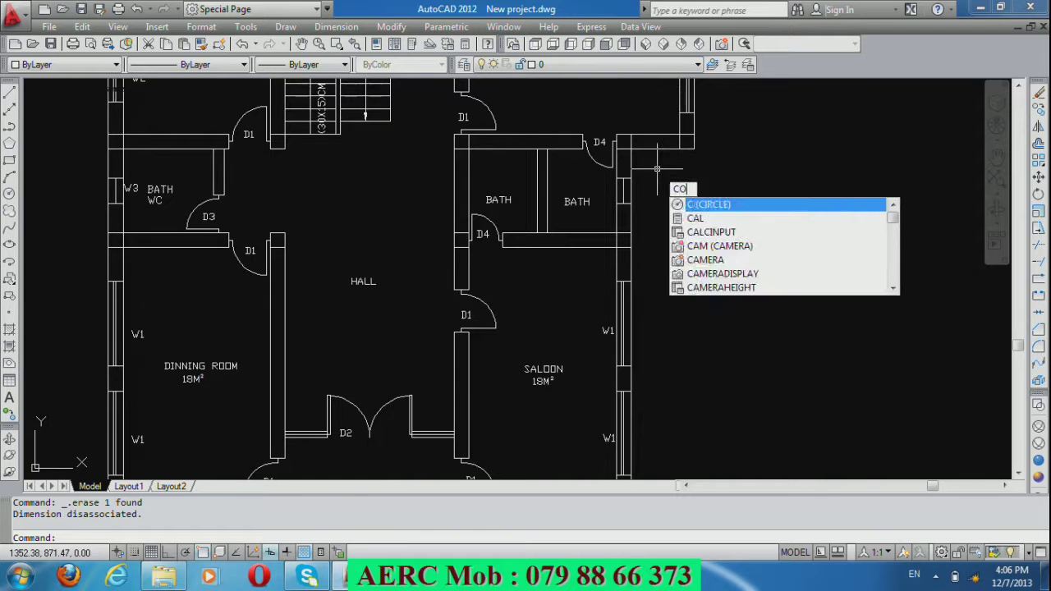
key(Return)
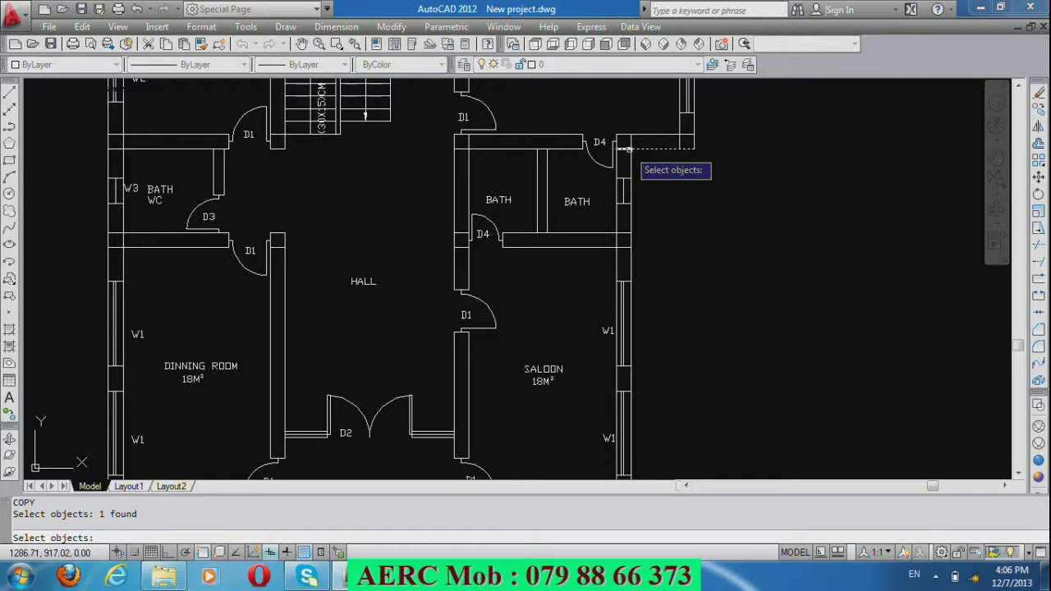
key(Return)
click(625, 148)
scroll(624, 150, down, 3)
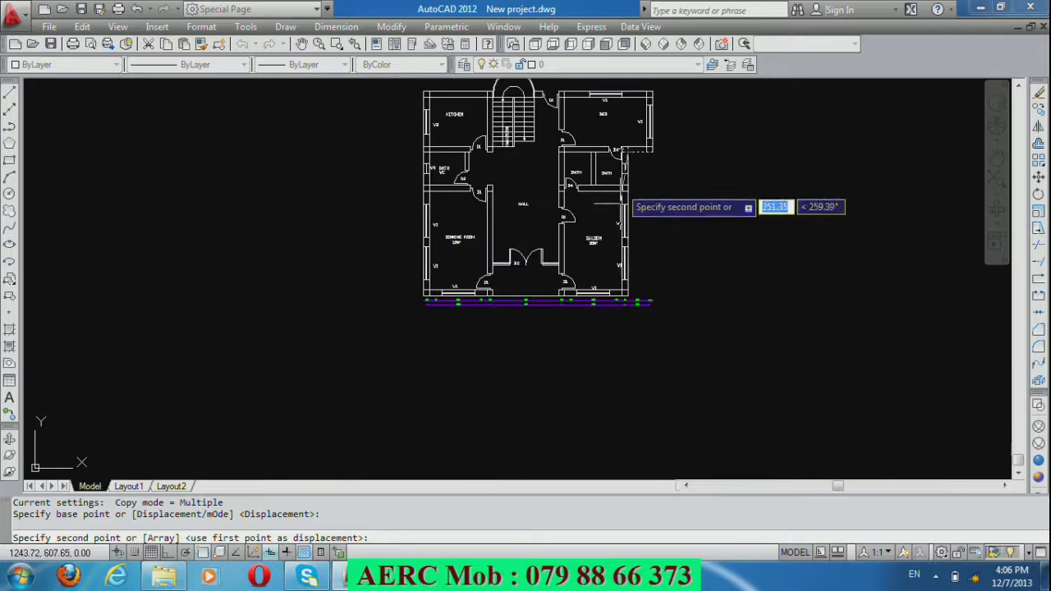
scroll(624, 316, up, 5)
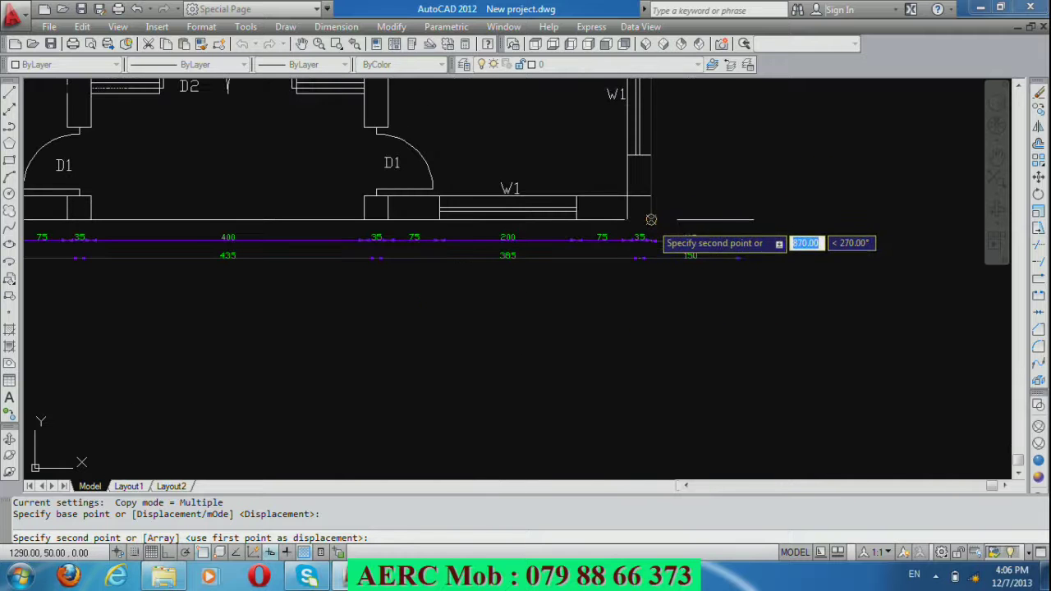
click(651, 220)
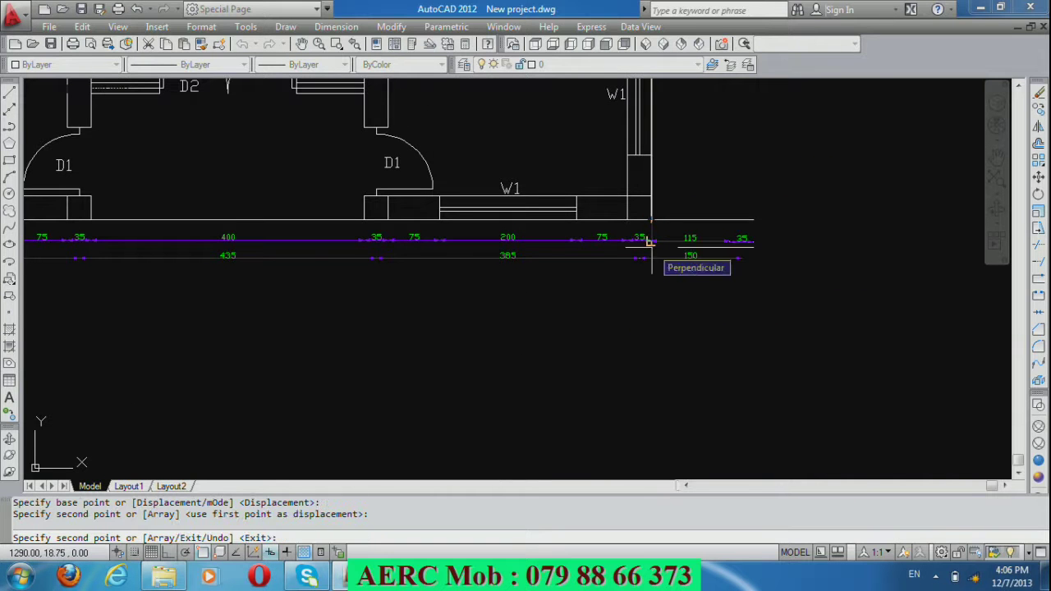
key(Return)
scroll(712, 329, down, 2)
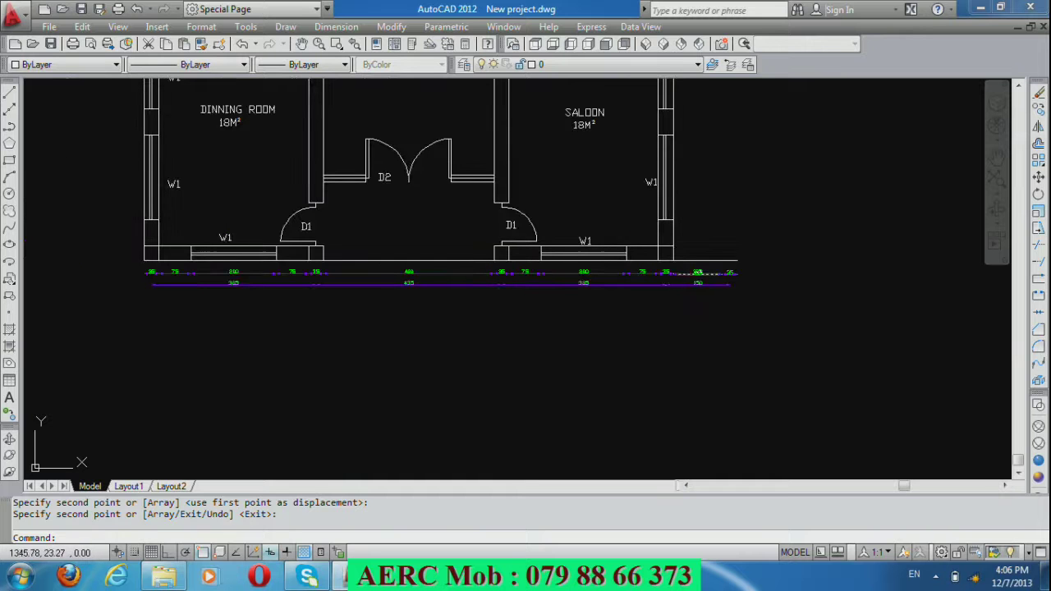
scroll(612, 361, down, 3)
scroll(609, 380, up, 2)
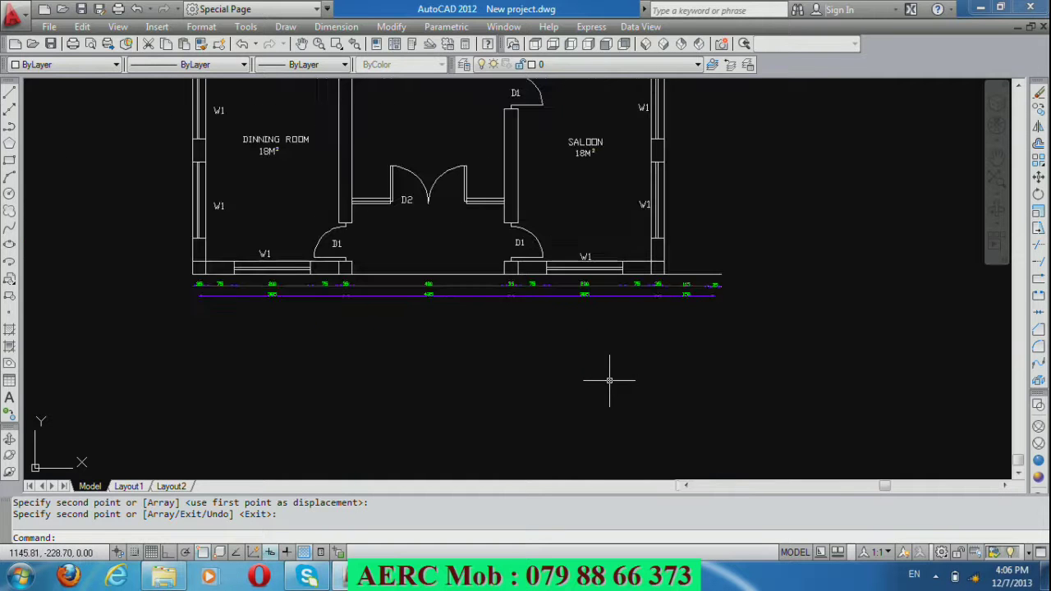
click(336, 26)
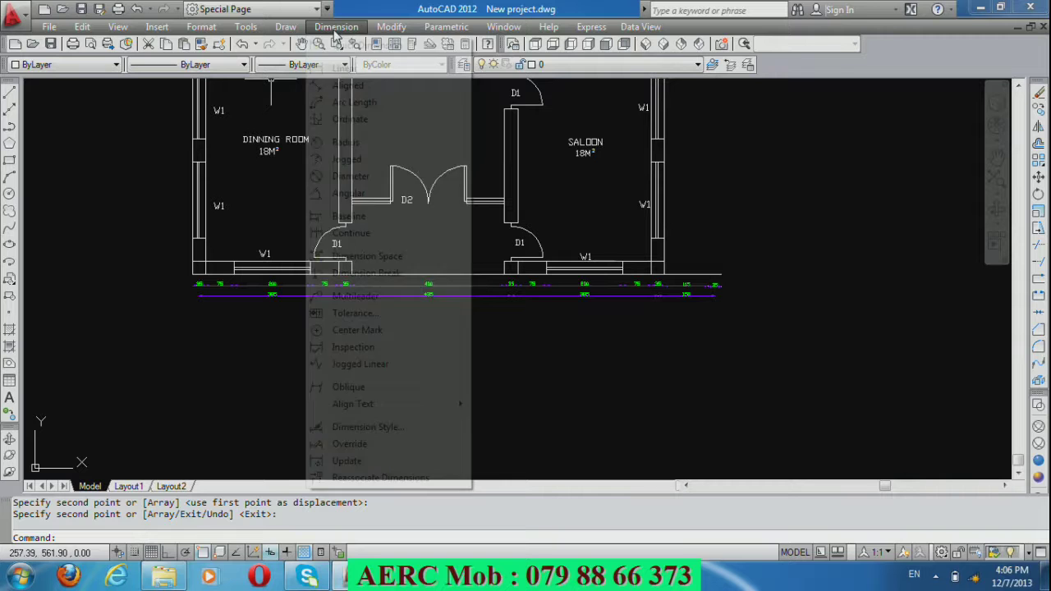
Dimension the front wall corner to corner, placing the overall 1390 at offset 90 below the rows.
click(337, 68)
scroll(185, 275, up, 5)
click(208, 271)
scroll(182, 275, down, 4)
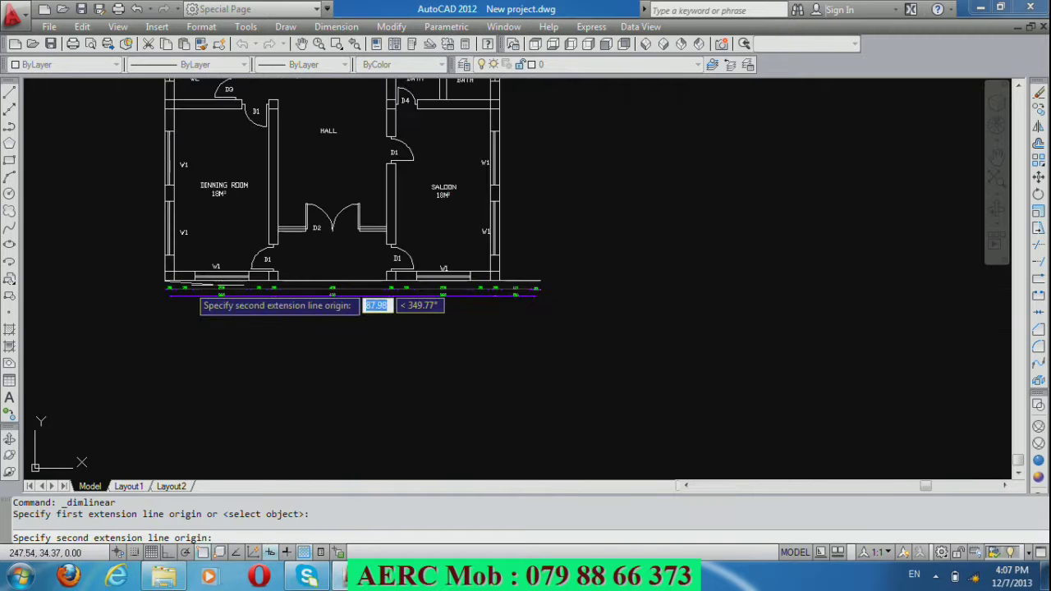
scroll(566, 287, up, 4)
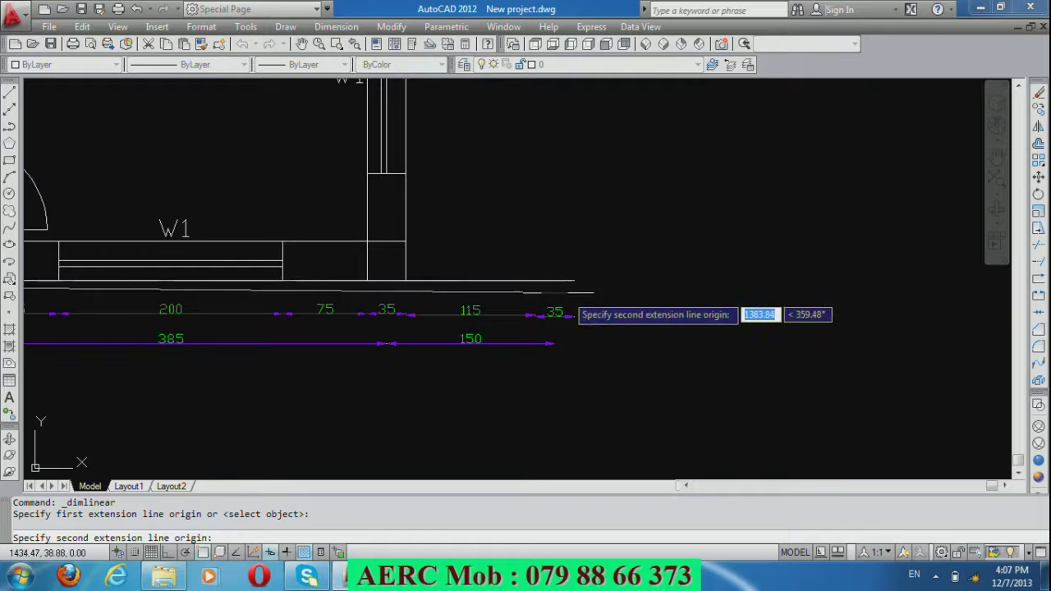
click(568, 279)
scroll(575, 280, down, 4)
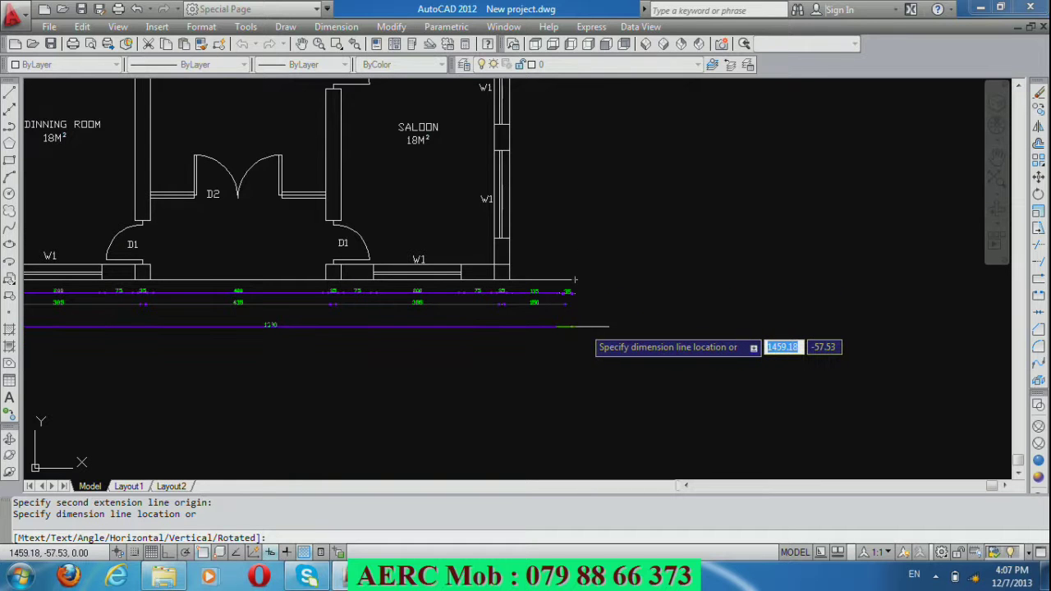
text(0)
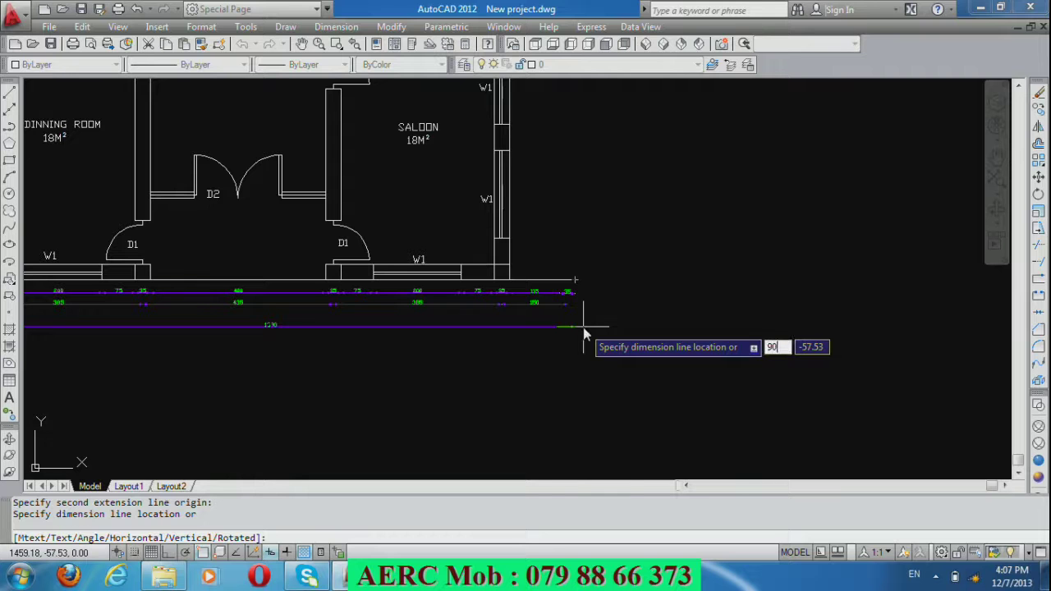
key(Return)
scroll(649, 305, down, 2)
scroll(321, 322, up, 4)
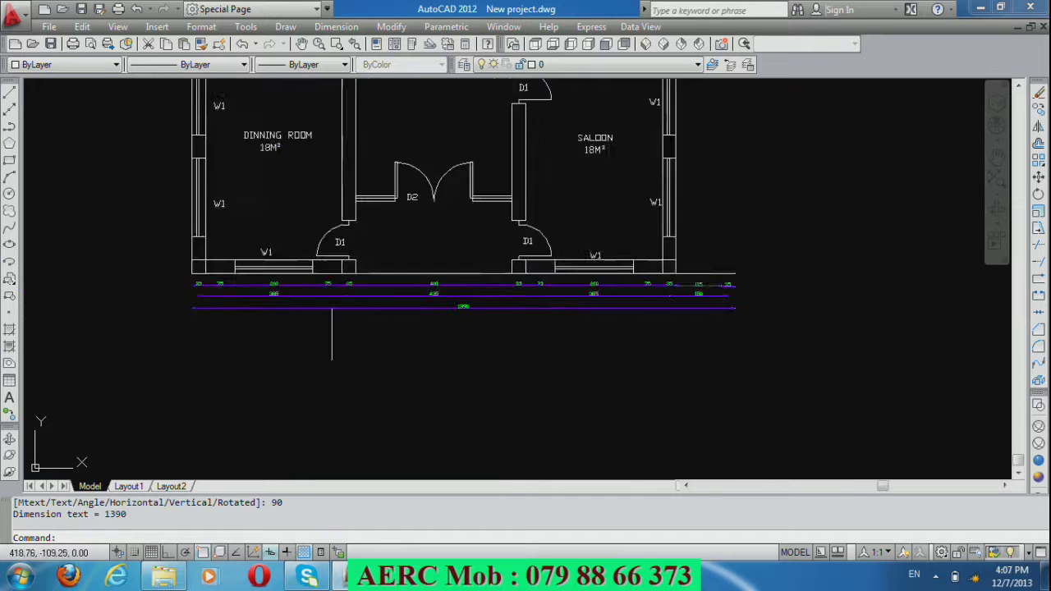
scroll(396, 324, down, 2)
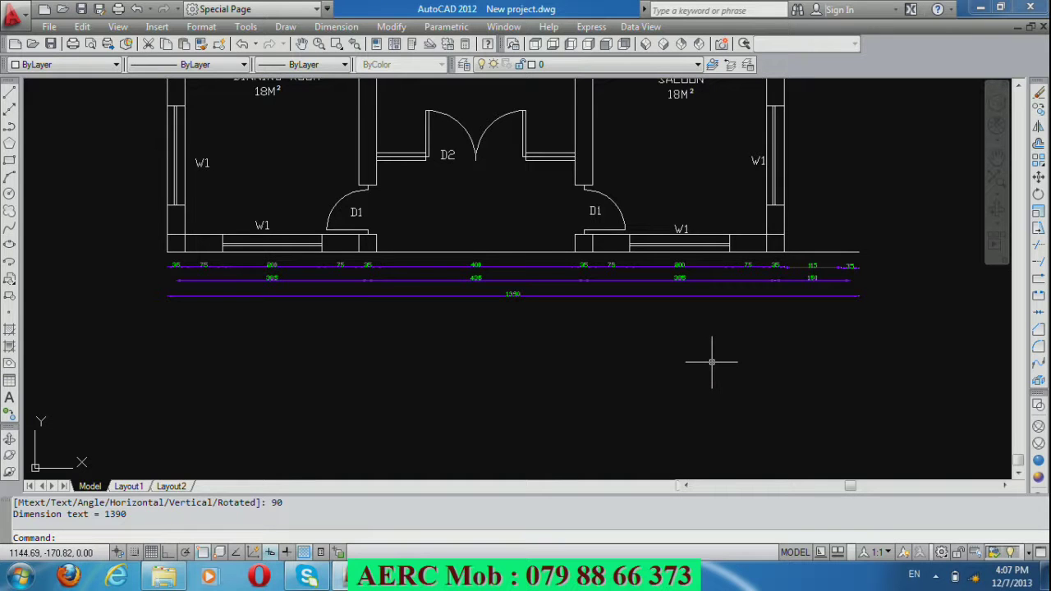
scroll(711, 363, down, 2)
scroll(702, 380, down, 2)
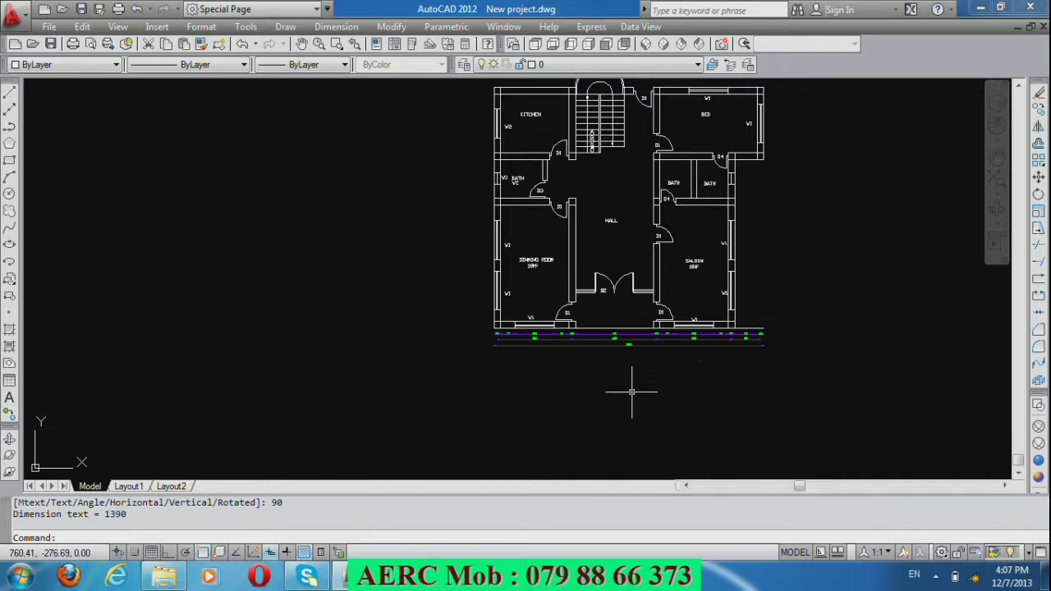
scroll(631, 392, down, 2)
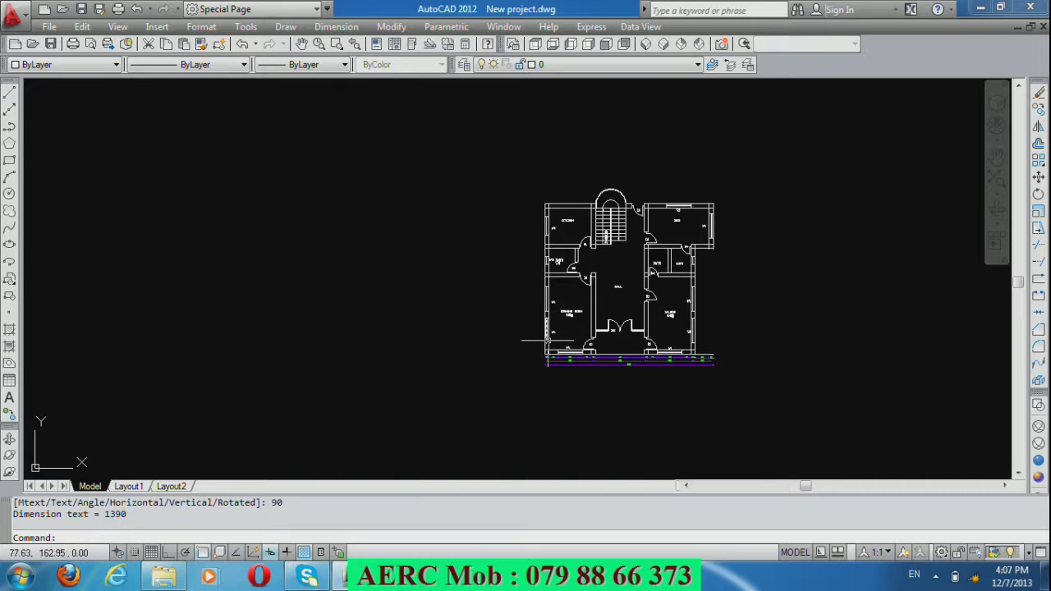
scroll(546, 339, up, 3)
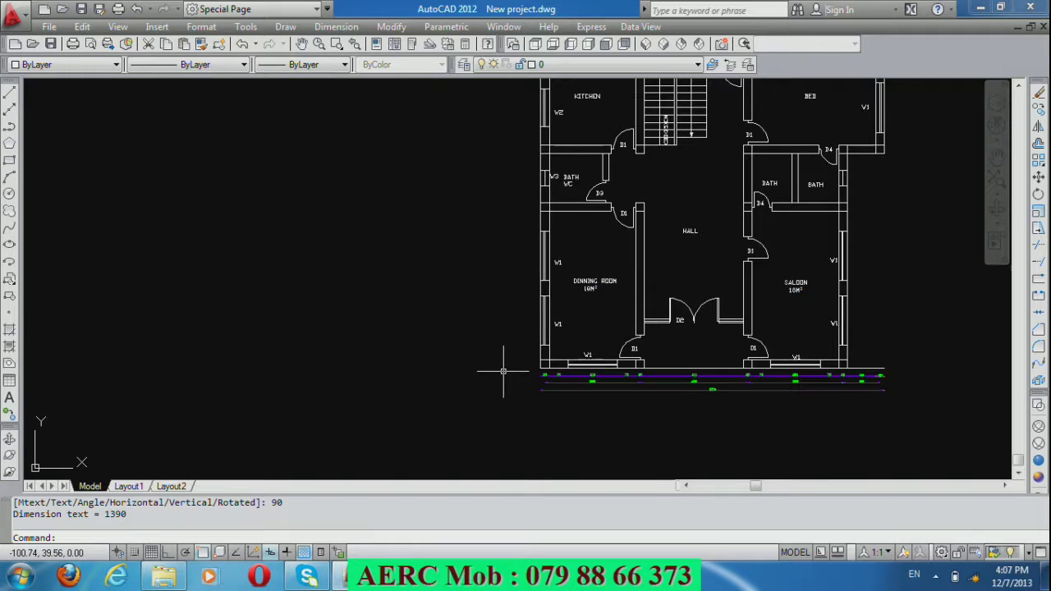
scroll(503, 372, down, 2)
scroll(515, 360, up, 2)
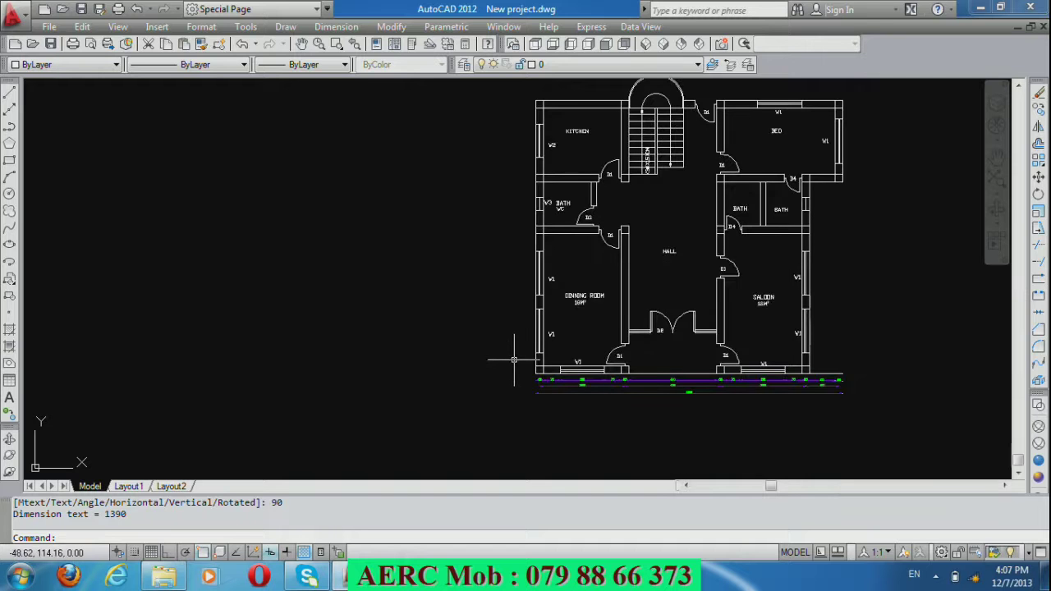
scroll(518, 110, up, 3)
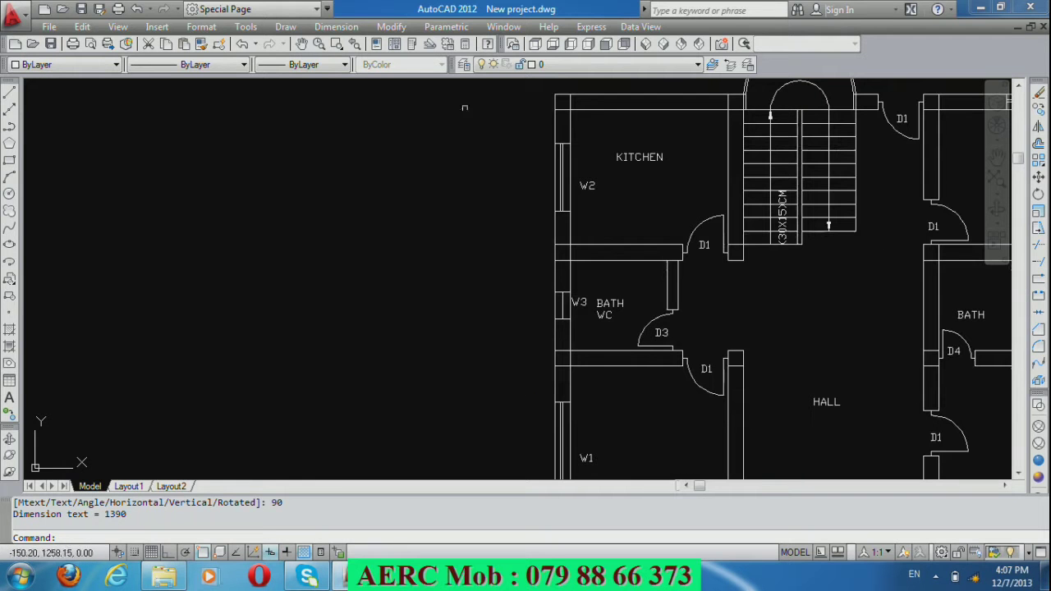
Dimension the 35 segment at the kitchen's top-left wall corner with a 30 offset.
click(343, 29)
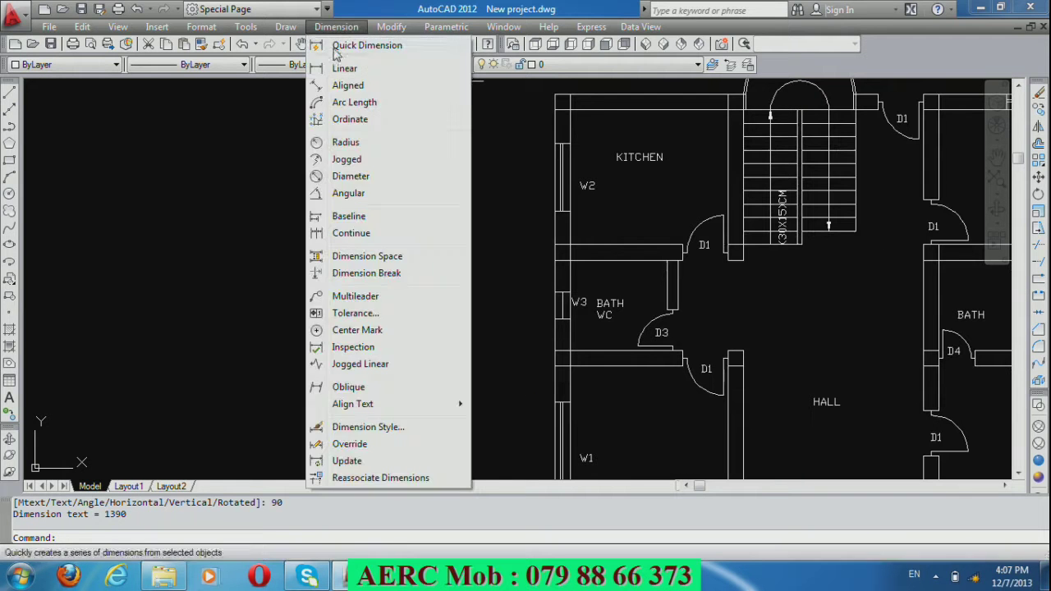
click(338, 71)
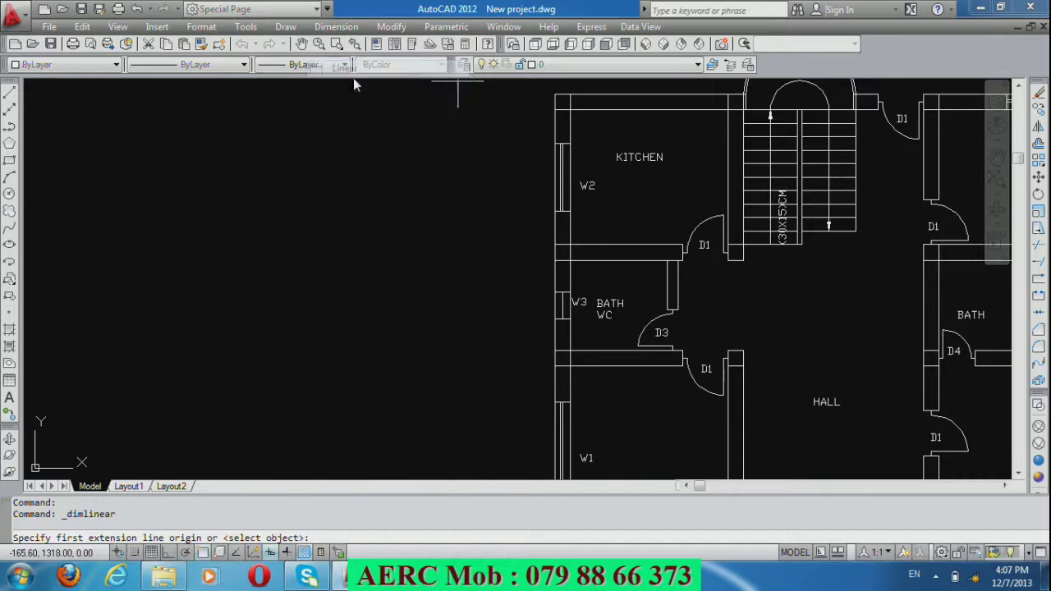
click(554, 93)
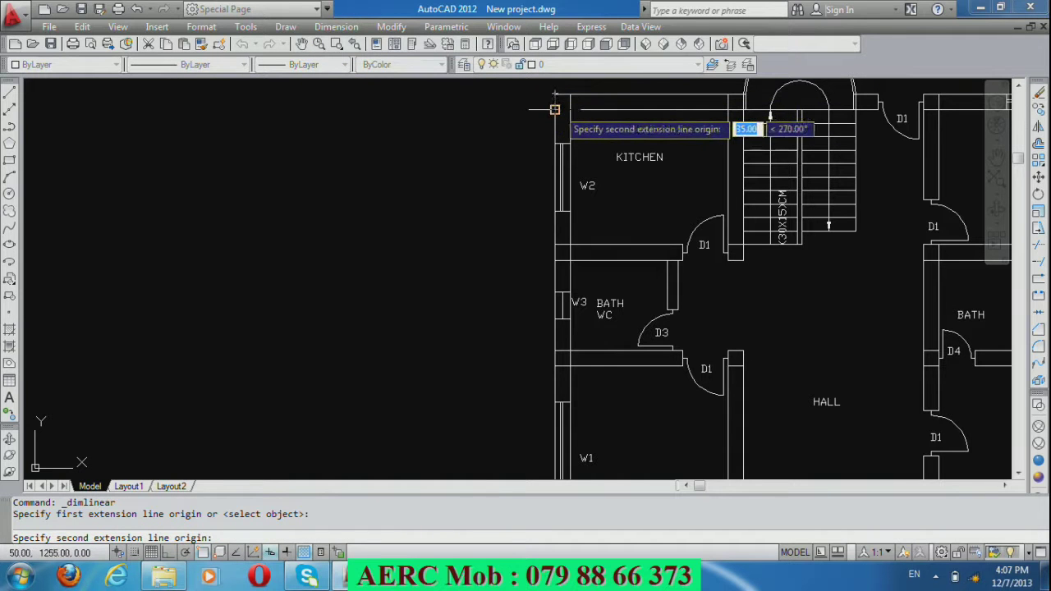
click(554, 107)
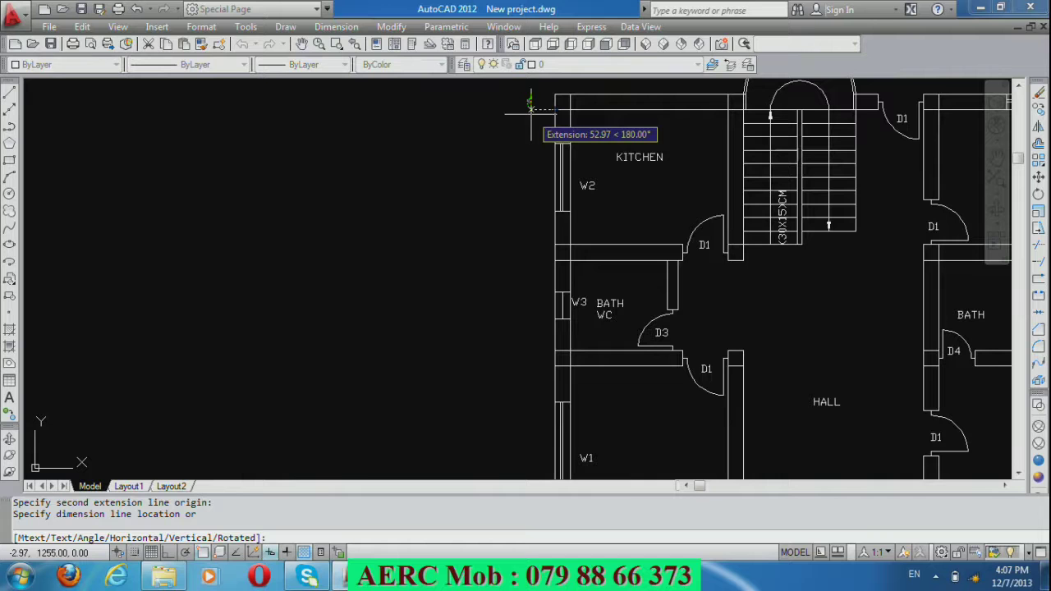
text(3)
key(Return)
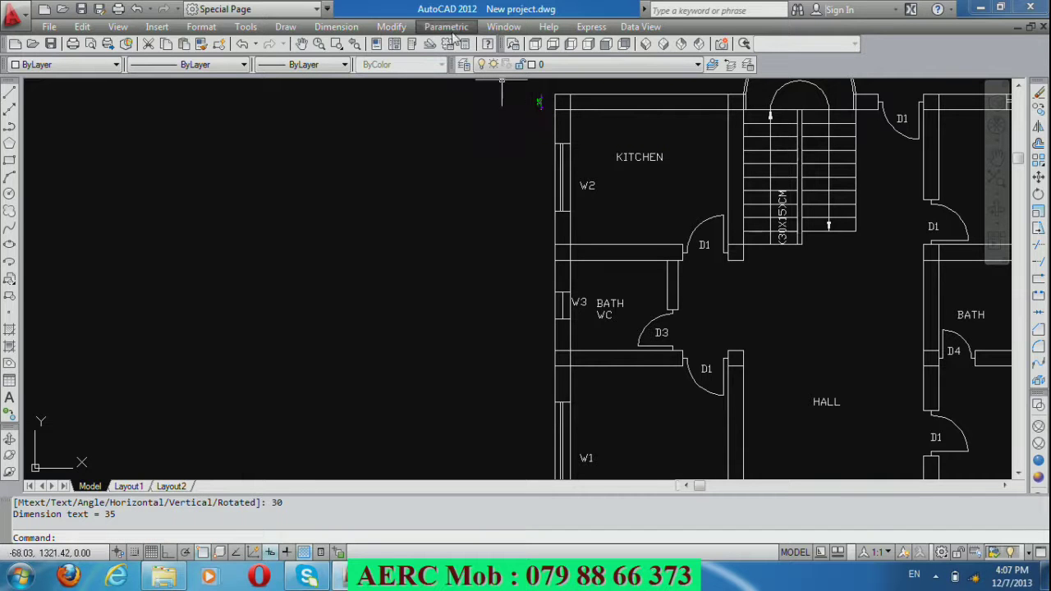
Continue the chain down the left wall with 75, 150, 75, 35 and 70 segments.
click(344, 27)
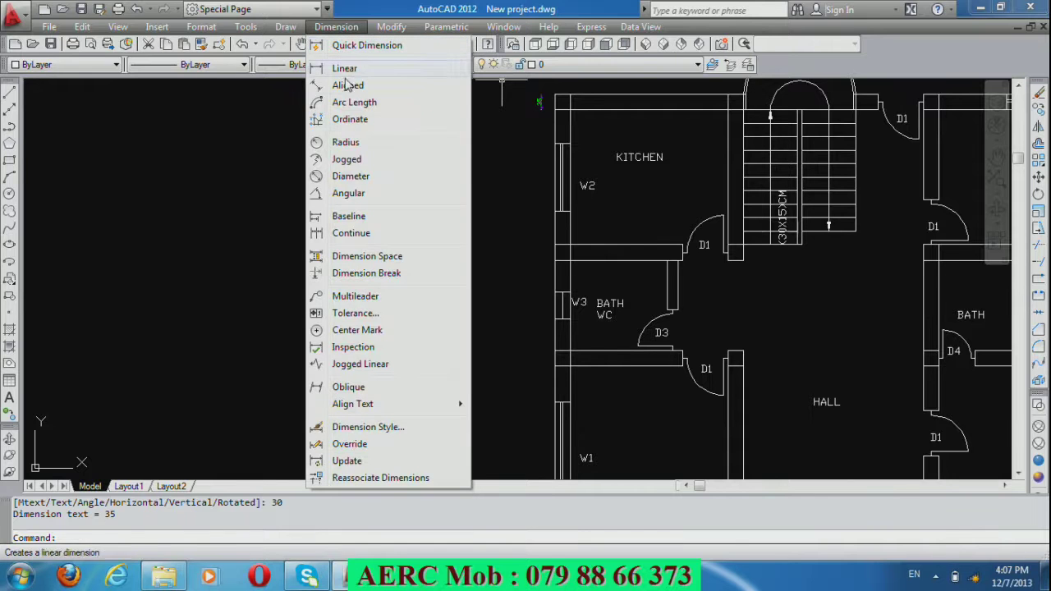
click(349, 234)
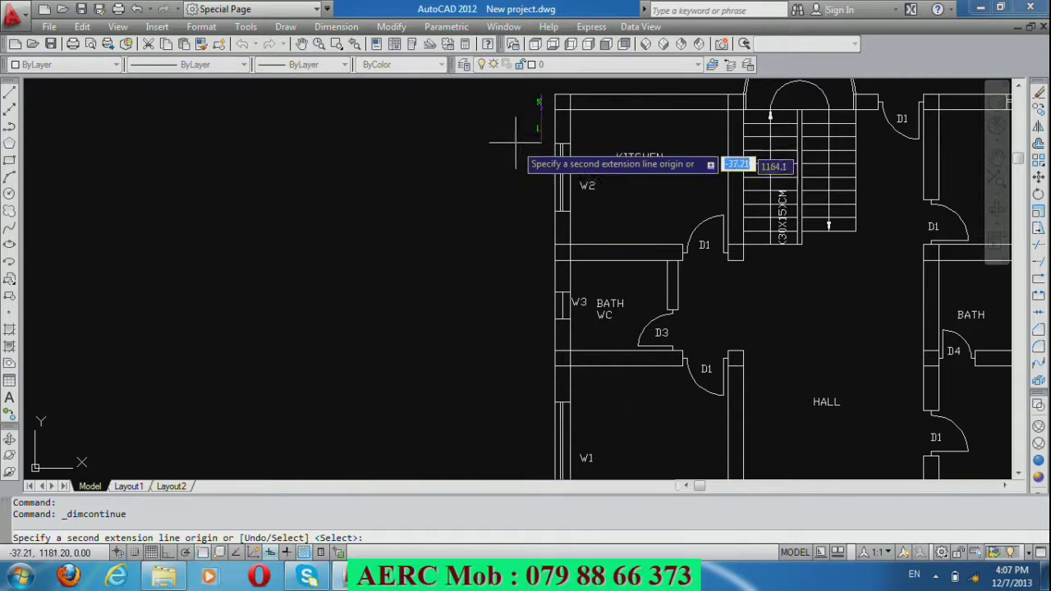
scroll(565, 144, up, 3)
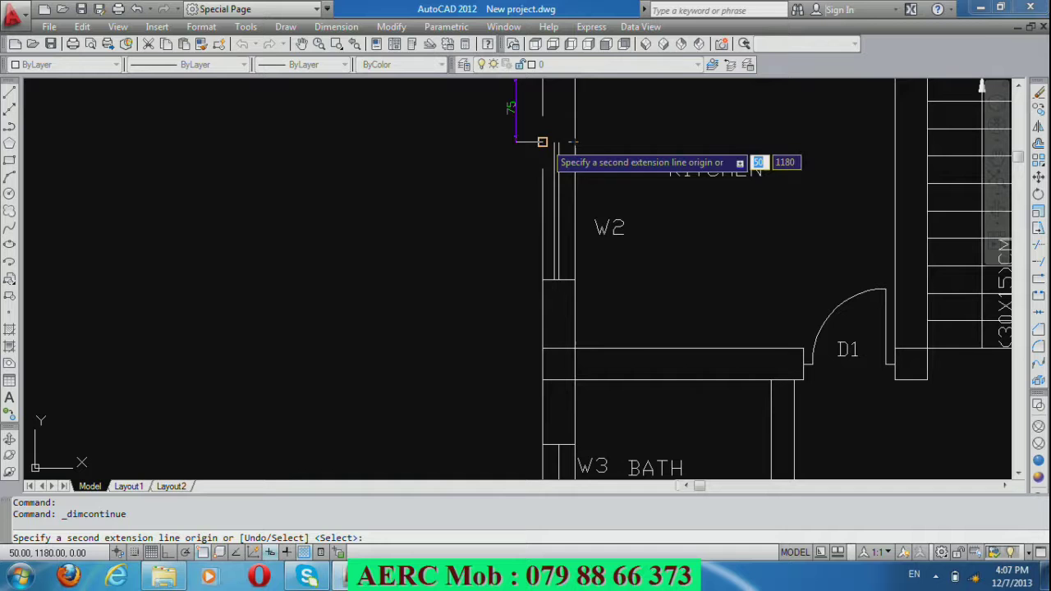
click(543, 141)
click(542, 280)
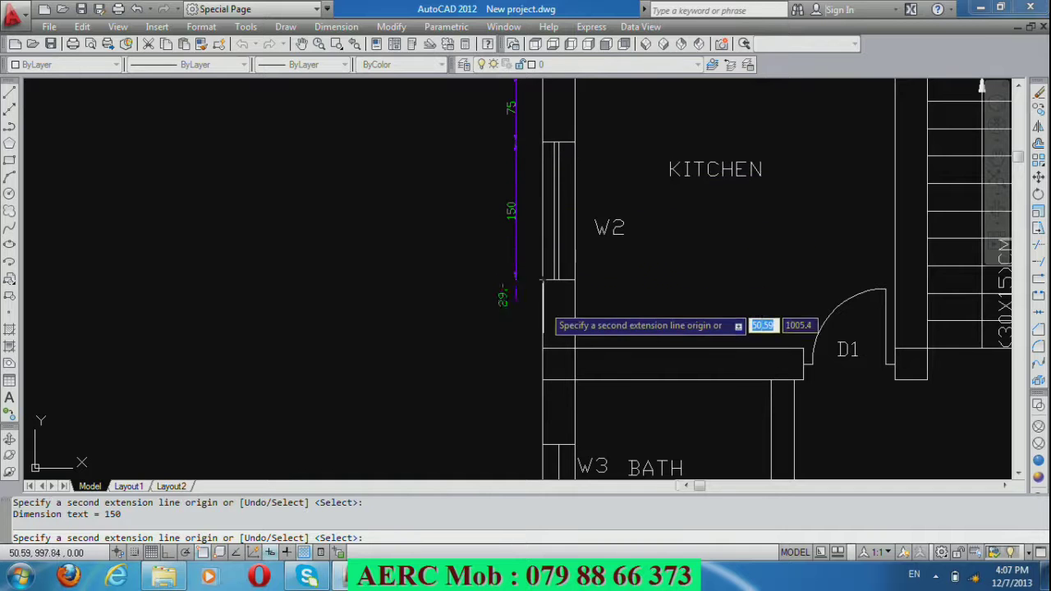
click(542, 348)
click(542, 381)
click(542, 445)
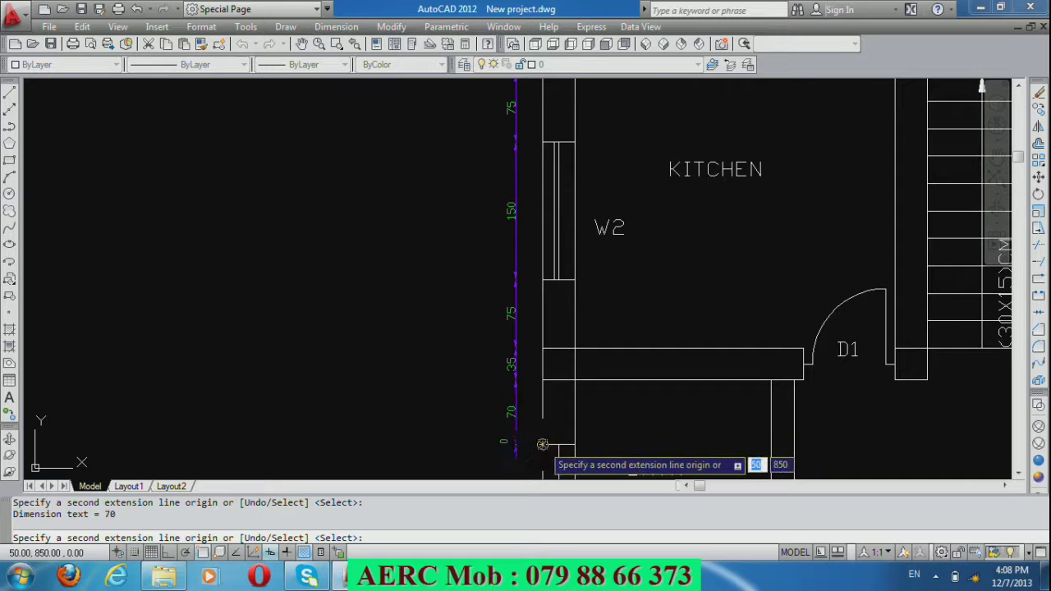
scroll(400, 217, down, 4)
scroll(401, 218, down, 4)
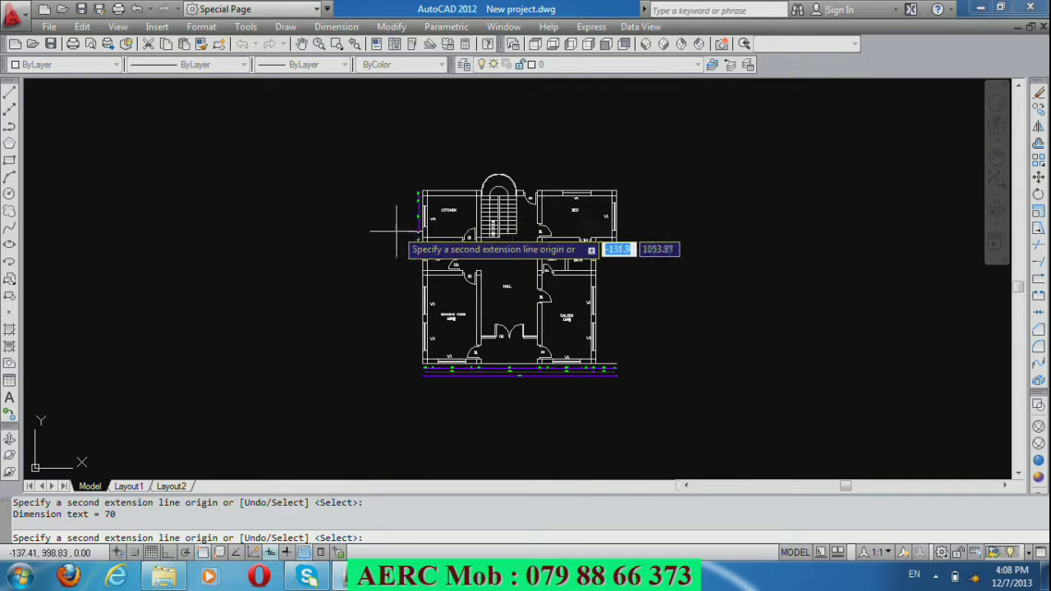
scroll(408, 325, up, 4)
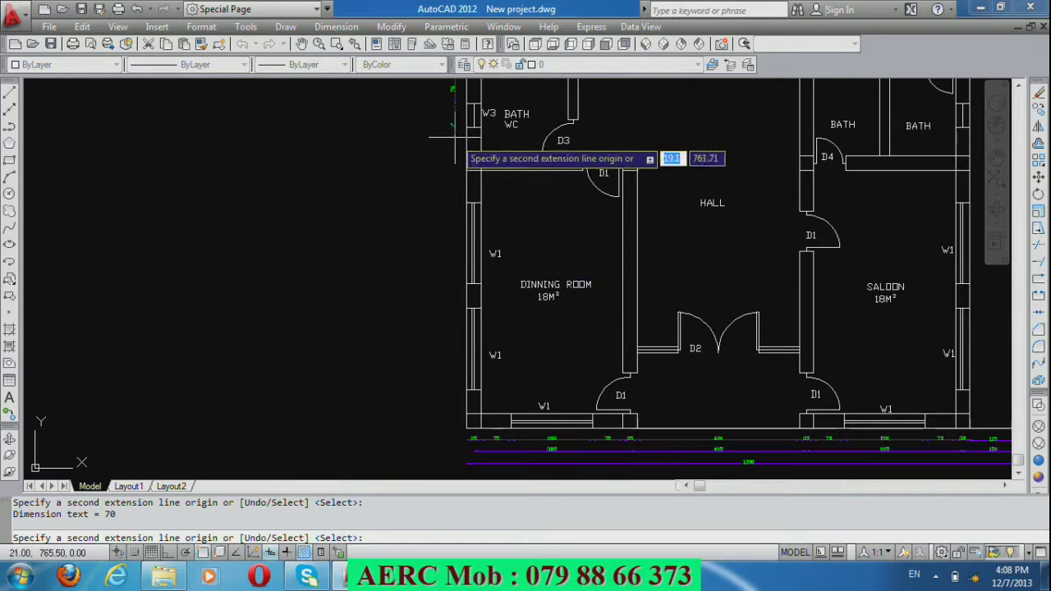
scroll(456, 140, up, 1)
scroll(418, 192, down, 2)
scroll(443, 107, up, 1)
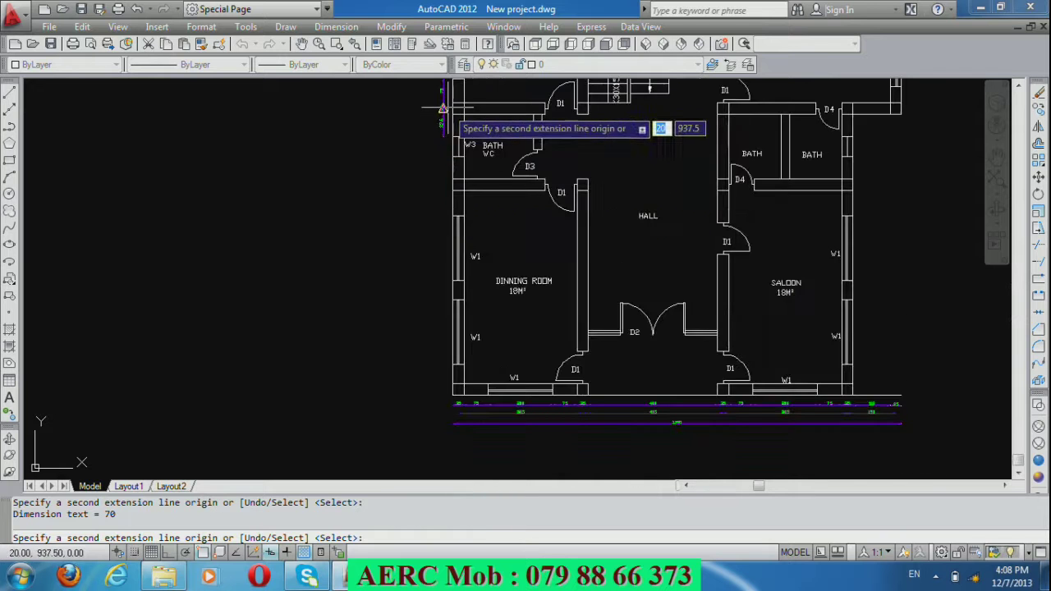
scroll(442, 107, up, 3)
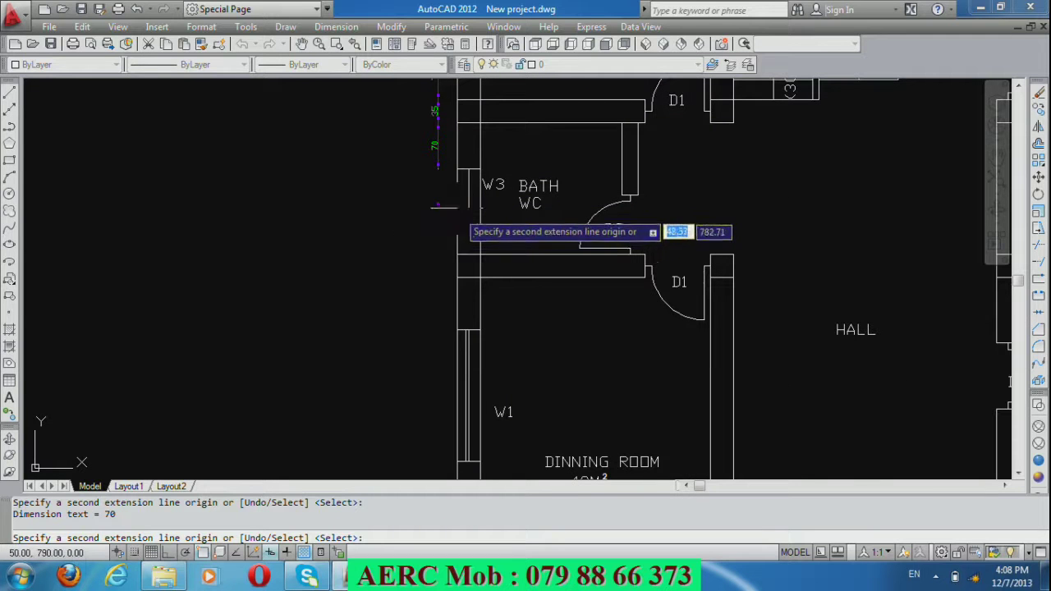
Extend the chain past W3 and the dining room with 60, 70, 200, 60, 200, 60 and 35 segments.
click(455, 207)
click(457, 255)
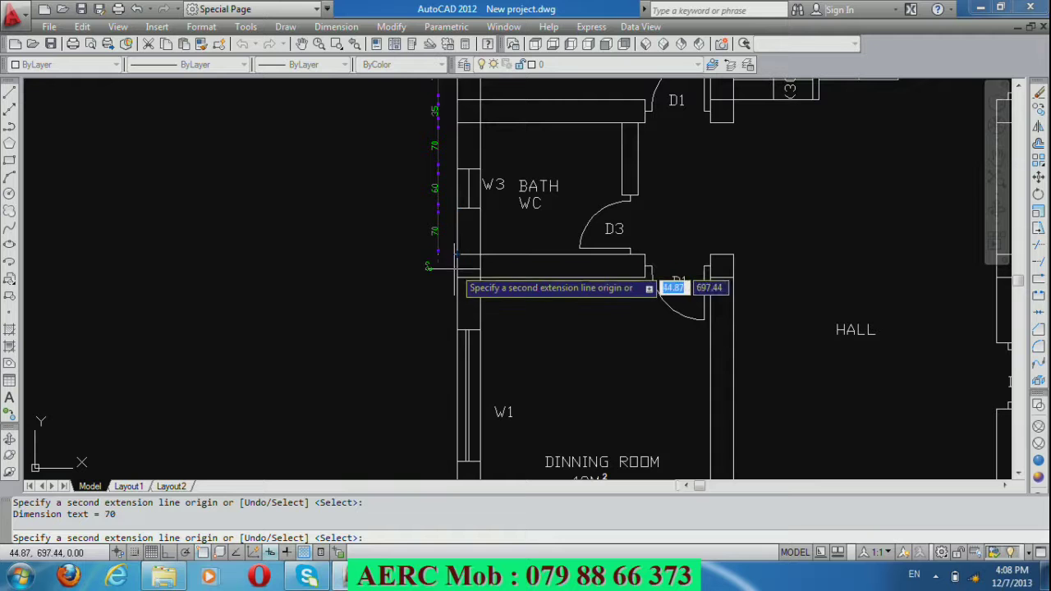
click(458, 331)
scroll(394, 243, down, 5)
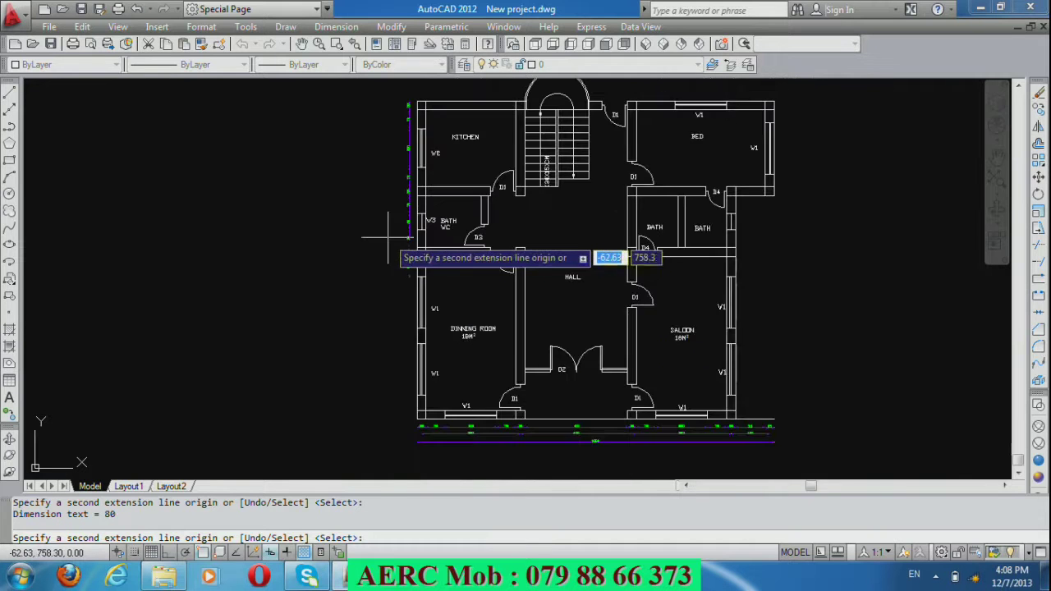
scroll(427, 356, up, 4)
click(422, 315)
click(417, 345)
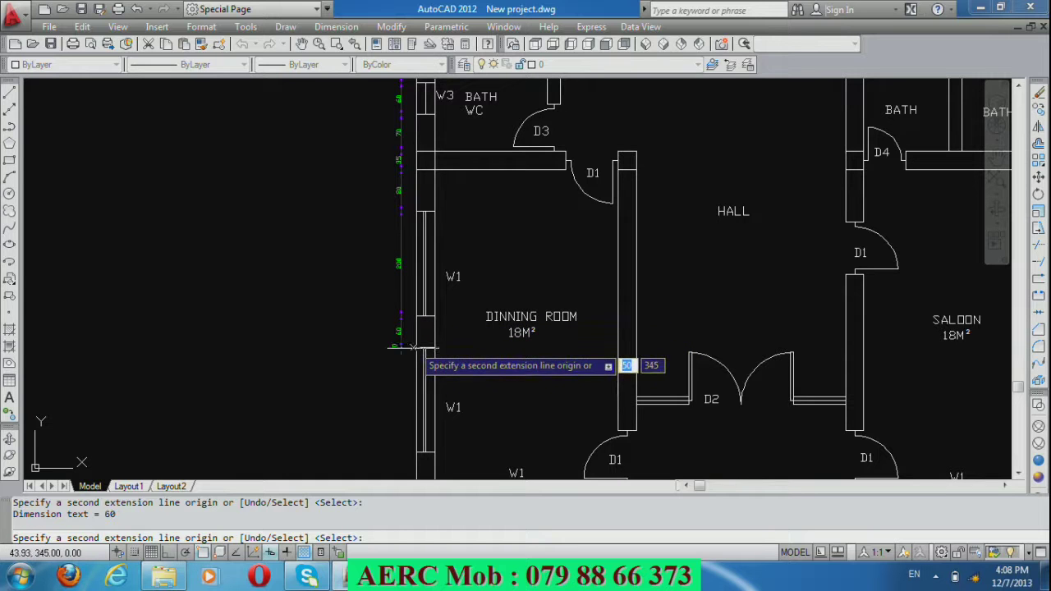
click(416, 452)
scroll(402, 394, down, 5)
scroll(386, 402, up, 6)
scroll(393, 428, up, 2)
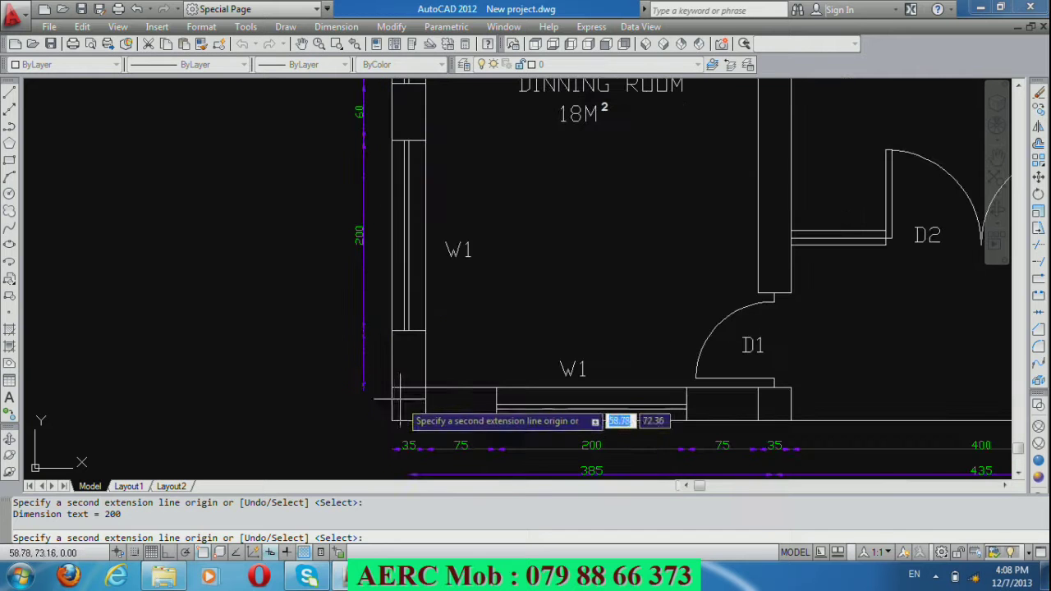
click(389, 386)
click(387, 420)
key(Return)
key(Return)
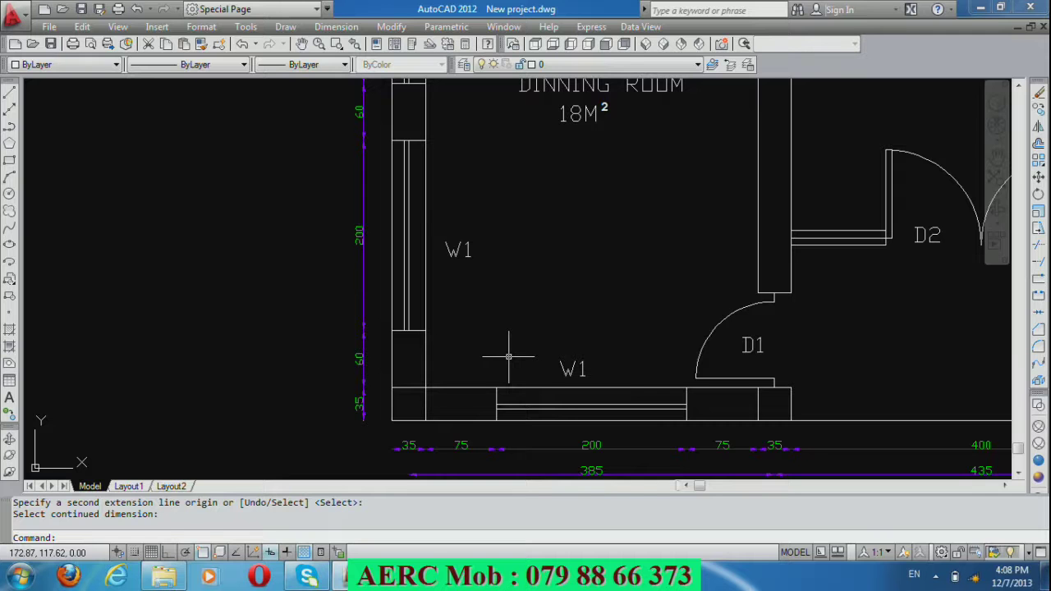
text(O)
Offset two left-wall lines by 17.50 with the OFFSET command.
key(Return)
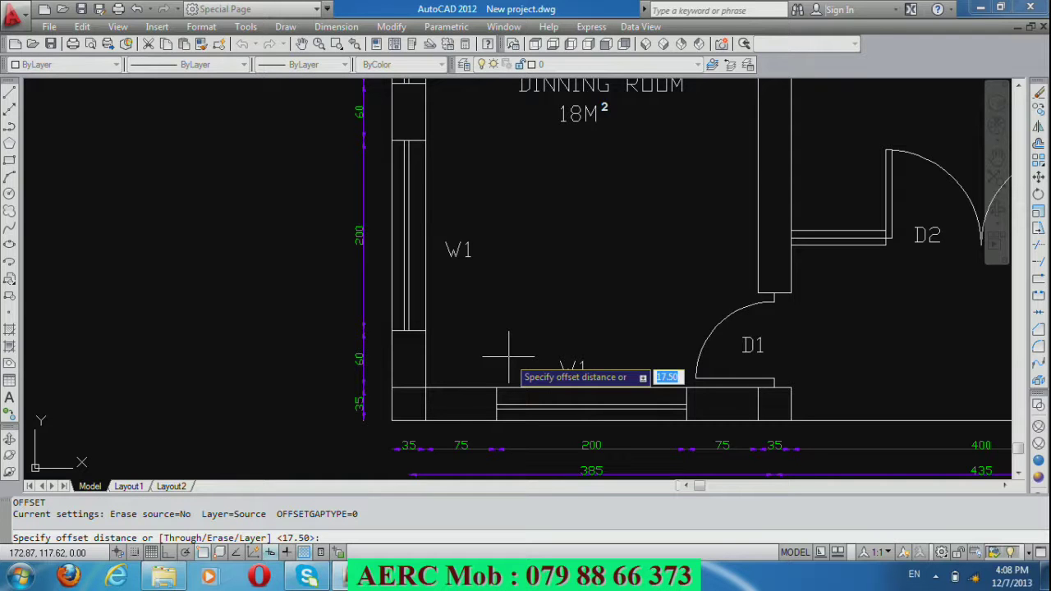
key(Return)
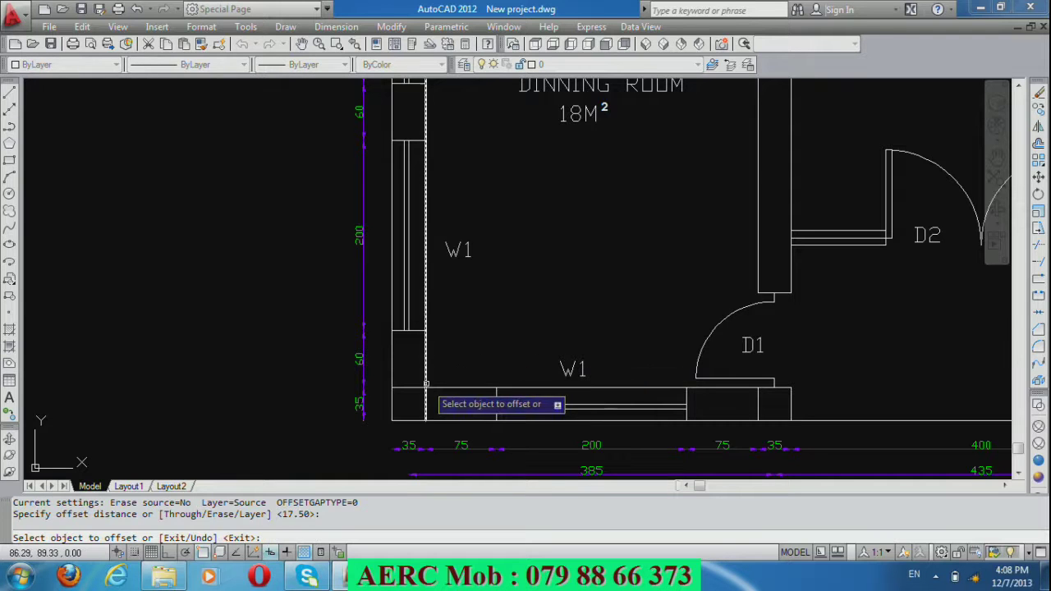
click(444, 420)
click(440, 409)
scroll(411, 464, down, 4)
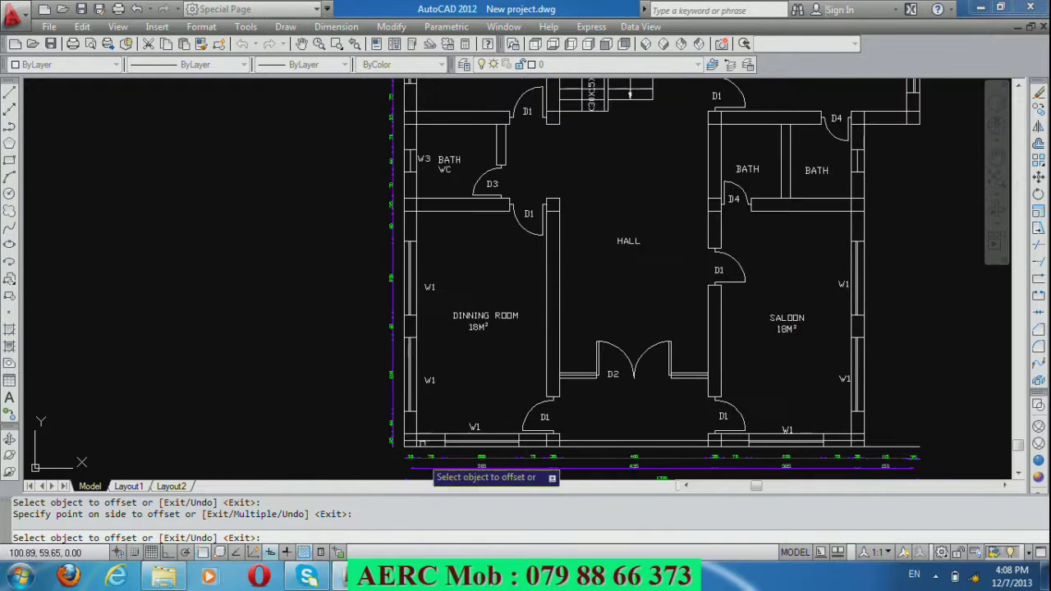
click(450, 210)
click(453, 177)
Offset two more wall lines near the kitchen by 17.50 and end the offset.
click(459, 122)
click(441, 231)
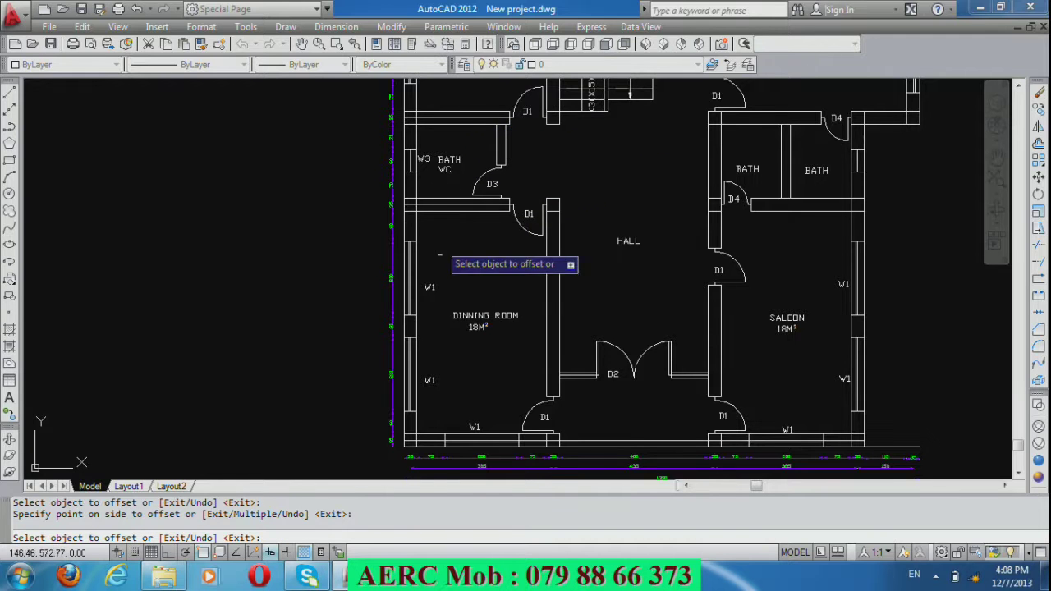
scroll(435, 291, down, 4)
scroll(444, 171, up, 3)
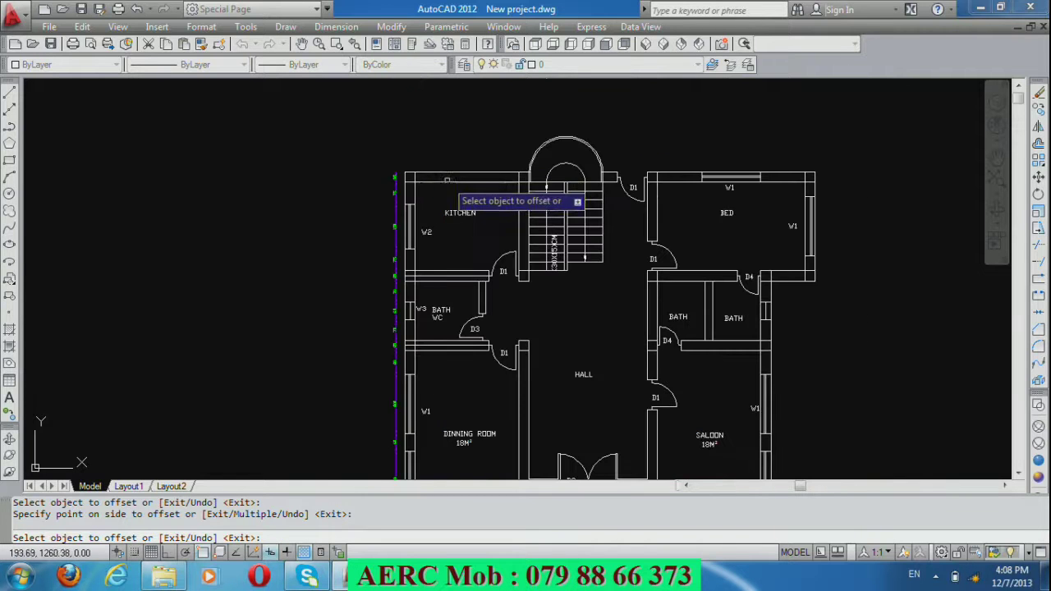
click(452, 180)
click(464, 148)
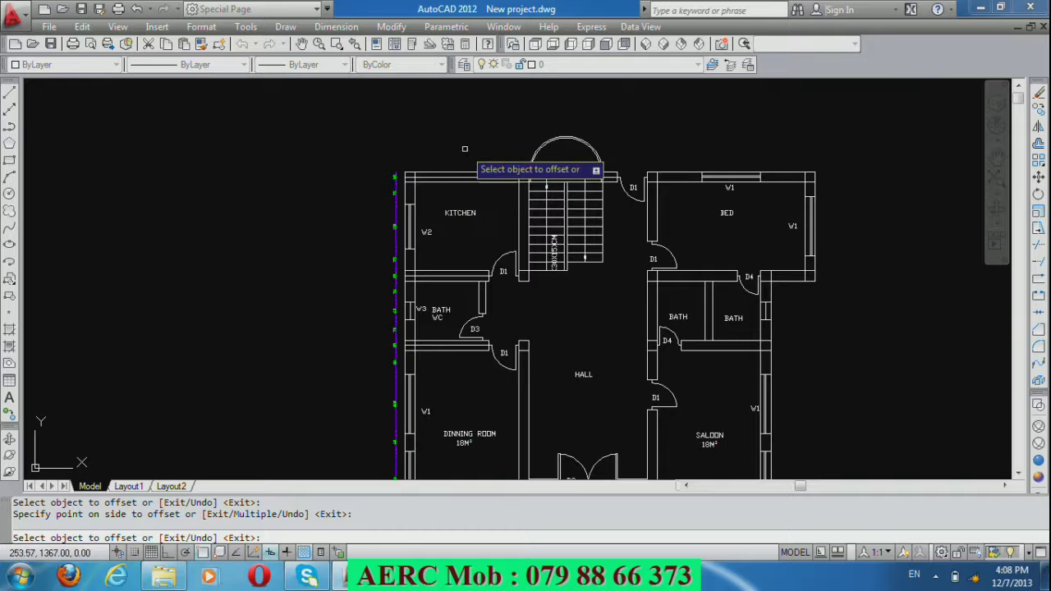
key(Return)
scroll(505, 141, down, 2)
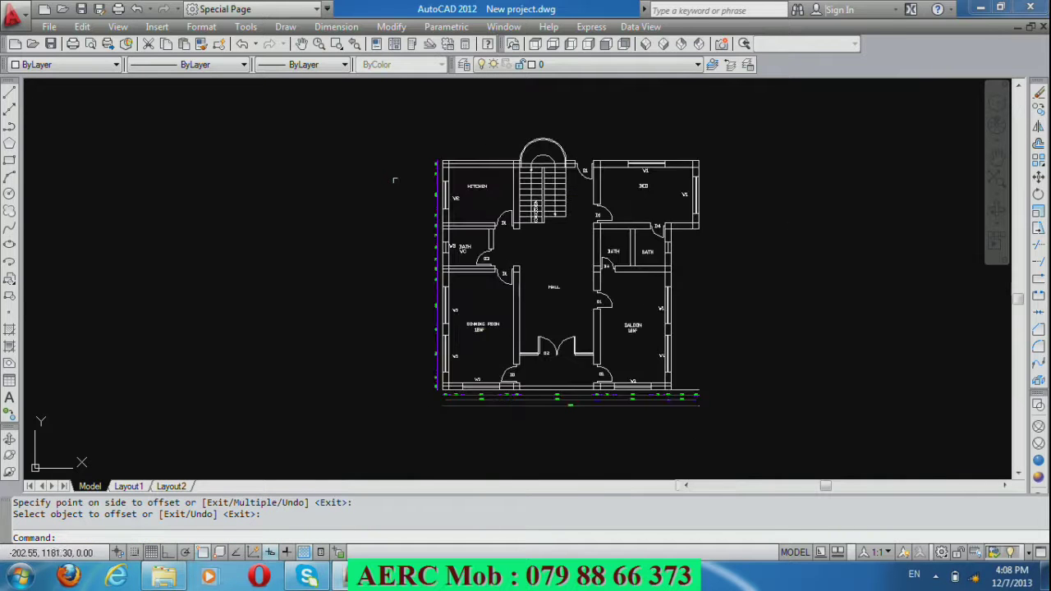
scroll(364, 211, up, 2)
click(350, 29)
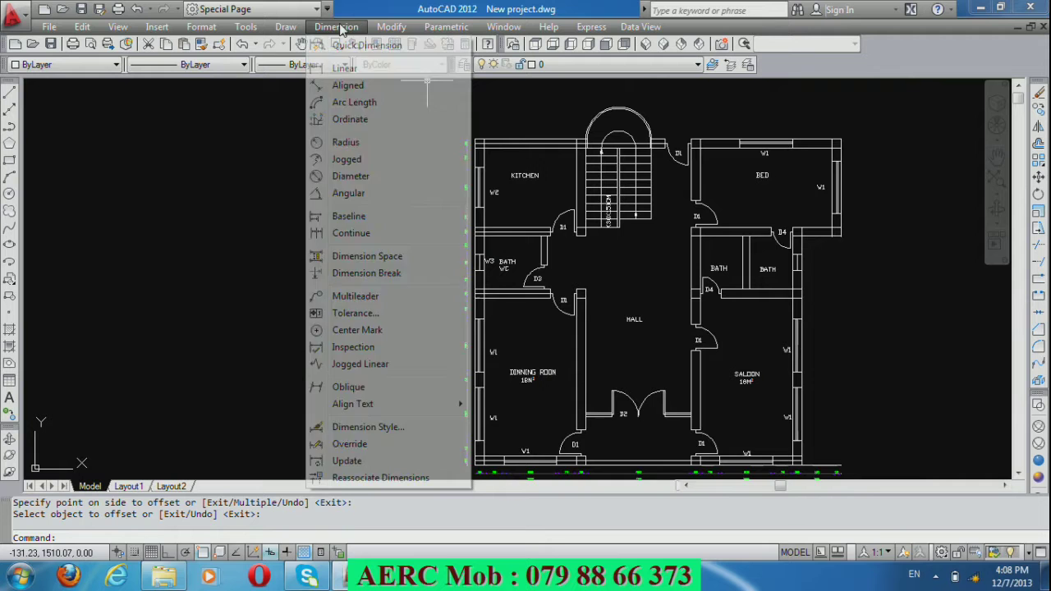
Dimension the left wall from its top to the kitchen–bath wall as 335, placed 60 units out.
click(343, 70)
scroll(464, 156, up, 5)
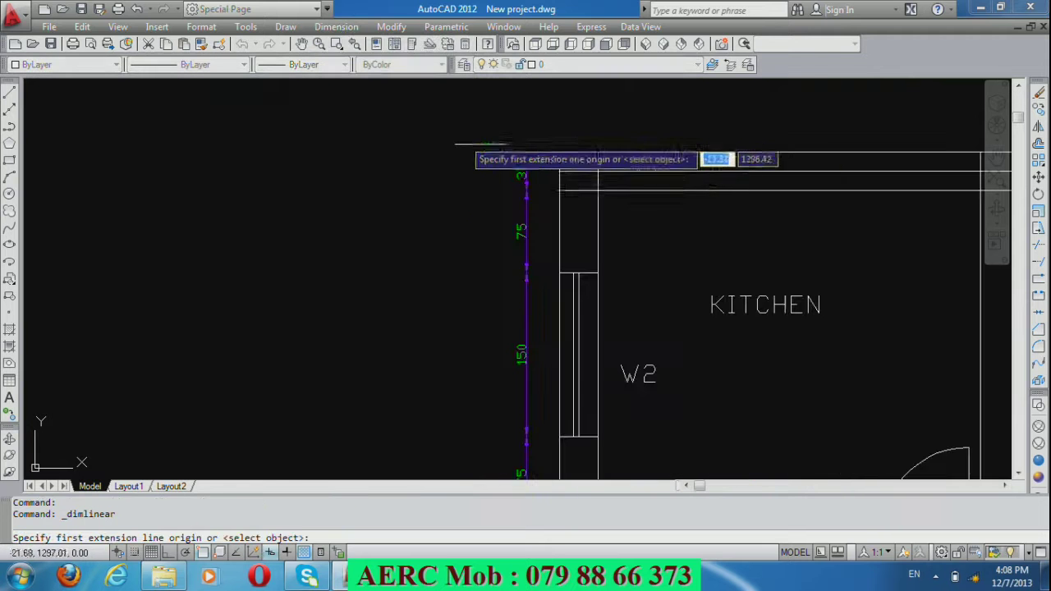
click(559, 170)
scroll(530, 156, down, 2)
scroll(525, 156, down, 2)
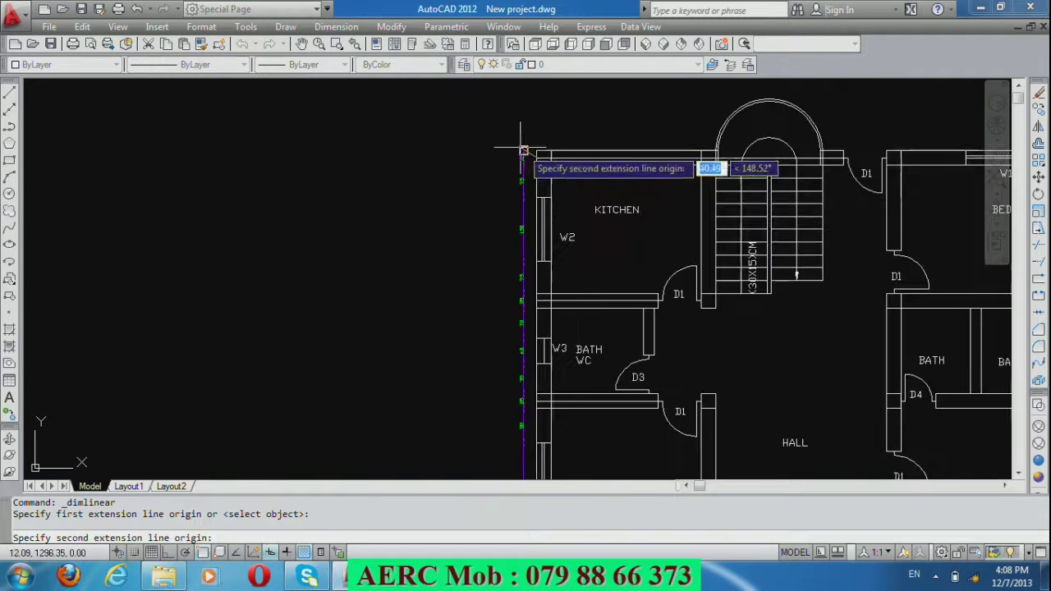
scroll(511, 324, up, 3)
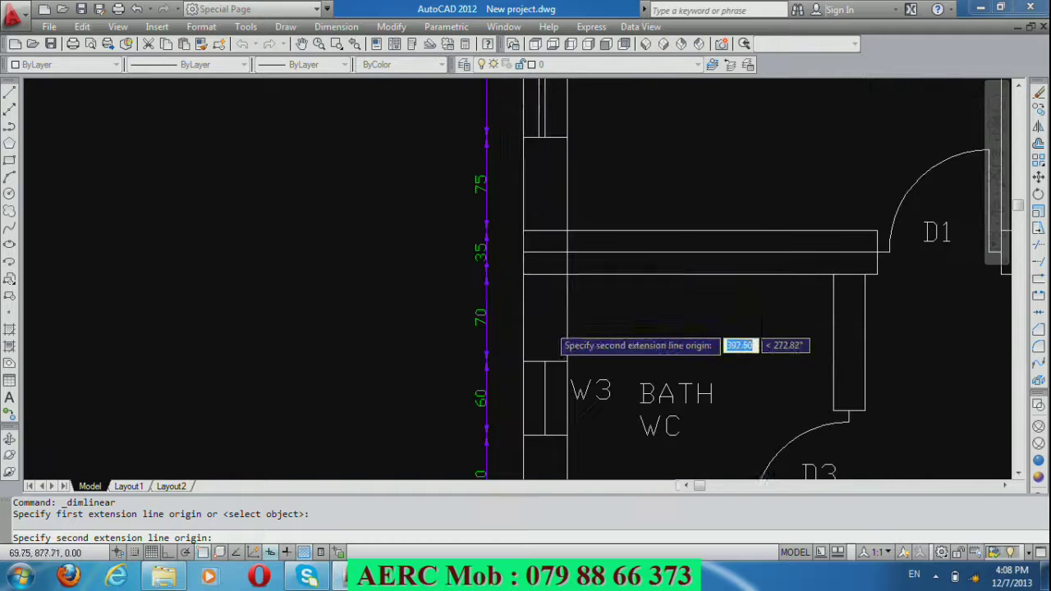
click(528, 251)
scroll(574, 300, down, 4)
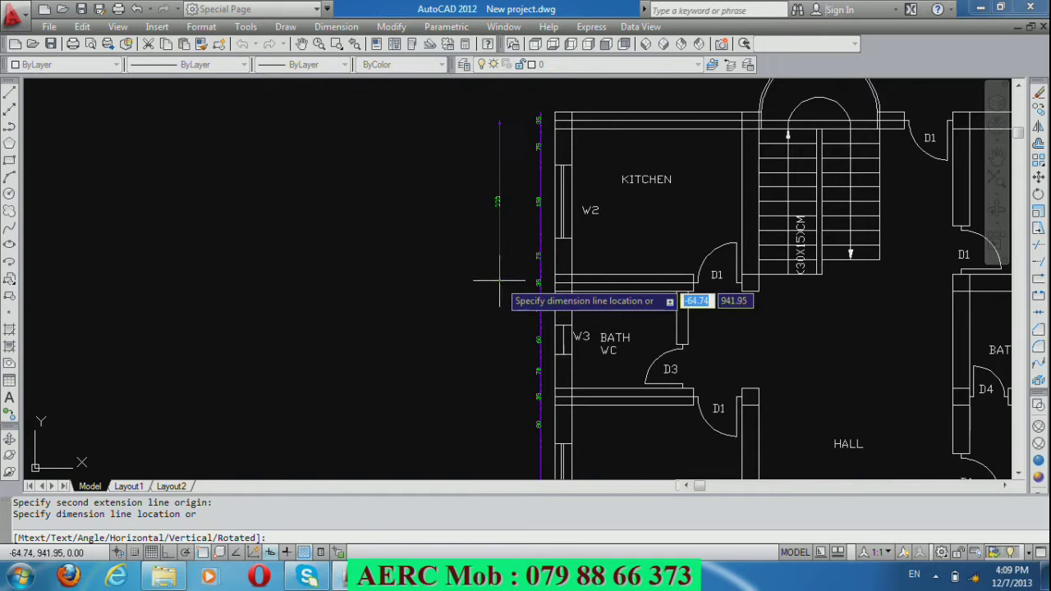
key(Return)
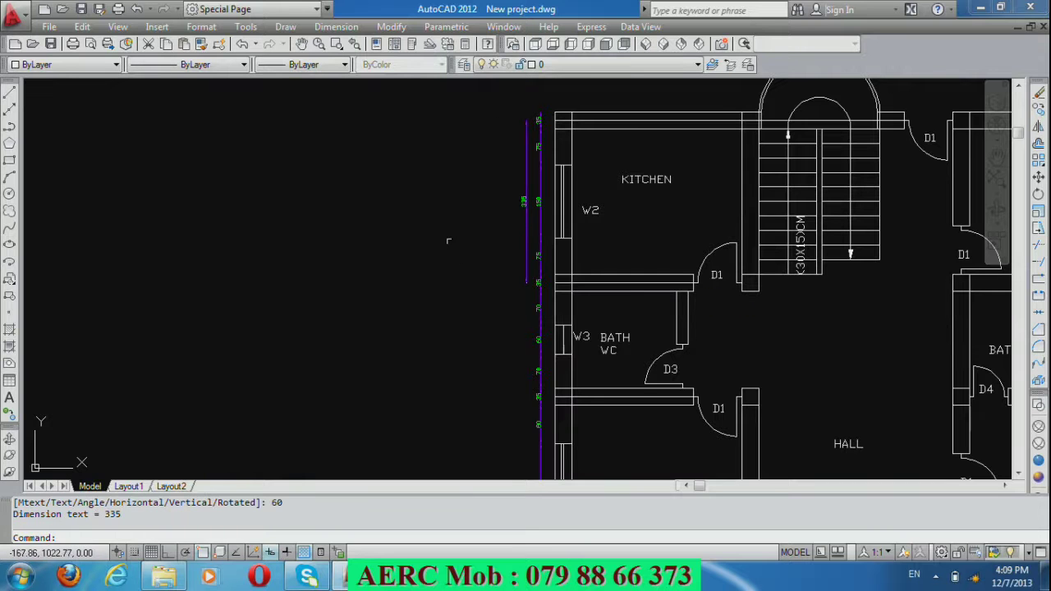
Continue the chain with 235 to the dining room wall and 635 to the bottom corner.
click(354, 28)
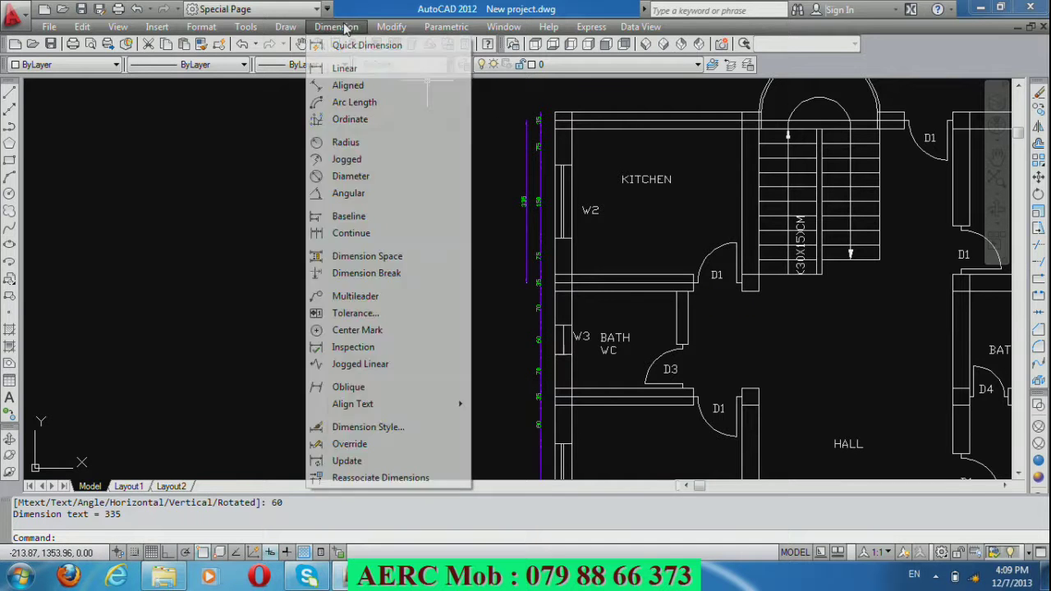
click(352, 233)
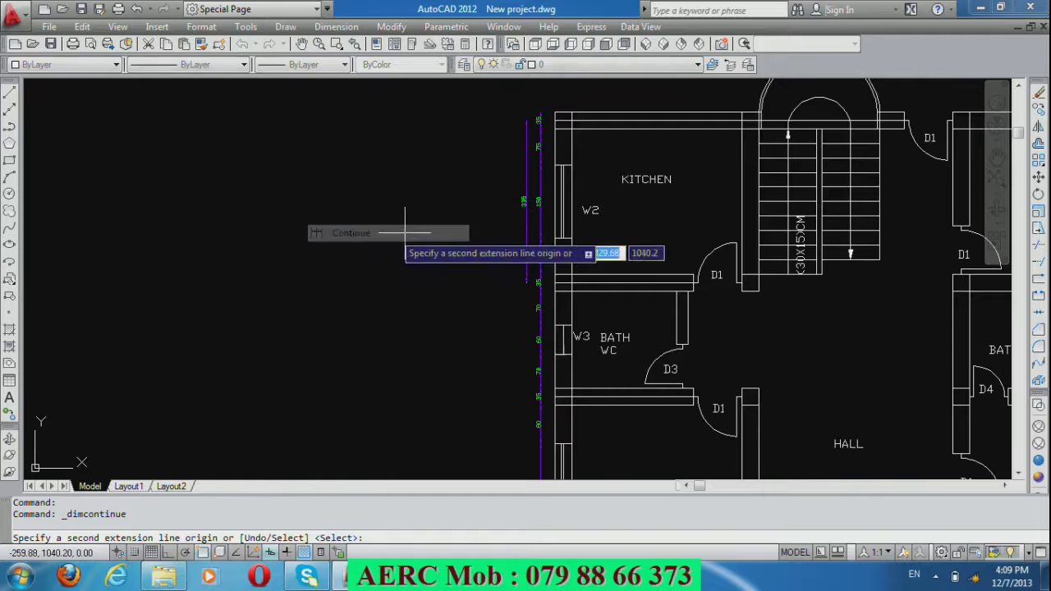
scroll(534, 238, down, 4)
scroll(526, 316, up, 5)
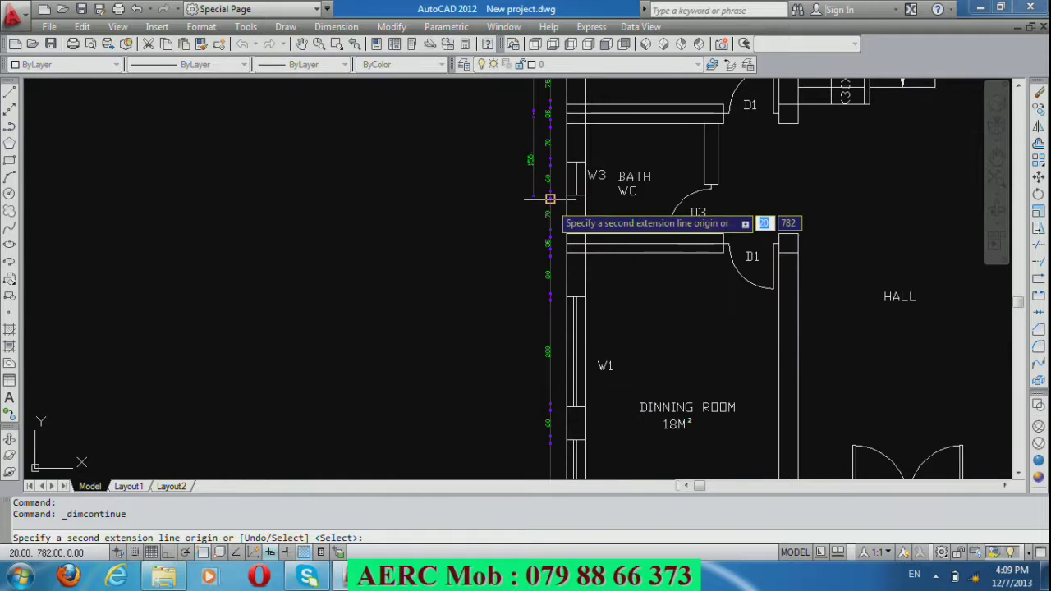
click(566, 243)
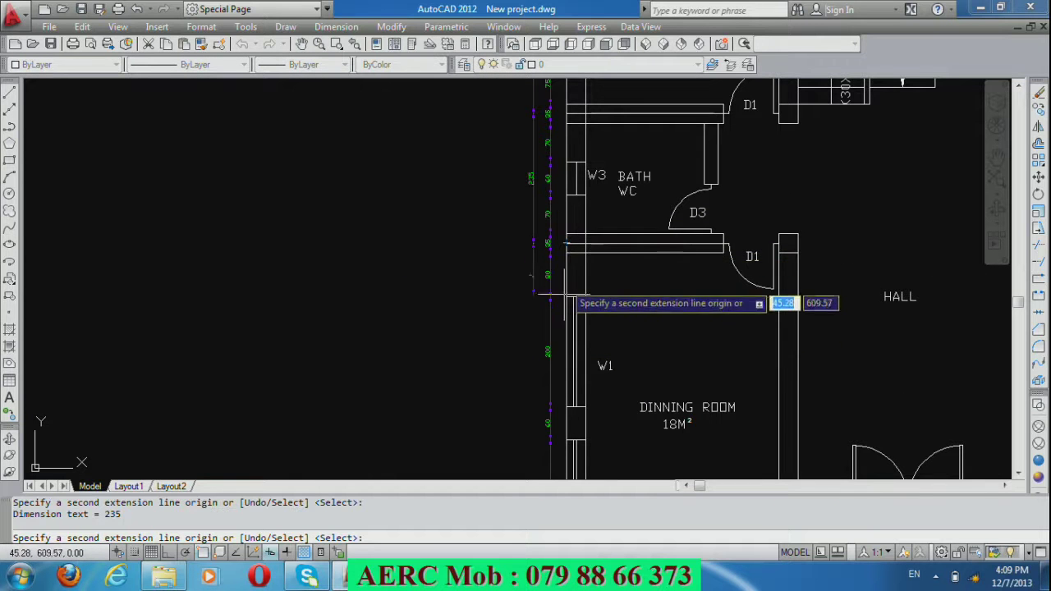
scroll(555, 218, down, 4)
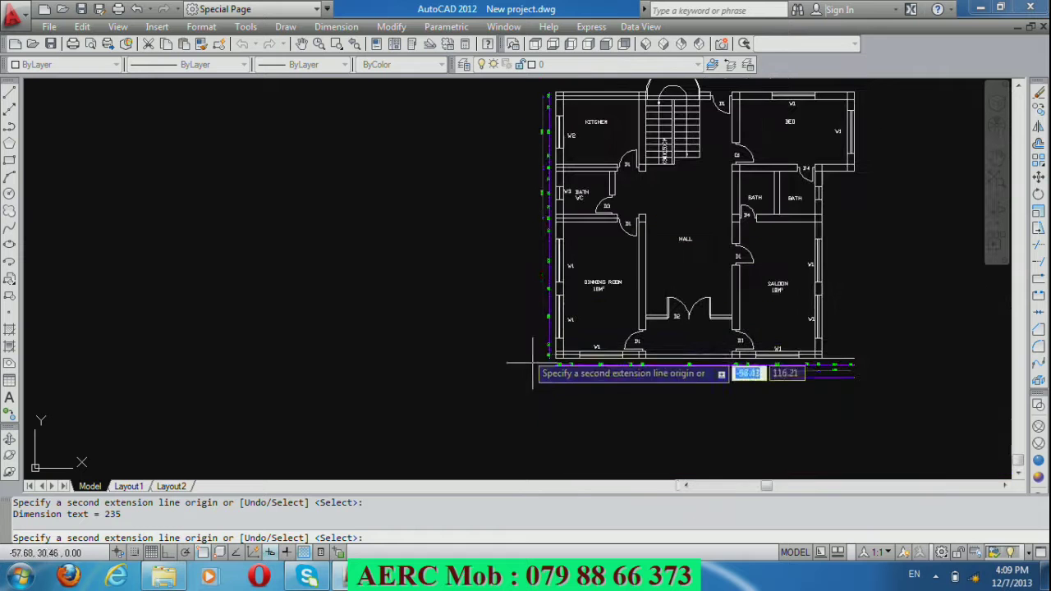
scroll(542, 357, up, 4)
scroll(542, 357, up, 2)
scroll(544, 359, up, 1)
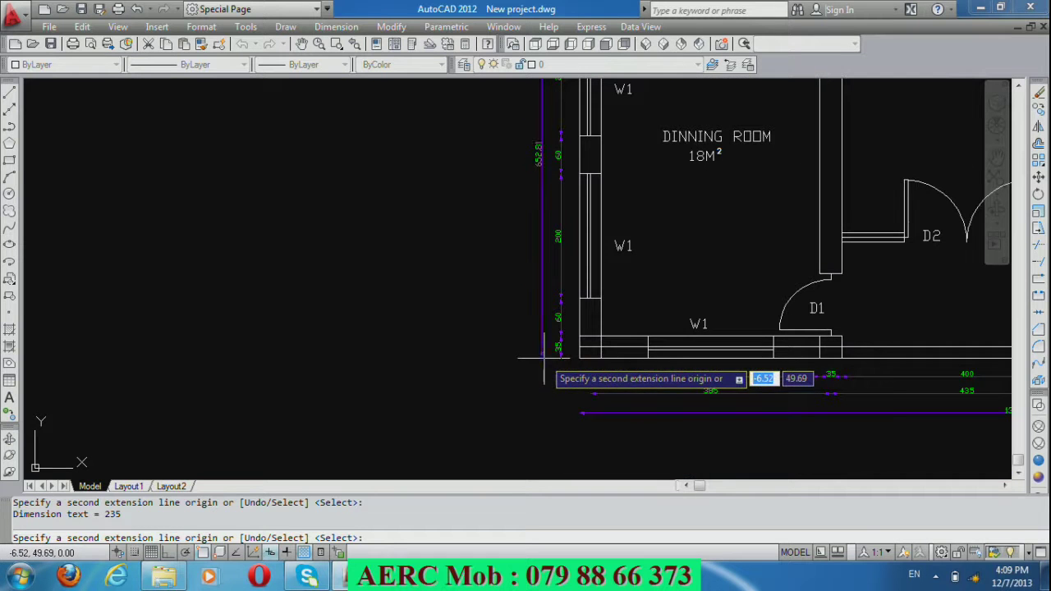
click(579, 348)
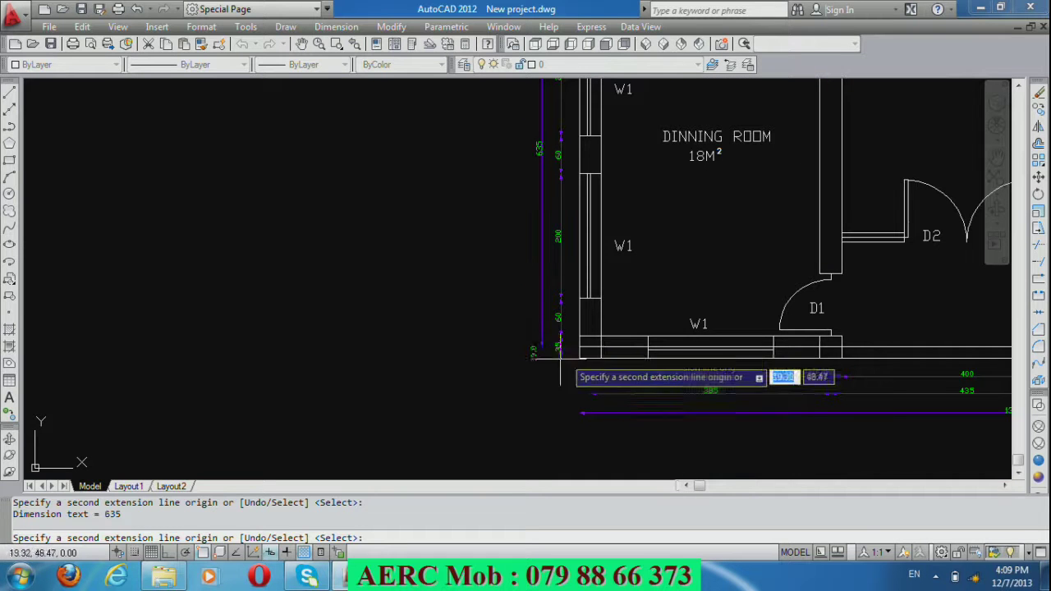
scroll(567, 374, down, 3)
scroll(508, 402, down, 1)
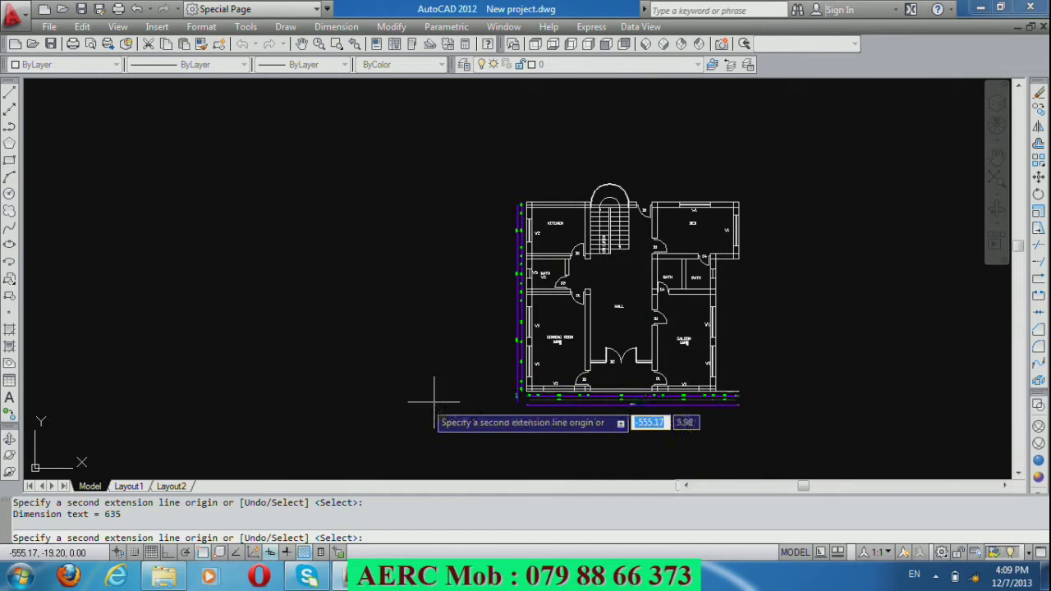
key(Return)
key(Return)
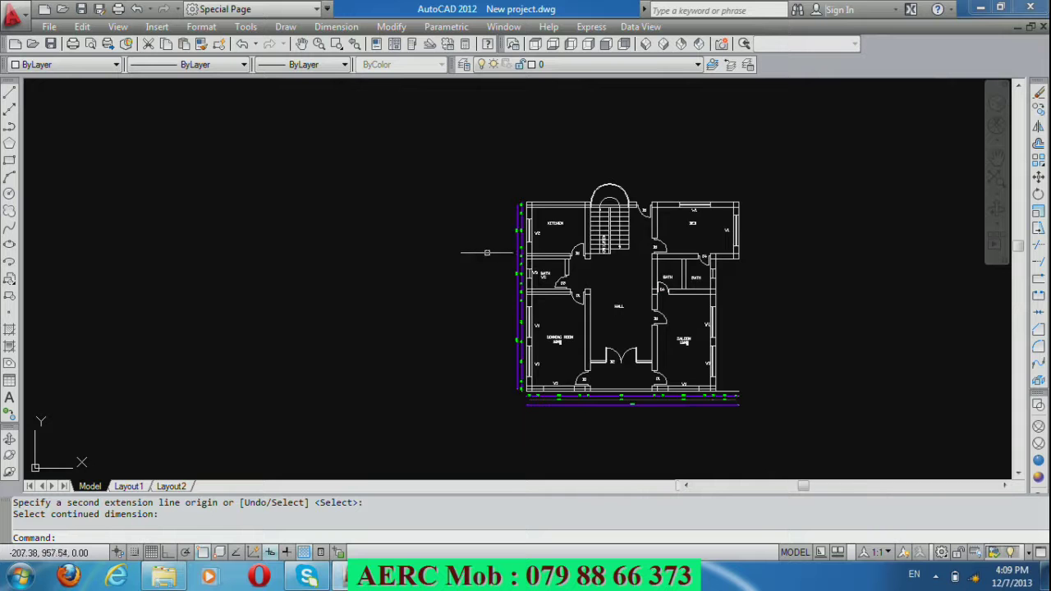
scroll(487, 252, up, 1)
scroll(487, 175, up, 3)
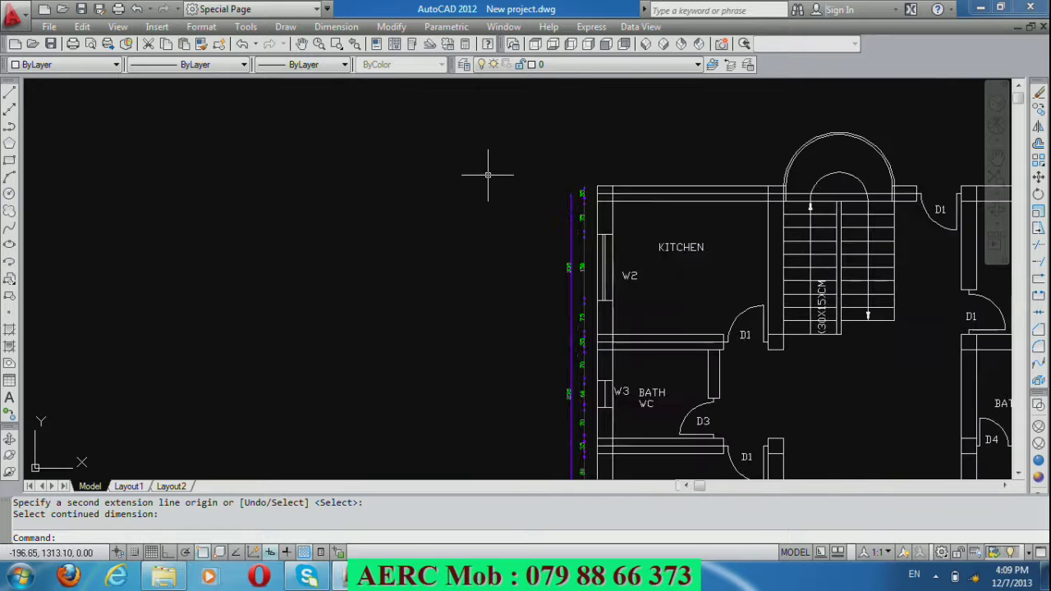
Add an overall 1240 linear dimension from the top-left to bottom-left corner, 90 units out.
click(340, 28)
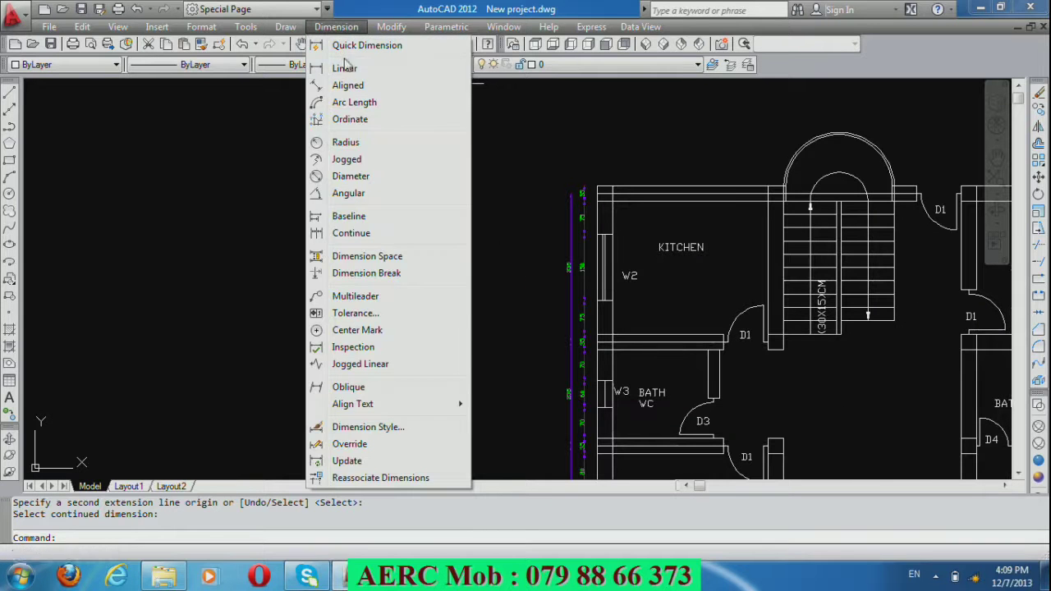
click(345, 74)
scroll(645, 200, up, 3)
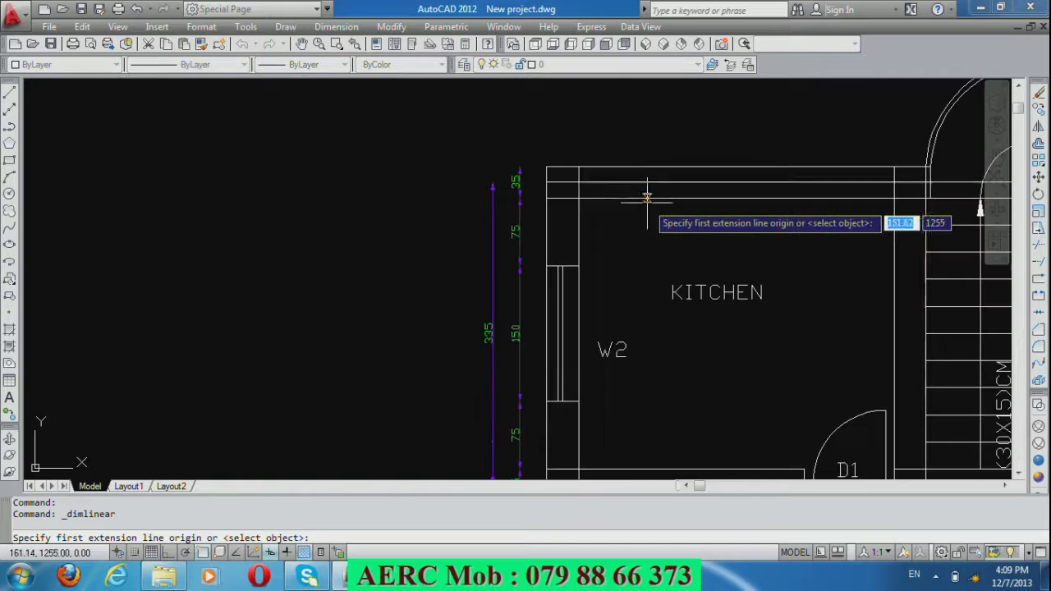
click(546, 166)
scroll(545, 169, down, 3)
scroll(542, 177, down, 3)
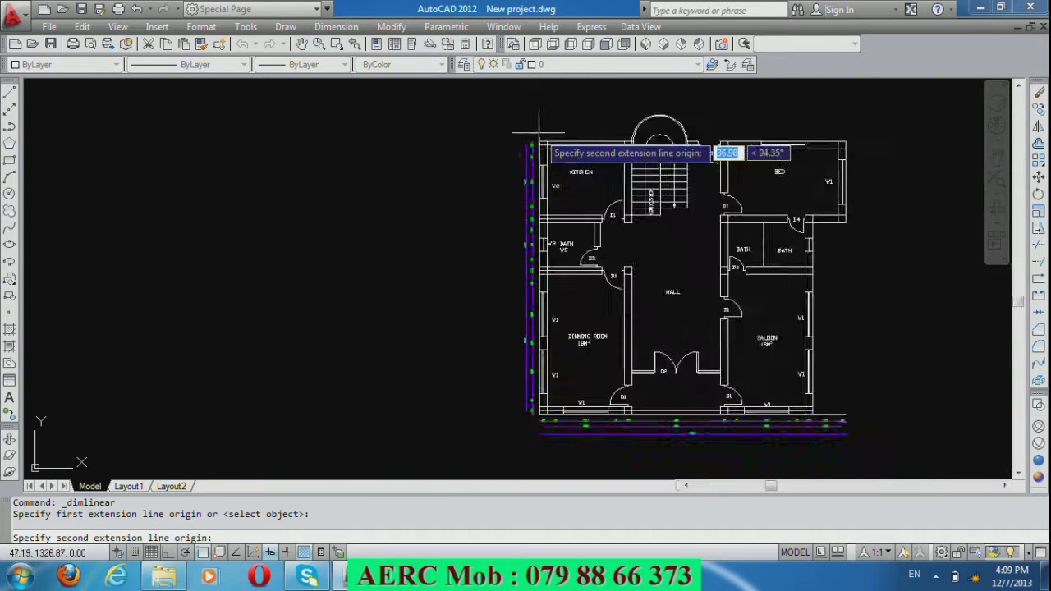
scroll(537, 195, down, 1)
scroll(528, 305, up, 3)
scroll(521, 307, up, 2)
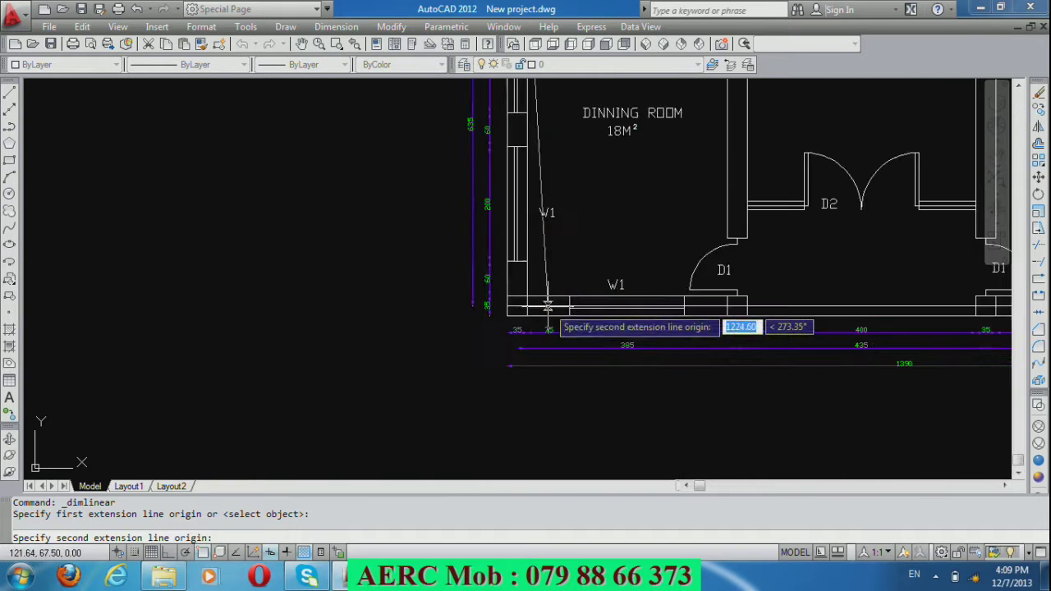
click(506, 314)
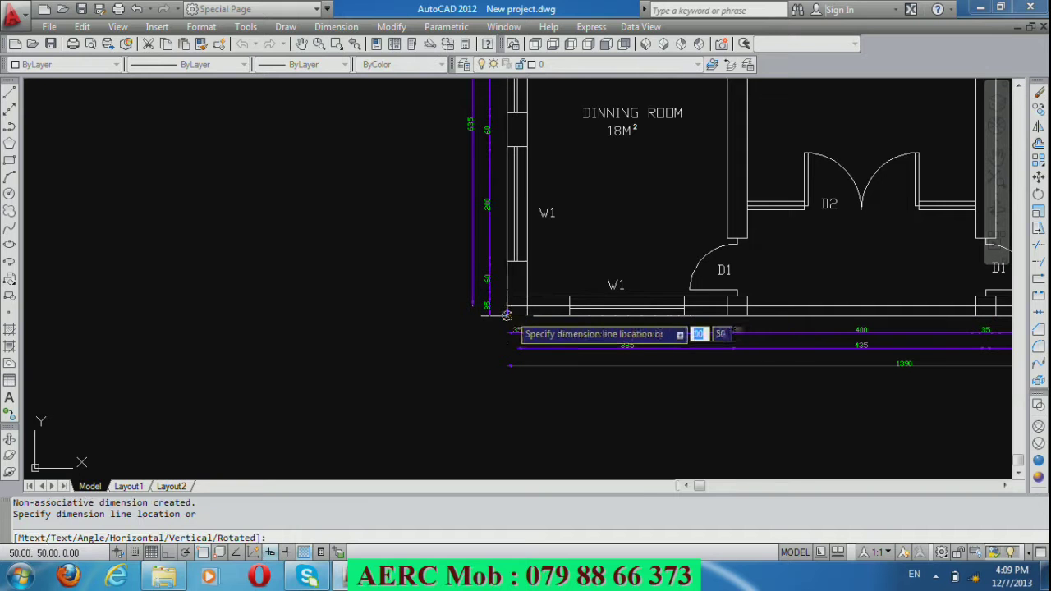
scroll(426, 351, down, 4)
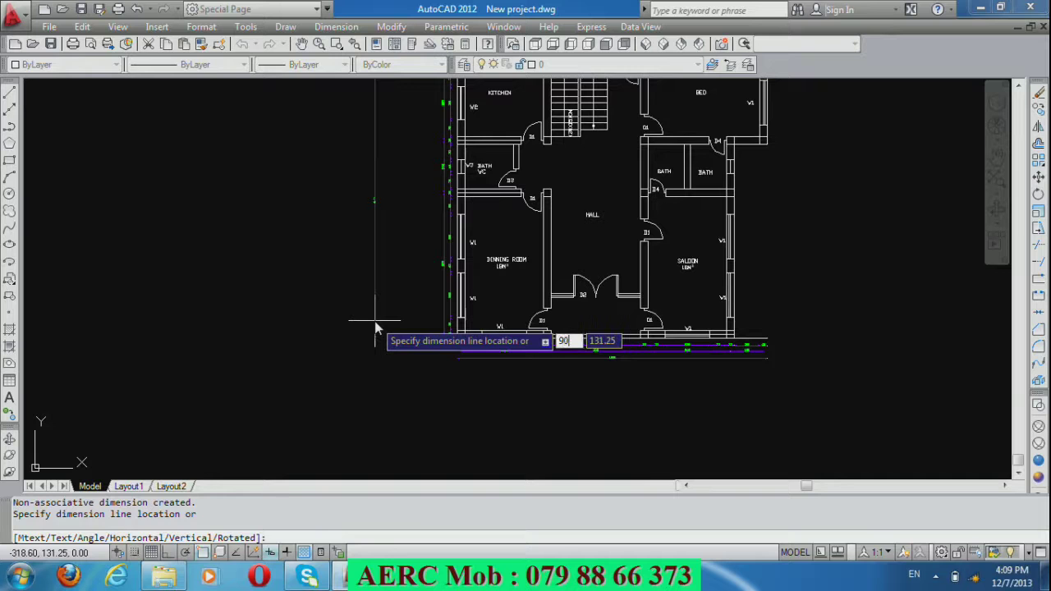
key(Return)
Select the guide line running along the front wall.
scroll(433, 404, down, 2)
scroll(442, 389, up, 2)
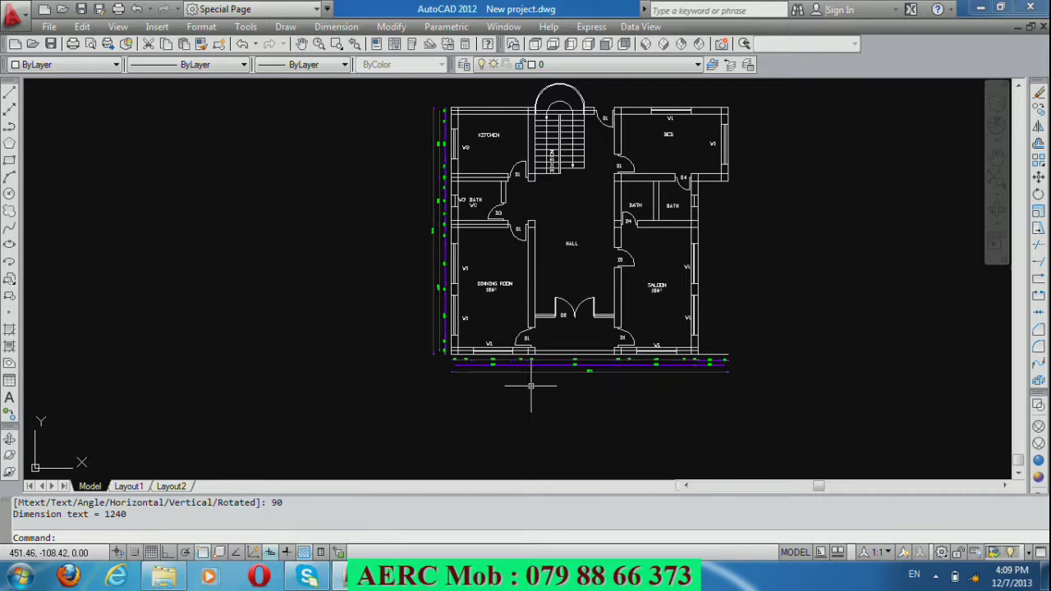
scroll(550, 389, up, 3)
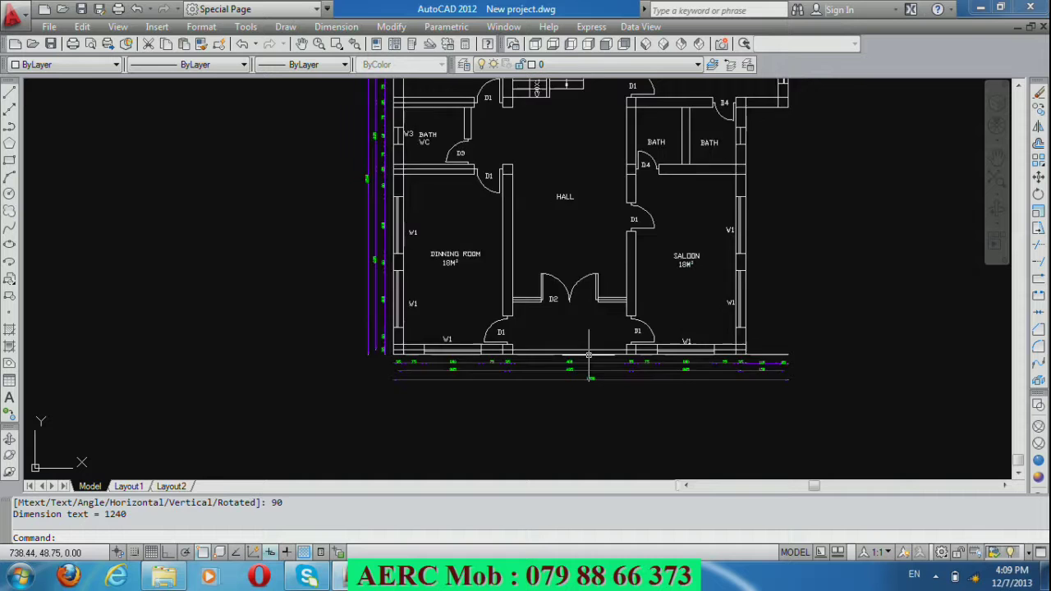
click(580, 349)
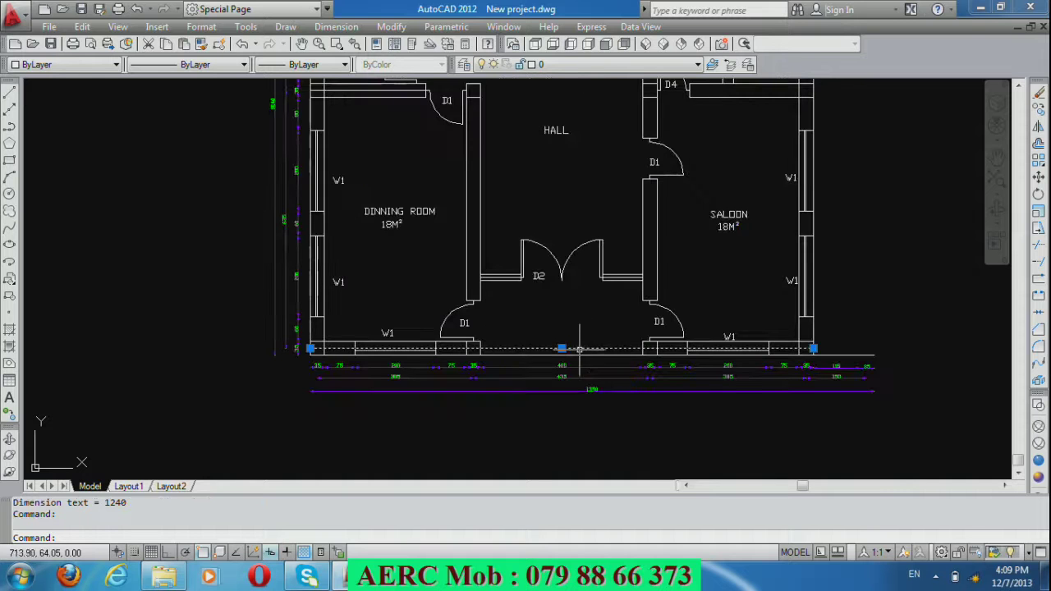
Erase the leftover guide lines across the left rooms, save the drawing, and show Tool Palettes.
scroll(580, 349, down, 2)
click(443, 198)
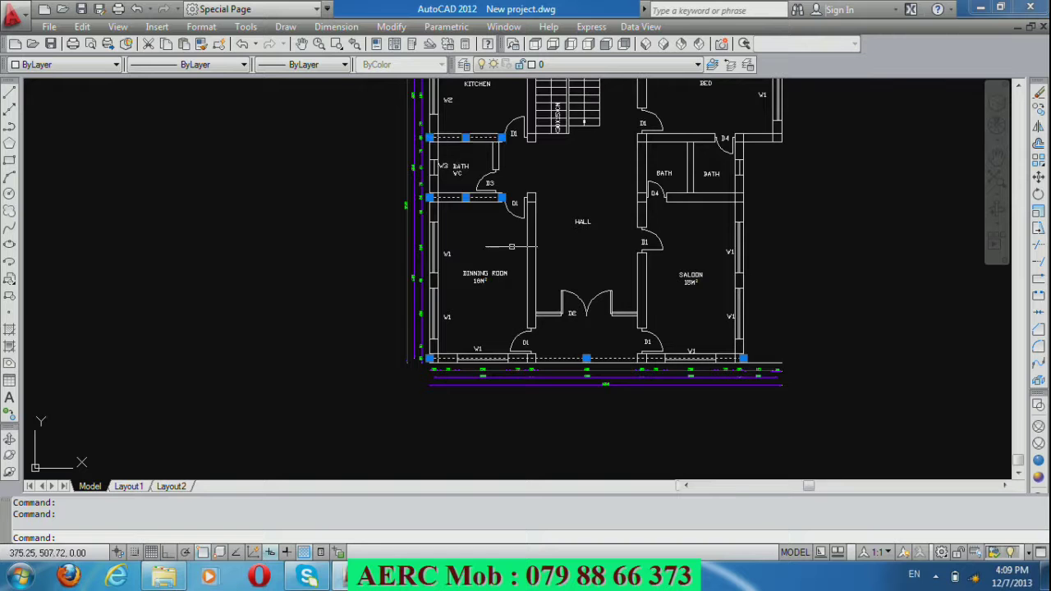
scroll(510, 244, down, 1)
scroll(482, 182, up, 1)
scroll(483, 182, up, 1)
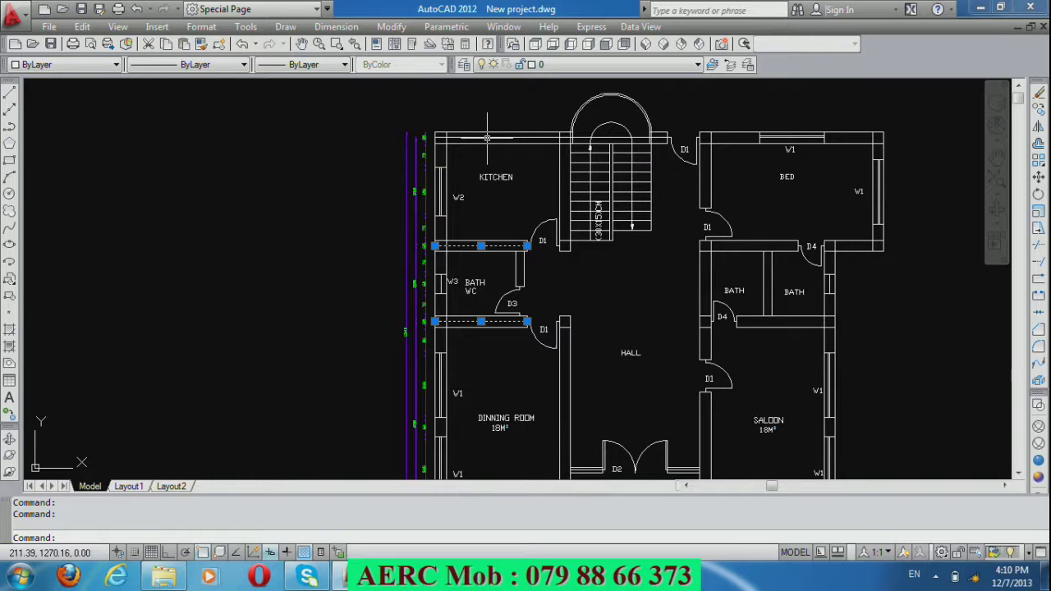
key(Delete)
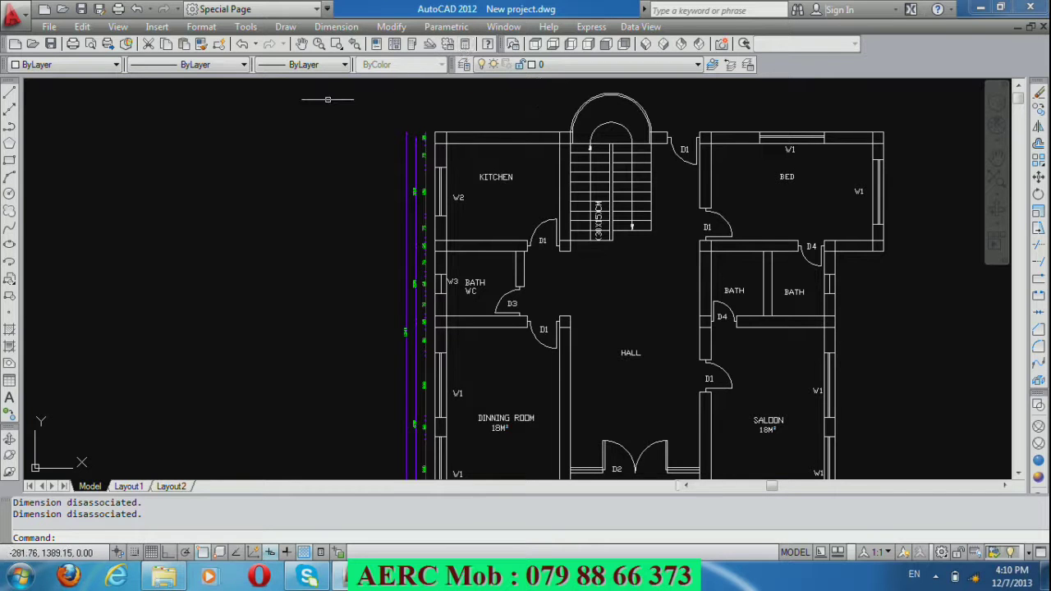
click(50, 45)
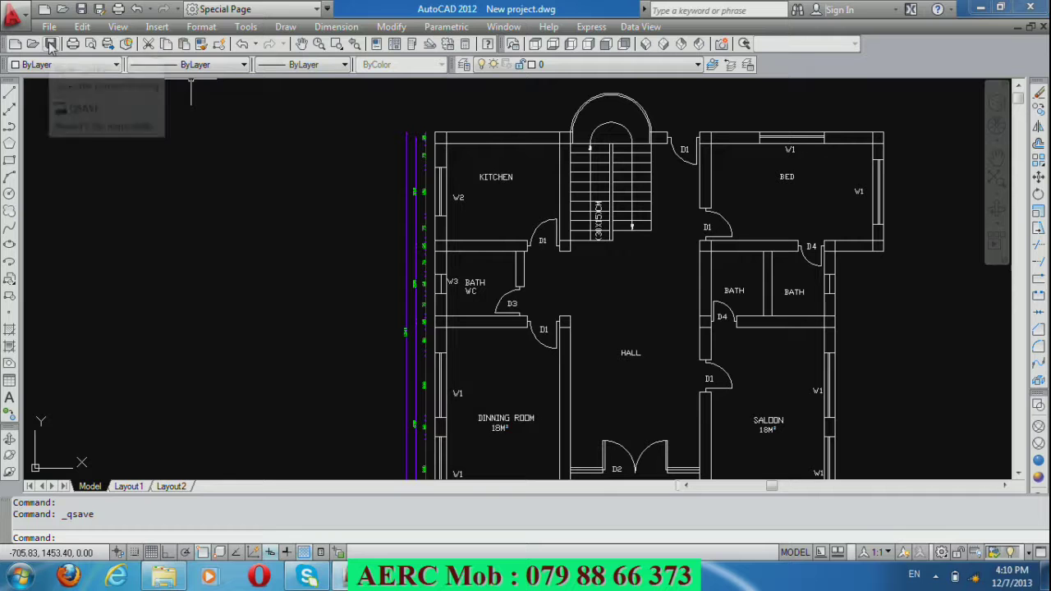
click(412, 44)
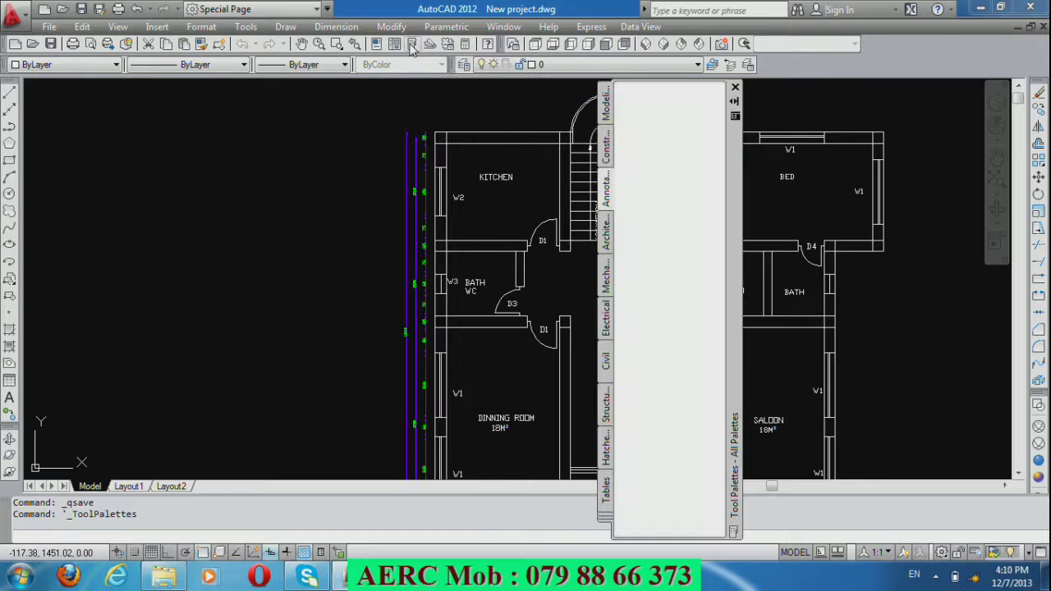
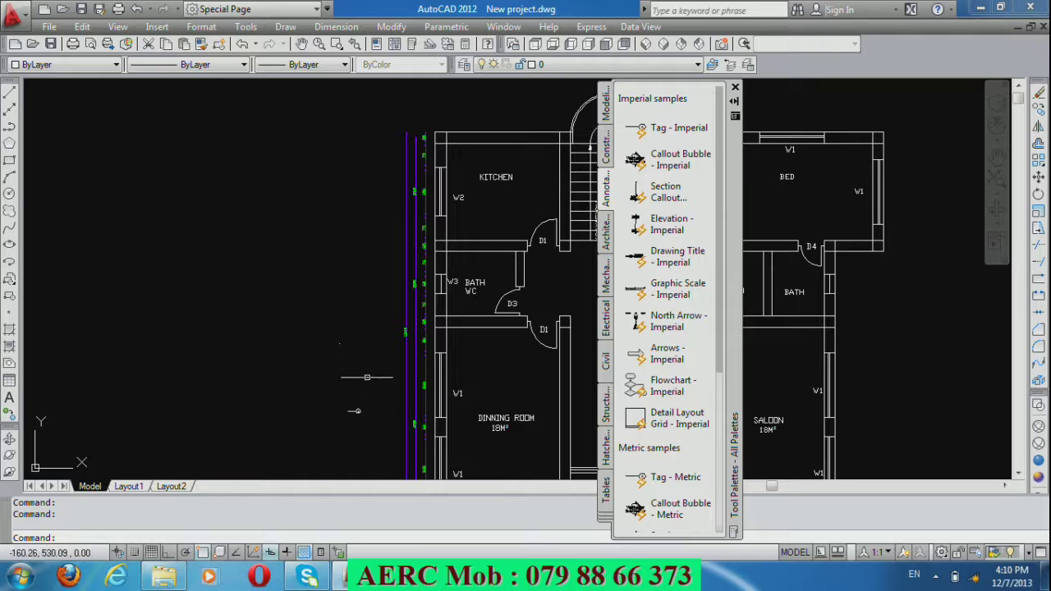
Window-select and erase the small stray object left of the magenta grid axes.
click(359, 360)
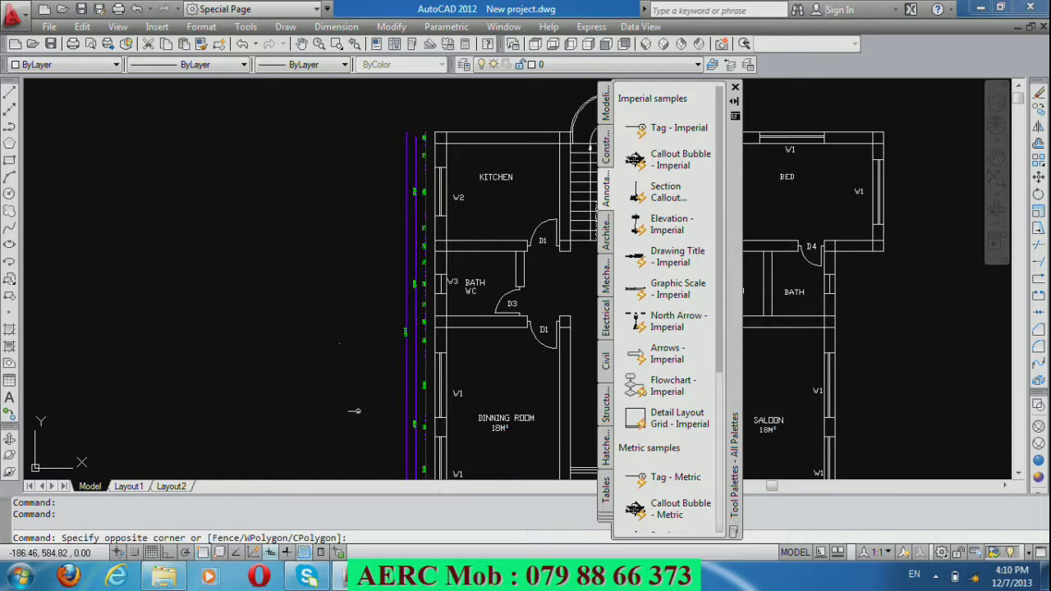
click(301, 309)
key(Delete)
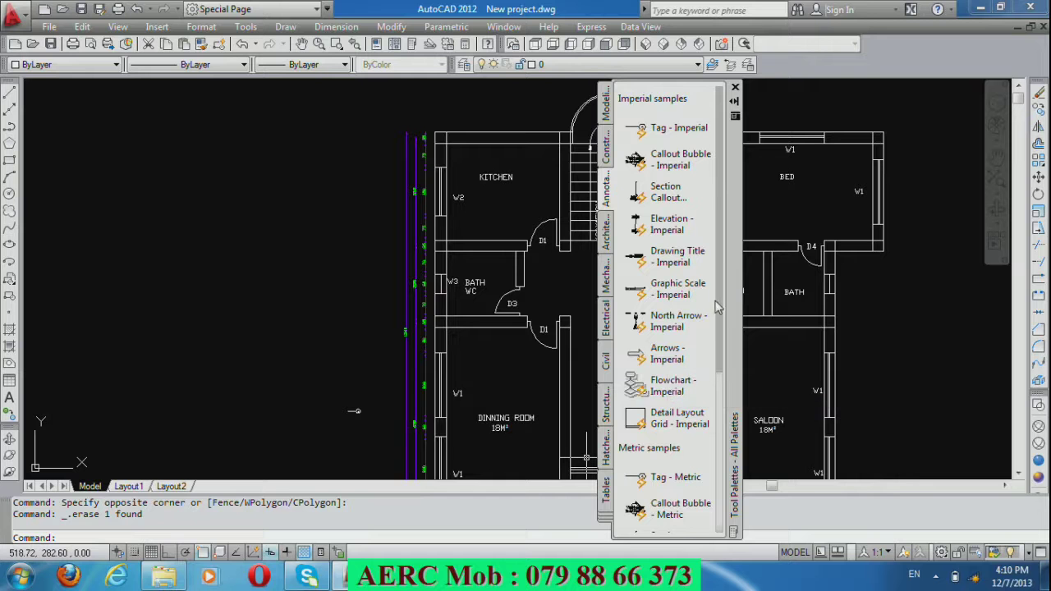
drag(720, 302, 726, 444)
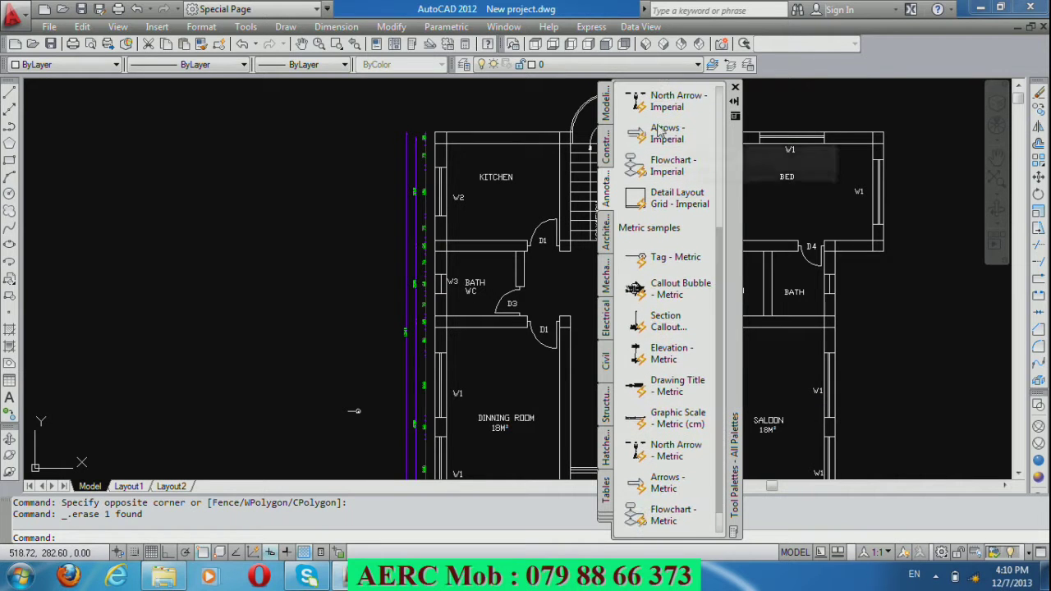
Close the tool palettes and scale the grid bubble by 4 from its leader end.
click(735, 88)
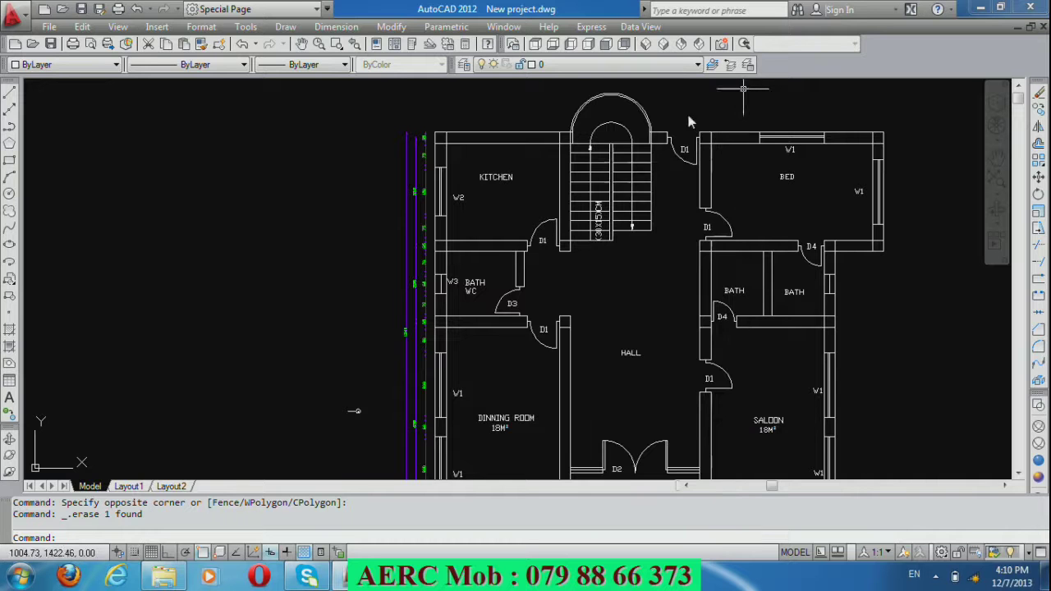
scroll(328, 435, up, 5)
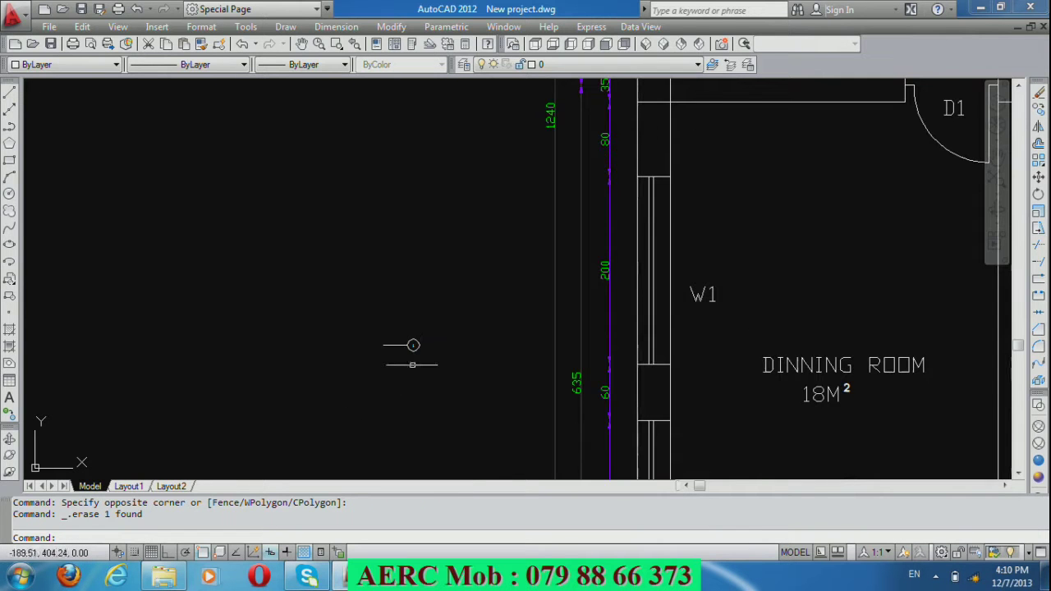
scroll(412, 365, up, 2)
text(s)
key(Return)
click(370, 337)
key(Return)
click(370, 338)
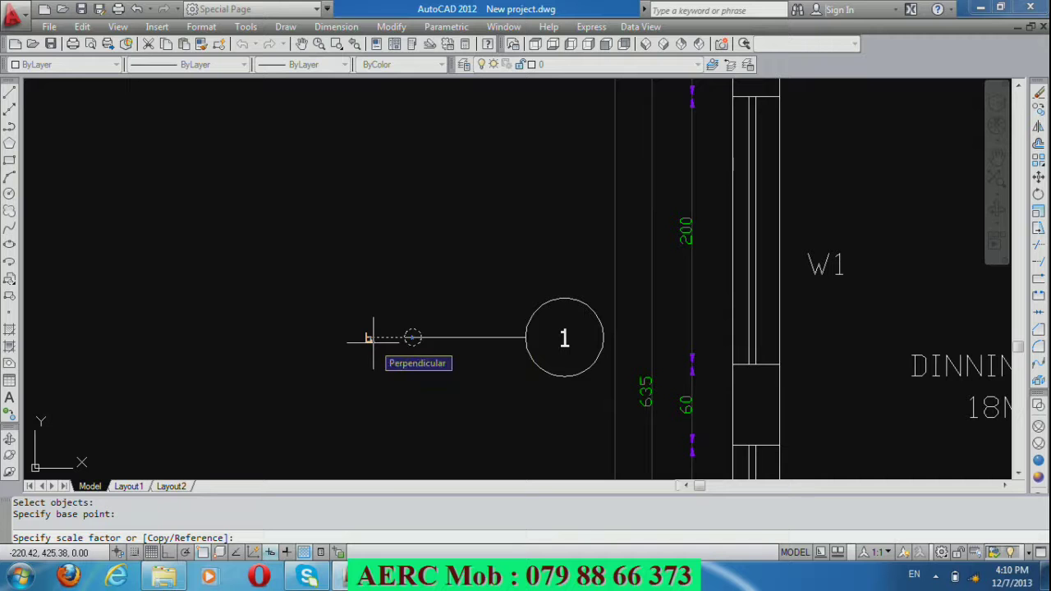
text(4)
key(Return)
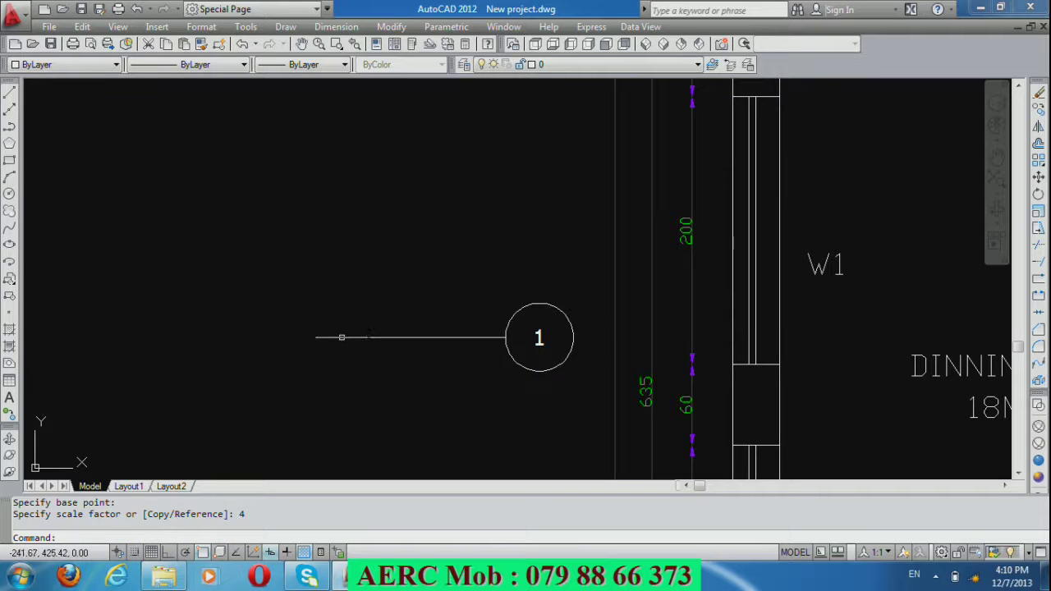
Rotate the grid bubble 180° about its leader end with Ortho on.
scroll(395, 295, down, 5)
scroll(451, 339, down, 2)
scroll(412, 327, up, 1)
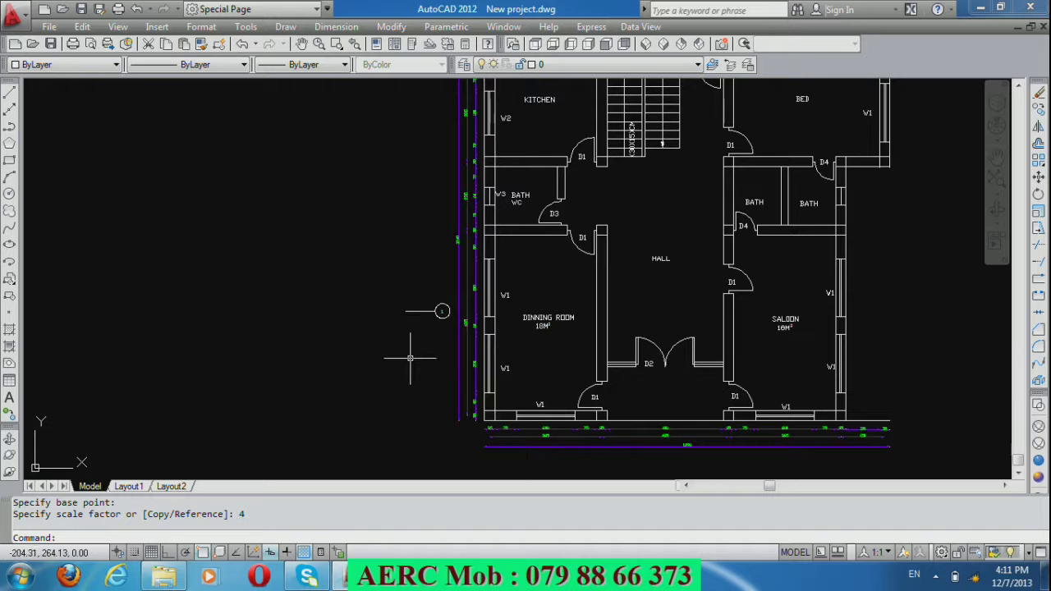
text(ro)
key(Return)
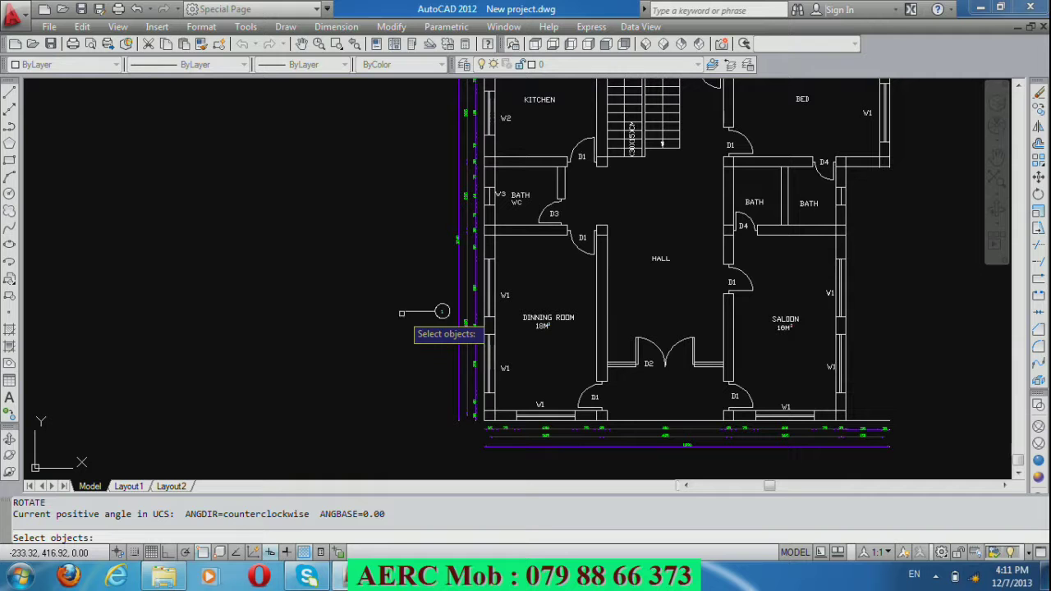
click(442, 312)
key(Return)
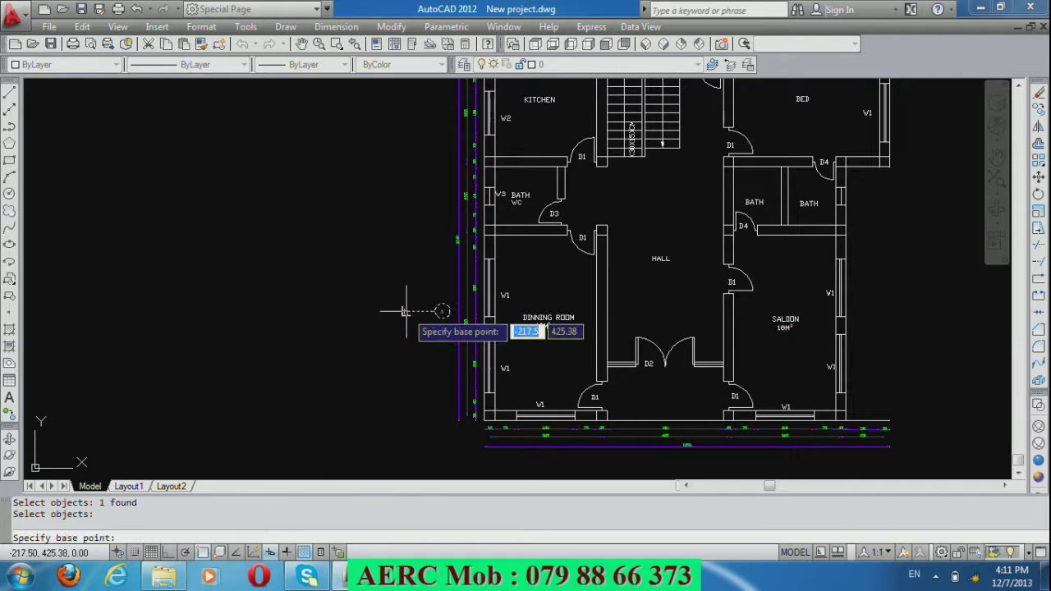
click(441, 312)
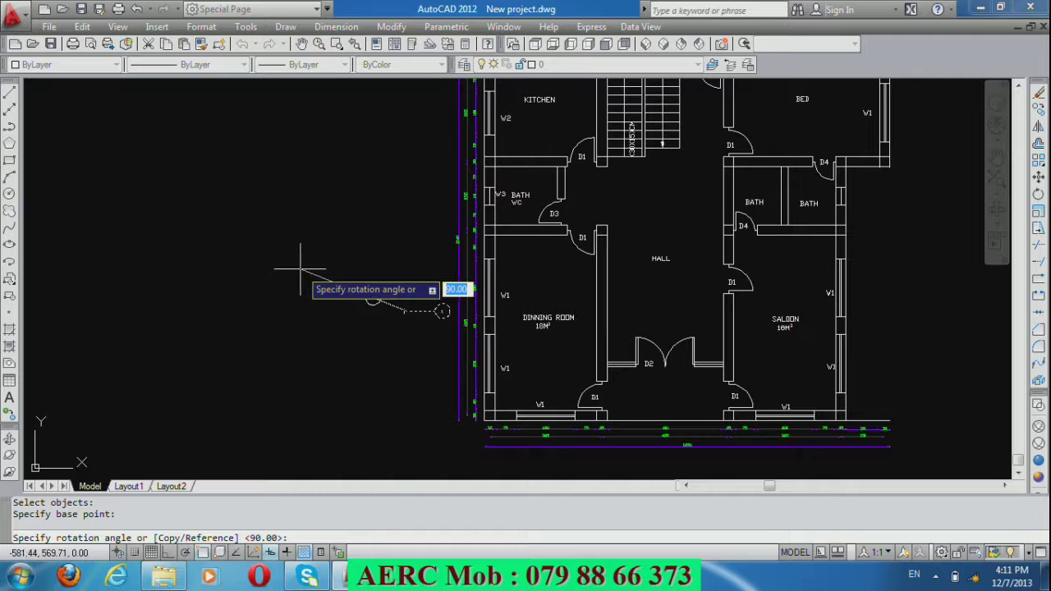
key(F8)
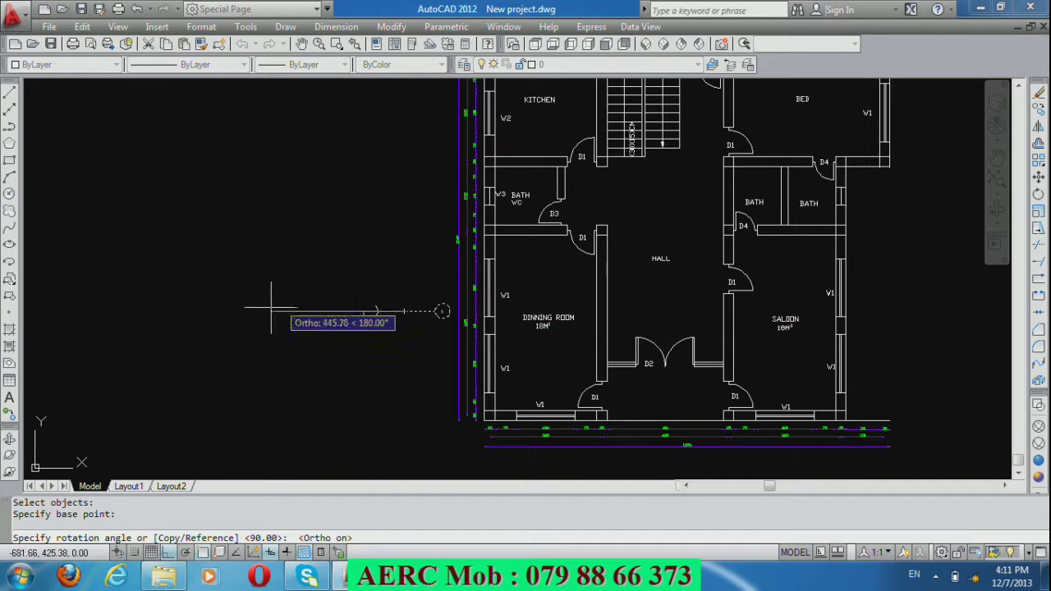
click(234, 319)
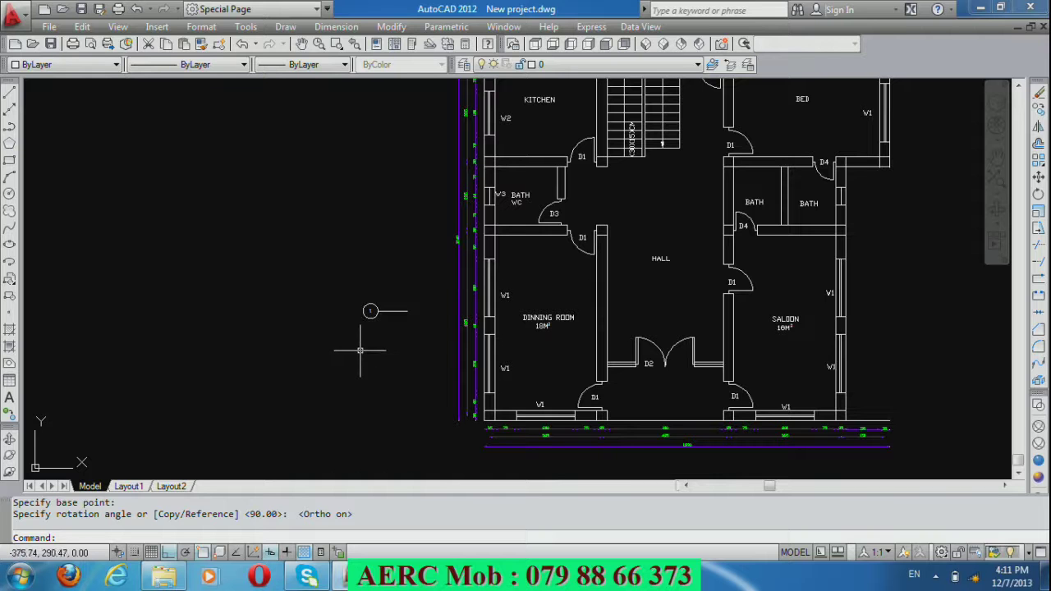
scroll(398, 312, up, 1)
scroll(397, 312, up, 1)
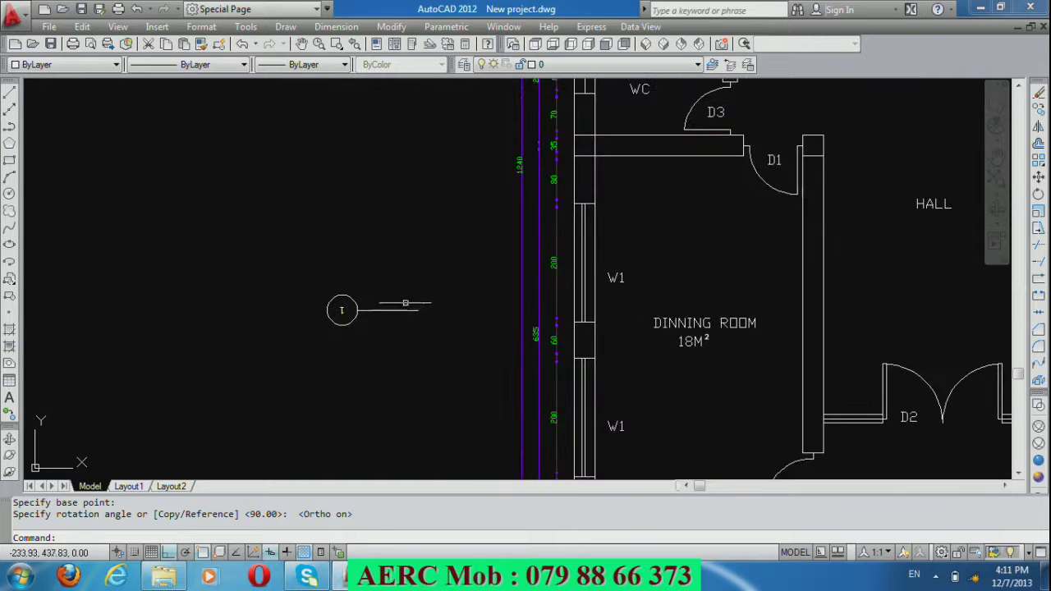
Copy the grid bubble from its leader end to axes along the plan's left edge.
text(o)
key(Return)
click(417, 311)
scroll(415, 312, up, 2)
key(Return)
click(413, 312)
scroll(395, 246, down, 3)
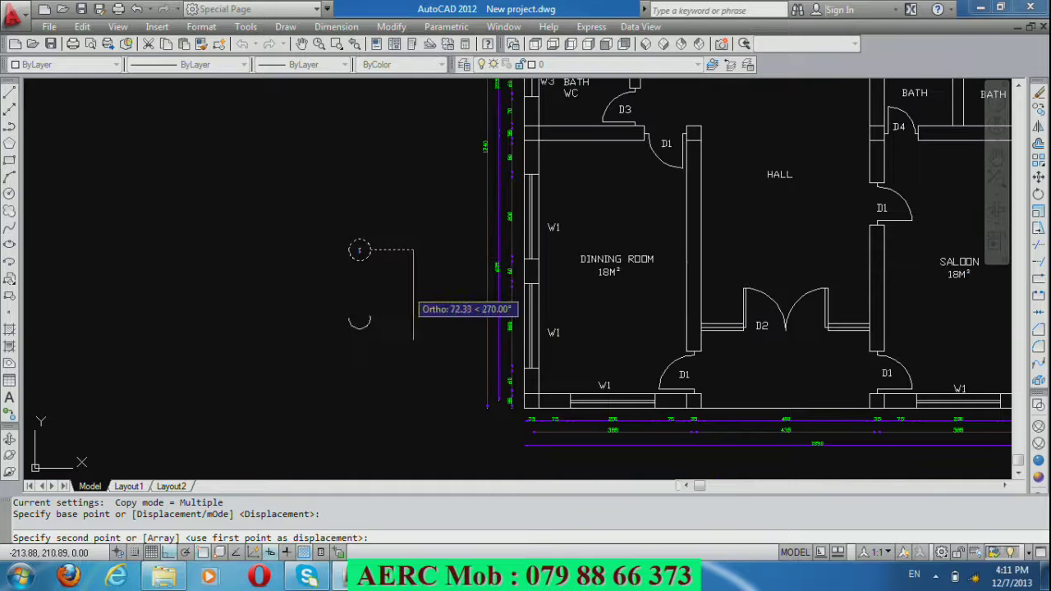
scroll(505, 443, up, 2)
scroll(500, 429, up, 2)
scroll(460, 411, up, 2)
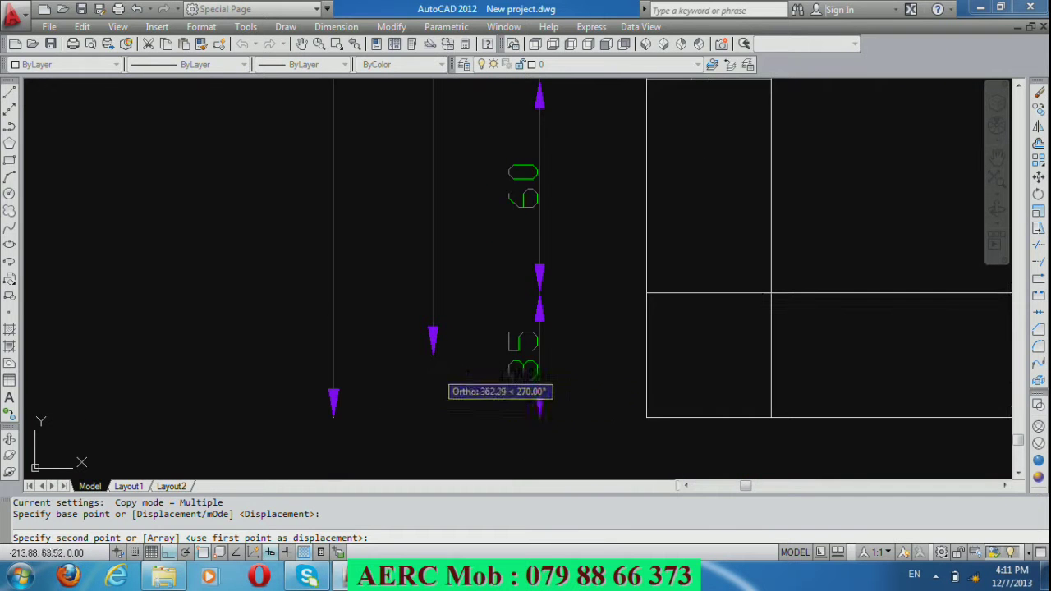
click(435, 370)
scroll(434, 375, down, 3)
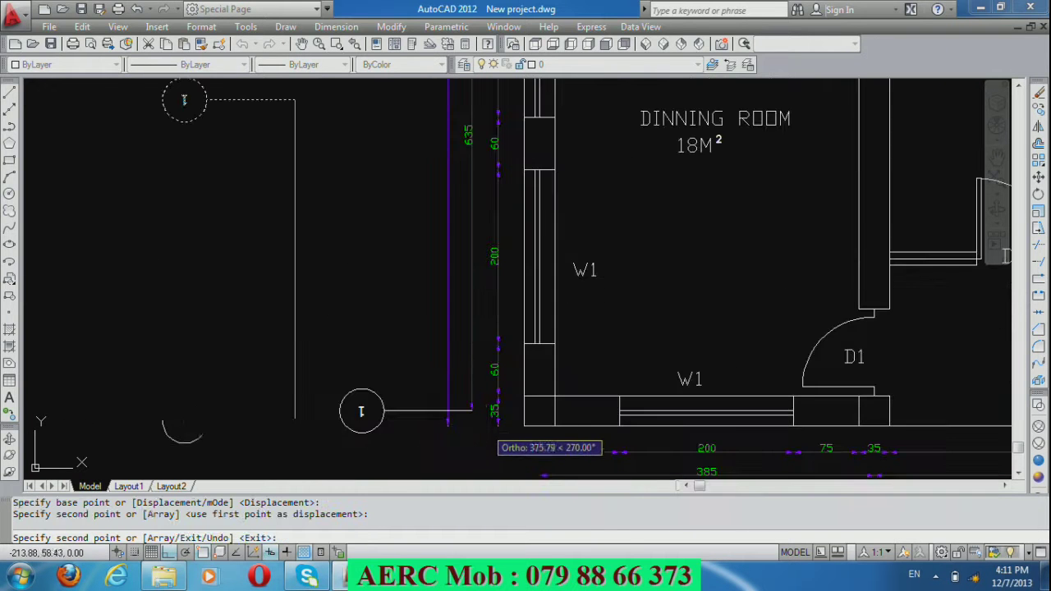
scroll(494, 415, down, 1)
scroll(491, 400, down, 3)
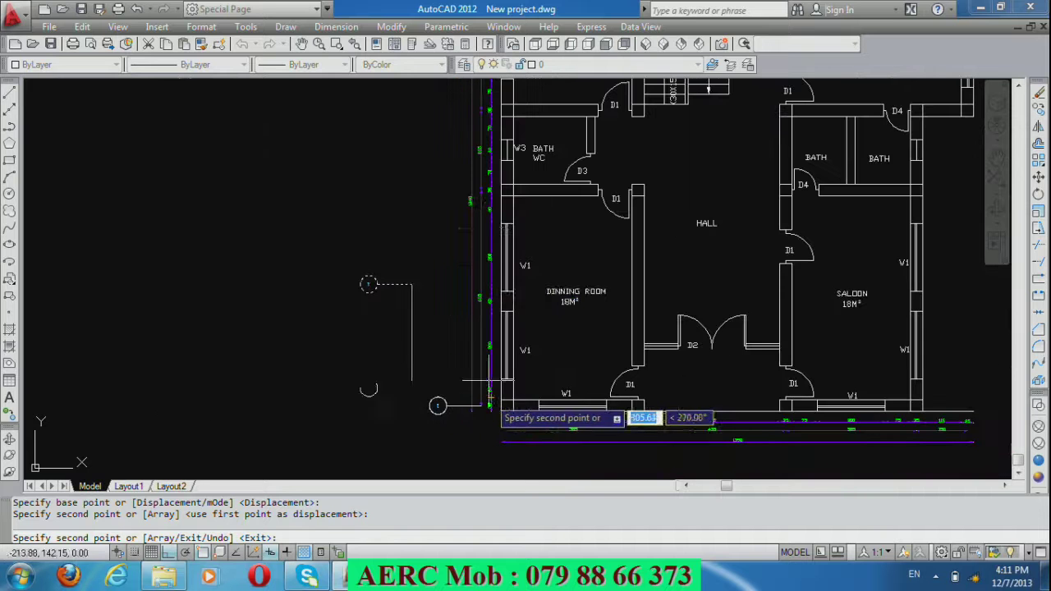
scroll(493, 218, up, 3)
scroll(497, 176, up, 2)
scroll(514, 169, up, 2)
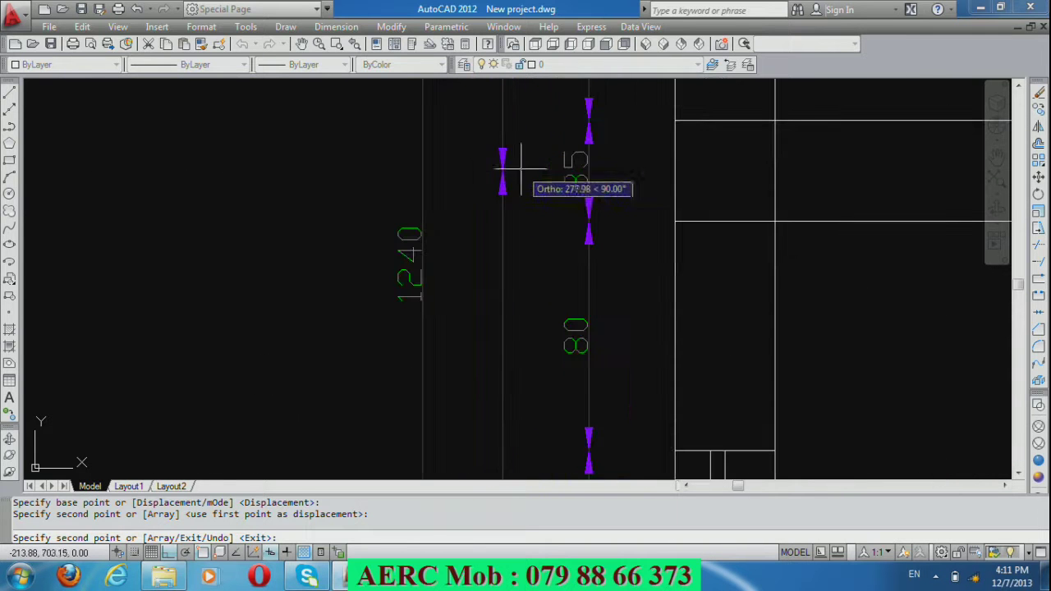
scroll(501, 362, down, 2)
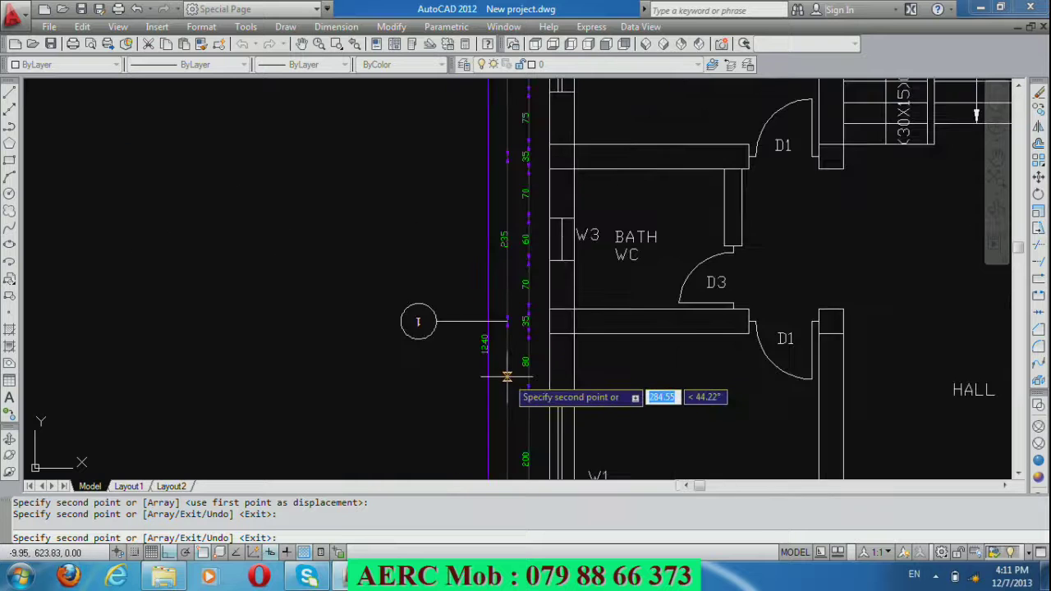
scroll(507, 377, down, 2)
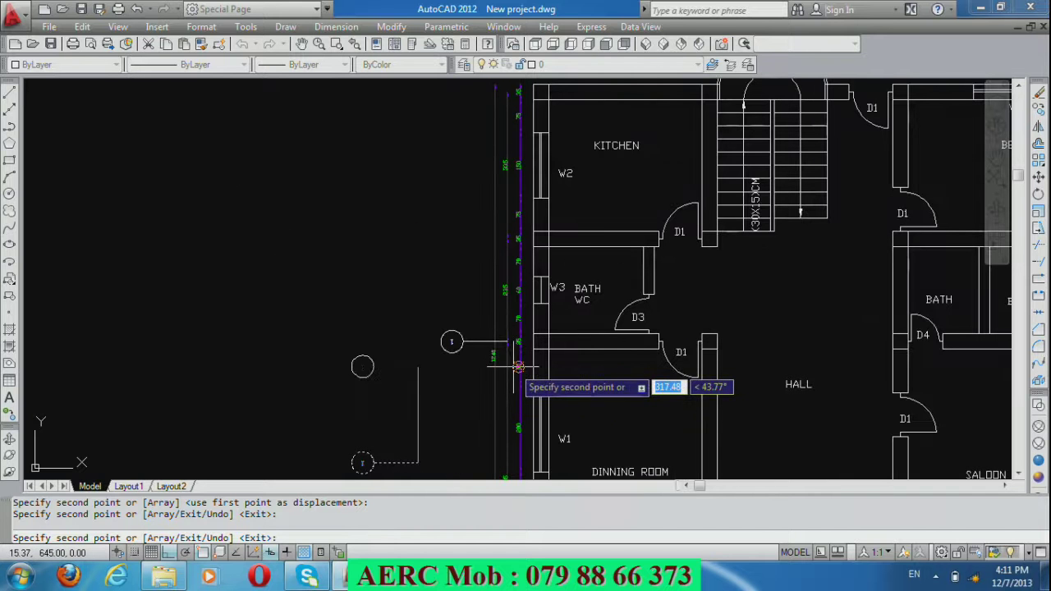
scroll(535, 229, up, 3)
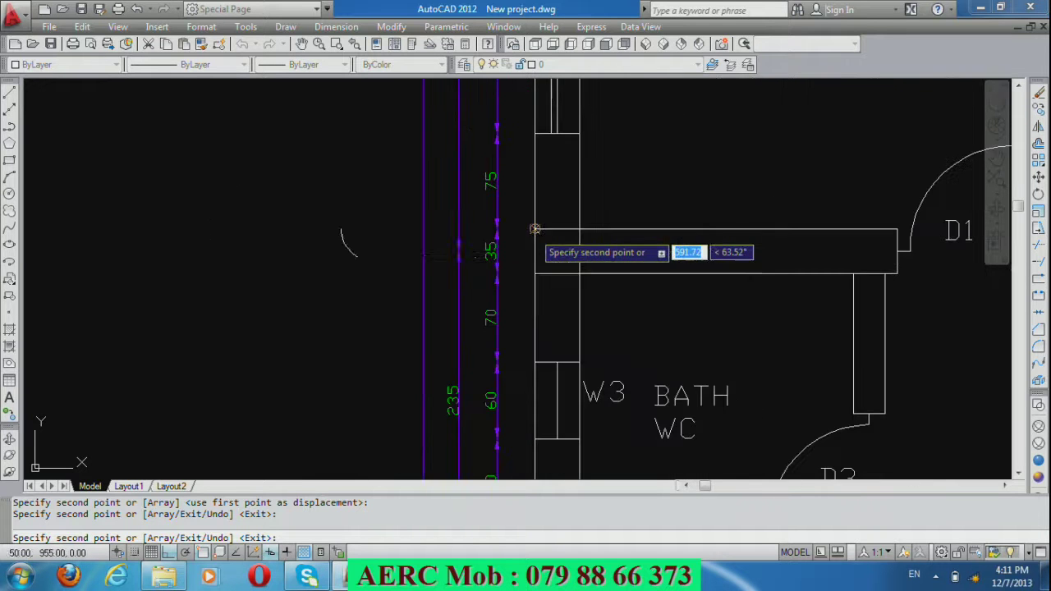
scroll(457, 267, up, 2)
scroll(443, 267, up, 2)
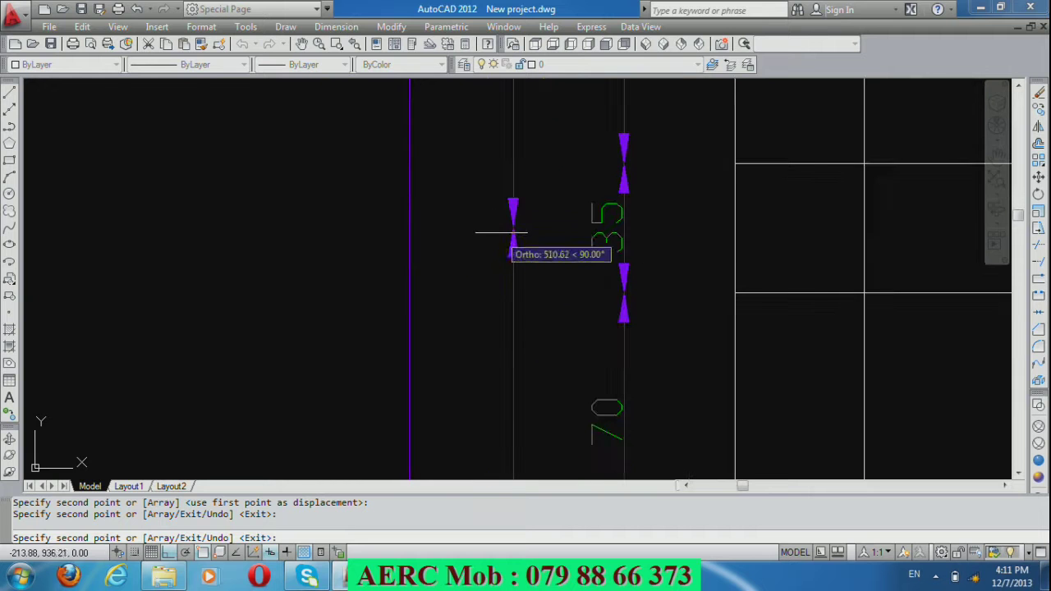
scroll(521, 376, down, 3)
scroll(521, 384, down, 2)
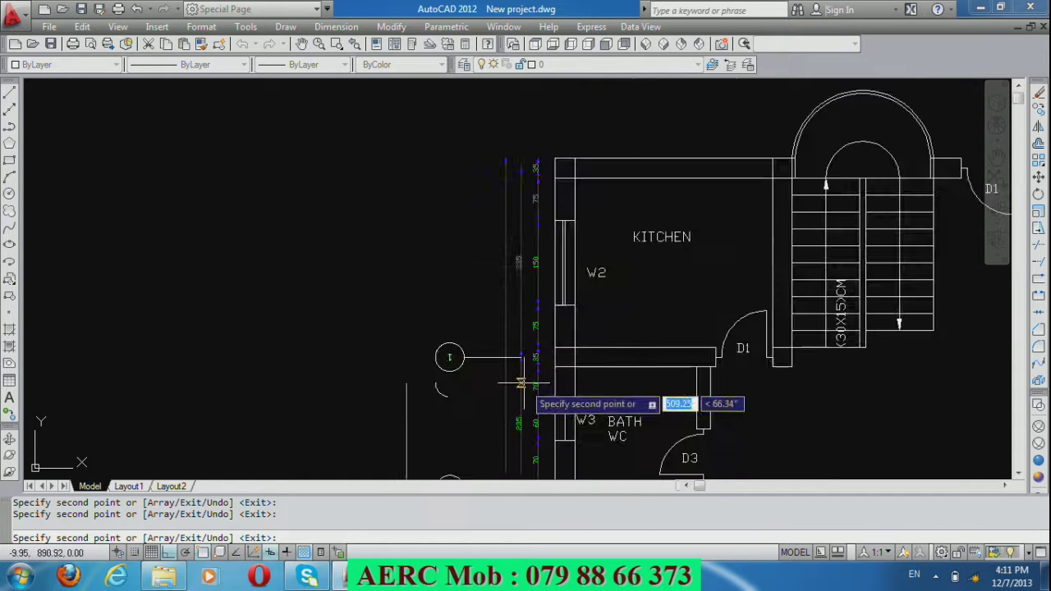
scroll(562, 169, up, 3)
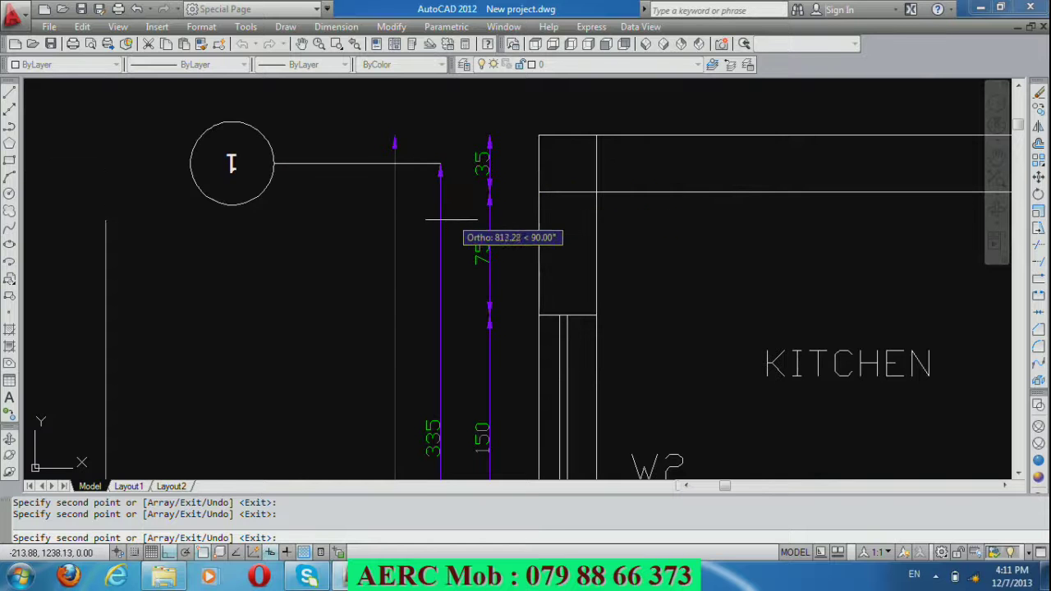
key(Return)
scroll(501, 159, down, 3)
scroll(500, 156, down, 2)
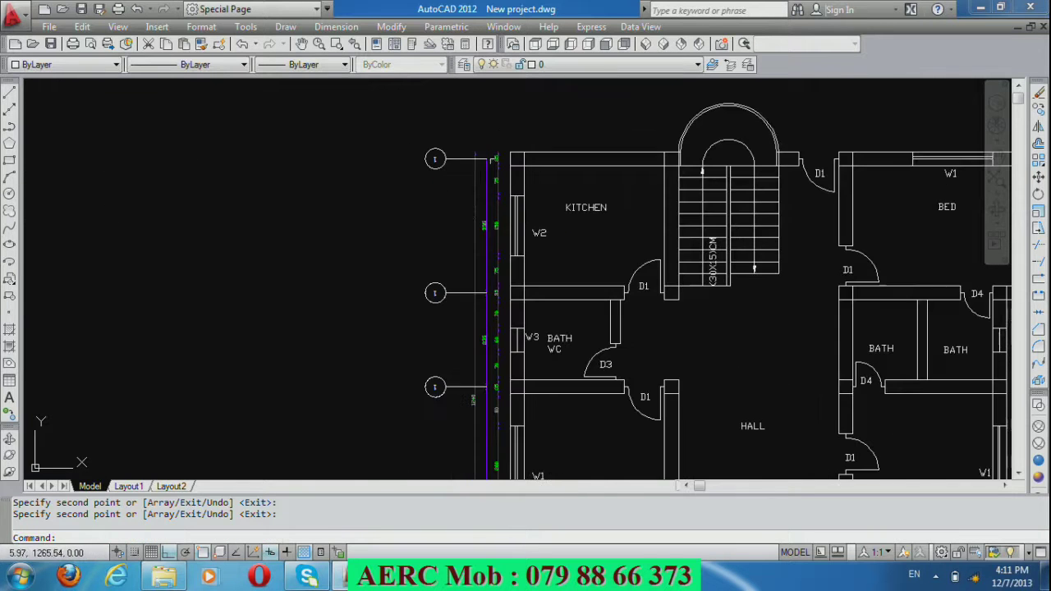
scroll(462, 217, up, 3)
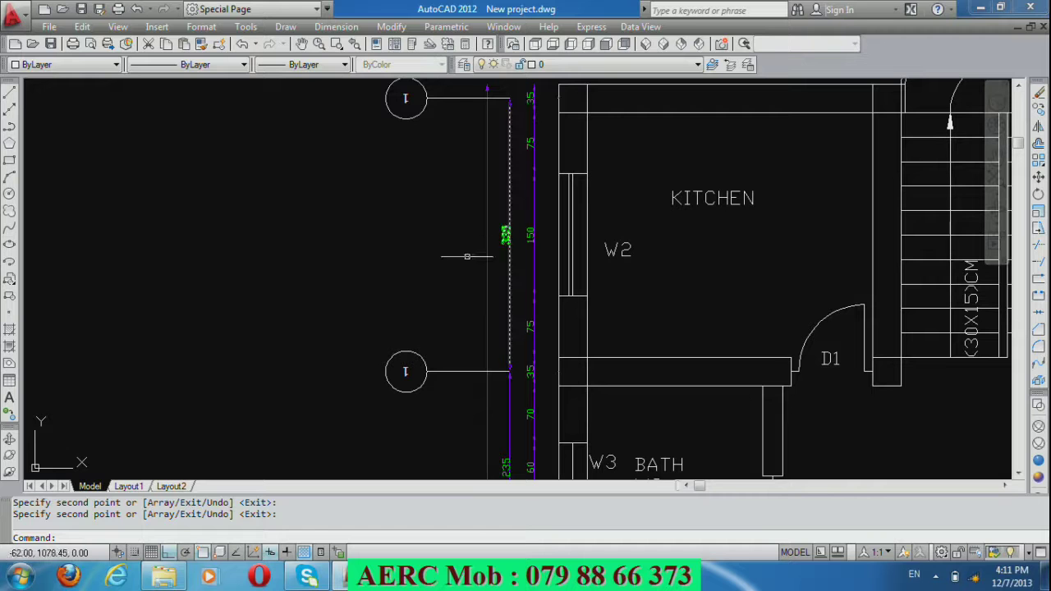
Draw a trial 335 linear dimension between the top and lower bubble leaders.
click(336, 27)
click(343, 68)
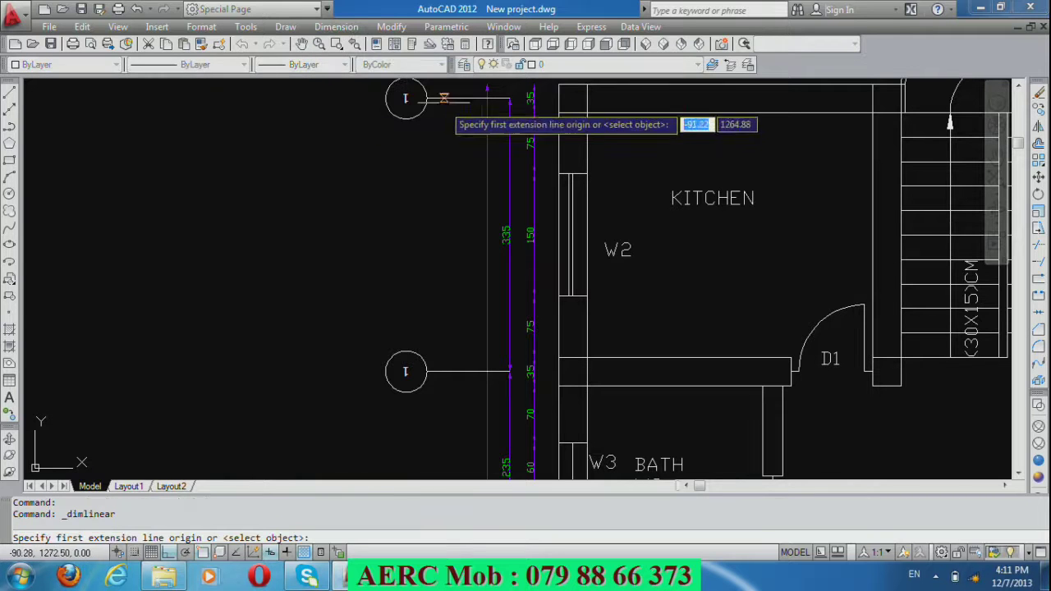
click(451, 98)
click(450, 372)
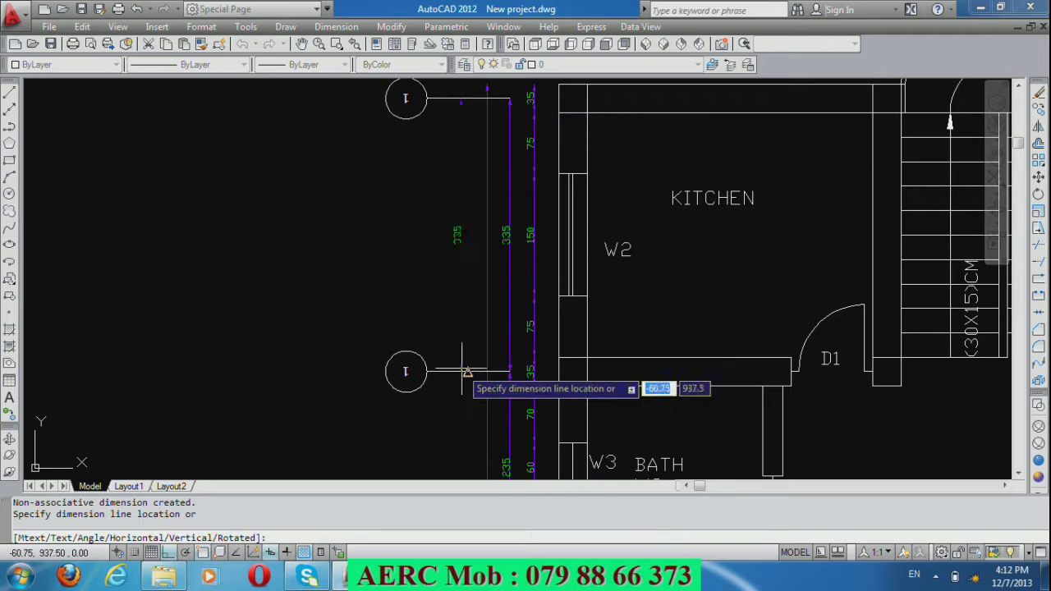
click(469, 369)
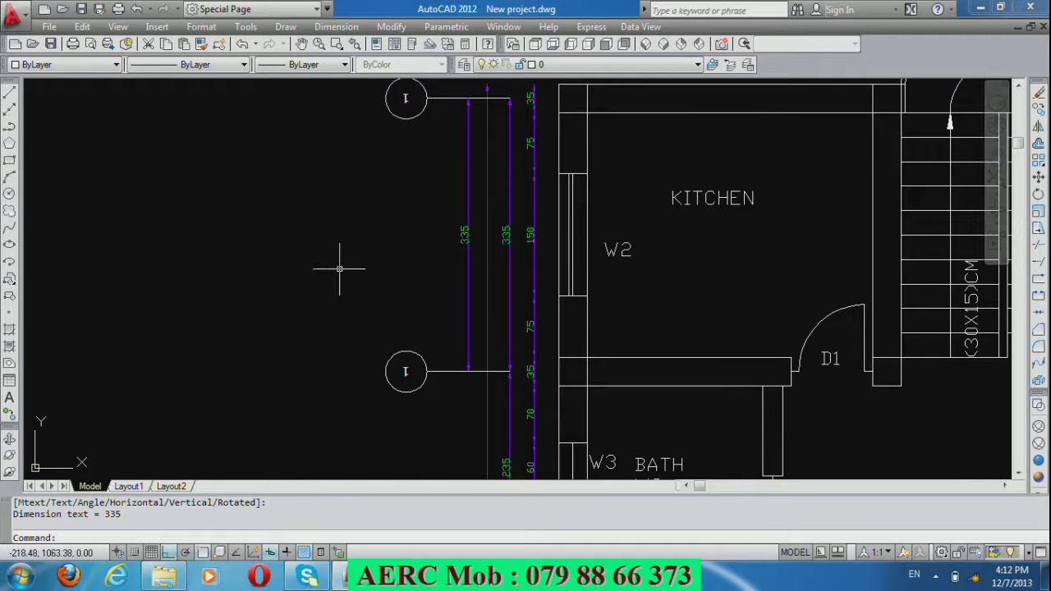
Erase the trial 335 dimension.
click(466, 236)
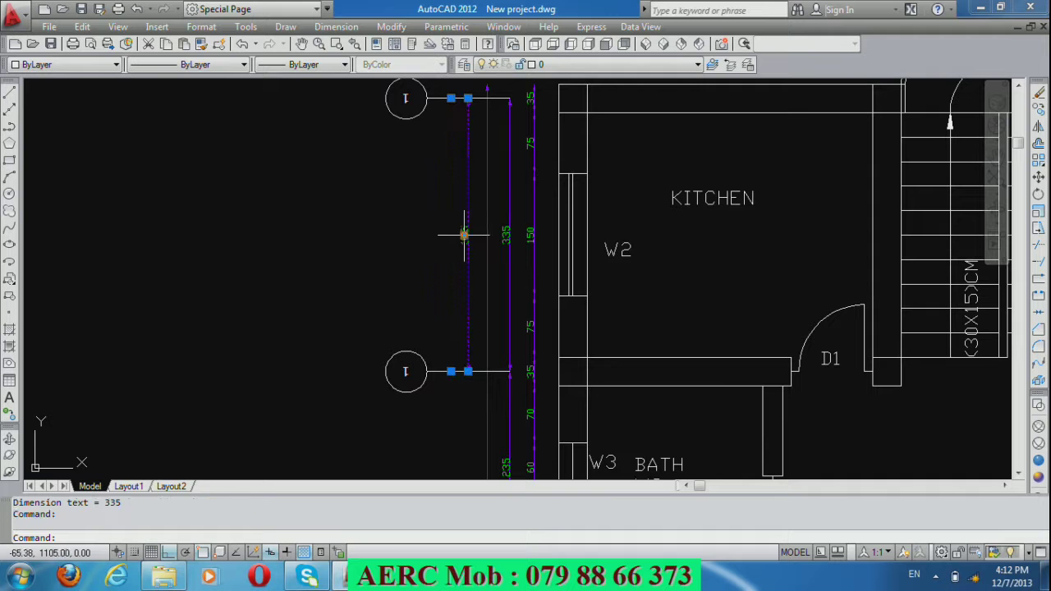
key(Delete)
scroll(409, 238, down, 3)
Rotate a grid bubble so it points downward below the front wall.
scroll(408, 223, down, 1)
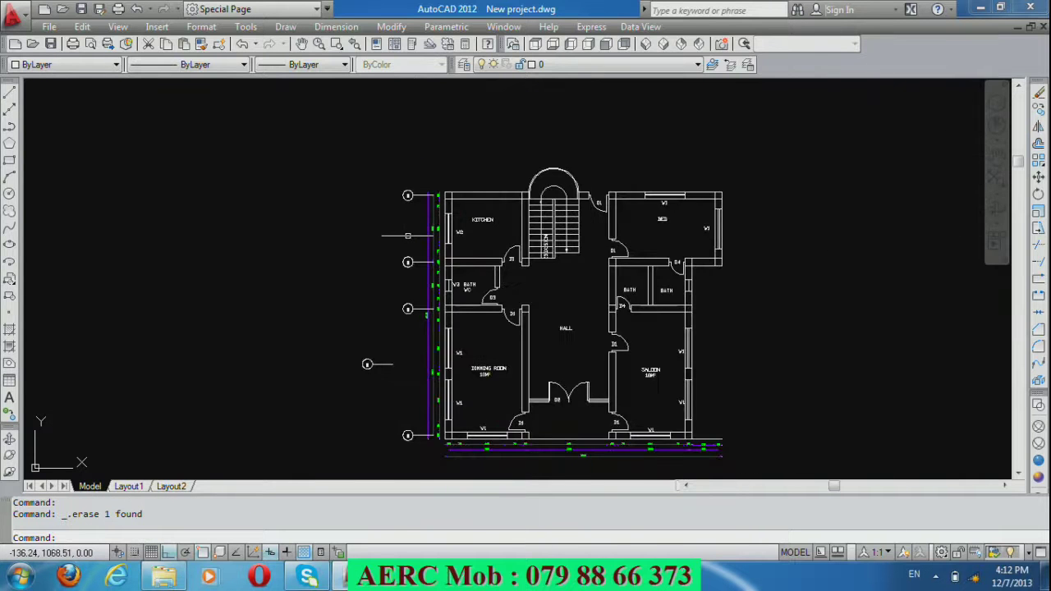
scroll(407, 235, down, 2)
scroll(413, 386, up, 3)
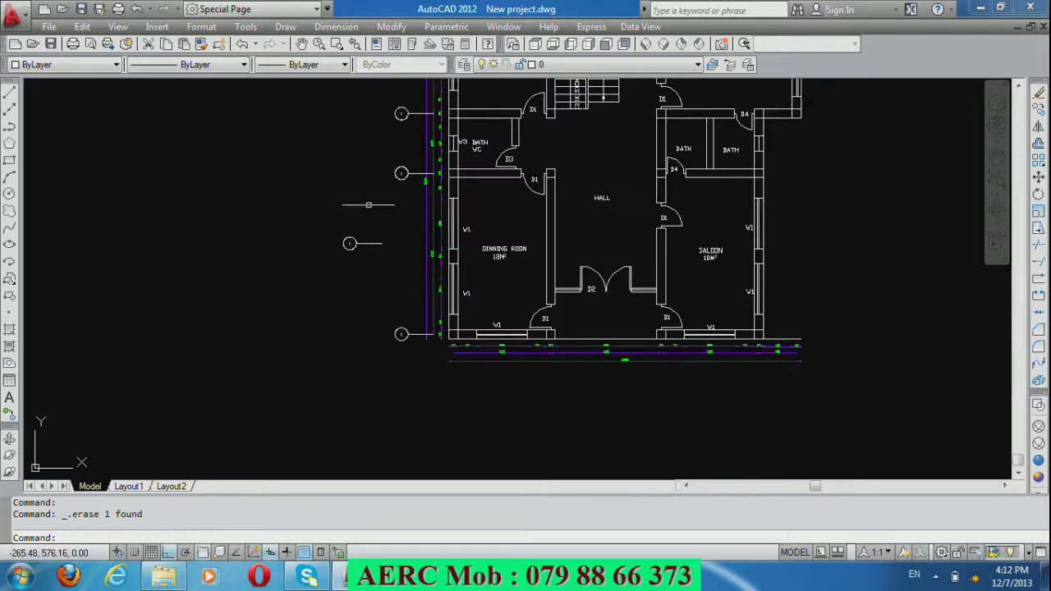
scroll(369, 211, up, 2)
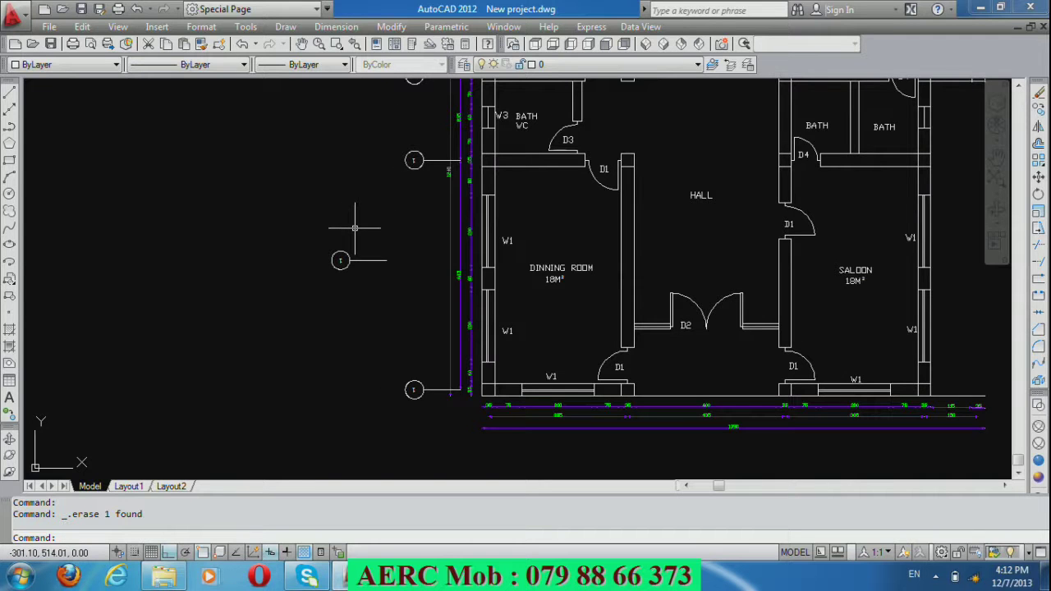
text(ro)
key(Return)
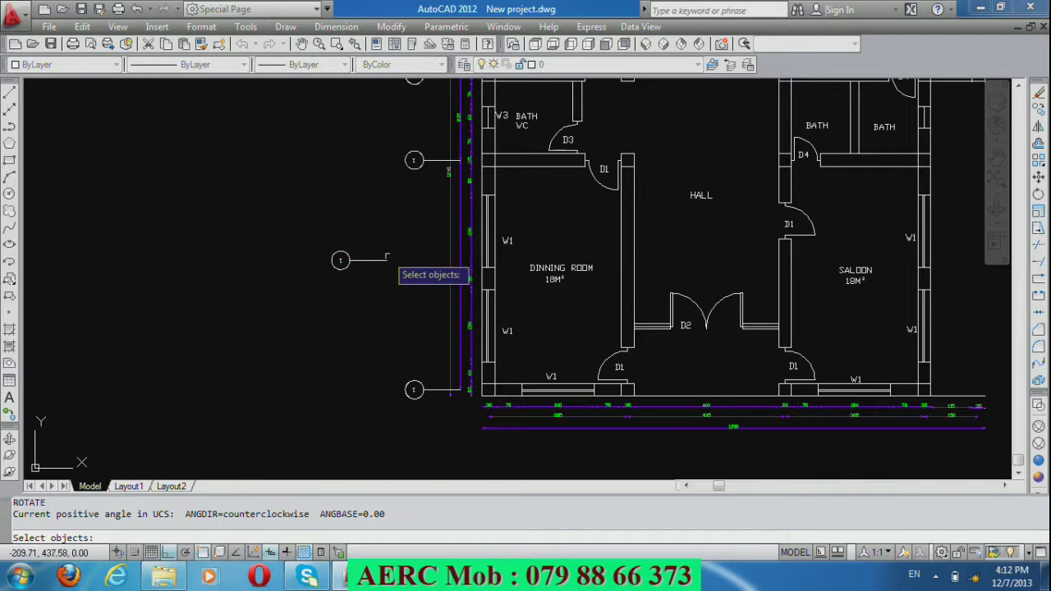
click(340, 260)
key(Return)
click(385, 259)
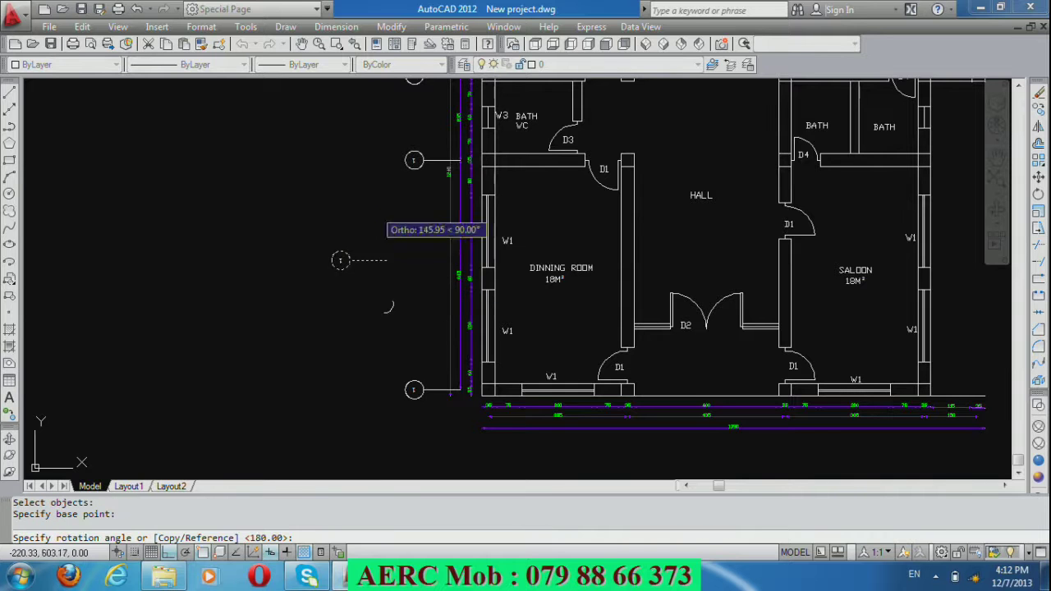
click(360, 156)
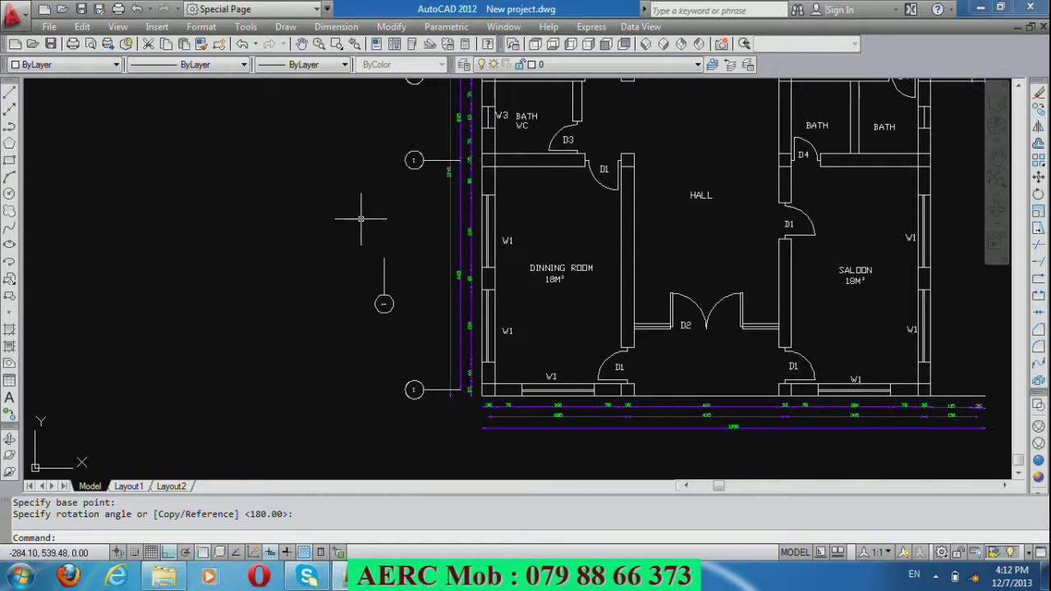
Copy the downward bubble to each bottom dimension point, ending at the 150 dimension.
text(Co)
key(Return)
scroll(380, 255, up, 3)
scroll(411, 287, up, 3)
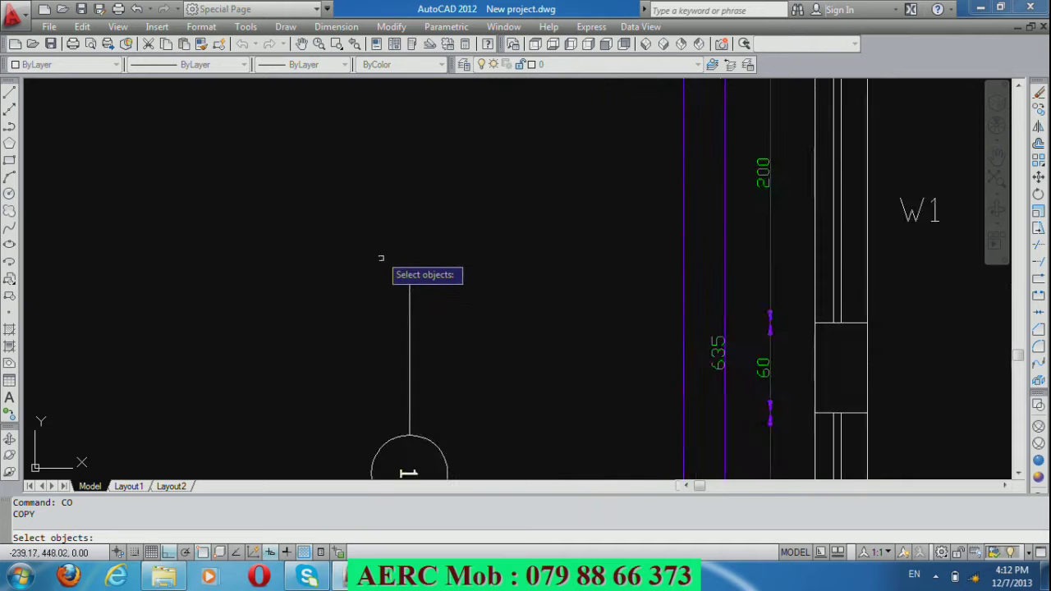
click(409, 285)
key(Return)
click(408, 283)
scroll(387, 230, down, 5)
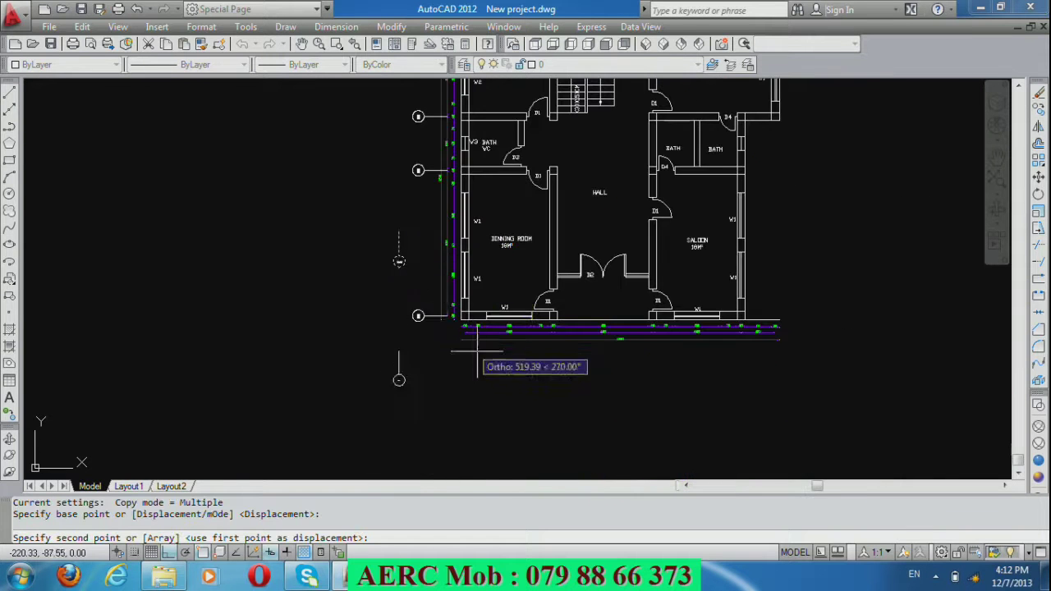
scroll(477, 351, up, 2)
scroll(443, 329, up, 2)
scroll(422, 296, up, 2)
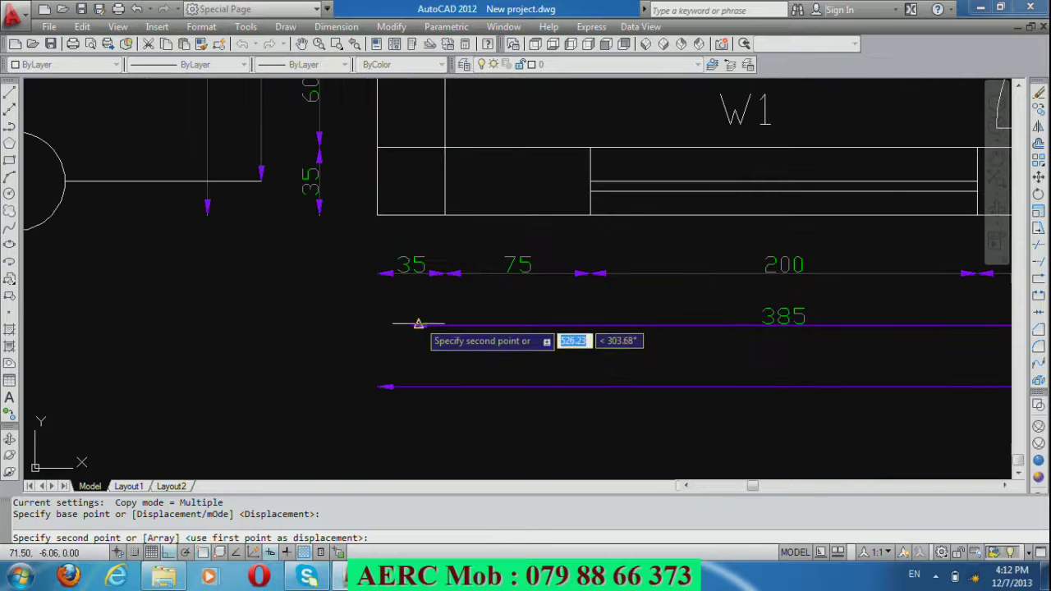
click(411, 324)
scroll(328, 328, down, 3)
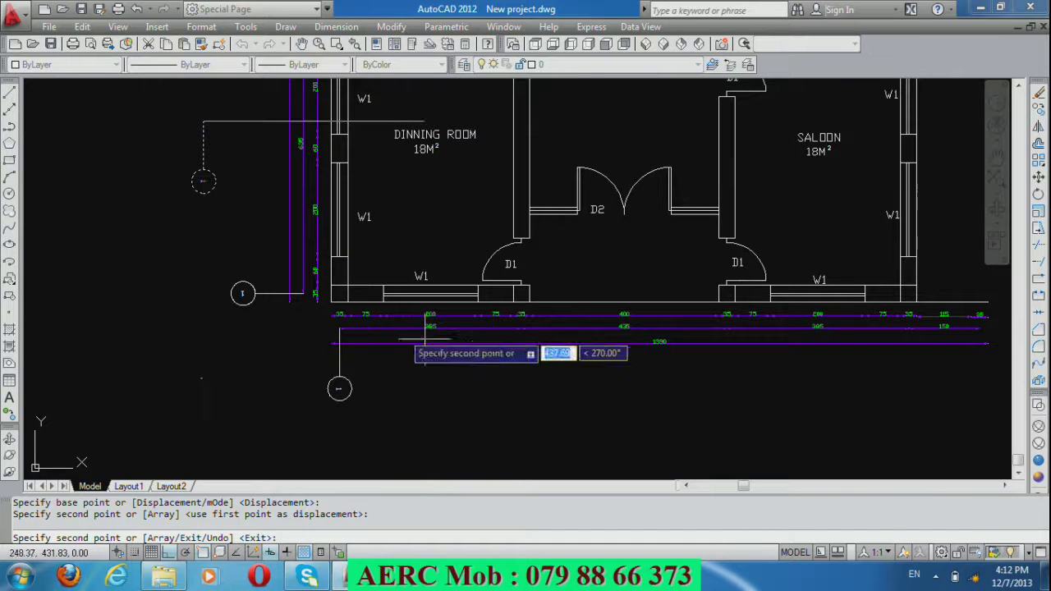
scroll(510, 345, up, 2)
scroll(519, 338, up, 2)
scroll(529, 329, up, 2)
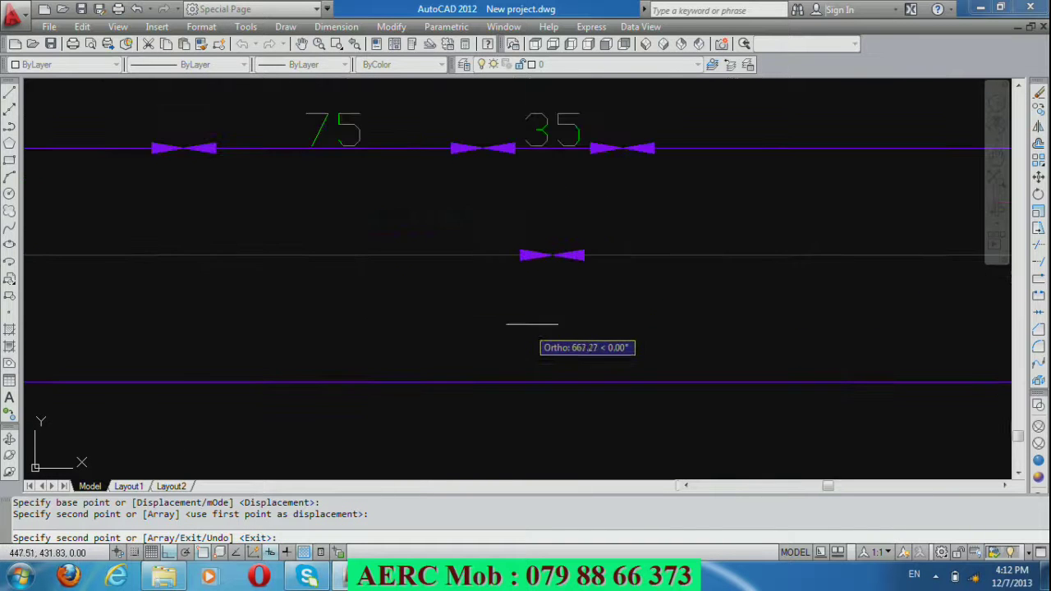
click(552, 254)
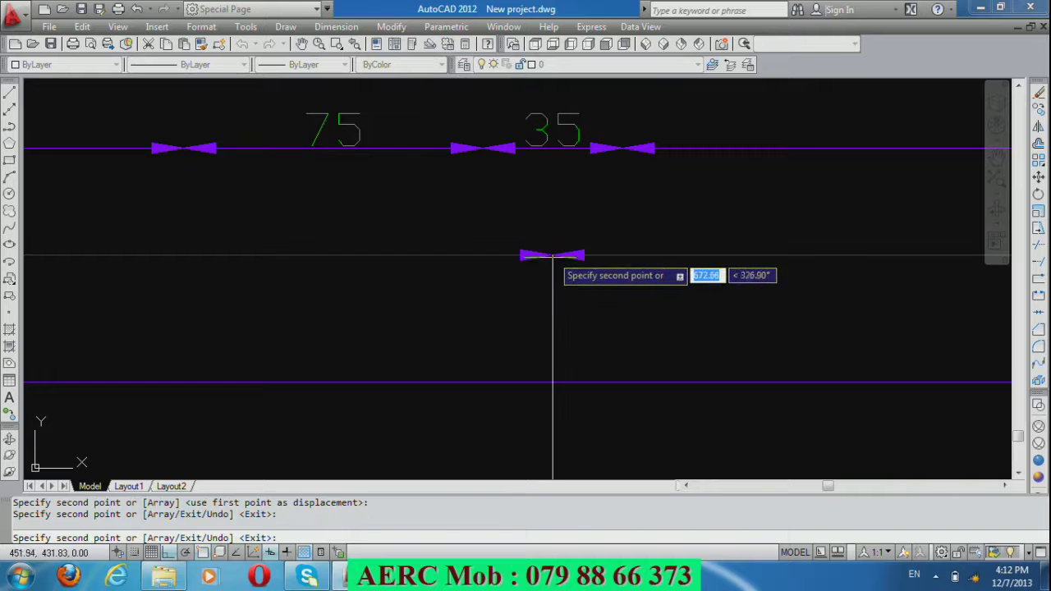
scroll(553, 254, down, 3)
scroll(415, 296, down, 2)
scroll(444, 296, down, 2)
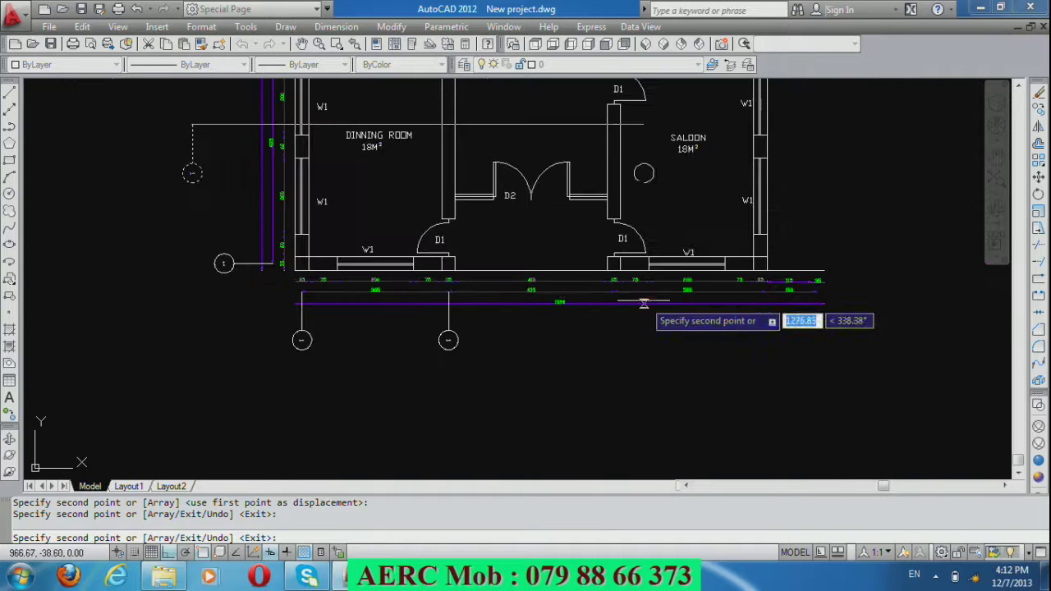
scroll(644, 304, up, 2)
scroll(616, 300, up, 2)
scroll(616, 275, up, 2)
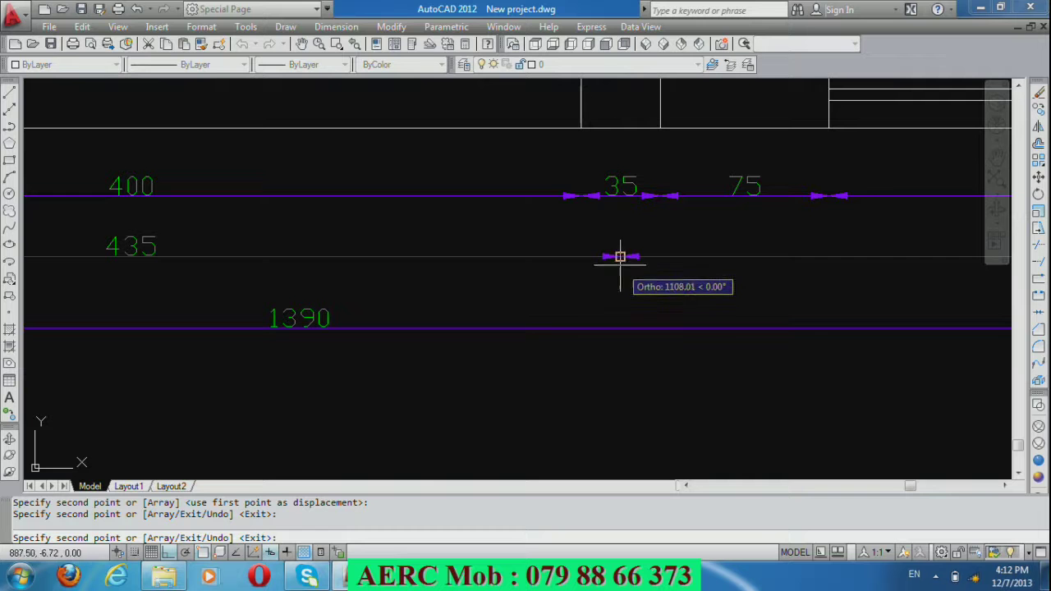
click(618, 255)
scroll(422, 257, down, 3)
scroll(421, 262, down, 2)
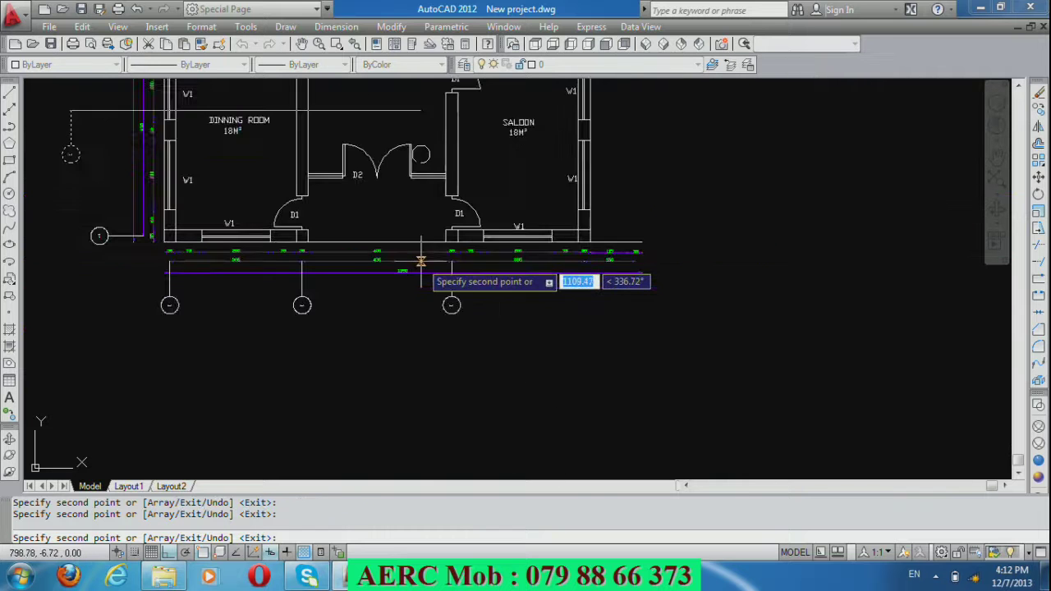
scroll(579, 254, up, 2)
scroll(583, 263, up, 2)
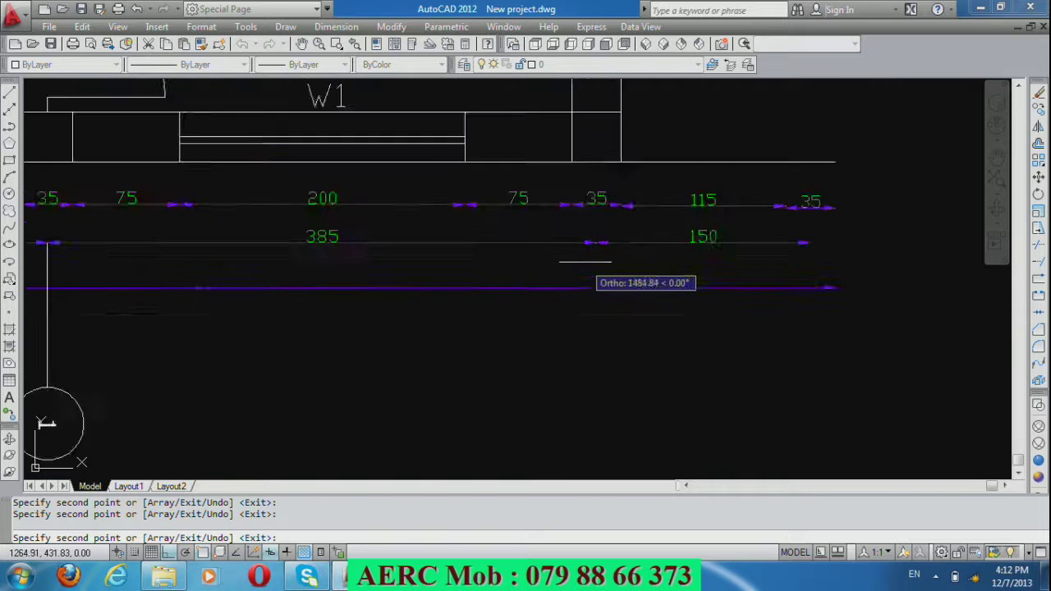
scroll(608, 264, up, 2)
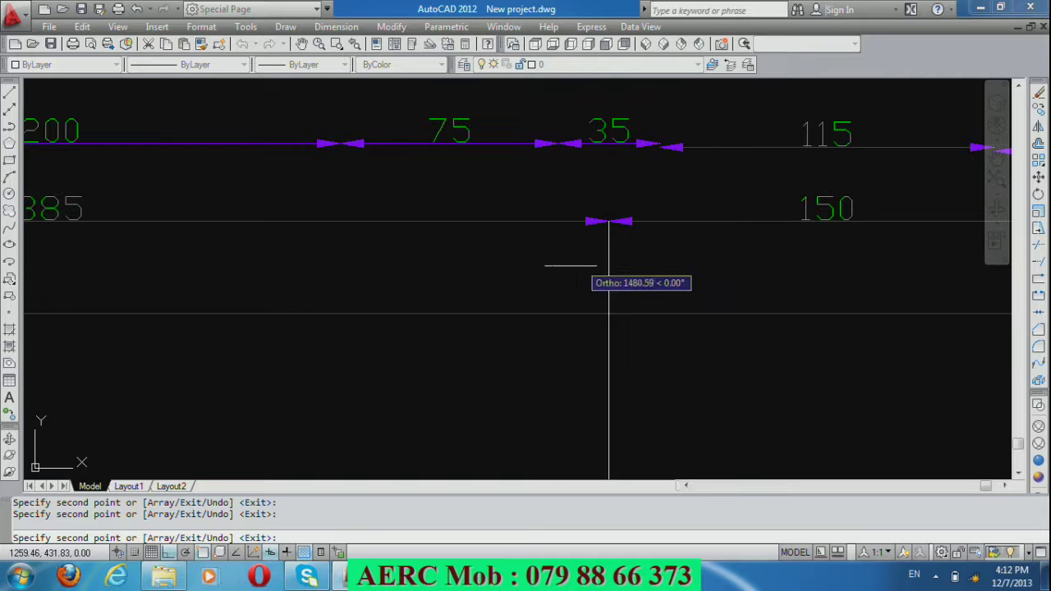
scroll(608, 265, down, 3)
scroll(749, 251, up, 2)
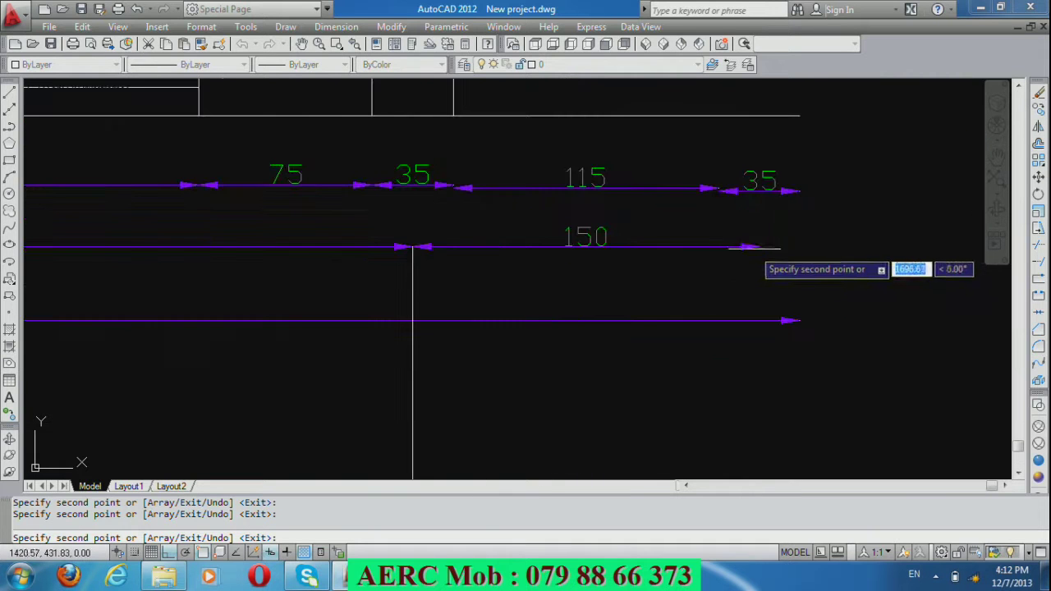
click(759, 247)
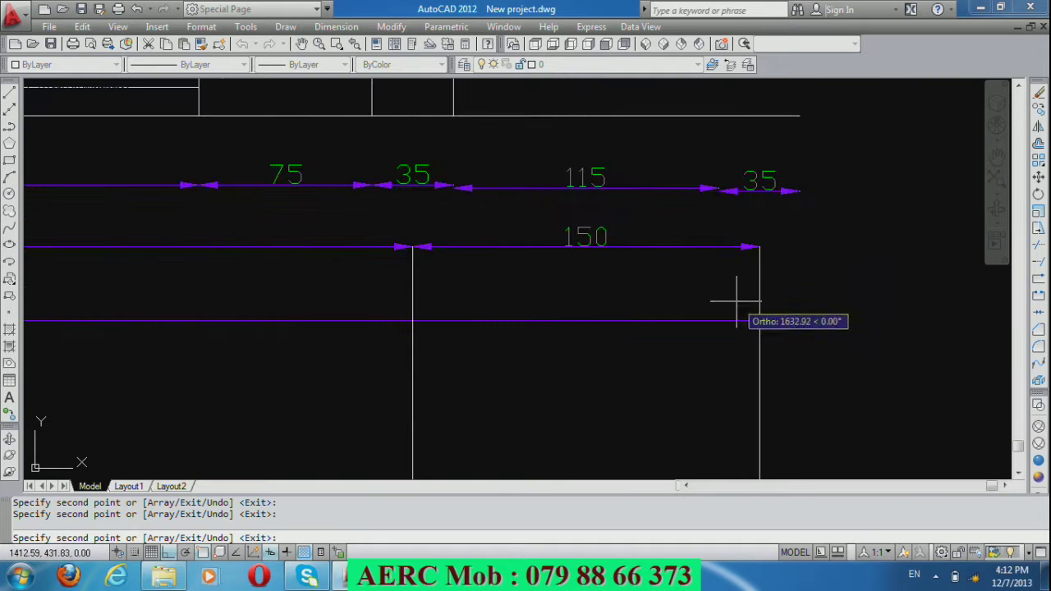
key(Return)
scroll(736, 301, down, 3)
scroll(727, 283, down, 2)
scroll(615, 413, down, 2)
scroll(616, 405, down, 2)
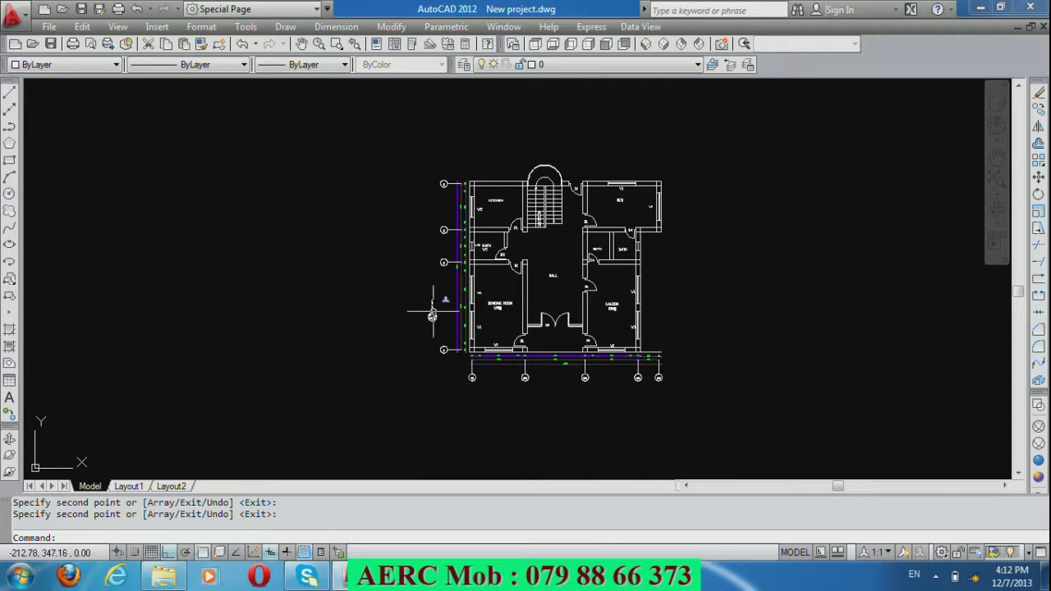
scroll(432, 315, up, 3)
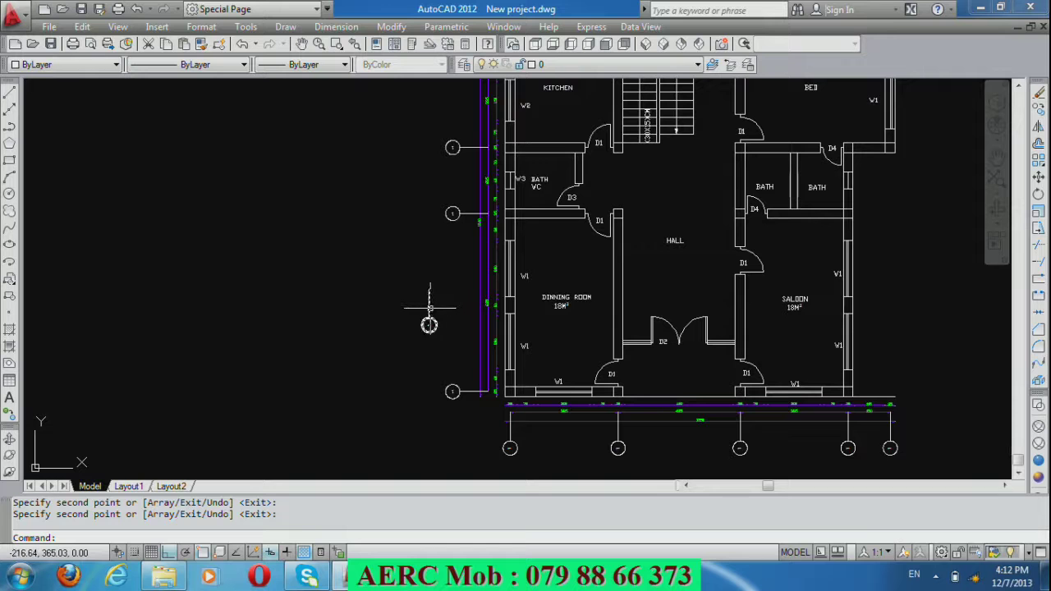
Erase the leftover grid bubble standing beside the plan's left side.
click(430, 308)
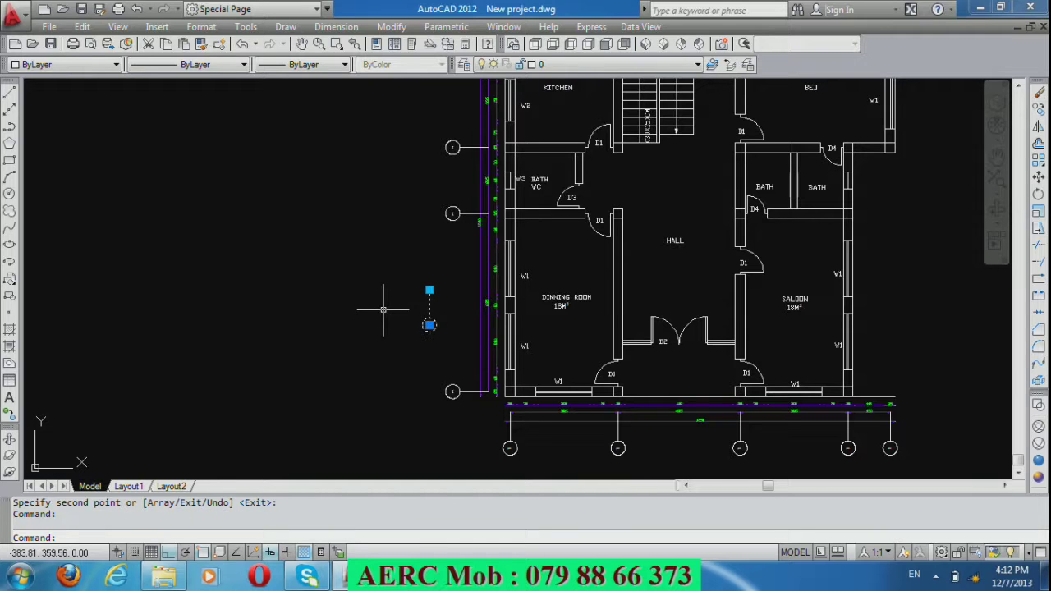
key(Delete)
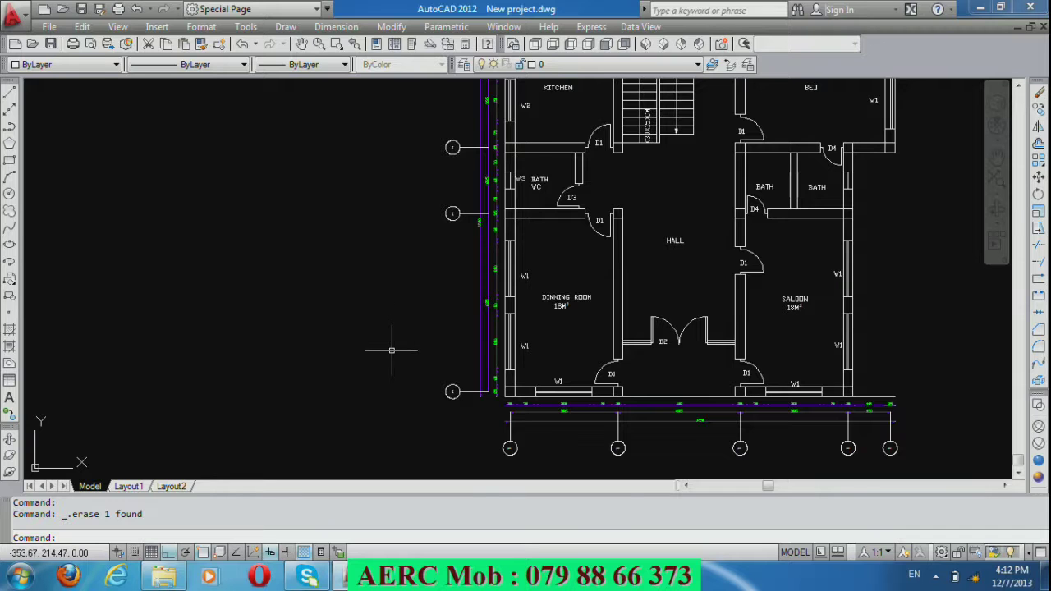
scroll(392, 350, down, 2)
scroll(392, 350, down, 2)
scroll(392, 350, up, 2)
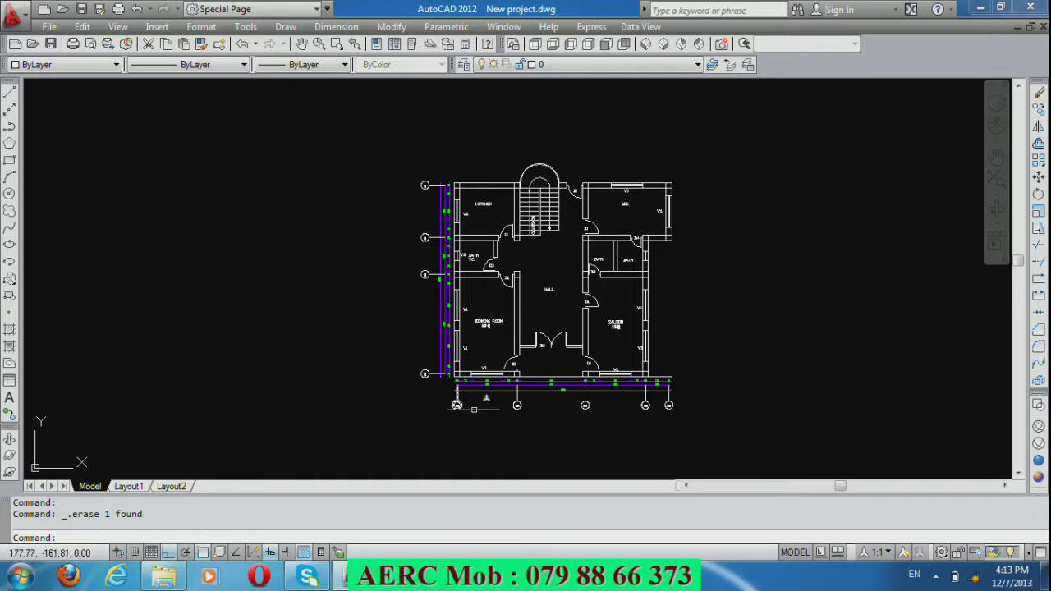
scroll(512, 423, up, 2)
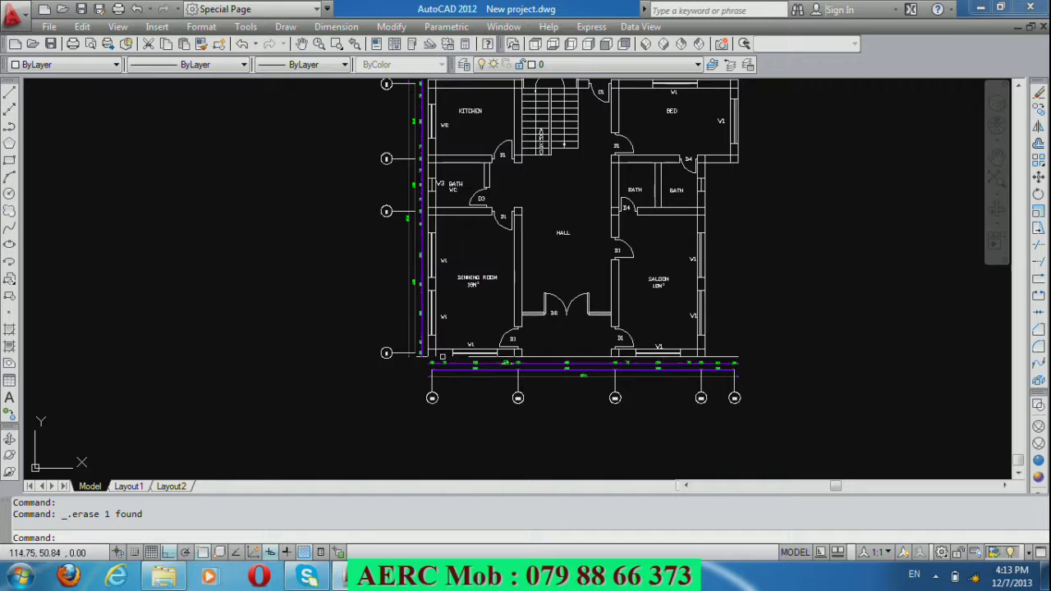
scroll(498, 436, up, 3)
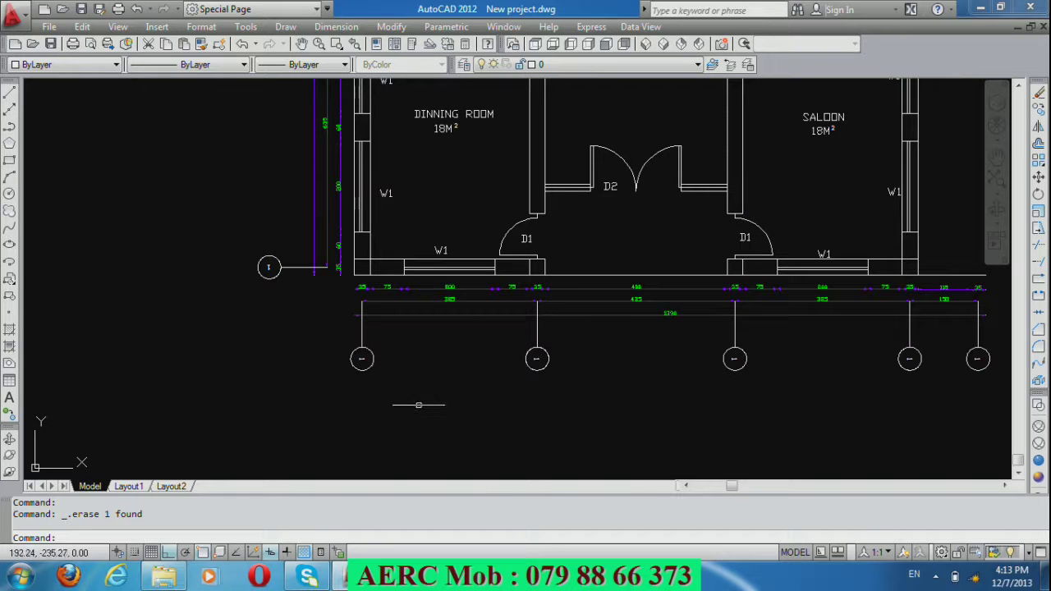
double_click(363, 359)
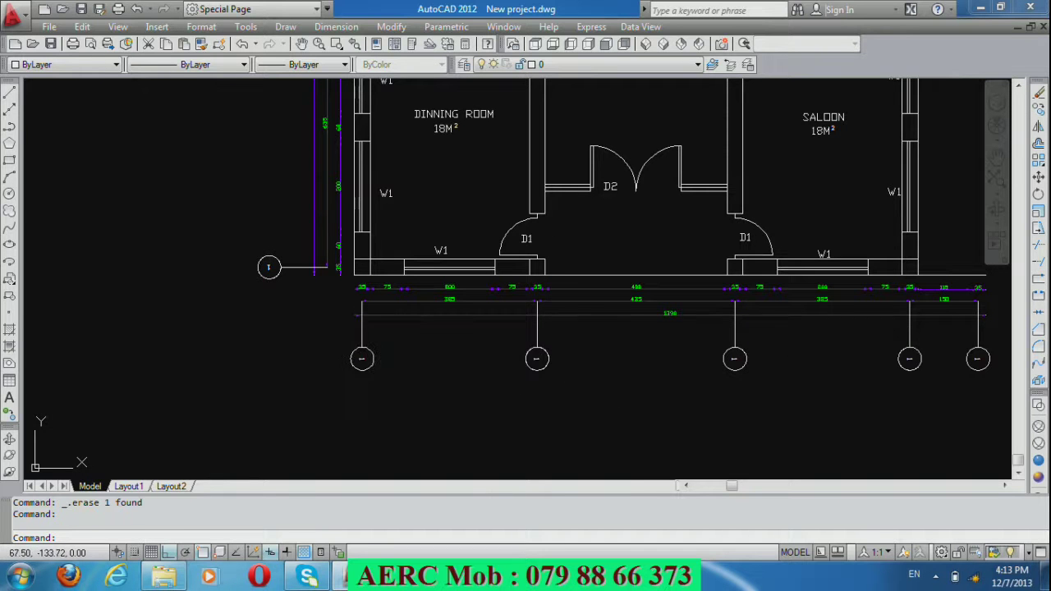
Make bubble 1's text upright and number the next two bubbles 2 and 3 with 0° rotation.
click(383, 165)
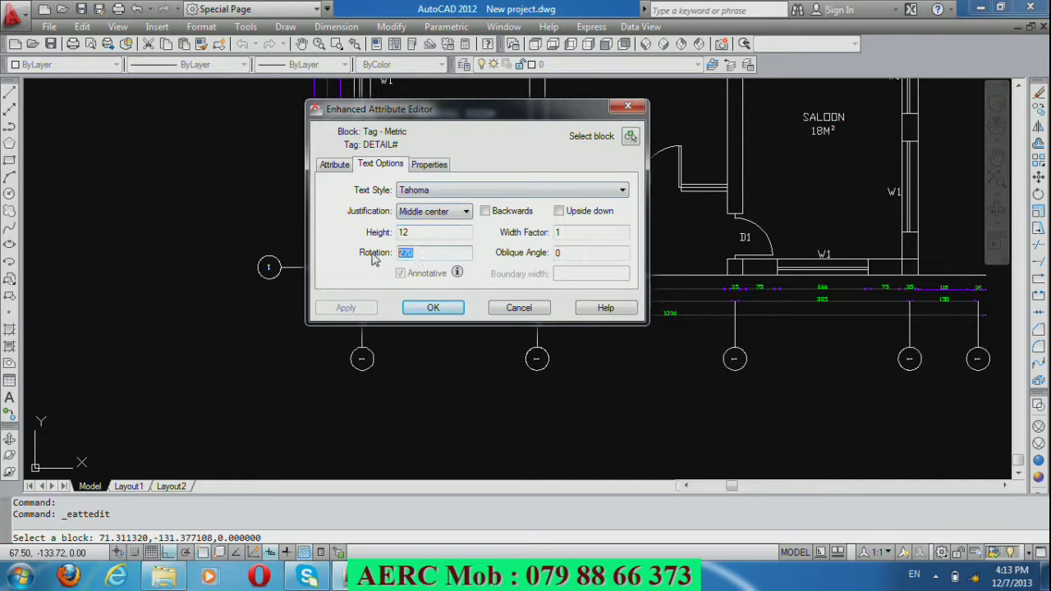
text(0)
click(447, 317)
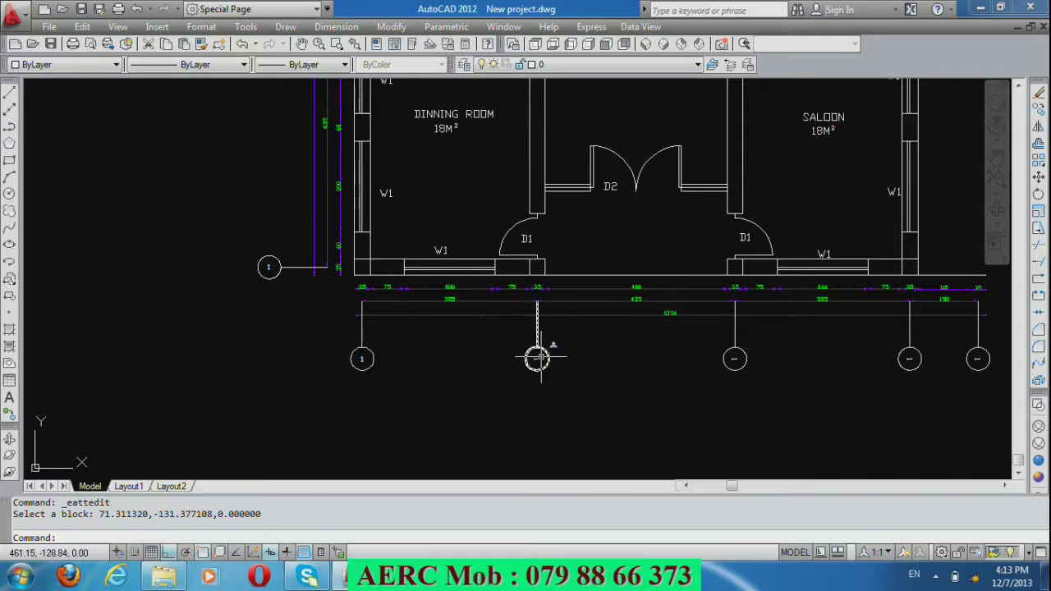
double_click(538, 358)
text(2)
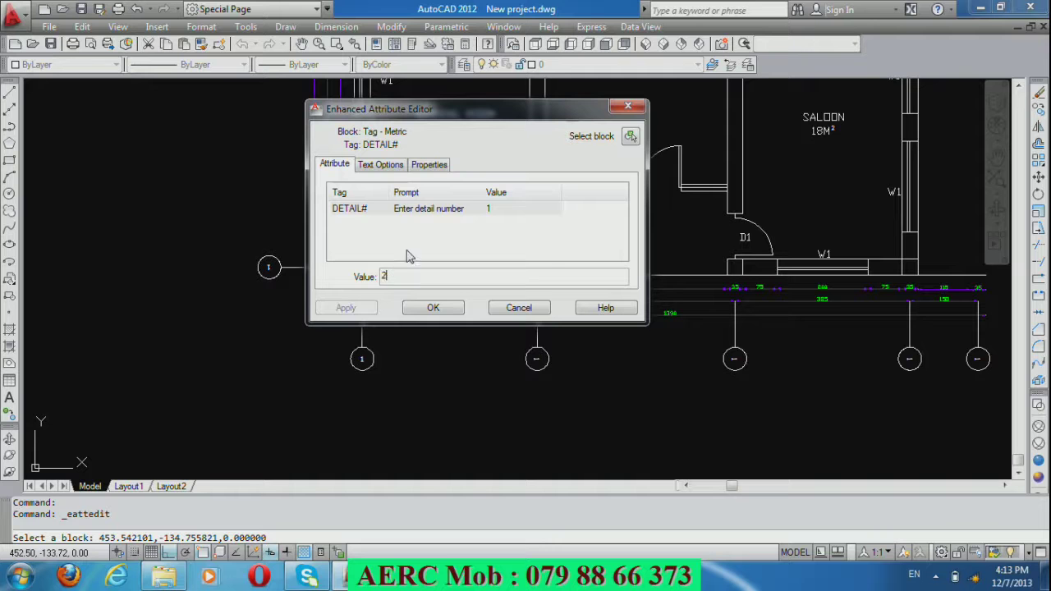
click(381, 164)
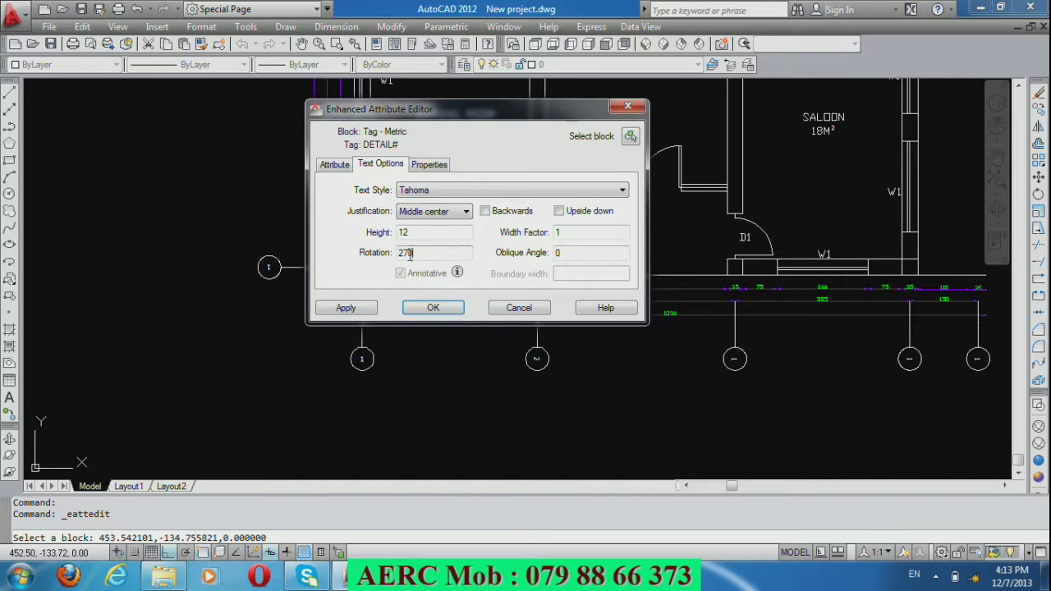
click(433, 309)
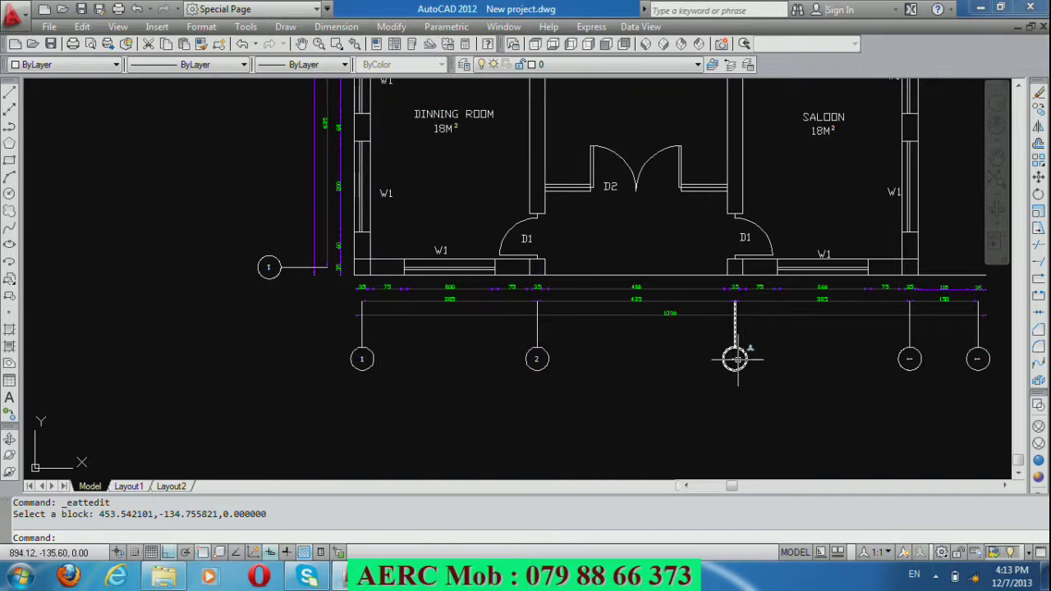
double_click(735, 359)
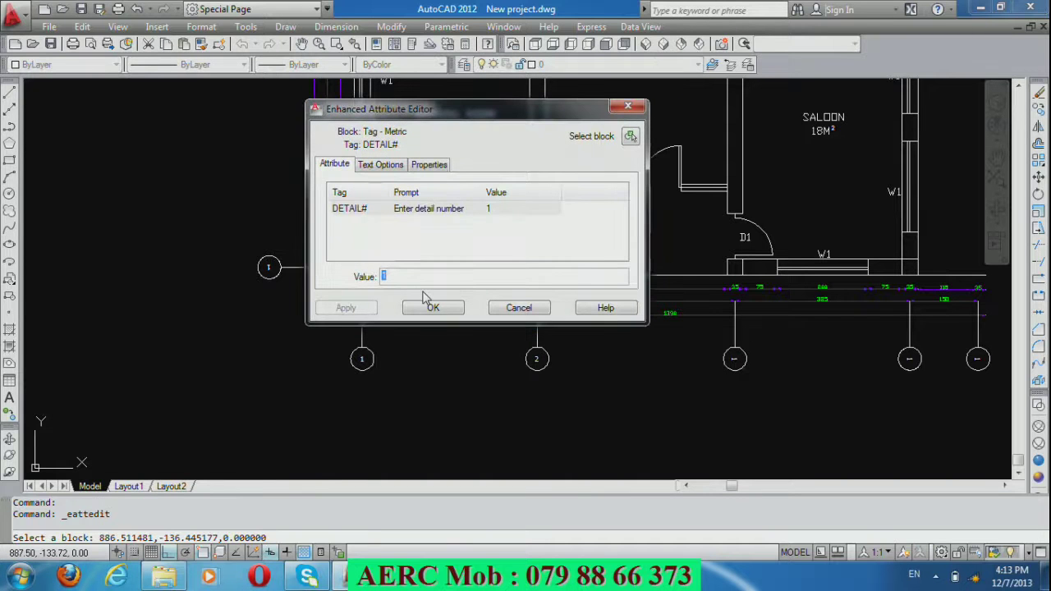
click(381, 165)
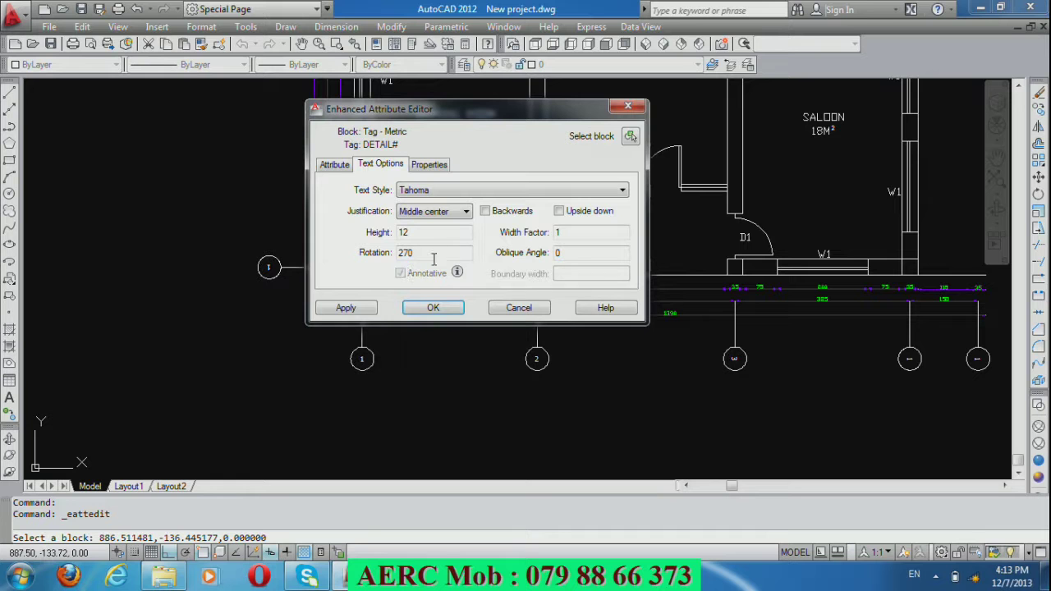
text(0)
click(434, 307)
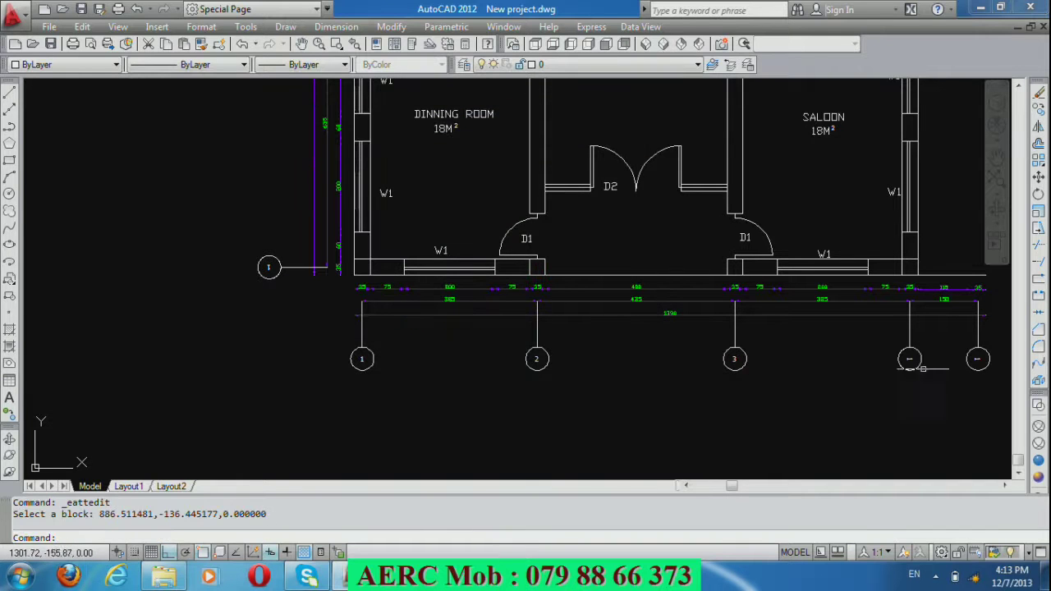
Number the last two bottom bubbles 4 and 5 with 0° text rotation.
double_click(909, 359)
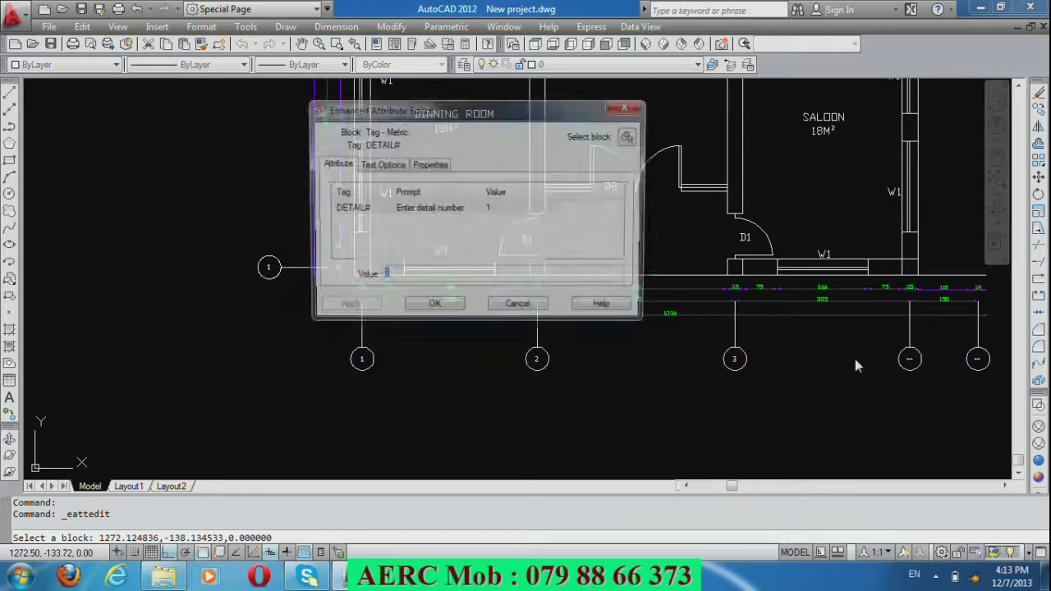
text(4)
click(367, 166)
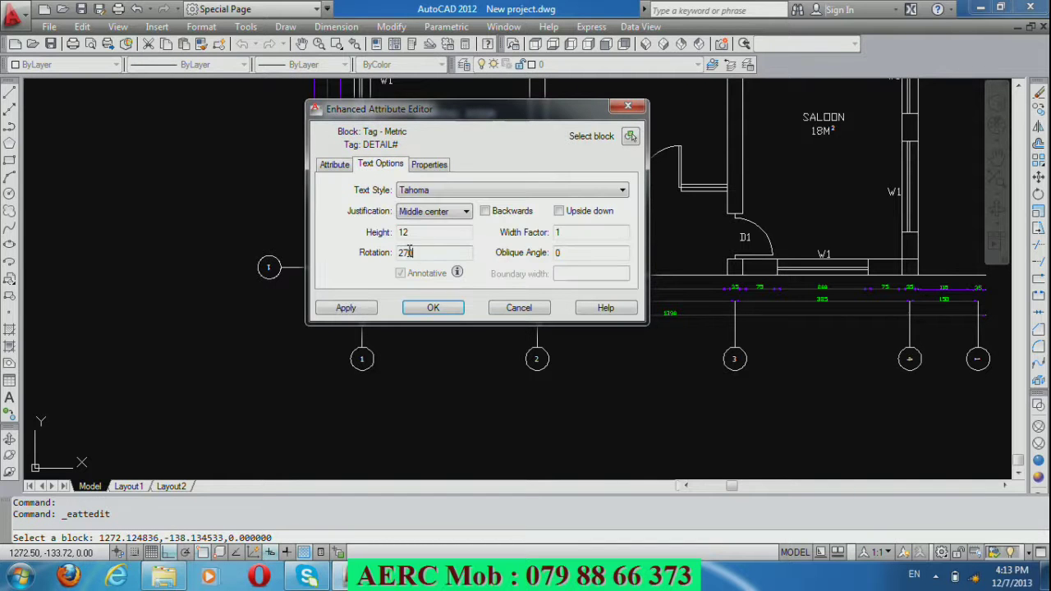
click(435, 309)
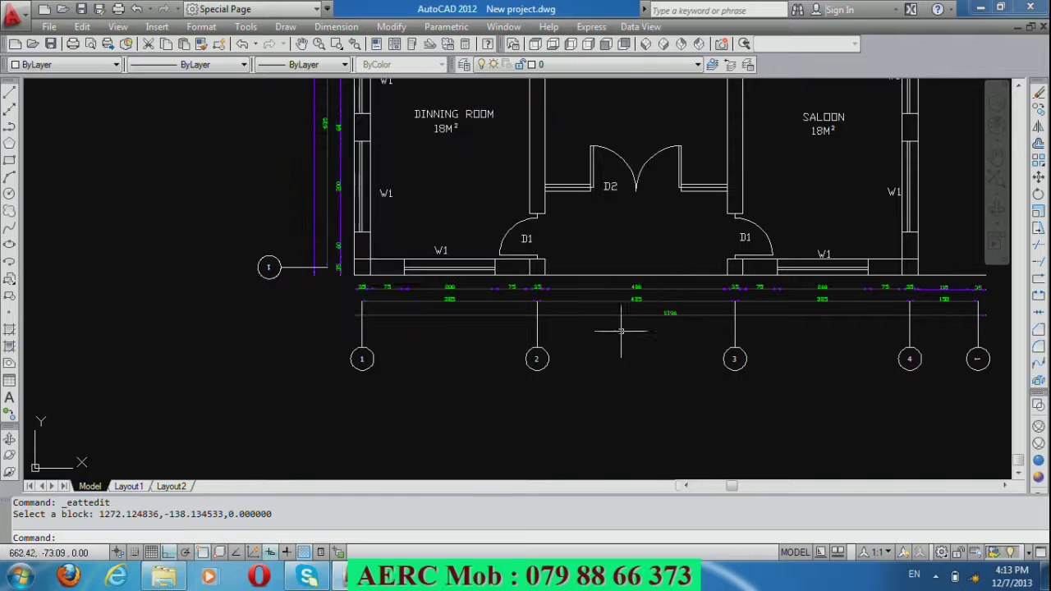
click(977, 359)
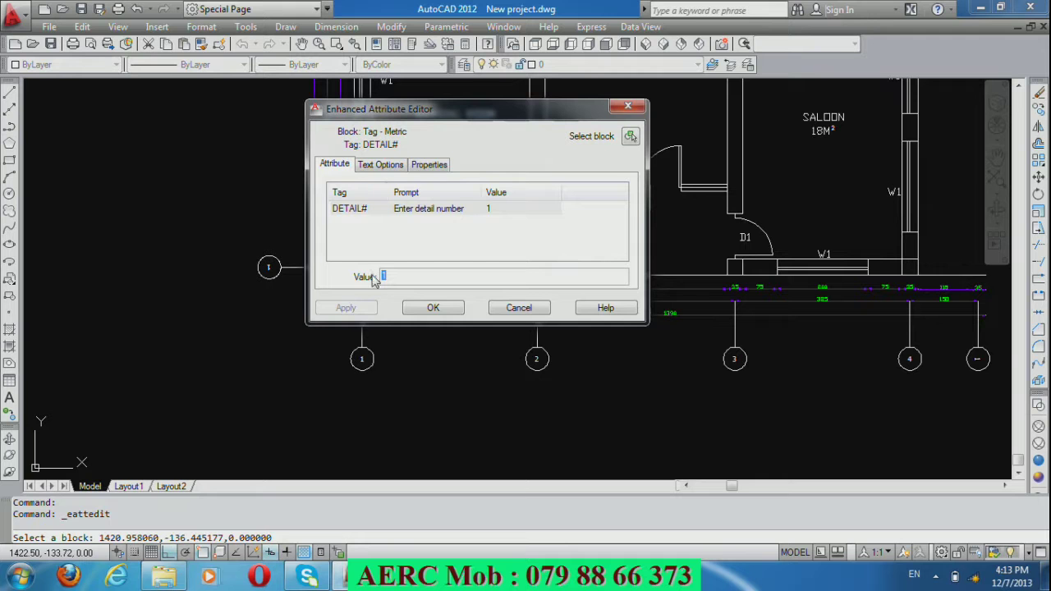
text(5)
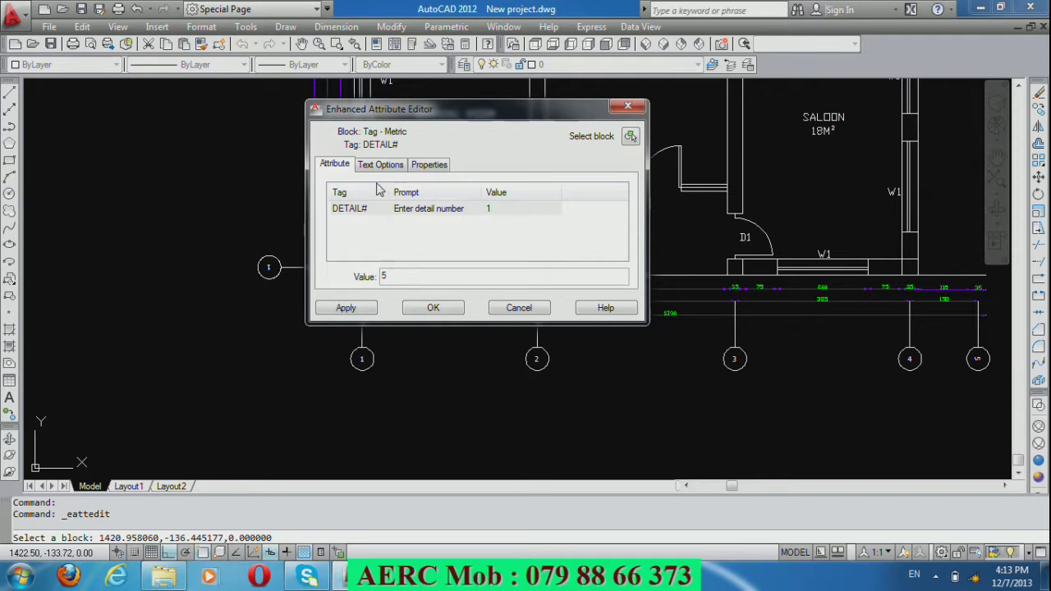
click(381, 165)
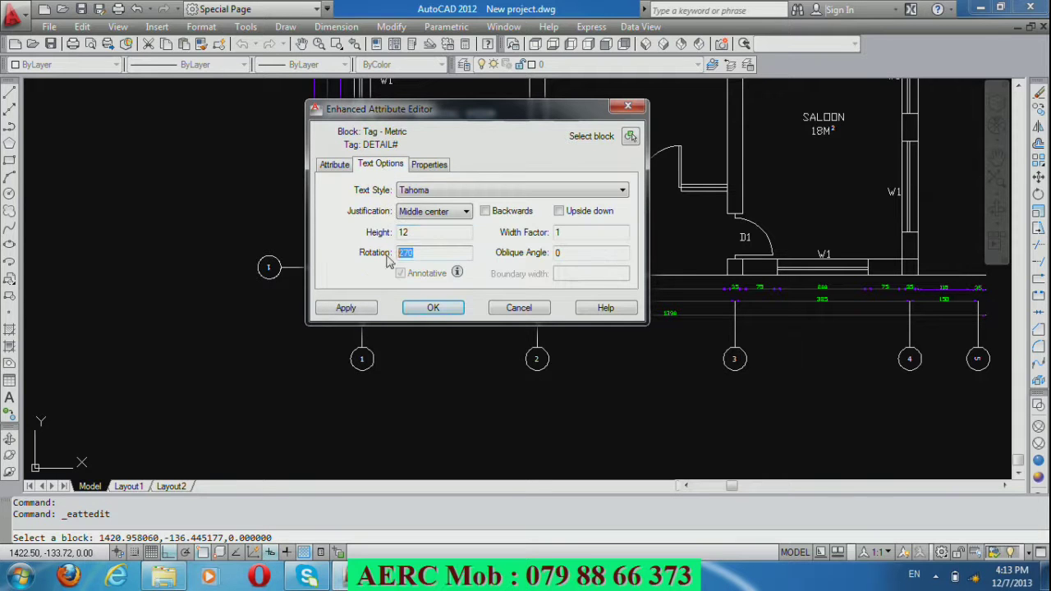
click(436, 310)
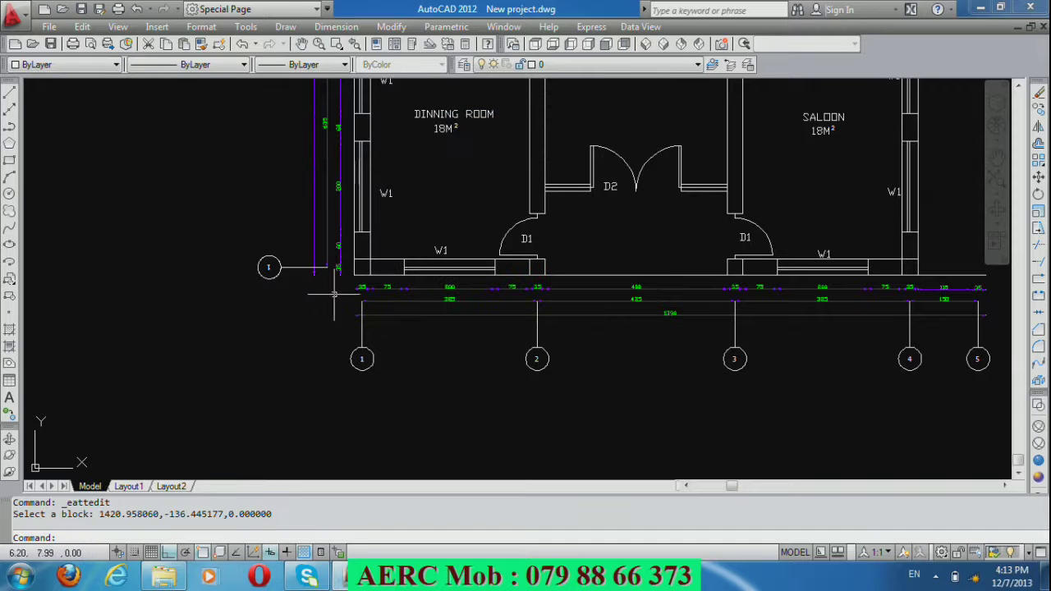
click(268, 266)
click(268, 267)
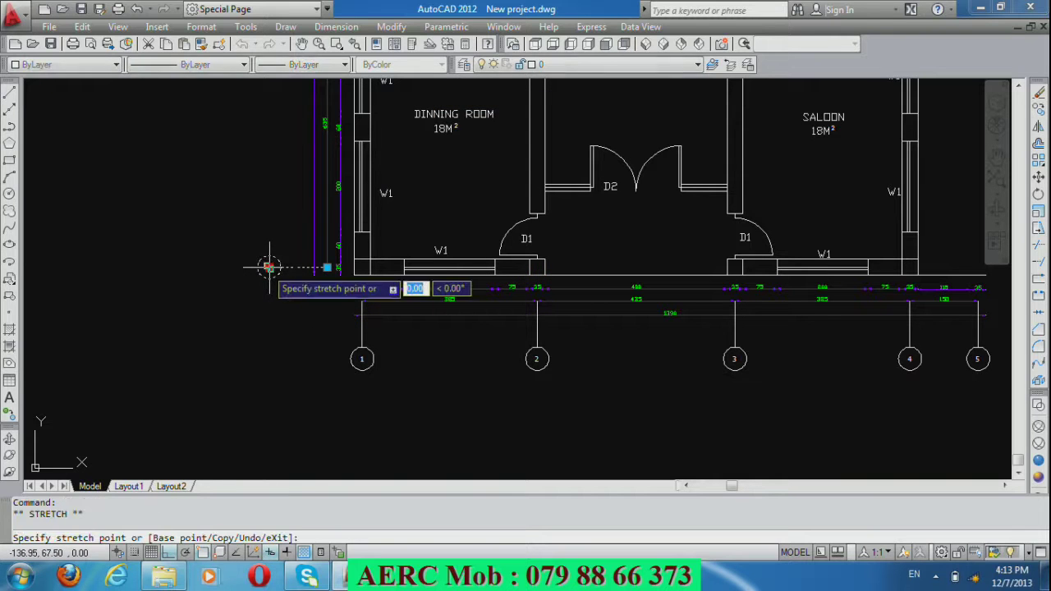
key(Escape)
key(Escape)
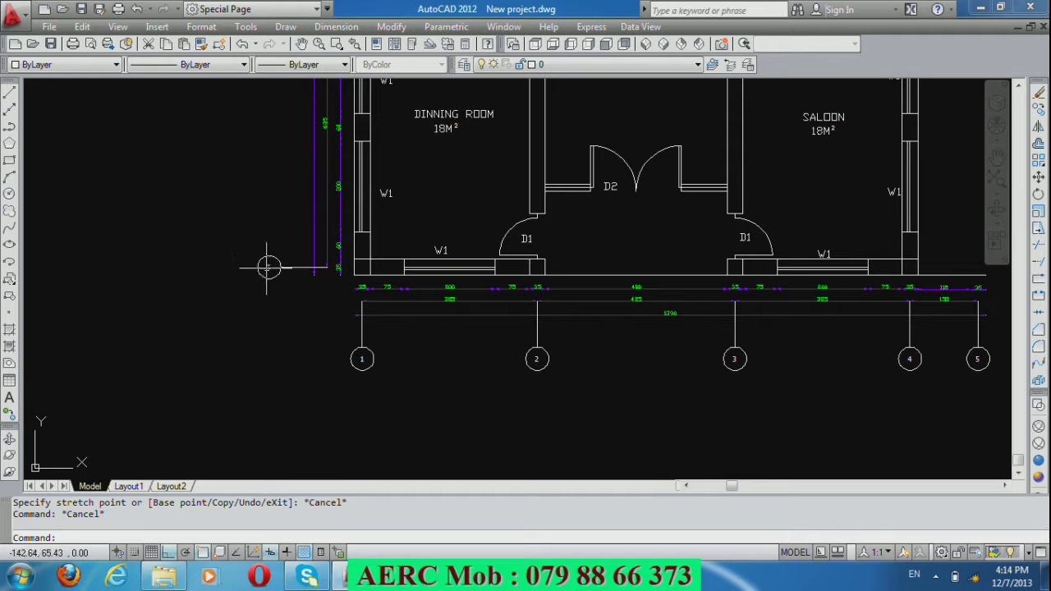
click(269, 267)
double_click(268, 267)
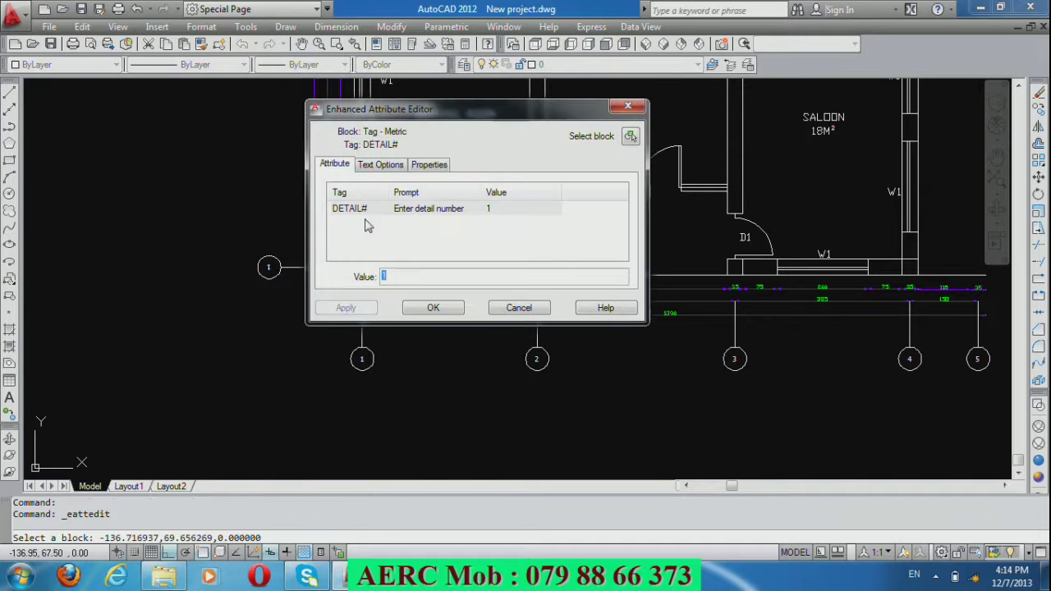
click(379, 165)
drag(435, 253, 366, 257)
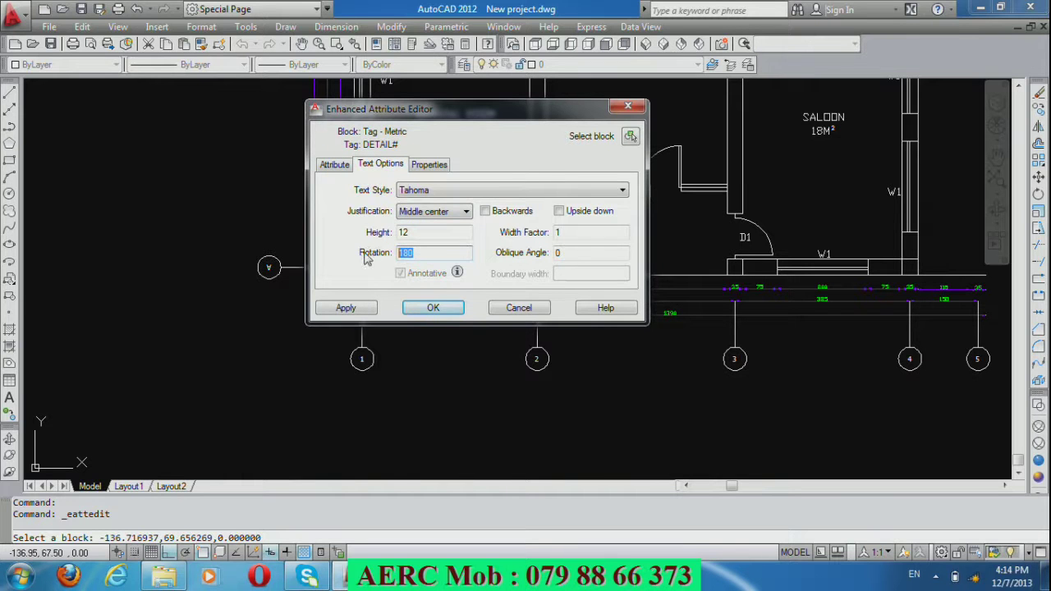
text(0)
click(433, 307)
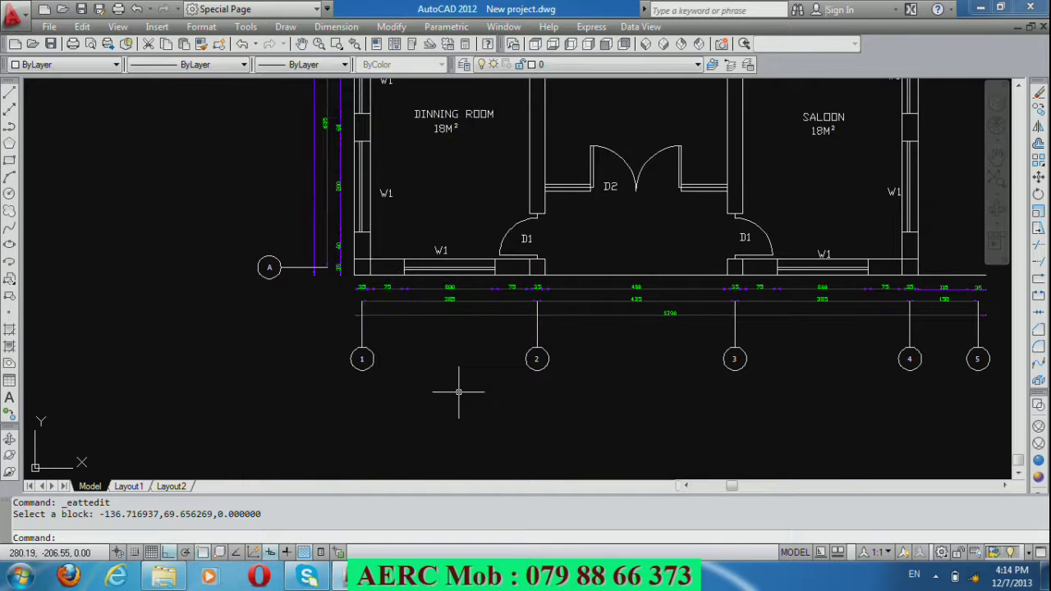
scroll(459, 387, down, 2)
scroll(338, 115, up, 4)
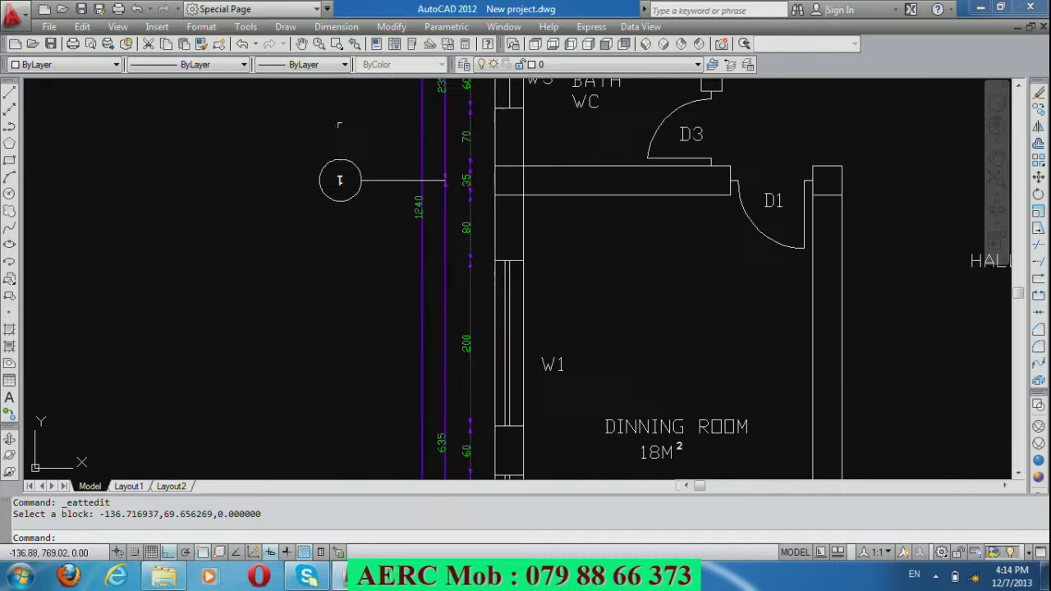
double_click(339, 179)
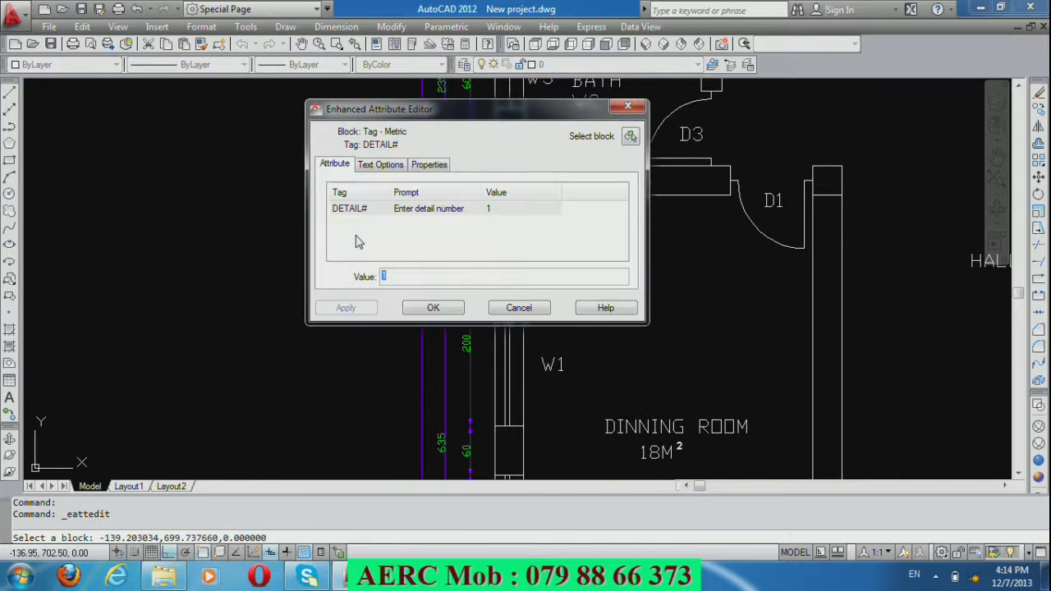
click(371, 167)
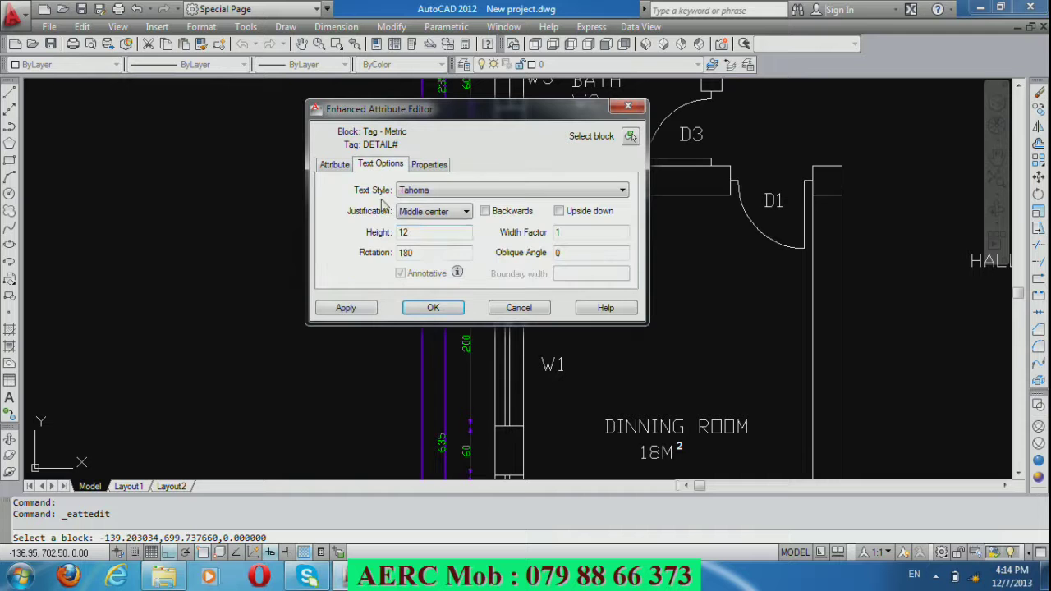
click(433, 308)
scroll(435, 321, down, 4)
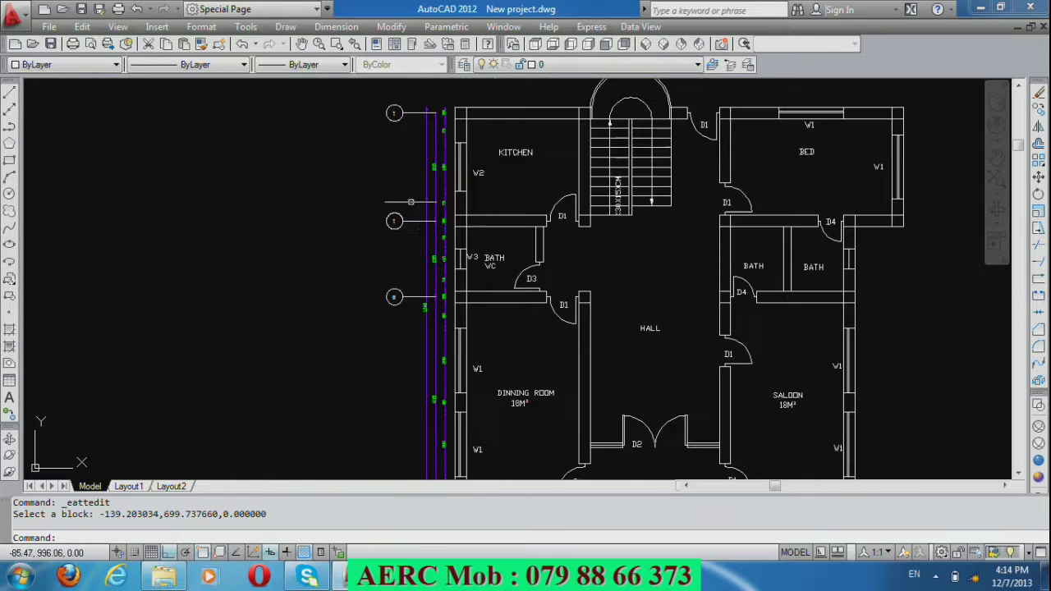
scroll(409, 215, up, 4)
double_click(376, 235)
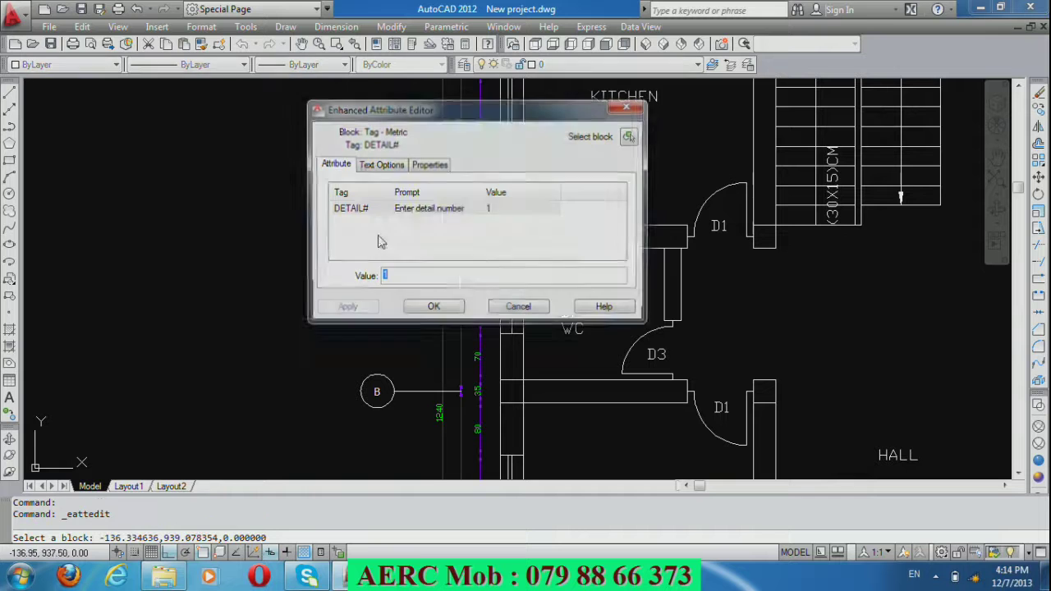
click(380, 164)
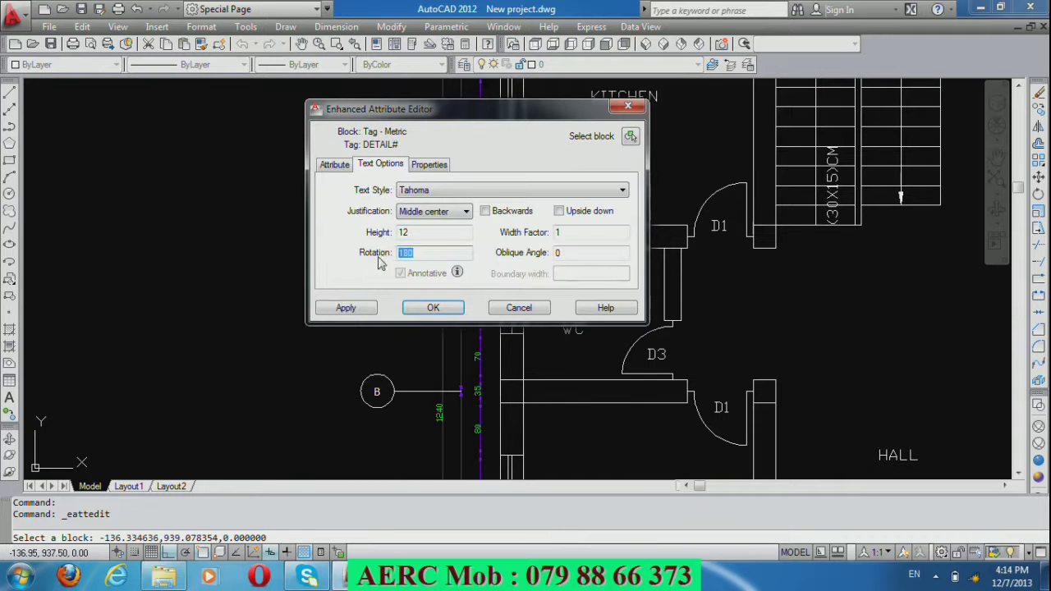
click(413, 309)
scroll(413, 309, down, 4)
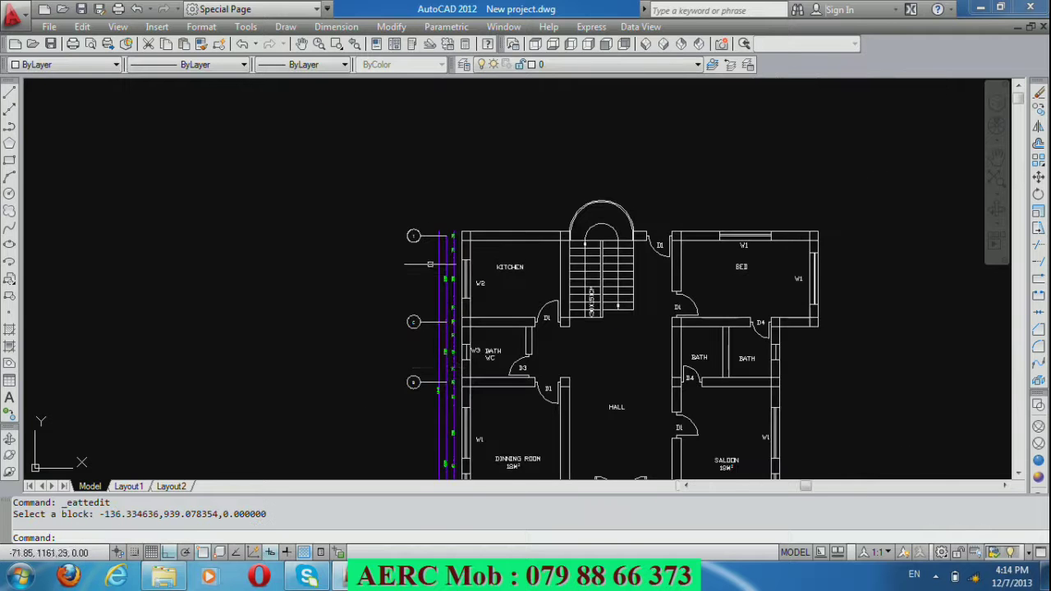
scroll(413, 245, up, 4)
double_click(411, 214)
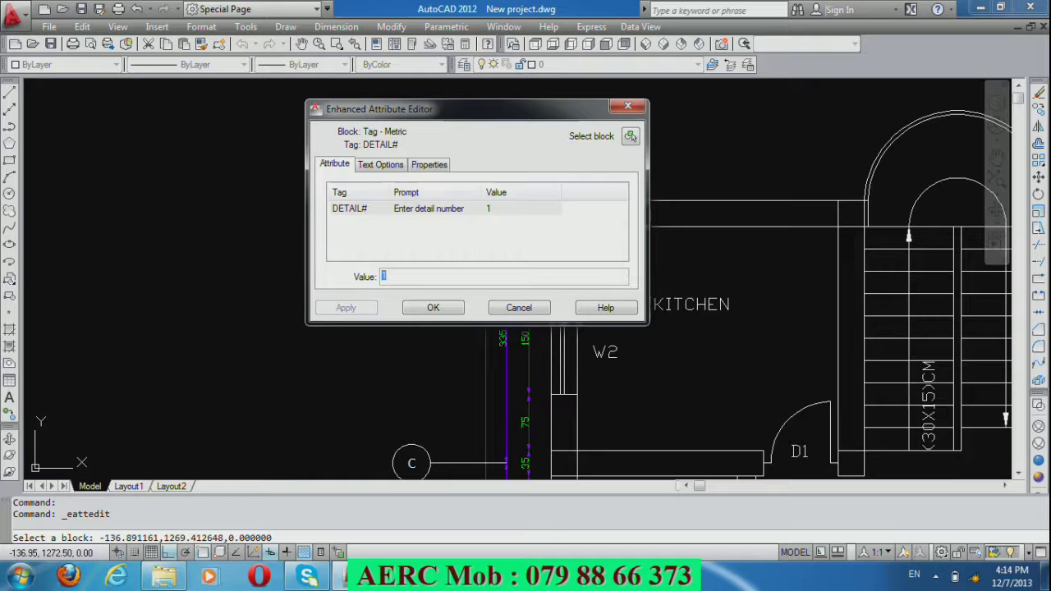
click(397, 167)
drag(443, 252, 388, 257)
click(430, 308)
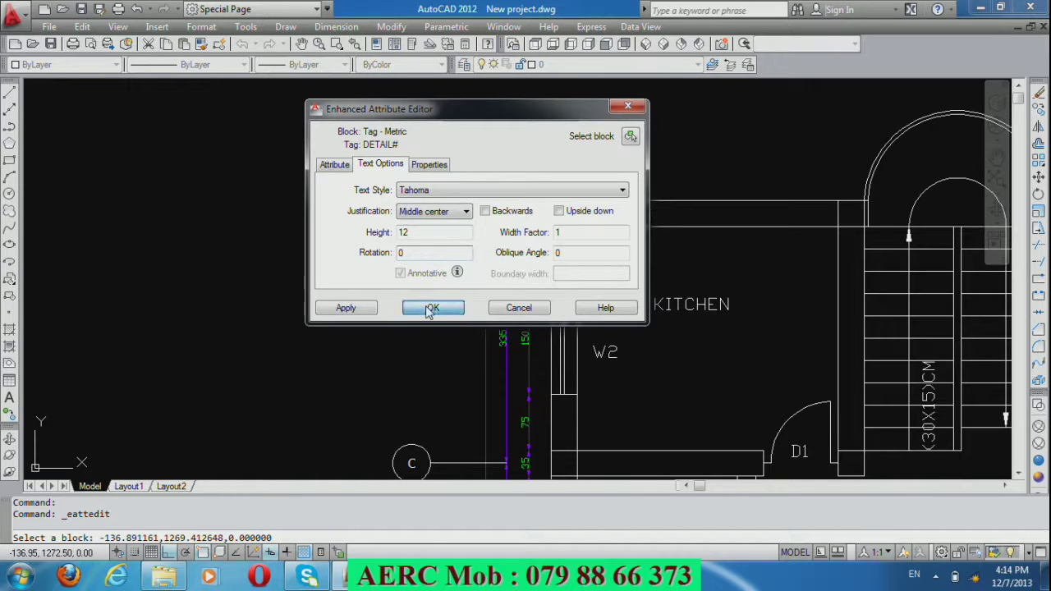
scroll(410, 211, down, 3)
scroll(404, 173, down, 2)
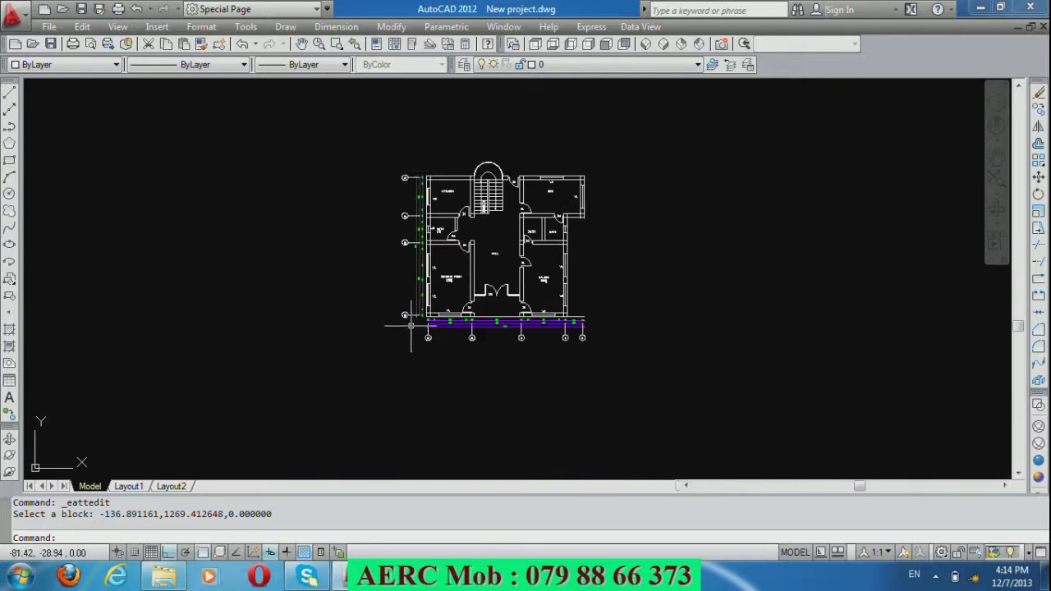
scroll(417, 312, up, 3)
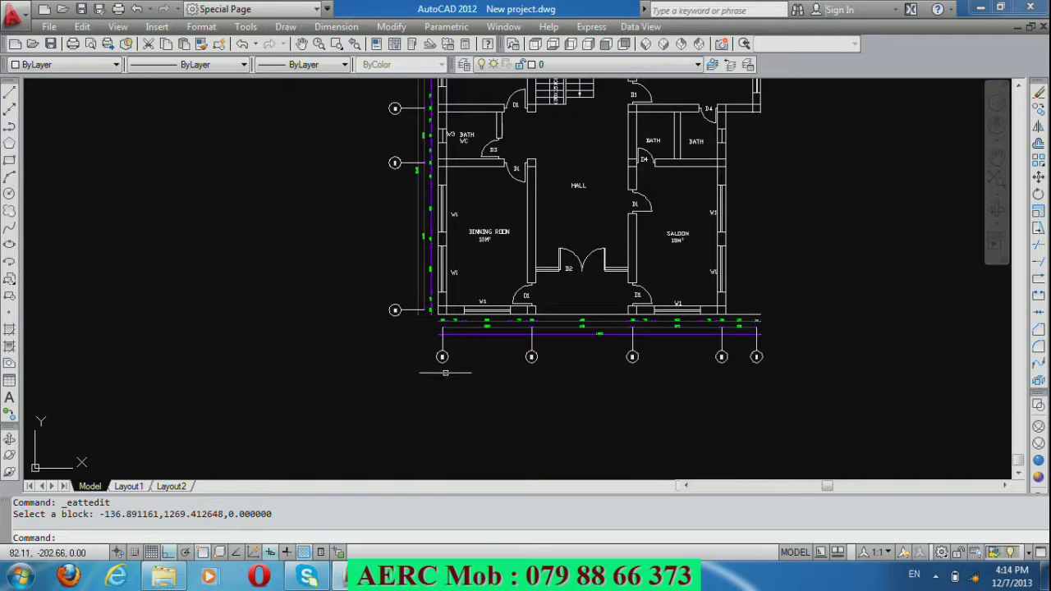
scroll(479, 339, down, 2)
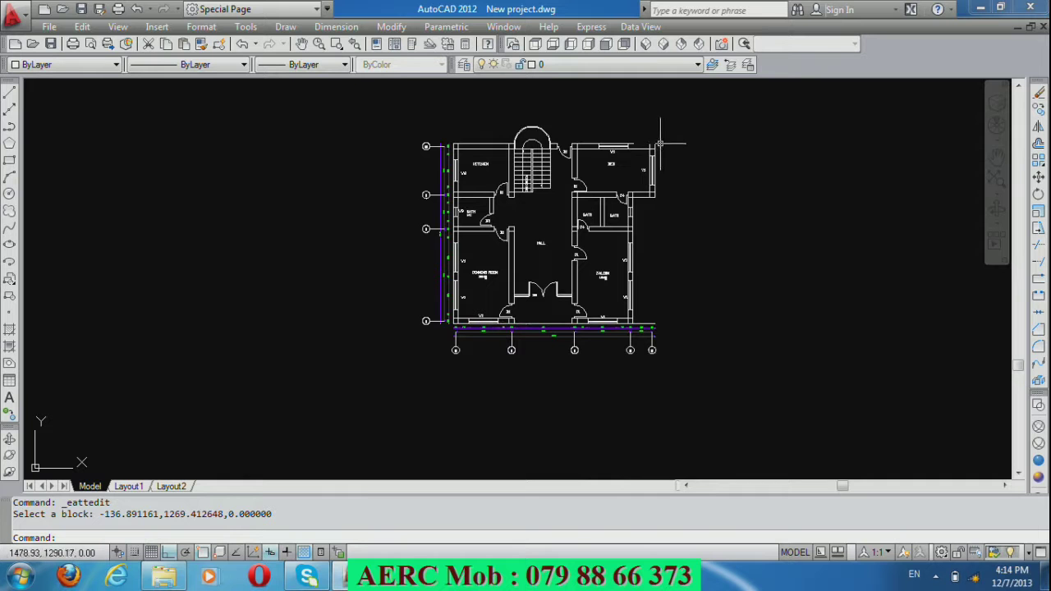
scroll(435, 146, up, 2)
scroll(436, 146, up, 2)
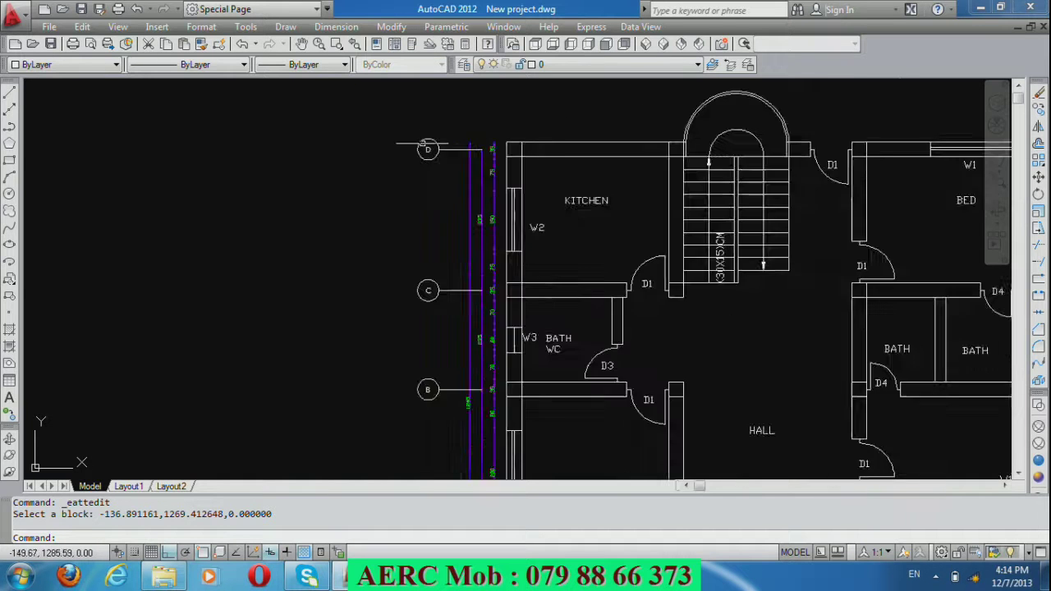
scroll(435, 146, up, 1)
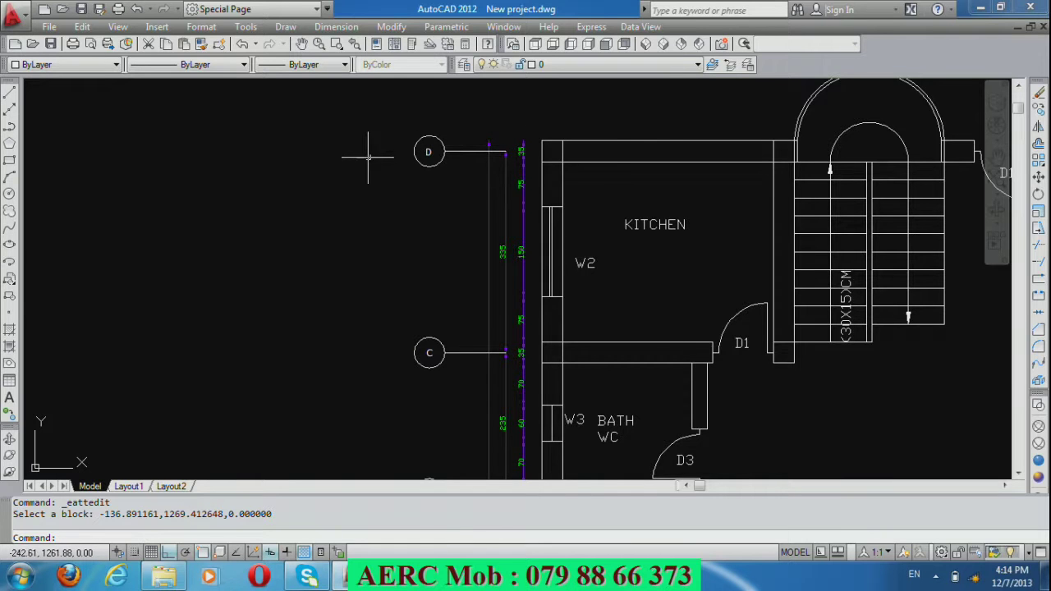
scroll(379, 156, down, 2)
scroll(353, 156, down, 2)
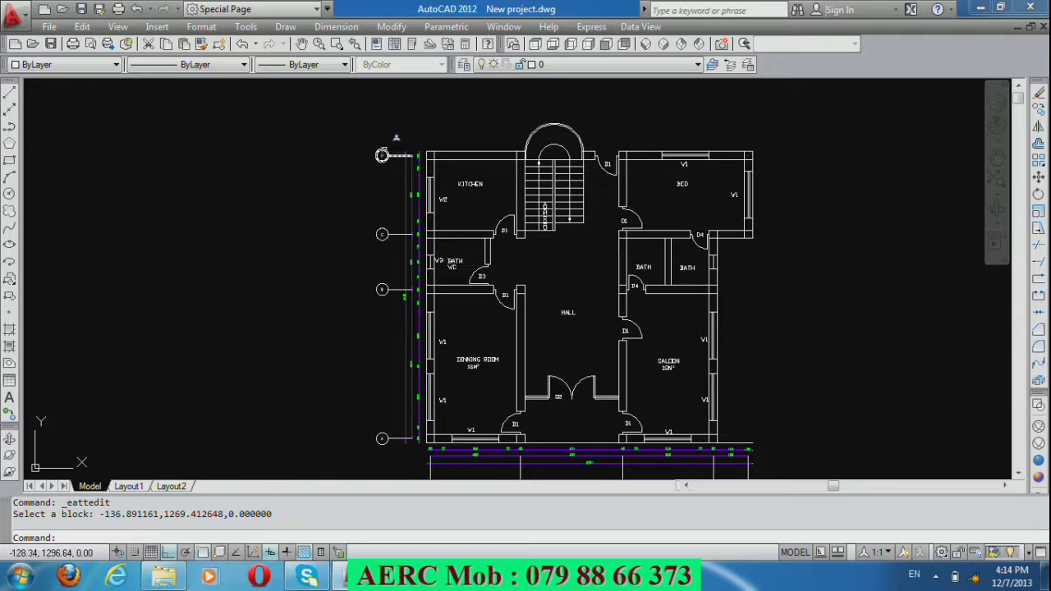
click(578, 70)
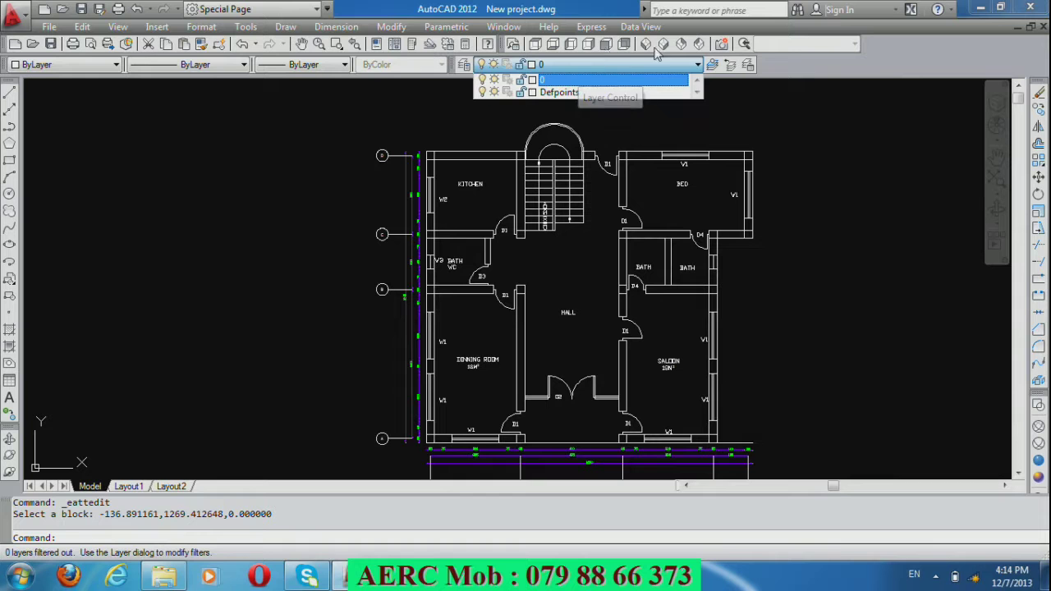
Set the current drawing colour to Magenta.
click(880, 66)
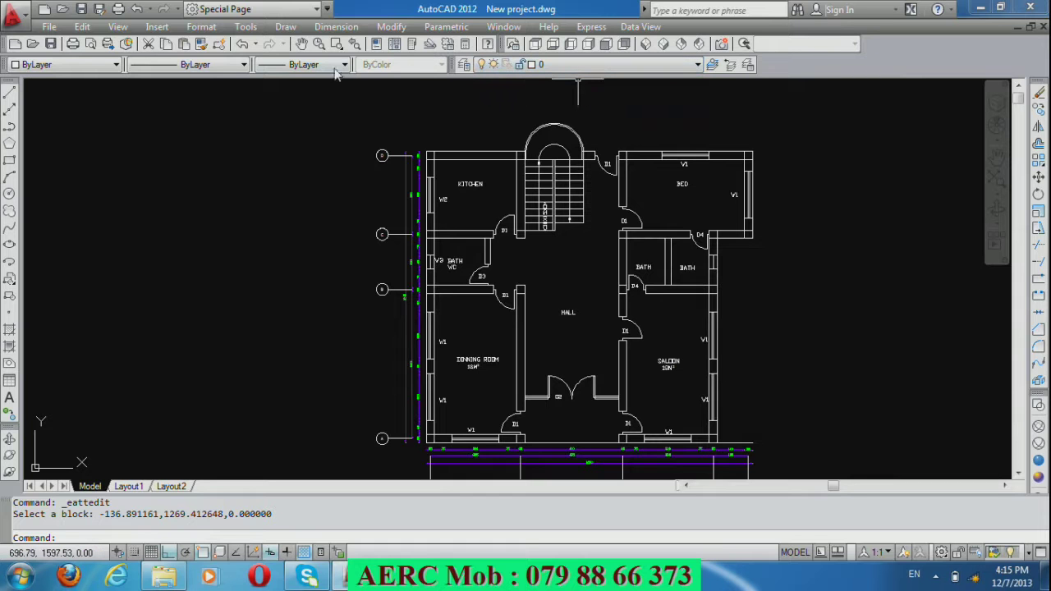
click(107, 65)
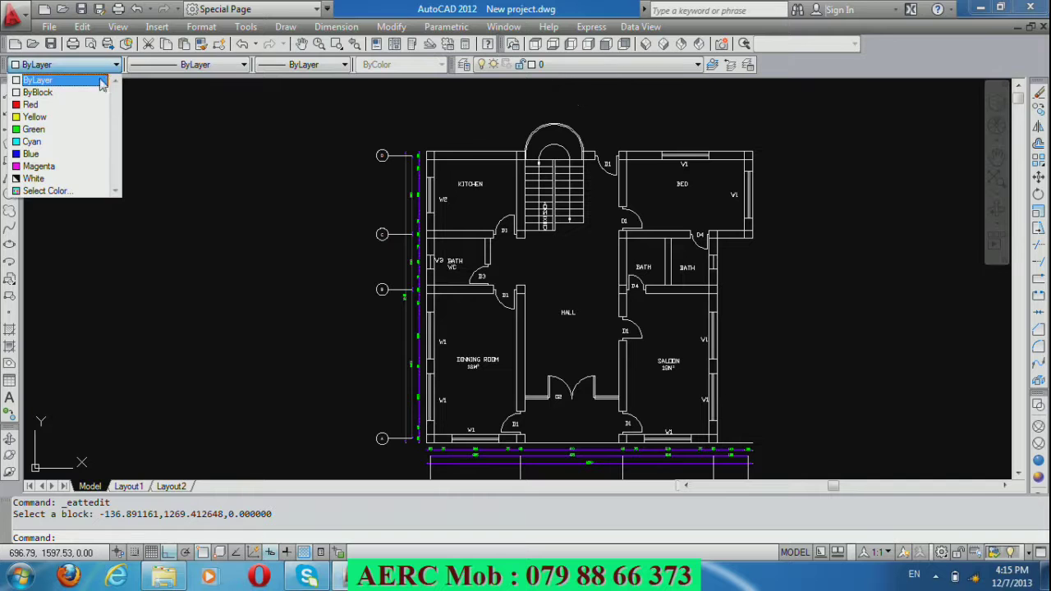
click(50, 155)
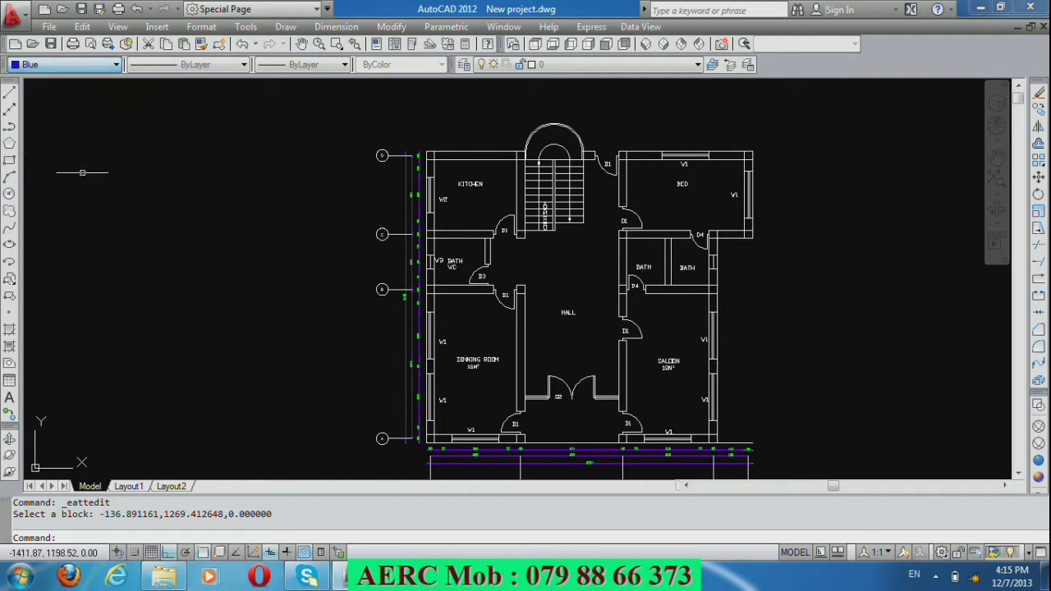
click(107, 65)
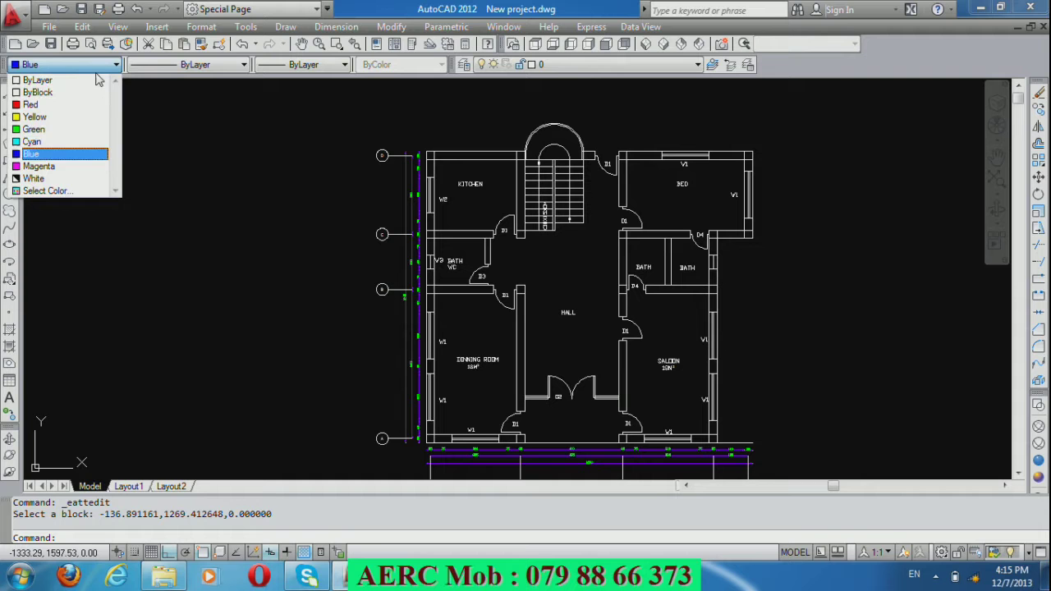
click(54, 167)
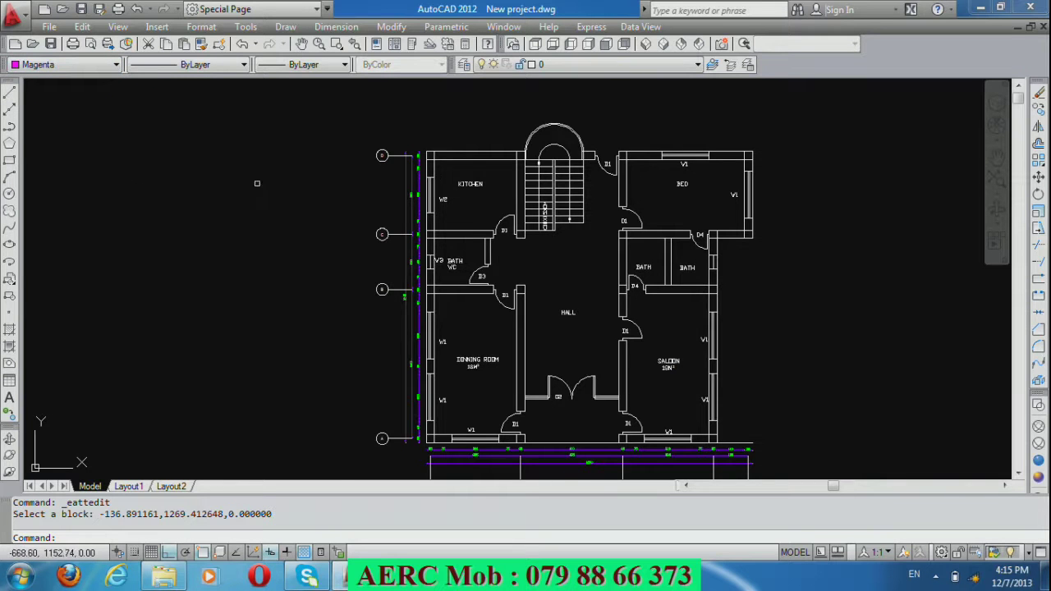
Draw a line from axis D's endpoint to the bedroom's top wall corner, then 60 units right.
scroll(429, 115, up, 3)
text(L)
key(Return)
scroll(446, 203, up, 1)
scroll(446, 198, up, 4)
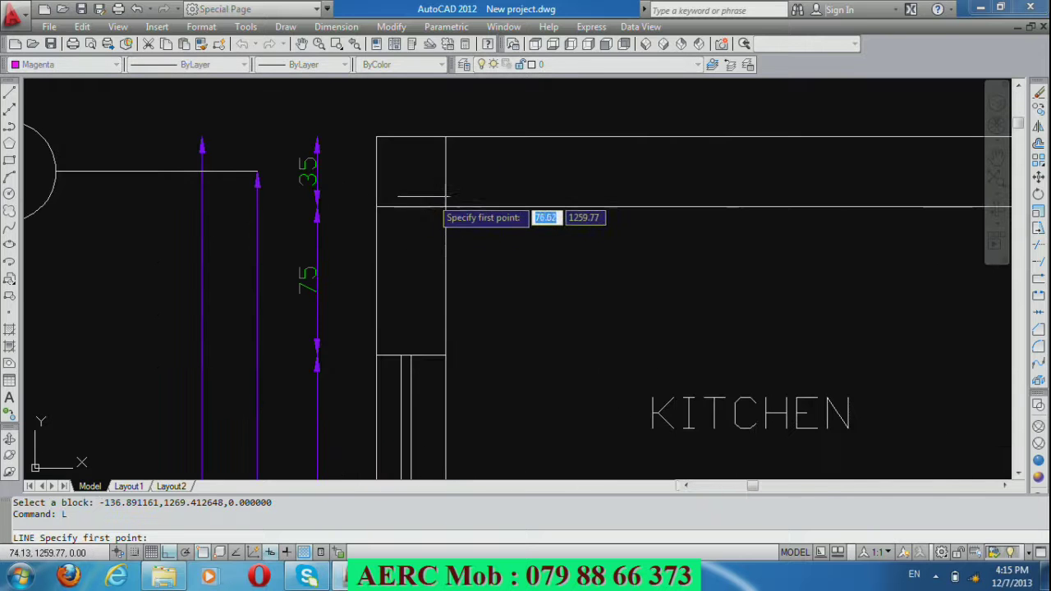
click(257, 171)
scroll(202, 222, down, 3)
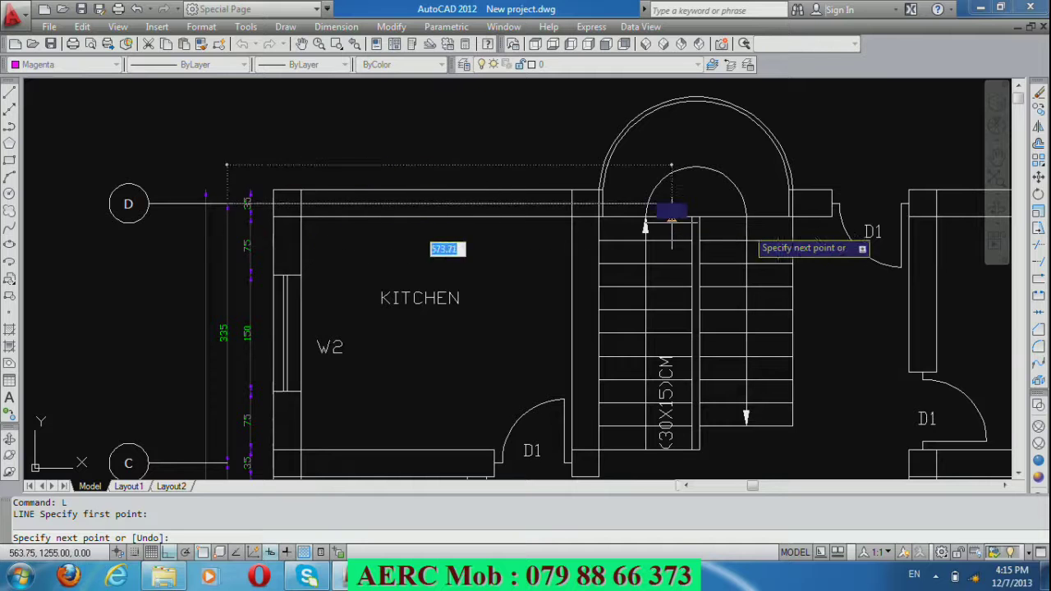
scroll(672, 220, down, 2)
scroll(740, 222, down, 3)
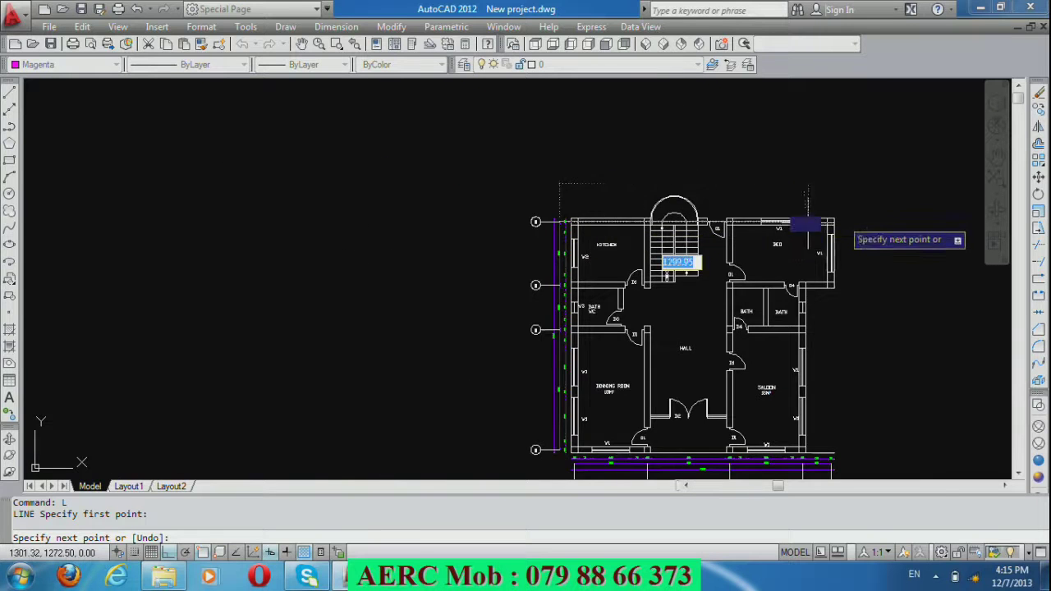
scroll(846, 209, up, 3)
scroll(895, 181, up, 2)
scroll(908, 197, up, 2)
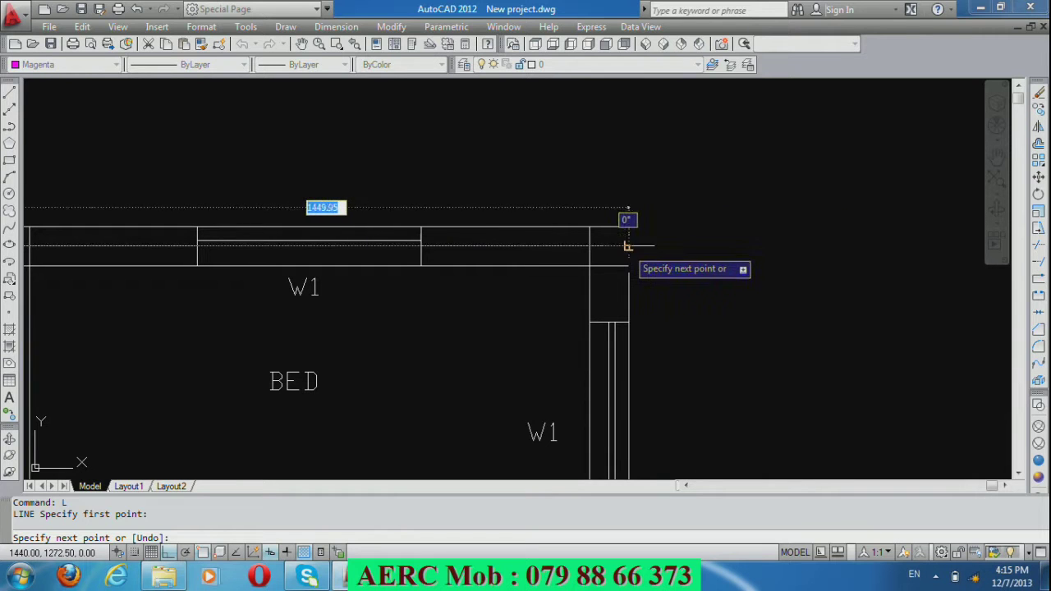
click(628, 246)
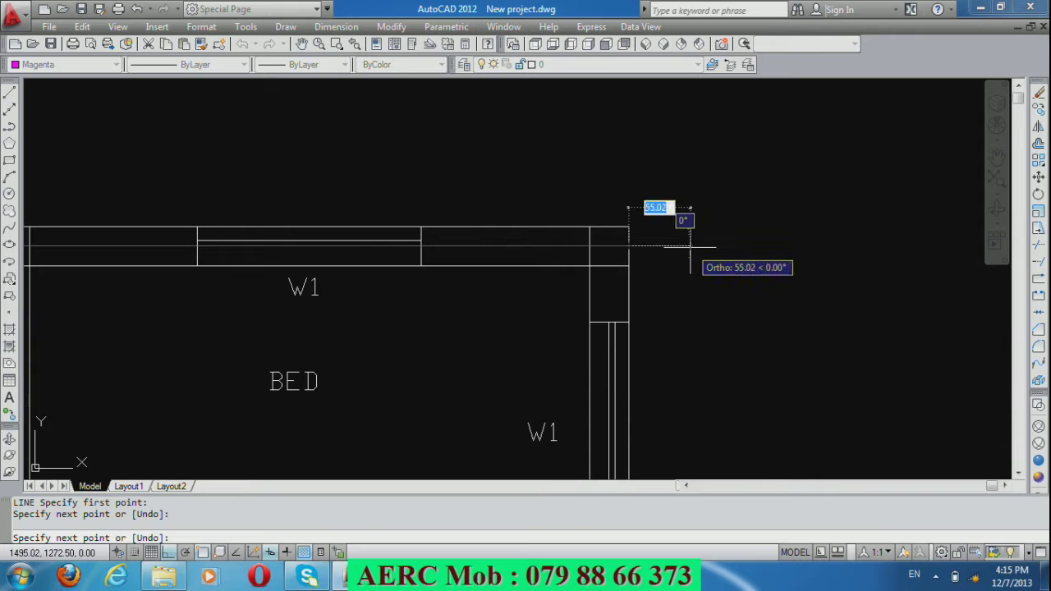
text(6)
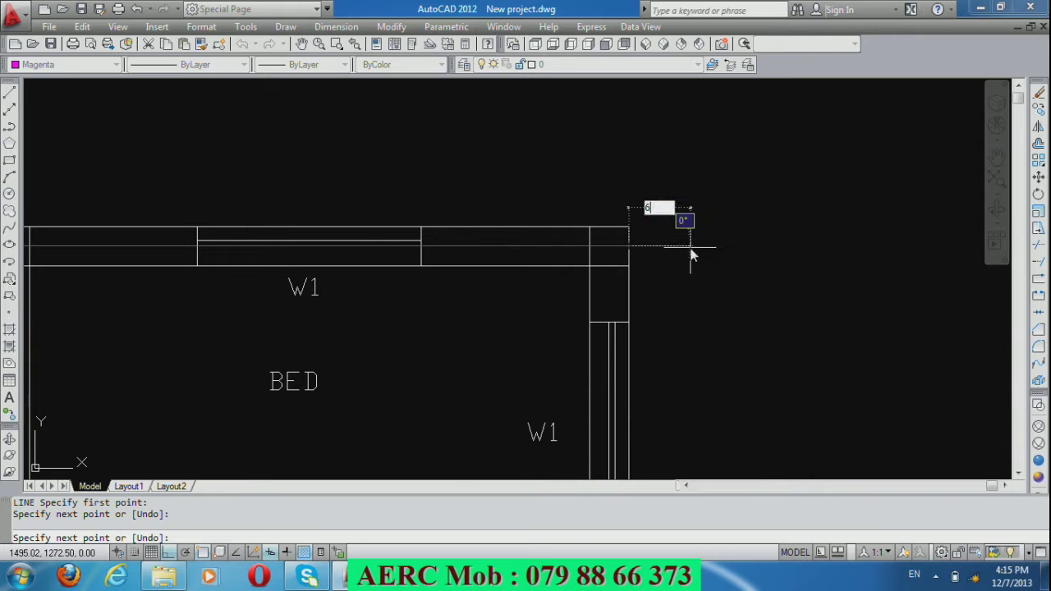
key(Return)
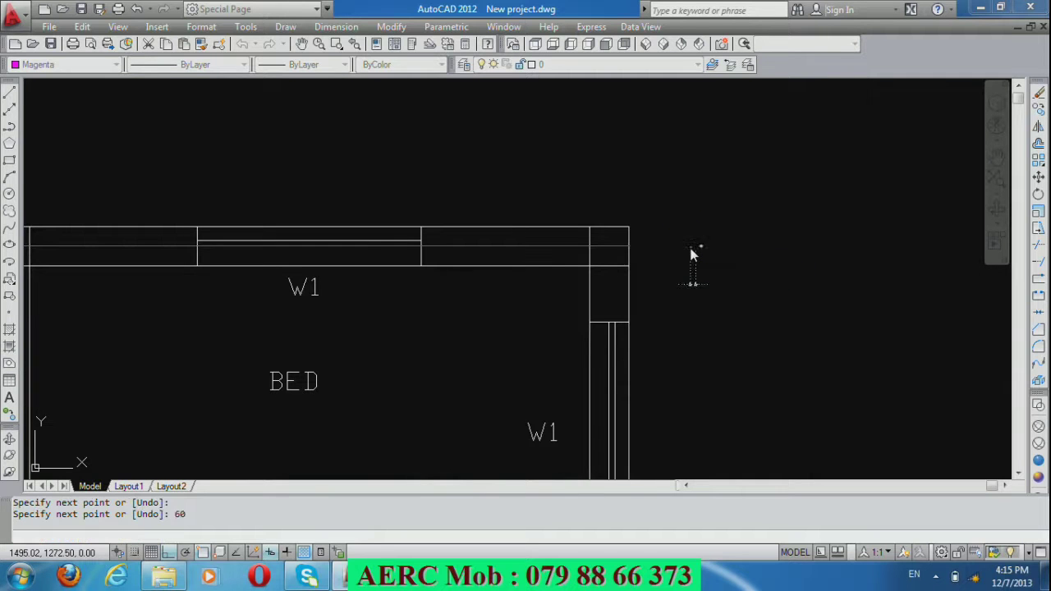
key(Return)
Join the magenta line and its 60-unit extension into one line.
scroll(824, 234, down, 5)
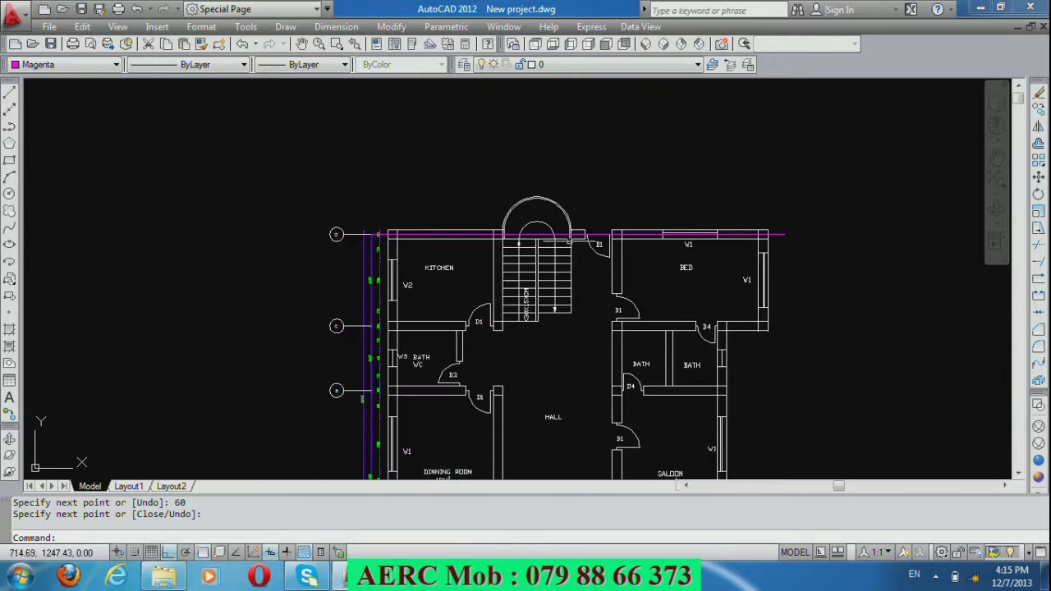
scroll(349, 218, up, 4)
scroll(354, 212, up, 5)
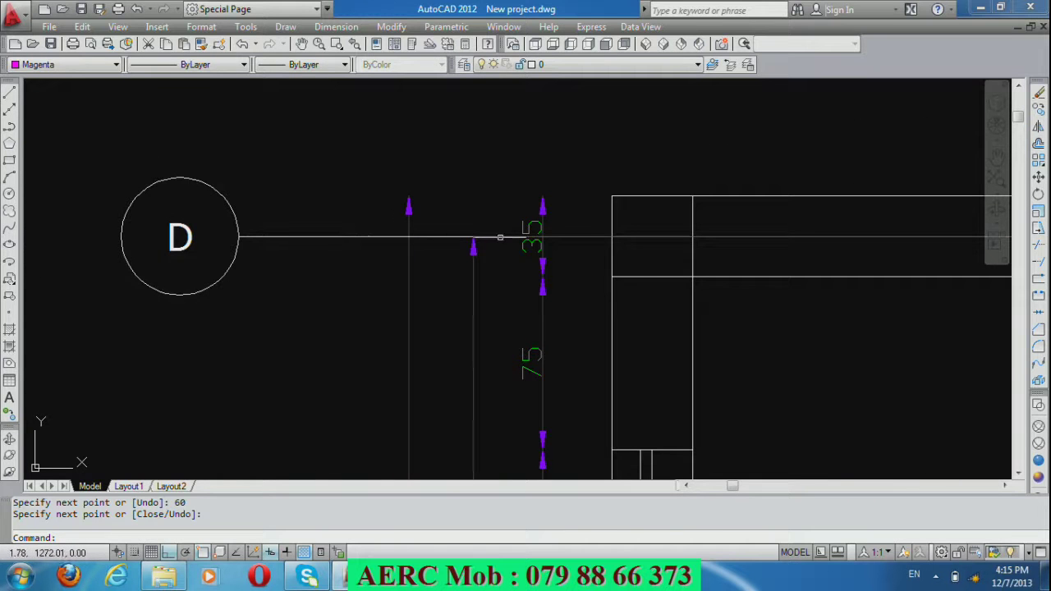
scroll(364, 182, down, 4)
scroll(386, 187, down, 2)
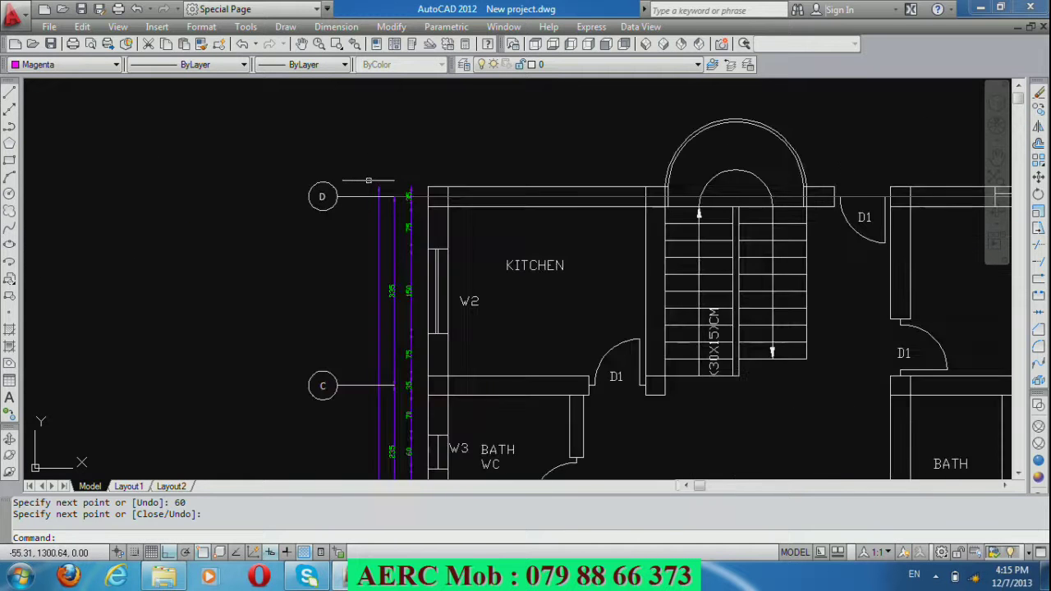
scroll(389, 187, down, 1)
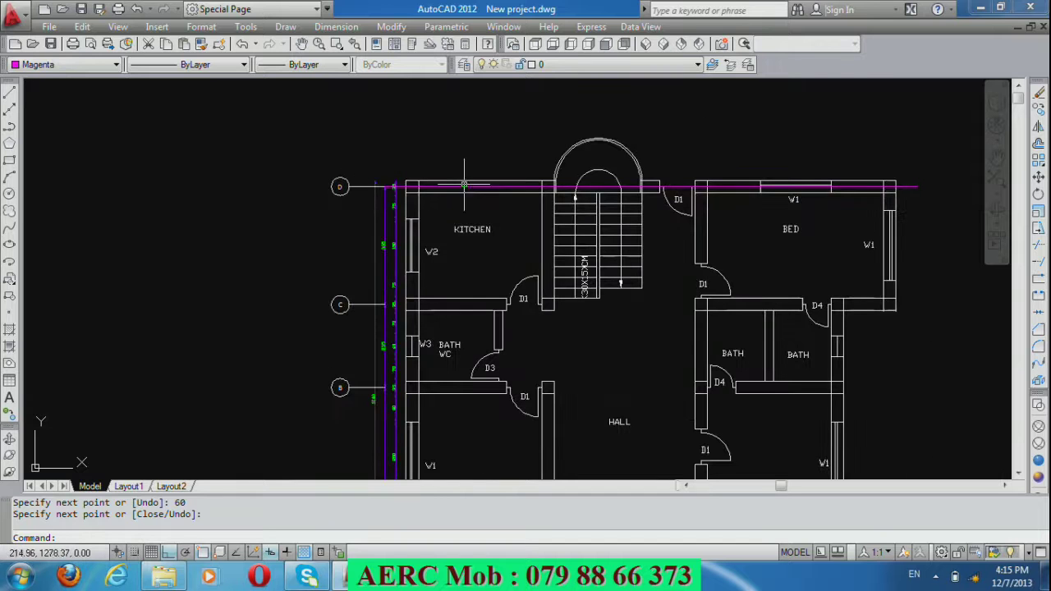
scroll(915, 183, up, 5)
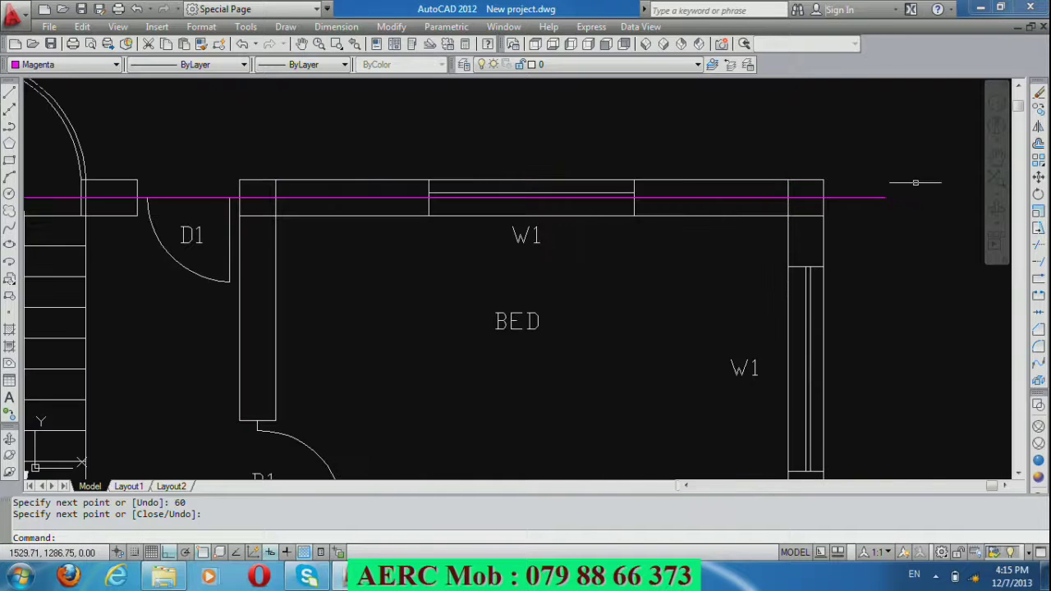
click(864, 197)
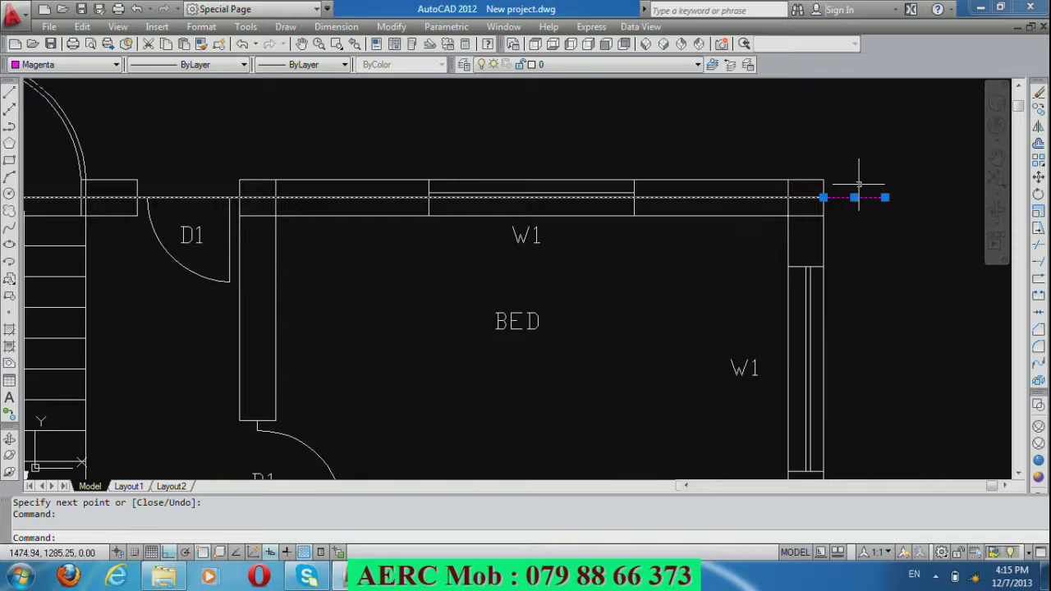
key(Escape)
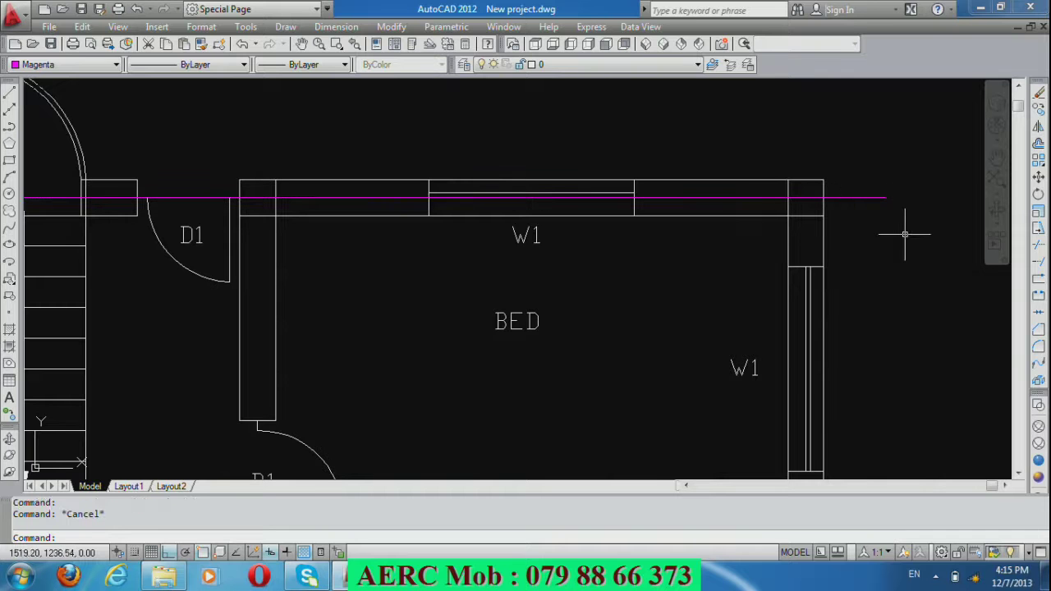
text(j)
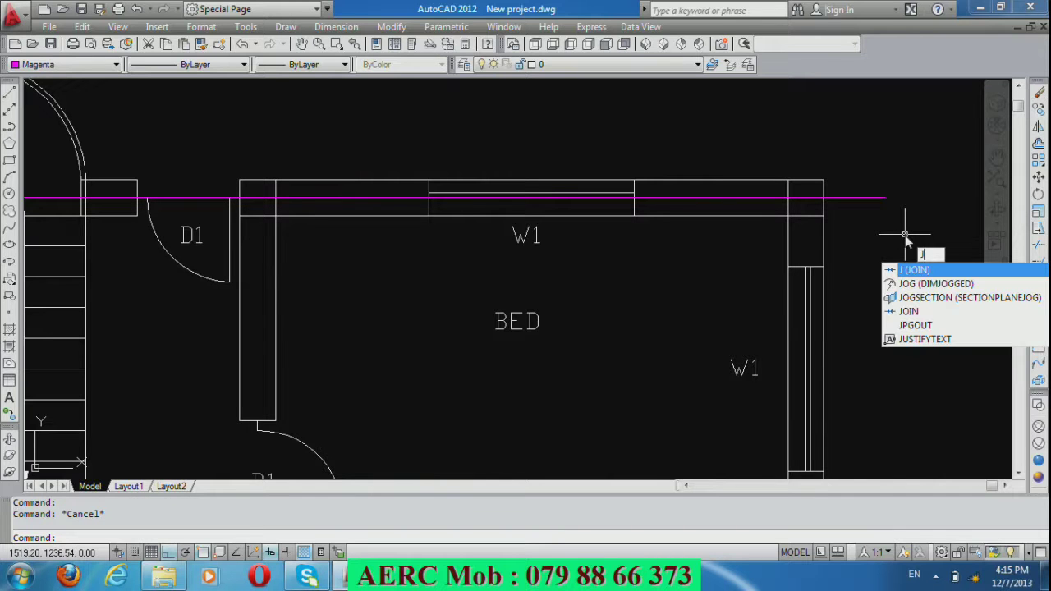
key(Return)
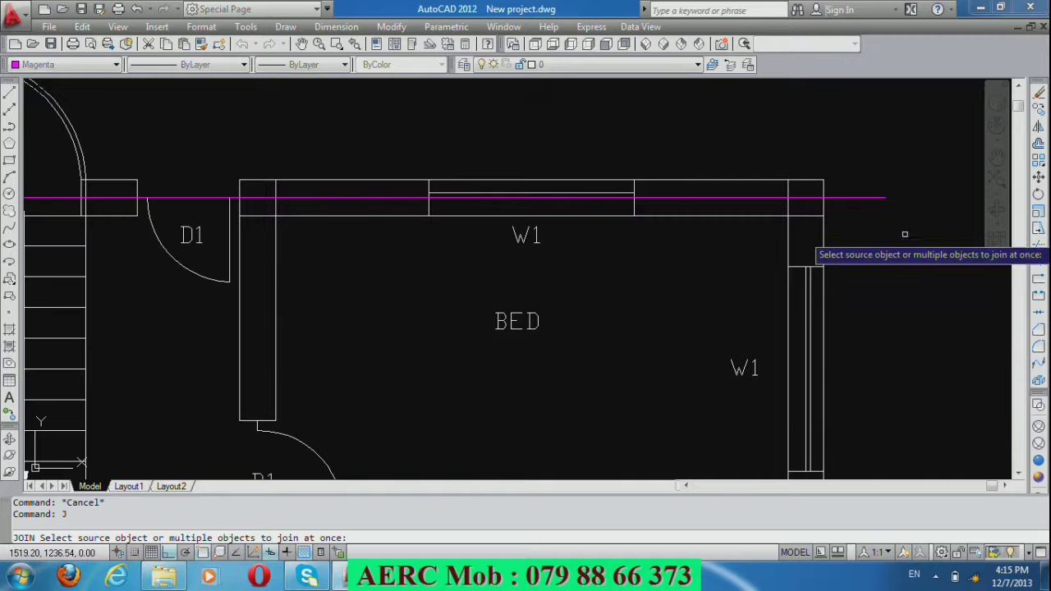
click(866, 197)
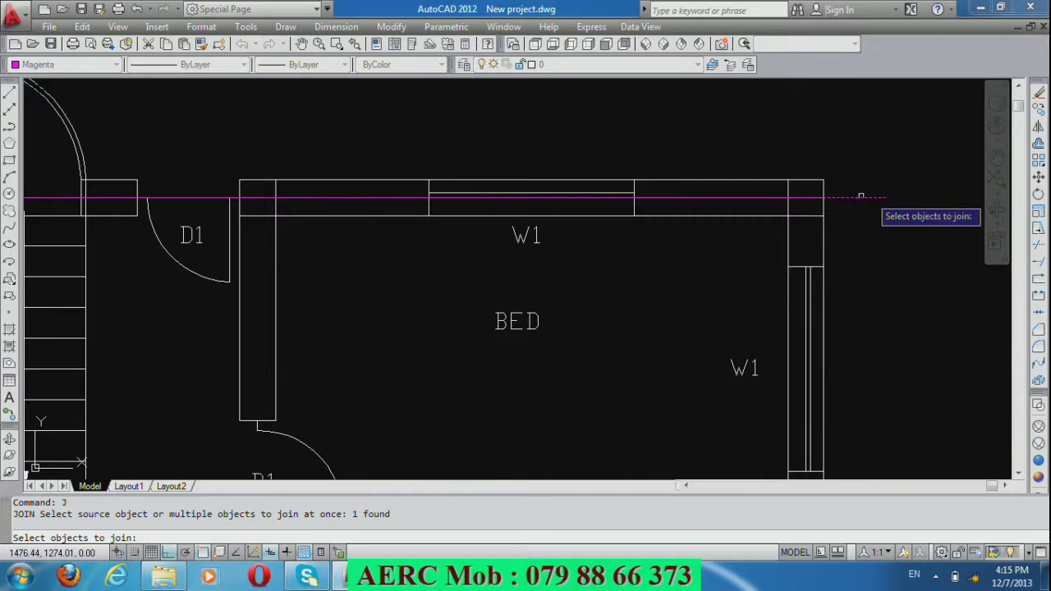
click(812, 198)
key(Return)
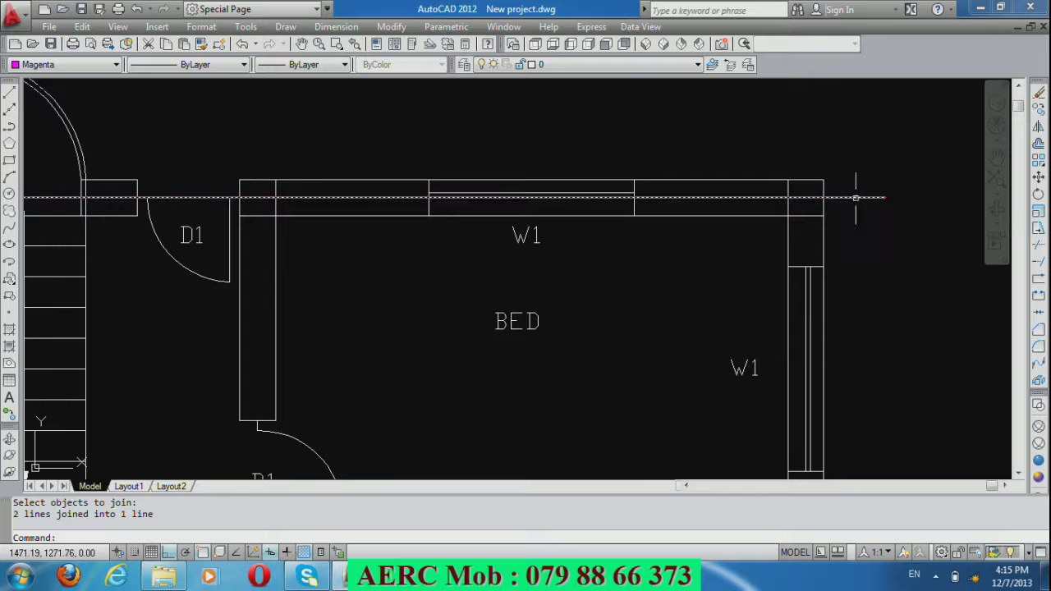
scroll(883, 199, down, 2)
scroll(883, 199, down, 2)
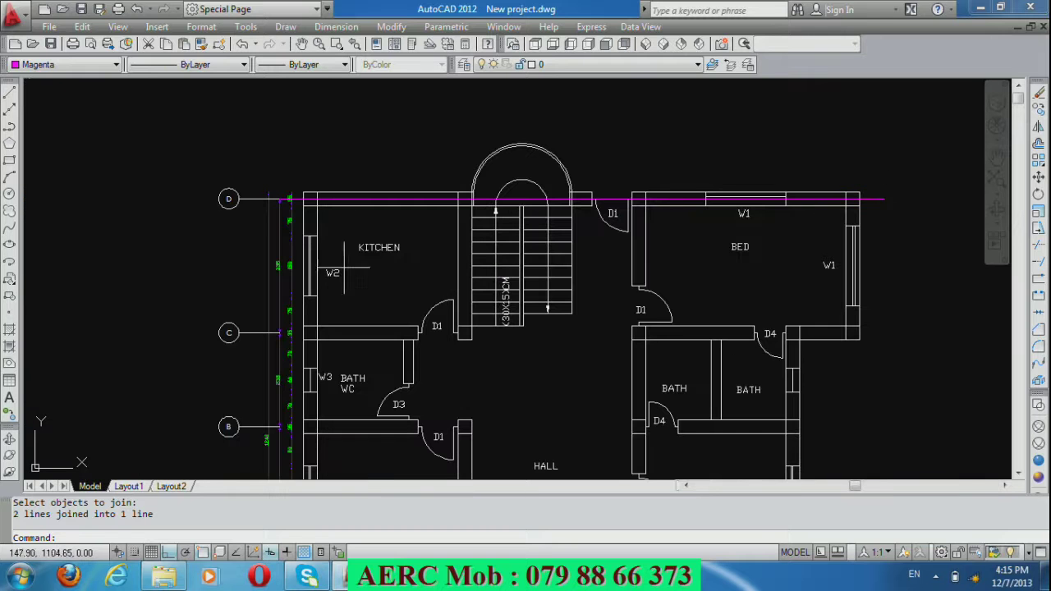
scroll(271, 202, up, 5)
Copy the magenta top axis line down onto the lower horizontal axes, including axis B.
text(co)
key(Return)
scroll(328, 193, up, 4)
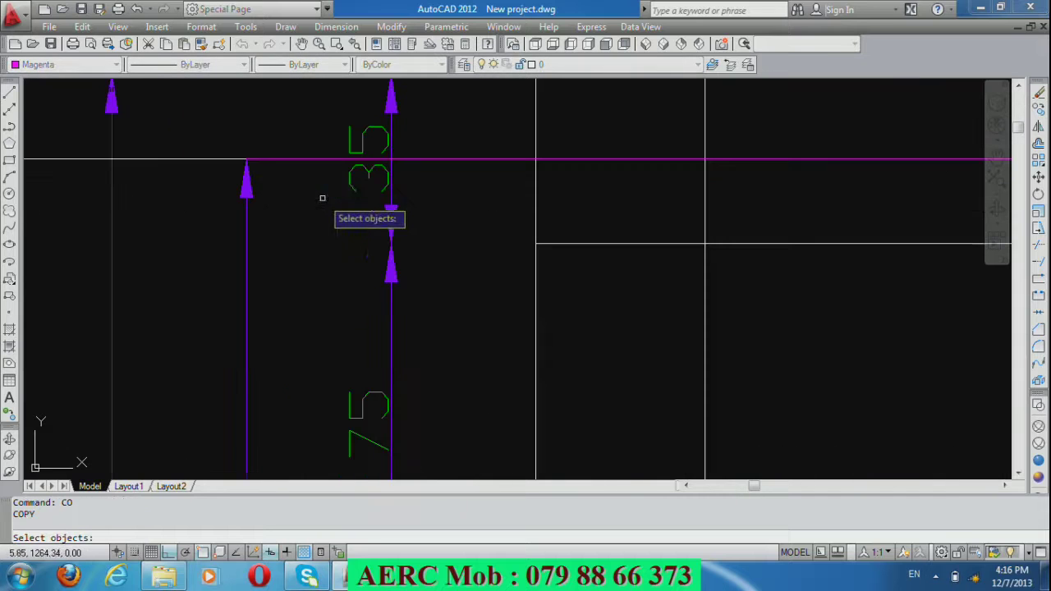
click(280, 160)
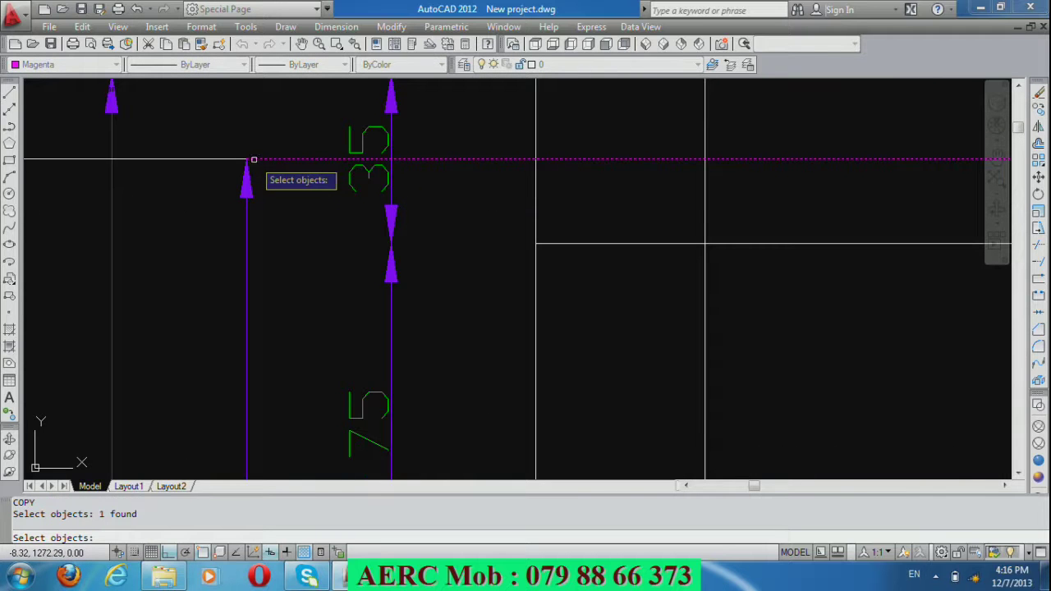
key(Return)
click(249, 156)
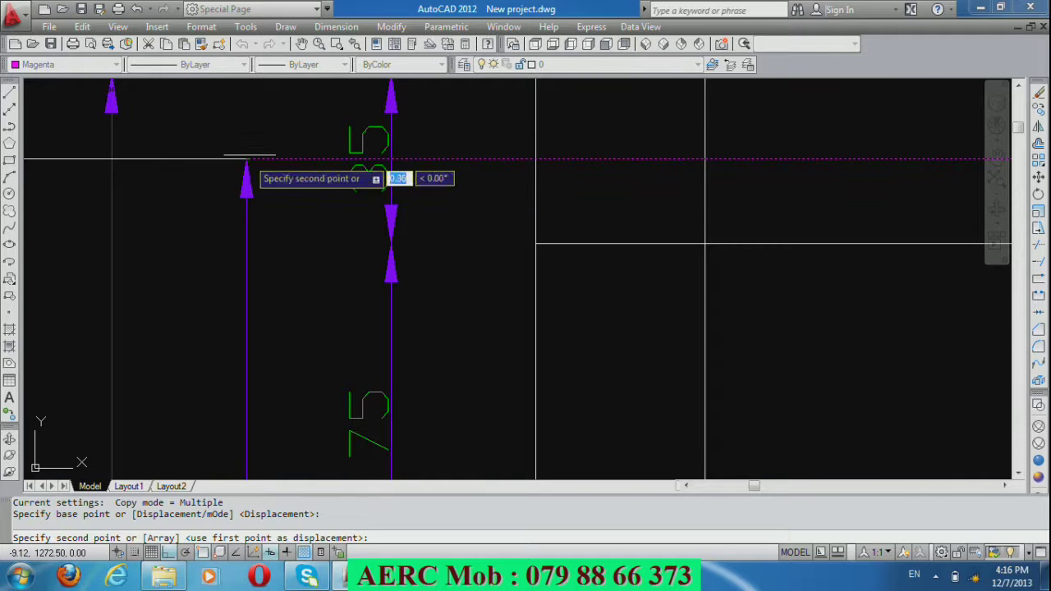
scroll(248, 156, down, 6)
scroll(284, 402, up, 4)
scroll(286, 345, up, 1)
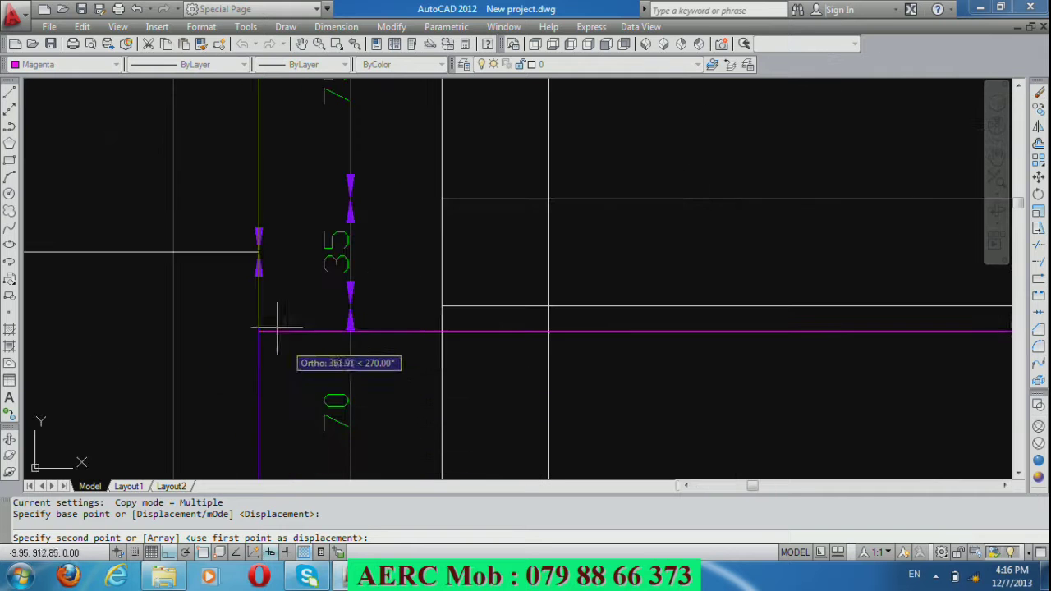
click(258, 242)
scroll(370, 198, down, 5)
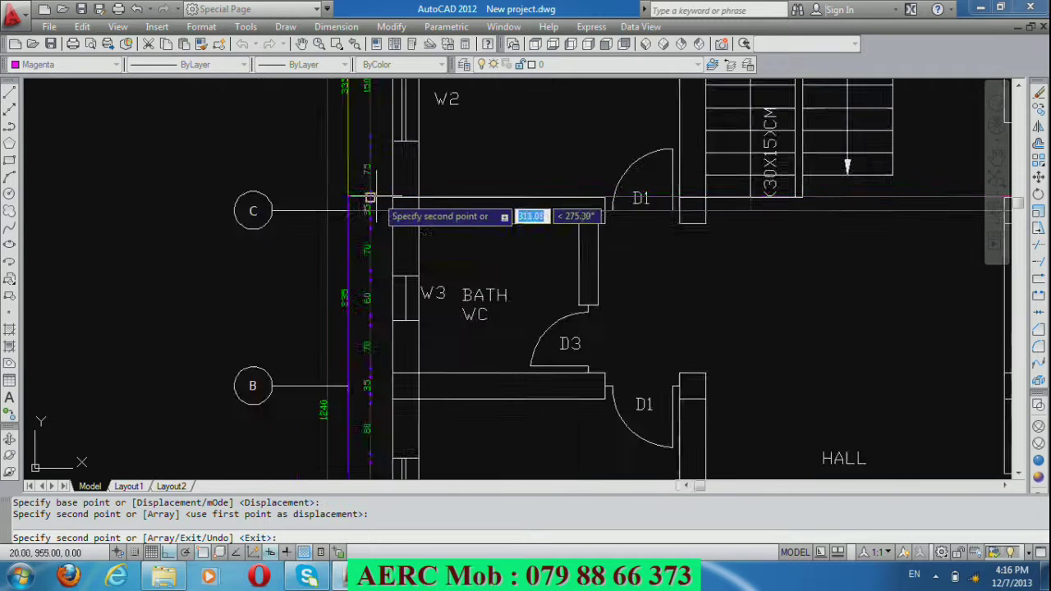
scroll(370, 198, down, 3)
scroll(370, 220, up, 5)
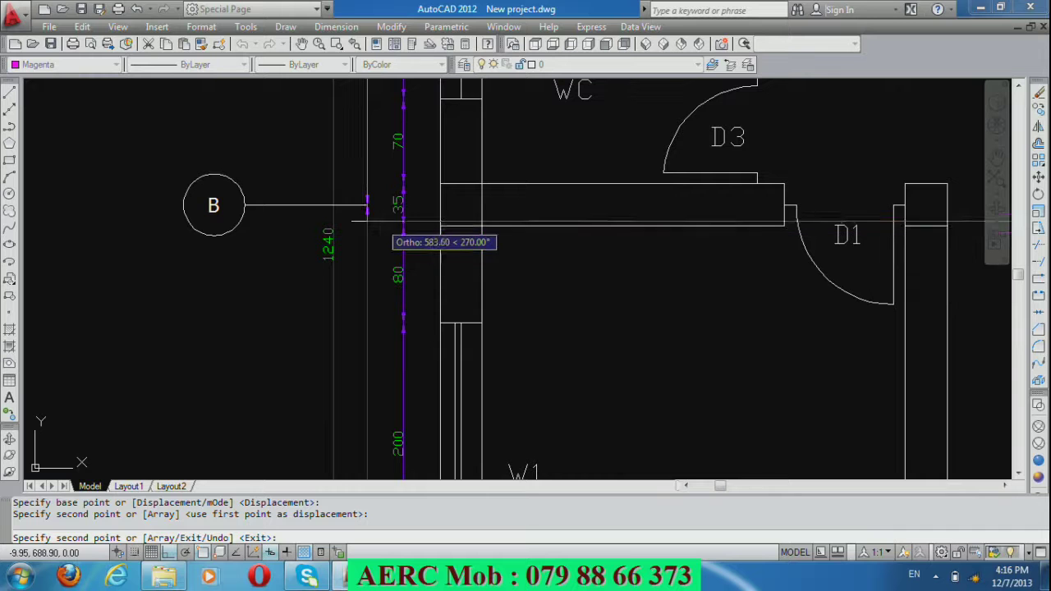
click(460, 208)
scroll(526, 217, down, 4)
scroll(506, 215, up, 2)
scroll(429, 345, up, 2)
scroll(493, 326, up, 2)
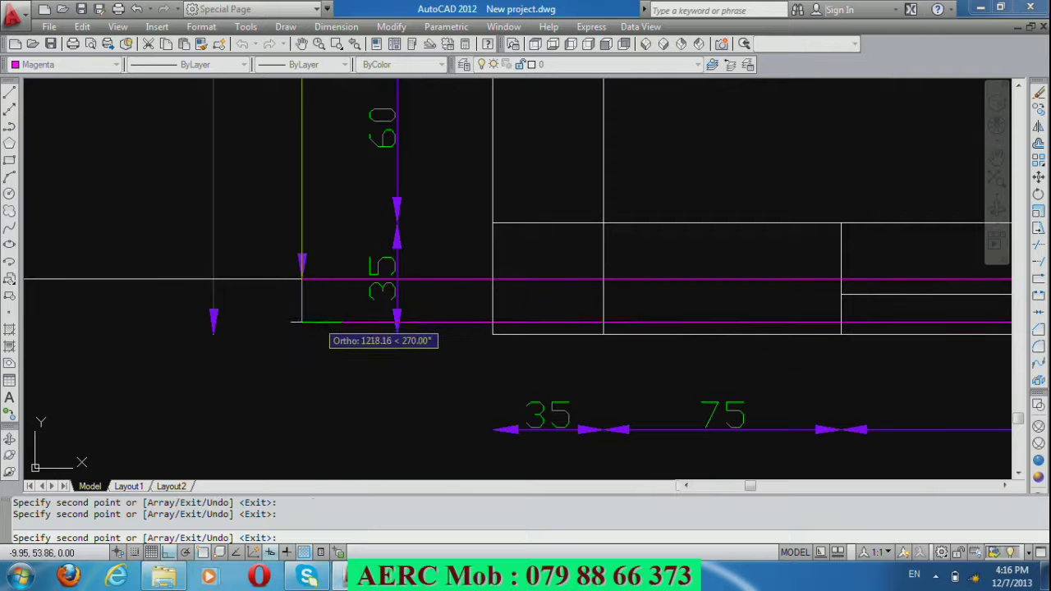
key(Return)
scroll(328, 349, down, 3)
scroll(341, 345, down, 1)
scroll(344, 343, down, 2)
scroll(364, 340, up, 4)
scroll(370, 324, up, 3)
scroll(312, 288, up, 3)
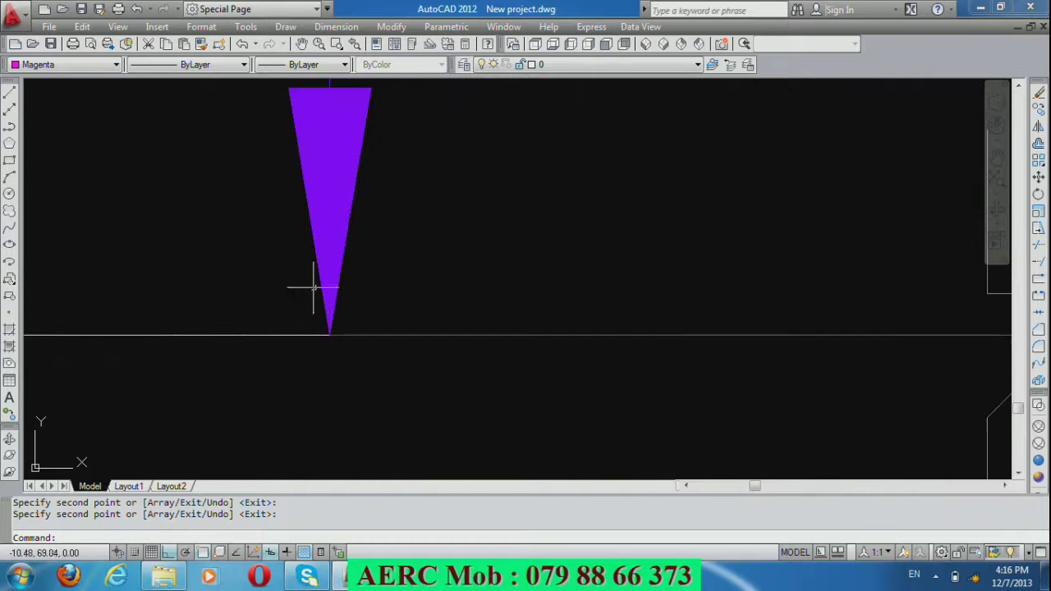
scroll(316, 284, up, 2)
scroll(340, 287, down, 1)
scroll(369, 321, down, 6)
scroll(405, 354, down, 8)
scroll(405, 355, down, 5)
scroll(403, 362, down, 2)
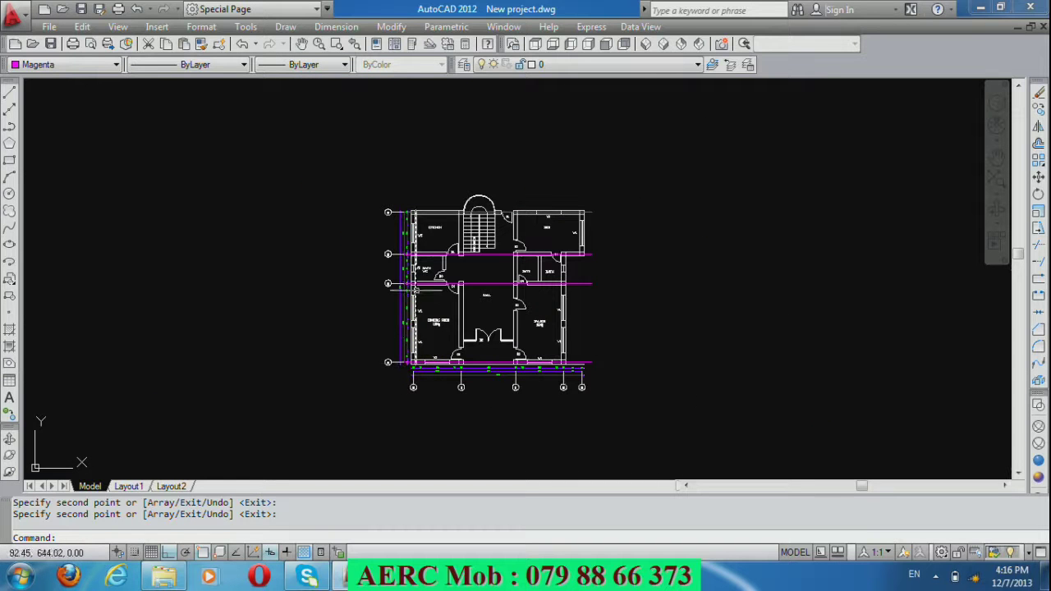
scroll(446, 349, up, 2)
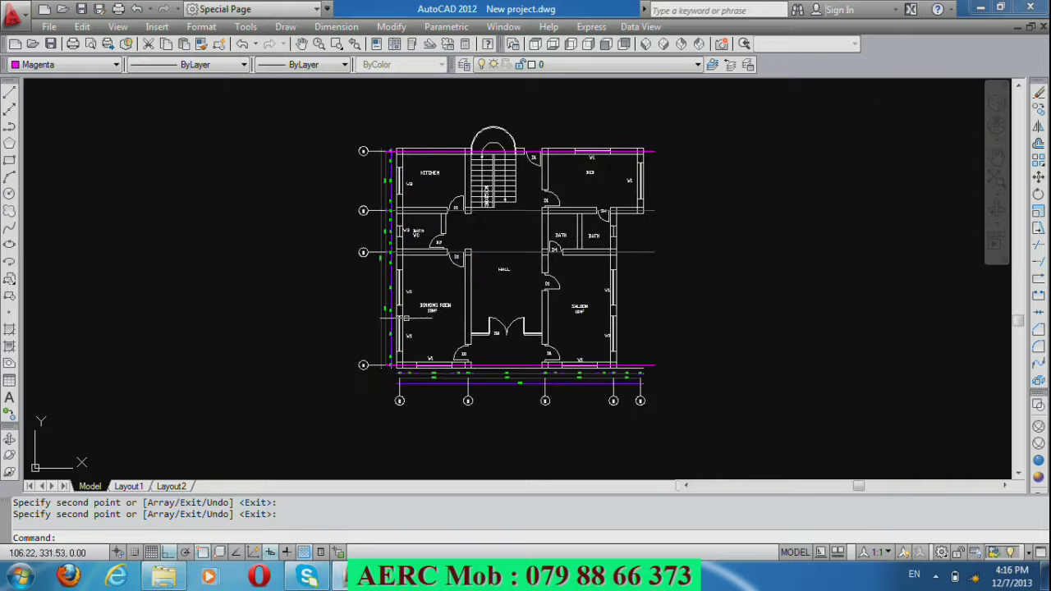
text(C)
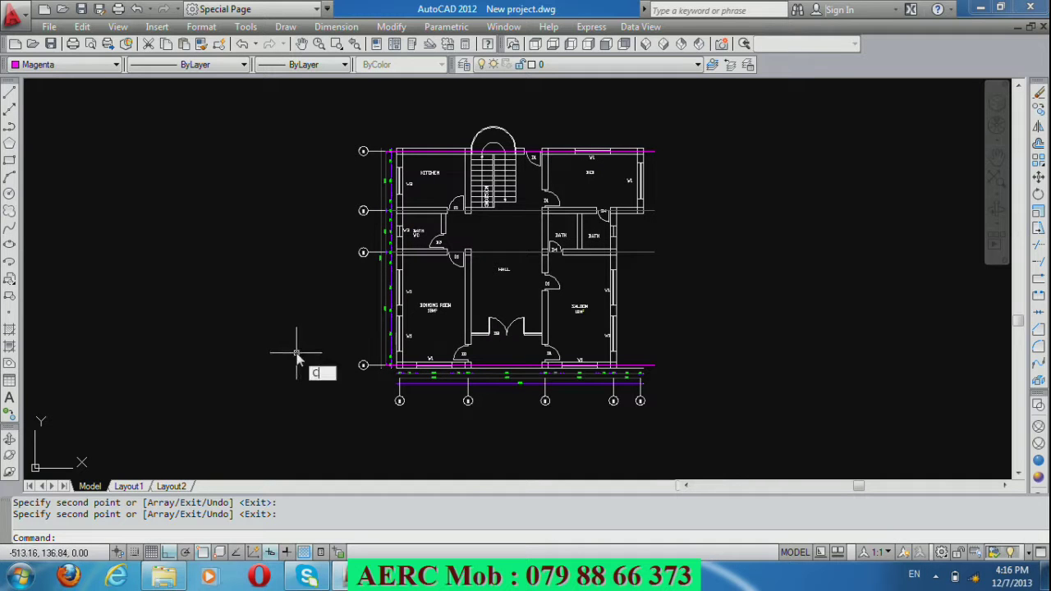
text(O)
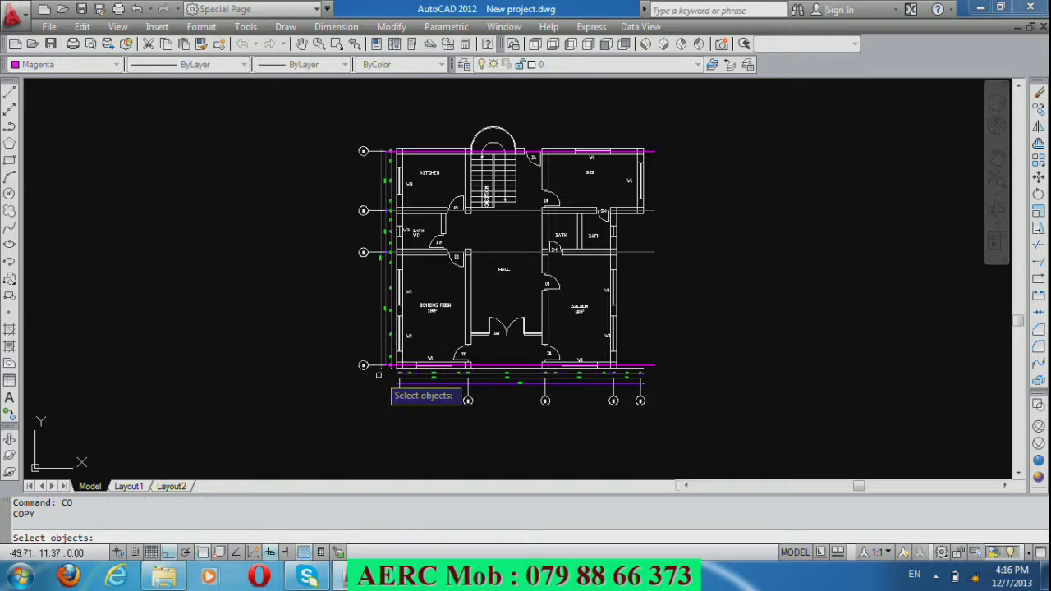
Copy the four left axis bubbles to the right side of the plan.
click(371, 374)
click(327, 138)
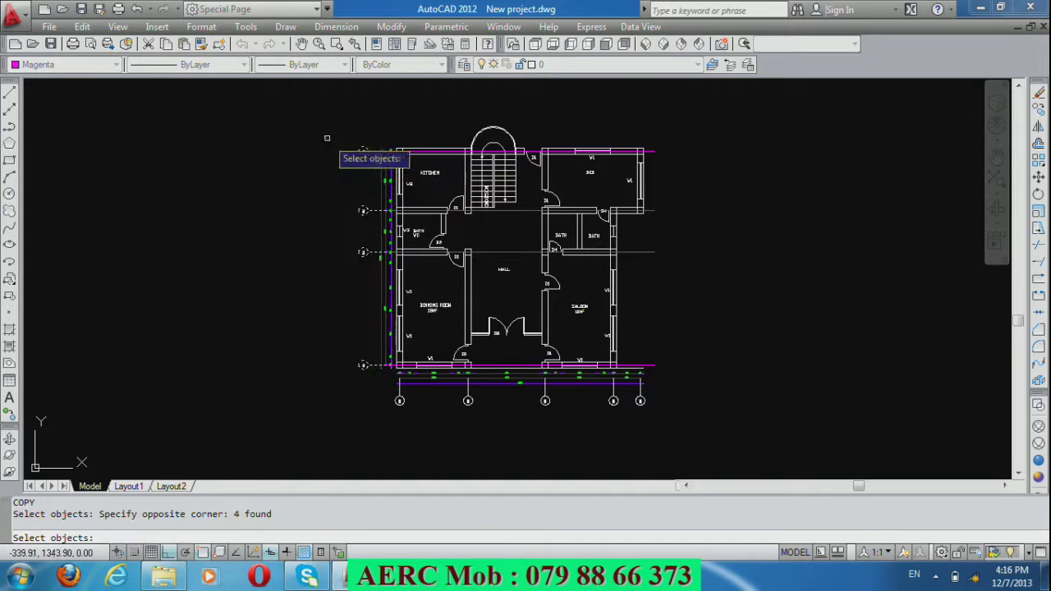
key(Return)
click(390, 365)
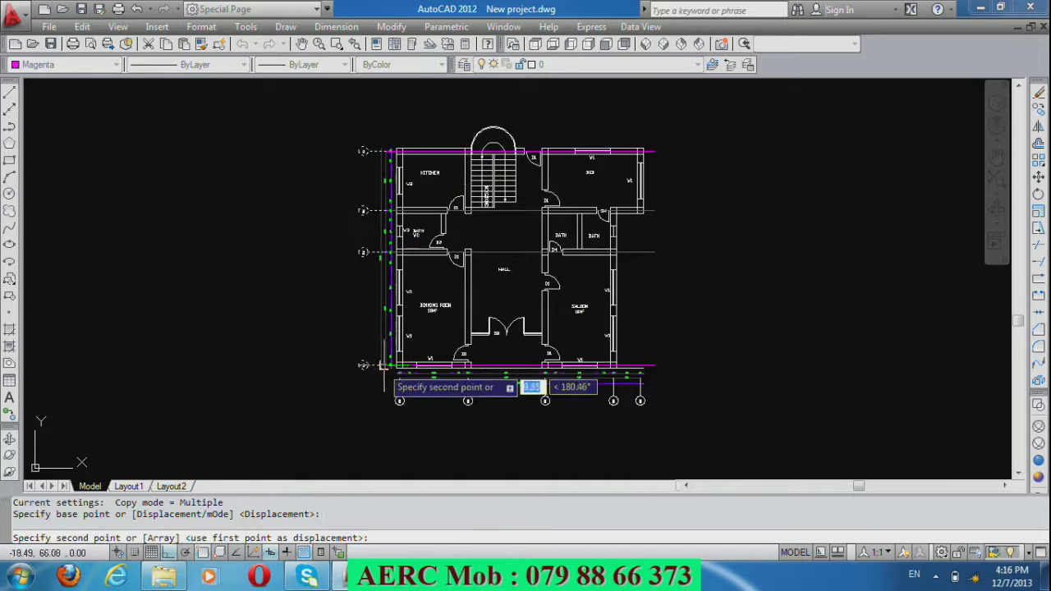
click(814, 371)
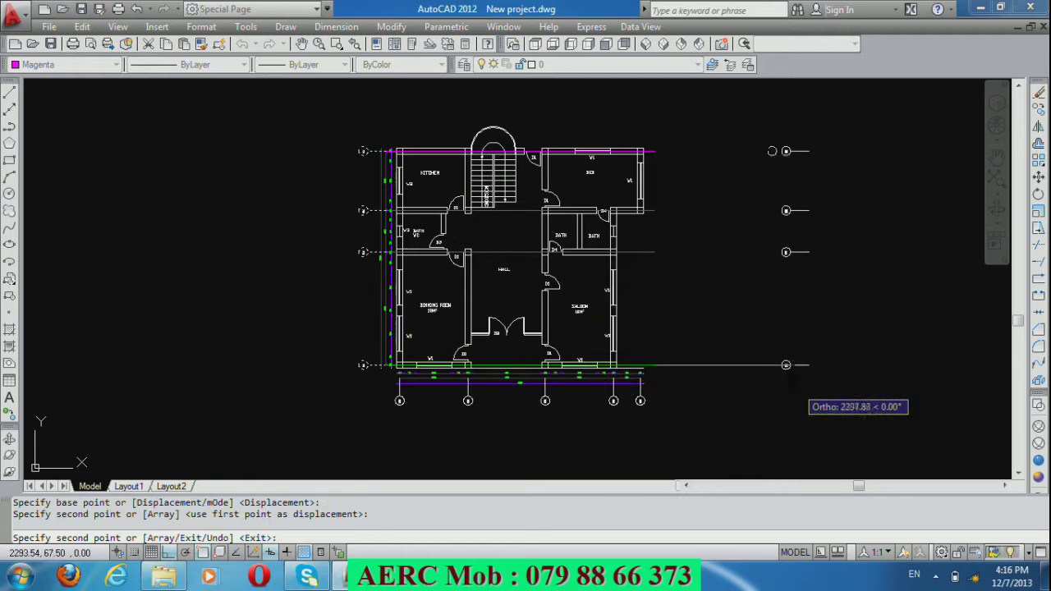
key(Return)
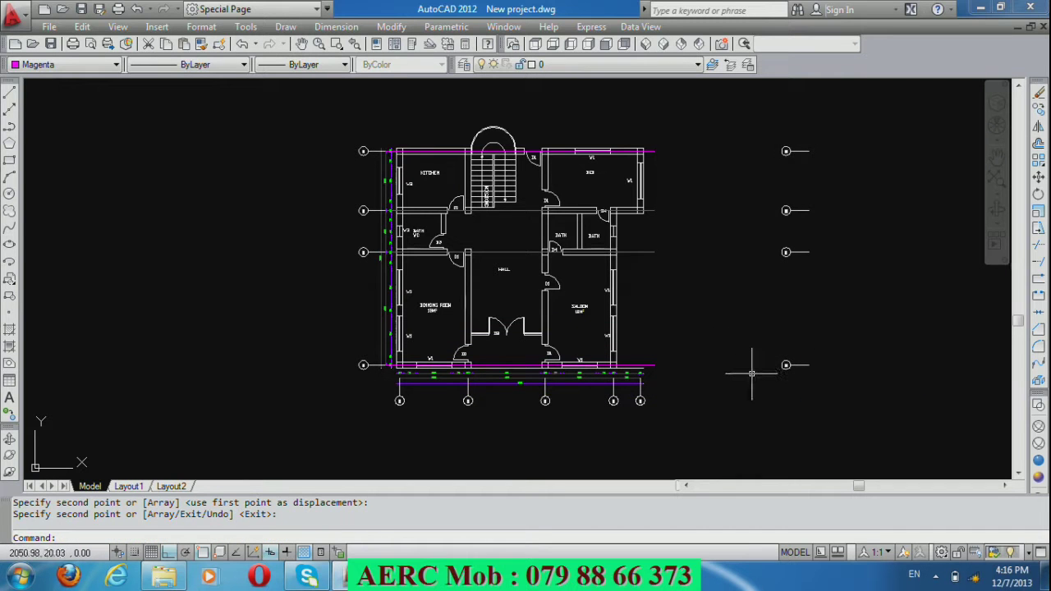
text(MI)
Mirror the right-side bubbles about a vertical line, keeping the source objects.
key(Return)
click(833, 387)
click(788, 153)
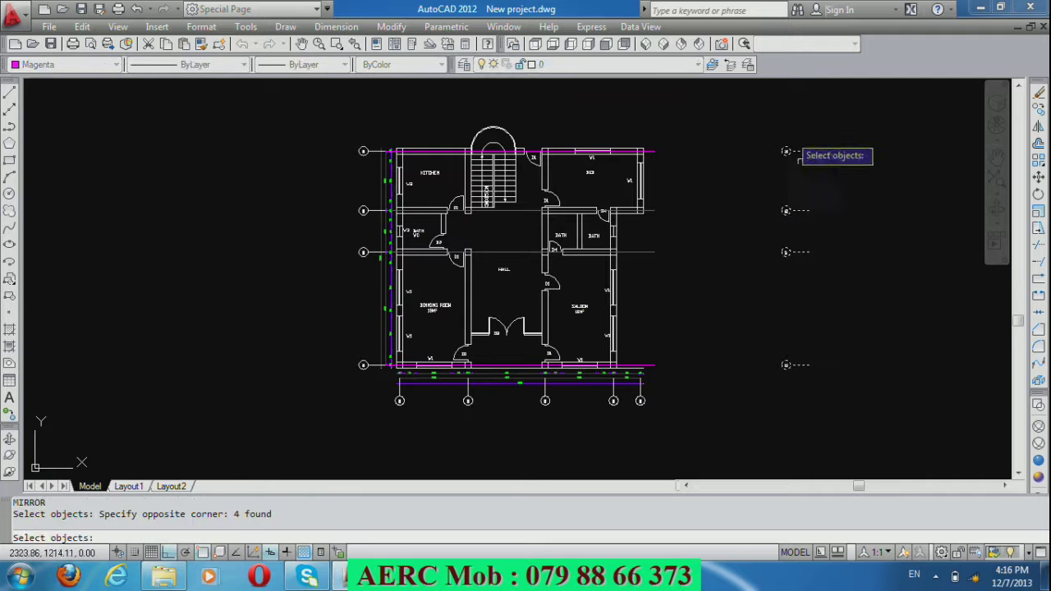
key(Return)
click(810, 361)
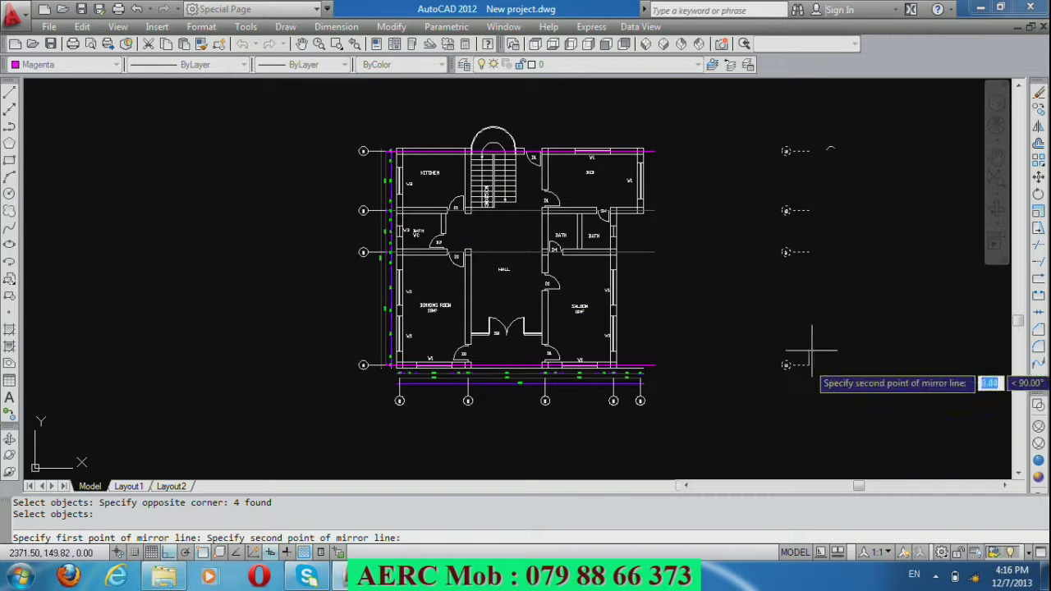
click(806, 252)
key(Return)
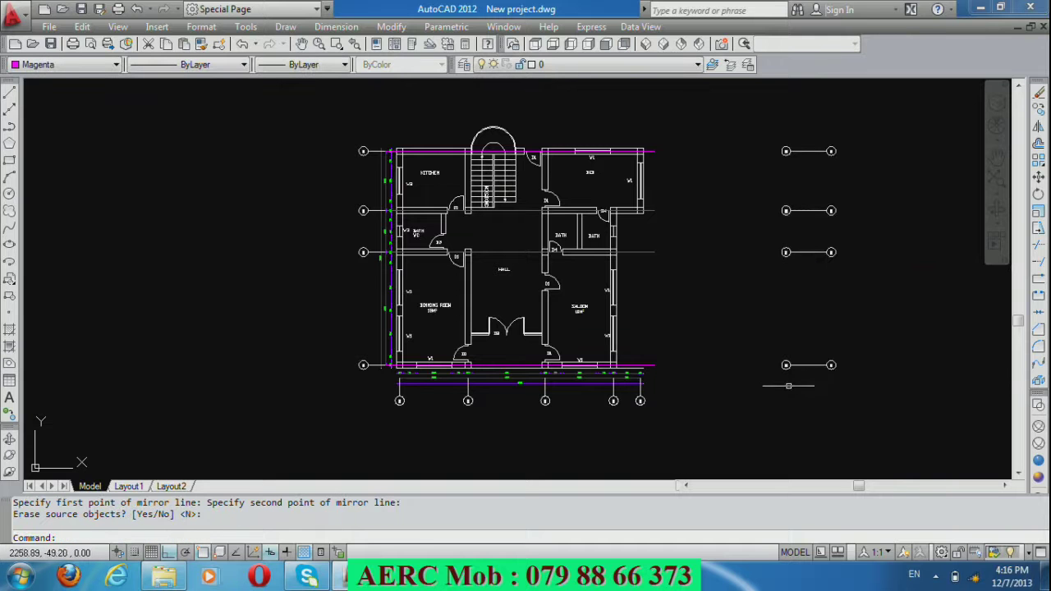
Erase the unmirrored bubble copies.
click(813, 382)
click(743, 143)
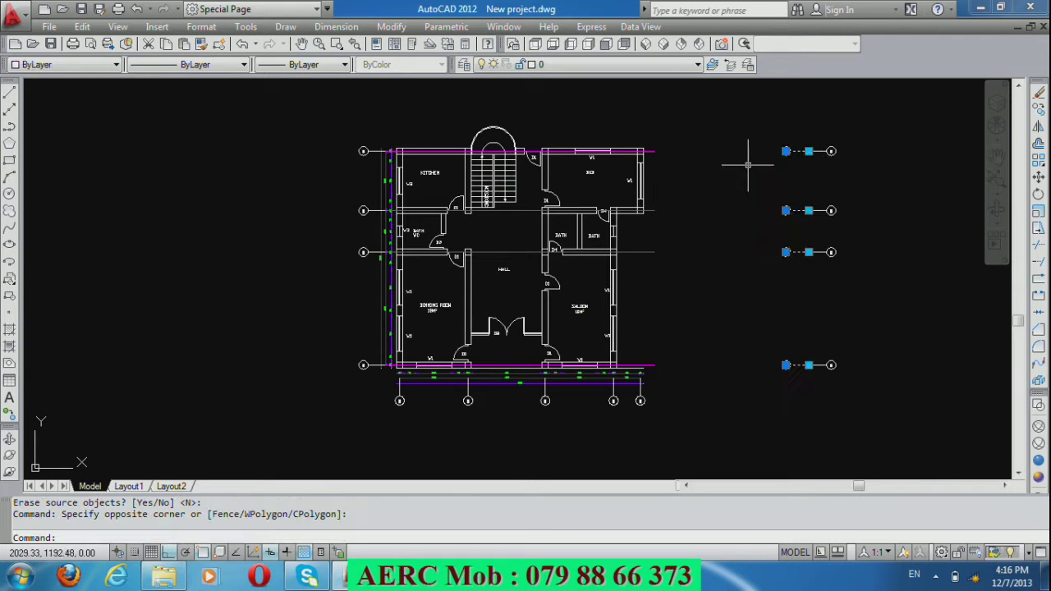
key(Delete)
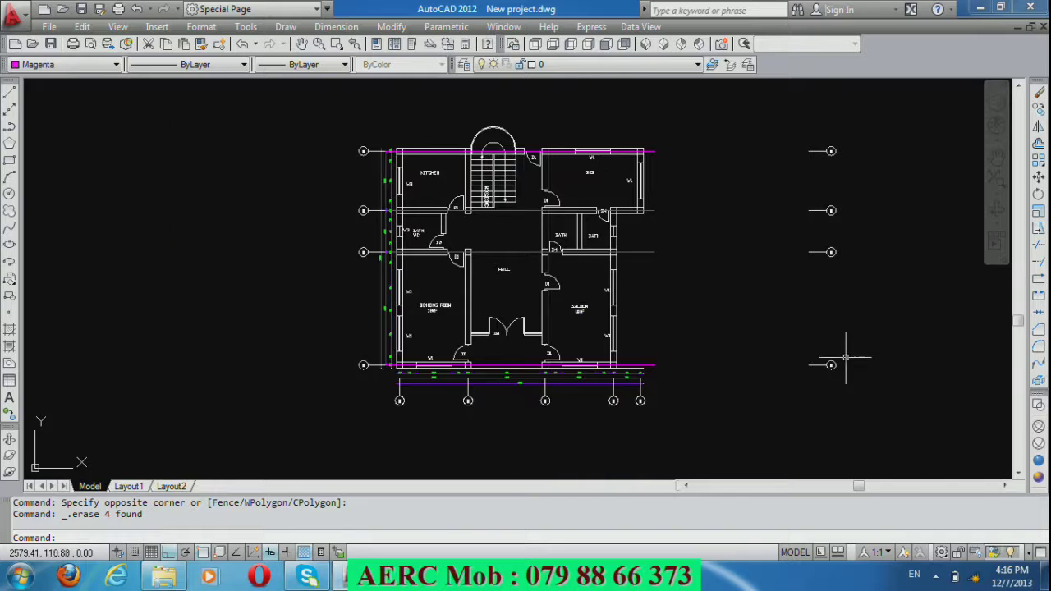
scroll(846, 354, up, 5)
scroll(836, 359, down, 2)
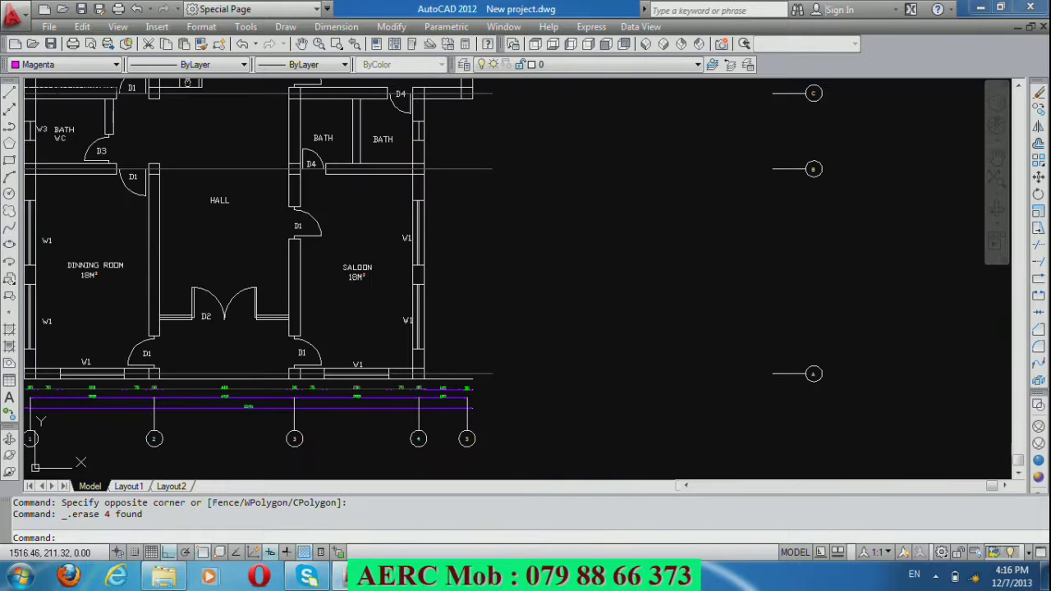
scroll(797, 268, up, 2)
scroll(810, 164, up, 3)
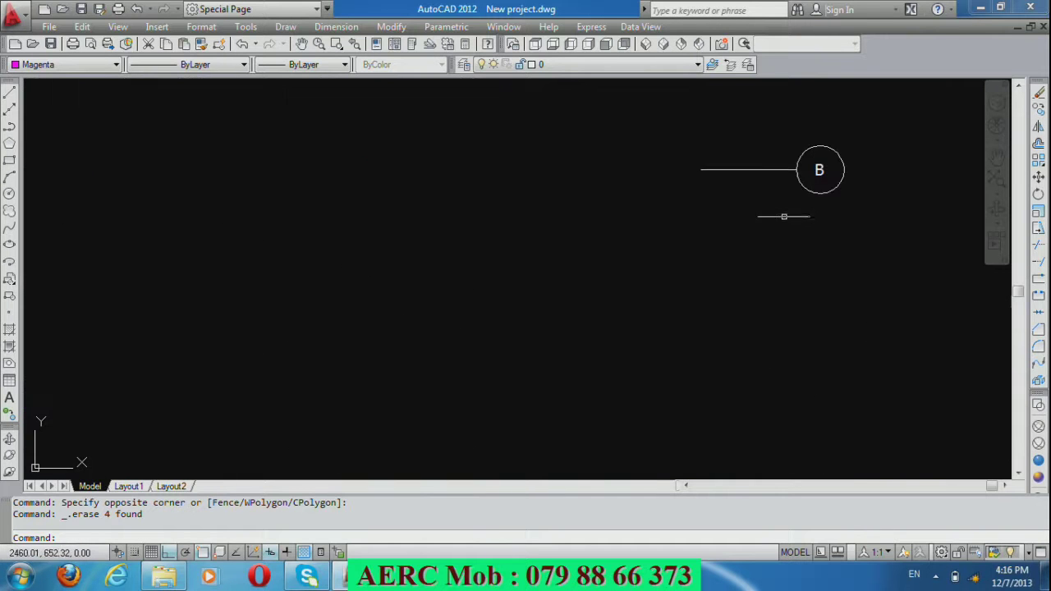
scroll(795, 279, down, 6)
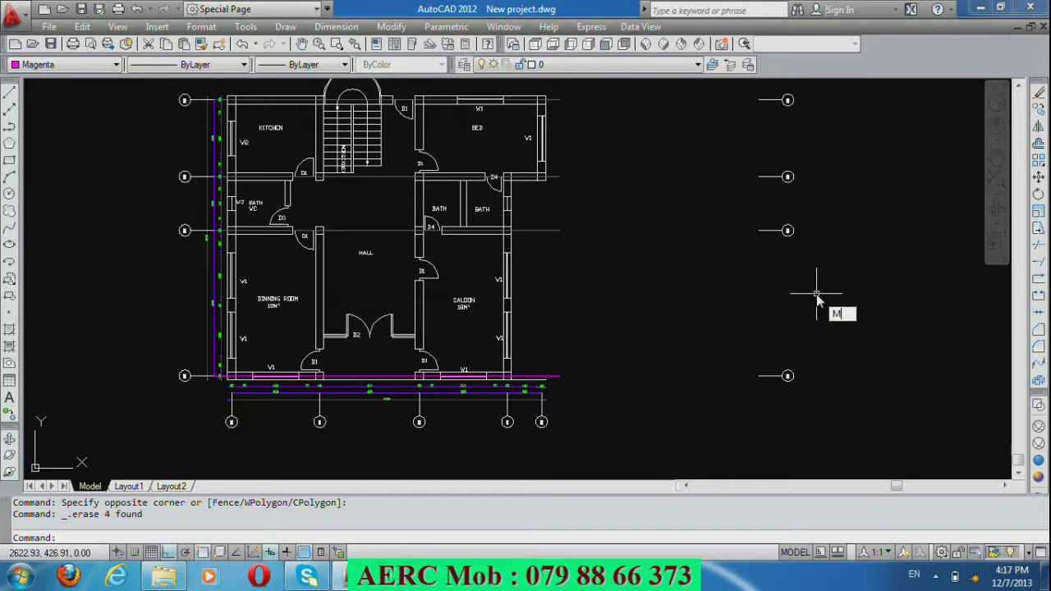
Move the four mirrored A–D bubbles so their leader end snaps to the bottom axis line's end.
key(Return)
click(859, 402)
click(733, 96)
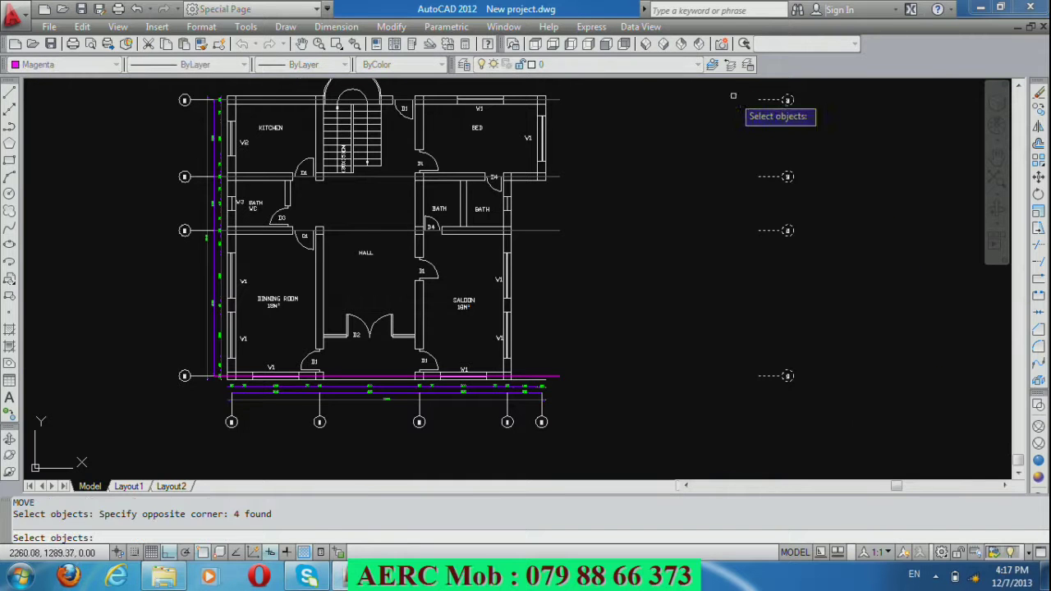
scroll(750, 375, up, 3)
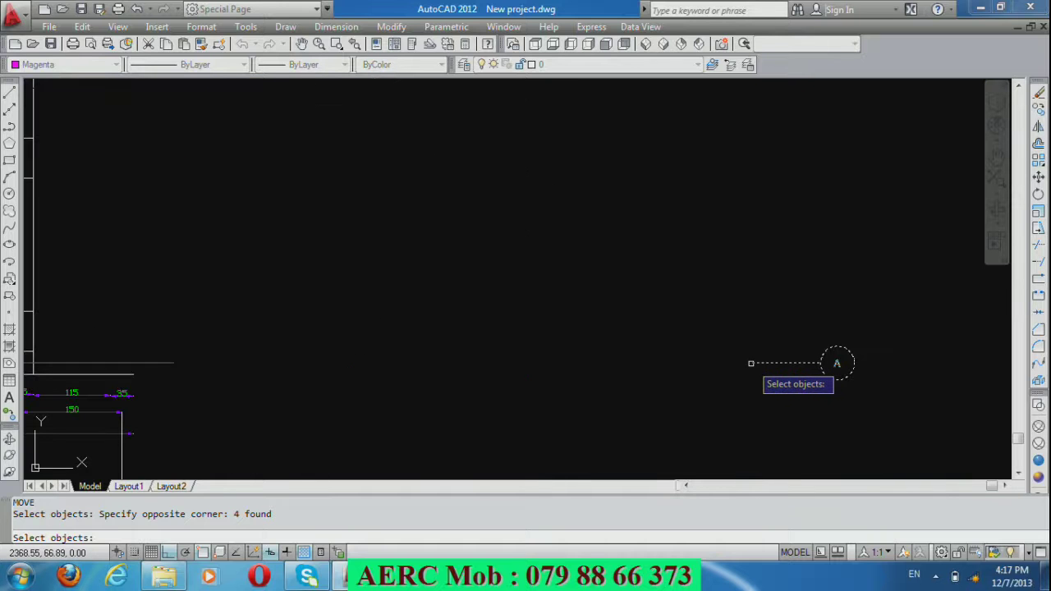
key(Return)
click(751, 363)
scroll(777, 359, down, 3)
scroll(681, 356, down, 3)
scroll(618, 363, up, 4)
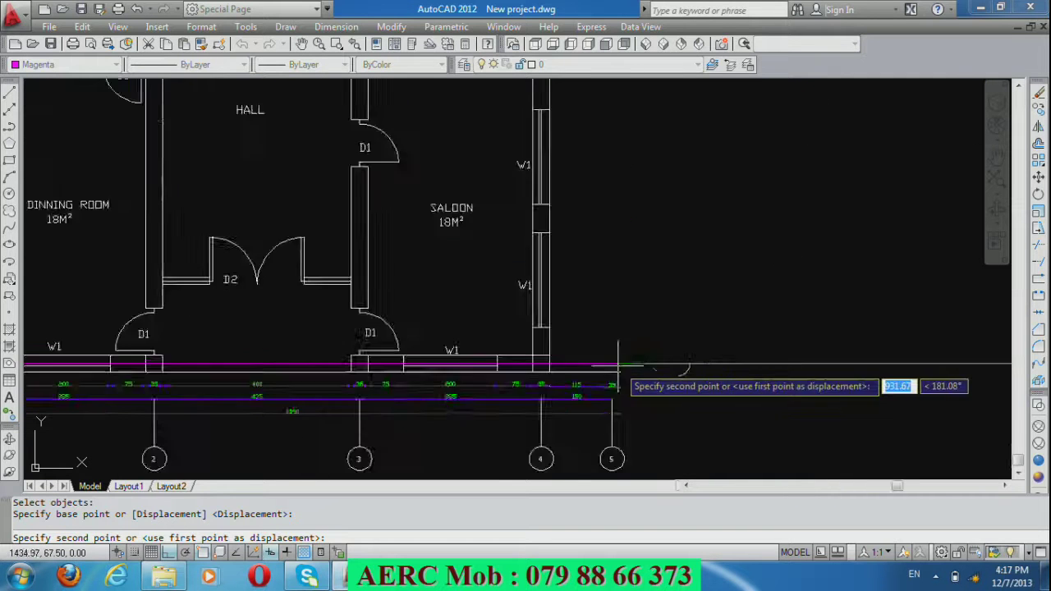
scroll(618, 363, up, 2)
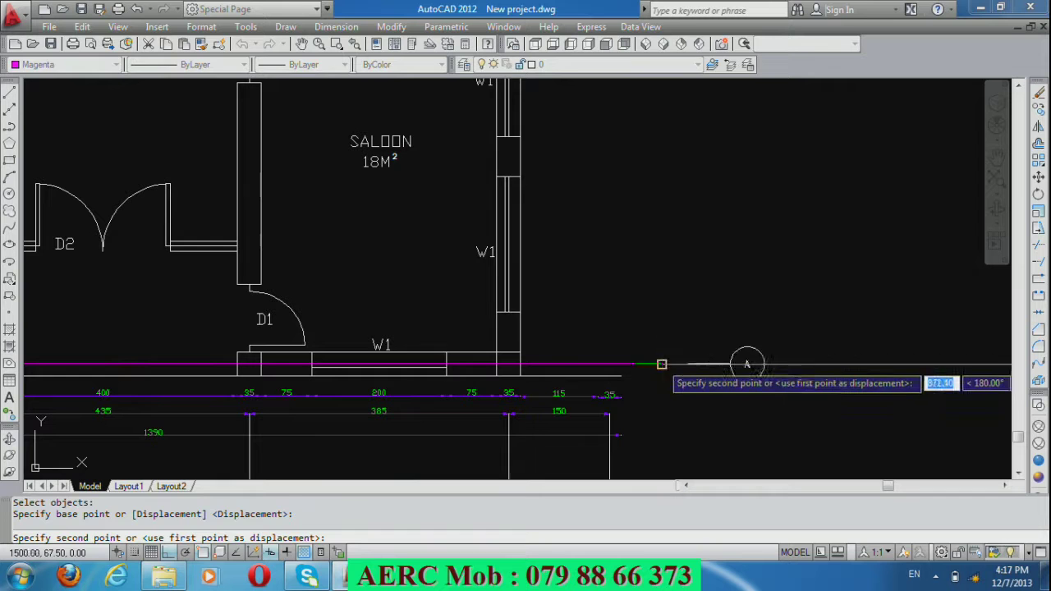
click(662, 364)
scroll(663, 358, down, 4)
scroll(740, 403, down, 2)
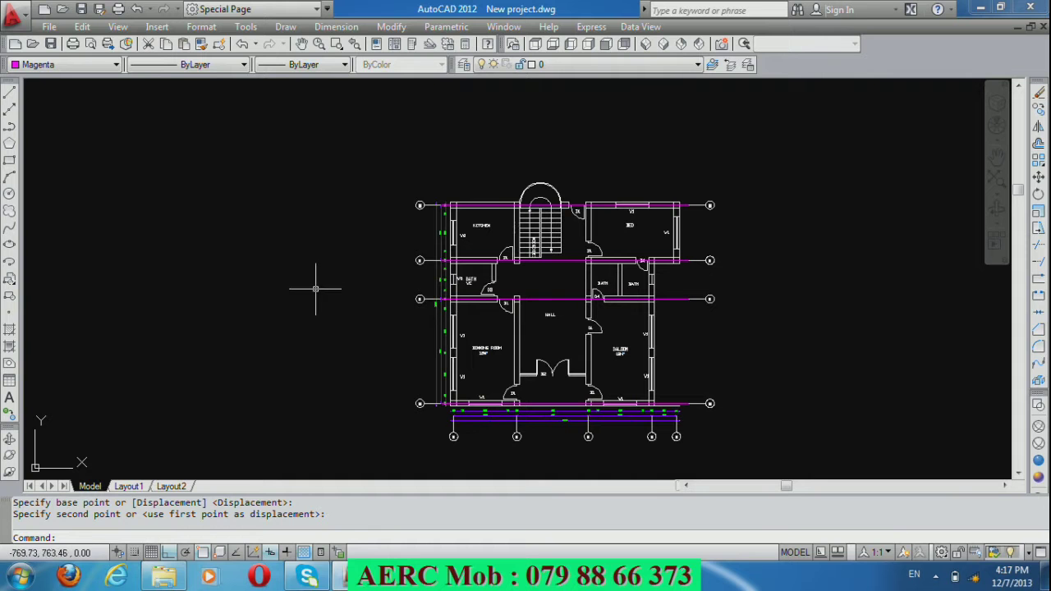
Draw a vertical line segment 60 units up from the kitchen's top-left wall corner.
text(l)
key(Return)
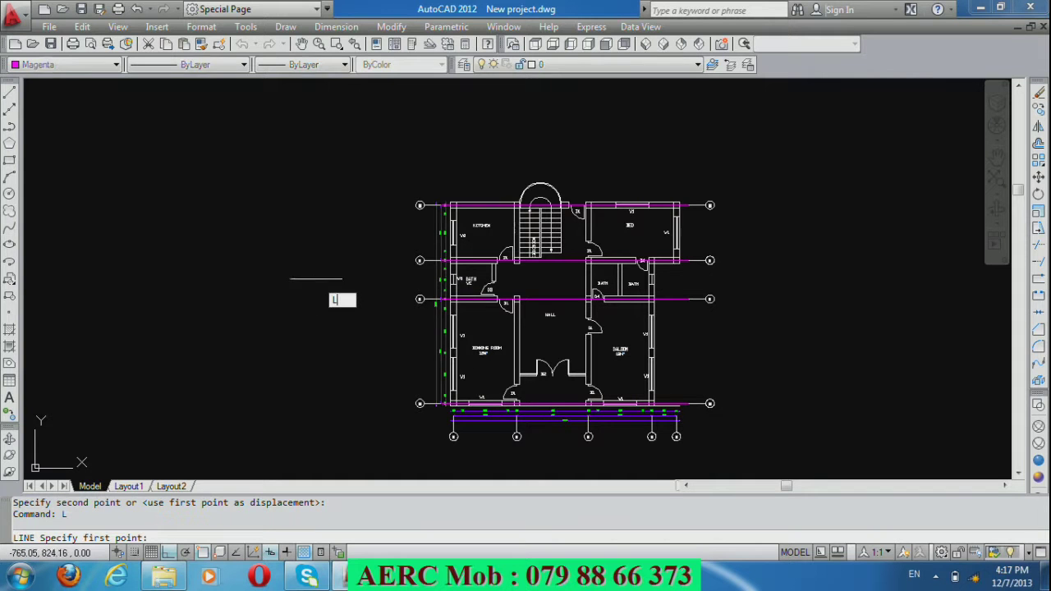
scroll(483, 425, up, 5)
scroll(361, 361, up, 3)
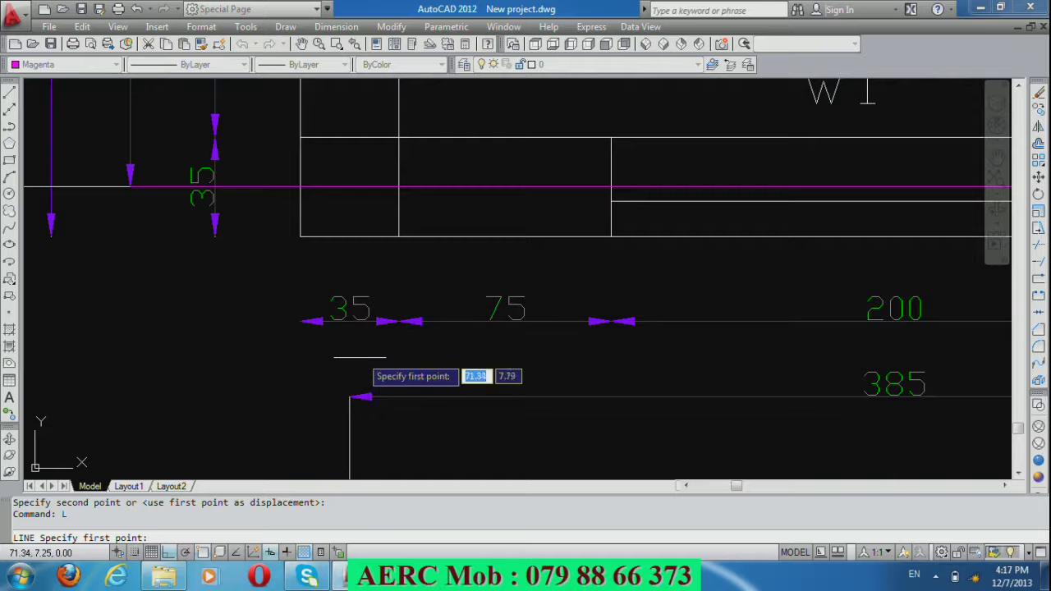
click(349, 397)
scroll(337, 431, down, 3)
scroll(361, 440, down, 2)
scroll(364, 441, down, 2)
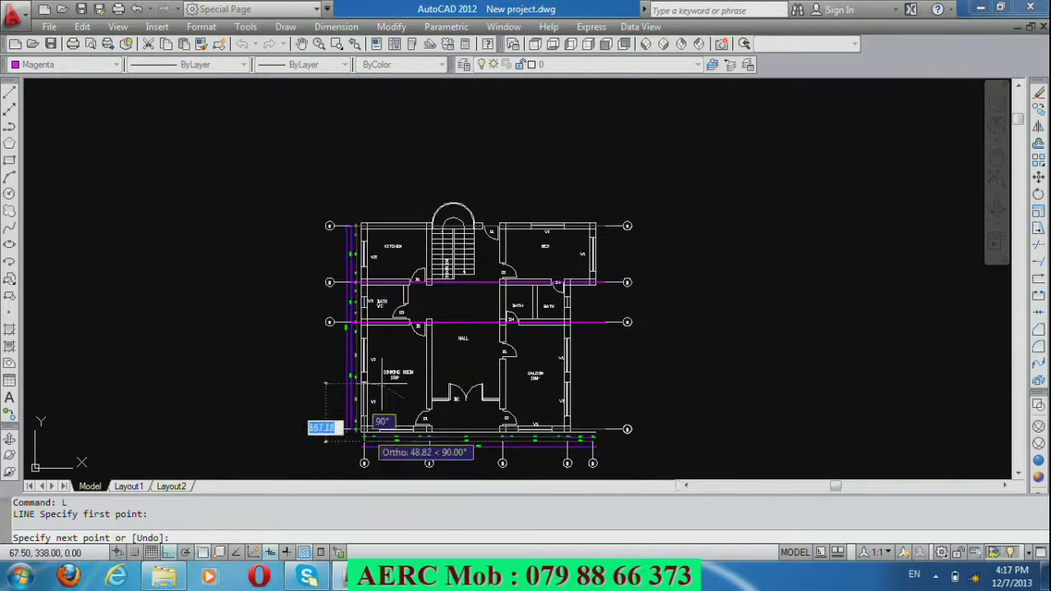
scroll(366, 175, up, 3)
scroll(333, 275, up, 1)
scroll(329, 284, up, 2)
scroll(345, 289, up, 2)
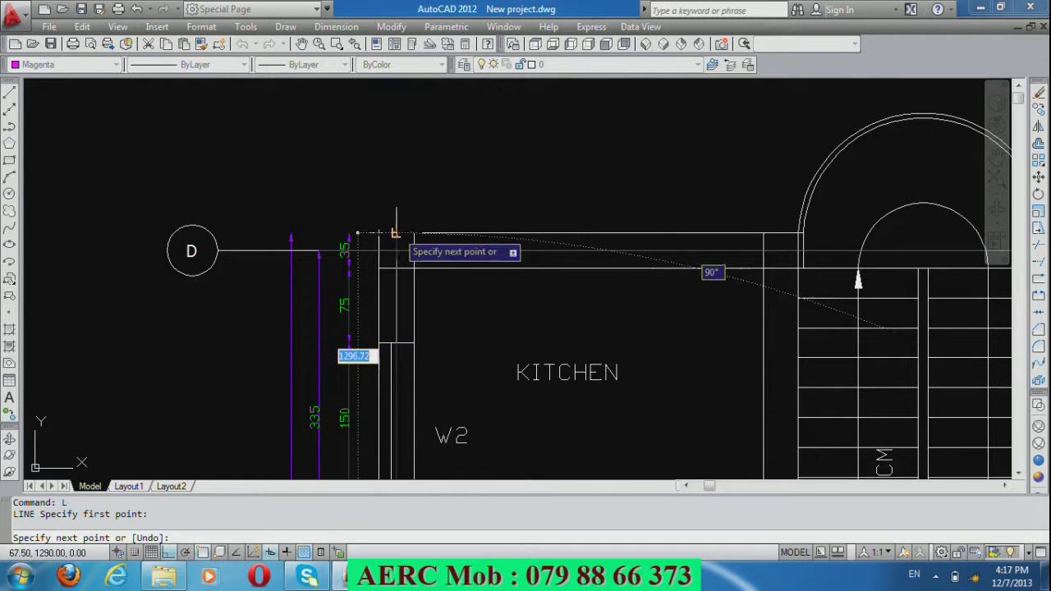
click(395, 232)
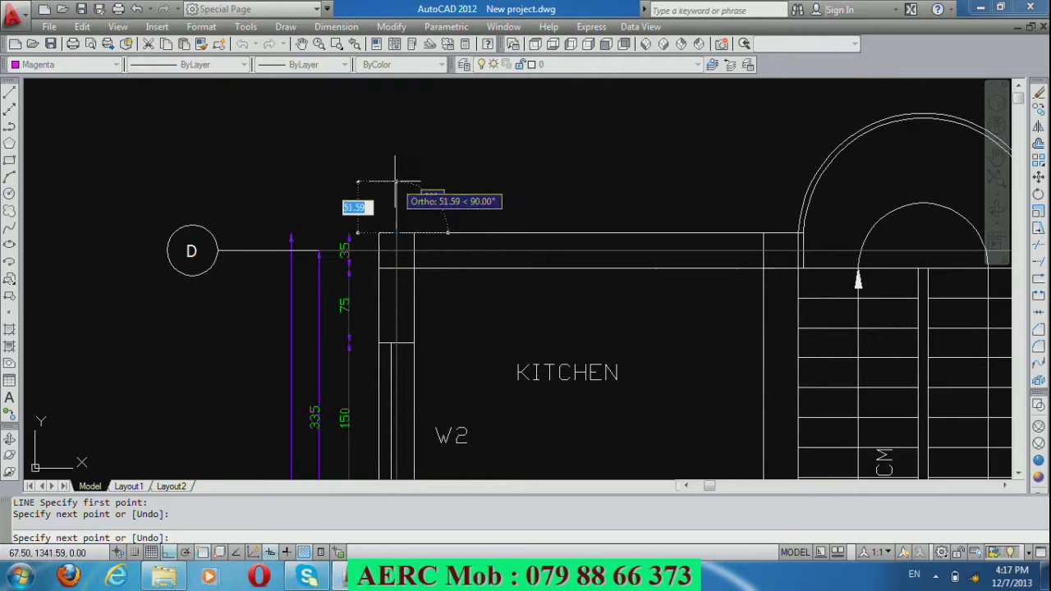
text(6)
key(Return)
key(Return)
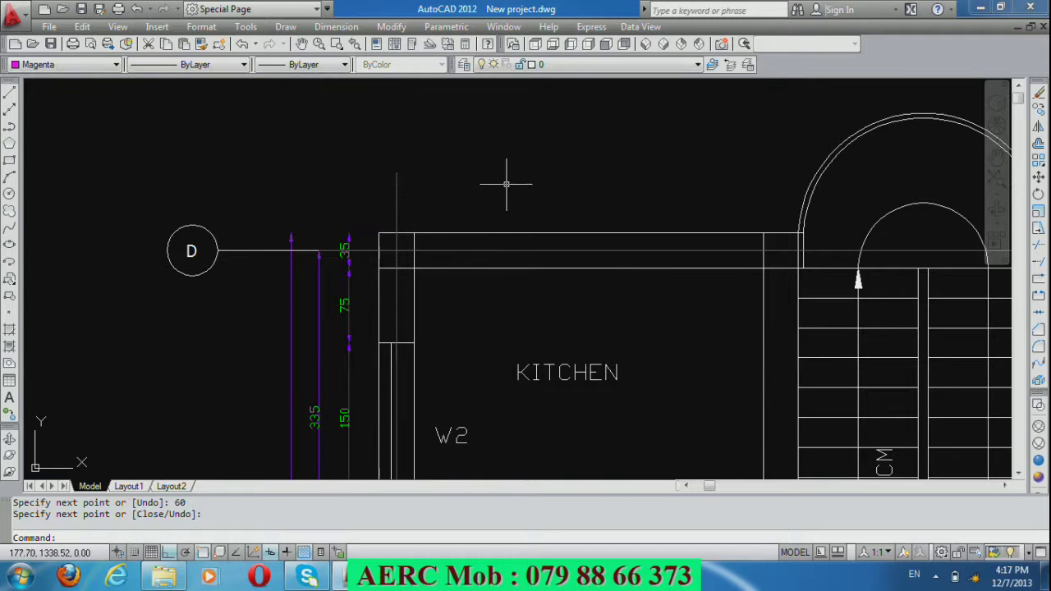
Join the new short segment to the existing vertical line along the kitchen's left wall.
key(Return)
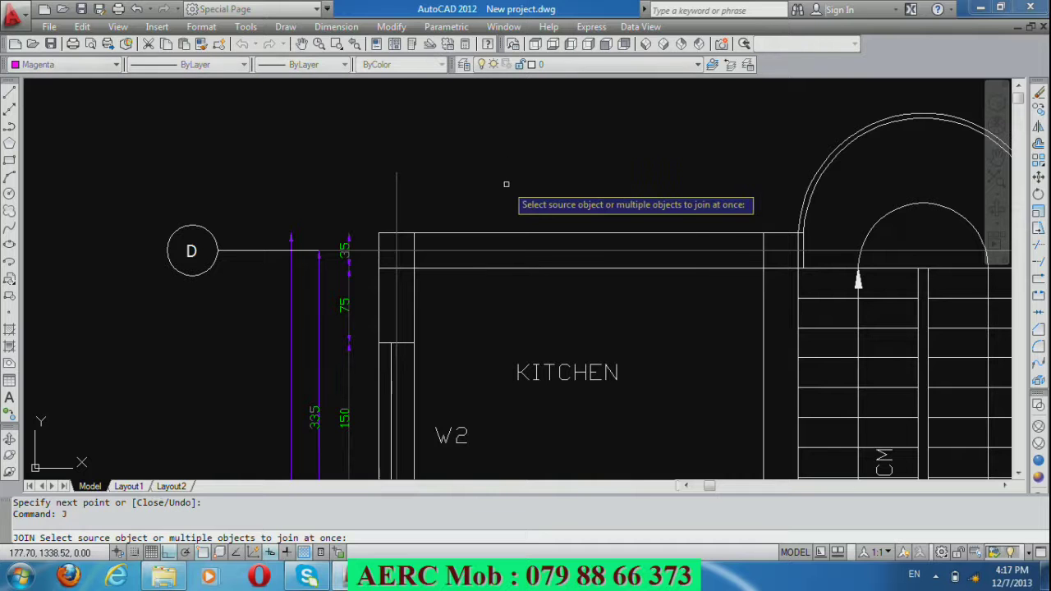
click(397, 182)
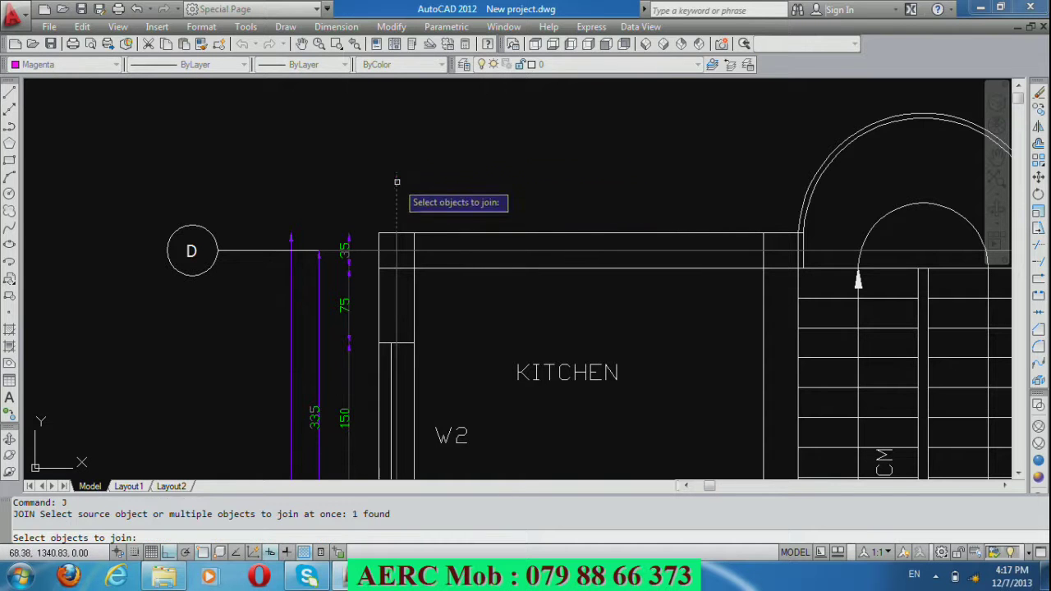
click(396, 259)
key(Return)
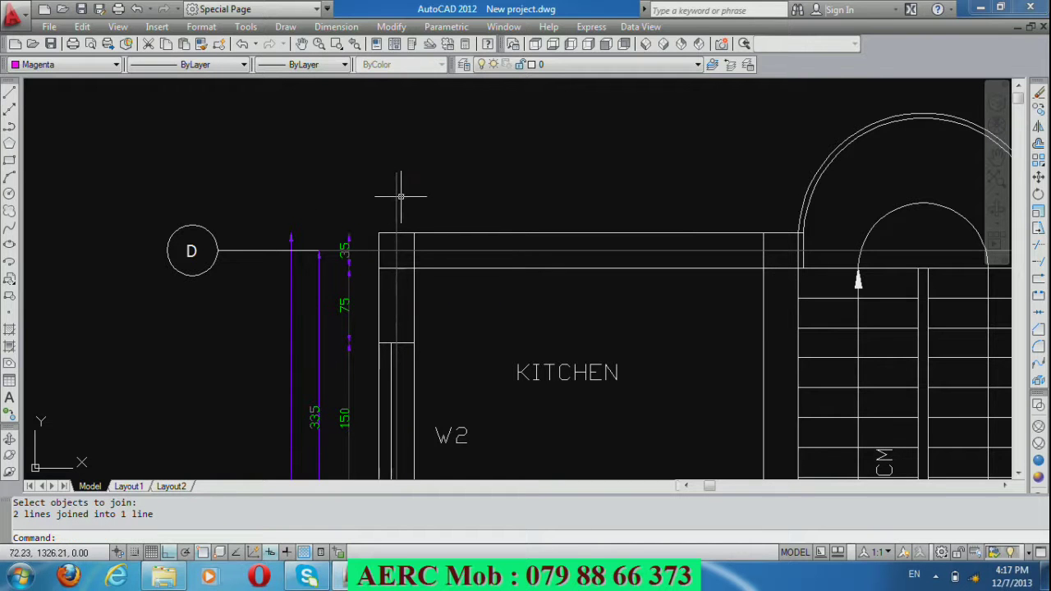
scroll(364, 163, down, 5)
scroll(363, 162, down, 2)
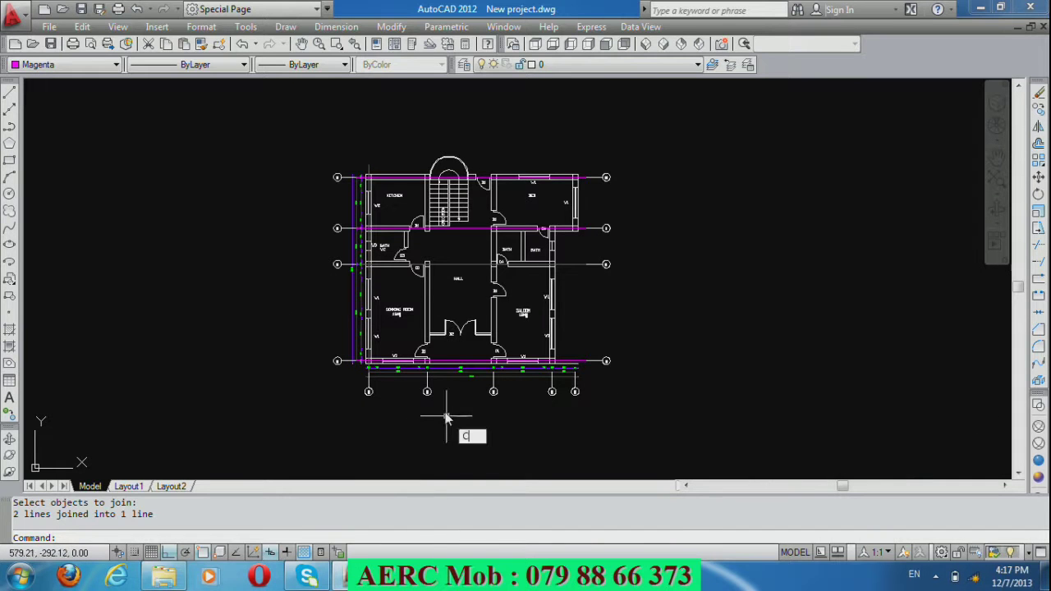
Copy the five bottom grid bubbles up above the top of the floor plan.
text(o)
key(Return)
click(607, 407)
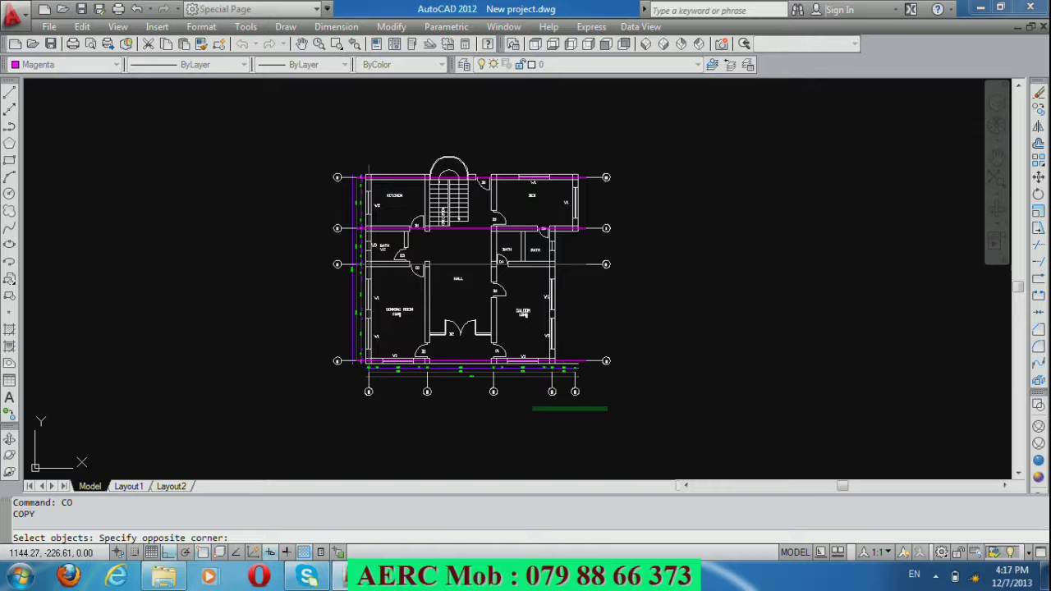
click(352, 386)
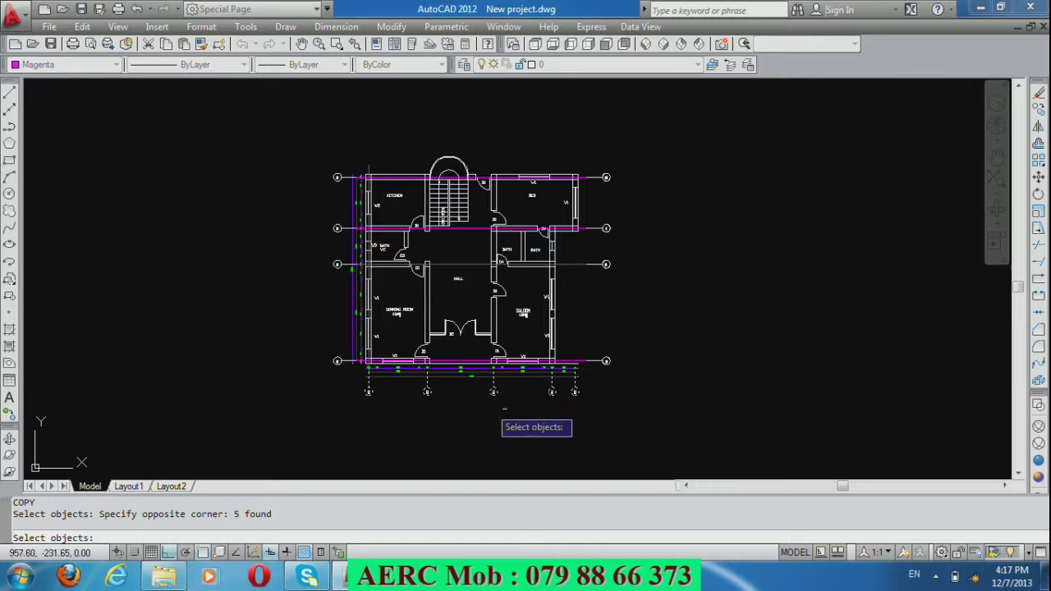
key(Return)
click(575, 391)
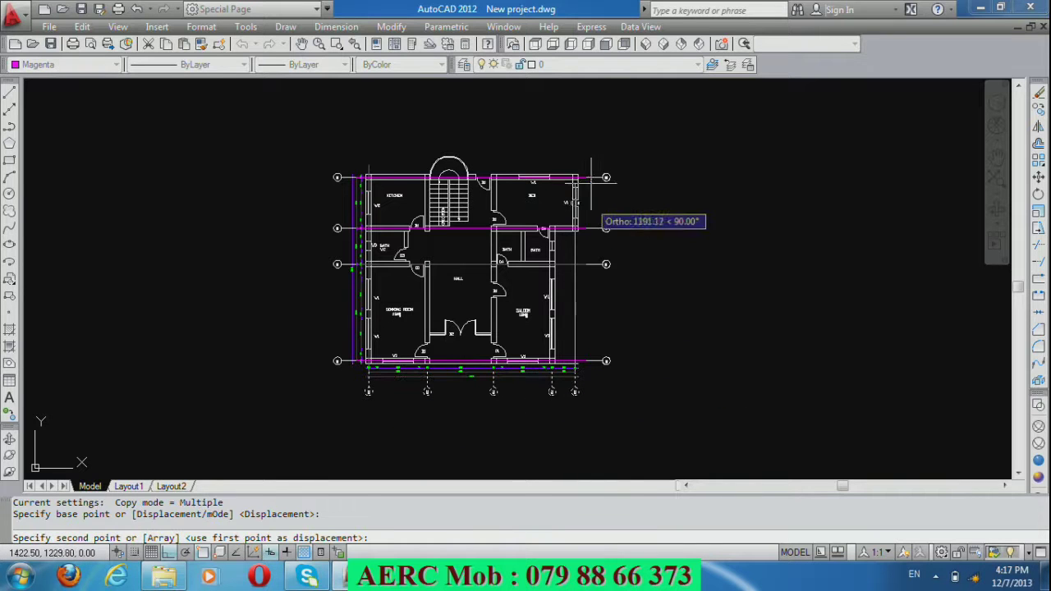
click(628, 132)
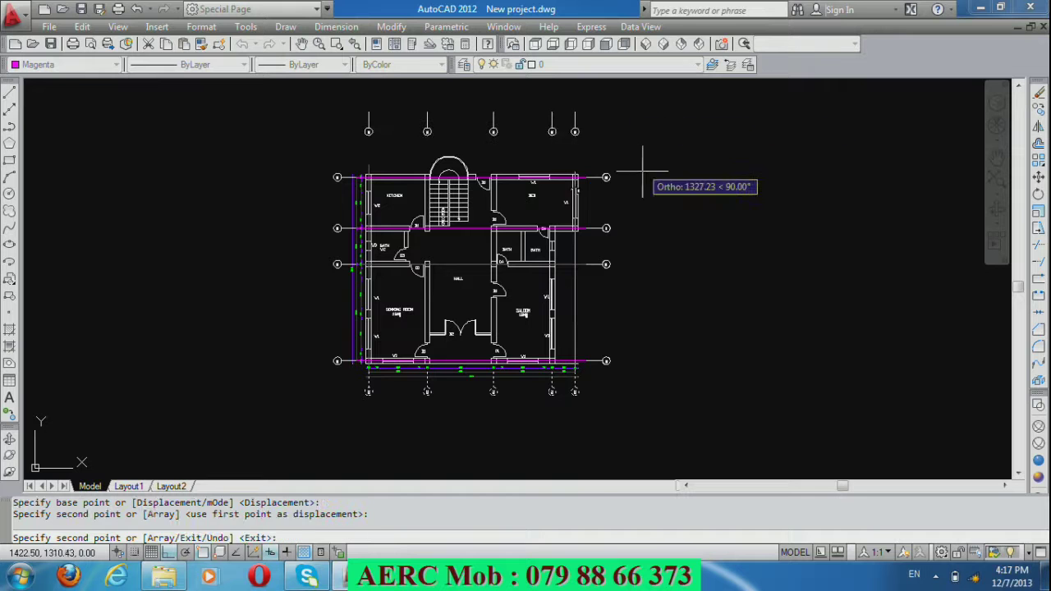
key(Return)
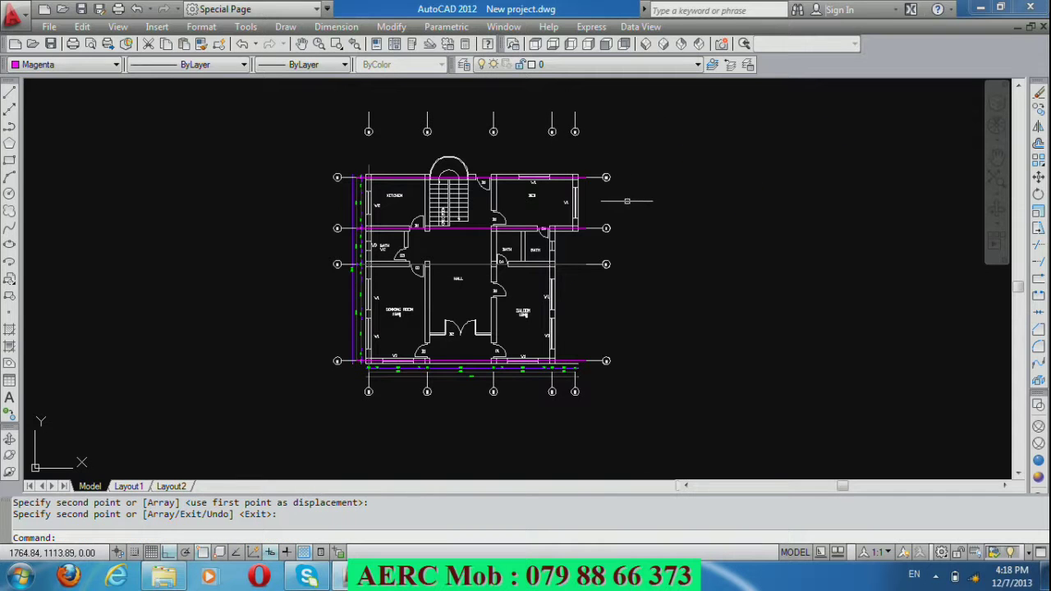
Mirror the copied bubbles about a horizontal axis, keeping the source objects.
text(MI)
key(Return)
click(607, 140)
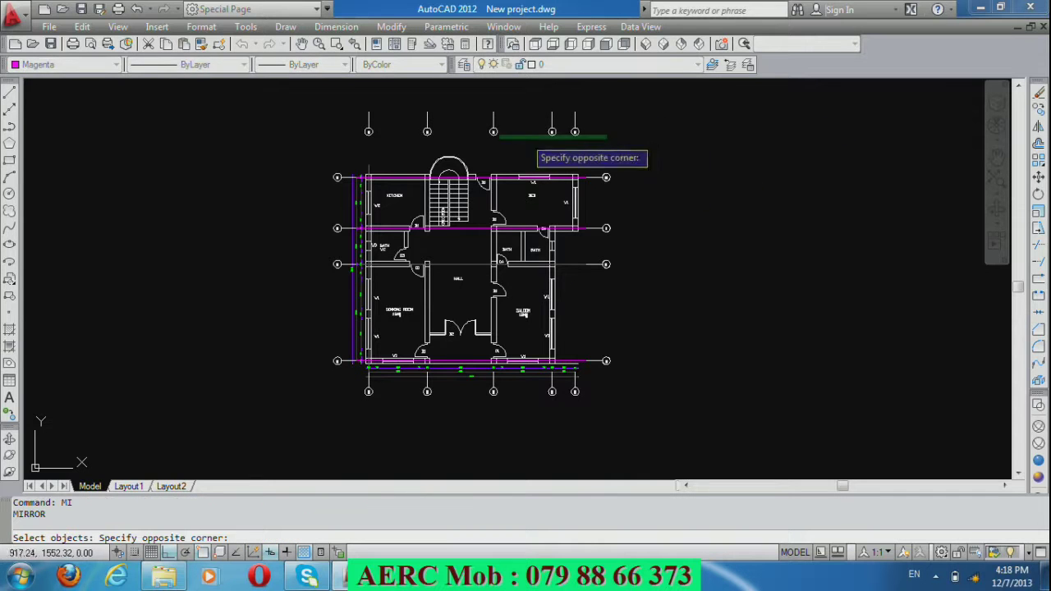
click(359, 115)
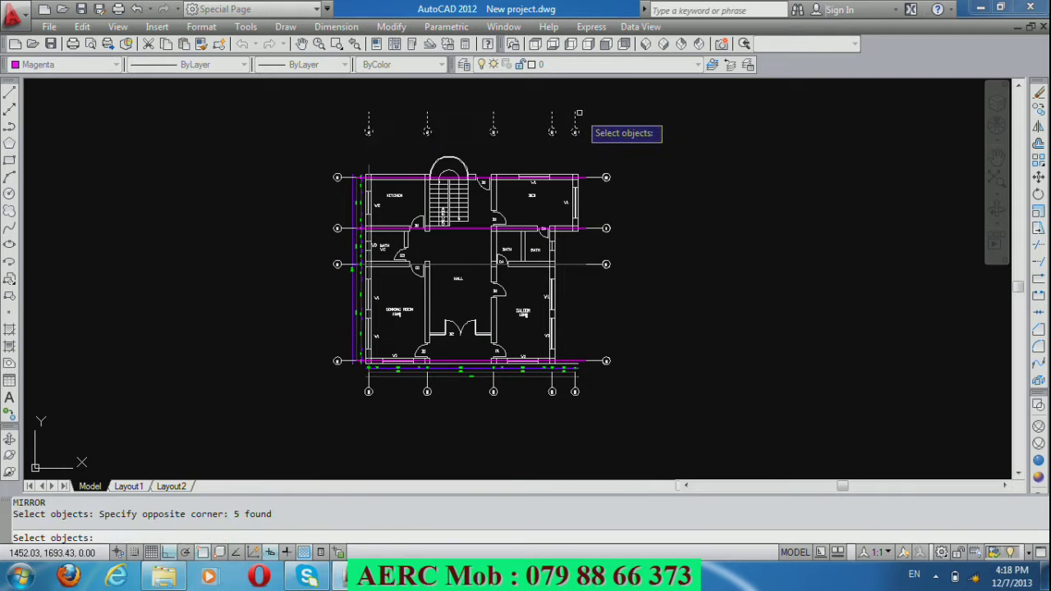
key(Return)
click(552, 132)
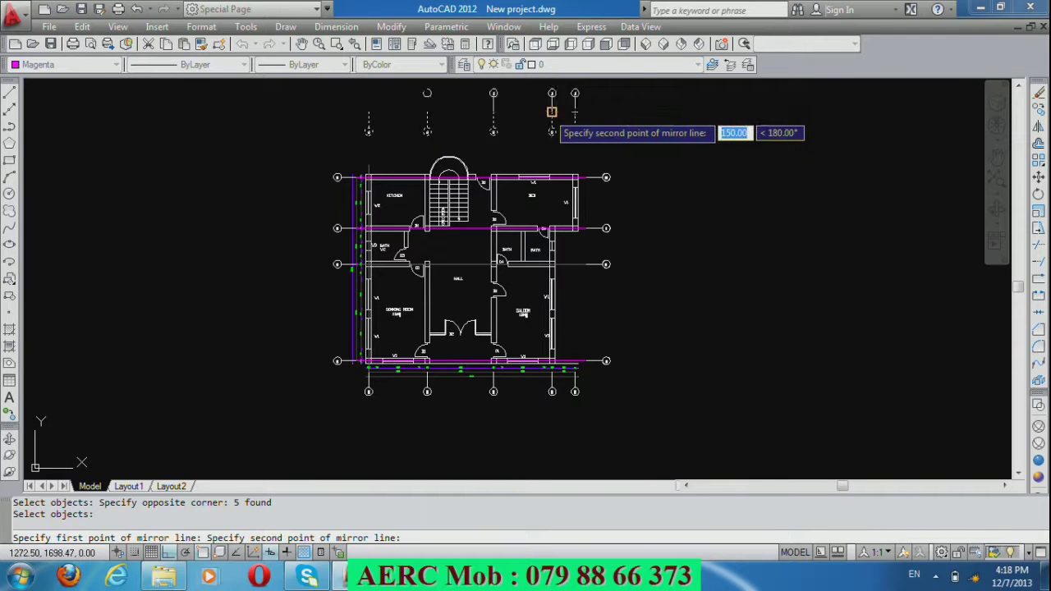
click(546, 112)
key(Return)
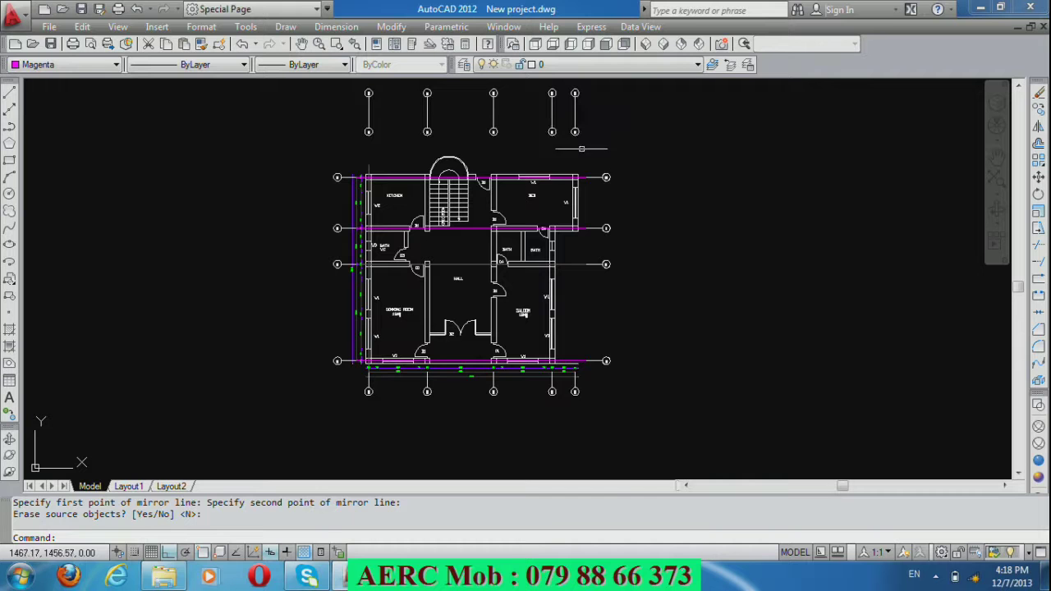
Erase the five un-mirrored bubble copies.
click(593, 132)
click(339, 127)
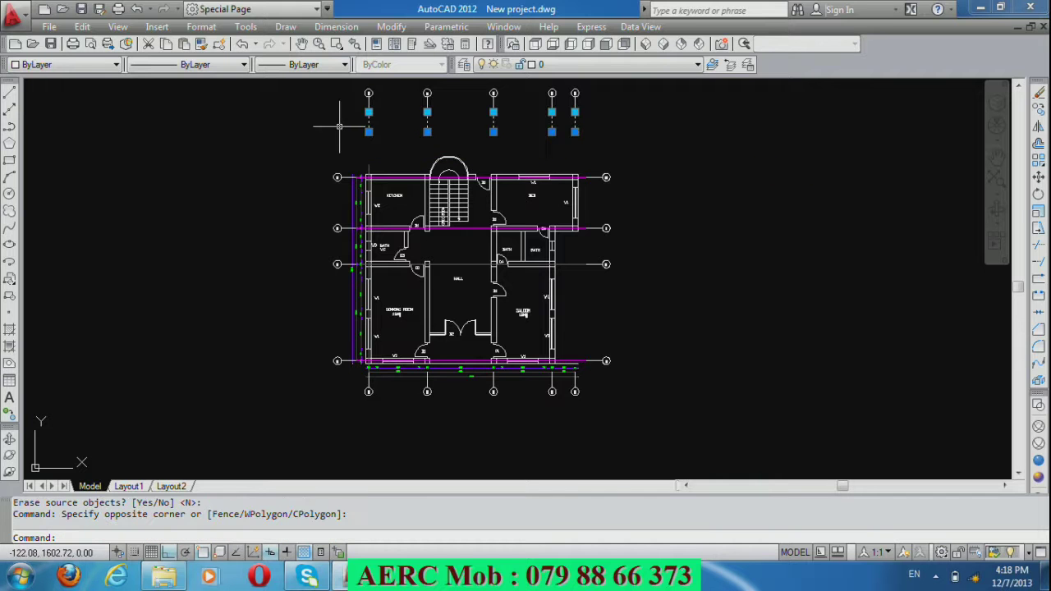
key(Delete)
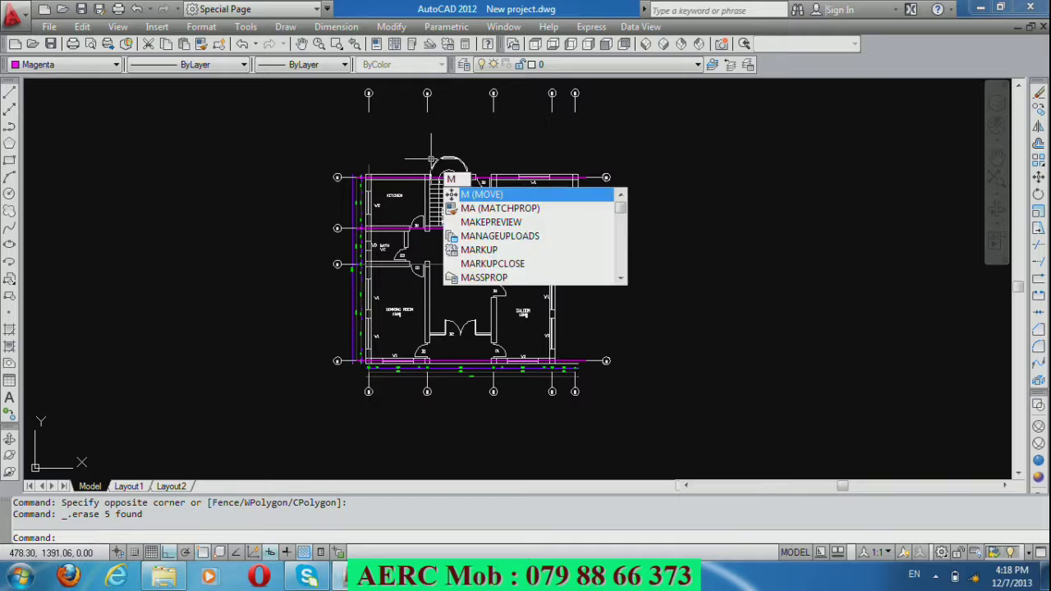
Move the five top grid bubbles straight down to sit just above grid line D.
key(Return)
click(611, 128)
click(343, 90)
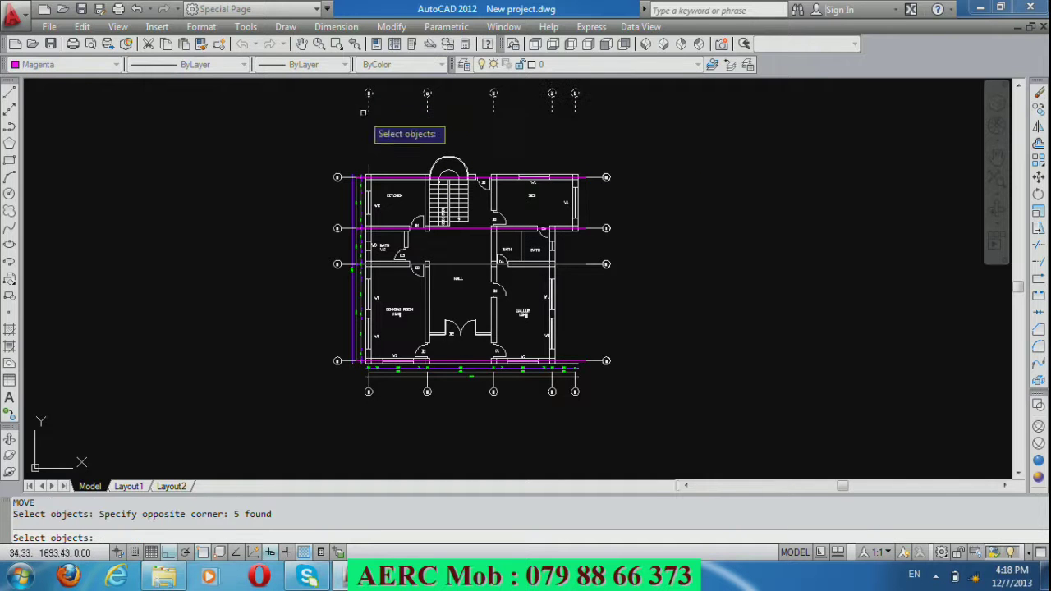
scroll(363, 115, up, 5)
key(Return)
click(376, 98)
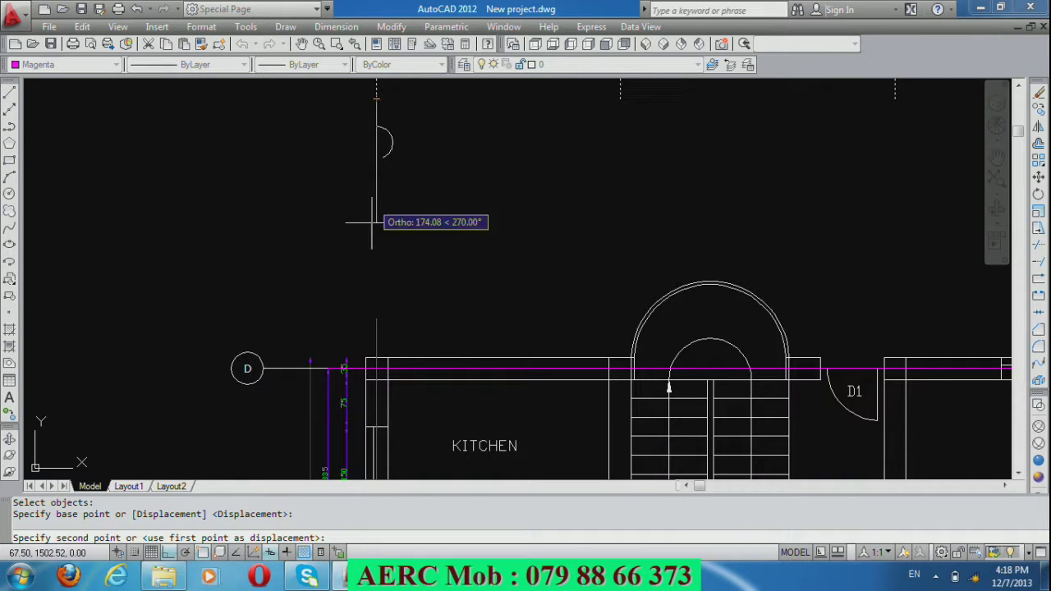
click(376, 319)
scroll(379, 271, down, 2)
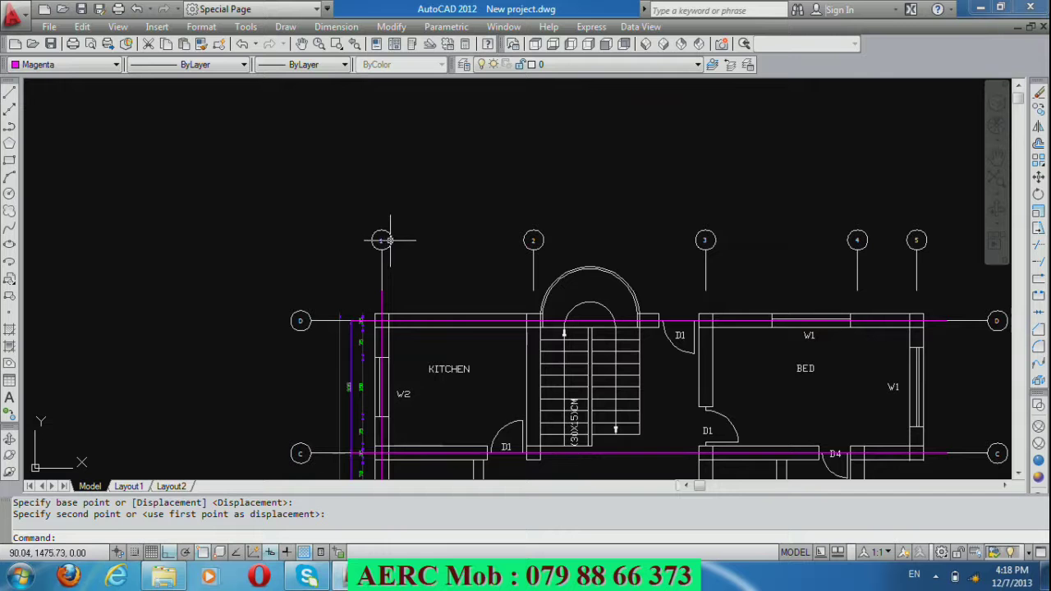
scroll(467, 250, down, 5)
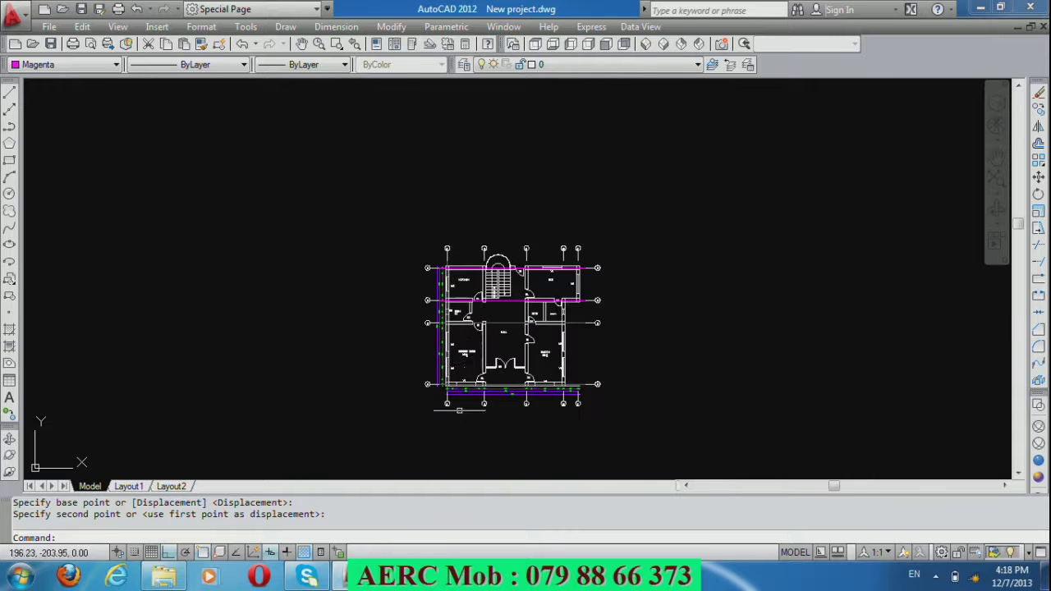
scroll(459, 410, up, 4)
scroll(444, 391, up, 2)
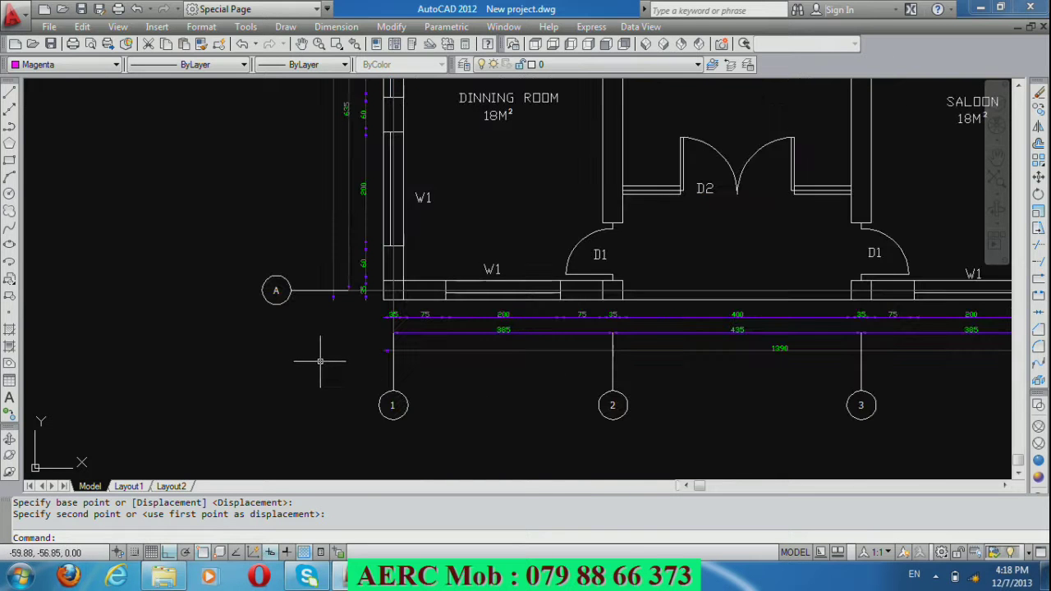
Start a COPY with the O alias to duplicate the vertical grid axis lines.
text(co)
key(Return)
scroll(348, 329, up, 3)
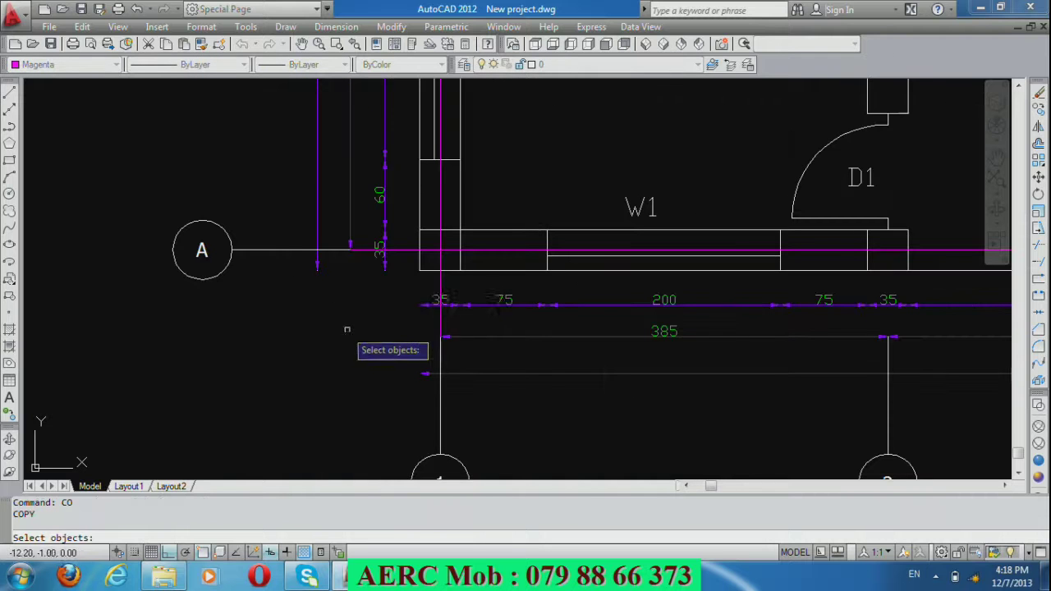
Copy the vertical grid axis at bubble 1 to two more column positions on the right.
click(438, 276)
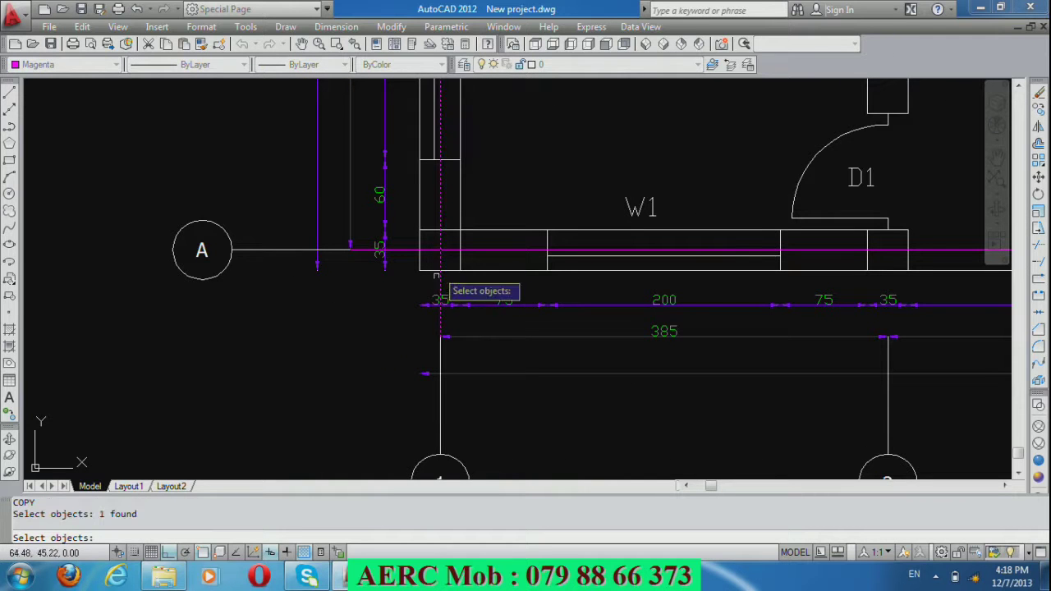
key(Return)
click(441, 336)
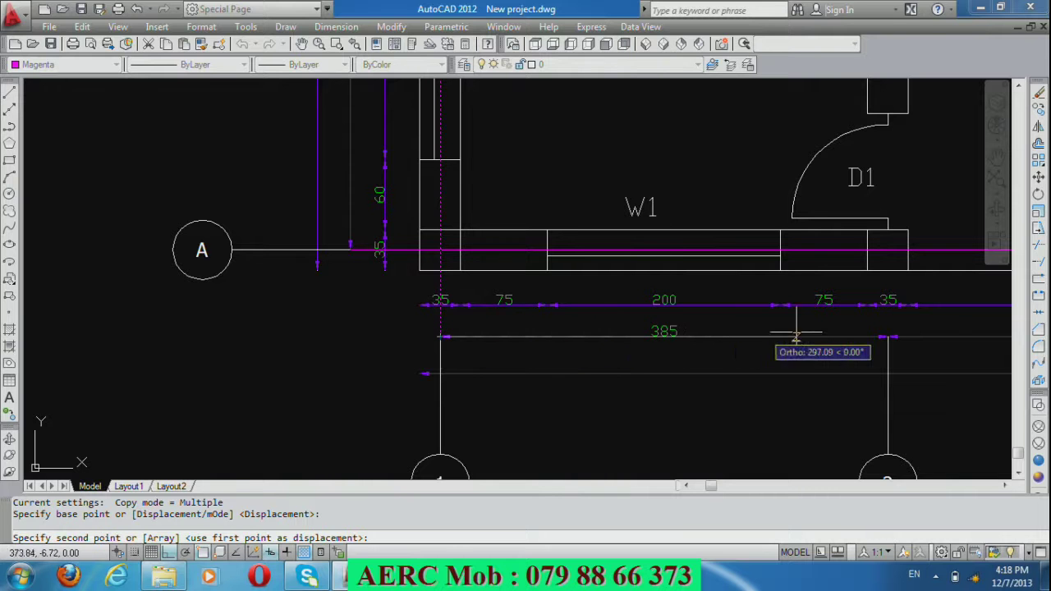
click(887, 337)
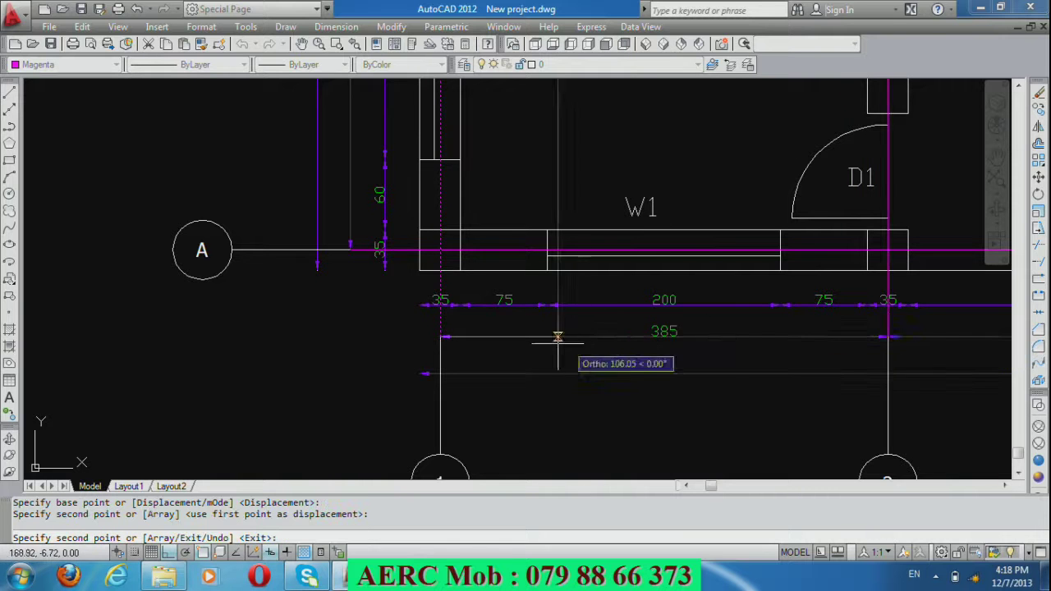
scroll(525, 340, down, 6)
scroll(730, 340, up, 6)
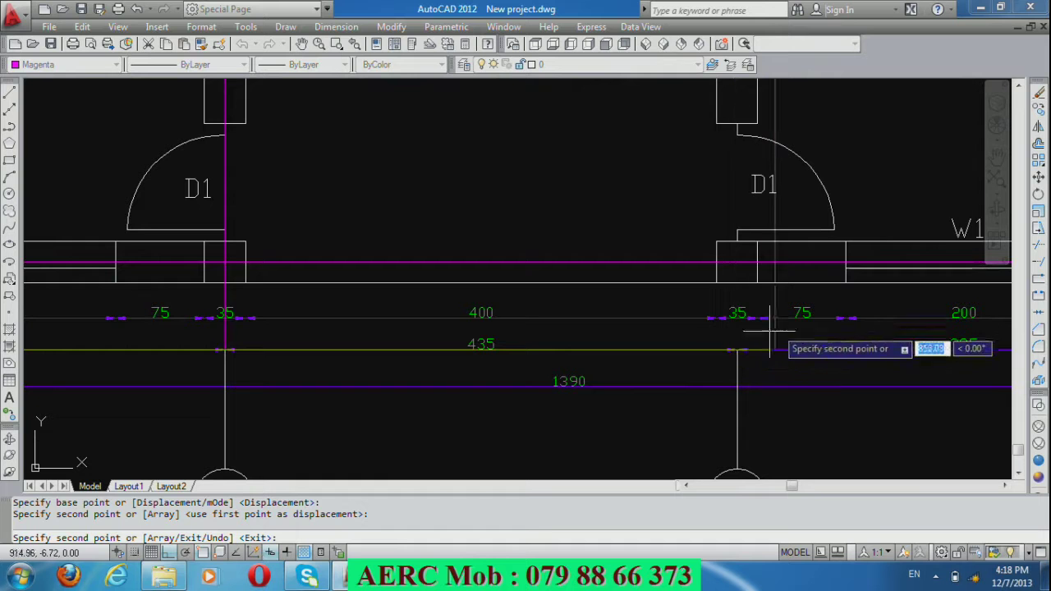
click(737, 350)
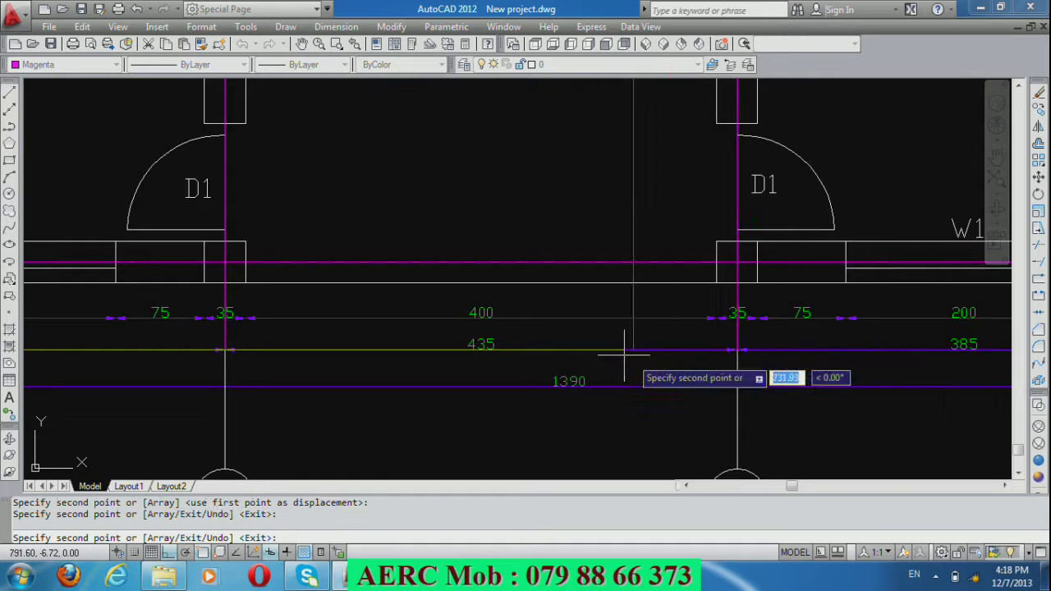
scroll(664, 357, down, 4)
scroll(817, 353, up, 3)
scroll(813, 351, up, 3)
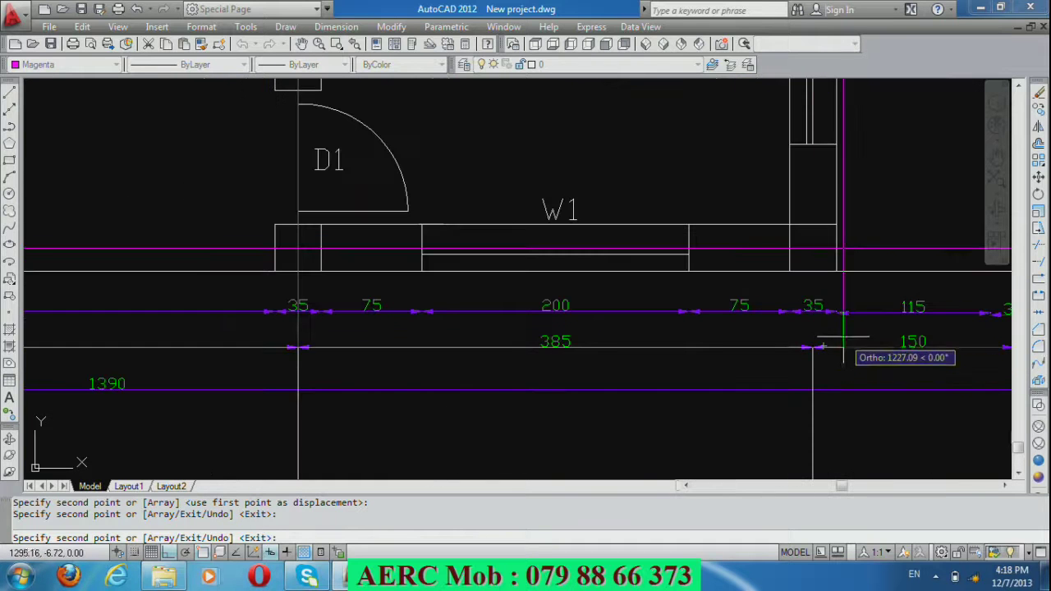
scroll(734, 382, down, 3)
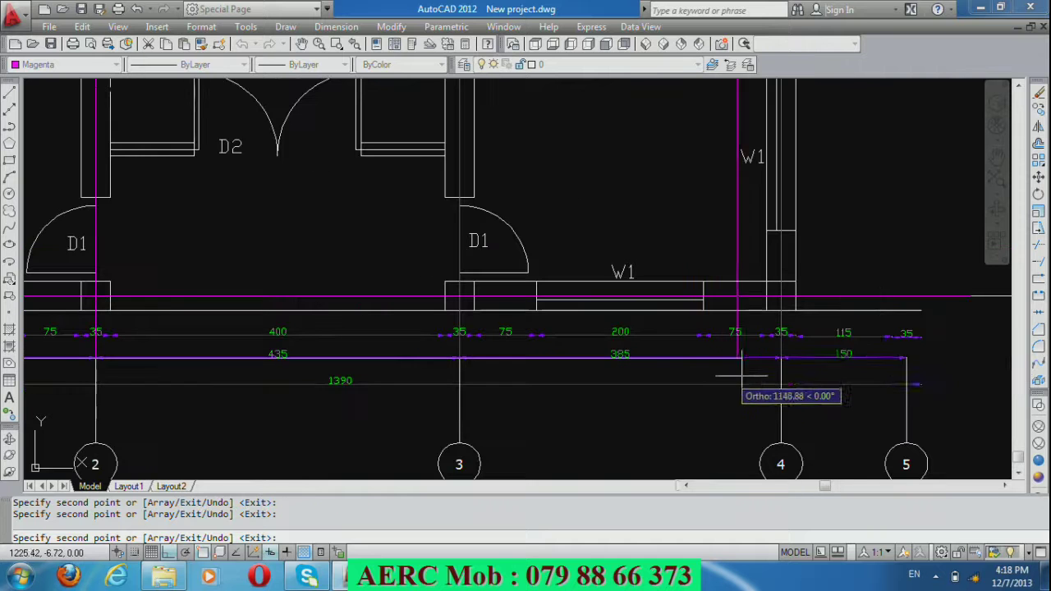
scroll(821, 374, up, 5)
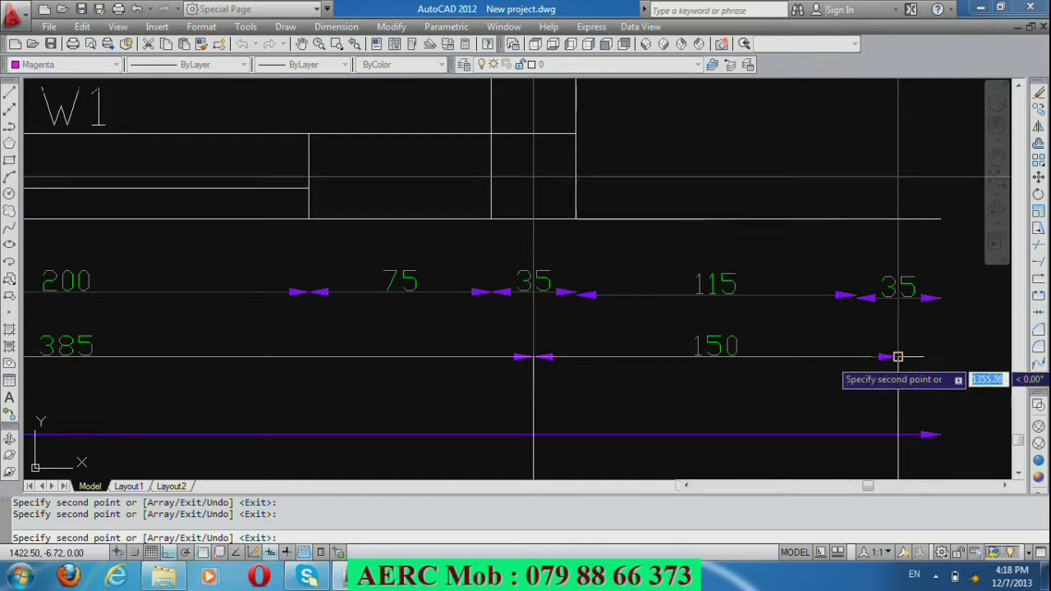
key(Return)
scroll(880, 353, down, 3)
scroll(833, 363, down, 3)
scroll(820, 371, down, 3)
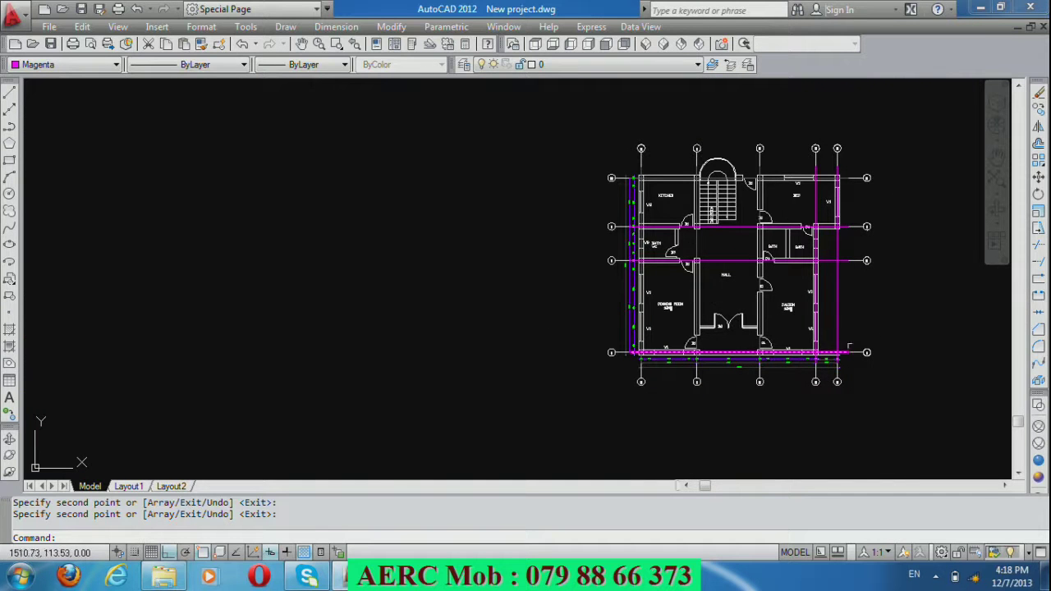
Load ACAD_ISO04W100 from the available linetypes through the Linetype Manager.
scroll(804, 132, up, 3)
scroll(801, 131, up, 2)
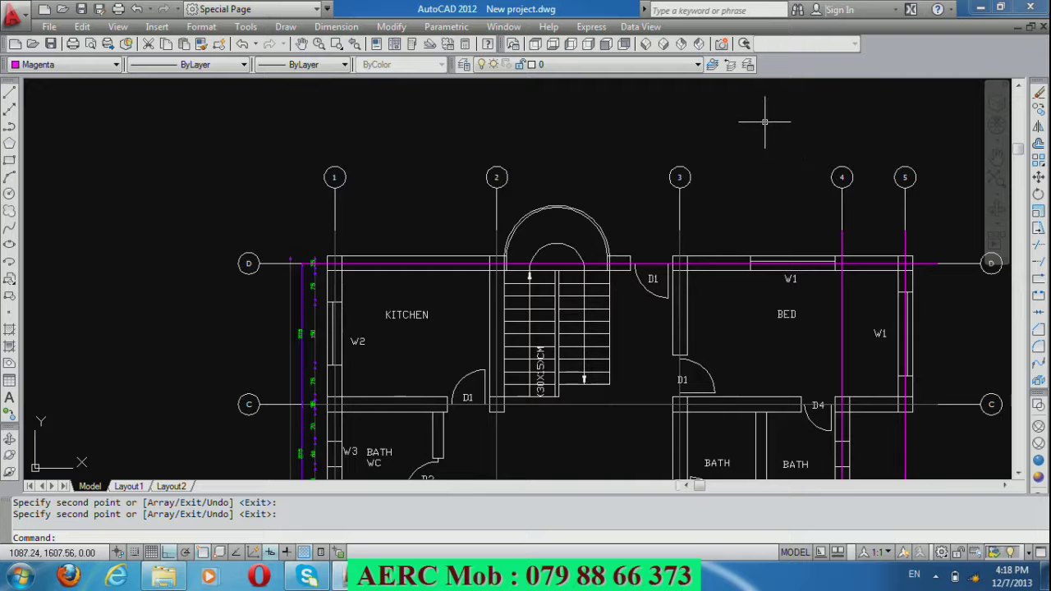
scroll(764, 122, down, 2)
scroll(834, 178, down, 2)
scroll(788, 210, down, 2)
scroll(745, 377, up, 3)
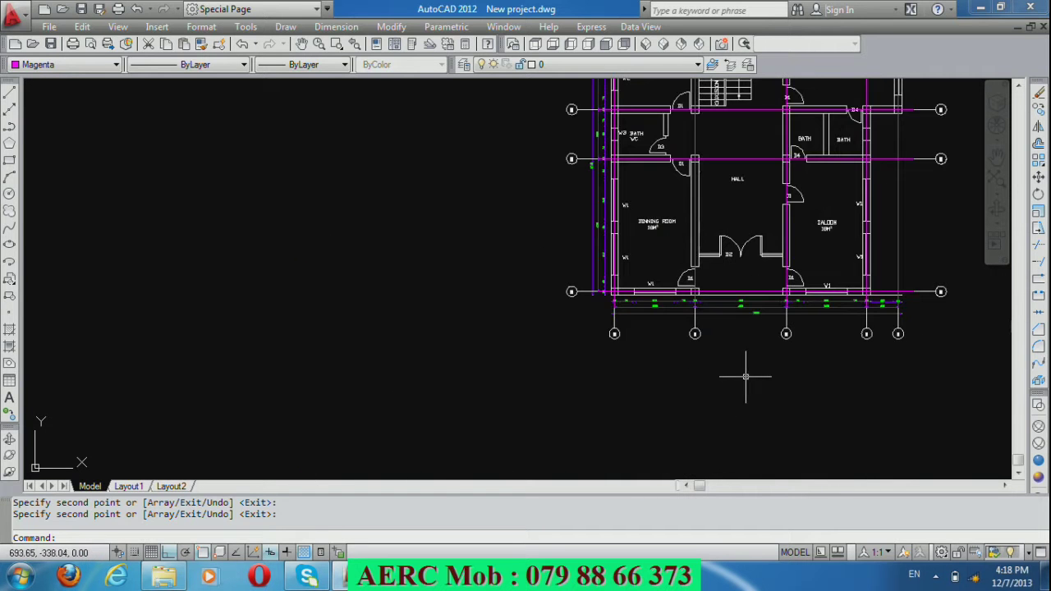
scroll(687, 366, down, 2)
scroll(741, 140, up, 2)
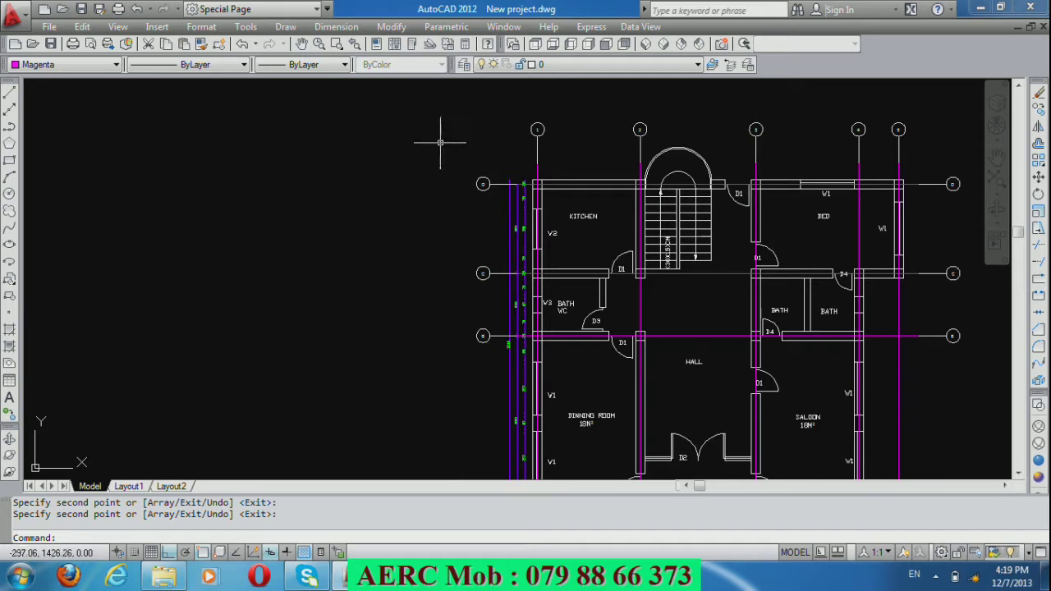
scroll(588, 145, up, 2)
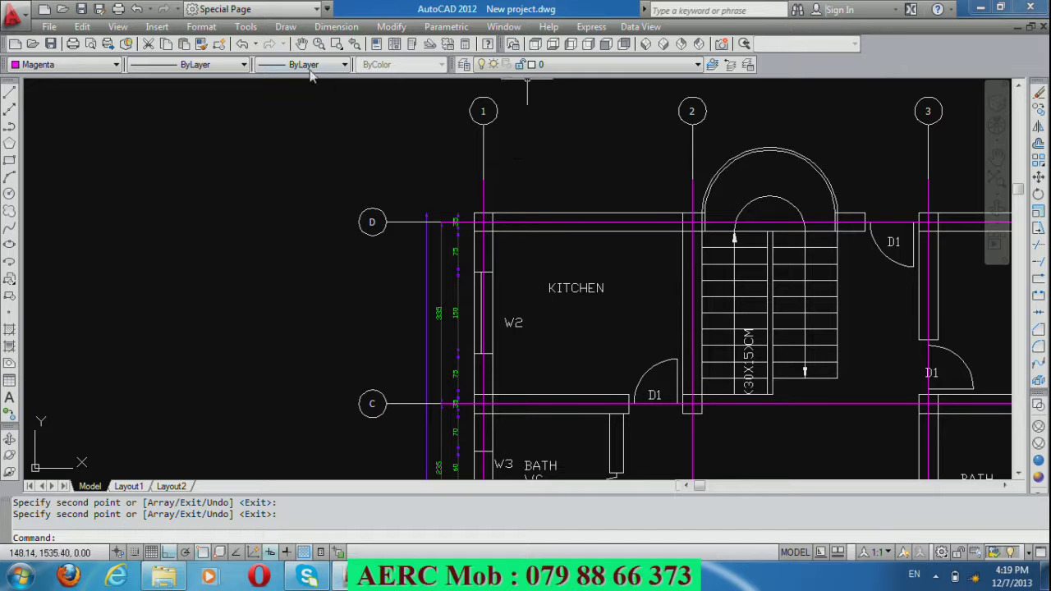
click(227, 66)
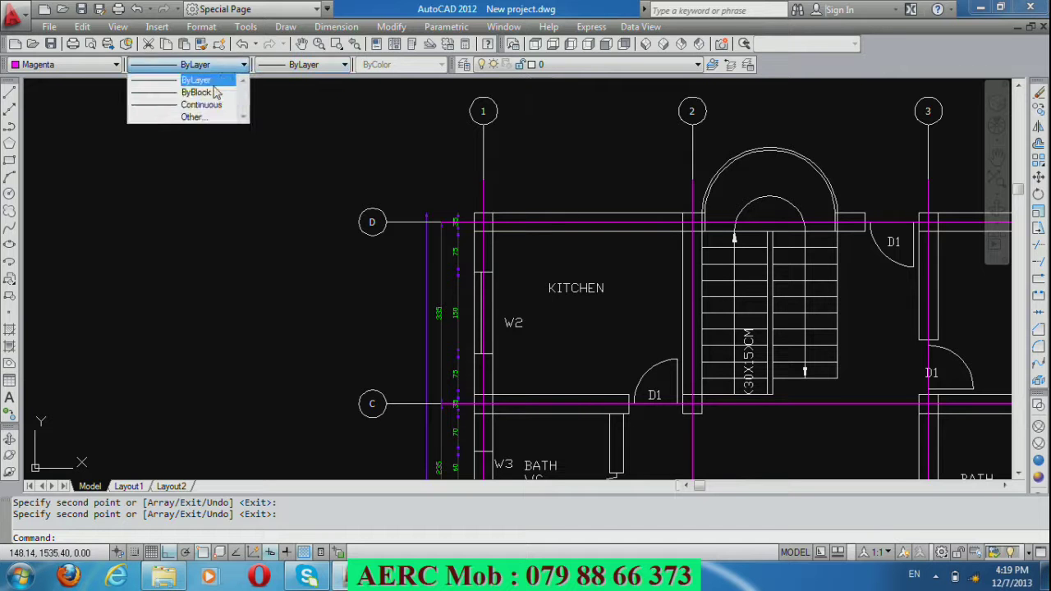
click(197, 120)
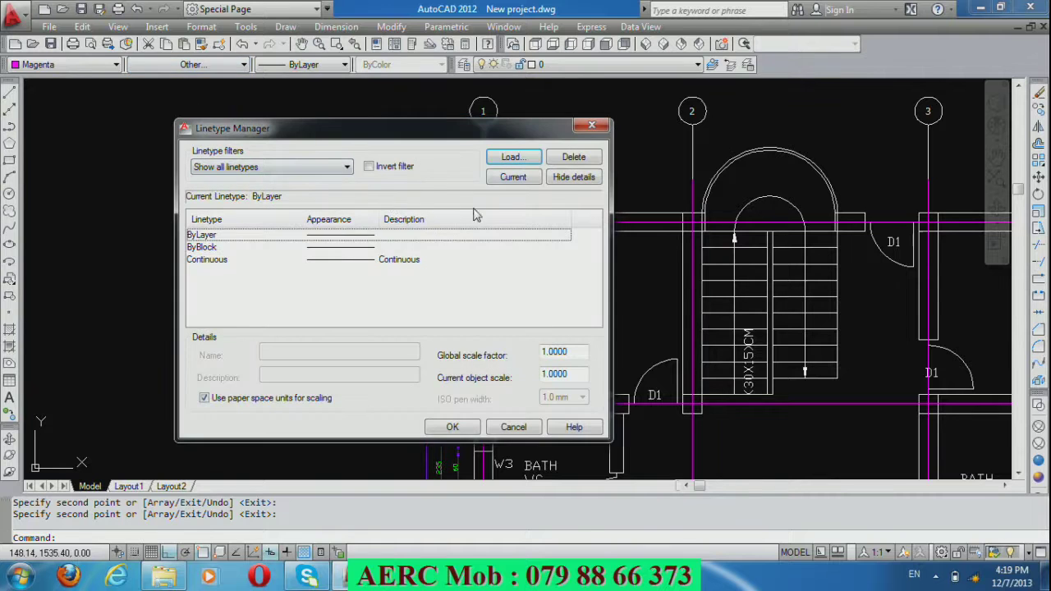
click(524, 160)
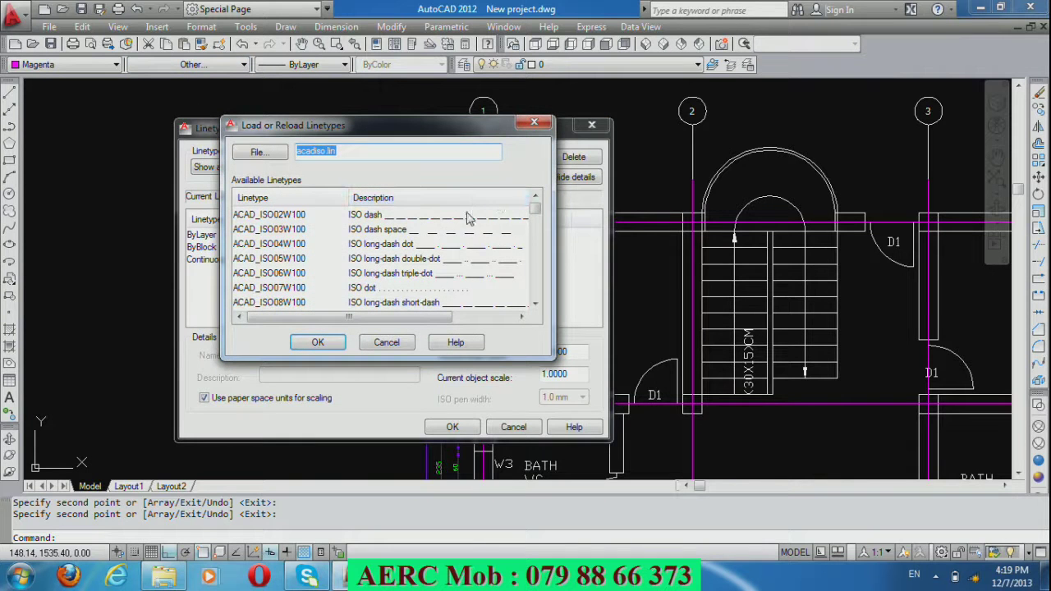
click(447, 248)
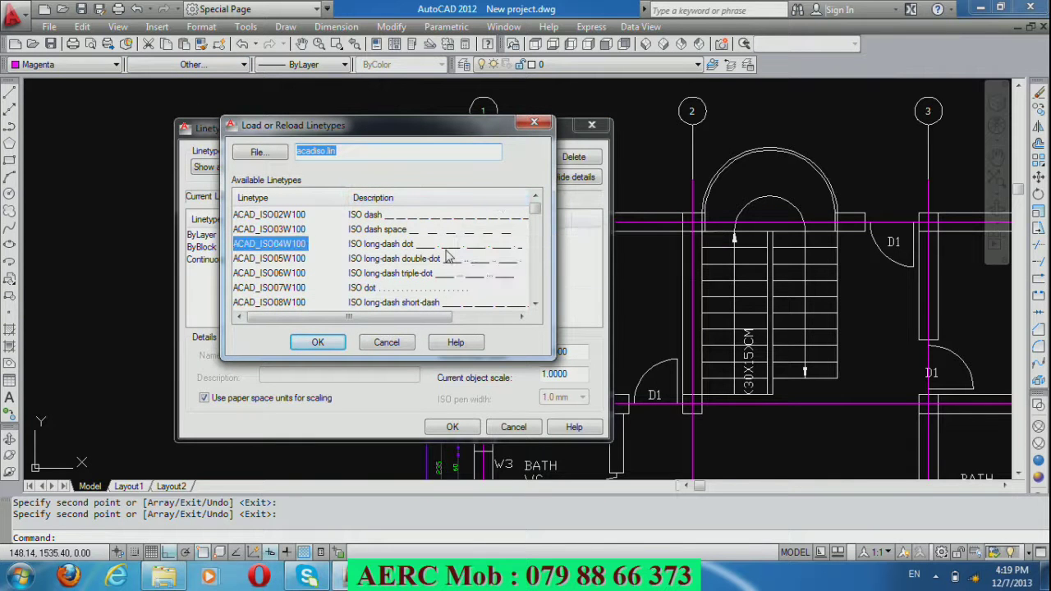
click(318, 343)
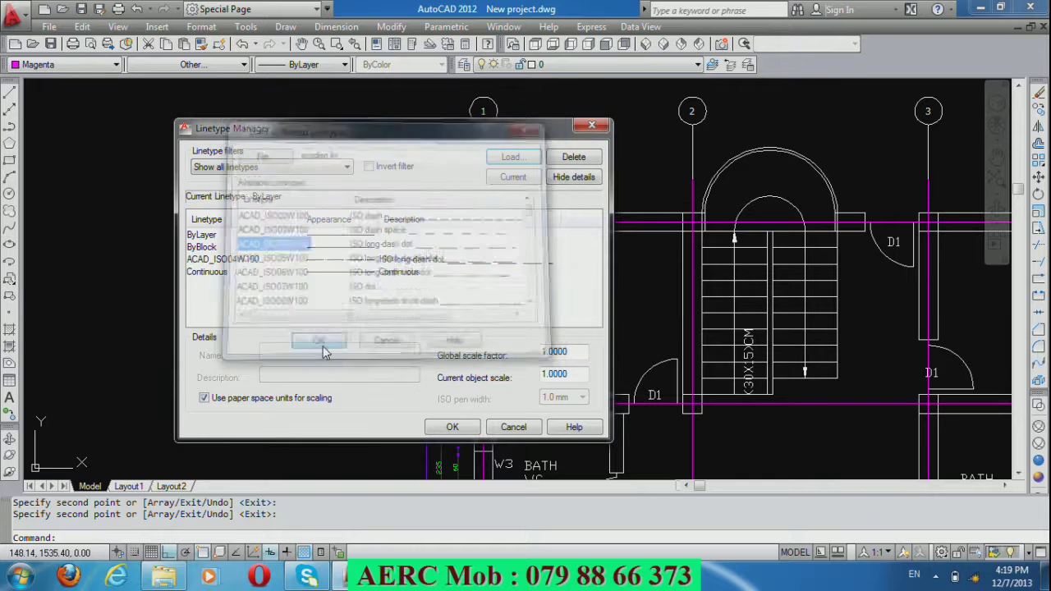
click(452, 428)
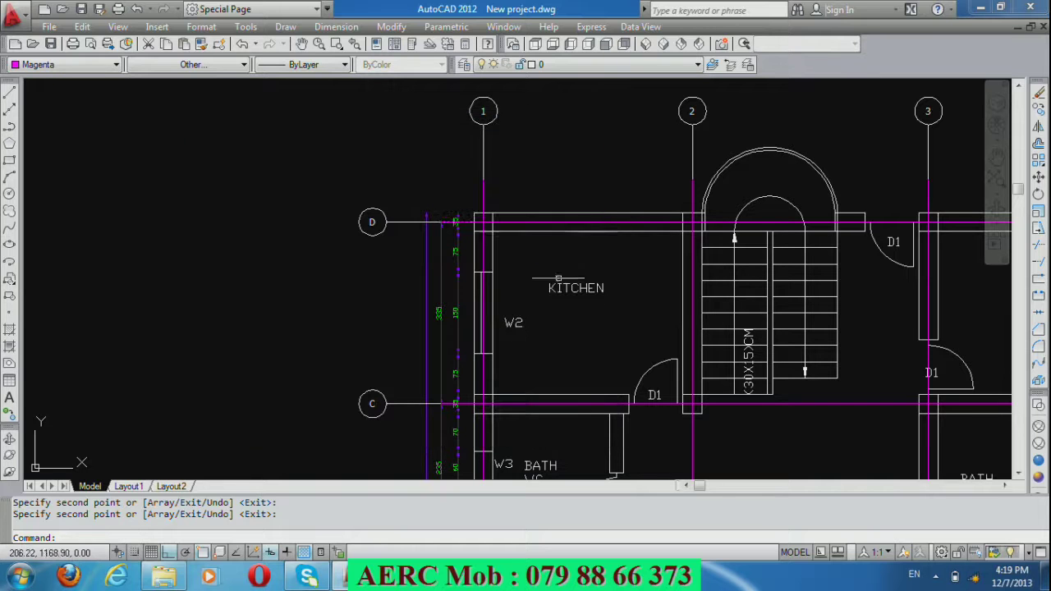
Apply ACAD_ISO04W100 to the magenta grid line along axis D and deselect it.
click(599, 221)
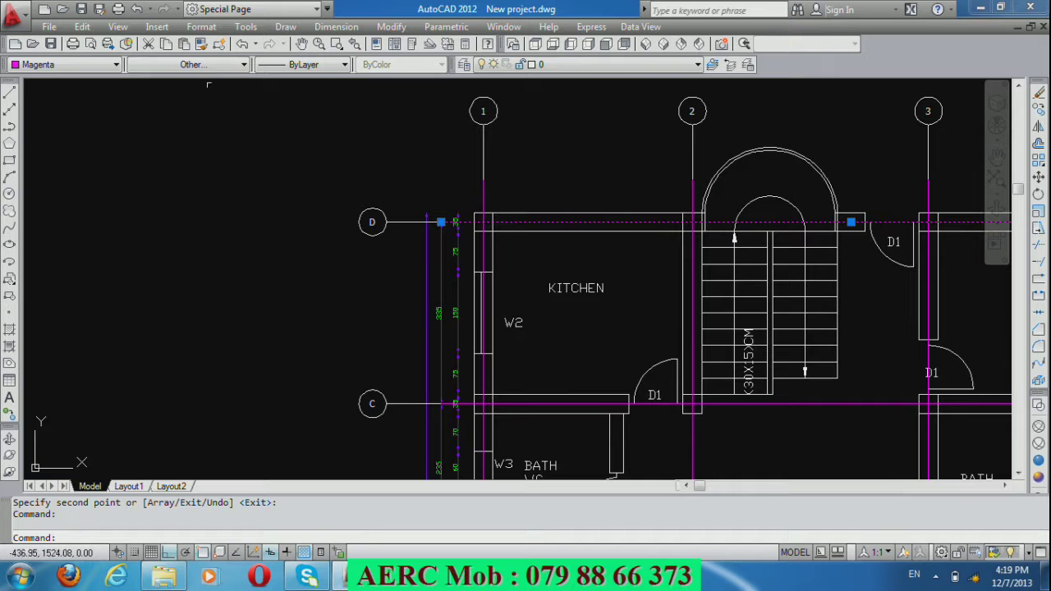
click(235, 65)
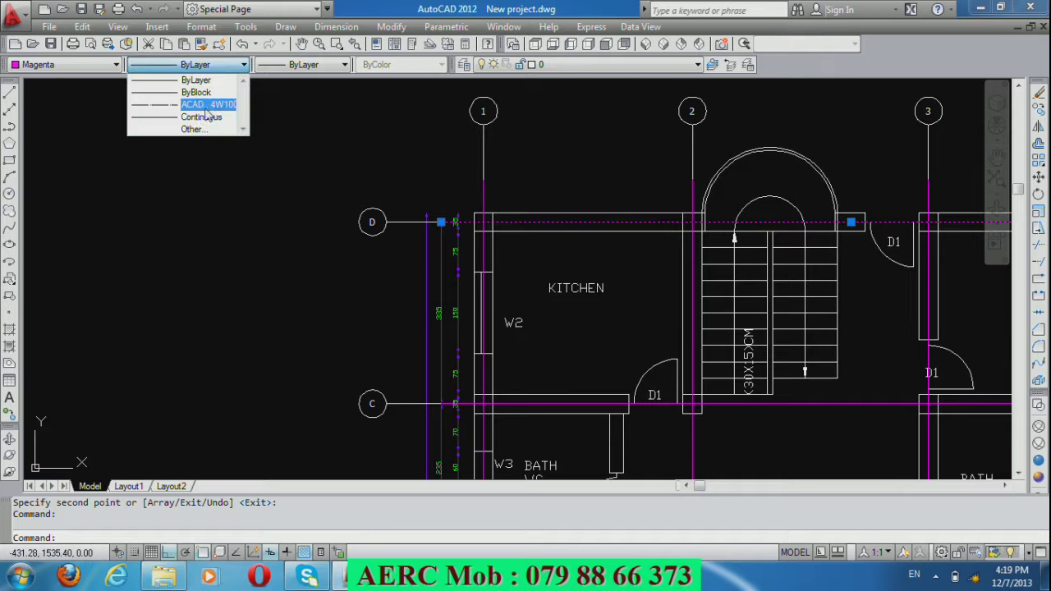
click(207, 105)
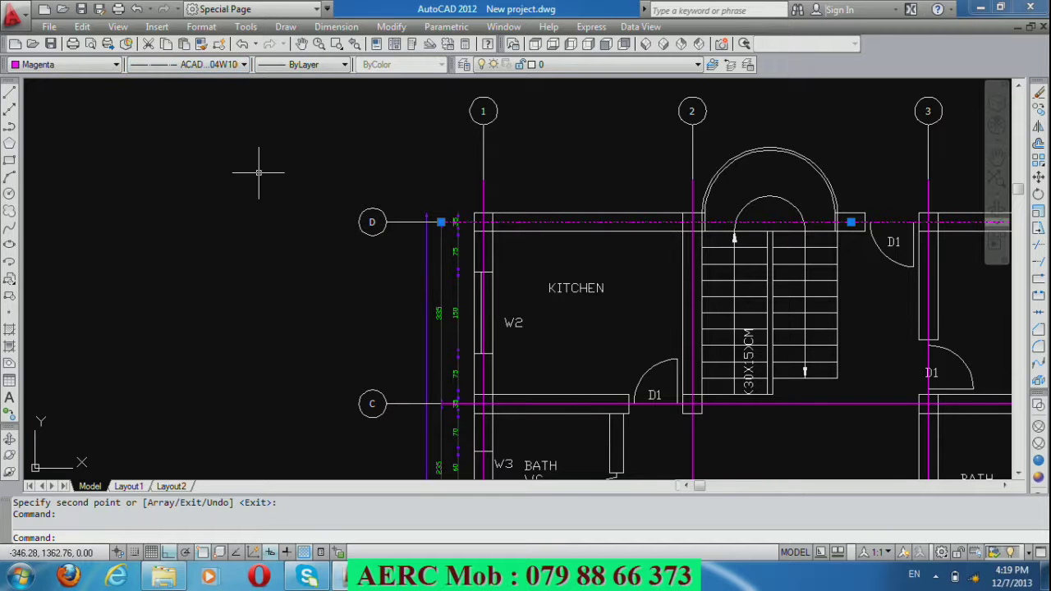
key(Escape)
scroll(567, 213, up, 7)
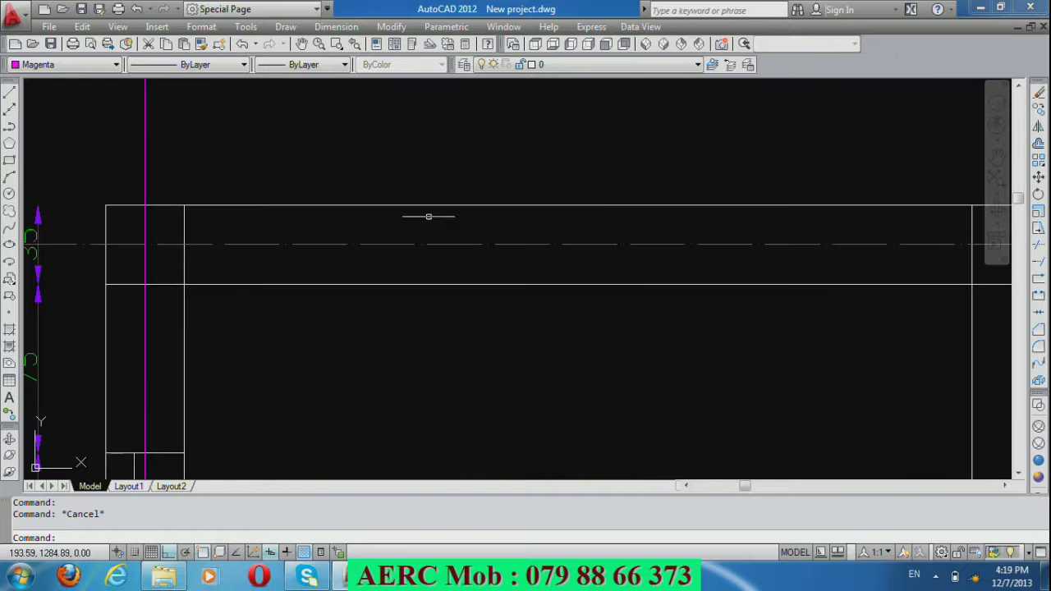
scroll(428, 217, down, 5)
scroll(435, 297, down, 2)
scroll(504, 285, up, 5)
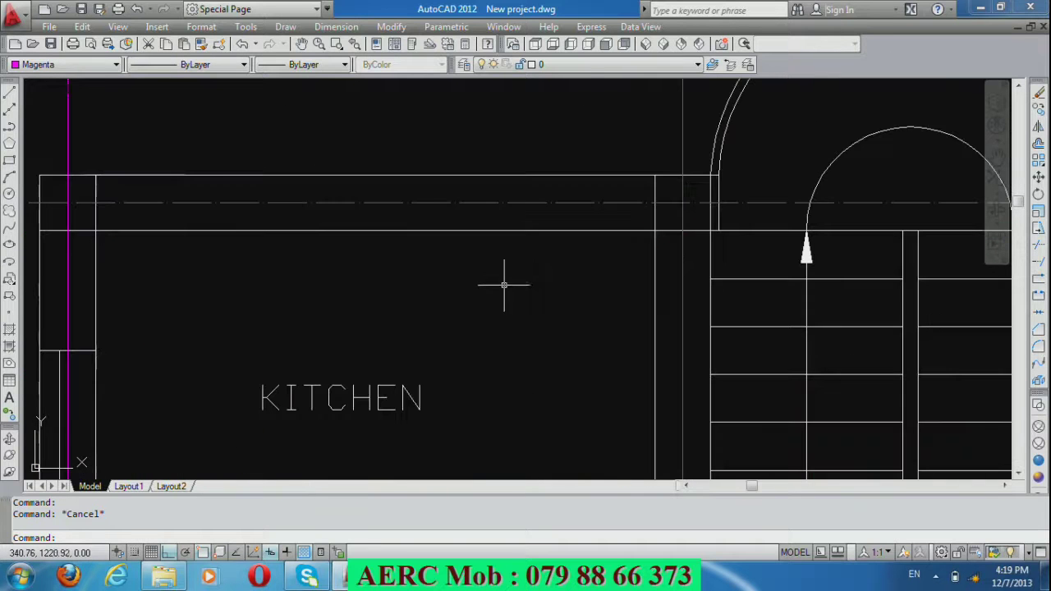
scroll(504, 276, down, 2)
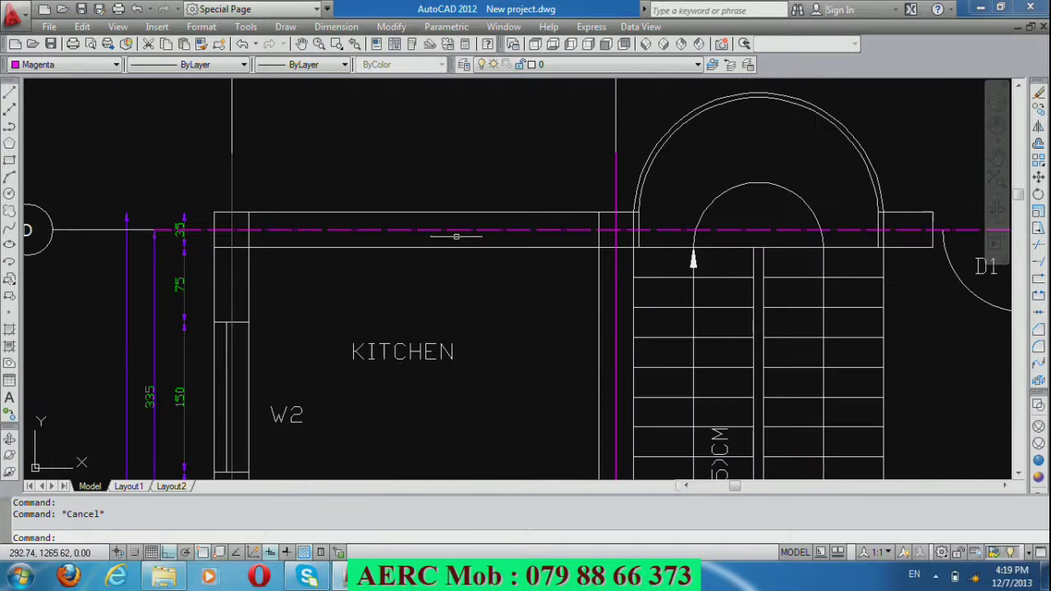
click(200, 65)
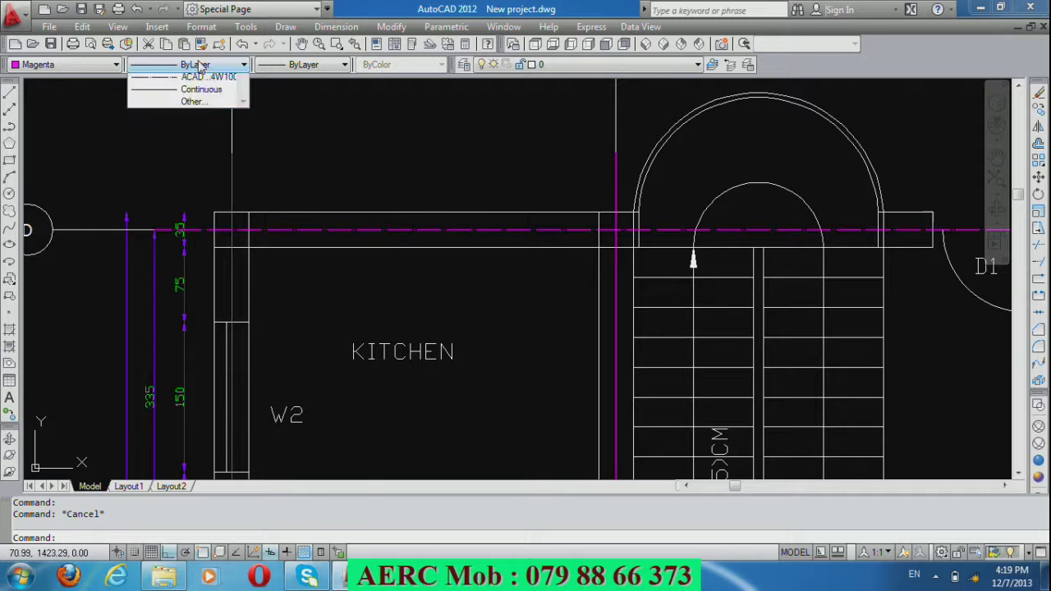
Set the Linetype Manager's global scale factor to 1.2 after clearing the invalid entries.
click(188, 132)
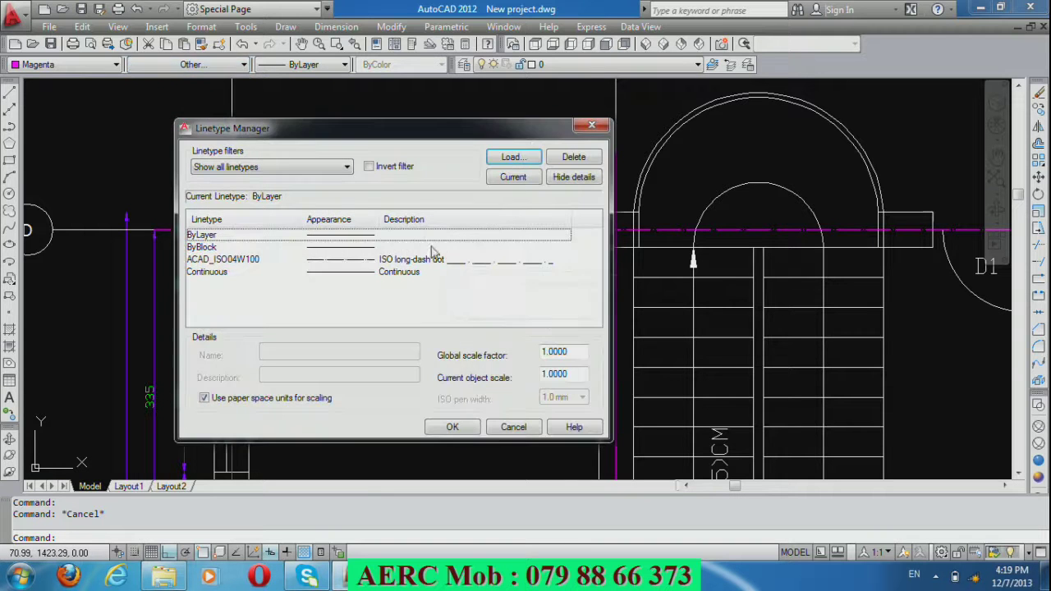
click(510, 262)
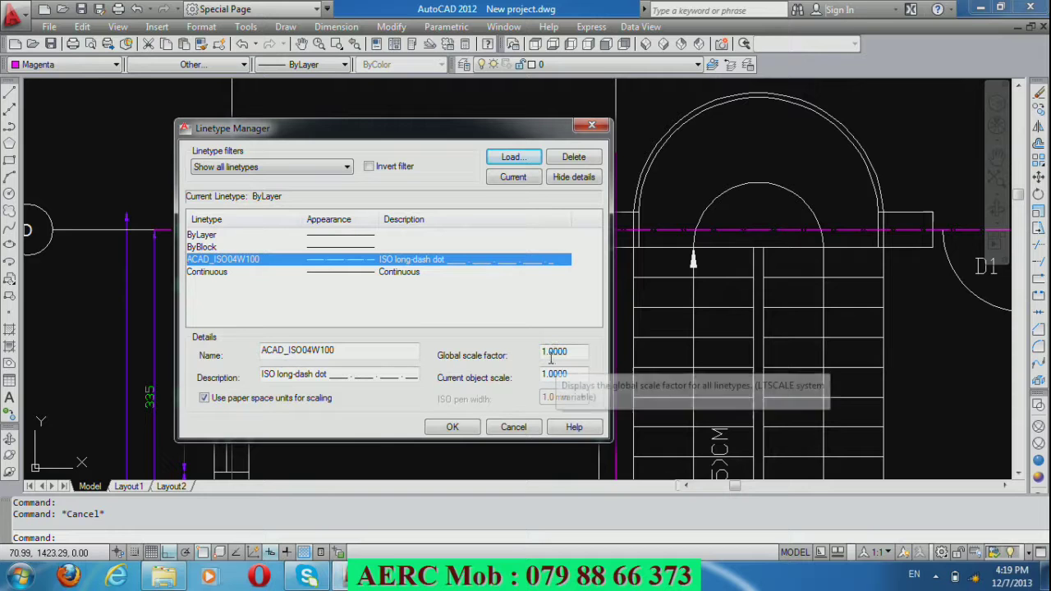
click(545, 353)
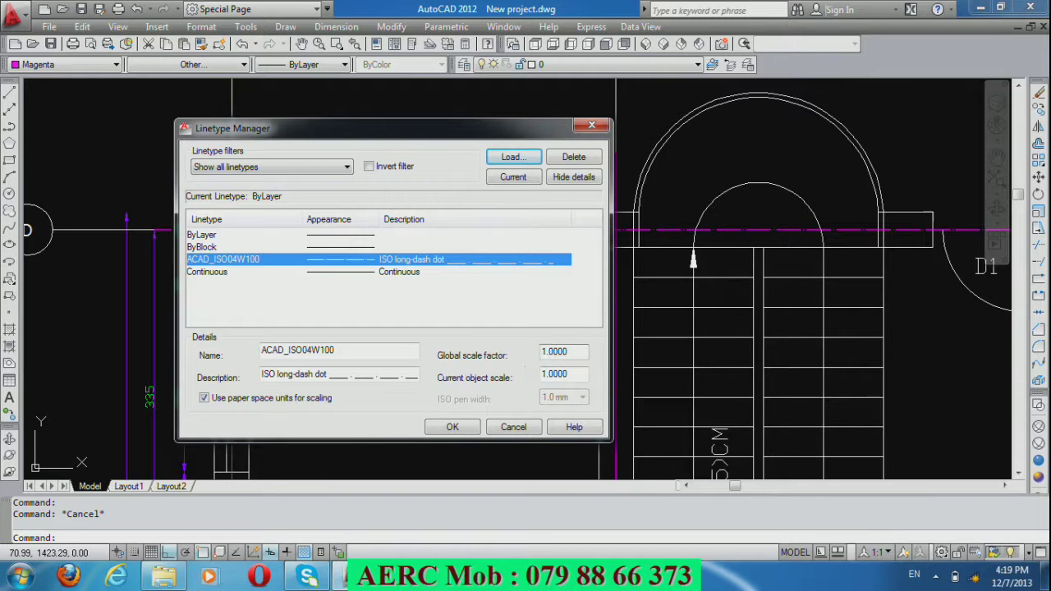
click(459, 426)
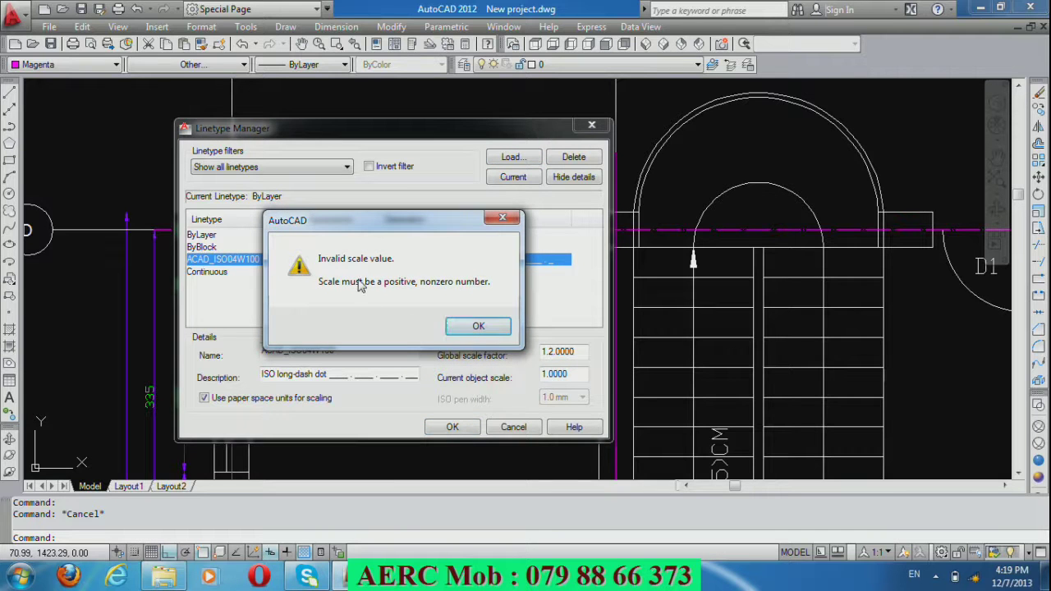
click(475, 327)
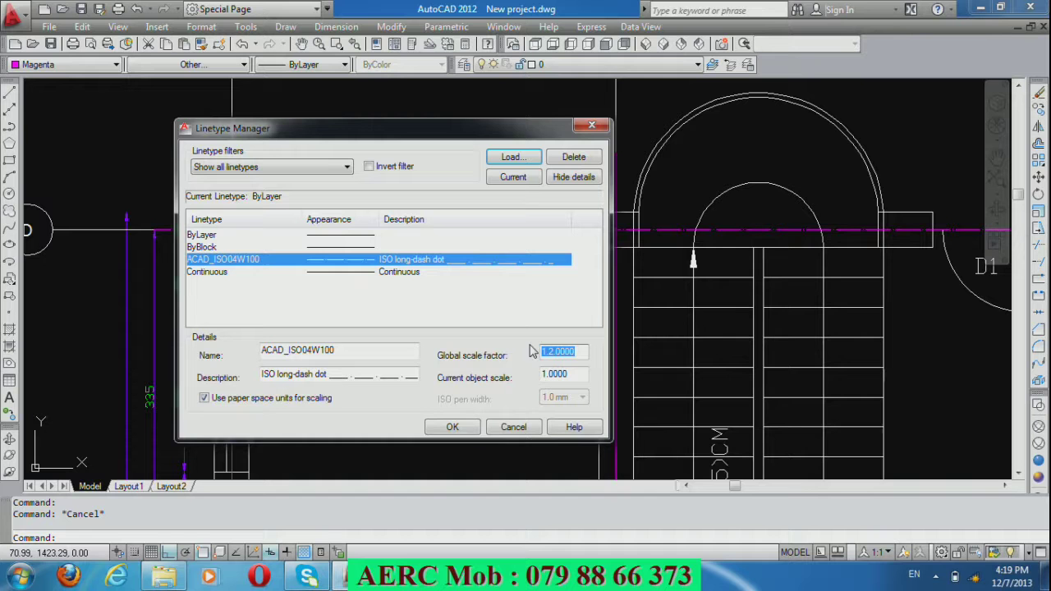
click(450, 427)
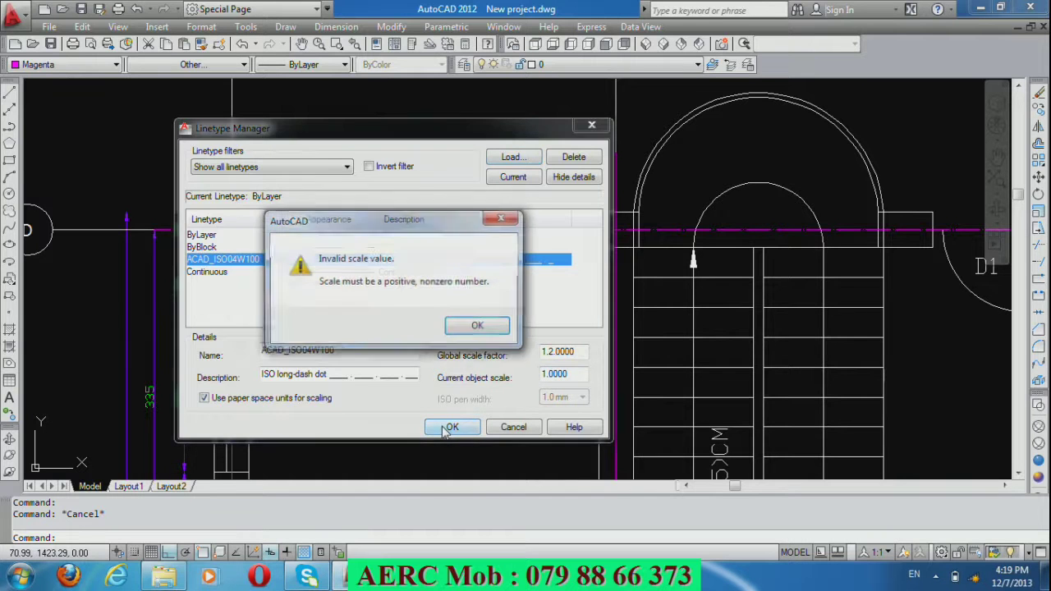
click(474, 327)
text(1)
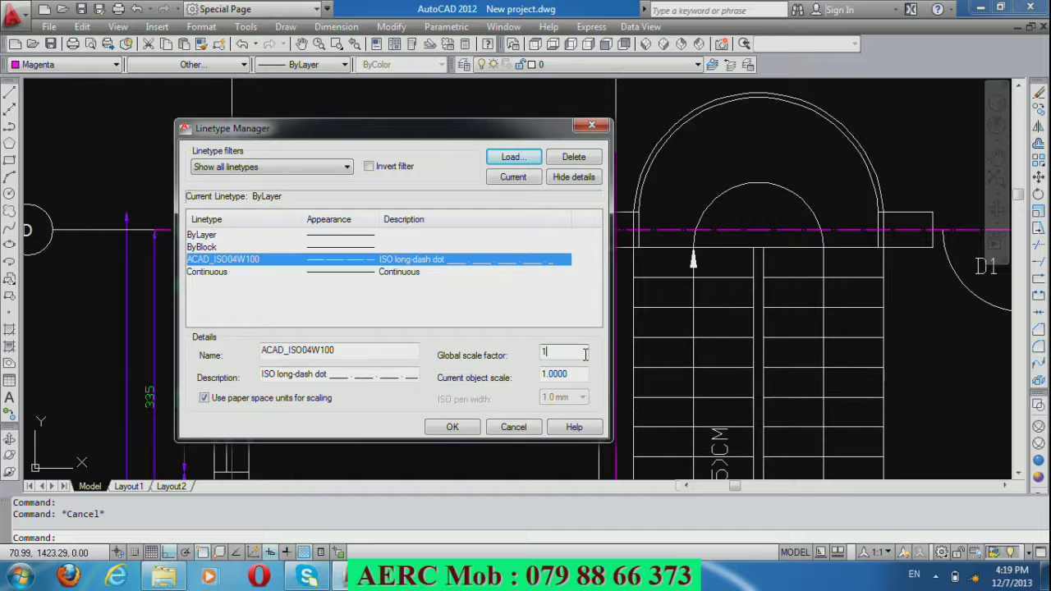
text(.2)
click(452, 429)
scroll(517, 349, down, 4)
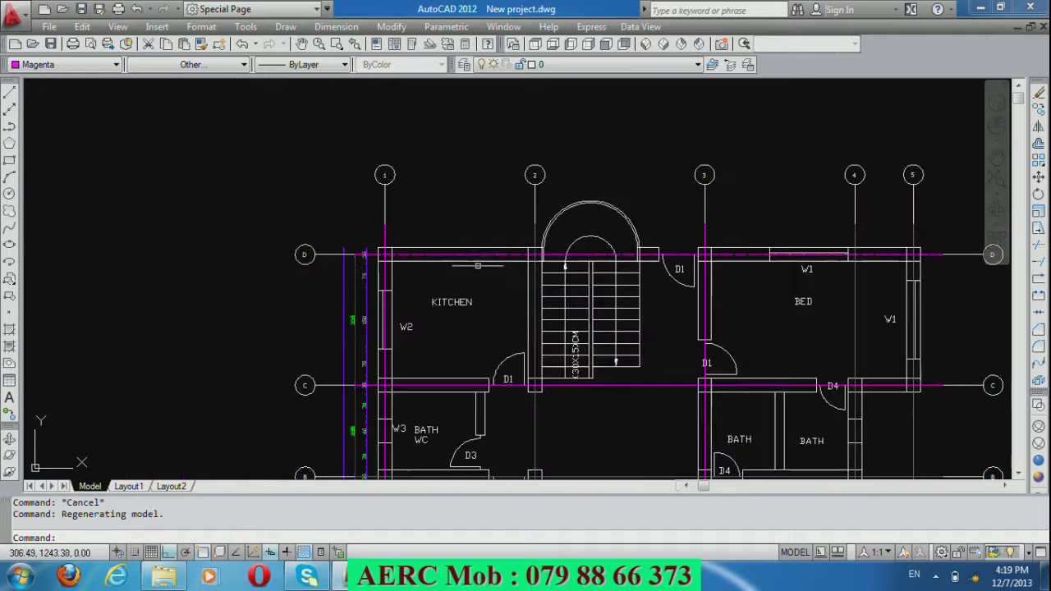
Match the source line's properties onto the vertical axis, lower dimension line and wall-side line.
scroll(543, 310, up, 5)
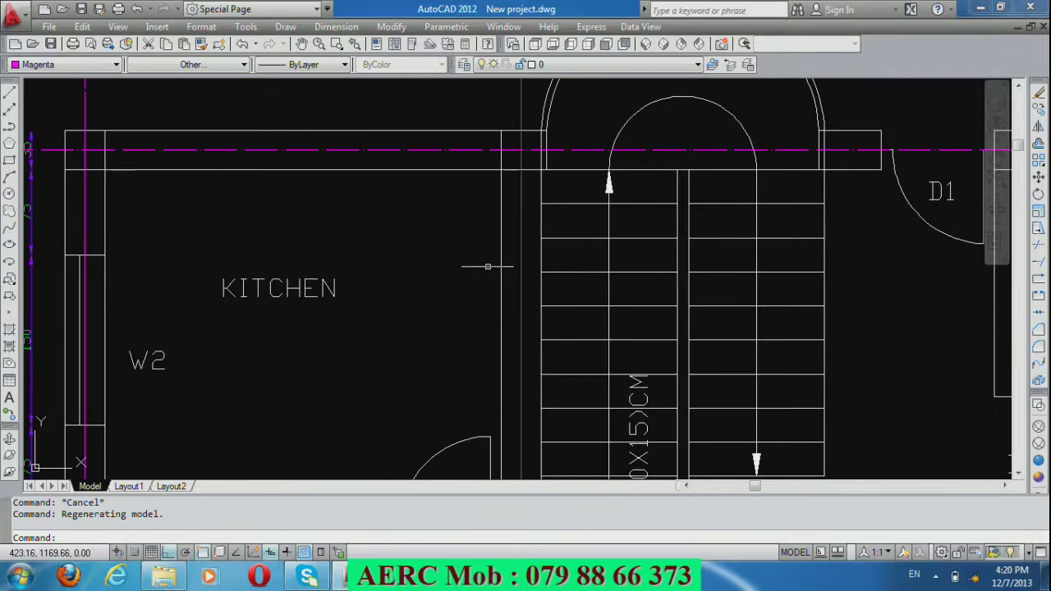
scroll(424, 224, down, 2)
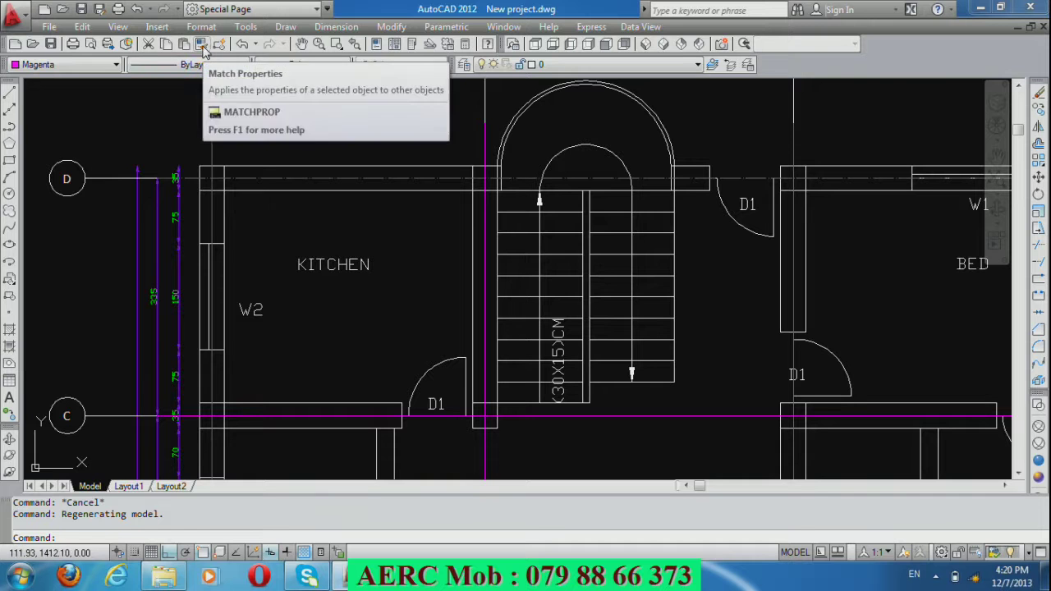
click(202, 45)
click(240, 176)
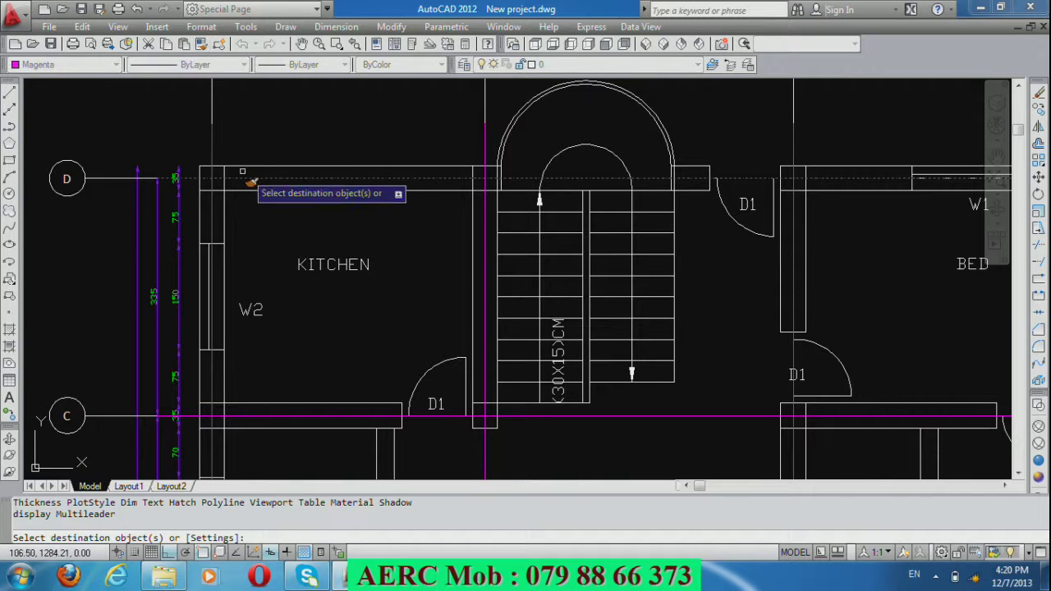
click(212, 136)
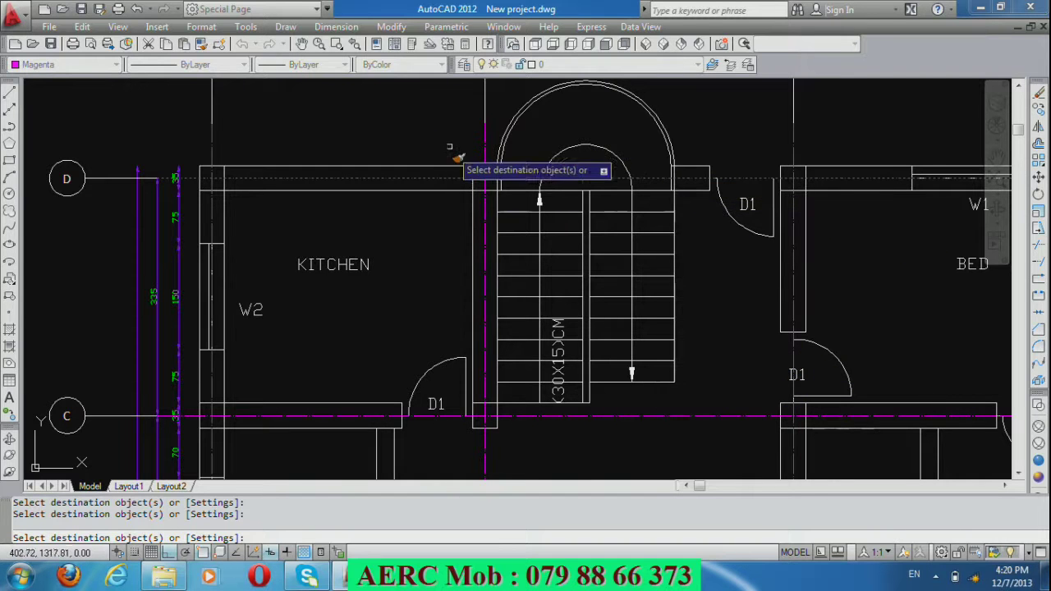
scroll(457, 160, down, 4)
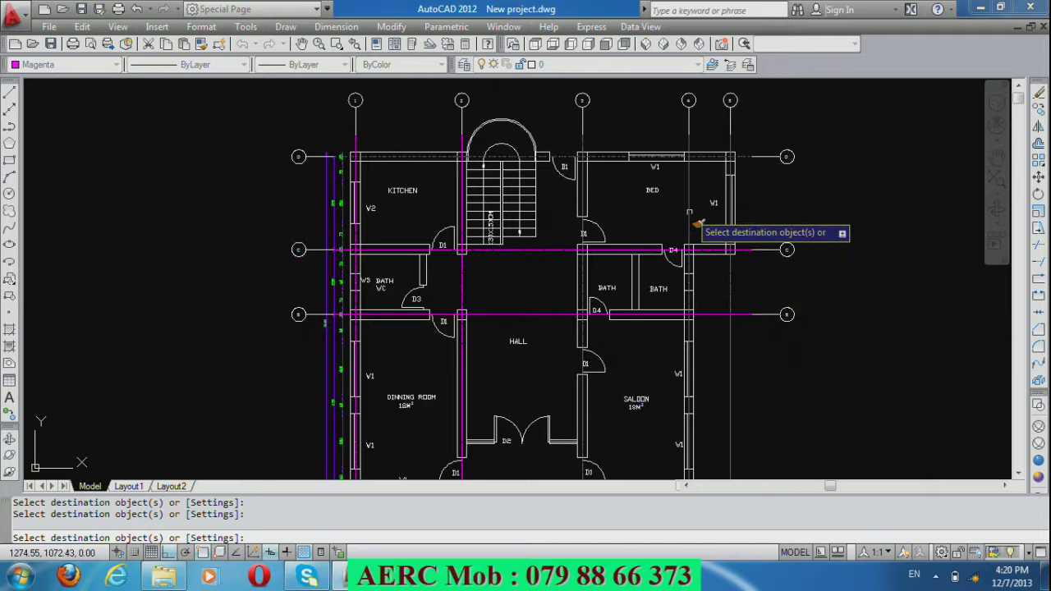
scroll(682, 175, down, 2)
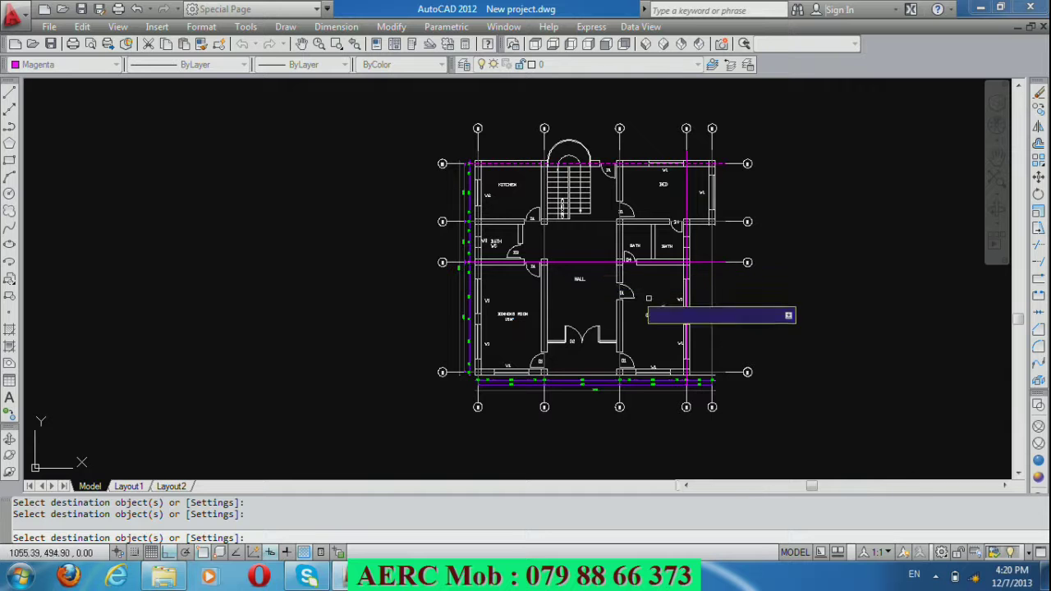
scroll(702, 311, up, 4)
scroll(708, 271, down, 3)
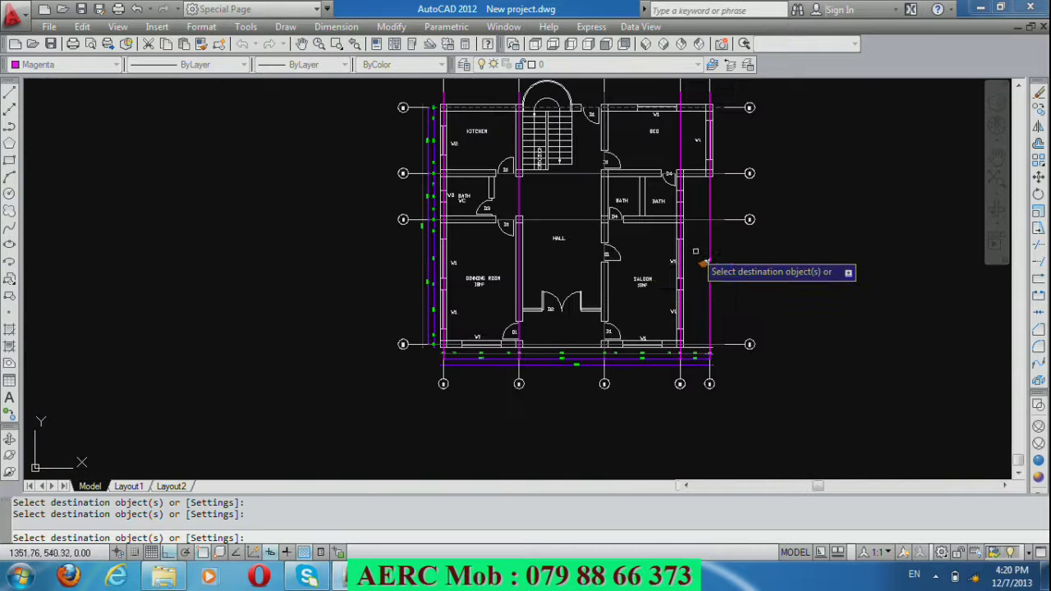
scroll(547, 361, up, 4)
click(530, 351)
click(535, 319)
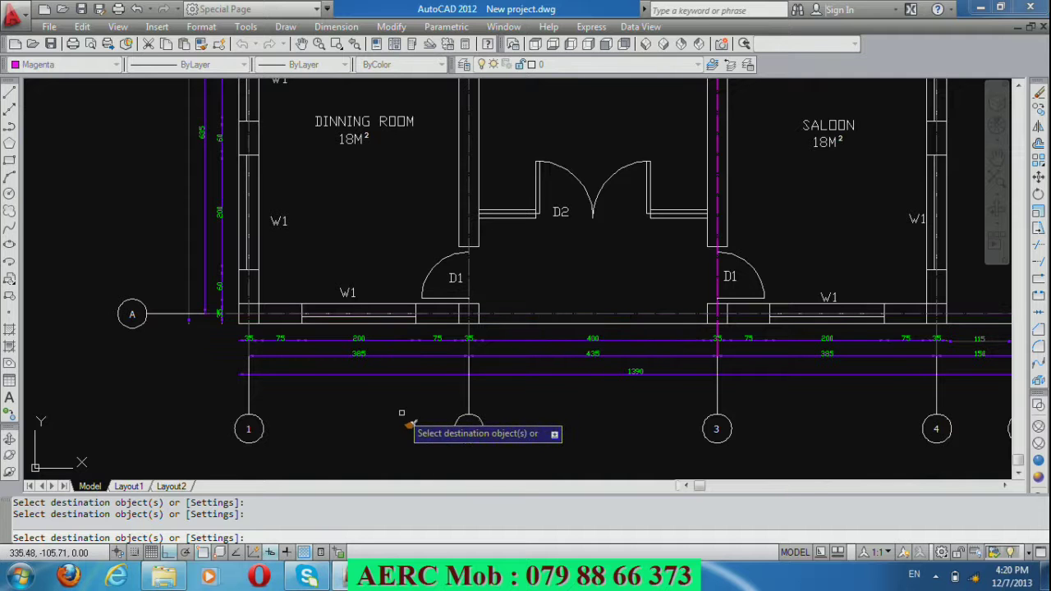
key(Escape)
scroll(417, 414, down, 3)
scroll(416, 417, down, 2)
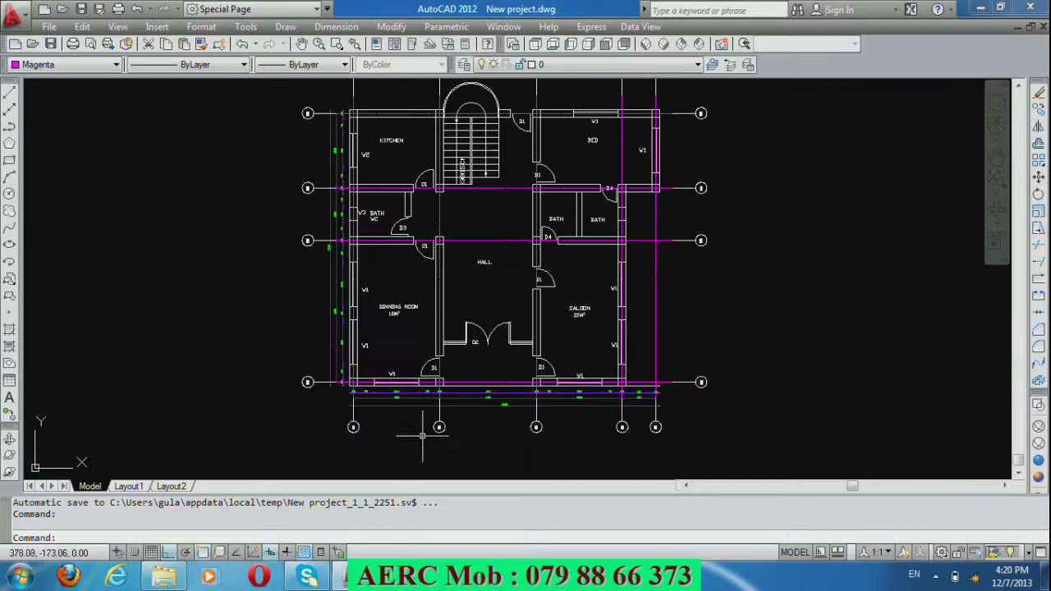
scroll(467, 189, up, 1)
scroll(466, 189, up, 1)
scroll(468, 188, down, 3)
scroll(512, 218, down, 1)
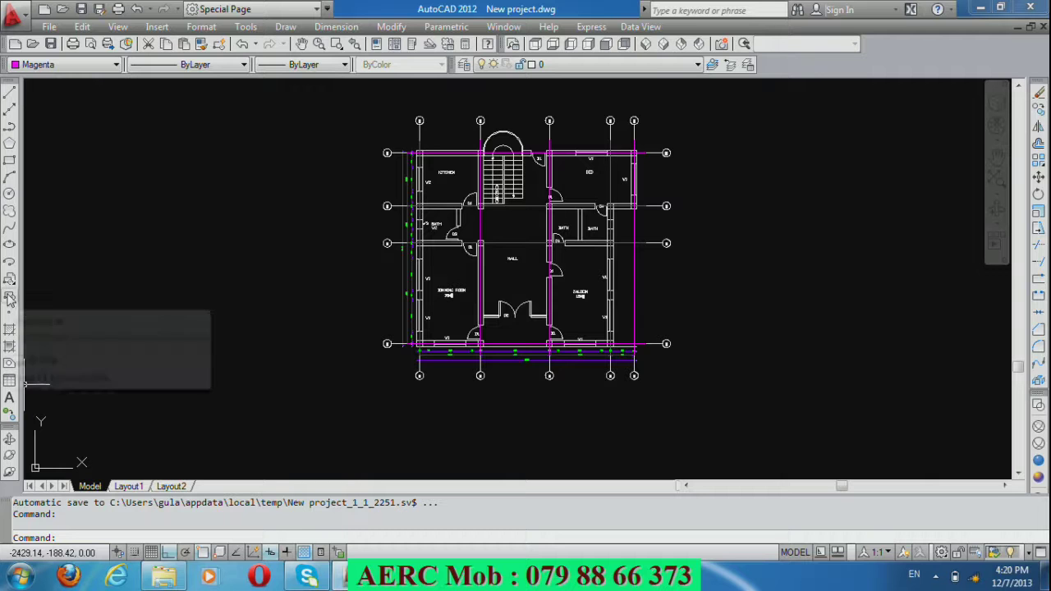
Start Make Block and select the top, left, bottom and right grid bubbles.
click(10, 299)
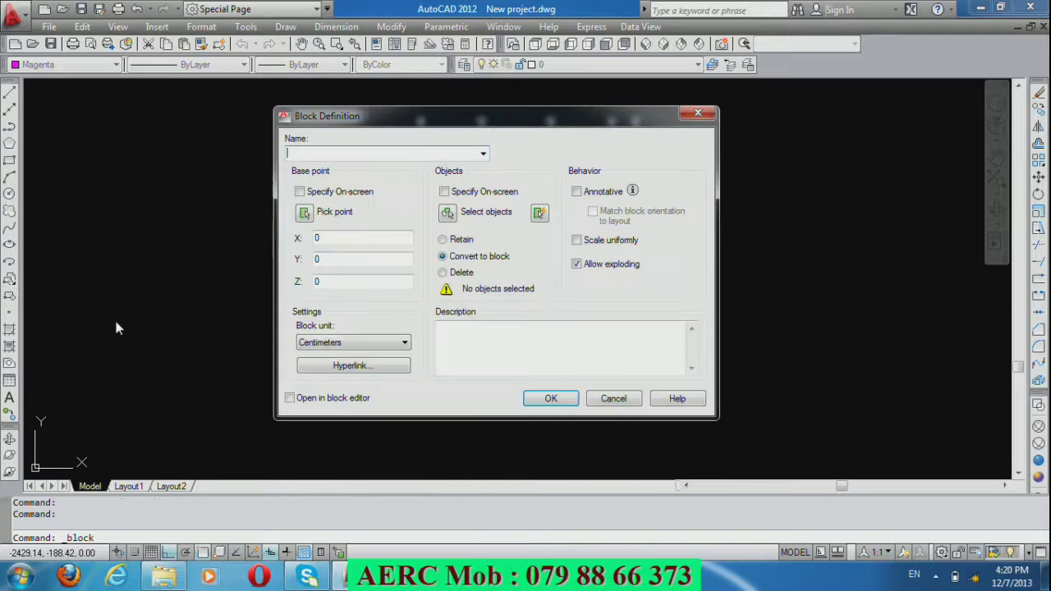
click(447, 215)
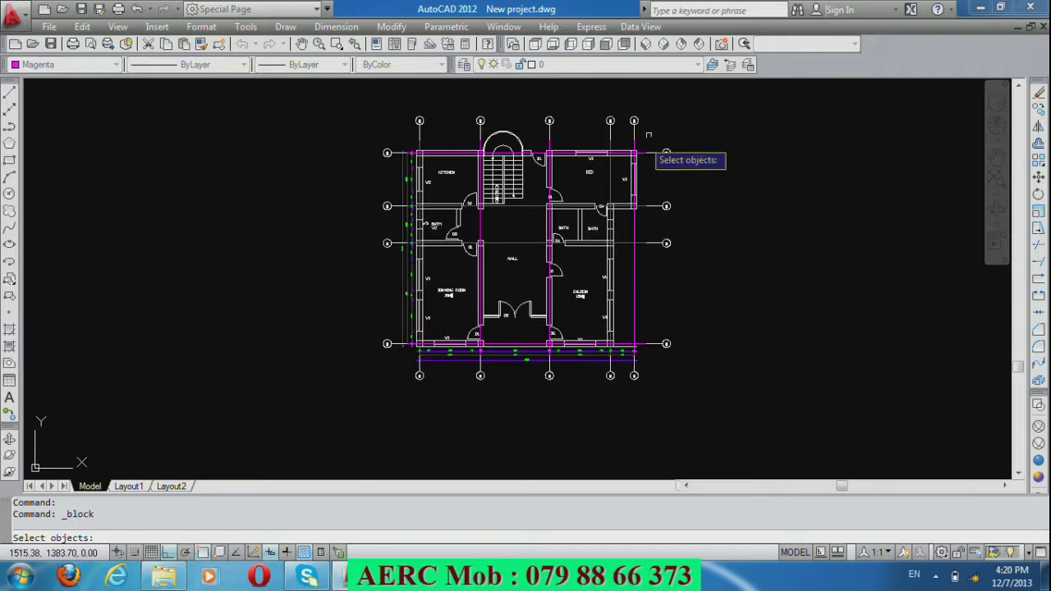
click(655, 127)
click(572, 115)
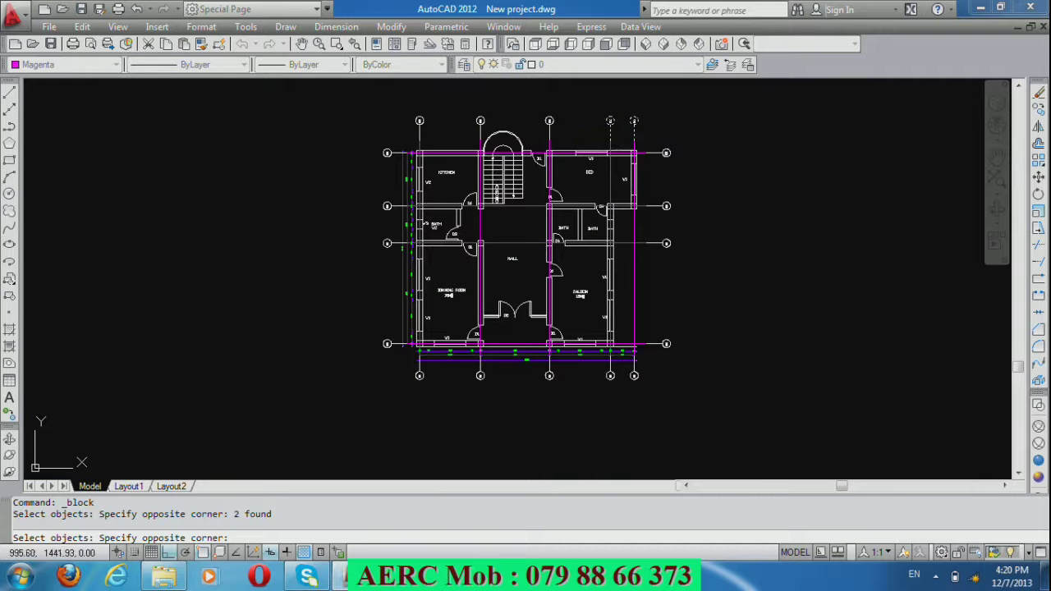
drag(572, 117, 537, 119)
click(423, 109)
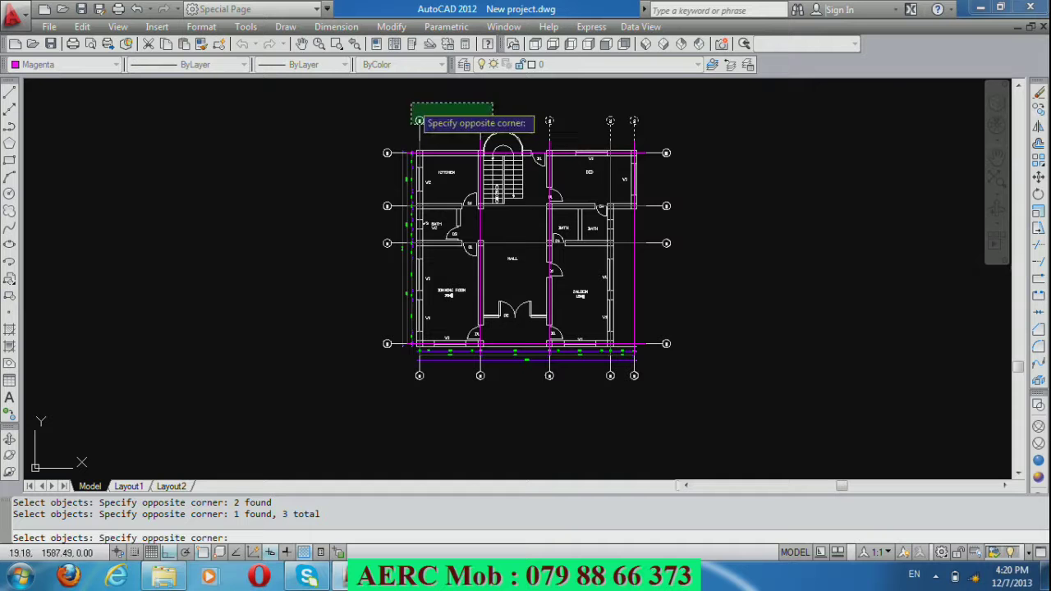
click(388, 185)
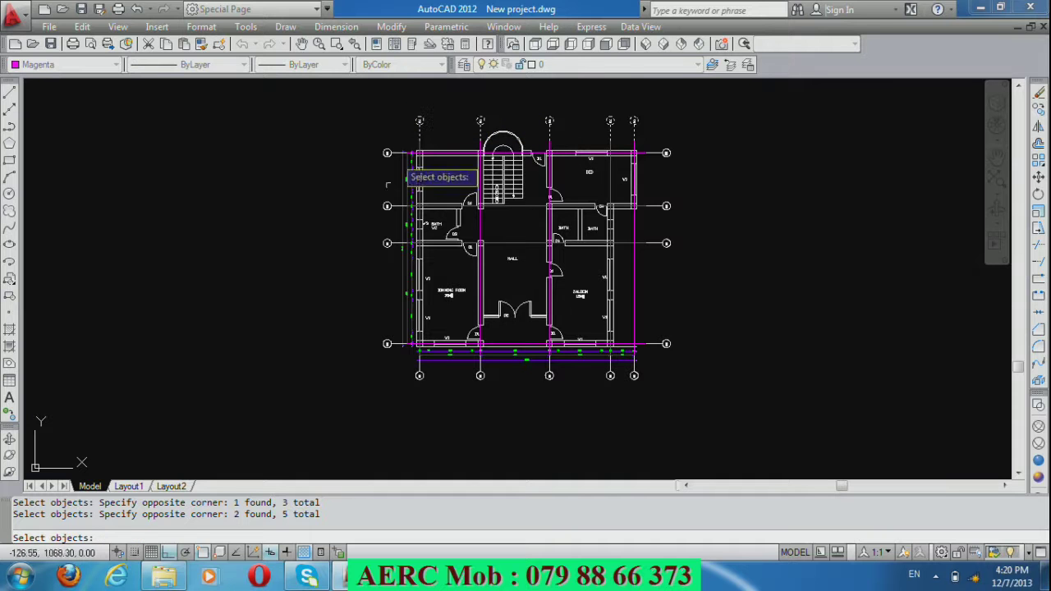
click(394, 355)
click(354, 147)
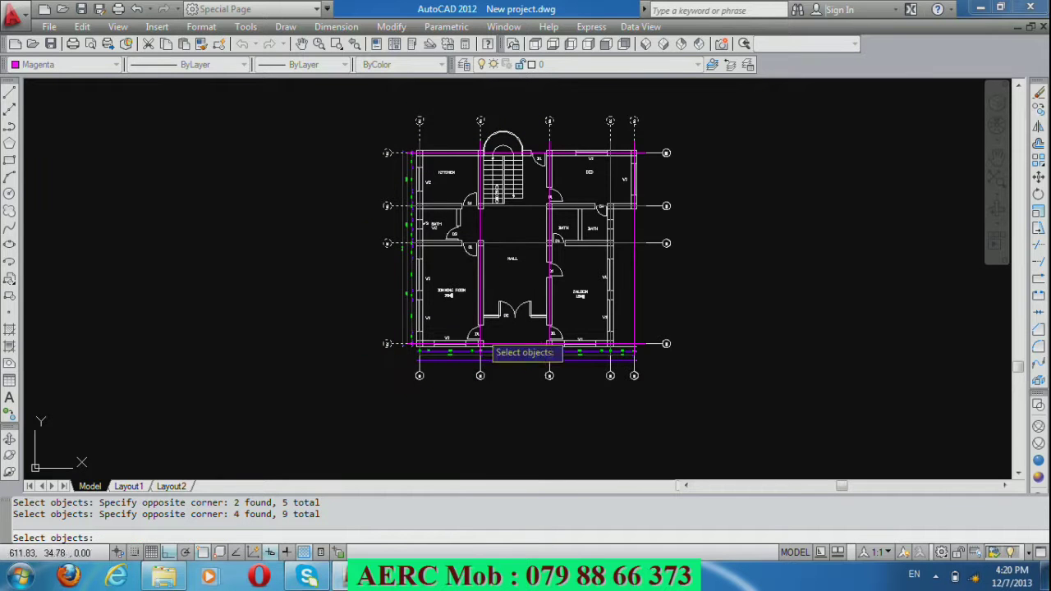
click(646, 400)
click(380, 372)
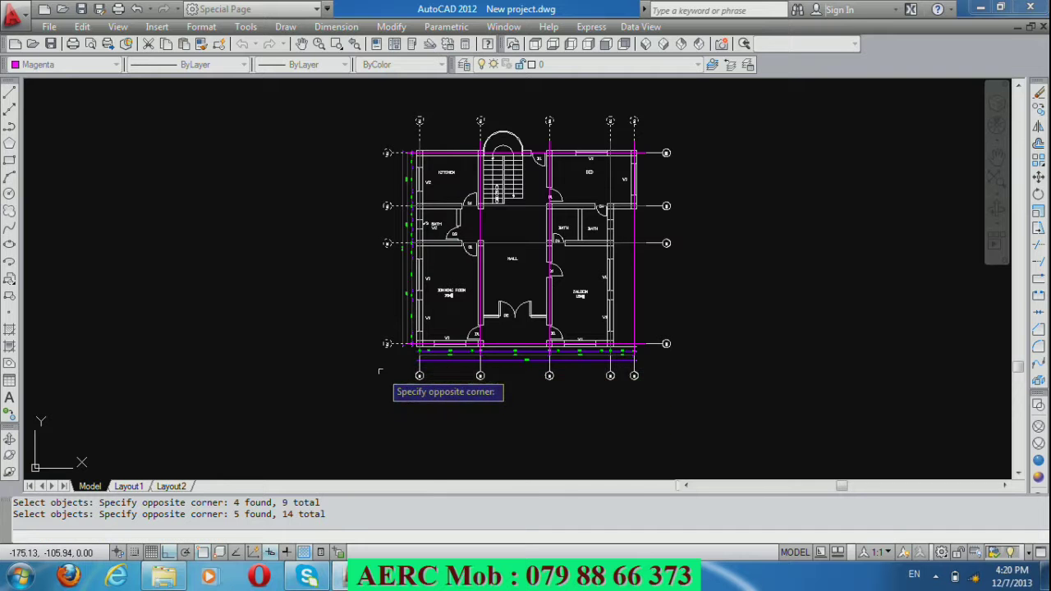
click(693, 363)
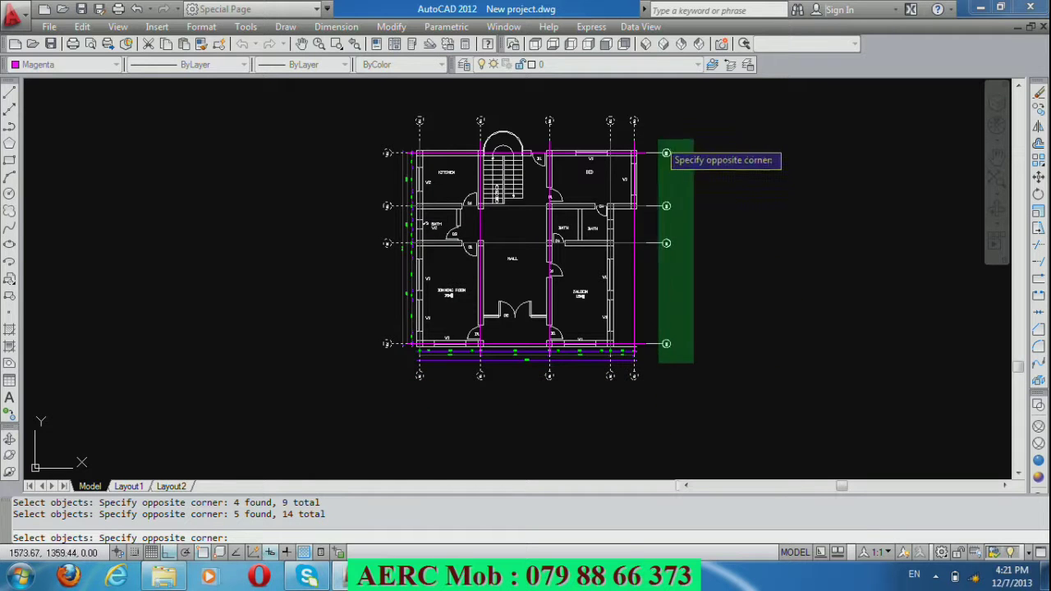
click(665, 153)
click(647, 261)
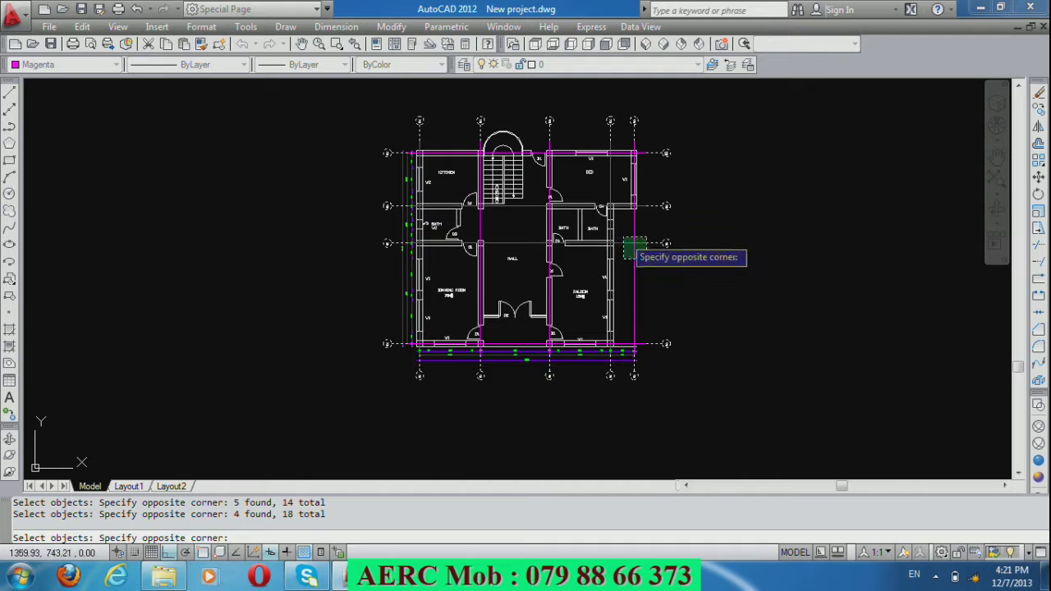
Add the magenta axis lines, including grid C and the left vertical line, to the selection.
click(623, 239)
click(645, 205)
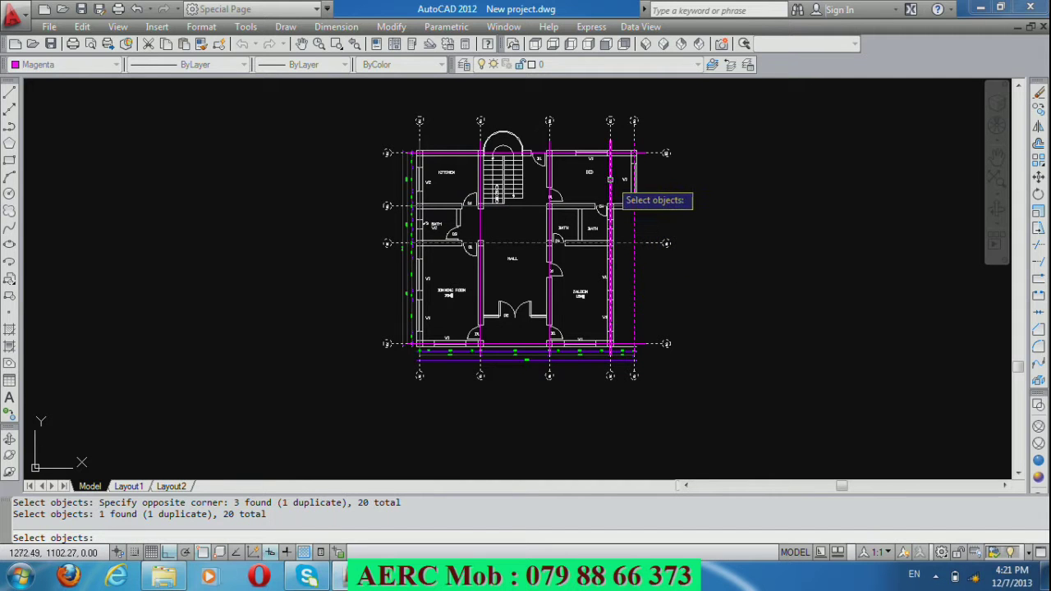
click(609, 179)
click(643, 152)
scroll(448, 197, up, 5)
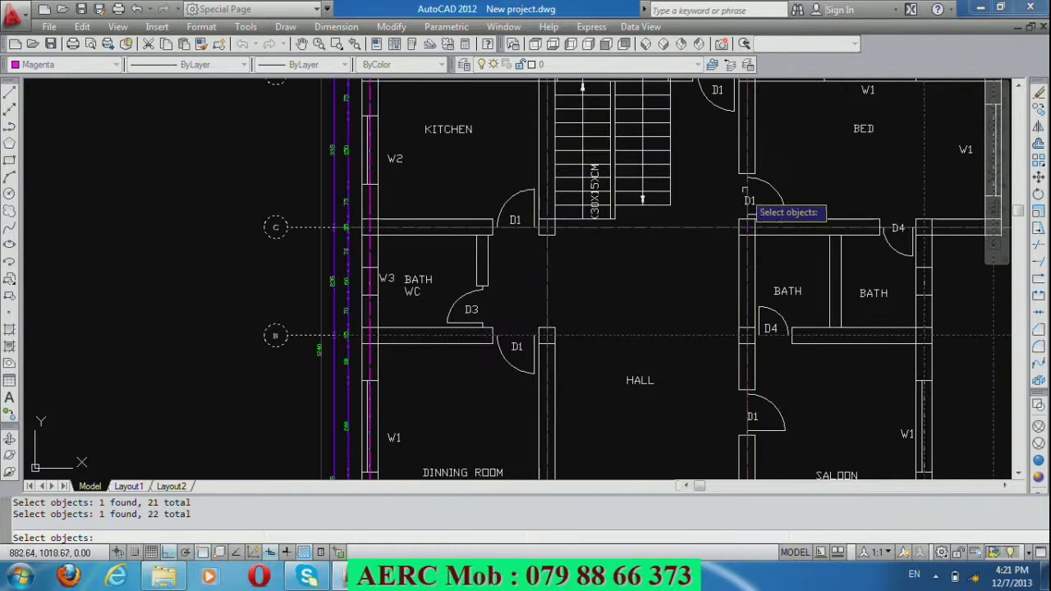
click(705, 227)
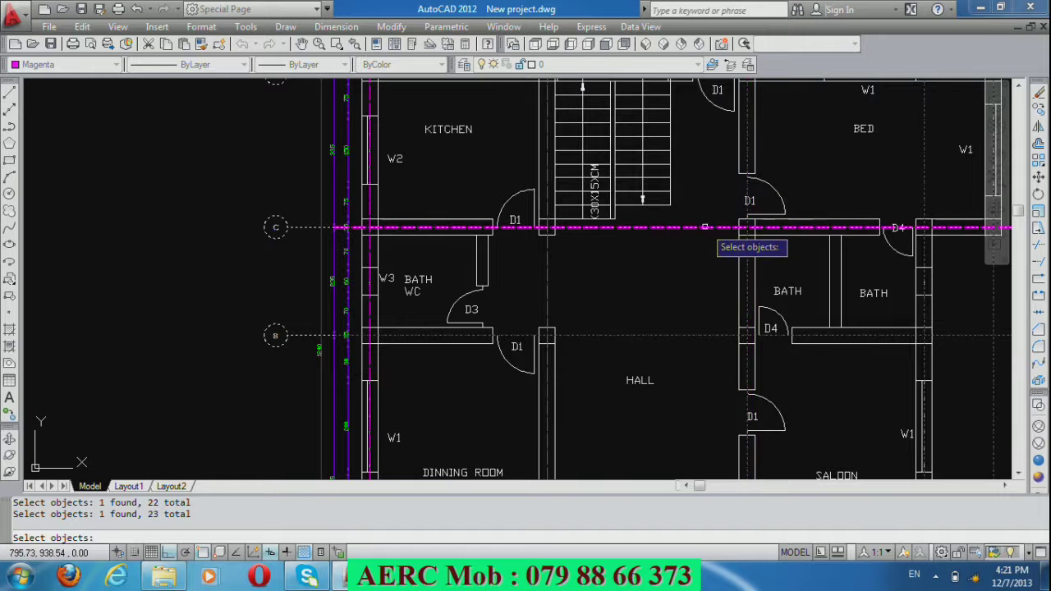
click(548, 279)
click(548, 279)
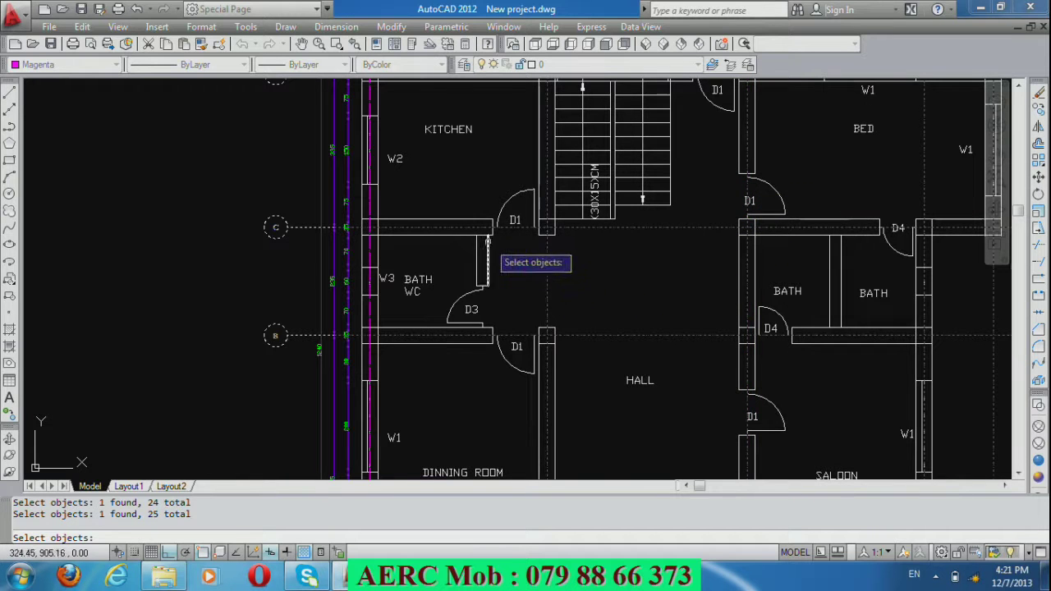
scroll(490, 245, down, 5)
scroll(555, 415, up, 5)
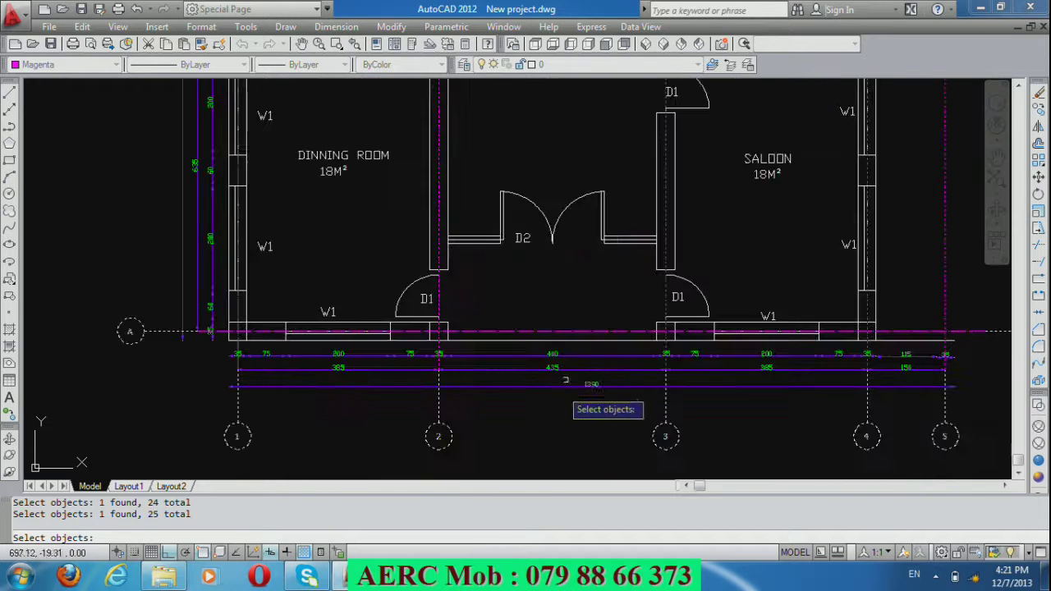
click(567, 332)
scroll(537, 412, down, 3)
scroll(537, 412, down, 2)
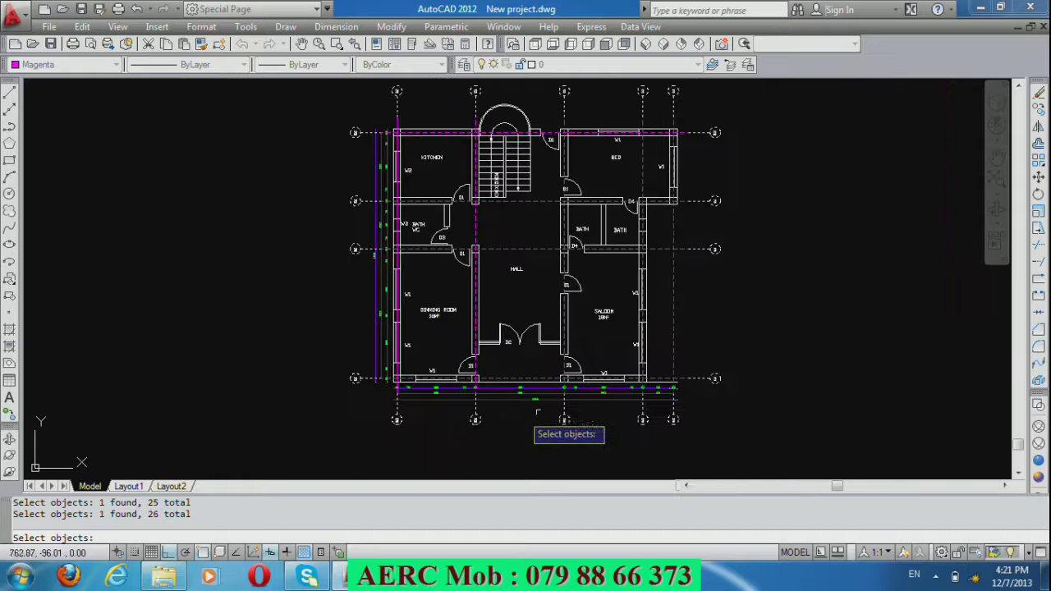
scroll(479, 101, up, 5)
click(237, 168)
scroll(296, 154, down, 3)
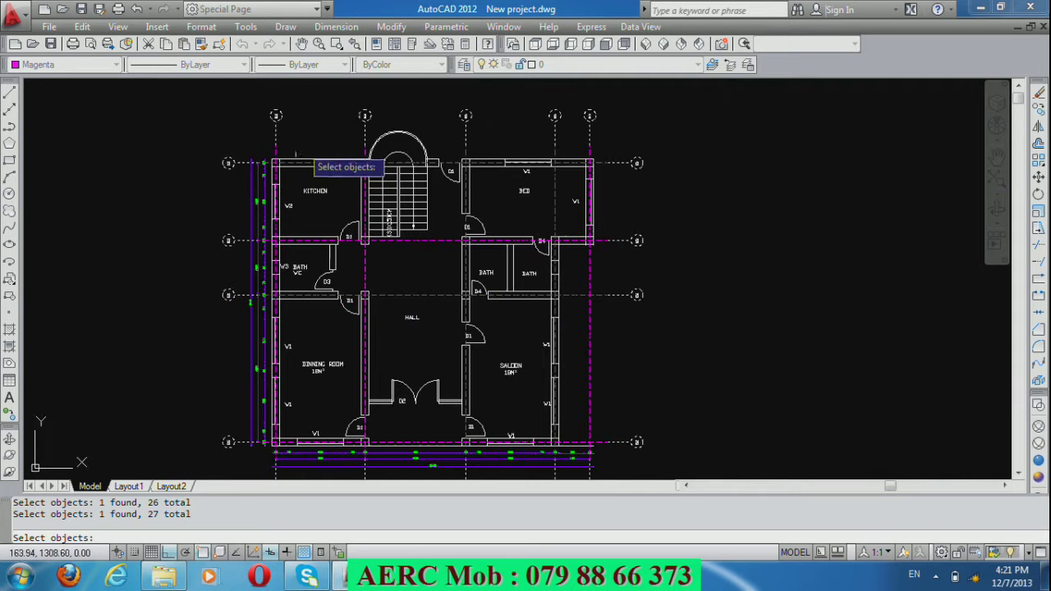
Create the block TAGS from the 27 selected objects.
key(Return)
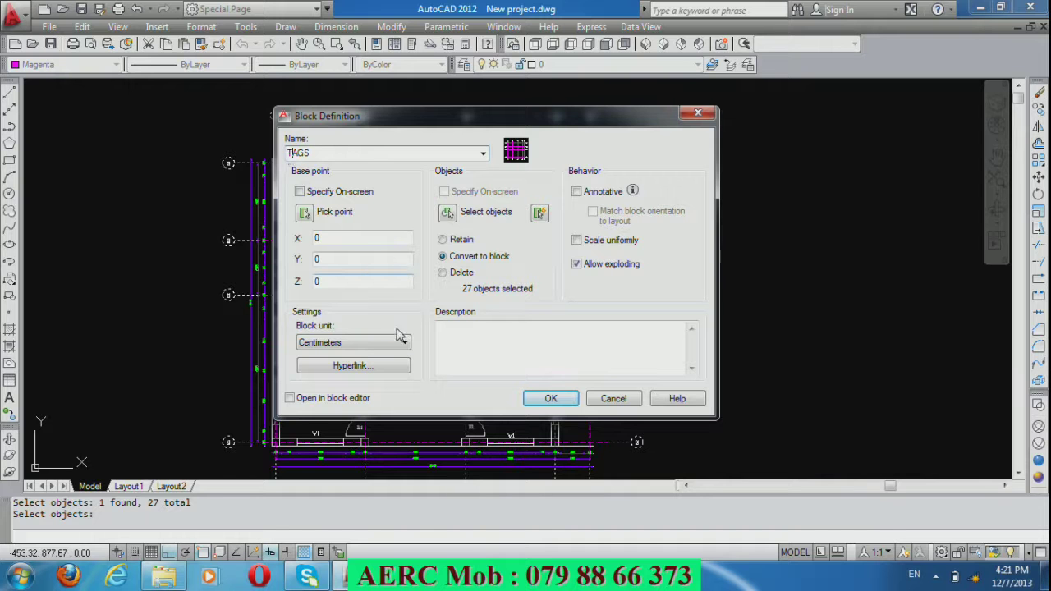
click(551, 399)
scroll(526, 293, down, 2)
scroll(526, 292, down, 2)
scroll(526, 293, up, 8)
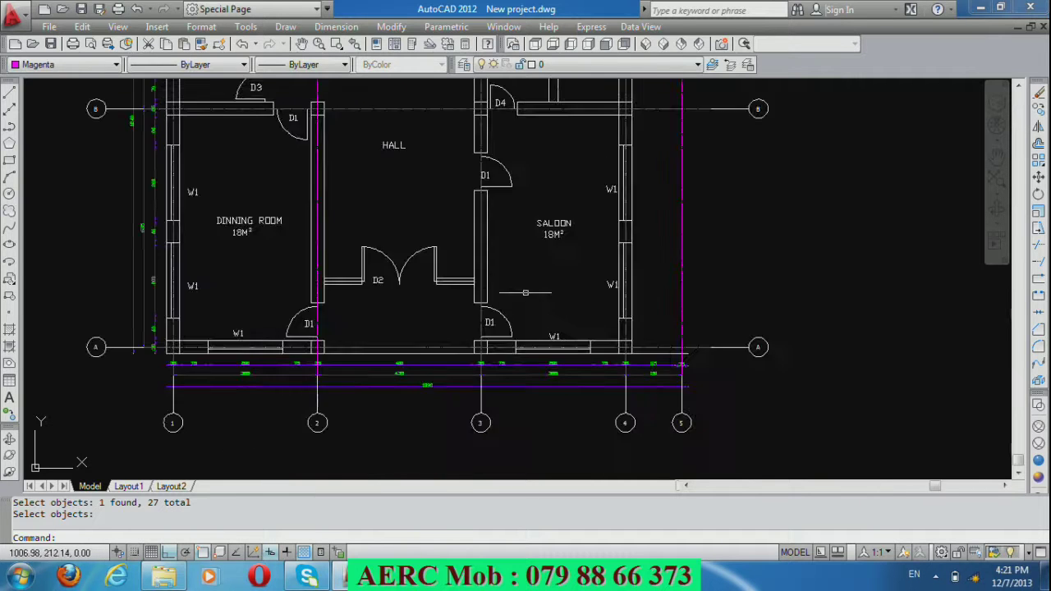
Test the new grid block by deleting it, then restore it with undo.
key(Return)
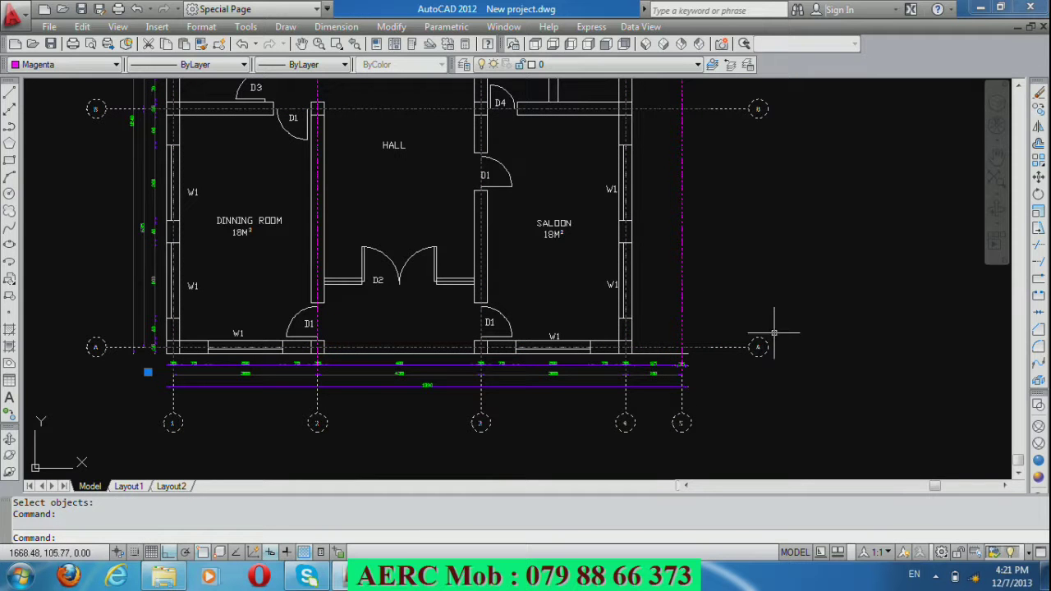
key(Delete)
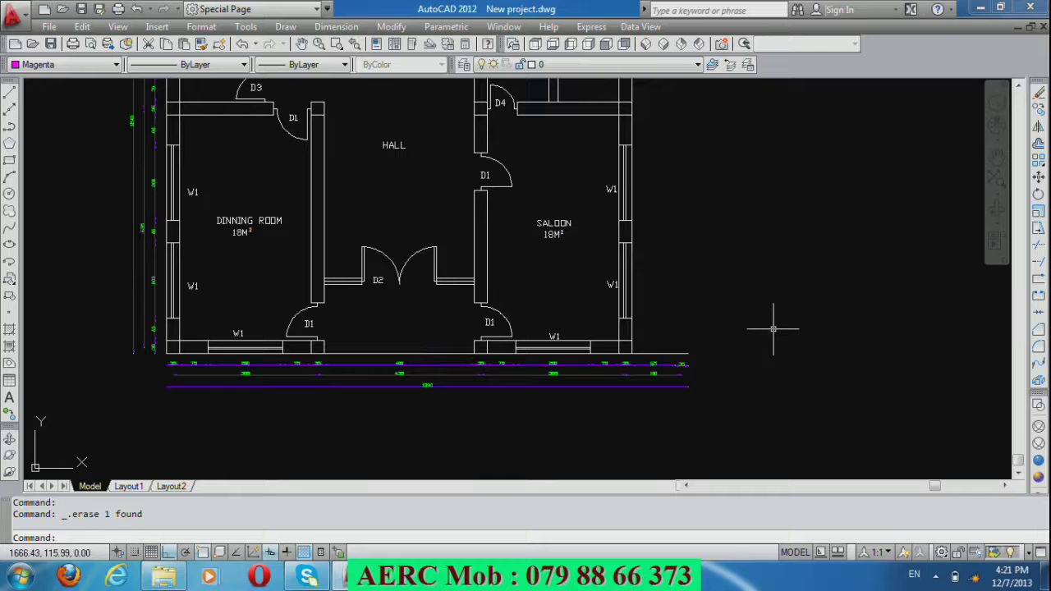
key(ctrl+z)
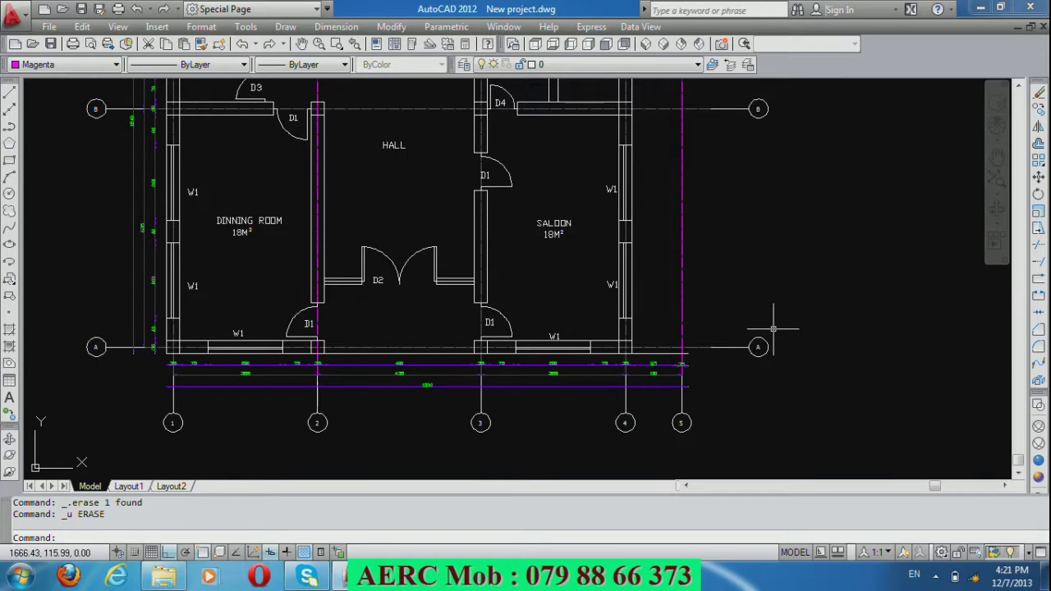
Zoom in on front door D2 and the 400, 435 and 1390 dimensions below it.
scroll(706, 378, down, 3)
scroll(703, 382, down, 2)
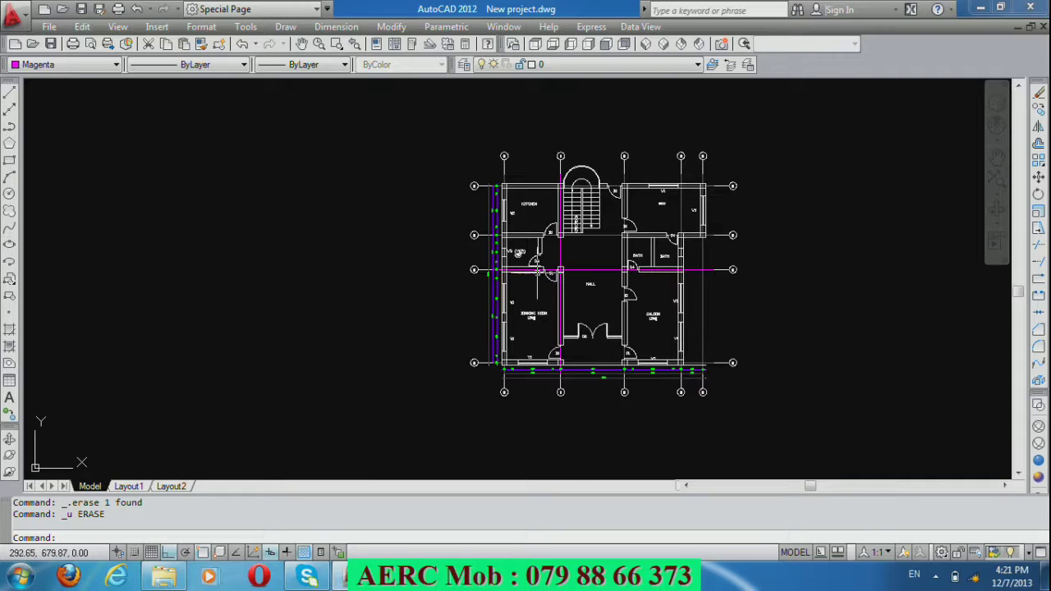
scroll(537, 265, up, 4)
scroll(496, 256, down, 3)
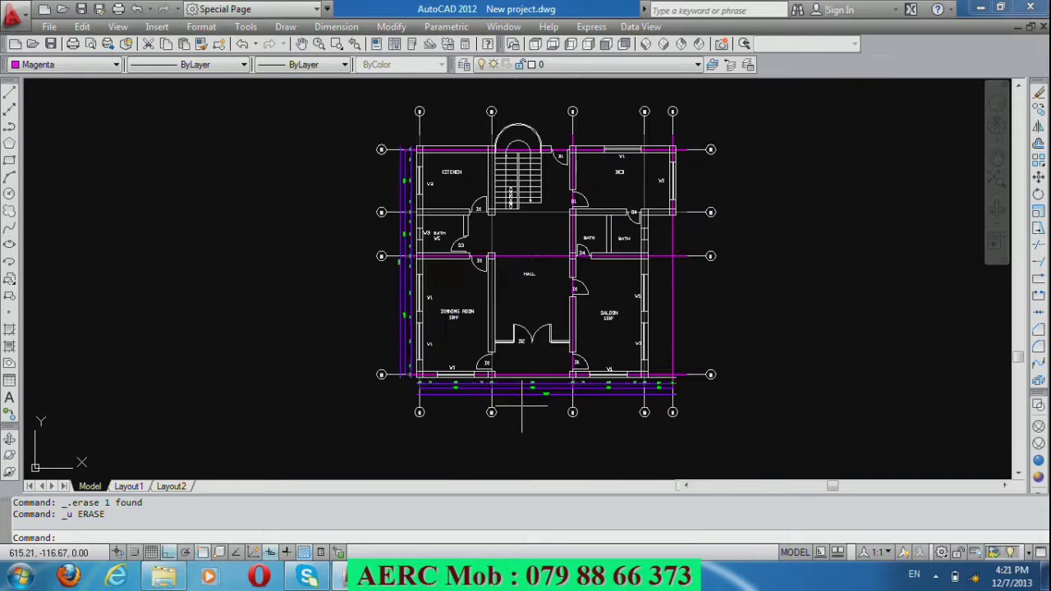
scroll(520, 415, up, 3)
scroll(538, 363, up, 2)
scroll(555, 324, up, 2)
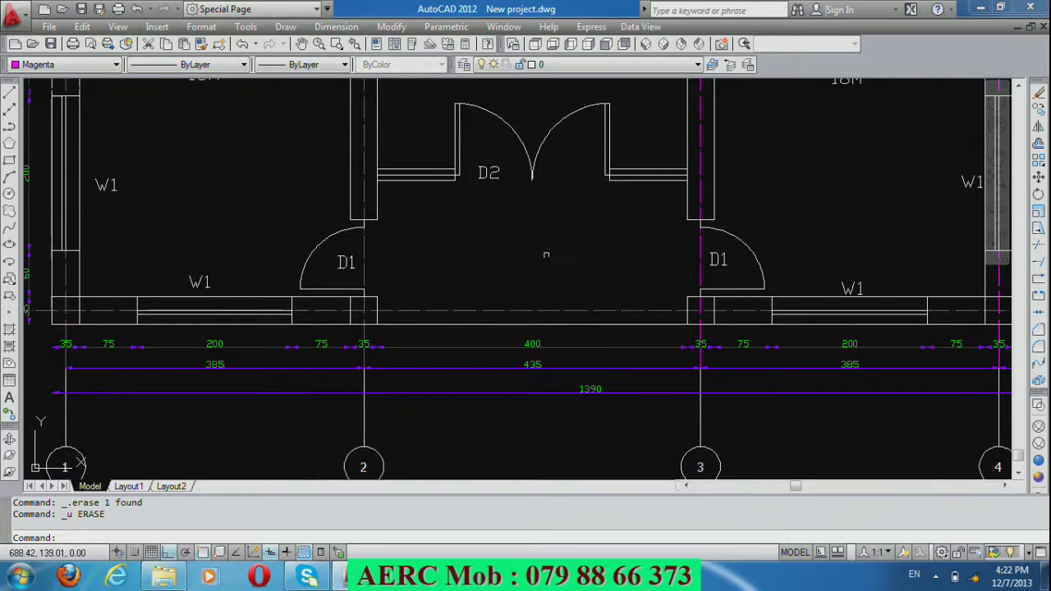
scroll(510, 331, up, 3)
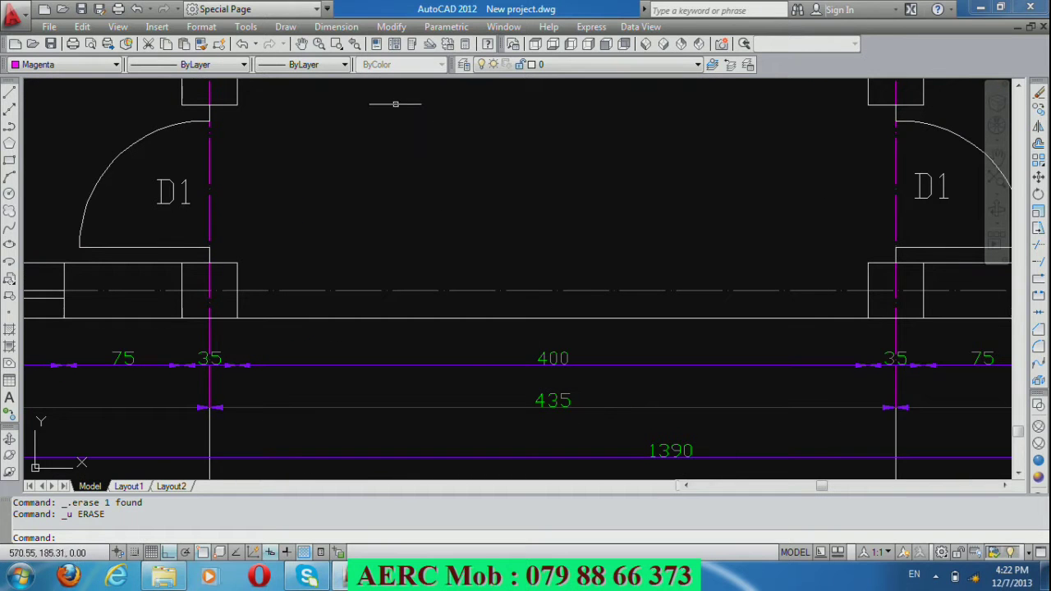
Set the colour to ByLayer, then draw a 200 line along the front wall and 40 down.
click(102, 65)
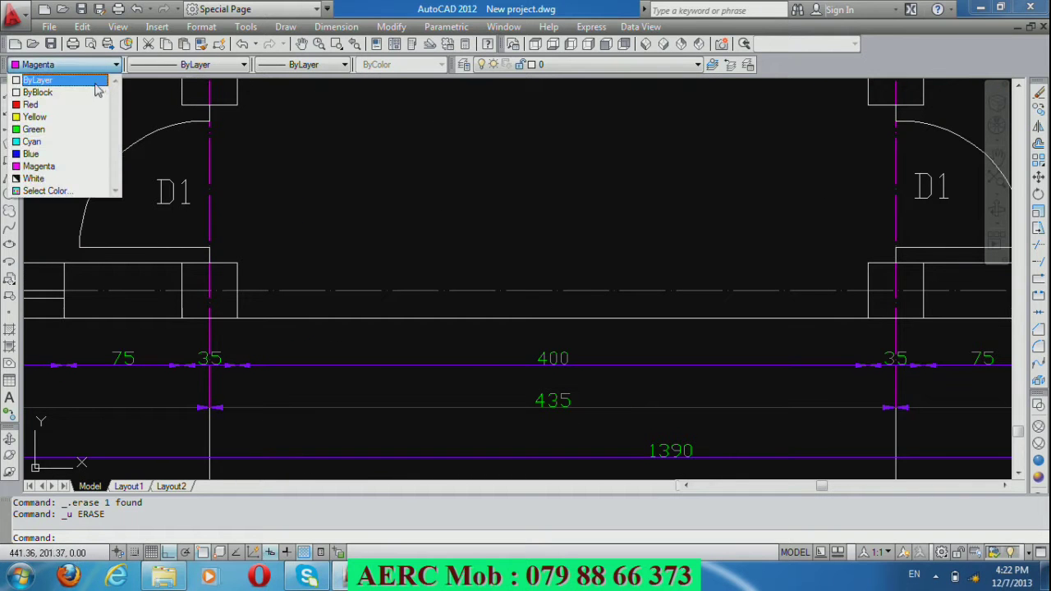
click(69, 81)
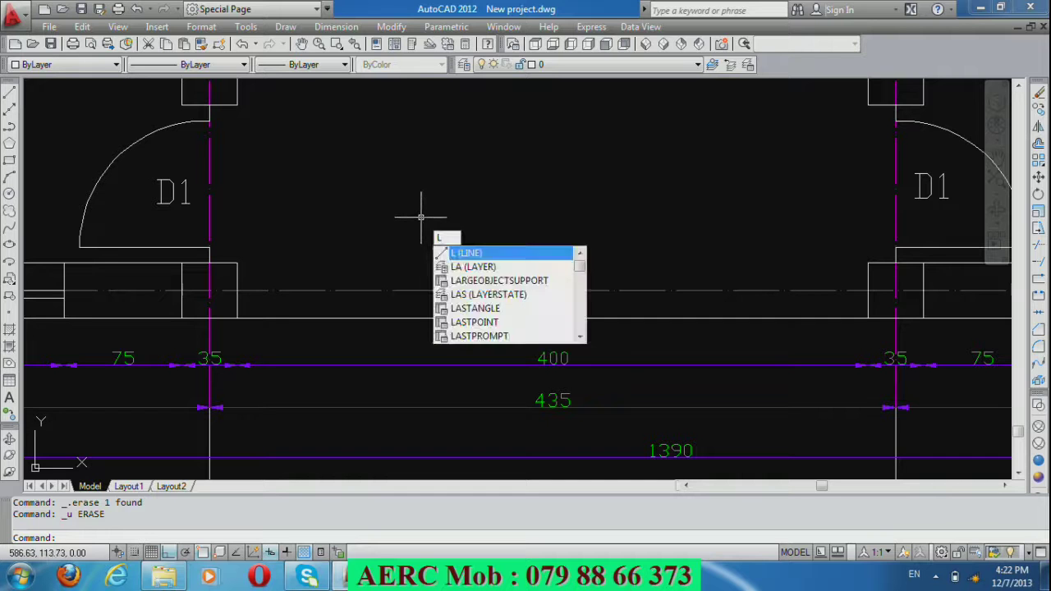
key(Return)
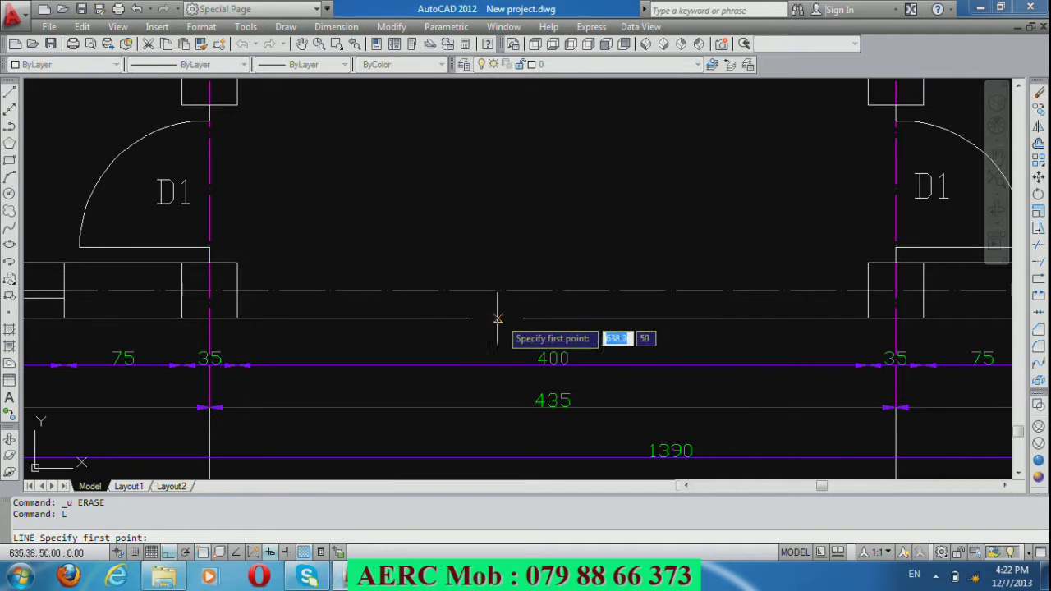
click(237, 318)
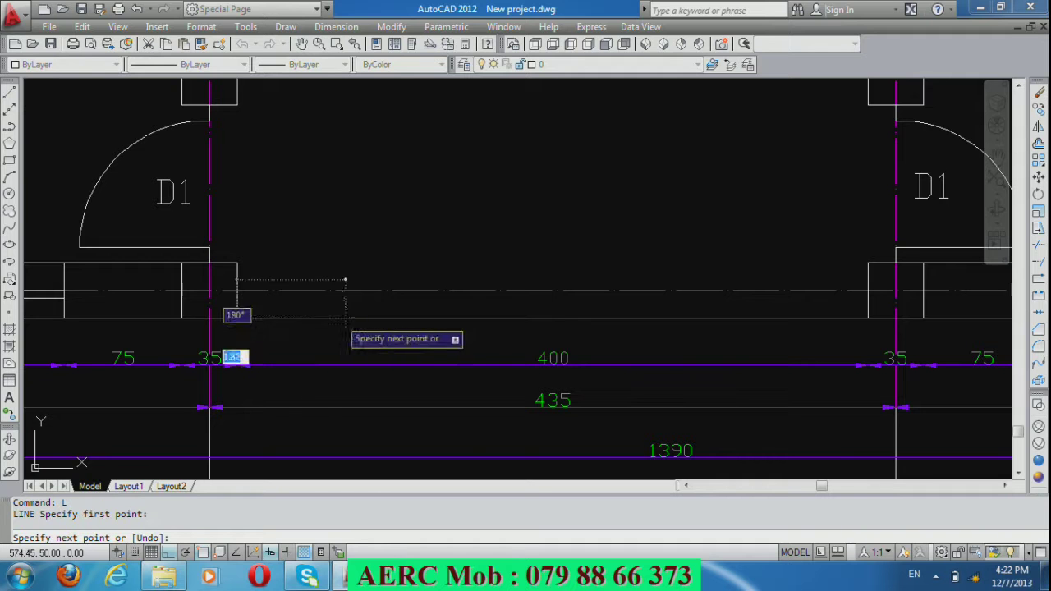
text(2)
key(Return)
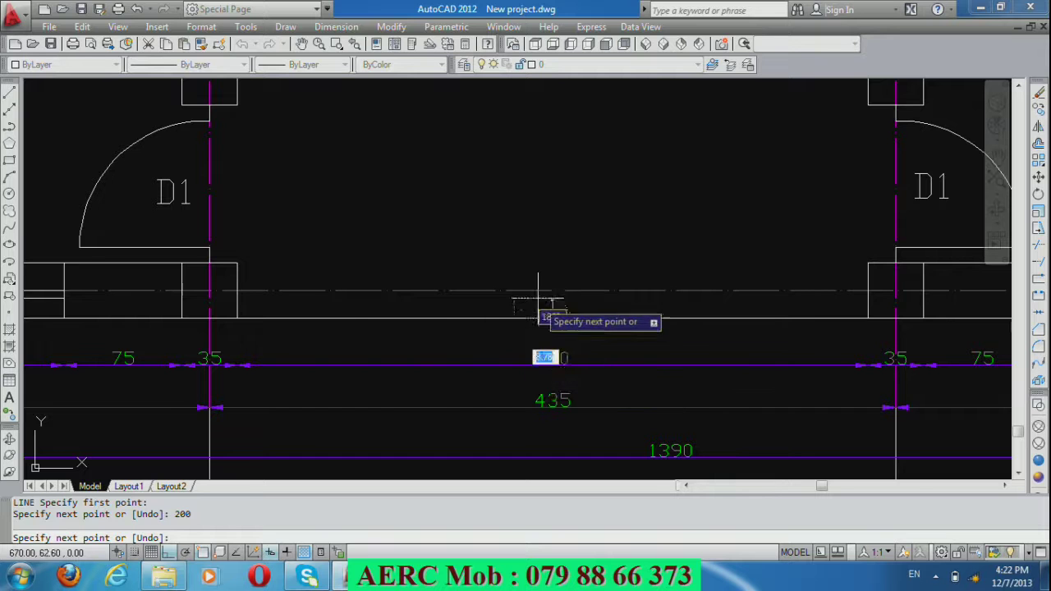
scroll(545, 300, down, 4)
scroll(560, 368, up, 3)
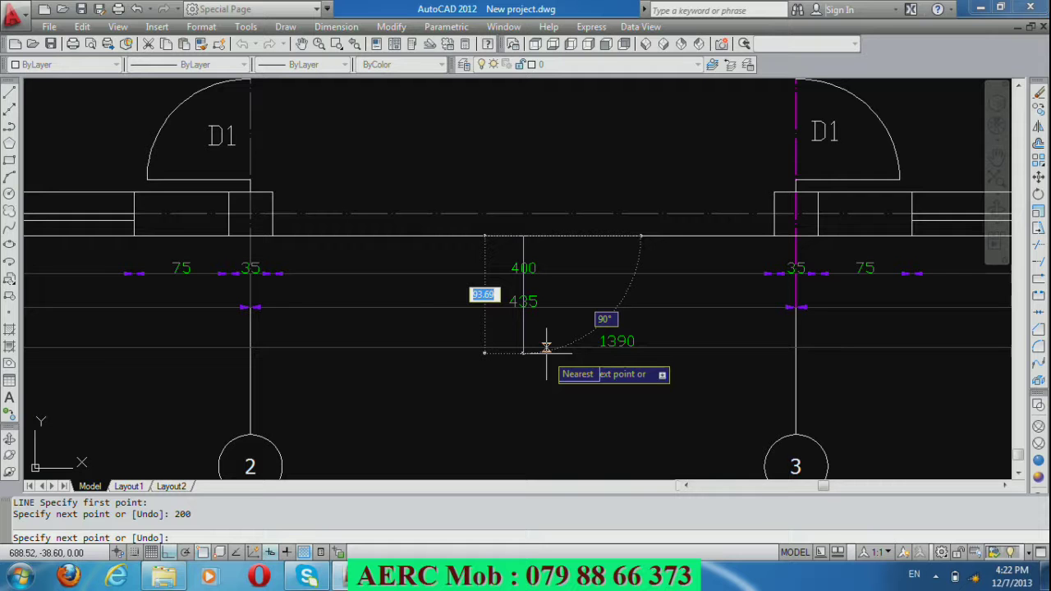
text(0)
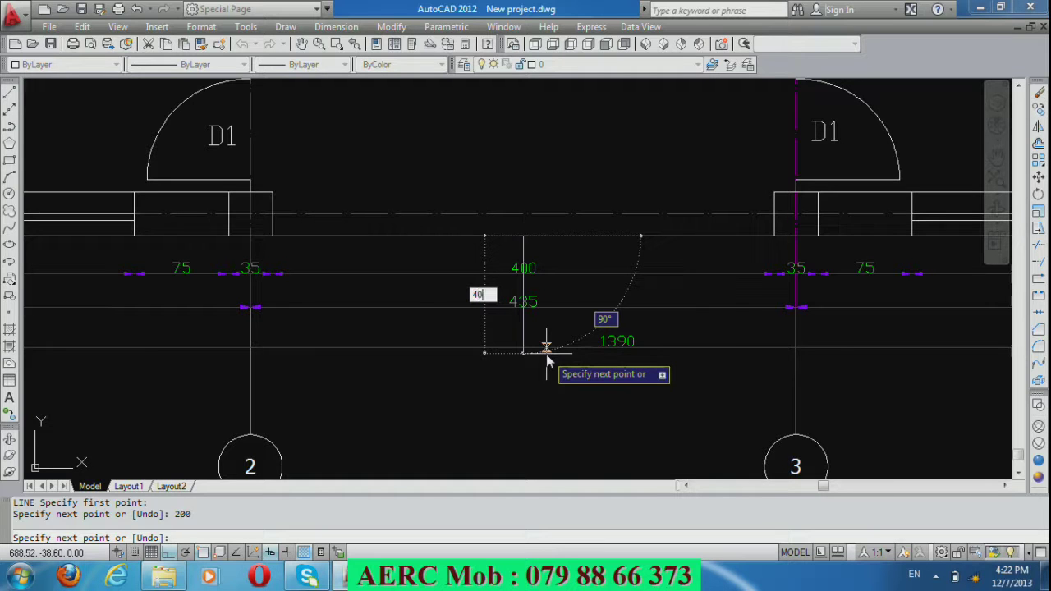
key(Return)
key(Return)
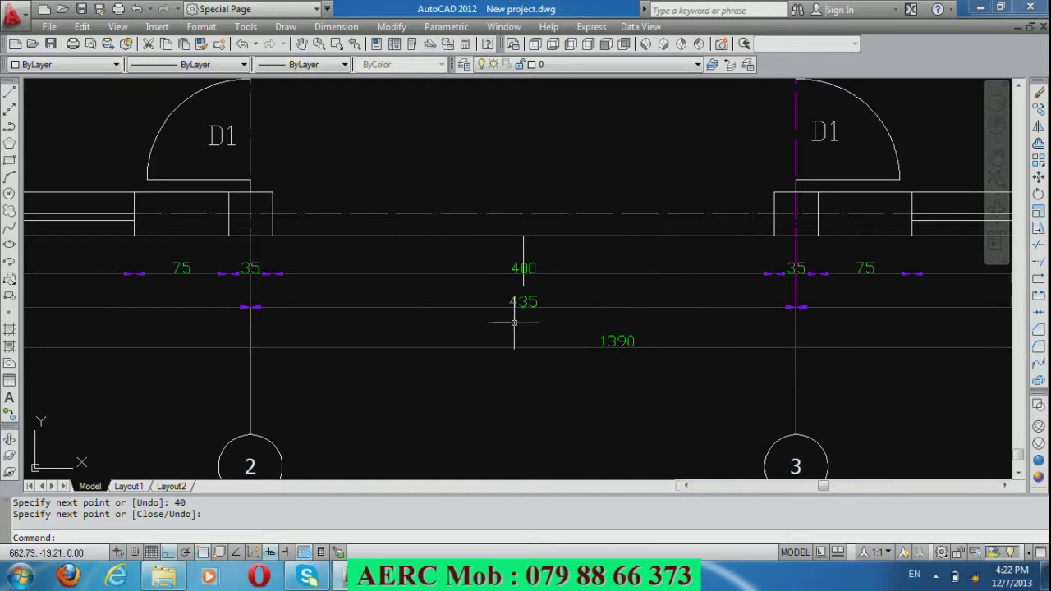
key(Return)
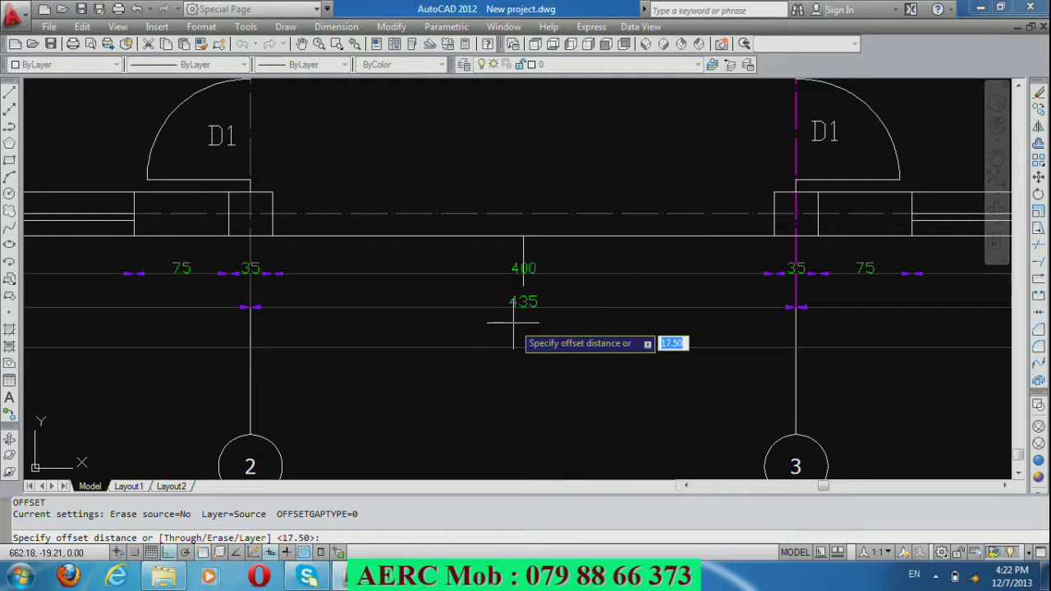
Try a 75-unit offset, then cancel the failed attempt.
click(514, 323)
text(7)
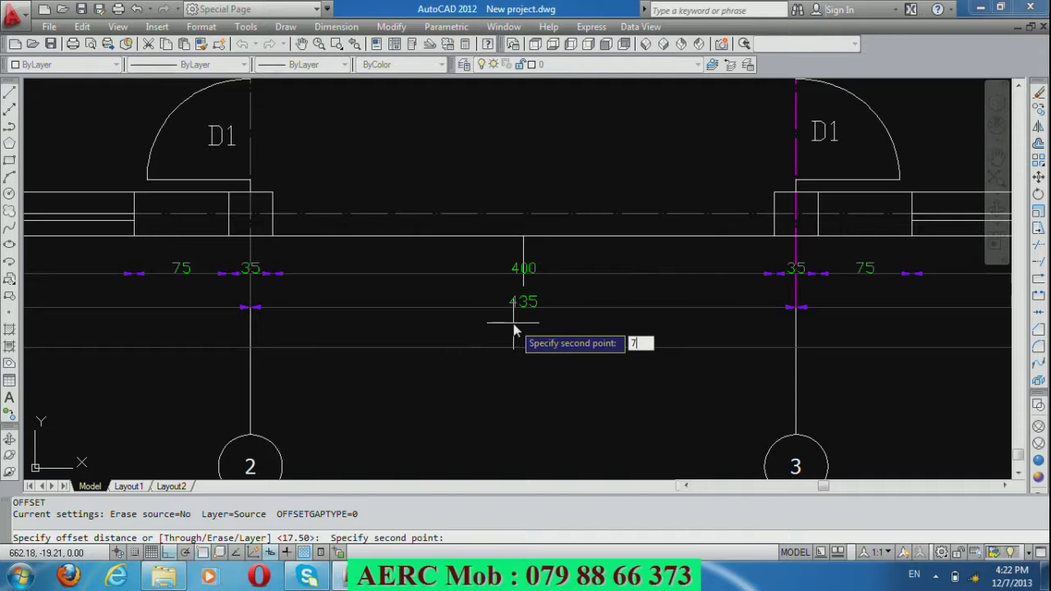
key(Return)
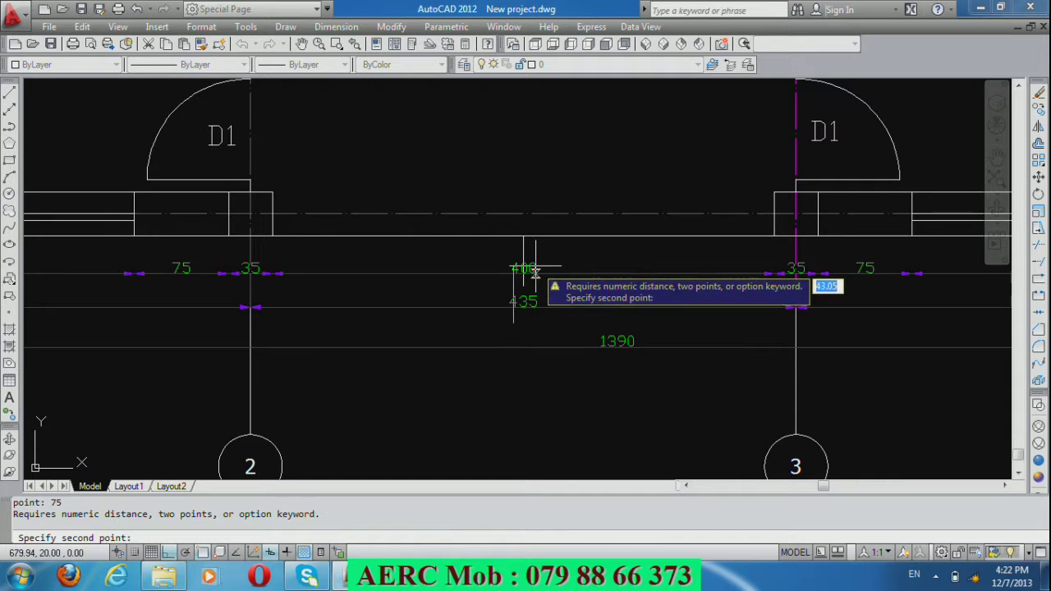
key(Escape)
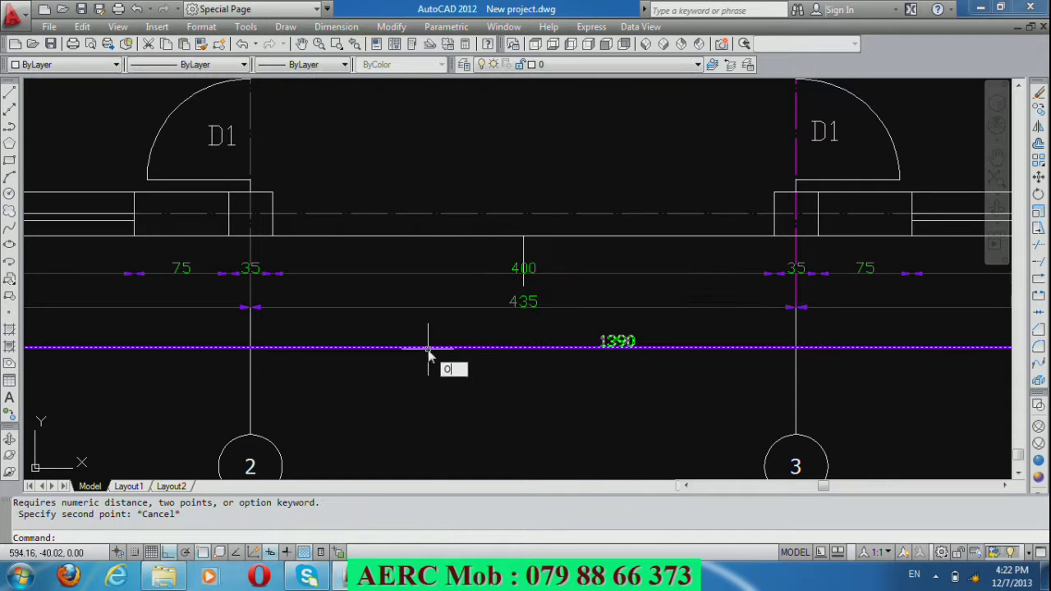
Offset the short vertical guide line 75 units to the left and to the right.
key(Return)
text(7)
key(Return)
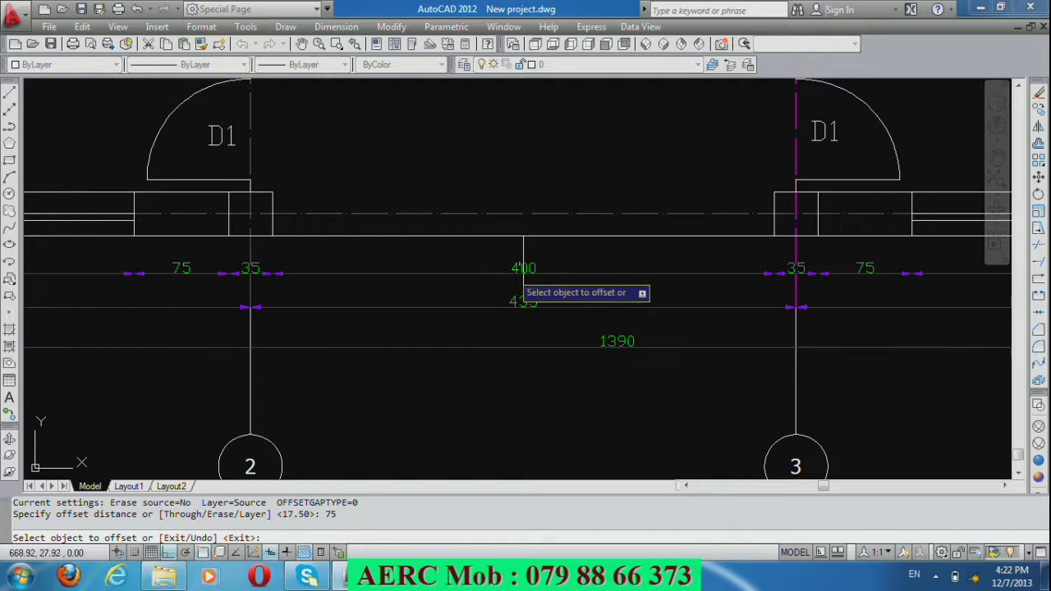
click(523, 247)
click(452, 247)
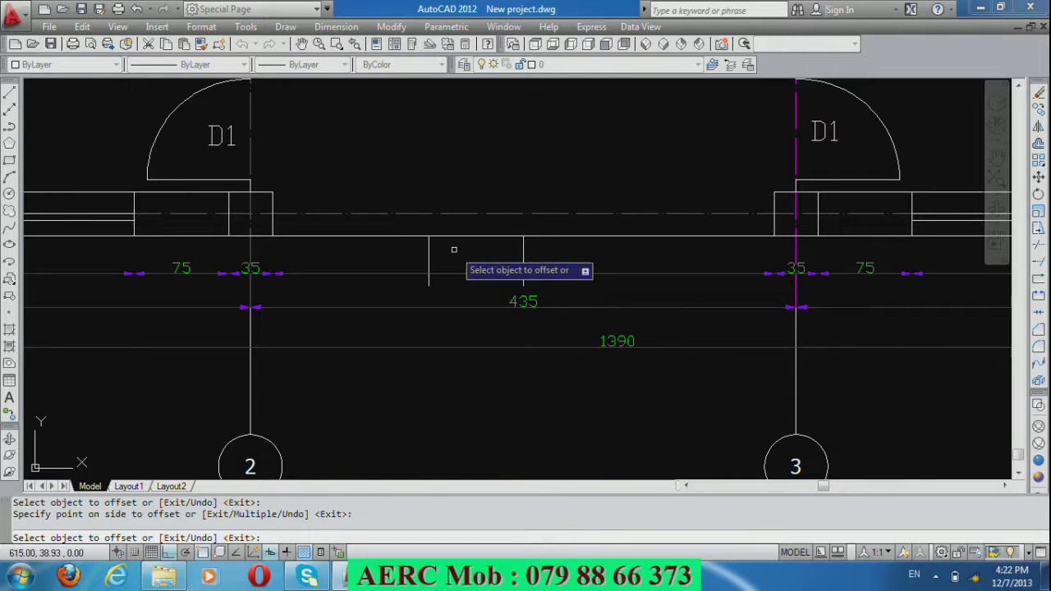
click(523, 247)
click(625, 263)
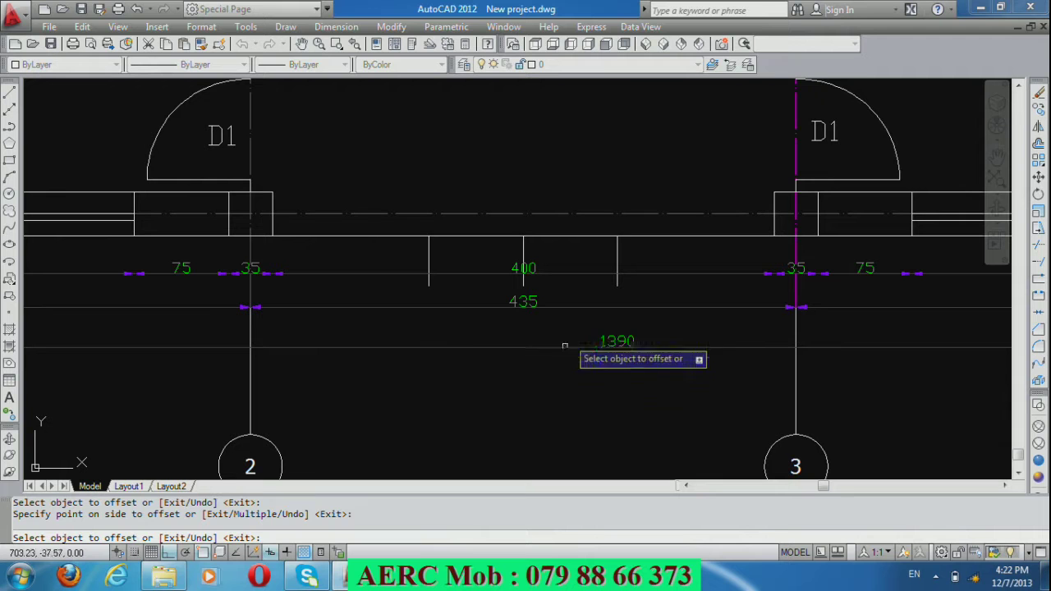
key(Return)
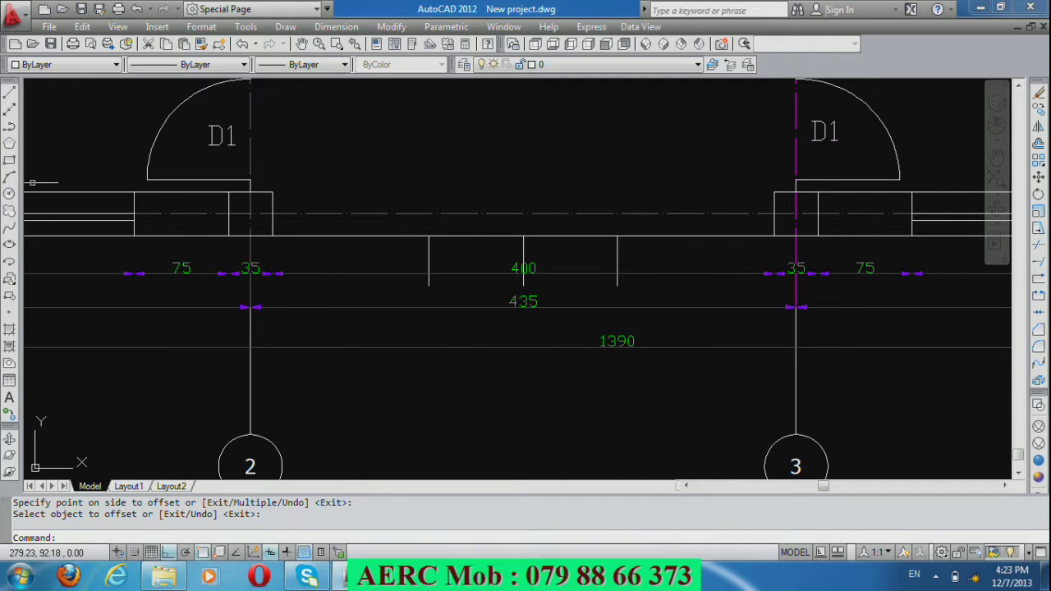
click(10, 178)
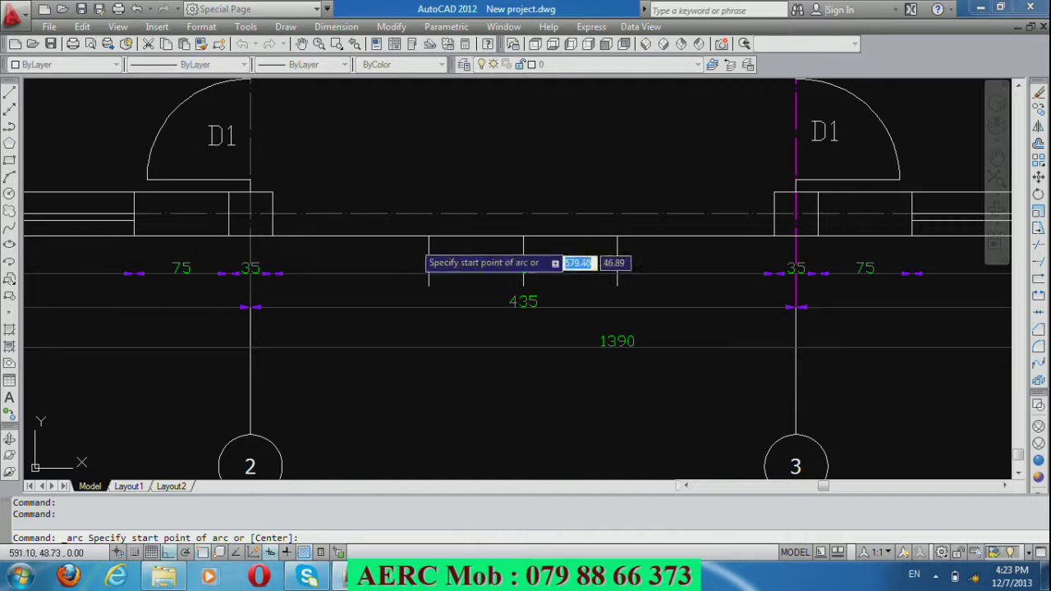
Draw a 3-point arc from the left guide line's top, through the centre line's bottom, to the right line's top.
click(428, 236)
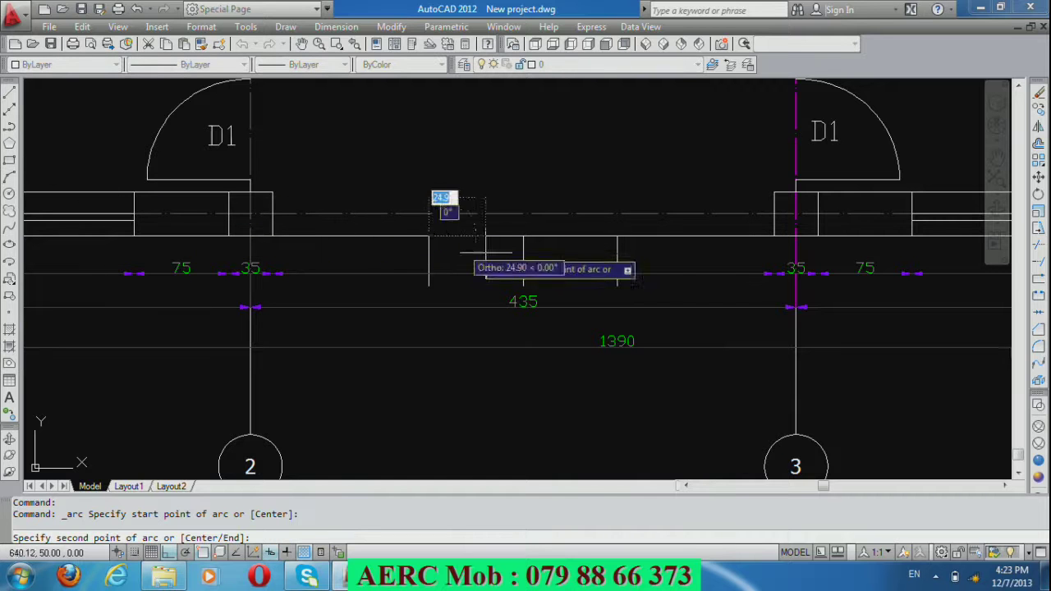
click(523, 286)
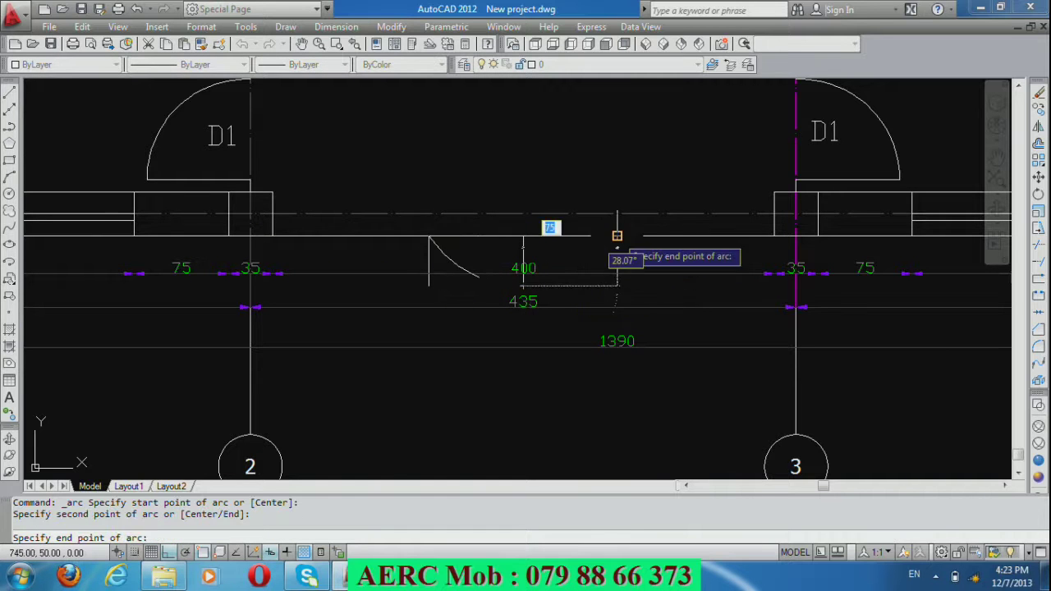
click(617, 236)
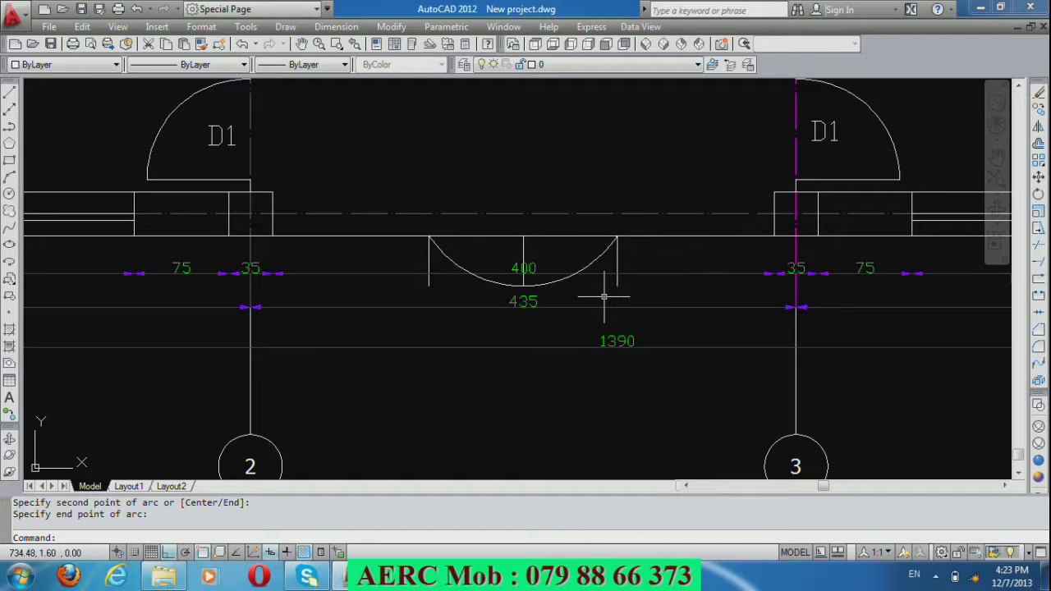
Start an offset with a distance of 30.
text(o)
key(Return)
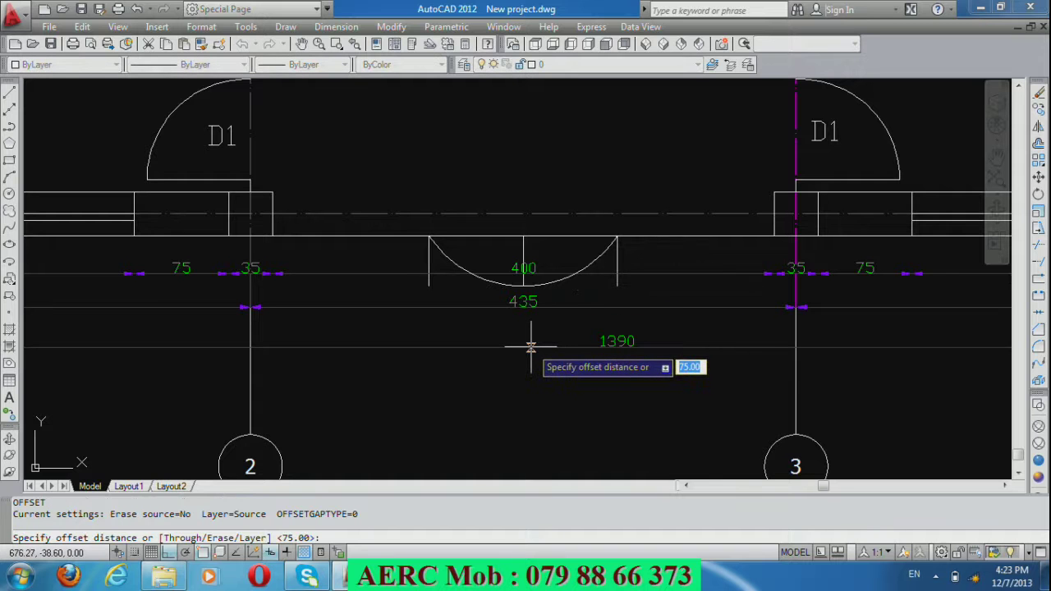
text(3)
key(Return)
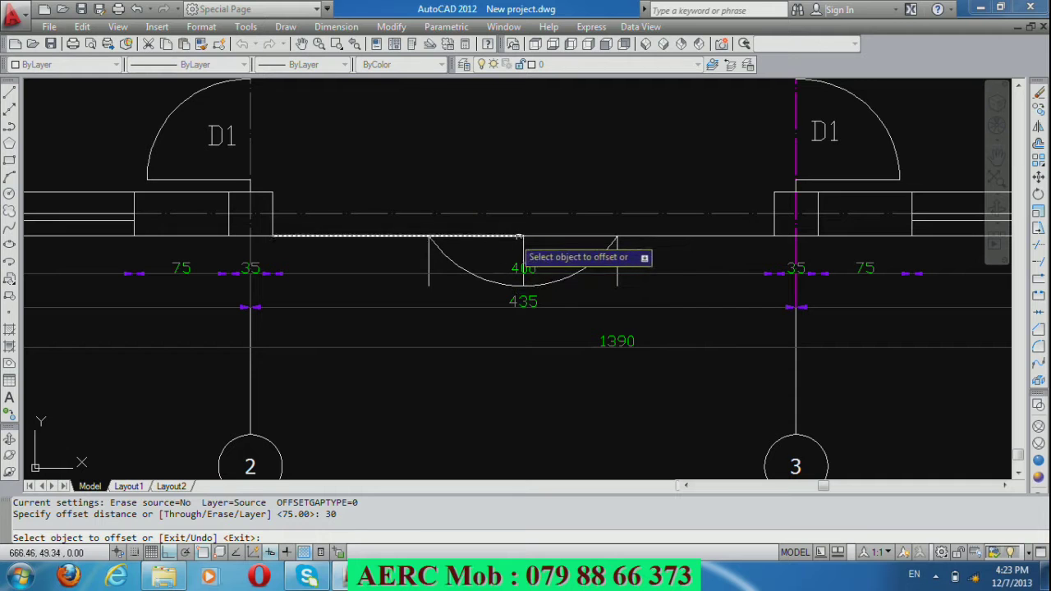
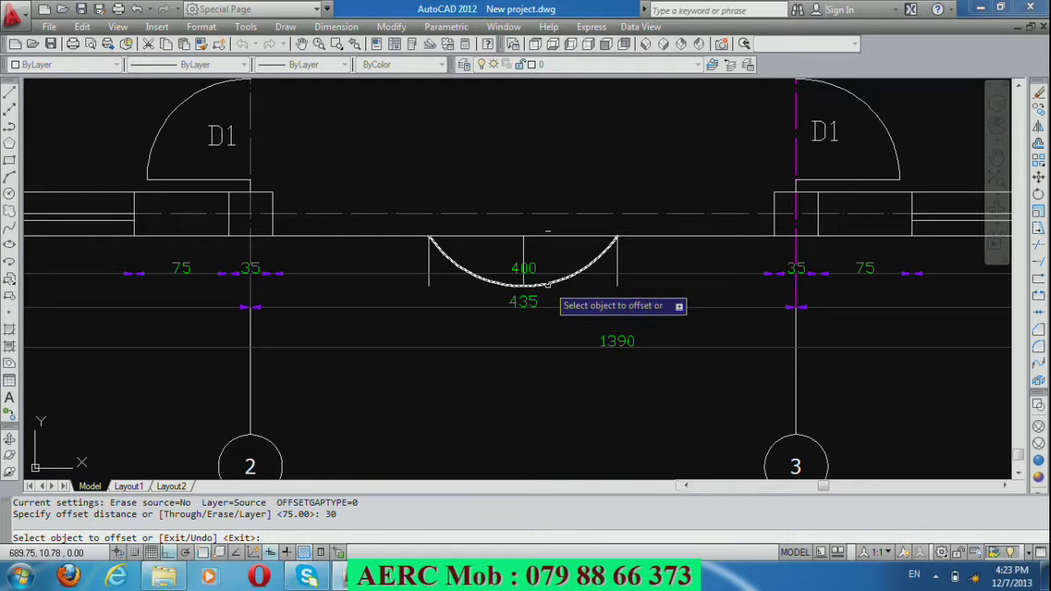
Offset the 435 entrance arc outward twice, creating three nested step arcs.
click(548, 285)
click(538, 347)
click(532, 322)
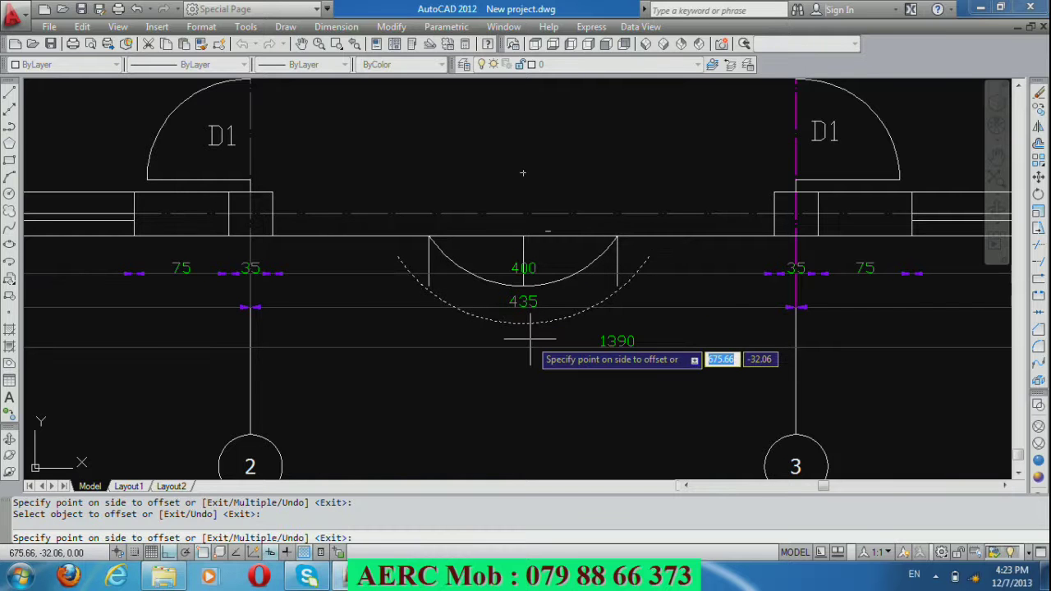
click(516, 365)
click(518, 363)
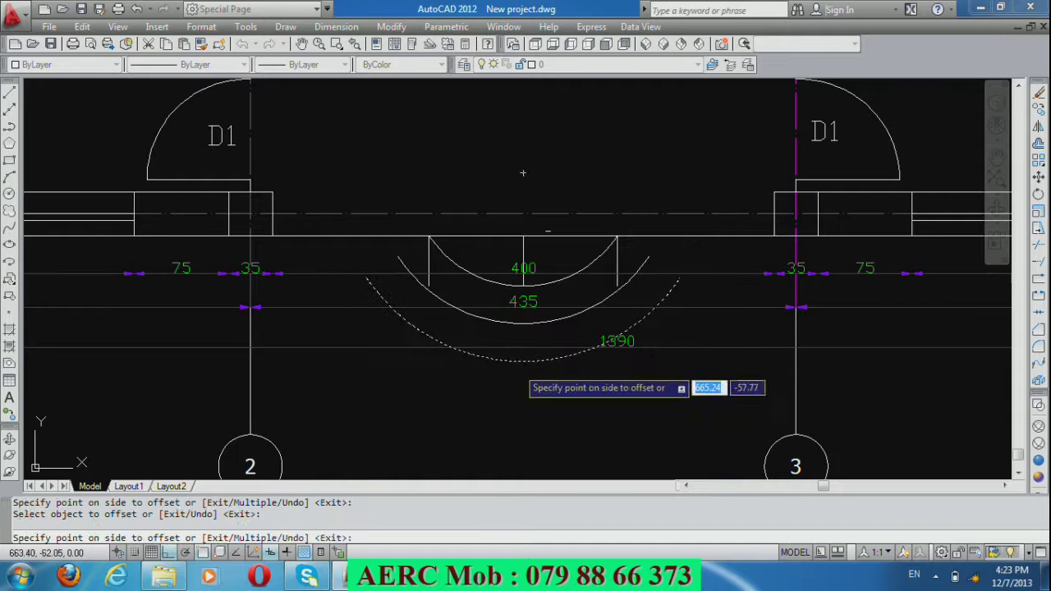
click(515, 371)
key(Return)
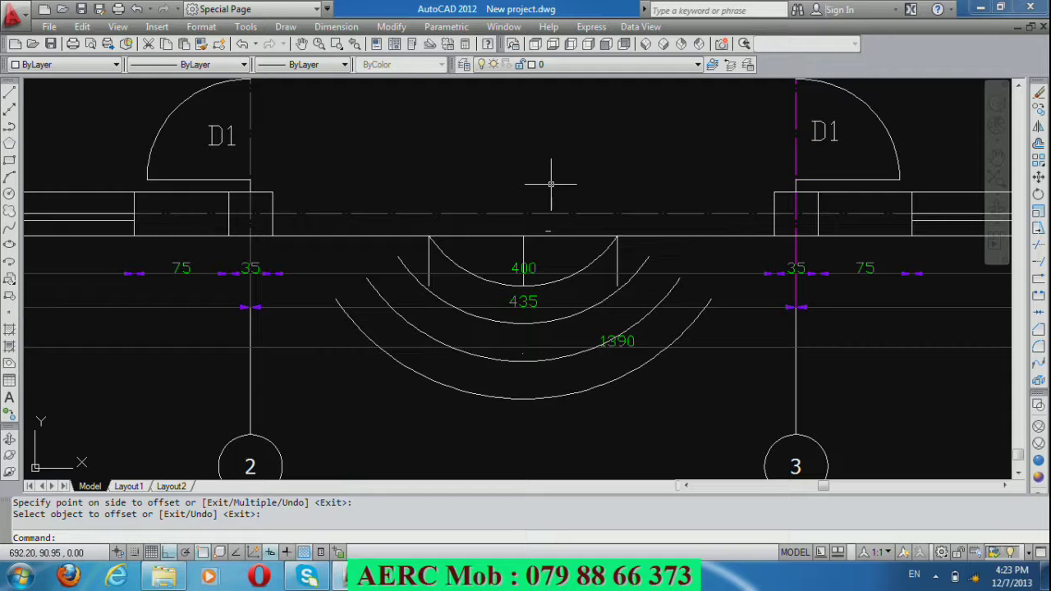
click(523, 267)
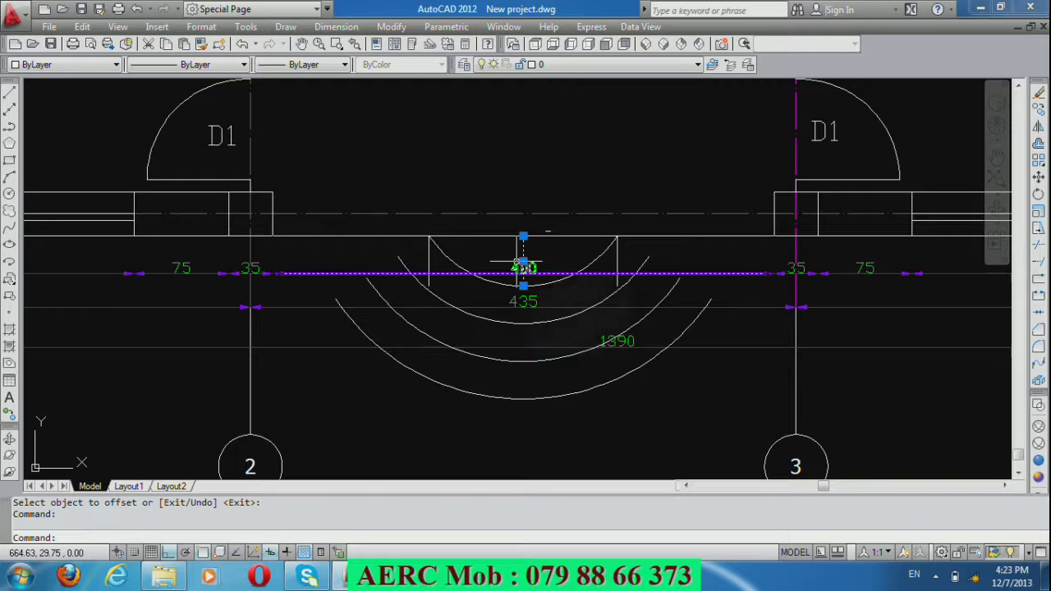
Erase the horizontal line and extend both ends of all three arcs to the wall line.
key(Delete)
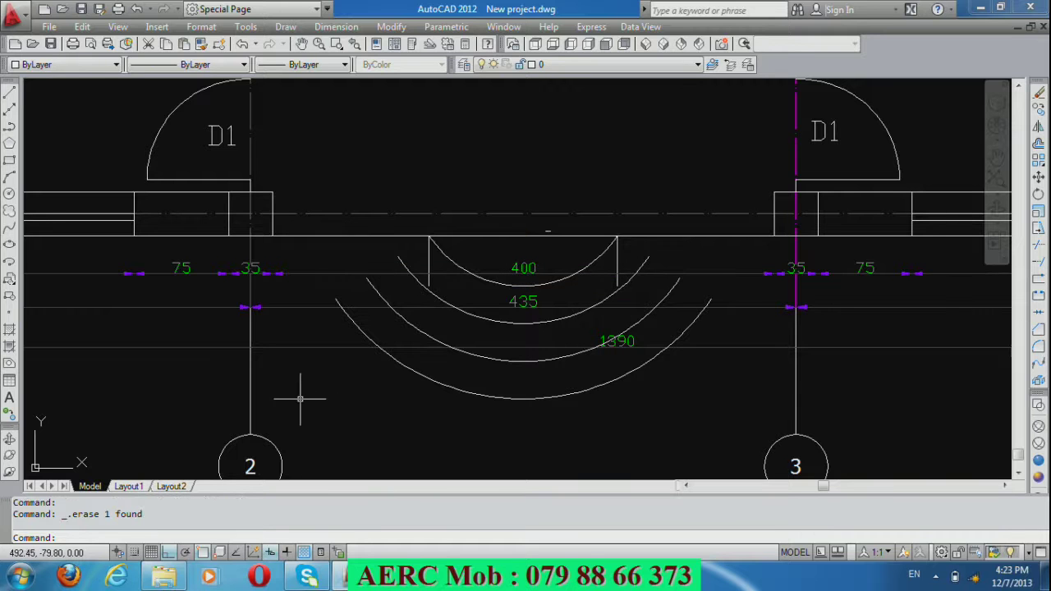
text(E)
text(X)
key(Return)
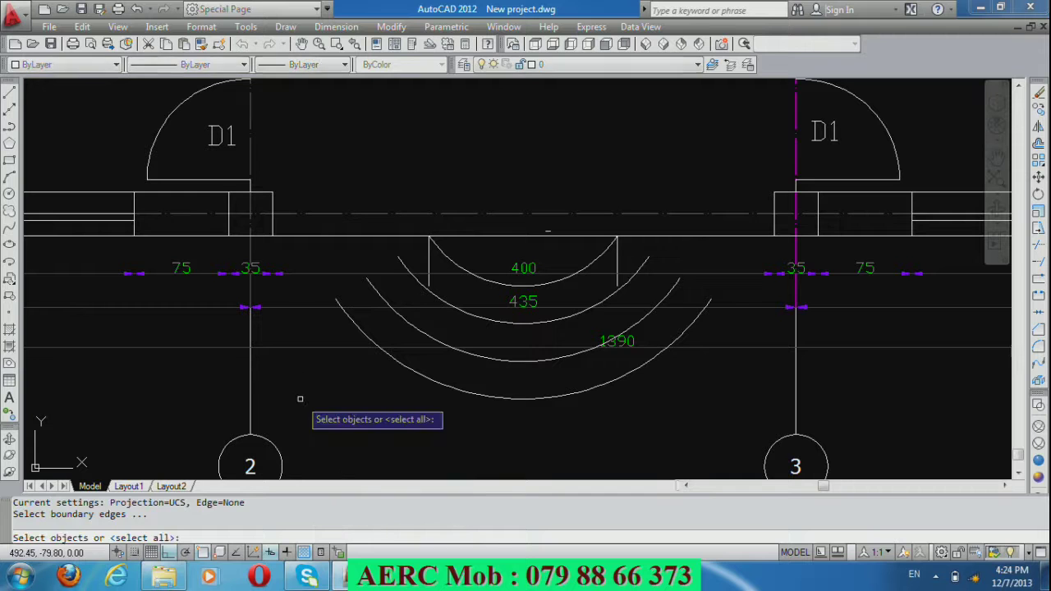
key(Return)
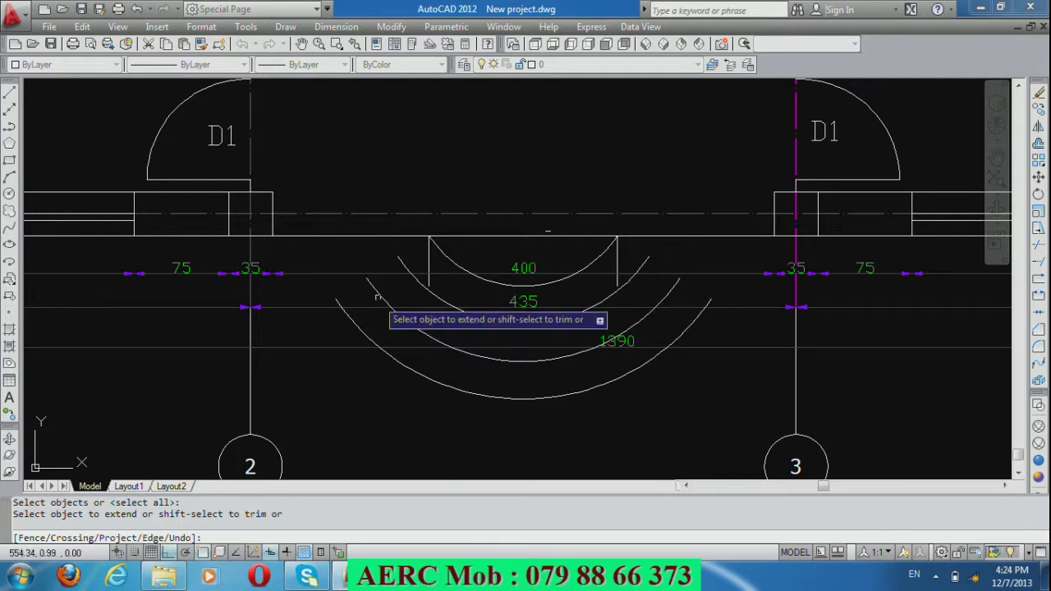
click(403, 265)
click(373, 279)
click(336, 304)
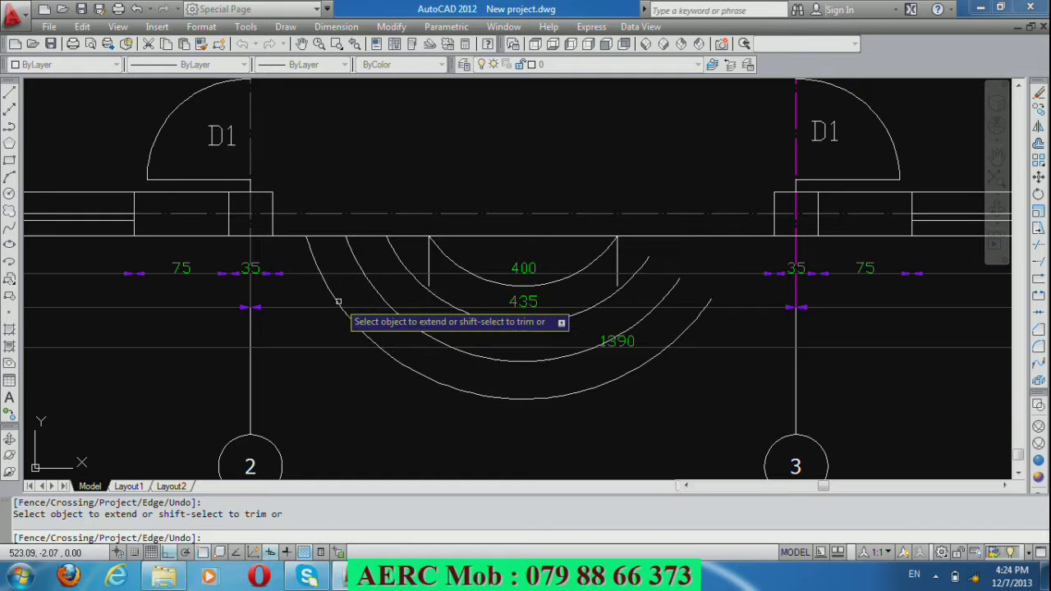
click(646, 273)
click(670, 289)
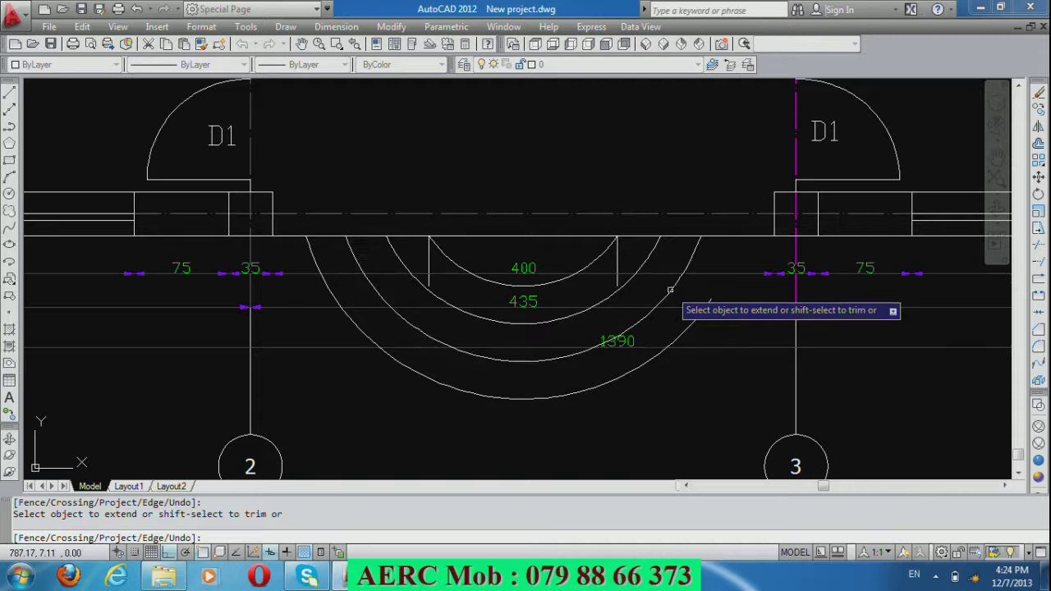
click(693, 309)
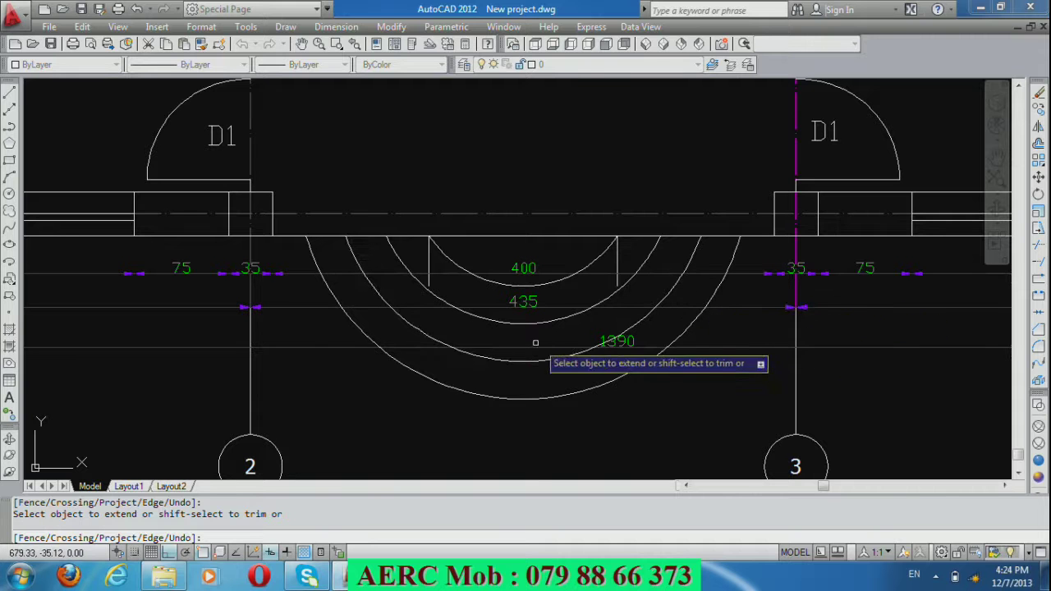
key(Return)
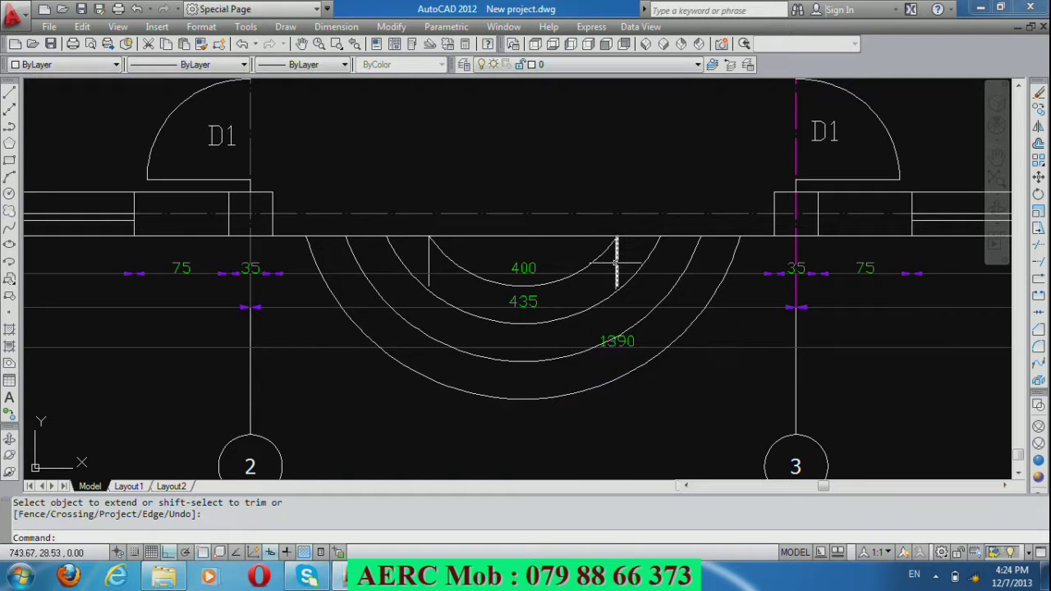
Delete the two short vertical lines beside the steps.
click(617, 262)
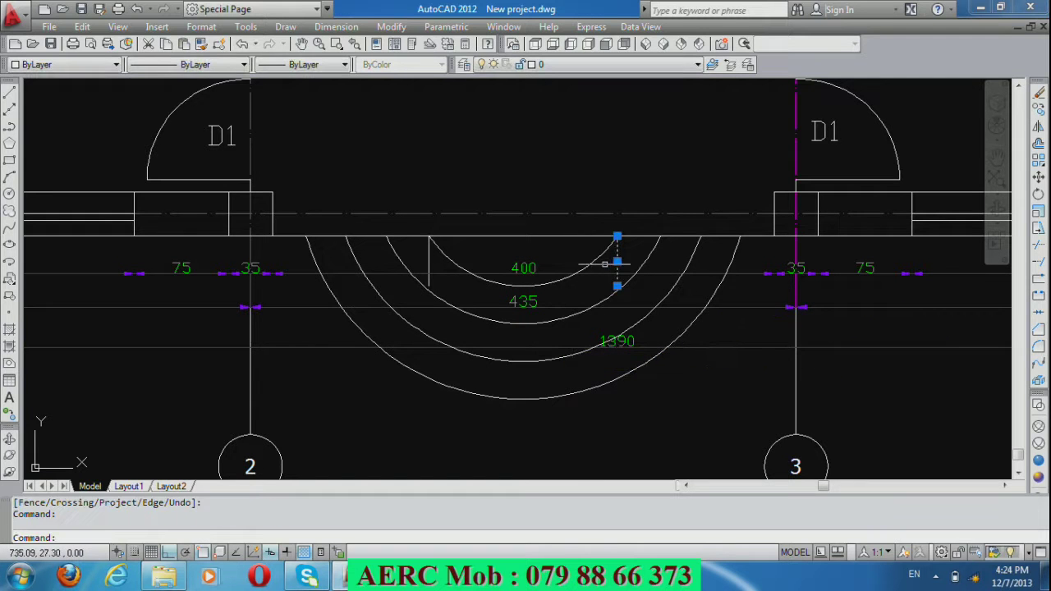
click(429, 258)
key(Delete)
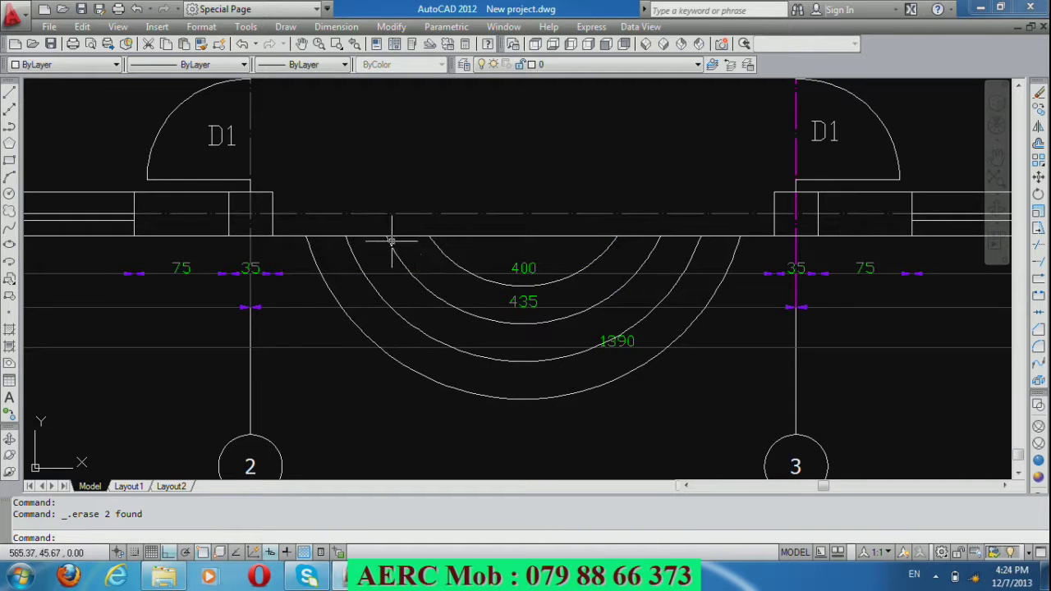
scroll(497, 394, down, 3)
scroll(497, 394, down, 2)
scroll(515, 419, down, 2)
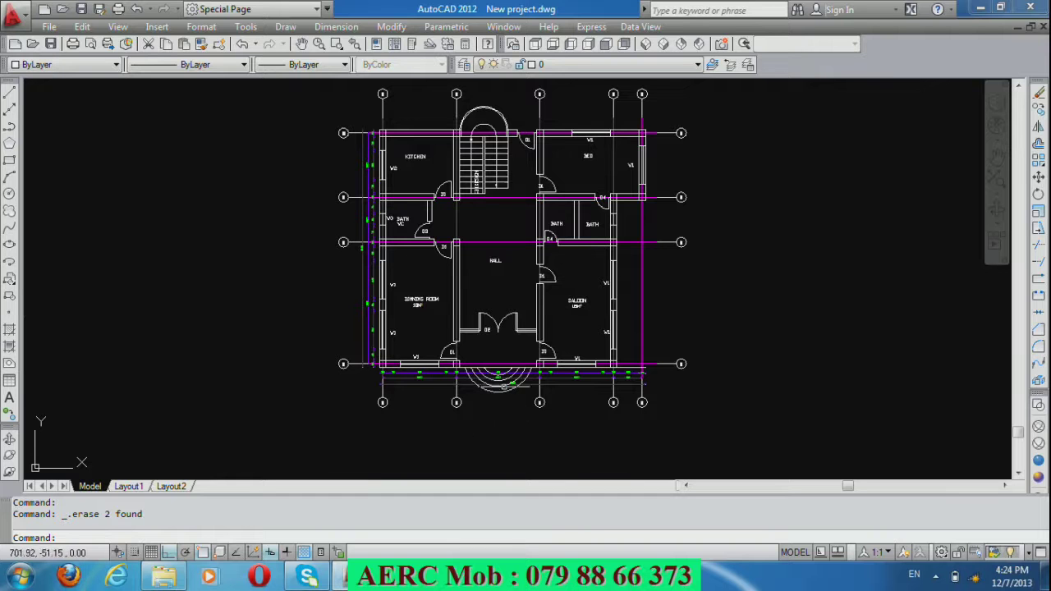
scroll(471, 417, up, 2)
scroll(472, 417, up, 2)
scroll(409, 362, up, 1)
scroll(409, 361, up, 2)
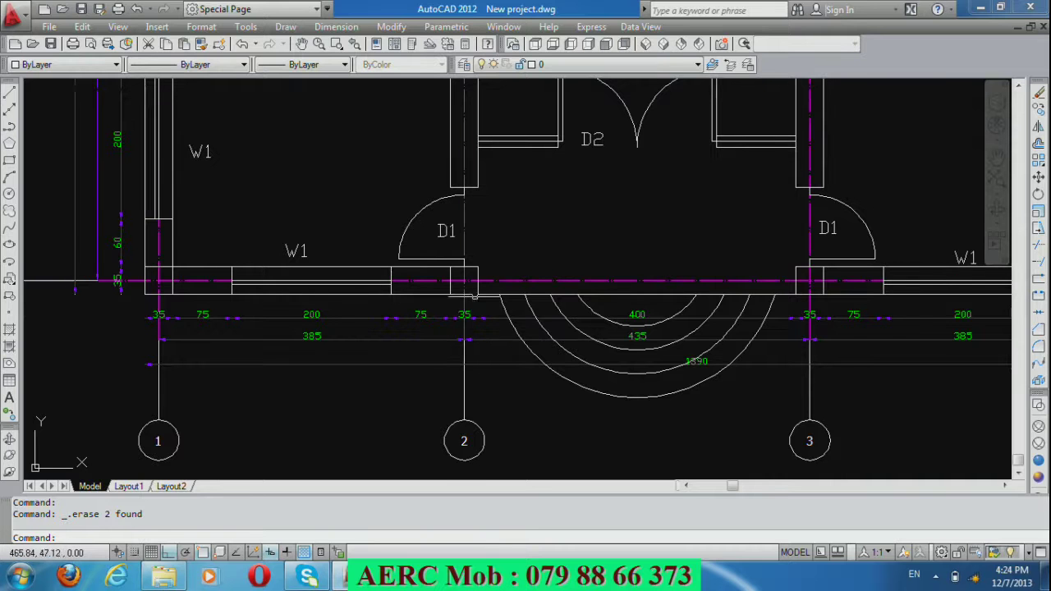
scroll(475, 294, up, 3)
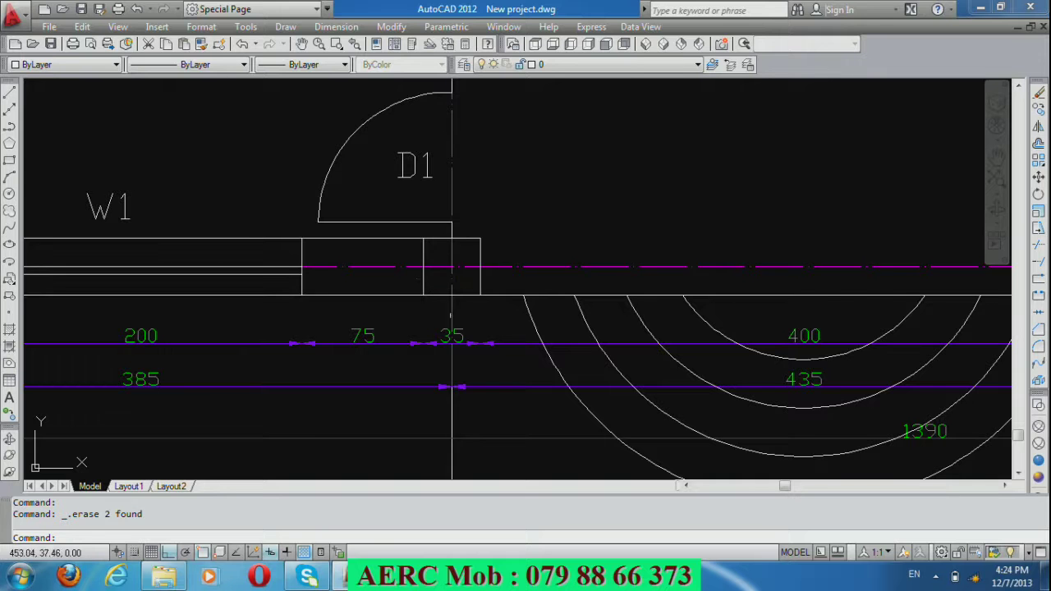
scroll(429, 373, down, 3)
scroll(429, 401, down, 2)
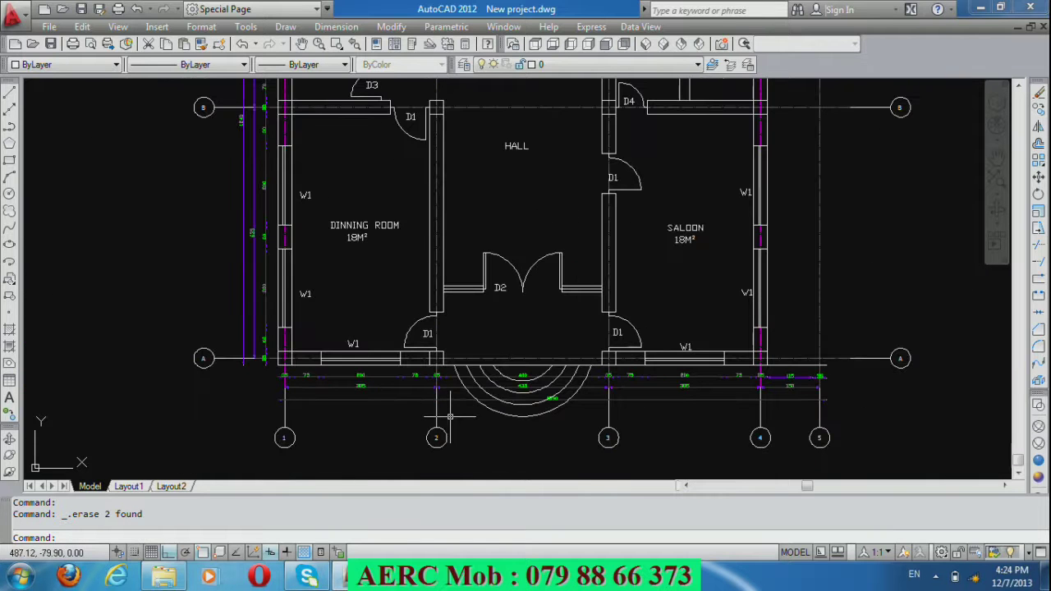
scroll(428, 393, down, 2)
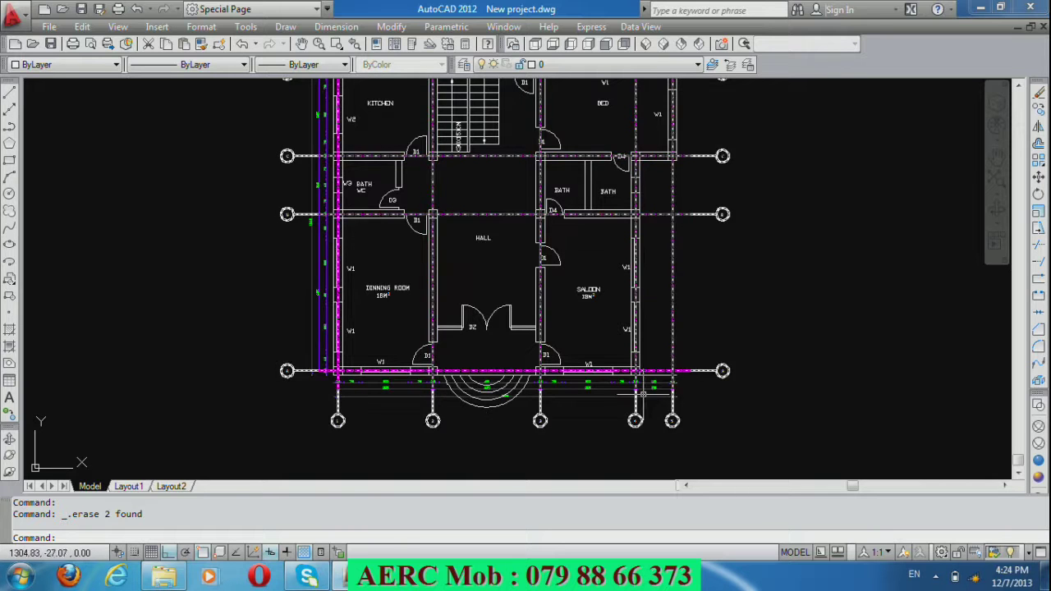
scroll(580, 427, down, 3)
scroll(538, 387, up, 2)
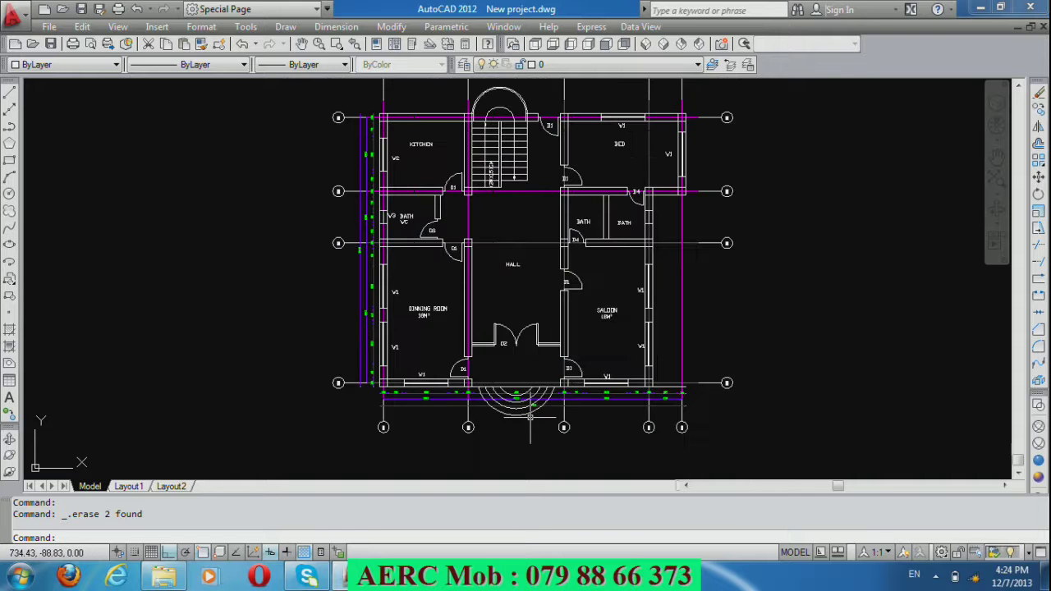
scroll(521, 305, up, 1)
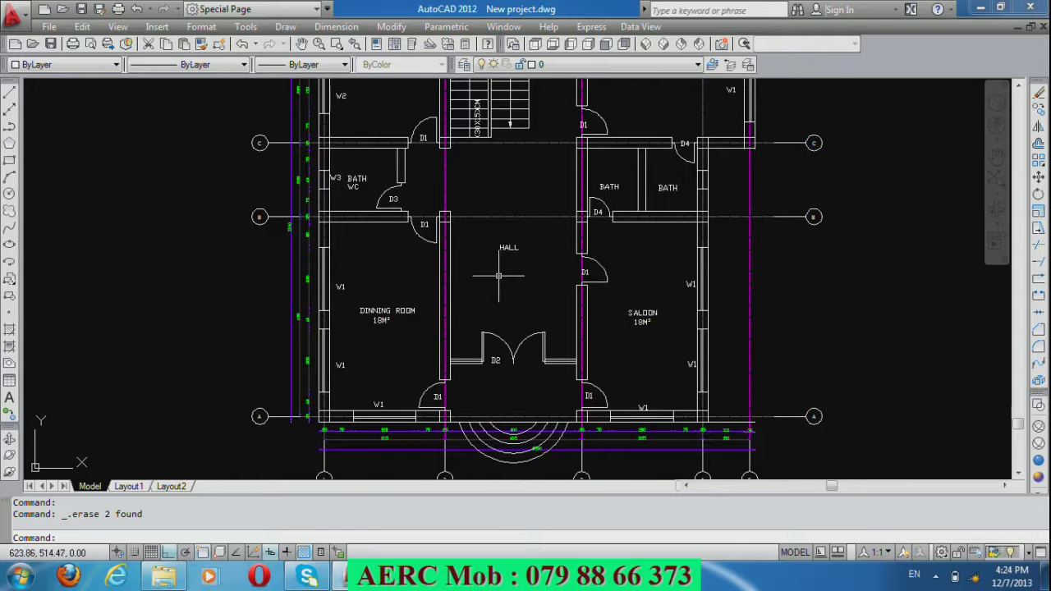
scroll(498, 276, down, 2)
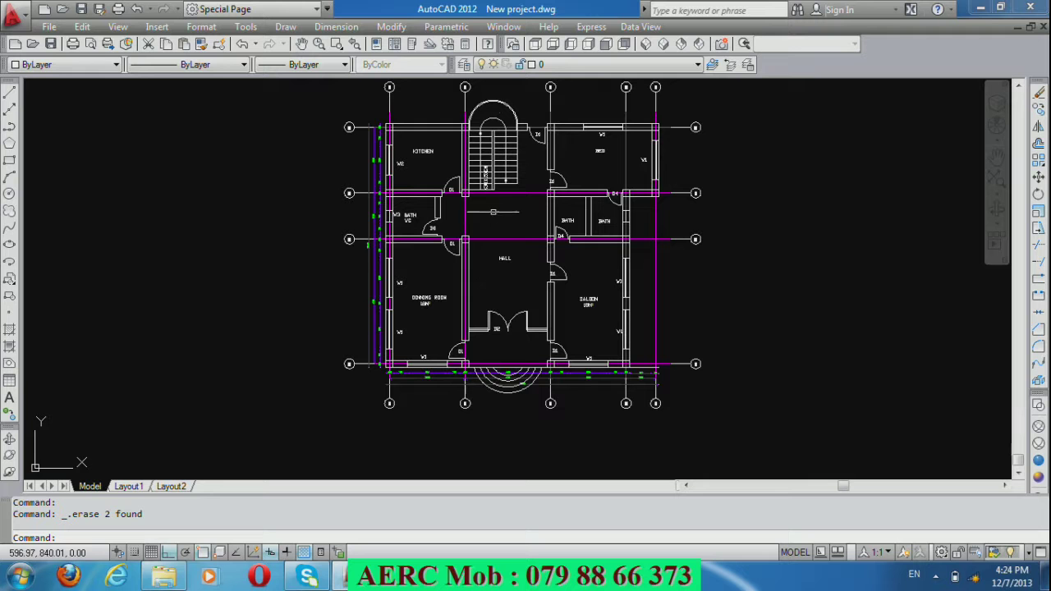
click(395, 45)
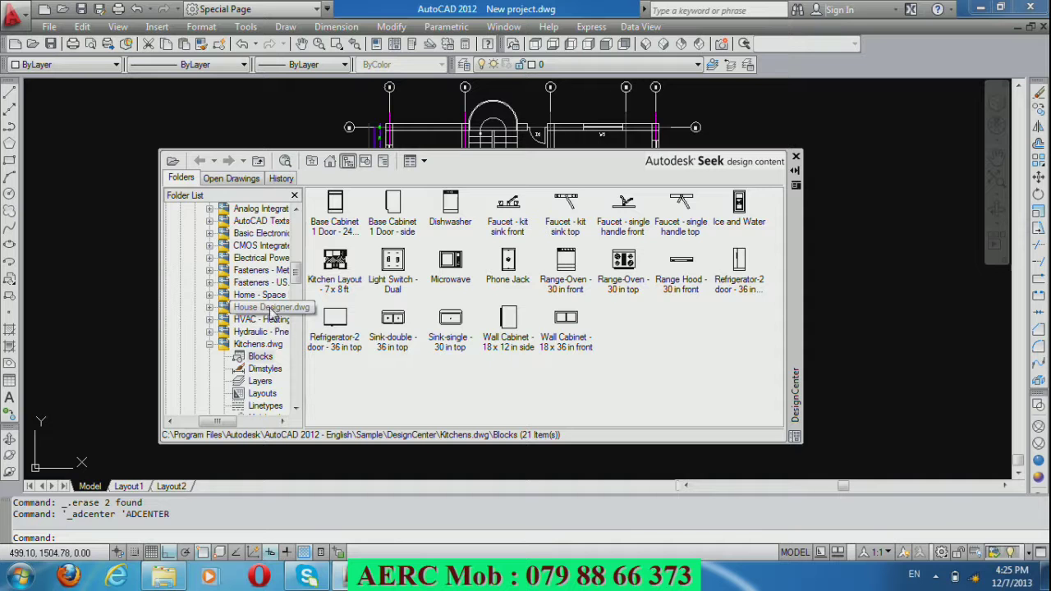
Browse the Home - Space Planner sample drawing's blocks in DesignCenter.
mouse_move(296, 273)
mouse_down()
mouse_move(297, 263)
mouse_move(302, 294)
mouse_move(302, 282)
mouse_up()
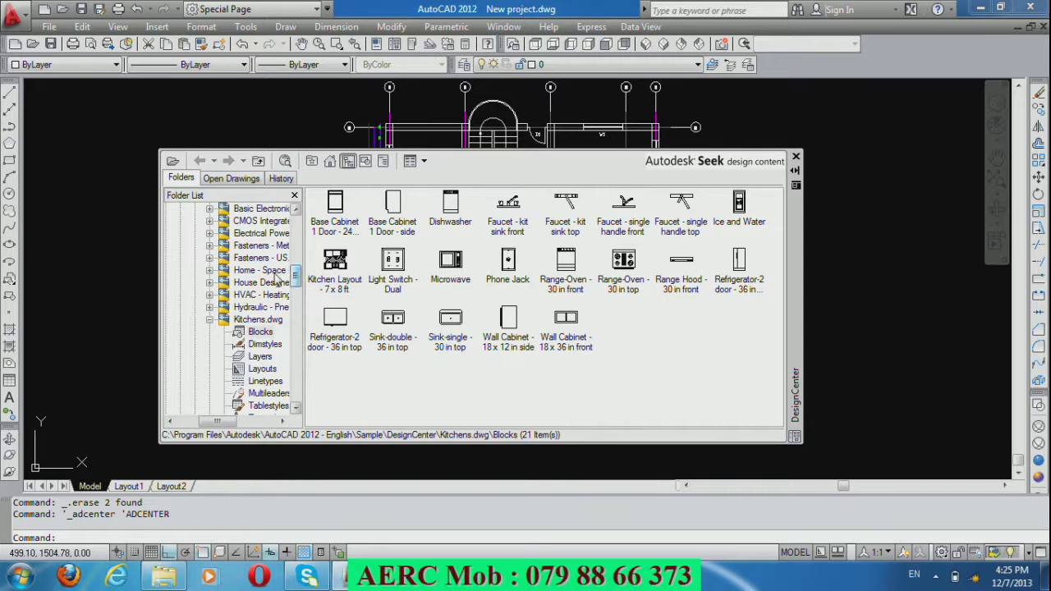
click(269, 274)
double_click(333, 215)
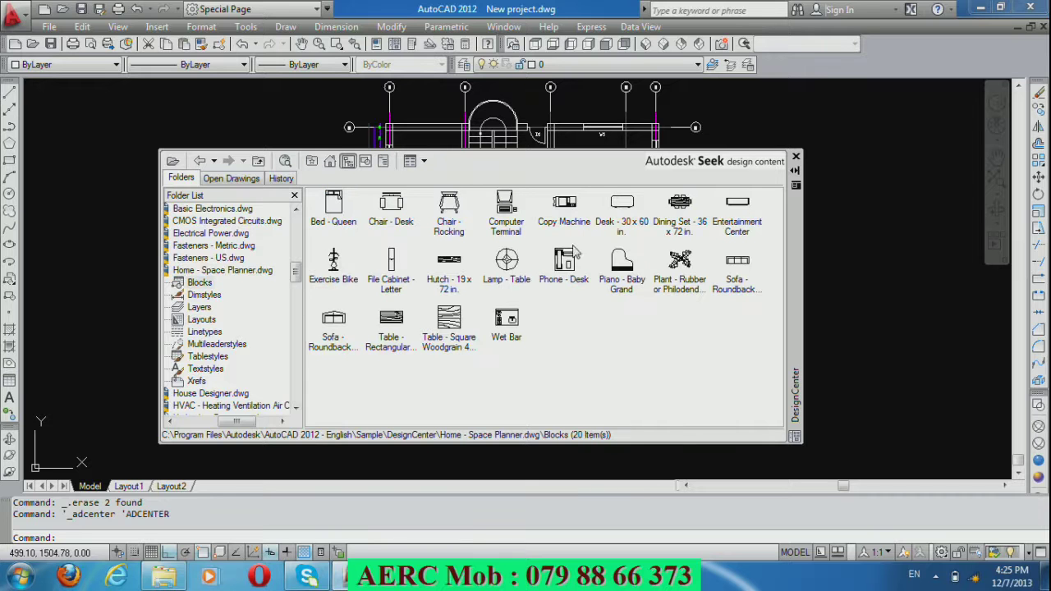
double_click(194, 273)
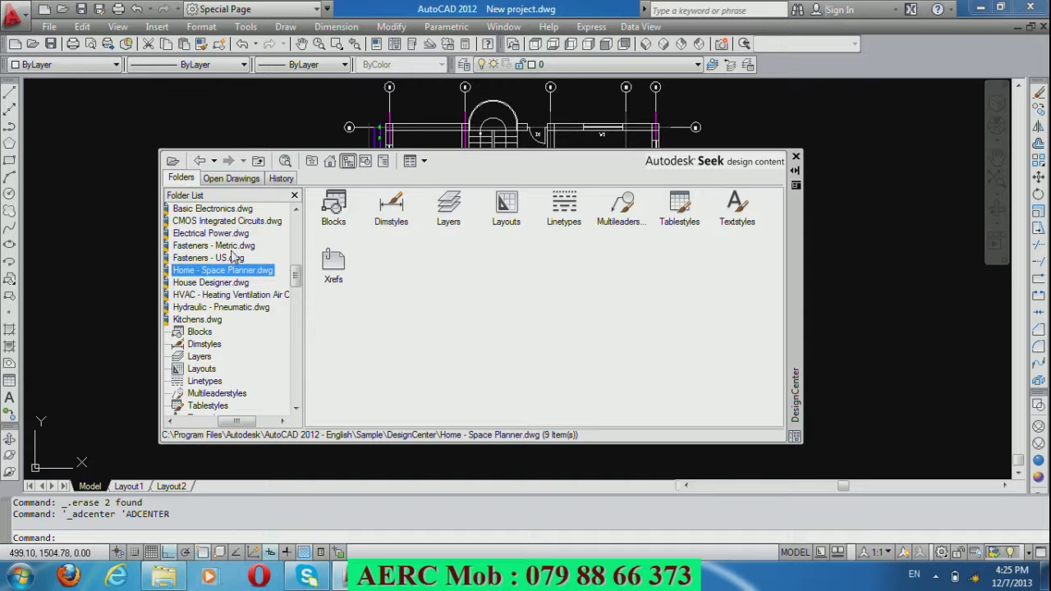
Show Landscaping.dwg's blocks and drag the North Arrow block into the drawing.
drag(298, 279, 300, 304)
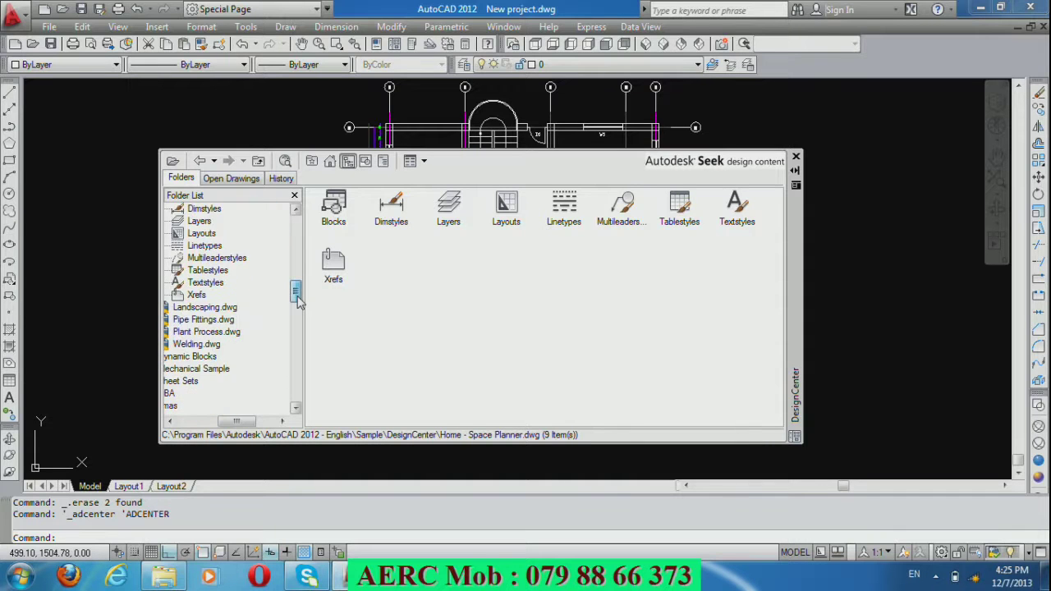
click(202, 308)
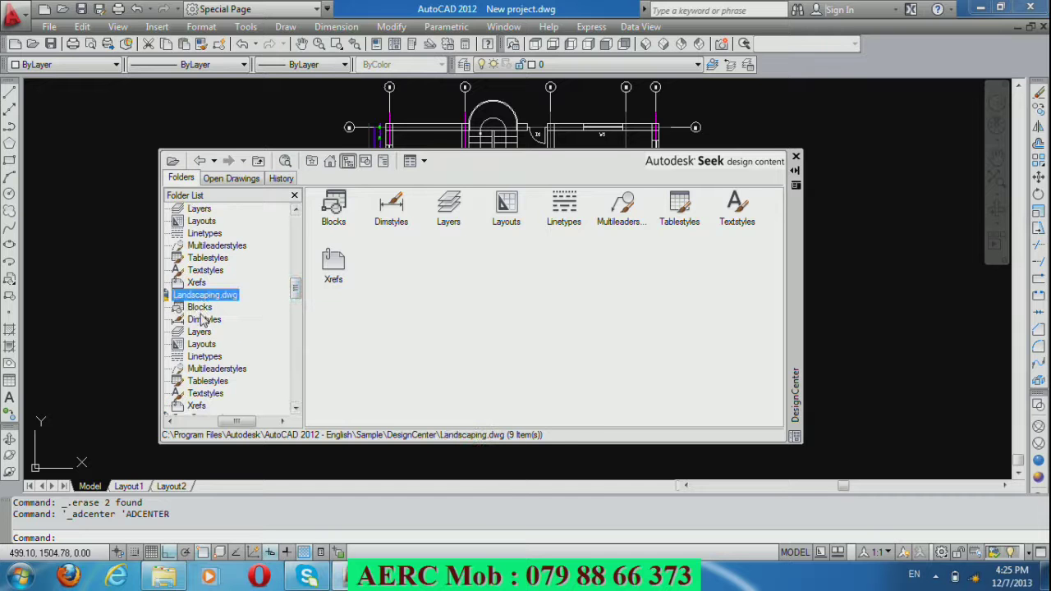
click(202, 309)
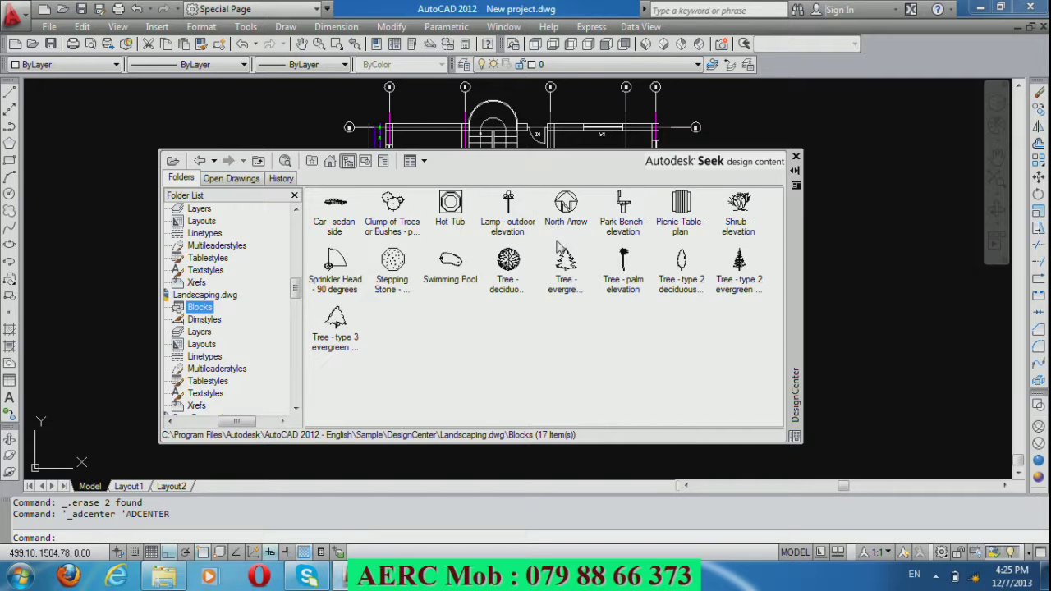
mouse_move(568, 209)
mouse_down()
mouse_move(805, 341)
mouse_move(808, 360)
mouse_up()
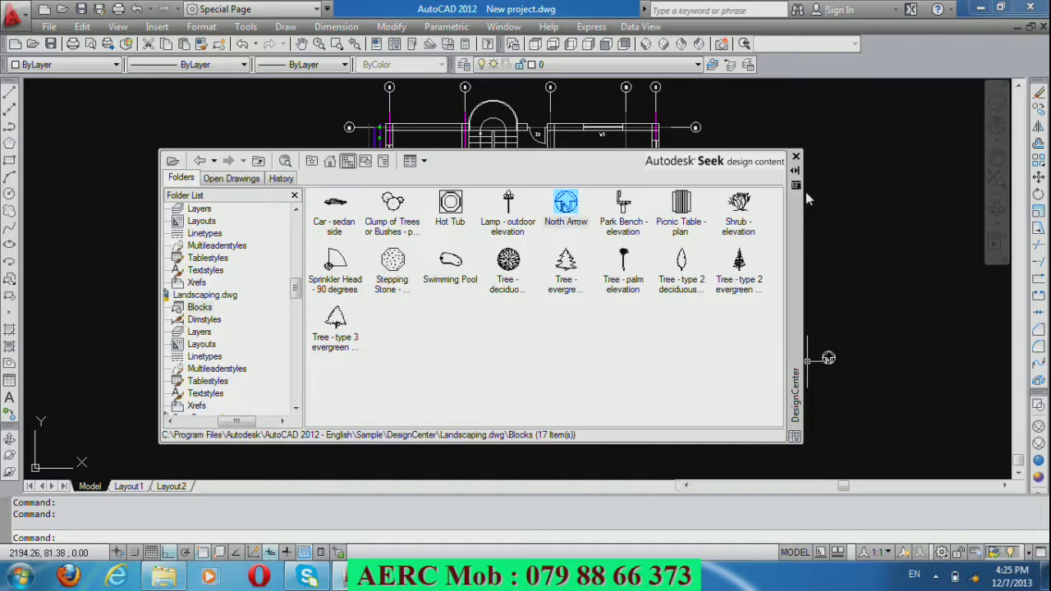
Close DesignCenter and move the north arrow, with Ortho off, below the arced entrance steps.
click(796, 157)
text(m)
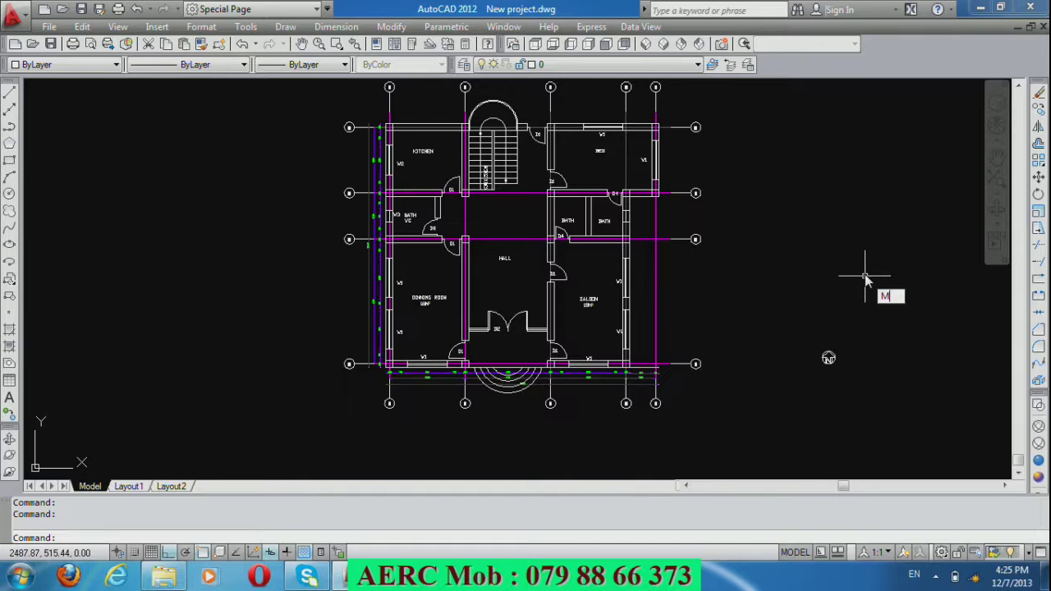
key(Return)
click(826, 360)
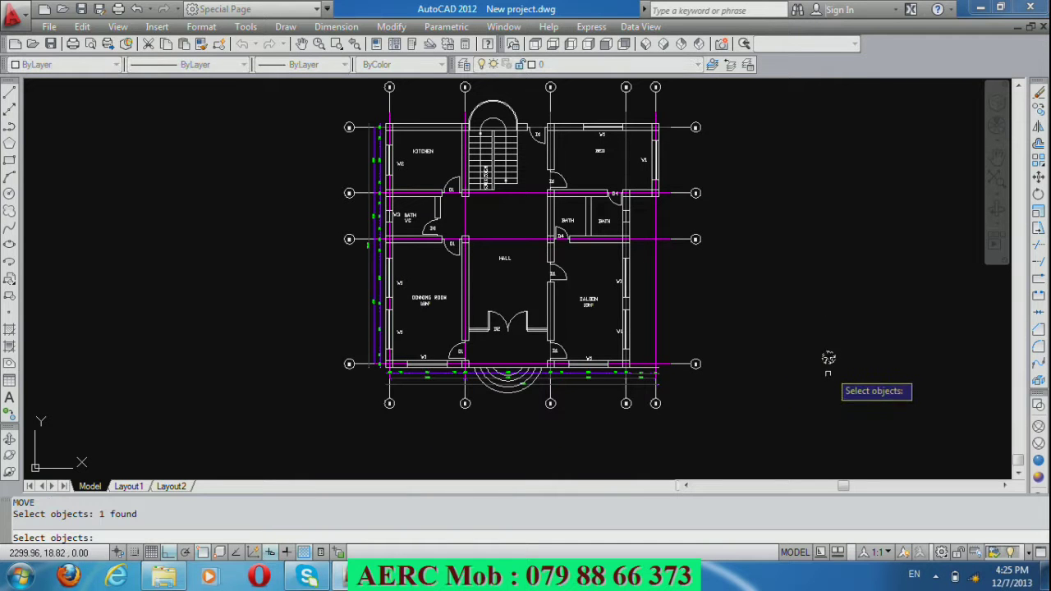
key(Return)
click(824, 406)
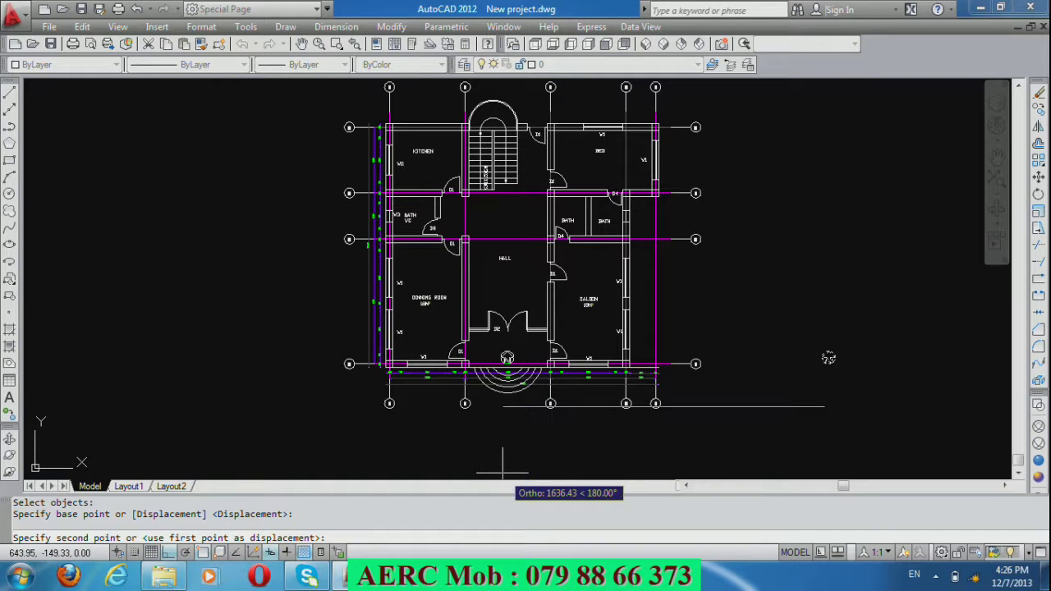
key(F8)
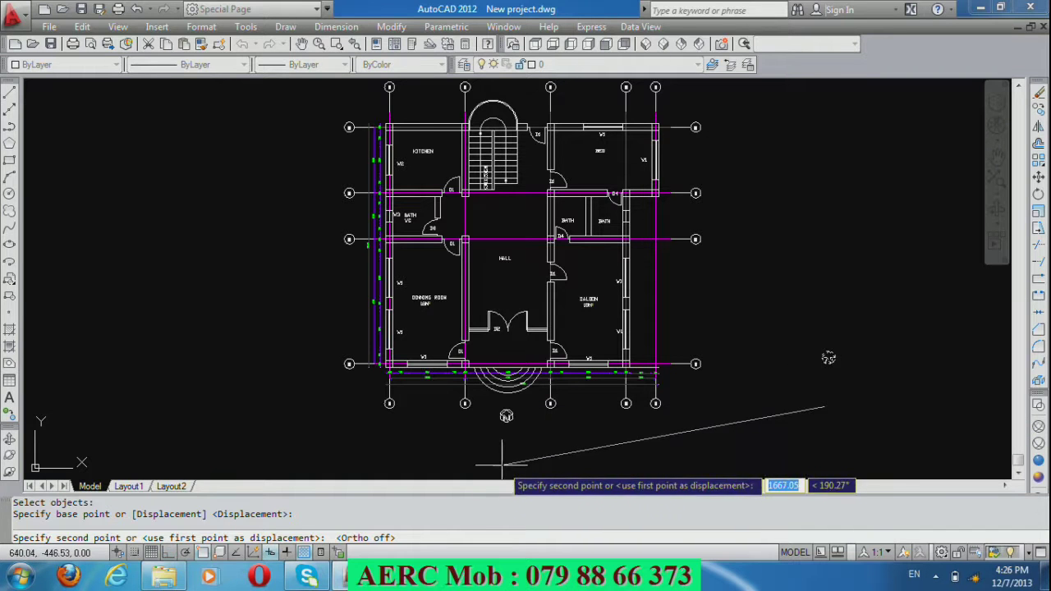
click(498, 468)
scroll(497, 423, up, 3)
scroll(483, 422, up, 3)
scroll(472, 419, up, 2)
scroll(535, 418, down, 4)
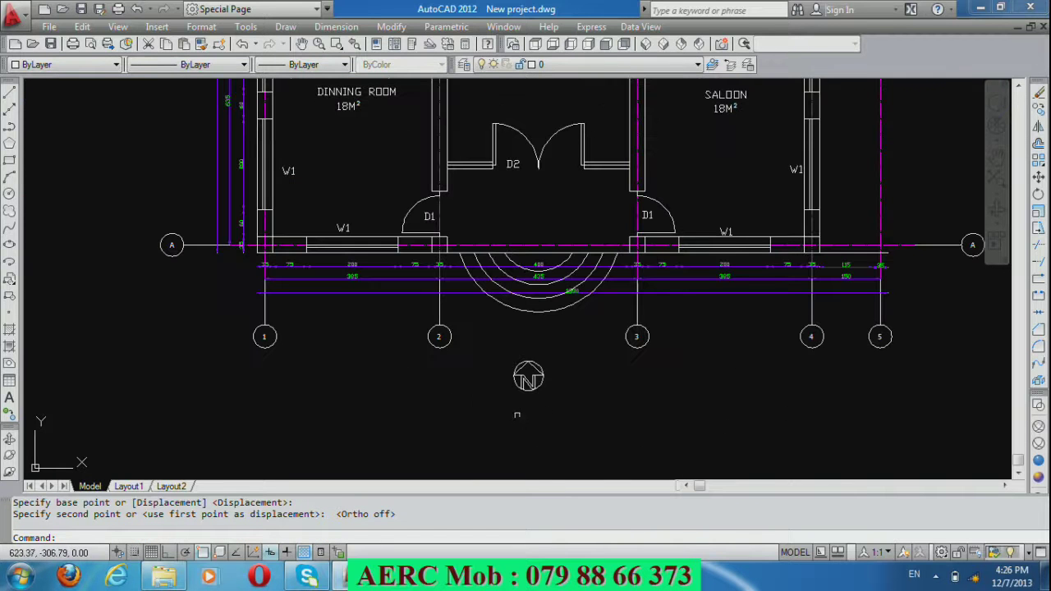
Copy the DINNING ROOM label to a spot below the north arrow.
text(co)
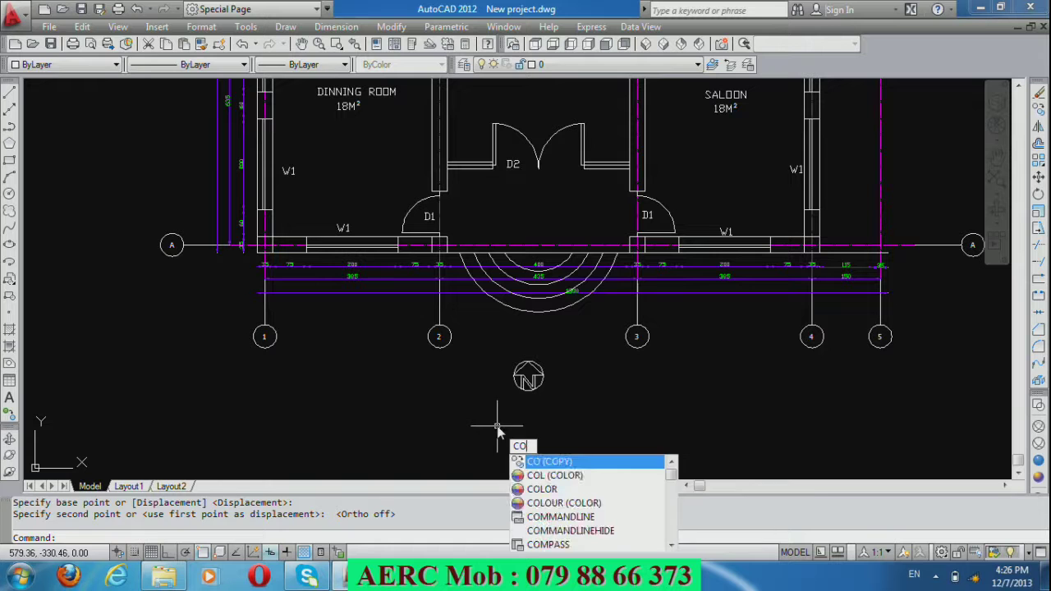
key(Return)
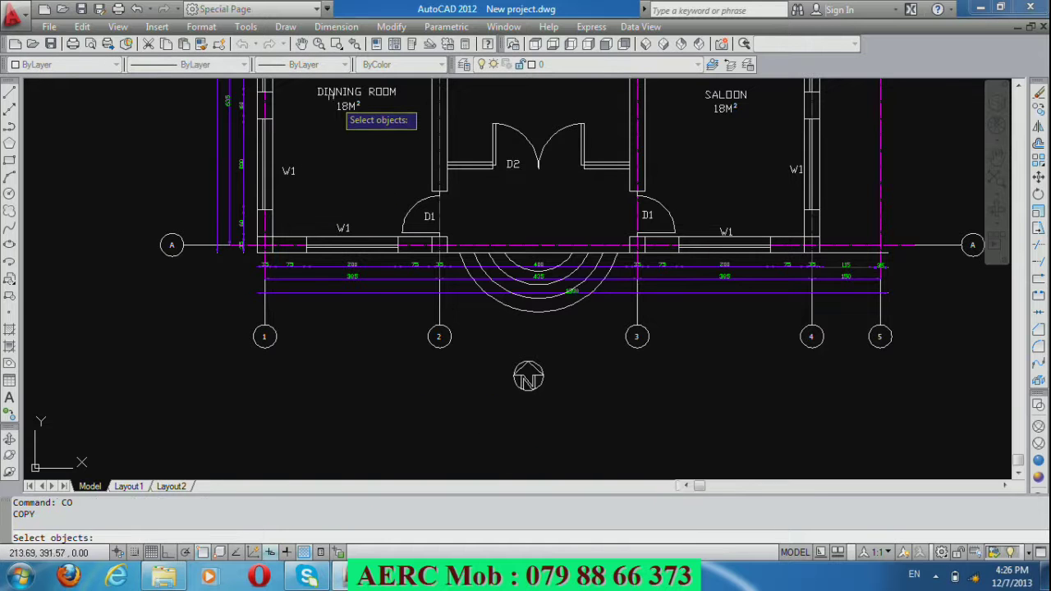
click(317, 94)
key(Return)
click(318, 94)
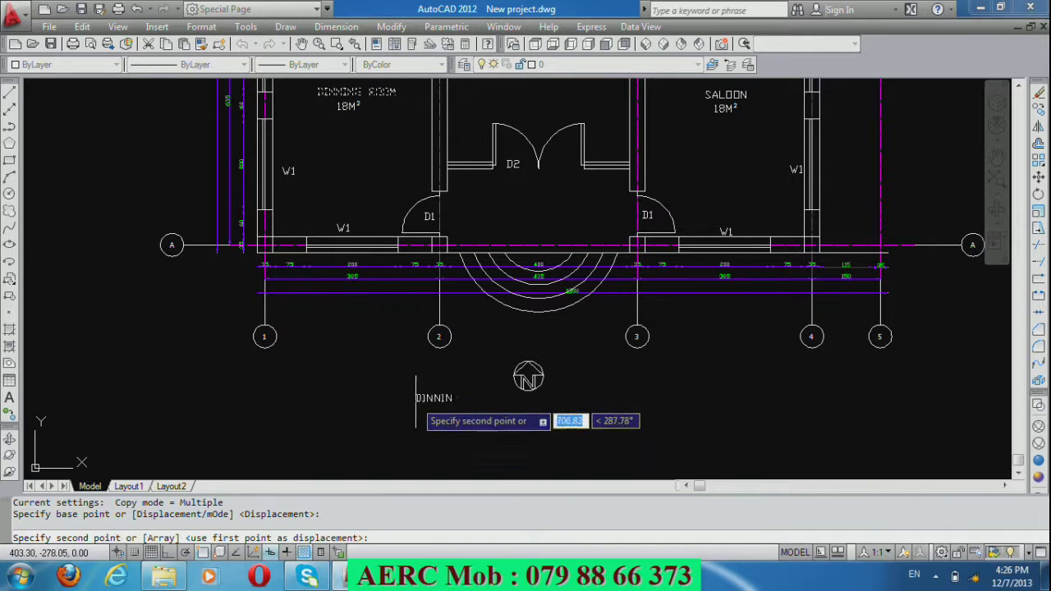
key(Return)
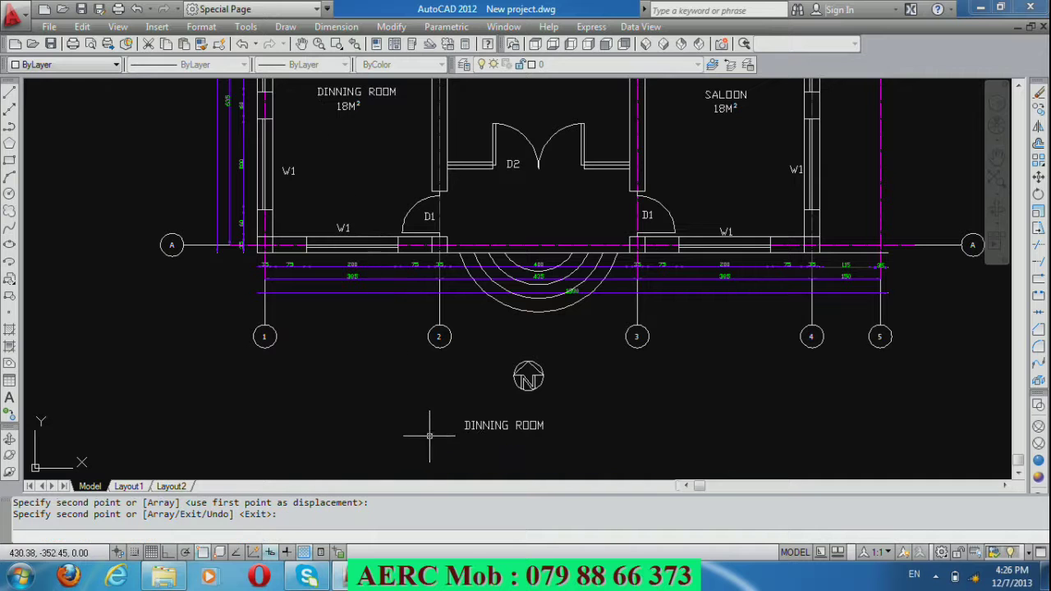
Reword the copied label to ALL DIMENSIONS and widen its text column.
scroll(491, 426, up, 5)
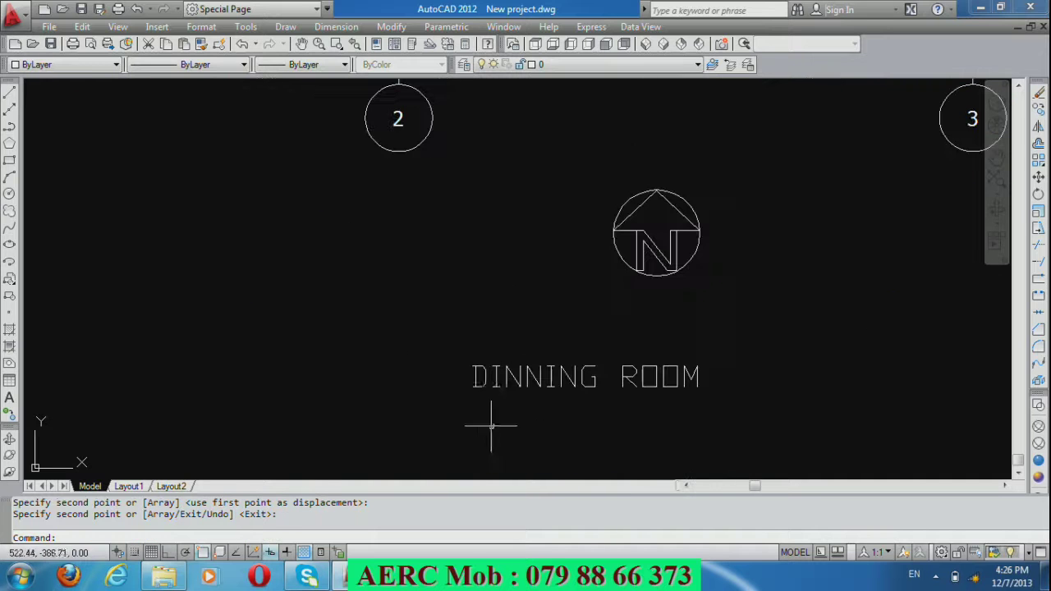
click(483, 372)
double_click(493, 378)
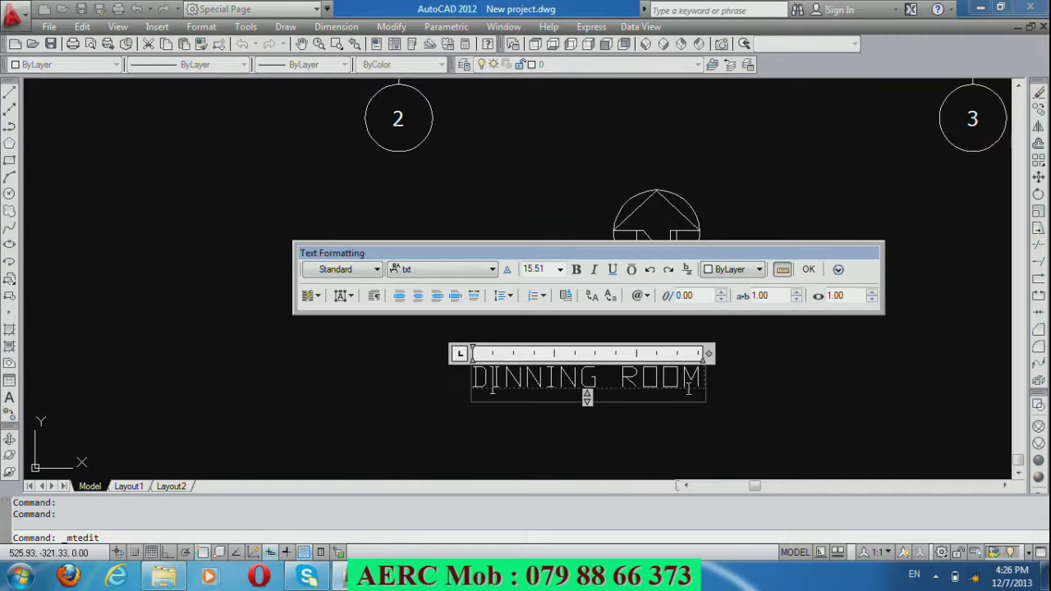
drag(697, 376, 474, 377)
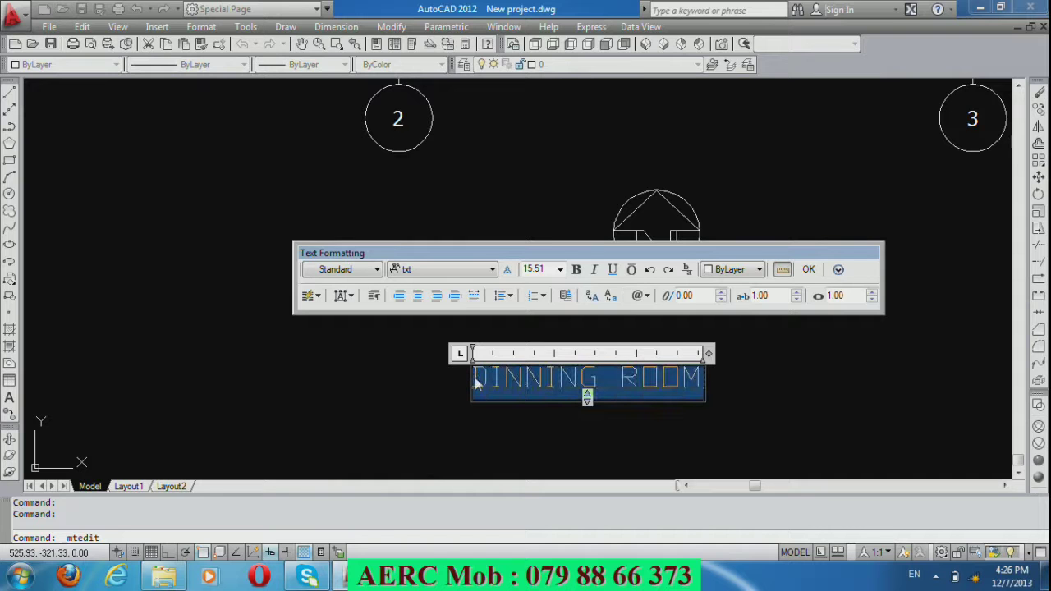
key(Delete)
text(ALL DI)
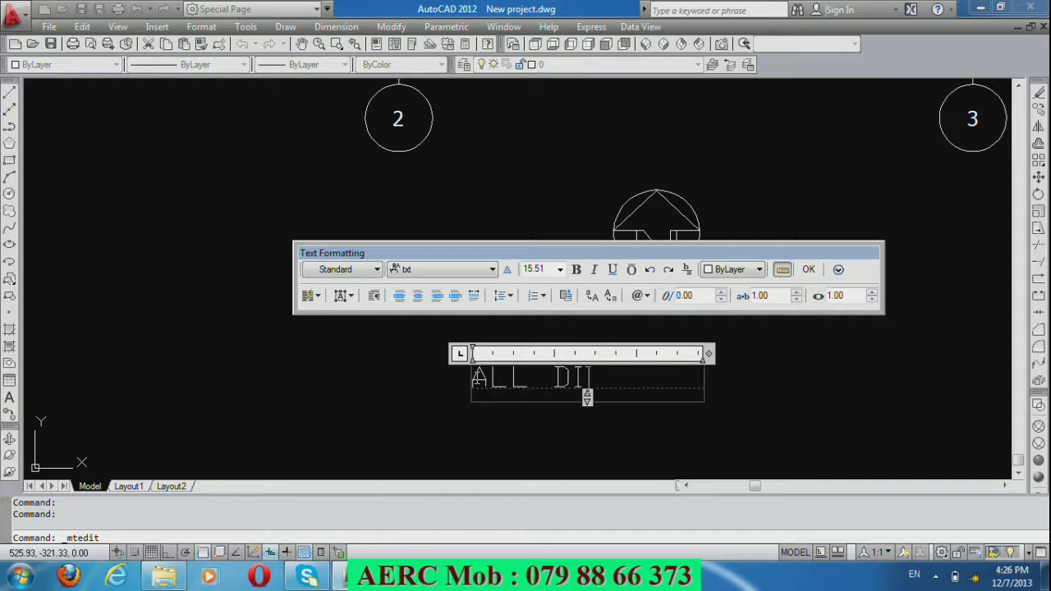
text(MENSIONS)
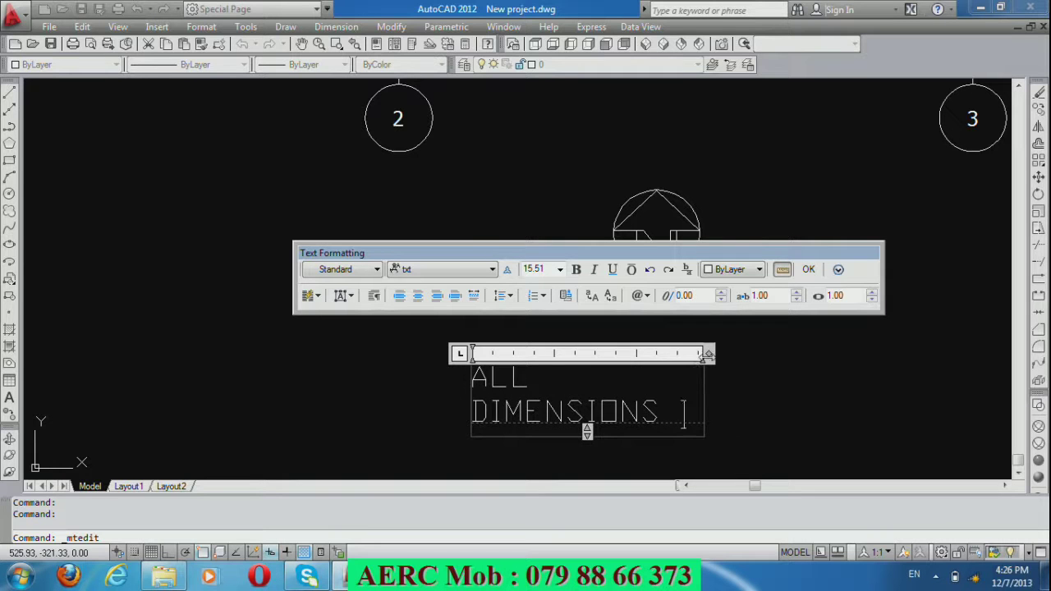
drag(709, 354, 854, 354)
drag(877, 353, 879, 353)
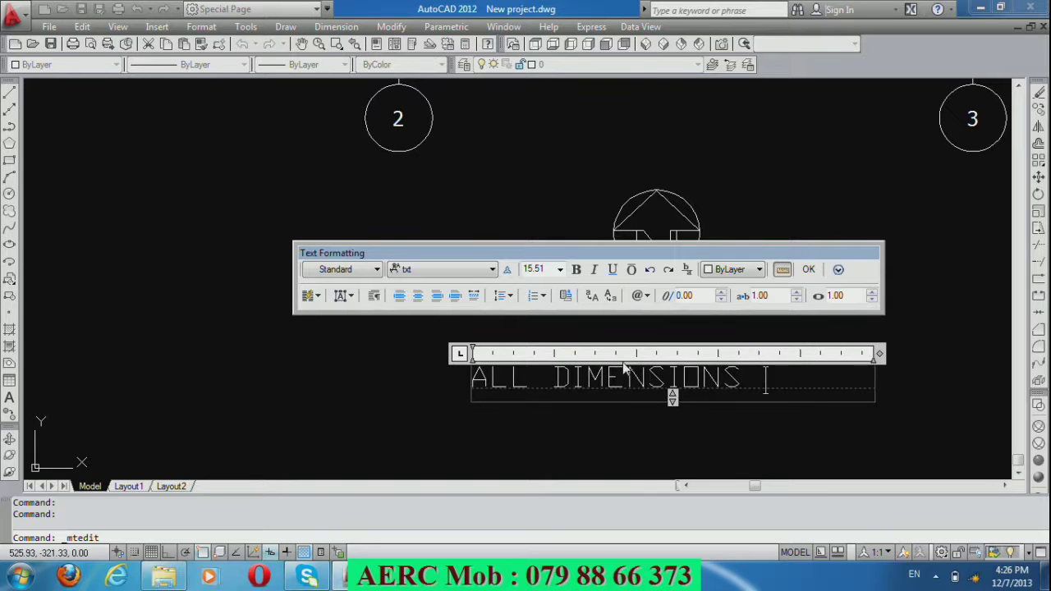
key(BackSpace)
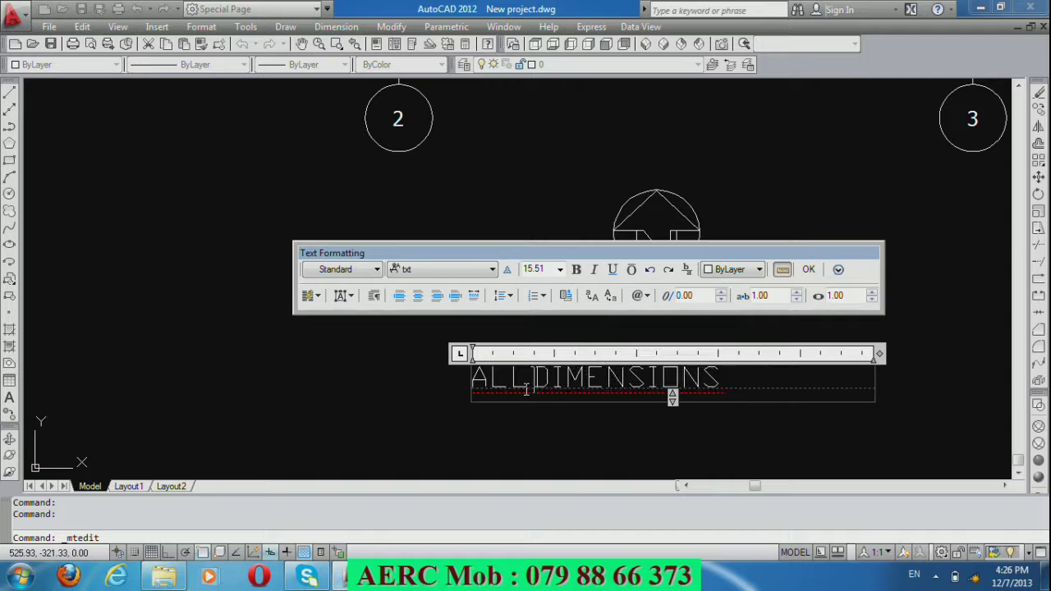
Complete the text as ALL DIMENSIONS ARE IN CM, widen the box, and copy the sentence.
click(745, 390)
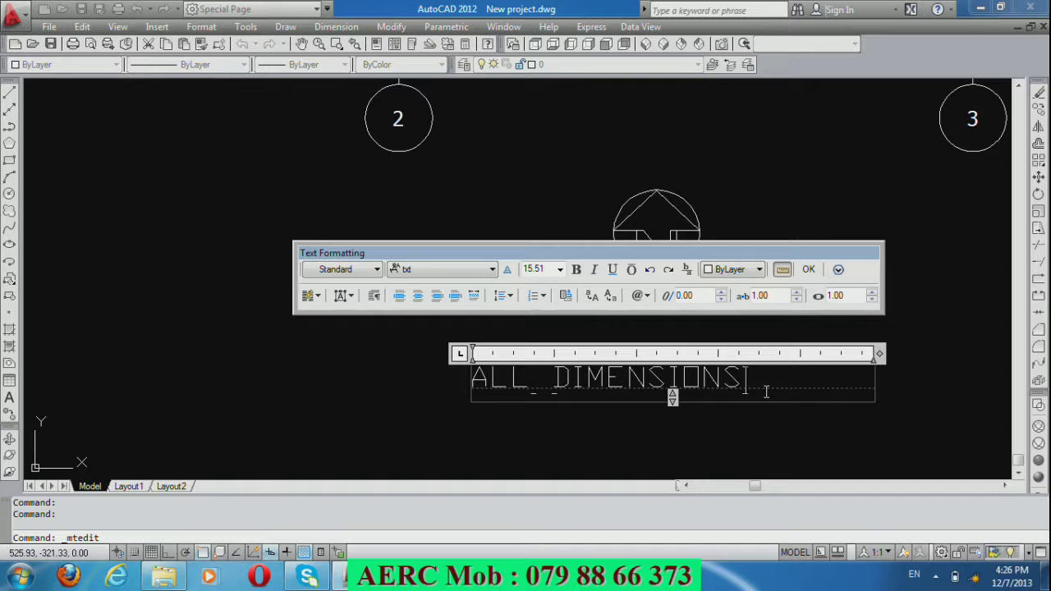
text( ARE )
text(I)
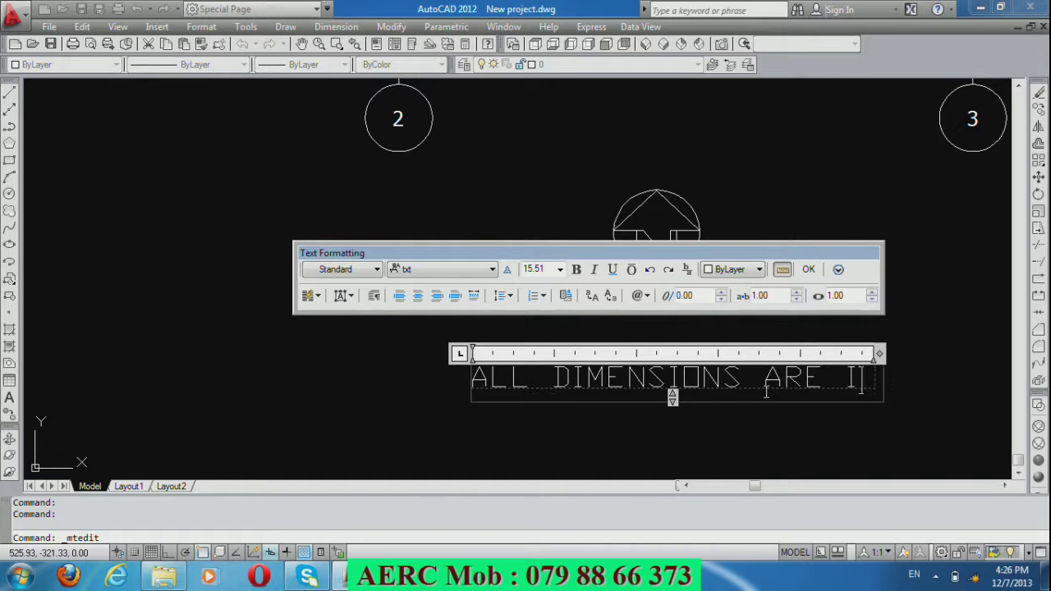
text(N C)
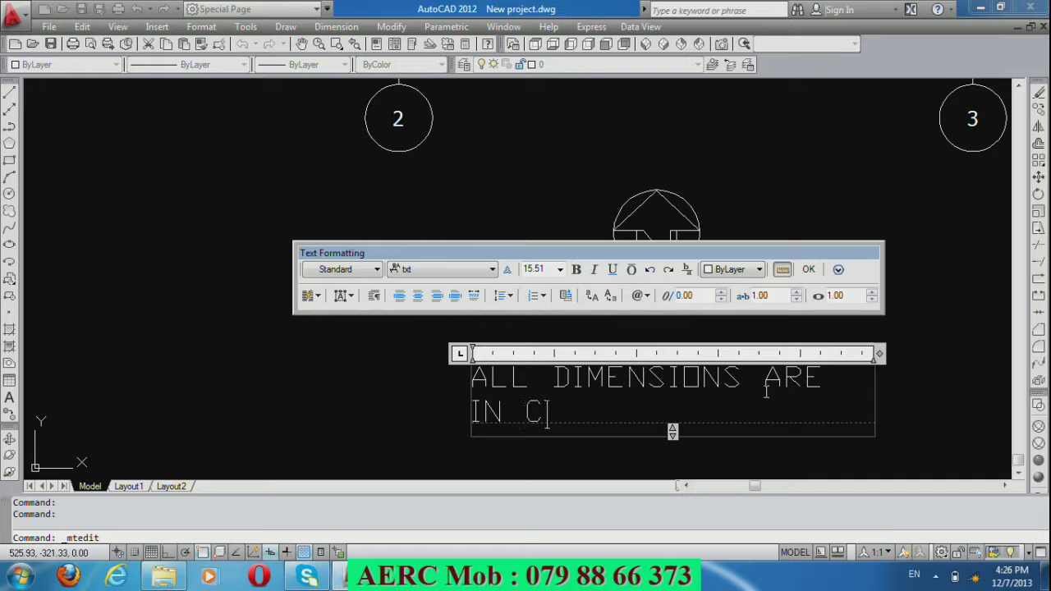
text(M)
drag(880, 353, 977, 353)
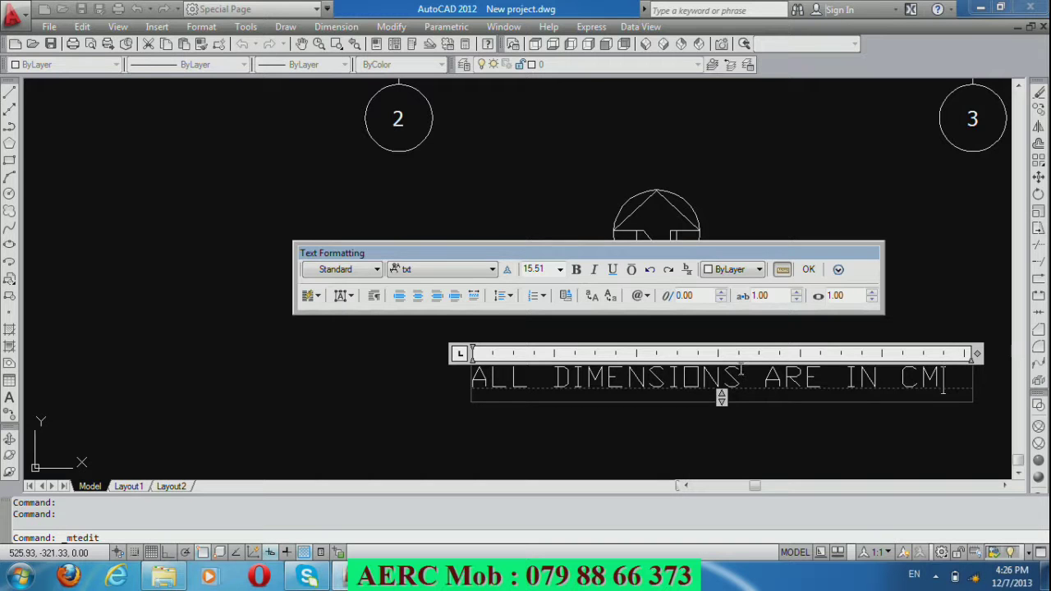
key(ctrl+a)
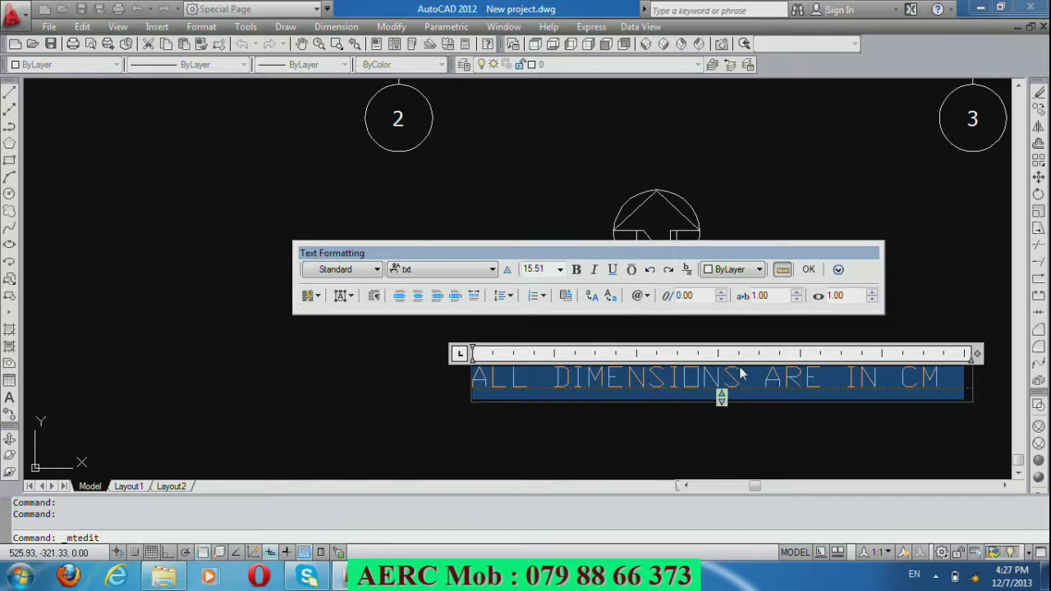
key(ctrl+c)
click(626, 313)
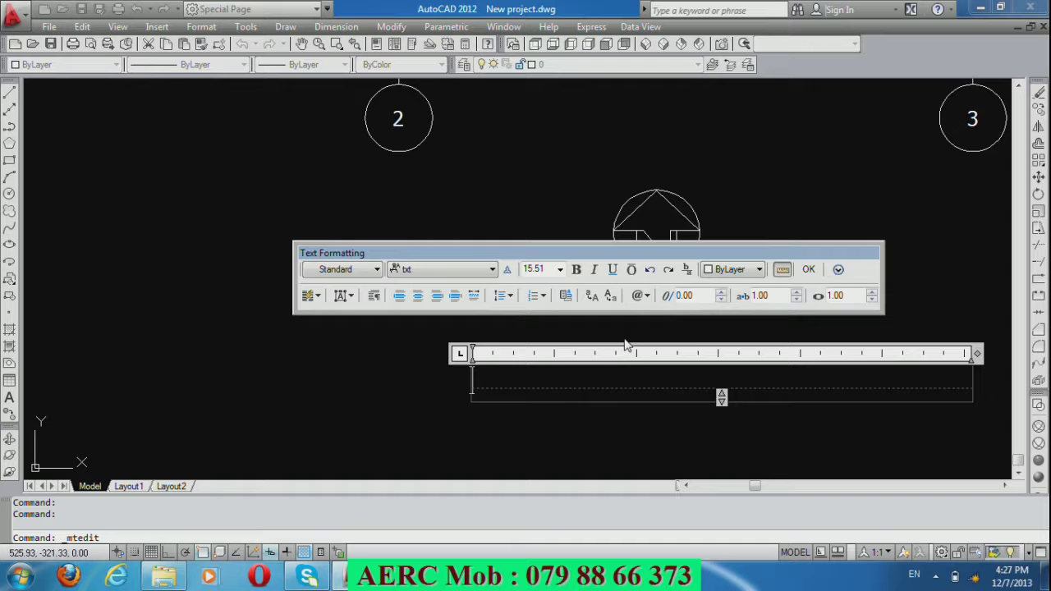
Enter FIRST FLOOR PLAN and ALL DIMENSIONS ARE IN CM as the note's first two lines.
text(F)
text(T FL)
text(OO)
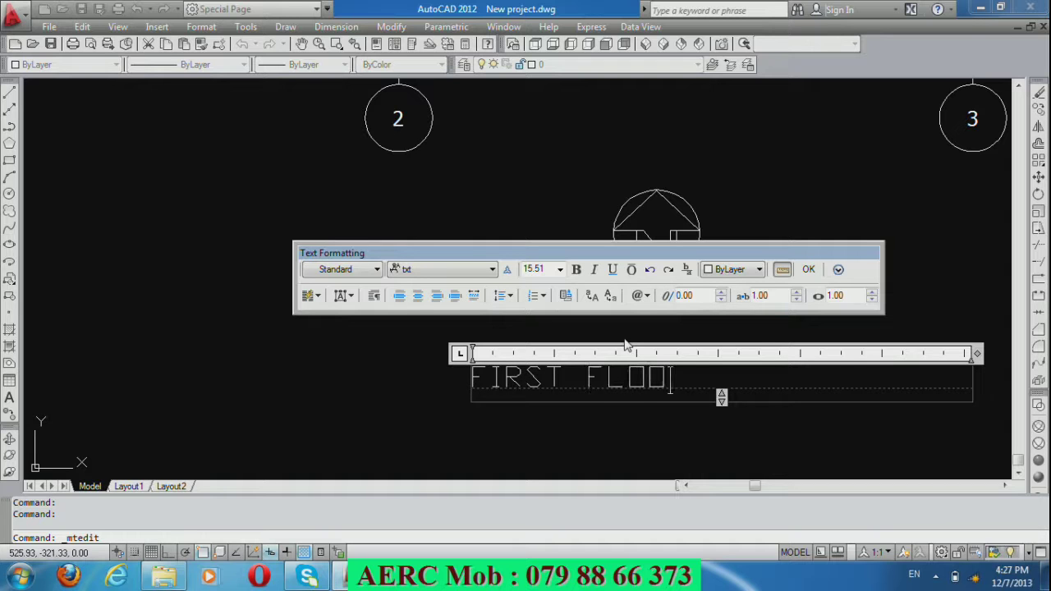
text(PLAN)
key(Return)
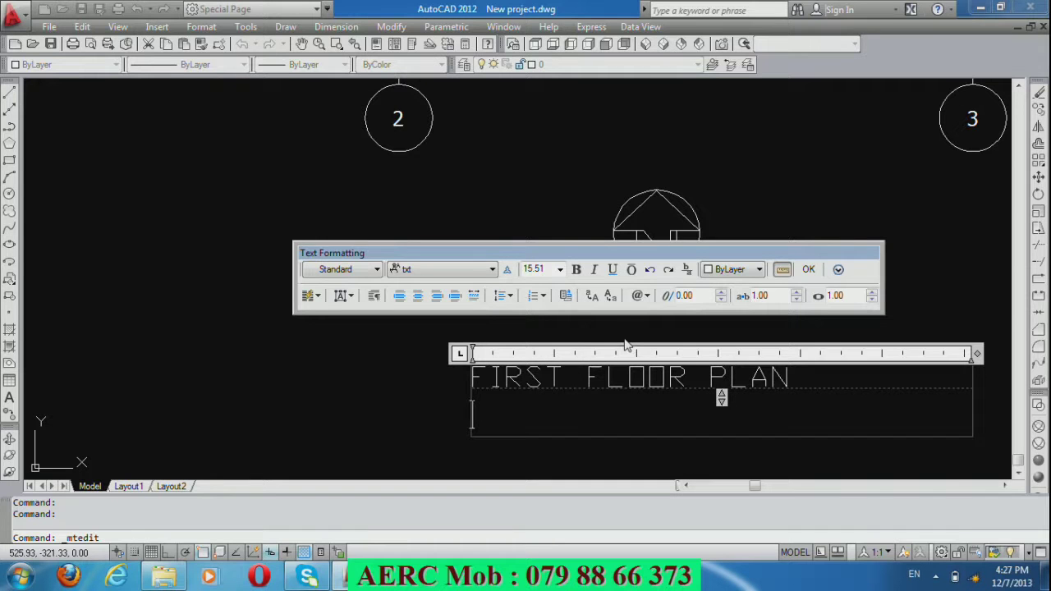
text(ALL DIMENSIONS ARE IN CM)
key(Return)
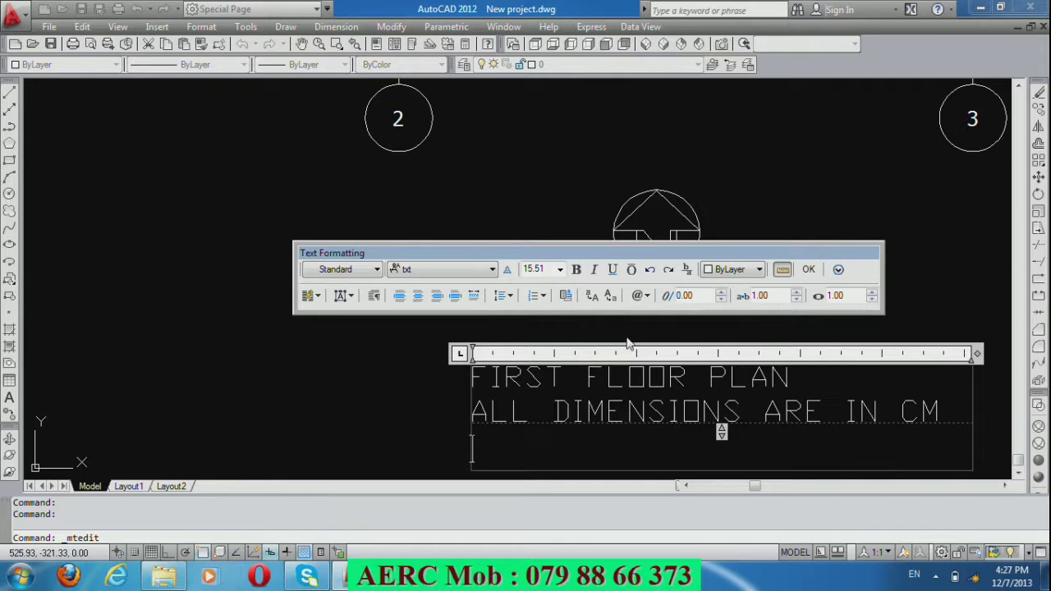
click(474, 380)
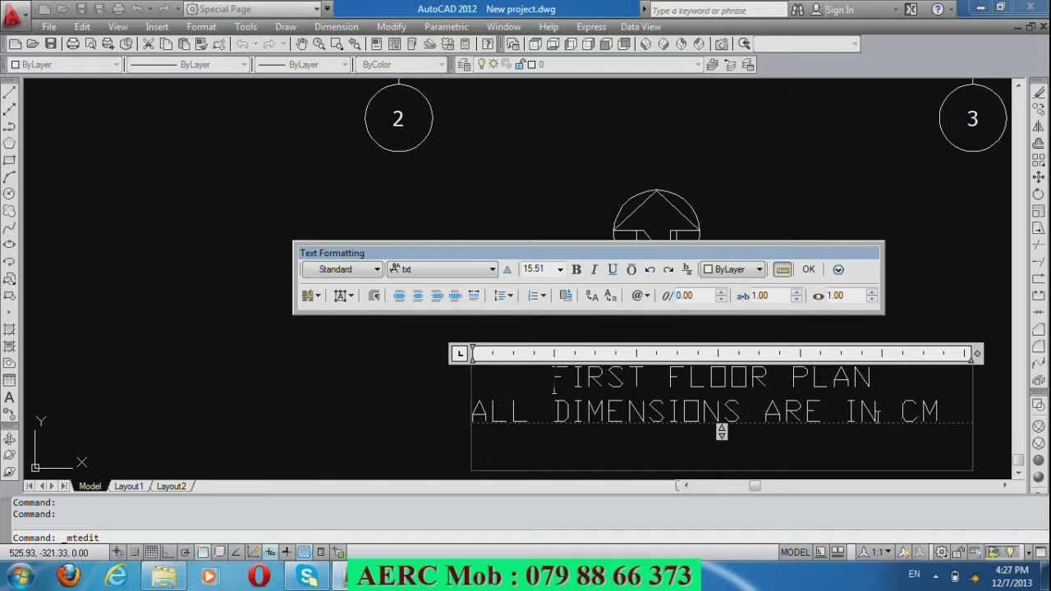
click(944, 414)
Add a centred third line NOT FIT TO SCALE, correcting OT to TO, and close the editor.
key(Return)
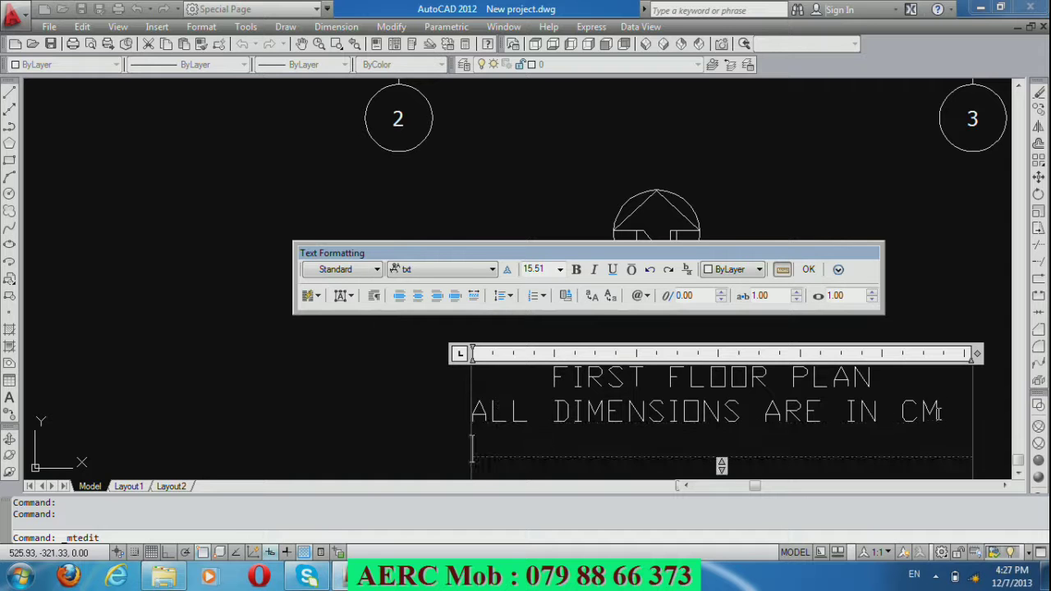
text(NOT FIT OT )
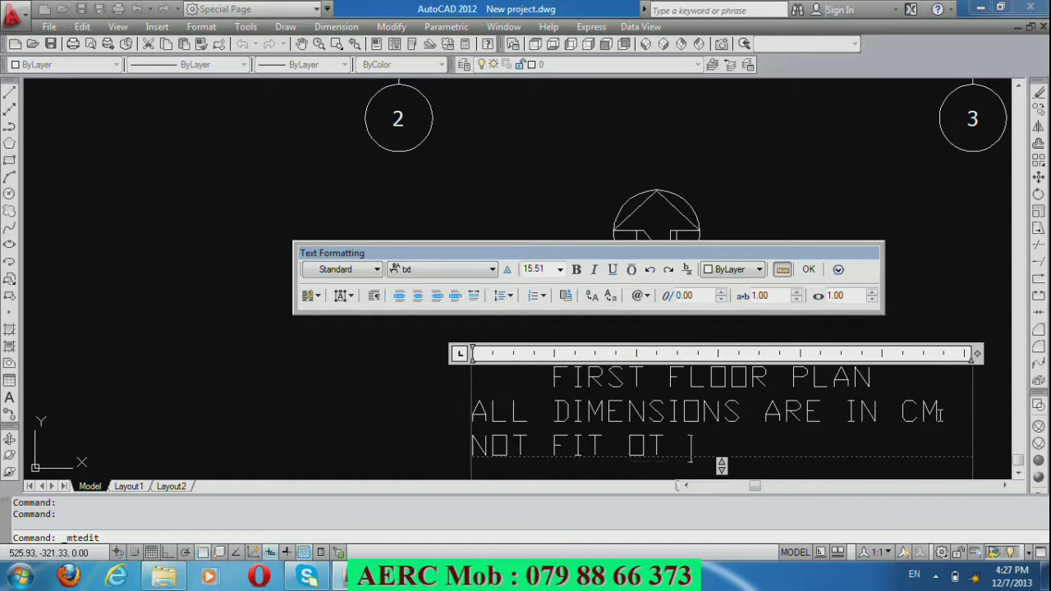
text(SCALE)
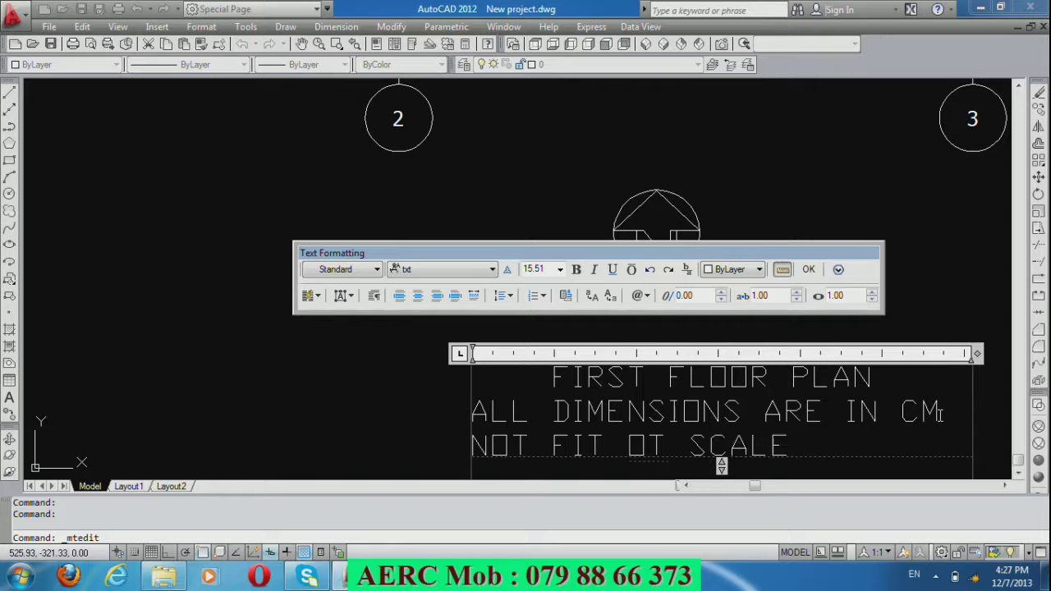
drag(661, 447, 625, 451)
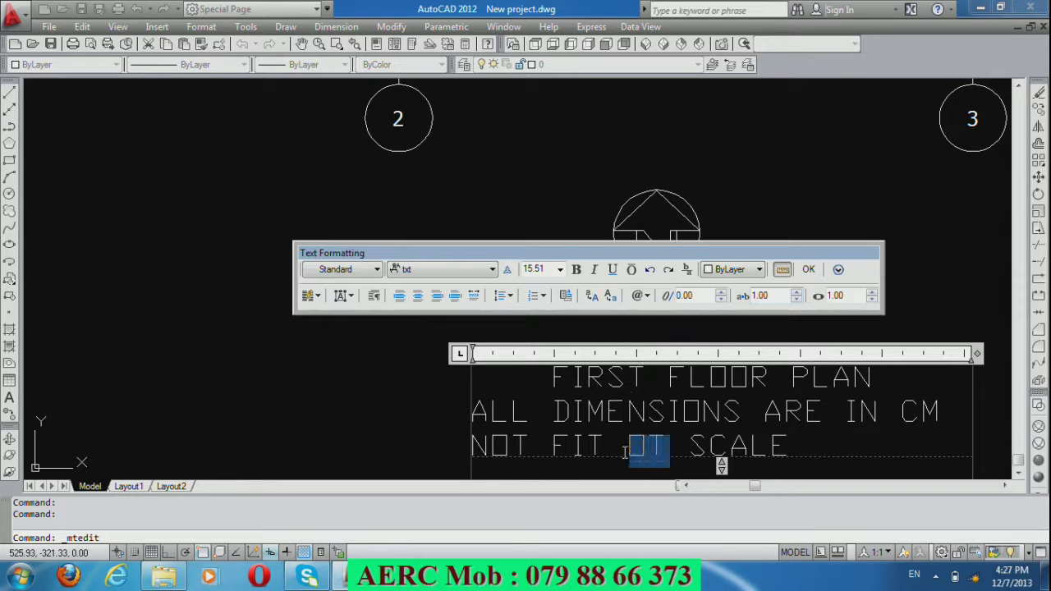
text(TO)
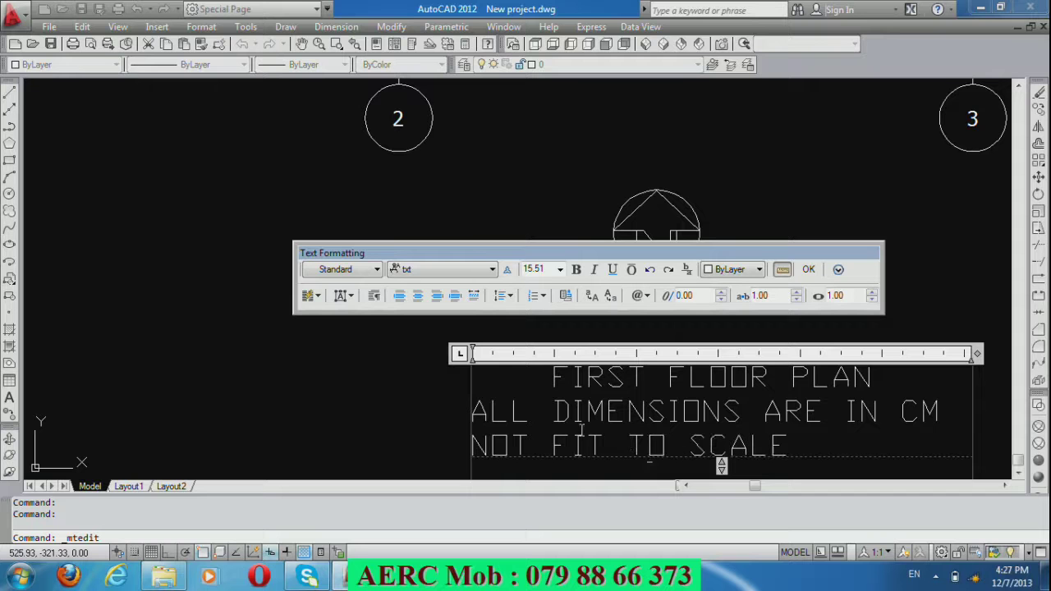
click(472, 459)
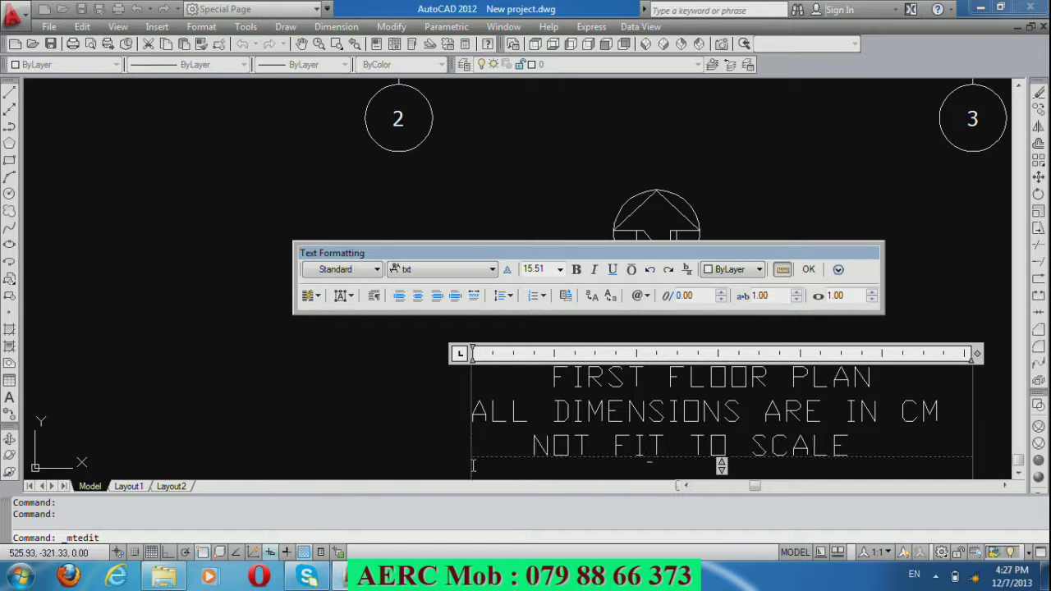
click(438, 470)
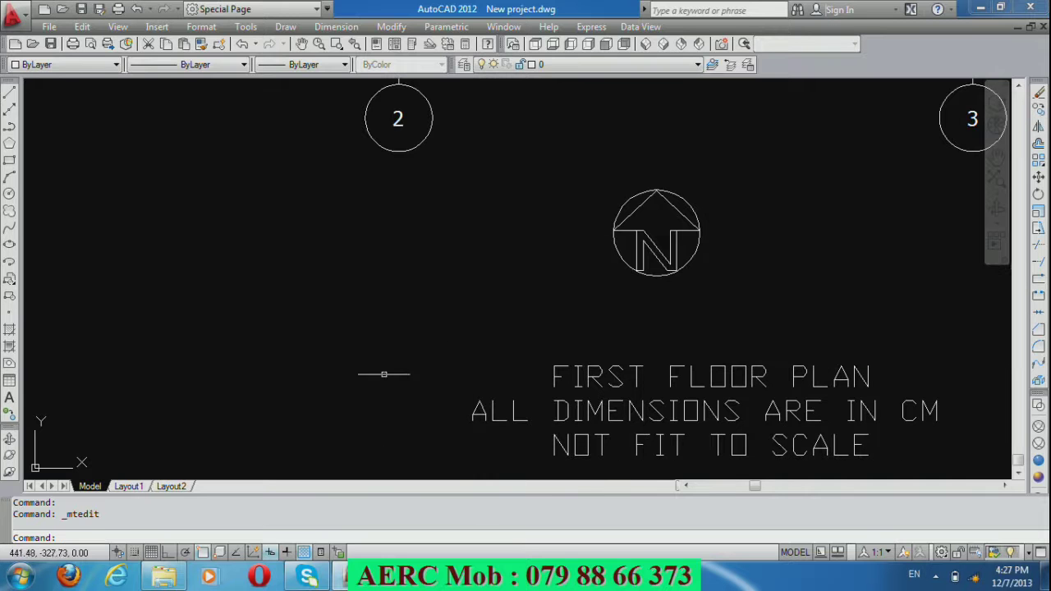
Scale the three-line plan note by a factor of 0.8.
scroll(422, 282, down, 7)
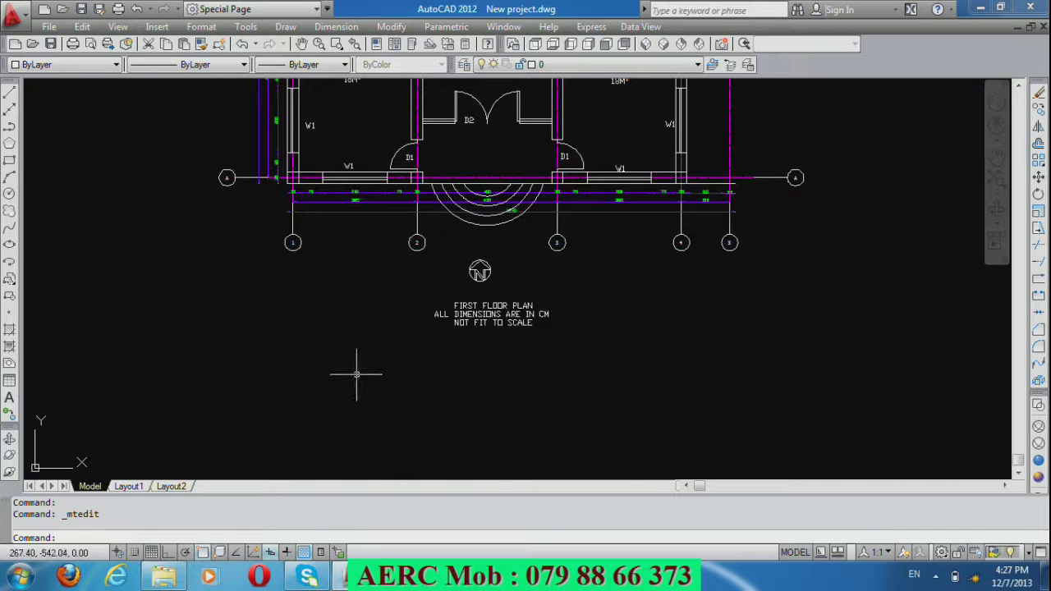
scroll(405, 357, up, 2)
scroll(405, 357, up, 2)
text(sc)
key(Return)
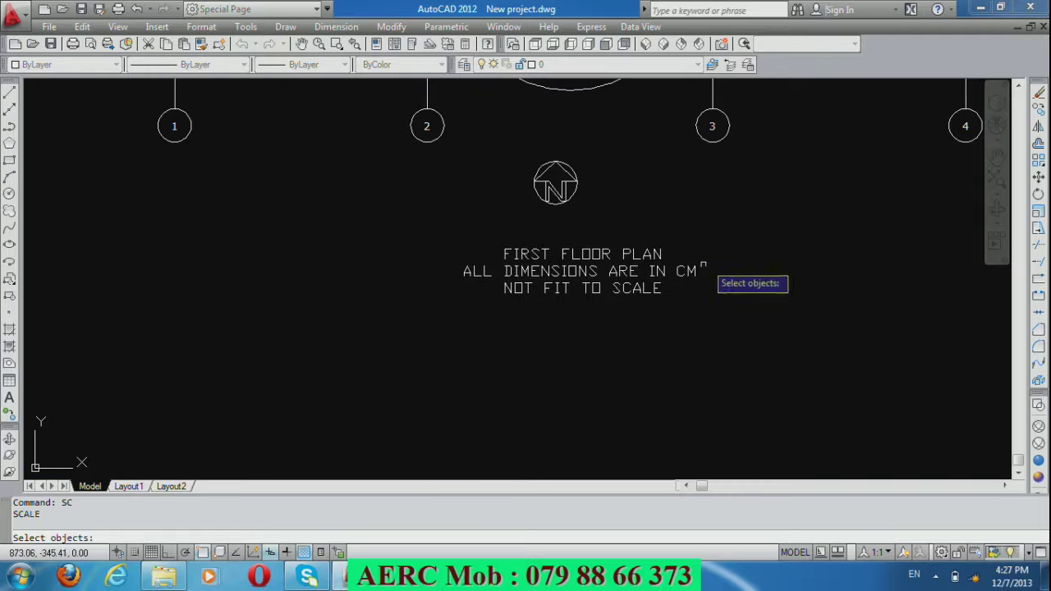
click(692, 271)
key(Return)
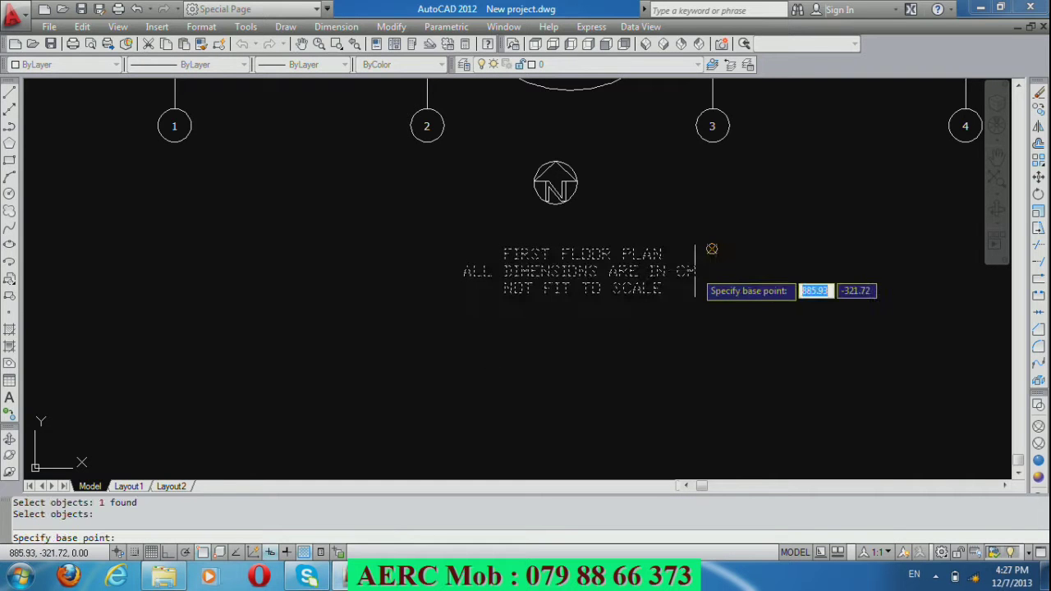
click(695, 271)
text(0.)
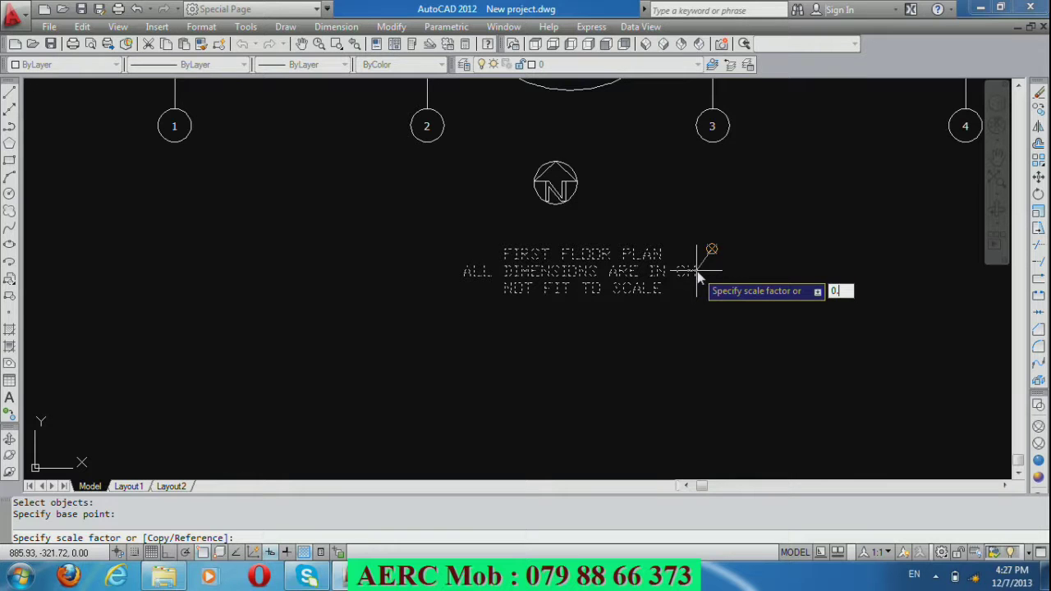
text(8)
key(Return)
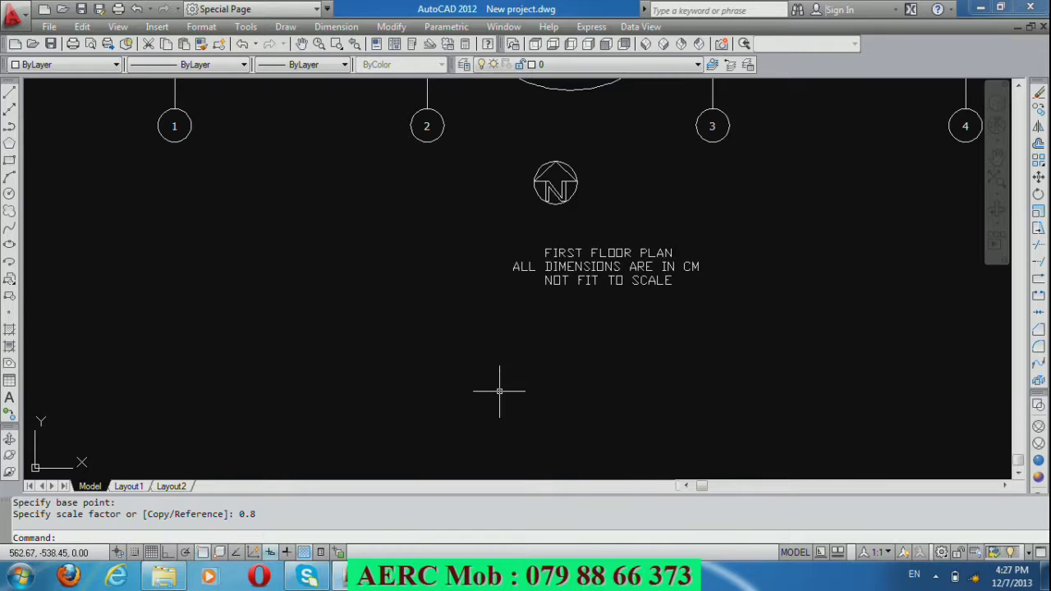
Move the note twice so it sits centred directly beneath the north arrow.
text(m)
key(Return)
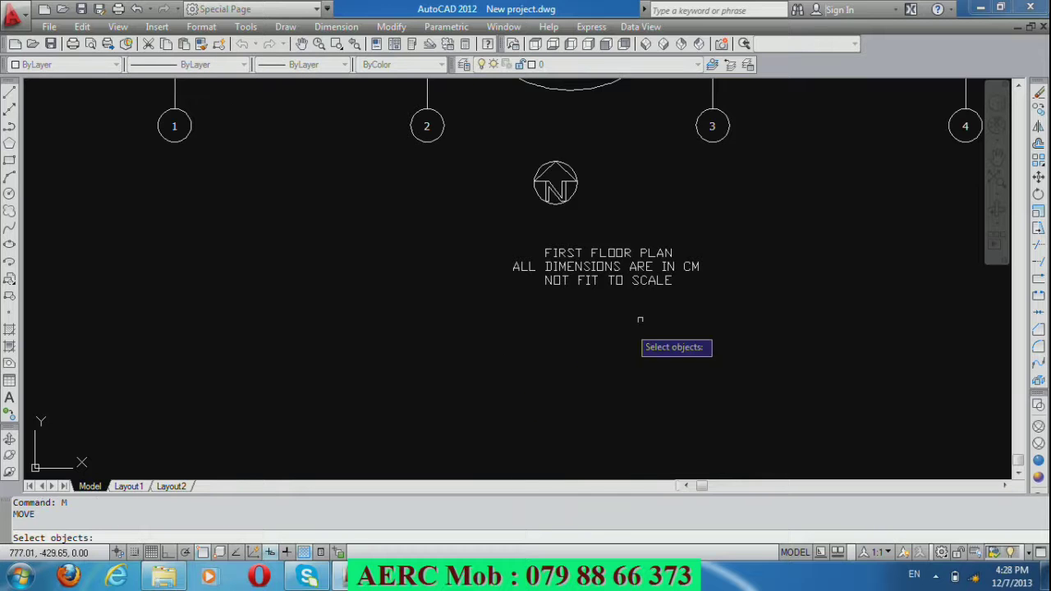
click(705, 271)
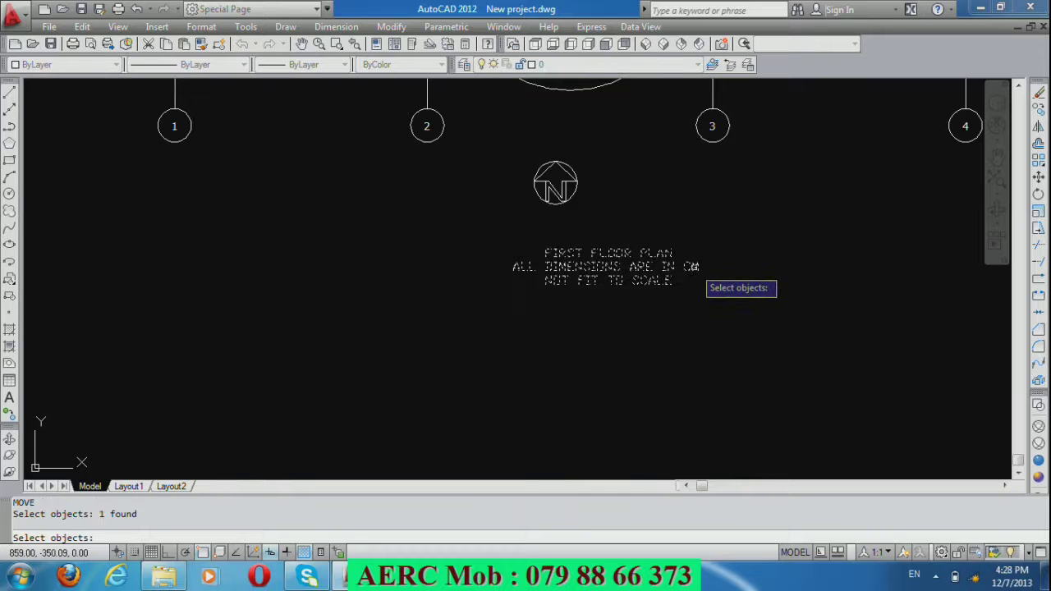
key(Return)
click(785, 309)
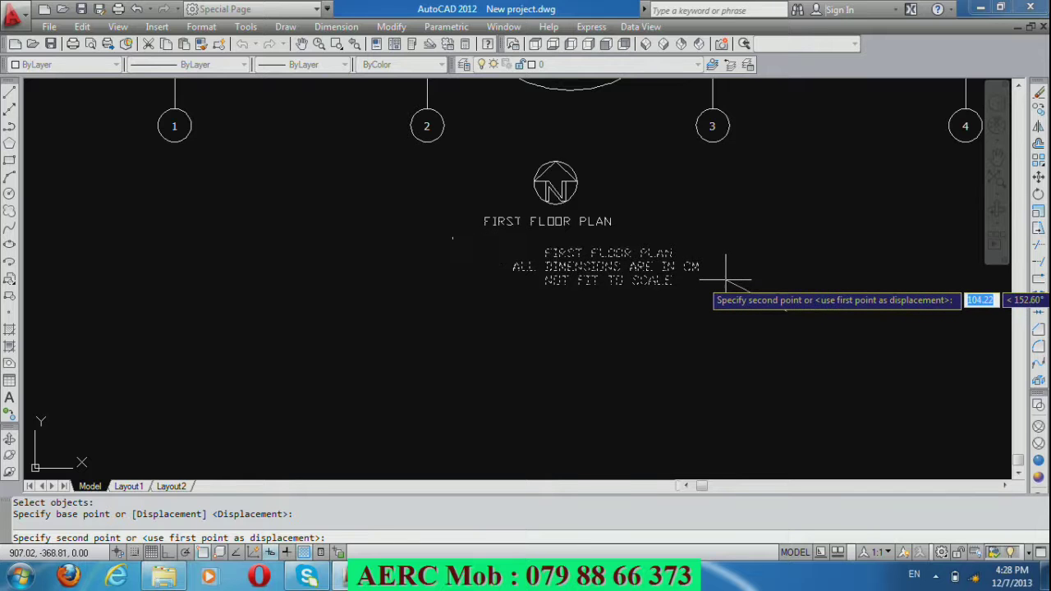
click(726, 280)
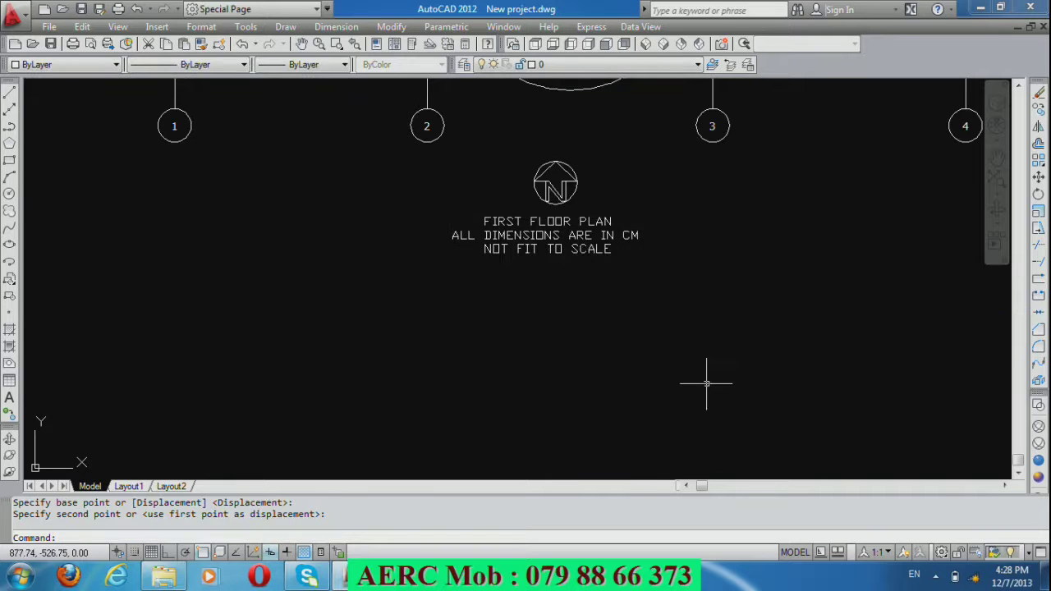
text(m)
key(Return)
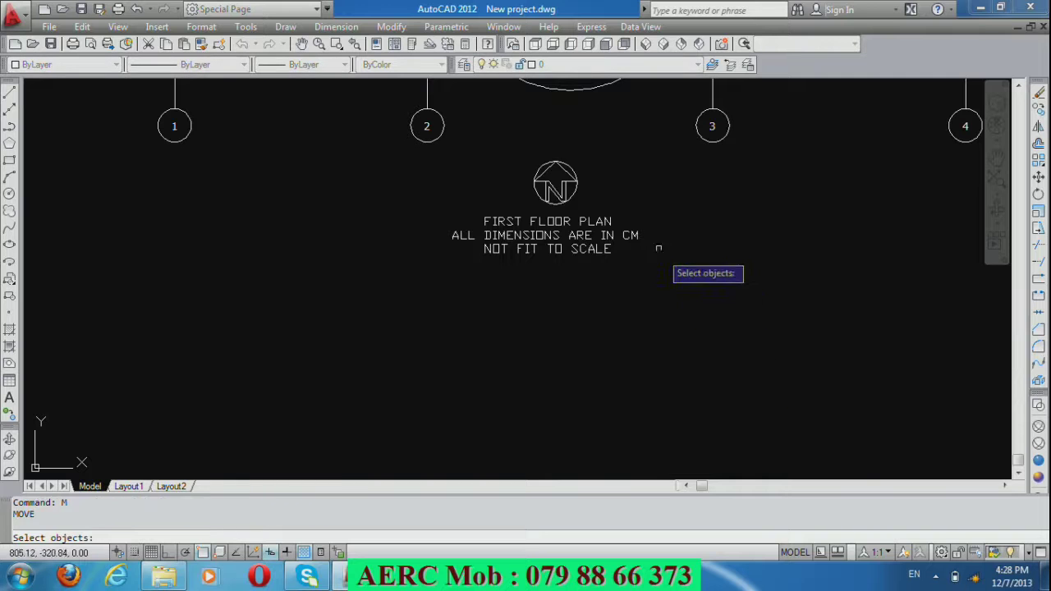
click(659, 248)
key(Return)
click(716, 265)
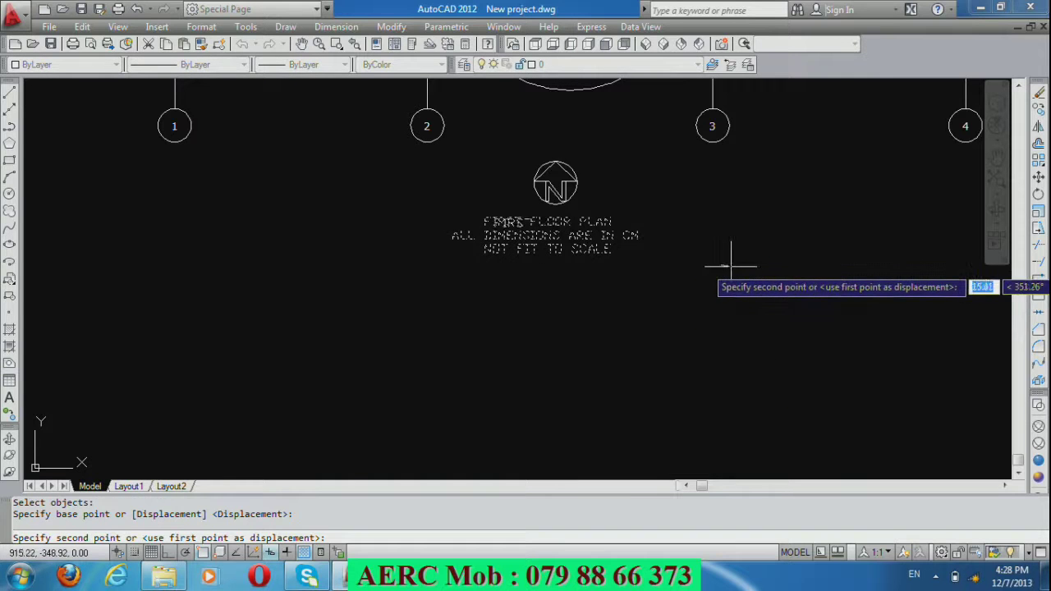
click(726, 273)
scroll(607, 297, down, 4)
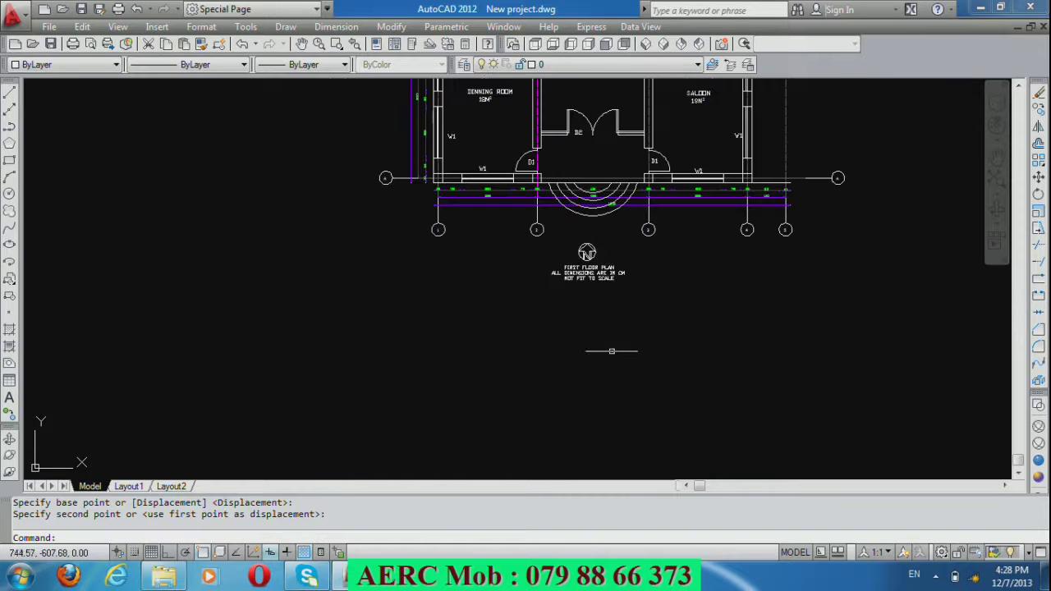
scroll(616, 344, down, 2)
scroll(632, 328, up, 5)
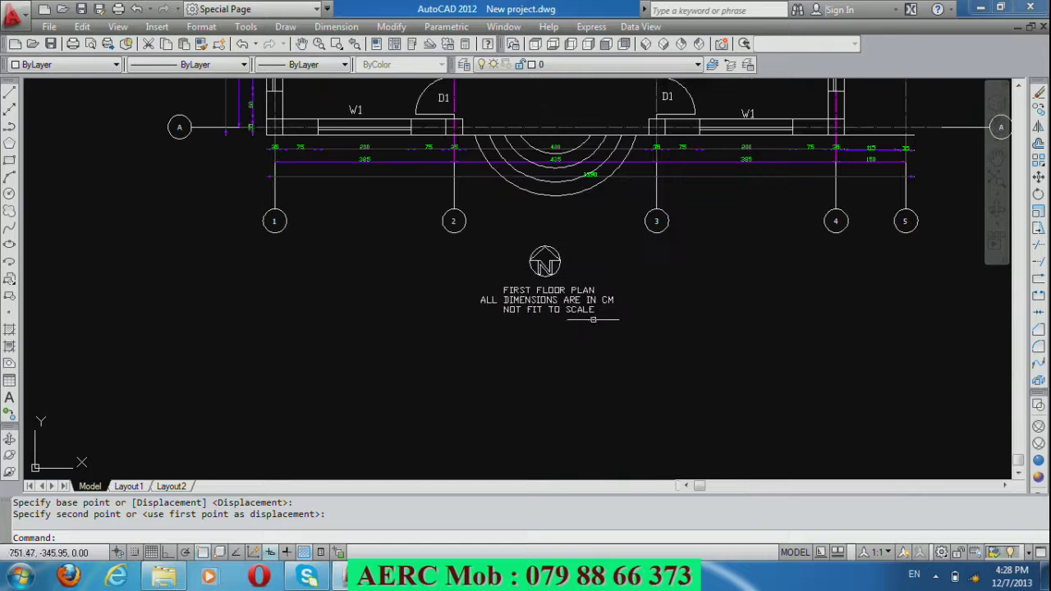
scroll(575, 320, up, 2)
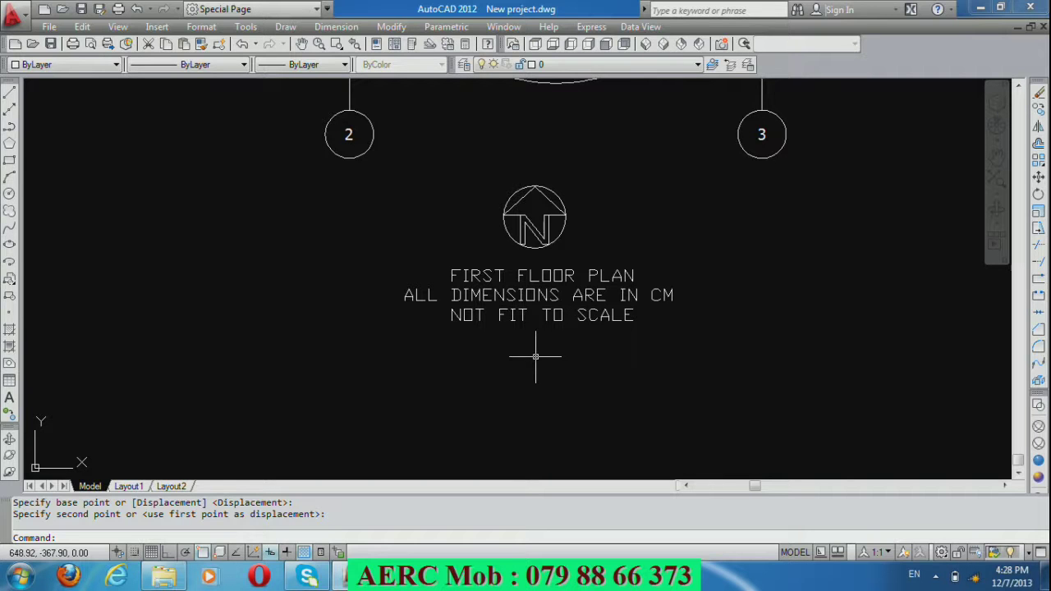
scroll(536, 356, up, 1)
scroll(443, 353, down, 1)
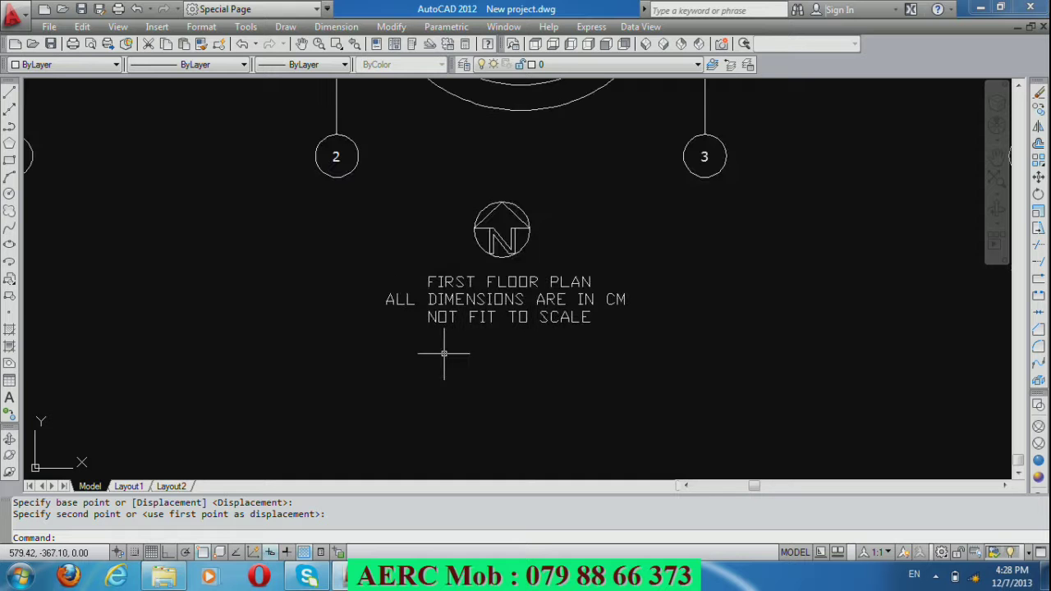
scroll(469, 336, down, 3)
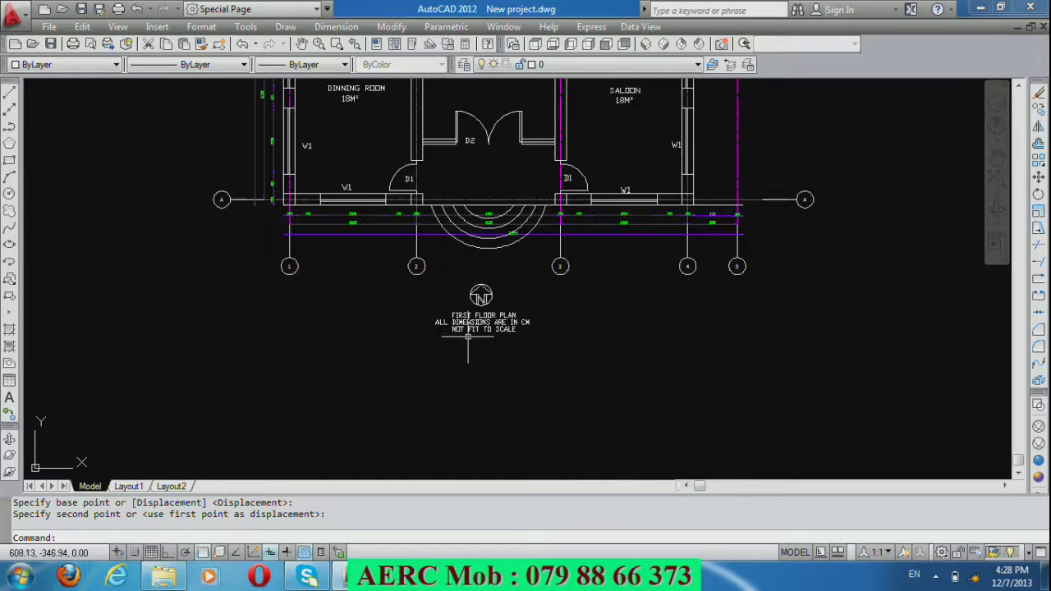
scroll(506, 249, down, 2)
scroll(506, 249, down, 2)
scroll(506, 249, down, 2)
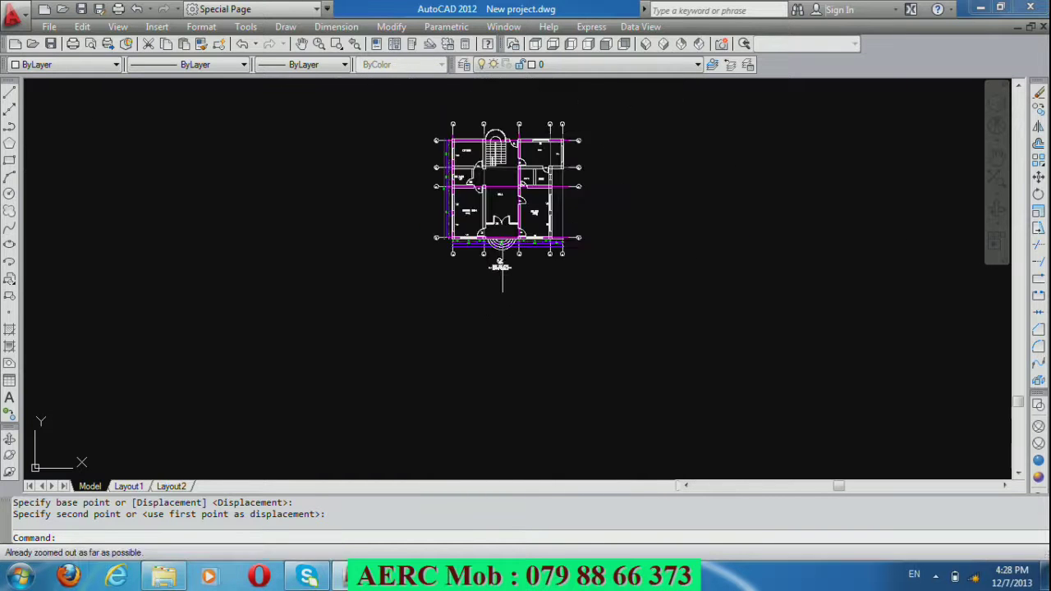
scroll(520, 135, up, 3)
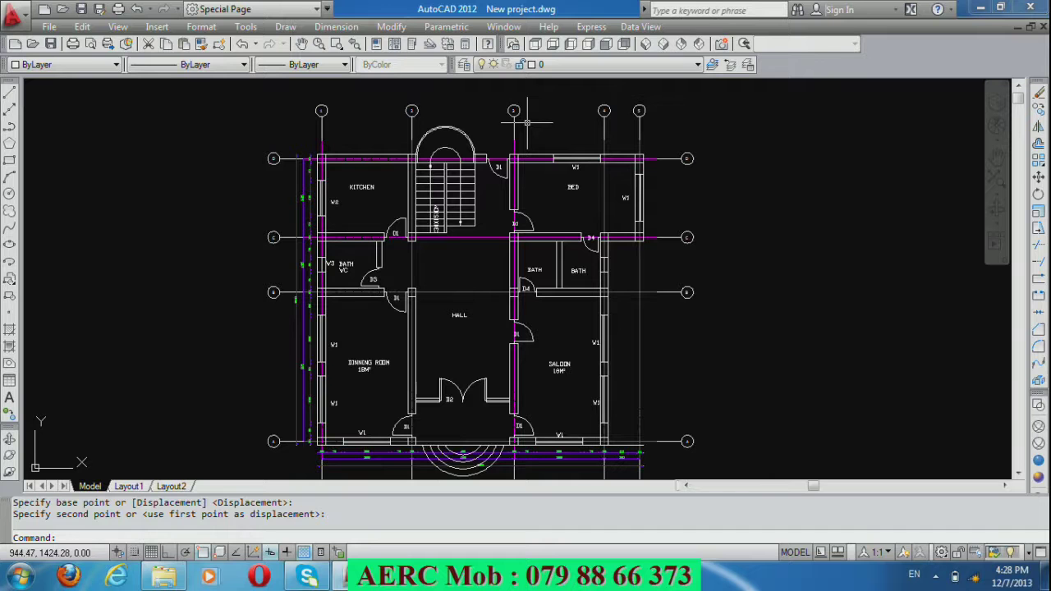
scroll(592, 116, down, 2)
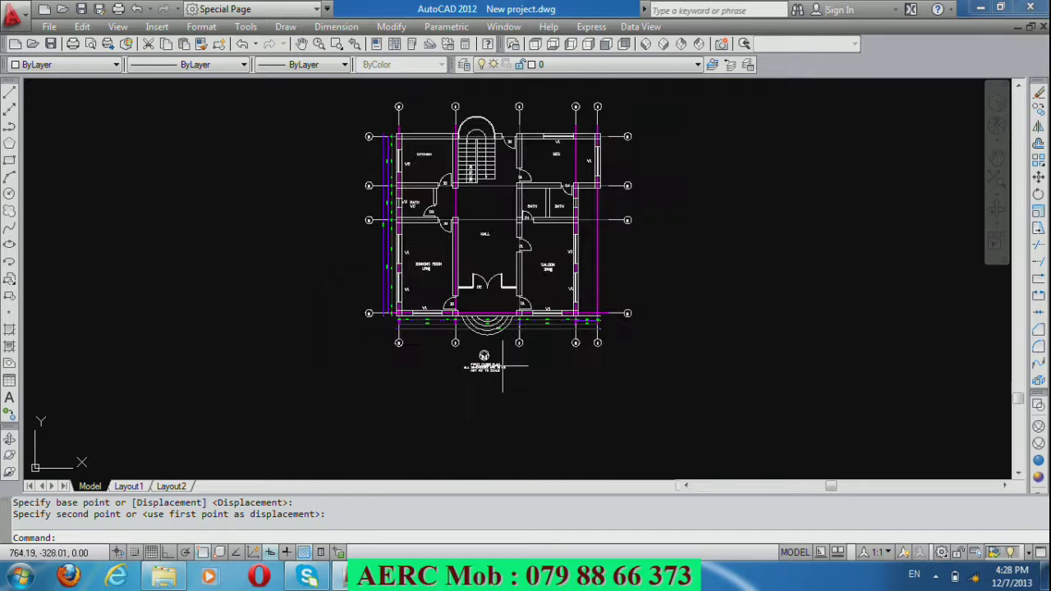
scroll(496, 382, up, 3)
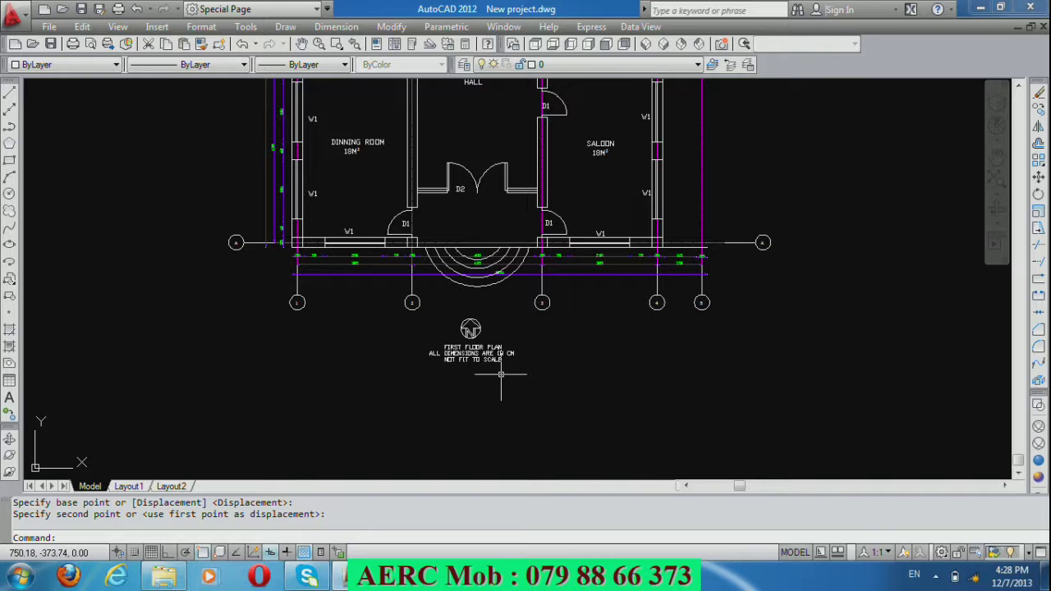
scroll(391, 193, up, 5)
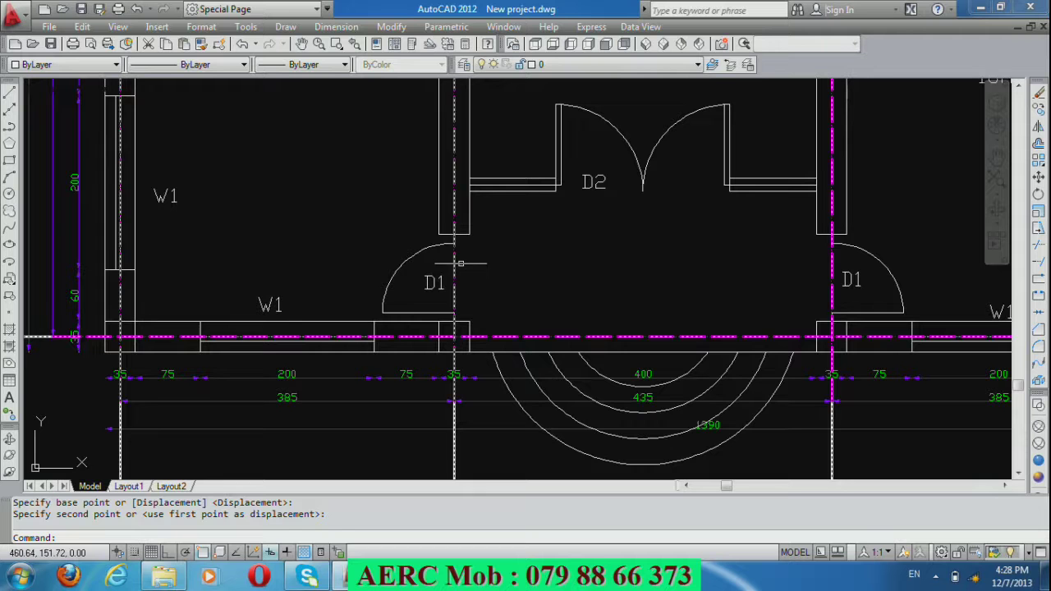
scroll(439, 220, down, 4)
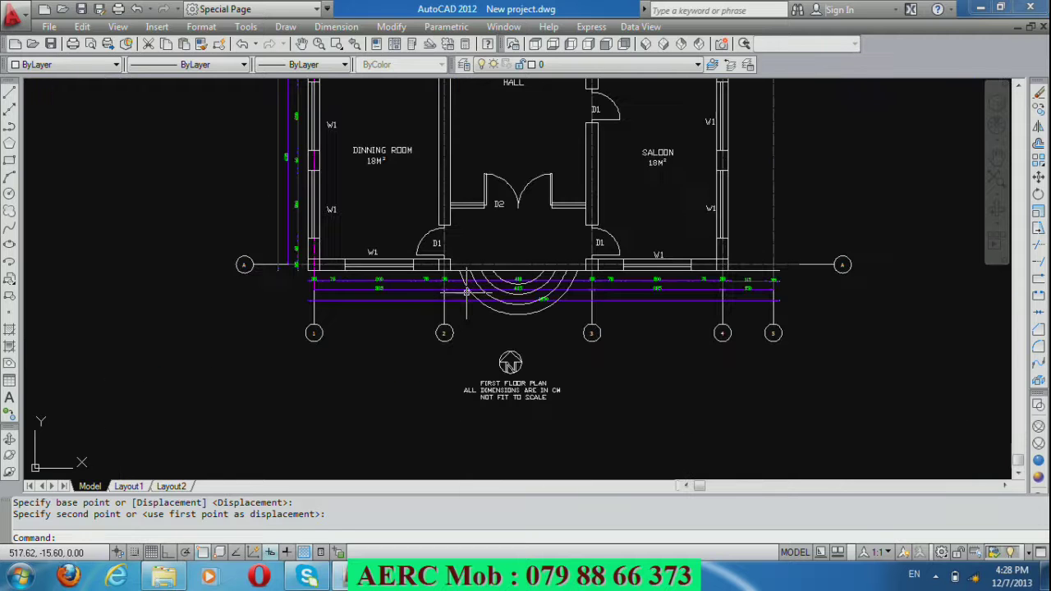
scroll(492, 386, up, 2)
scroll(493, 386, up, 1)
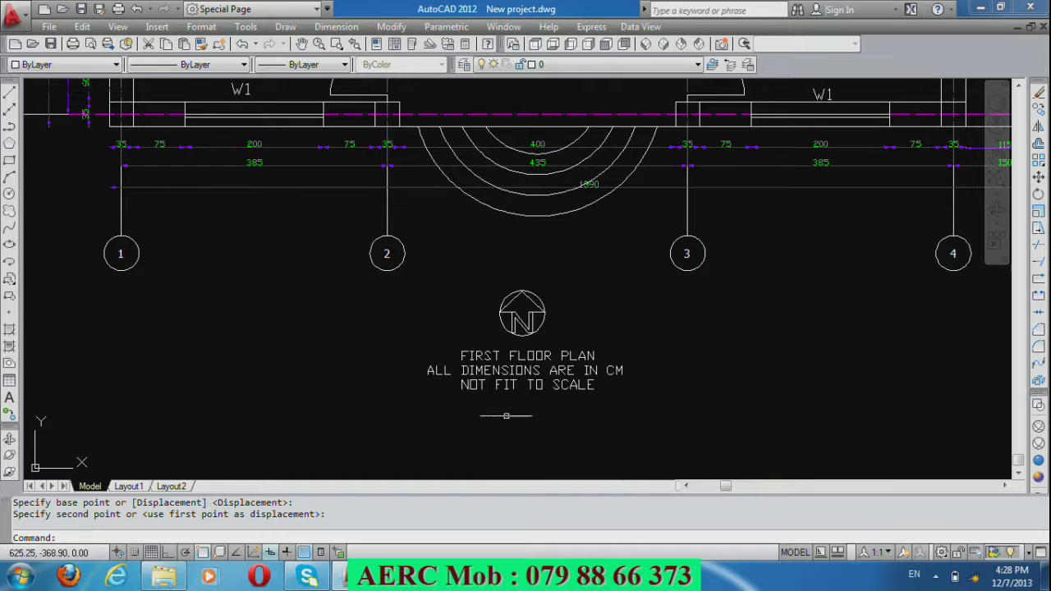
scroll(575, 303, down, 2)
scroll(688, 253, up, 2)
scroll(689, 253, up, 1)
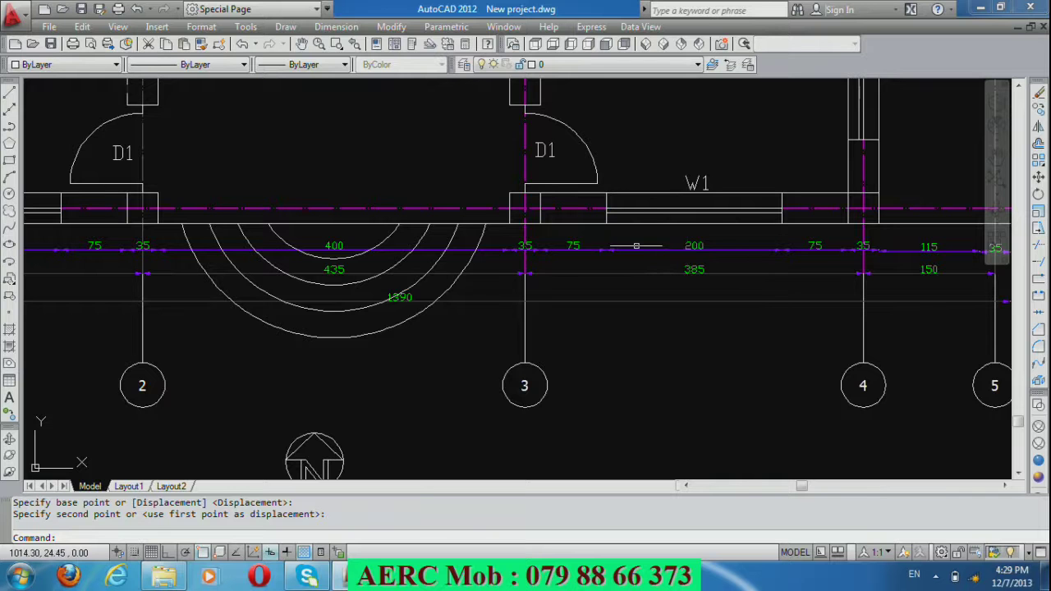
scroll(638, 243, down, 2)
scroll(620, 395, down, 2)
scroll(620, 404, down, 2)
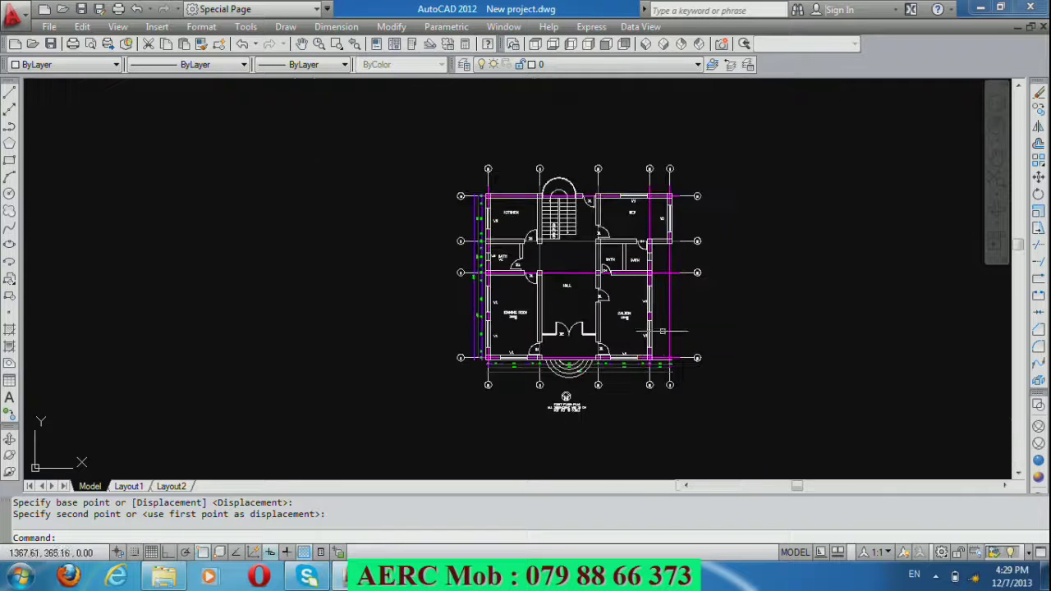
scroll(689, 313, up, 2)
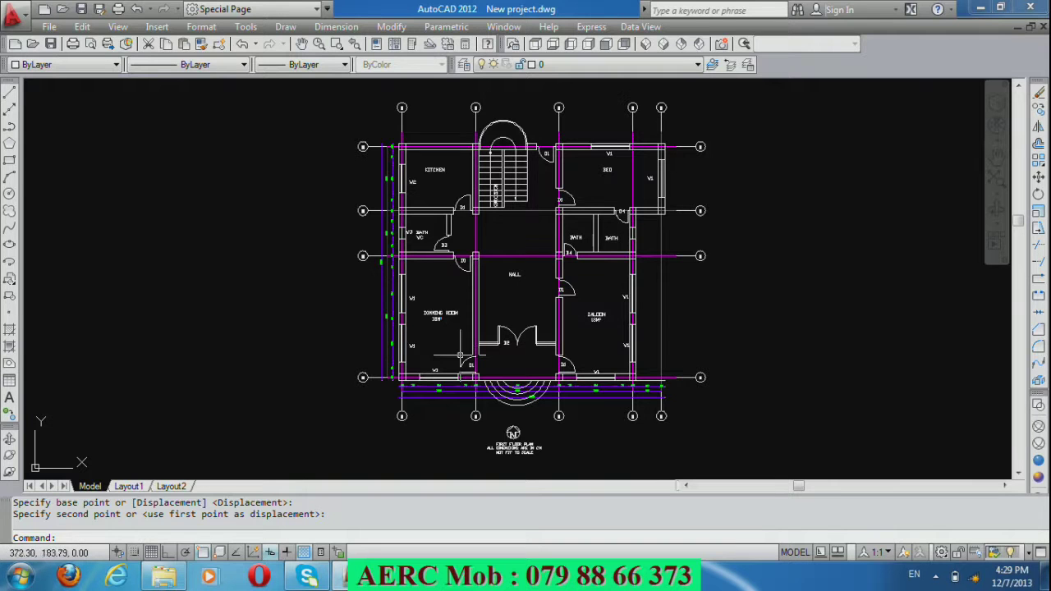
click(935, 575)
click(949, 485)
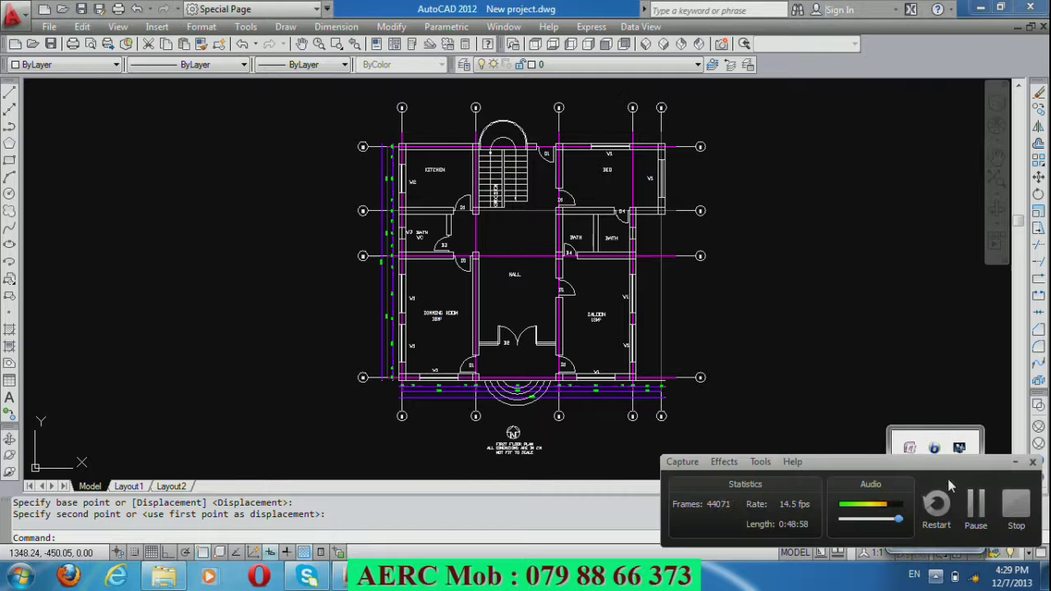
click(1016, 505)
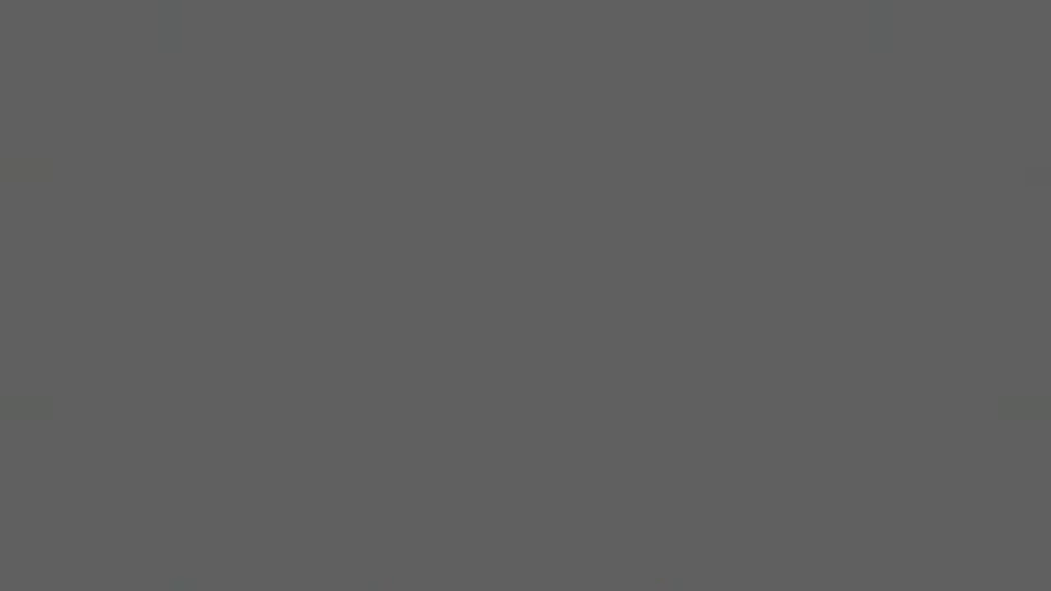